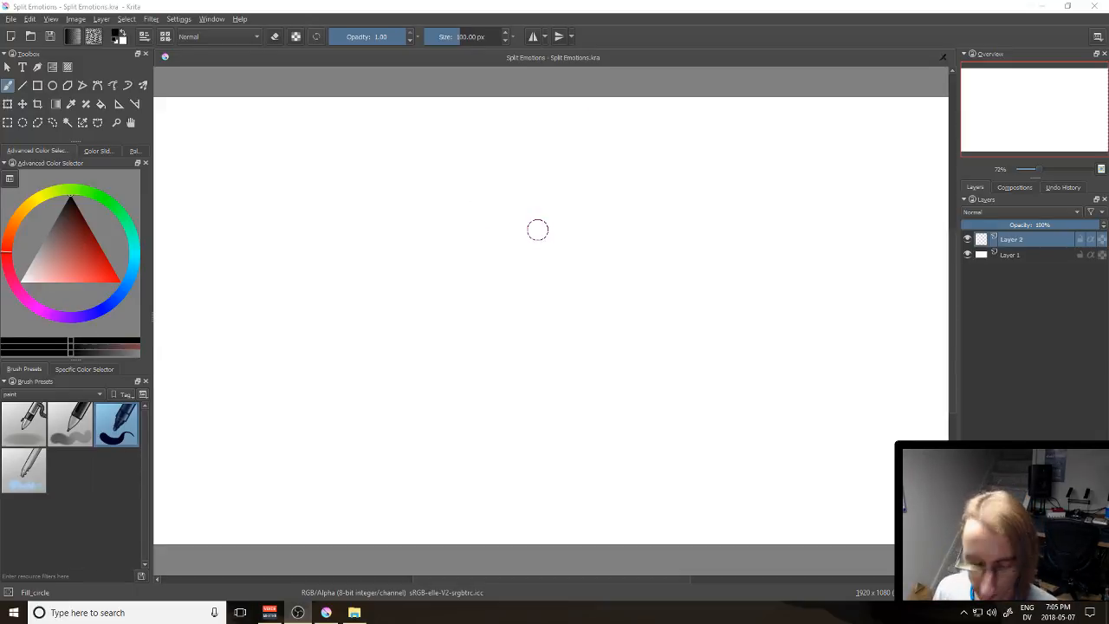
{"action": "scroll", "coordinate": [539, 230], "scroll_direction": "down", "scroll_amount": 1}
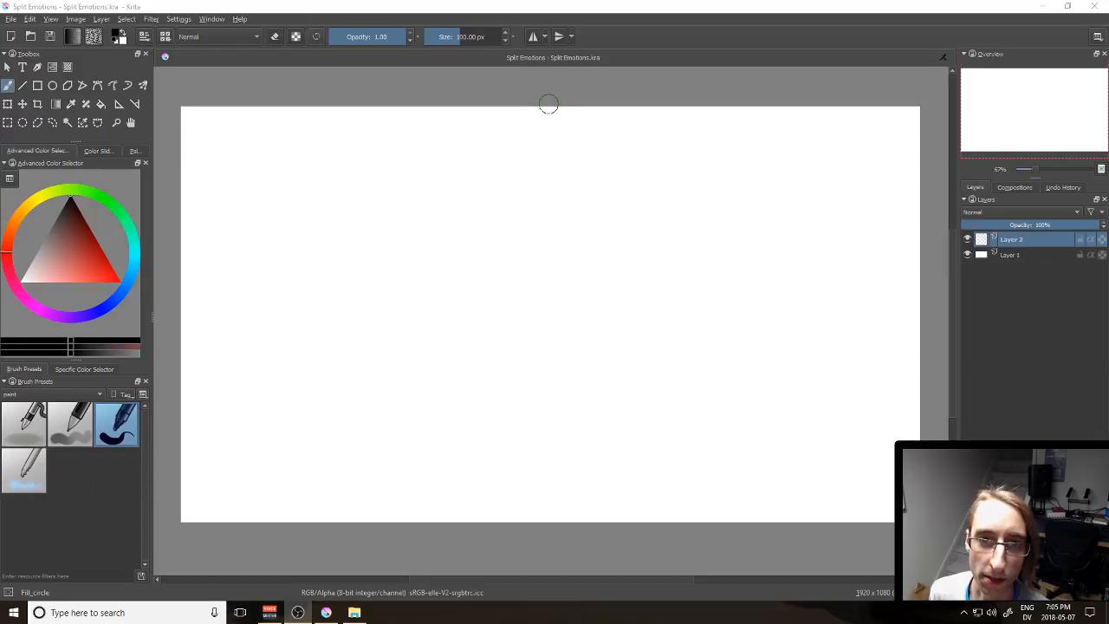
{"action": "mouse_move", "coordinate": [570, 94]}
{"action": "left_mouse_down"}
{"action": "mouse_move", "coordinate": [539, 146]}
{"action": "mouse_move", "coordinate": [533, 191]}
{"action": "left_mouse_up"}
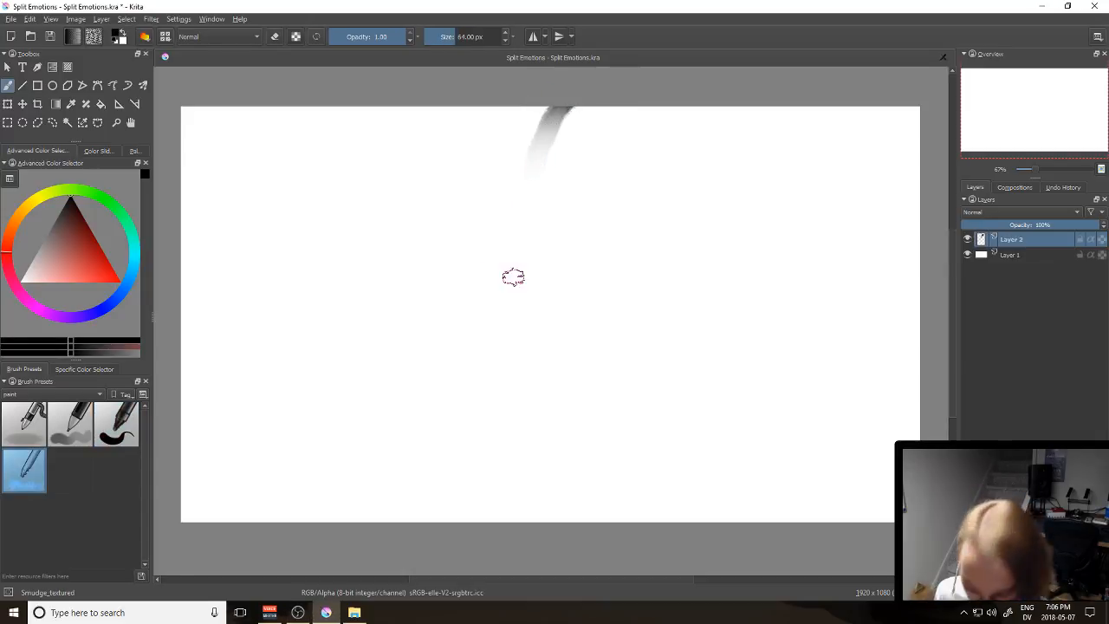
{"action": "key", "text": "ctrl+z"}
Step: With the Fill_circle brush at 50 px, paint a wavy black divider down the canvas centre and thicken the left side of its upper part
{"action": "left_click", "coordinate": [130, 416]}
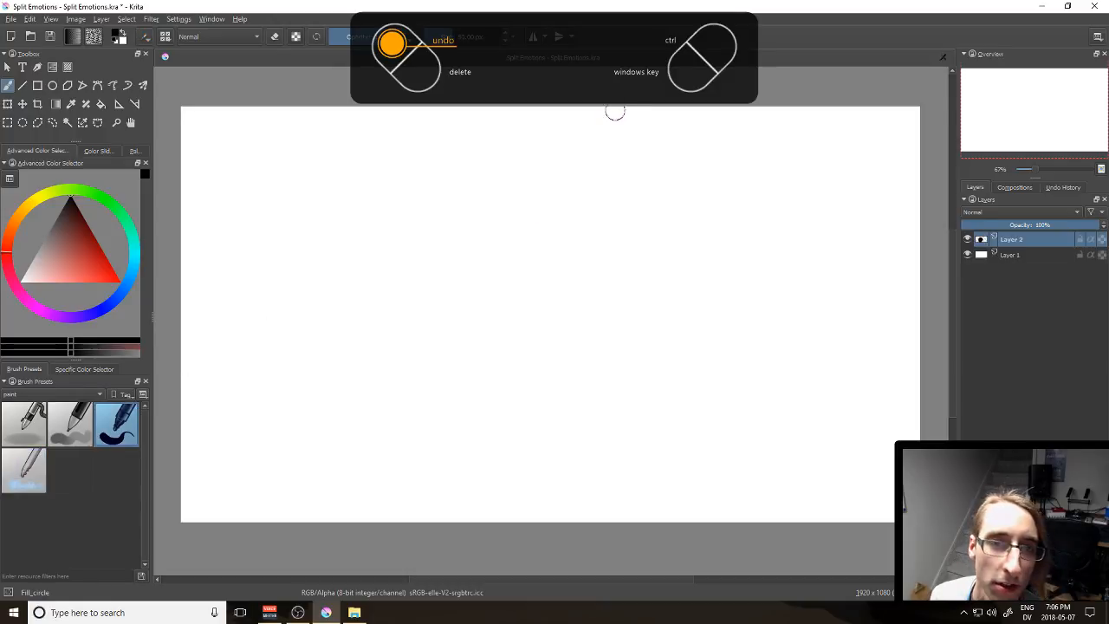
{"action": "mouse_move", "coordinate": [579, 106]}
{"action": "left_mouse_down"}
{"action": "mouse_move", "coordinate": [546, 154]}
{"action": "mouse_move", "coordinate": [584, 253]}
{"action": "mouse_move", "coordinate": [558, 446]}
{"action": "mouse_move", "coordinate": [582, 557]}
{"action": "left_mouse_up"}
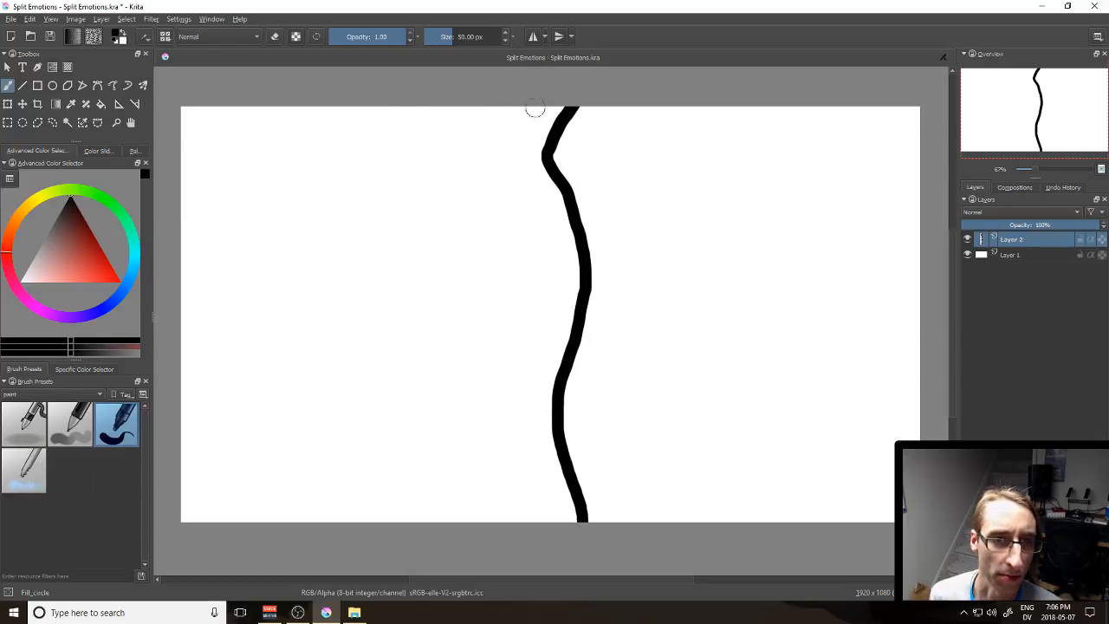
{"action": "mouse_move", "coordinate": [518, 142]}
{"action": "left_mouse_down"}
{"action": "mouse_move", "coordinate": [545, 110]}
{"action": "mouse_move", "coordinate": [517, 164]}
{"action": "mouse_move", "coordinate": [561, 109]}
{"action": "mouse_move", "coordinate": [537, 183]}
{"action": "mouse_move", "coordinate": [551, 191]}
{"action": "mouse_move", "coordinate": [576, 257]}
{"action": "mouse_move", "coordinate": [525, 196]}
{"action": "left_mouse_up"}
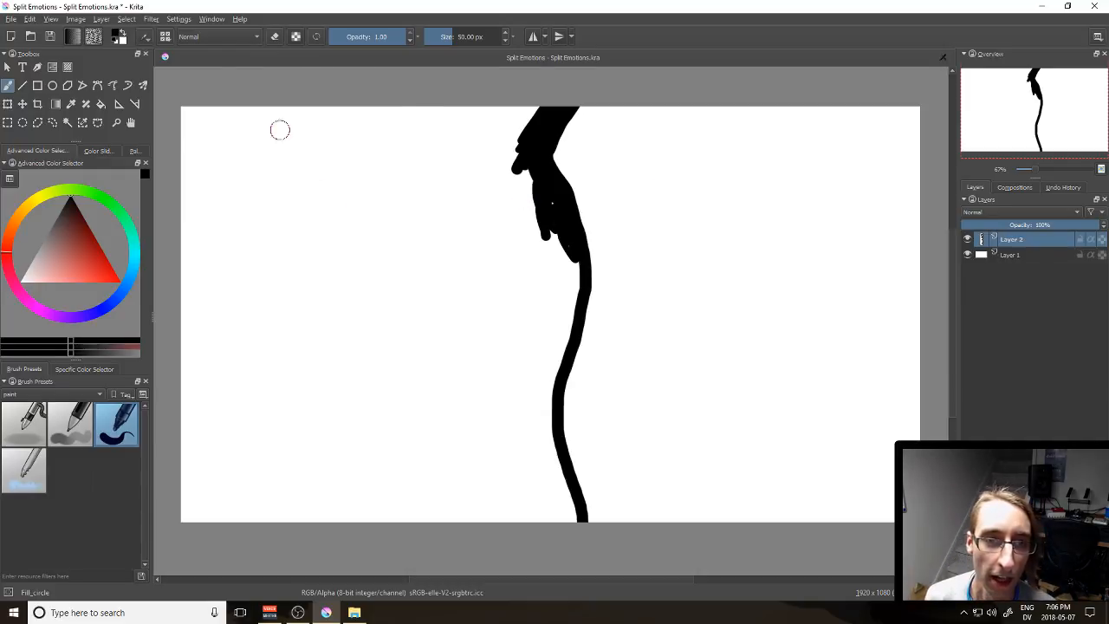
Step: Paint a band of overlapping black strokes along the canvas's top edge, extending left from the divider
{"action": "mouse_move", "coordinate": [488, 116]}
{"action": "left_mouse_down"}
{"action": "mouse_move", "coordinate": [522, 113]}
{"action": "mouse_move", "coordinate": [463, 180]}
{"action": "mouse_move", "coordinate": [501, 136]}
{"action": "mouse_move", "coordinate": [477, 179]}
{"action": "mouse_move", "coordinate": [435, 170]}
{"action": "mouse_move", "coordinate": [501, 106]}
{"action": "mouse_move", "coordinate": [527, 110]}
{"action": "mouse_move", "coordinate": [511, 105]}
{"action": "mouse_move", "coordinate": [490, 126]}
{"action": "mouse_move", "coordinate": [390, 179]}
{"action": "left_mouse_up"}
{"action": "mouse_move", "coordinate": [405, 145]}
{"action": "left_mouse_down"}
{"action": "mouse_move", "coordinate": [438, 115]}
{"action": "mouse_move", "coordinate": [413, 111]}
{"action": "mouse_move", "coordinate": [430, 114]}
{"action": "left_mouse_up"}
{"action": "mouse_move", "coordinate": [293, 182]}
{"action": "left_mouse_down"}
{"action": "mouse_move", "coordinate": [338, 163]}
{"action": "mouse_move", "coordinate": [330, 146]}
{"action": "mouse_move", "coordinate": [379, 104]}
{"action": "left_mouse_up"}
{"action": "mouse_move", "coordinate": [314, 154]}
{"action": "left_mouse_down"}
{"action": "mouse_move", "coordinate": [274, 196]}
{"action": "mouse_move", "coordinate": [281, 186]}
{"action": "mouse_move", "coordinate": [266, 177]}
{"action": "mouse_move", "coordinate": [291, 127]}
{"action": "left_mouse_up"}
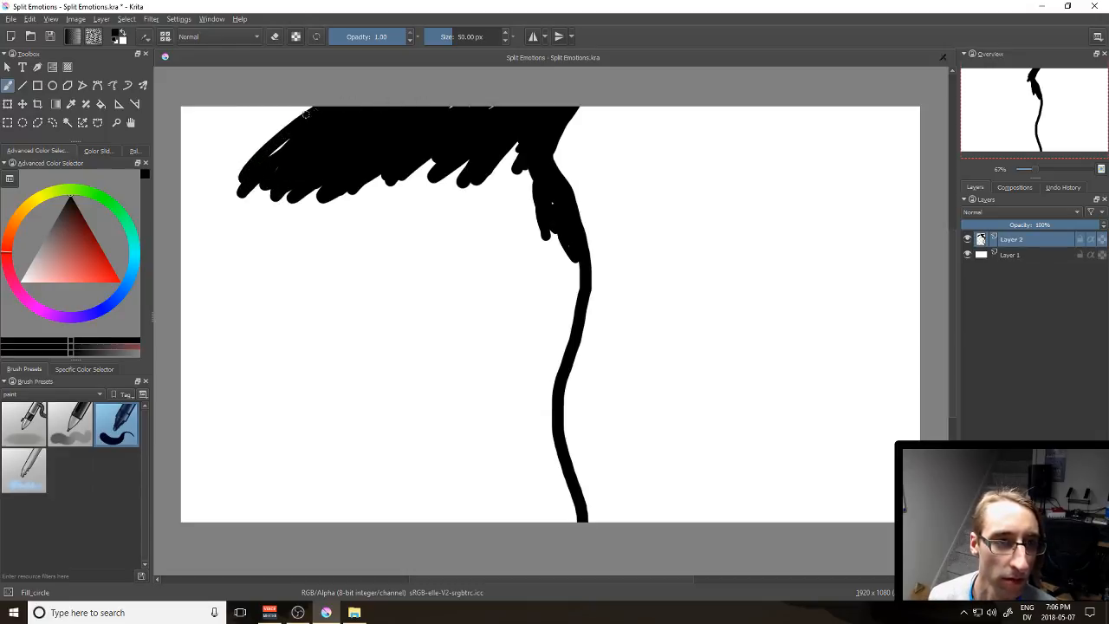
Step: Enlarge the brush to 186.58 px and cover the canvas's upper-left corner with black
{"action": "left_click_drag", "start_coordinate": [306, 170], "coordinate": [284, 272]}
{"action": "left_click_drag", "start_coordinate": [459, 39], "coordinate": [467, 41]}
{"action": "left_click_drag", "start_coordinate": [303, 195], "coordinate": [288, 269]}
{"action": "left_click_drag", "start_coordinate": [334, 208], "coordinate": [335, 264]}
{"action": "mouse_move", "coordinate": [416, 160]}
{"action": "left_mouse_down"}
{"action": "mouse_move", "coordinate": [380, 241]}
{"action": "mouse_move", "coordinate": [381, 172]}
{"action": "mouse_move", "coordinate": [308, 201]}
{"action": "mouse_move", "coordinate": [309, 191]}
{"action": "mouse_move", "coordinate": [324, 202]}
{"action": "mouse_move", "coordinate": [277, 249]}
{"action": "mouse_move", "coordinate": [236, 247]}
{"action": "mouse_move", "coordinate": [226, 299]}
{"action": "mouse_move", "coordinate": [246, 305]}
{"action": "mouse_move", "coordinate": [225, 331]}
{"action": "mouse_move", "coordinate": [223, 287]}
{"action": "mouse_move", "coordinate": [218, 347]}
{"action": "mouse_move", "coordinate": [194, 378]}
{"action": "mouse_move", "coordinate": [229, 249]}
{"action": "mouse_move", "coordinate": [200, 251]}
{"action": "mouse_move", "coordinate": [181, 158]}
{"action": "left_mouse_up"}
{"action": "mouse_move", "coordinate": [227, 100]}
{"action": "left_mouse_down"}
{"action": "mouse_move", "coordinate": [204, 128]}
{"action": "mouse_move", "coordinate": [216, 198]}
{"action": "mouse_move", "coordinate": [239, 170]}
{"action": "mouse_move", "coordinate": [244, 197]}
{"action": "mouse_move", "coordinate": [322, 155]}
{"action": "left_mouse_up"}
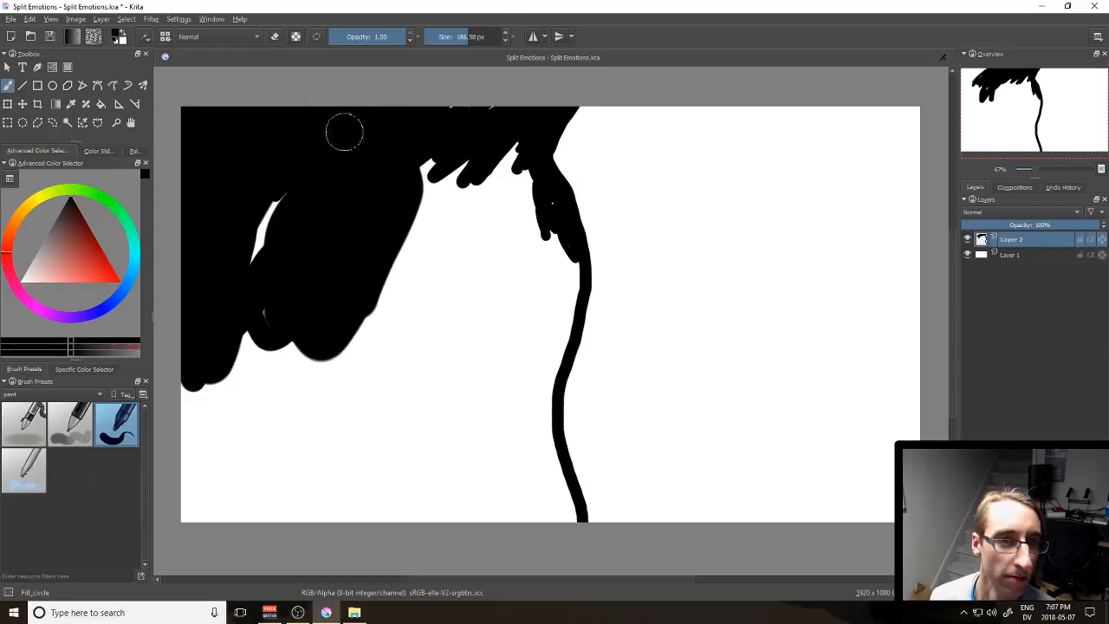
Step: Fill the rest of the area left of the divider with black, down to the canvas's bottom edge
{"action": "mouse_move", "coordinate": [420, 130]}
{"action": "left_mouse_down"}
{"action": "mouse_move", "coordinate": [489, 112]}
{"action": "mouse_move", "coordinate": [462, 173]}
{"action": "mouse_move", "coordinate": [518, 186]}
{"action": "mouse_move", "coordinate": [518, 229]}
{"action": "mouse_move", "coordinate": [544, 247]}
{"action": "mouse_move", "coordinate": [541, 277]}
{"action": "mouse_move", "coordinate": [528, 285]}
{"action": "mouse_move", "coordinate": [489, 242]}
{"action": "mouse_move", "coordinate": [545, 254]}
{"action": "mouse_move", "coordinate": [511, 245]}
{"action": "mouse_move", "coordinate": [484, 277]}
{"action": "mouse_move", "coordinate": [462, 281]}
{"action": "mouse_move", "coordinate": [482, 263]}
{"action": "mouse_move", "coordinate": [454, 264]}
{"action": "mouse_move", "coordinate": [426, 211]}
{"action": "mouse_move", "coordinate": [412, 236]}
{"action": "mouse_move", "coordinate": [296, 277]}
{"action": "mouse_move", "coordinate": [276, 277]}
{"action": "mouse_move", "coordinate": [268, 262]}
{"action": "mouse_move", "coordinate": [277, 325]}
{"action": "mouse_move", "coordinate": [301, 328]}
{"action": "mouse_move", "coordinate": [415, 261]}
{"action": "mouse_move", "coordinate": [417, 281]}
{"action": "mouse_move", "coordinate": [475, 275]}
{"action": "left_mouse_up"}
{"action": "mouse_move", "coordinate": [544, 234]}
{"action": "left_mouse_down"}
{"action": "mouse_move", "coordinate": [555, 252]}
{"action": "mouse_move", "coordinate": [517, 172]}
{"action": "mouse_move", "coordinate": [557, 212]}
{"action": "mouse_move", "coordinate": [579, 290]}
{"action": "mouse_move", "coordinate": [527, 404]}
{"action": "mouse_move", "coordinate": [506, 527]}
{"action": "mouse_move", "coordinate": [526, 384]}
{"action": "mouse_move", "coordinate": [534, 435]}
{"action": "mouse_move", "coordinate": [501, 378]}
{"action": "mouse_move", "coordinate": [476, 428]}
{"action": "mouse_move", "coordinate": [476, 314]}
{"action": "mouse_move", "coordinate": [399, 378]}
{"action": "mouse_move", "coordinate": [296, 436]}
{"action": "mouse_move", "coordinate": [262, 412]}
{"action": "left_mouse_up"}
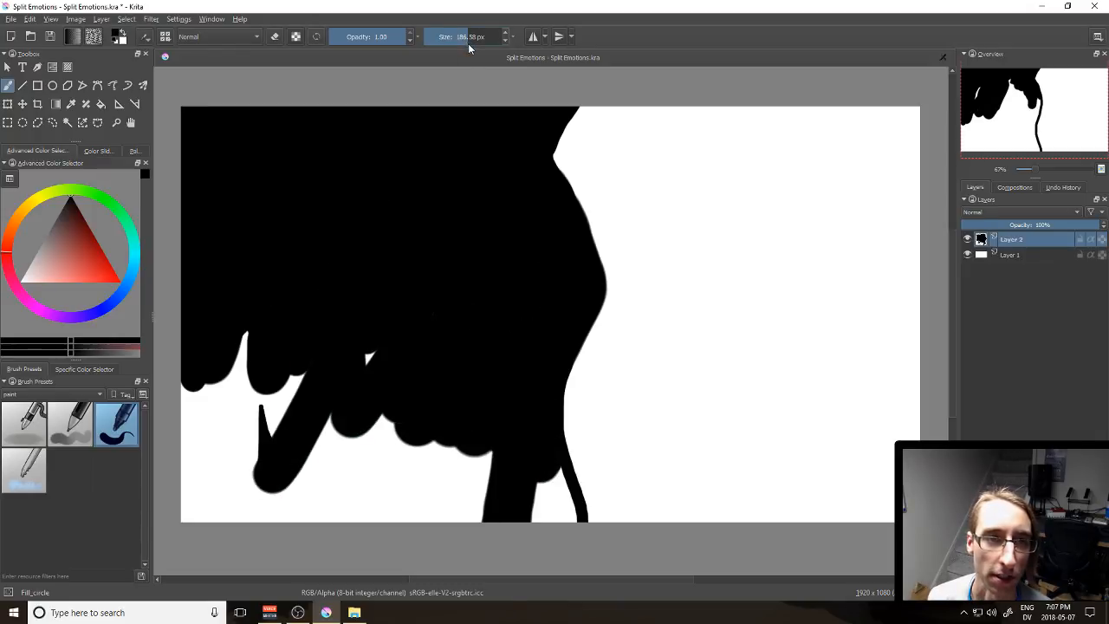
{"action": "left_click_drag", "start_coordinate": [468, 44], "coordinate": [478, 39]}
{"action": "mouse_move", "coordinate": [396, 280]}
{"action": "left_mouse_down"}
{"action": "mouse_move", "coordinate": [372, 389]}
{"action": "mouse_move", "coordinate": [382, 341]}
{"action": "mouse_move", "coordinate": [190, 437]}
{"action": "mouse_move", "coordinate": [201, 424]}
{"action": "mouse_move", "coordinate": [192, 525]}
{"action": "mouse_move", "coordinate": [224, 481]}
{"action": "mouse_move", "coordinate": [281, 475]}
{"action": "mouse_move", "coordinate": [299, 422]}
{"action": "mouse_move", "coordinate": [330, 380]}
{"action": "mouse_move", "coordinate": [344, 414]}
{"action": "mouse_move", "coordinate": [334, 468]}
{"action": "mouse_move", "coordinate": [402, 531]}
{"action": "mouse_move", "coordinate": [437, 537]}
{"action": "mouse_move", "coordinate": [433, 470]}
{"action": "mouse_move", "coordinate": [450, 476]}
{"action": "mouse_move", "coordinate": [456, 446]}
{"action": "mouse_move", "coordinate": [517, 514]}
{"action": "mouse_move", "coordinate": [506, 476]}
{"action": "mouse_move", "coordinate": [525, 488]}
{"action": "mouse_move", "coordinate": [551, 528]}
{"action": "mouse_move", "coordinate": [514, 476]}
{"action": "left_mouse_up"}
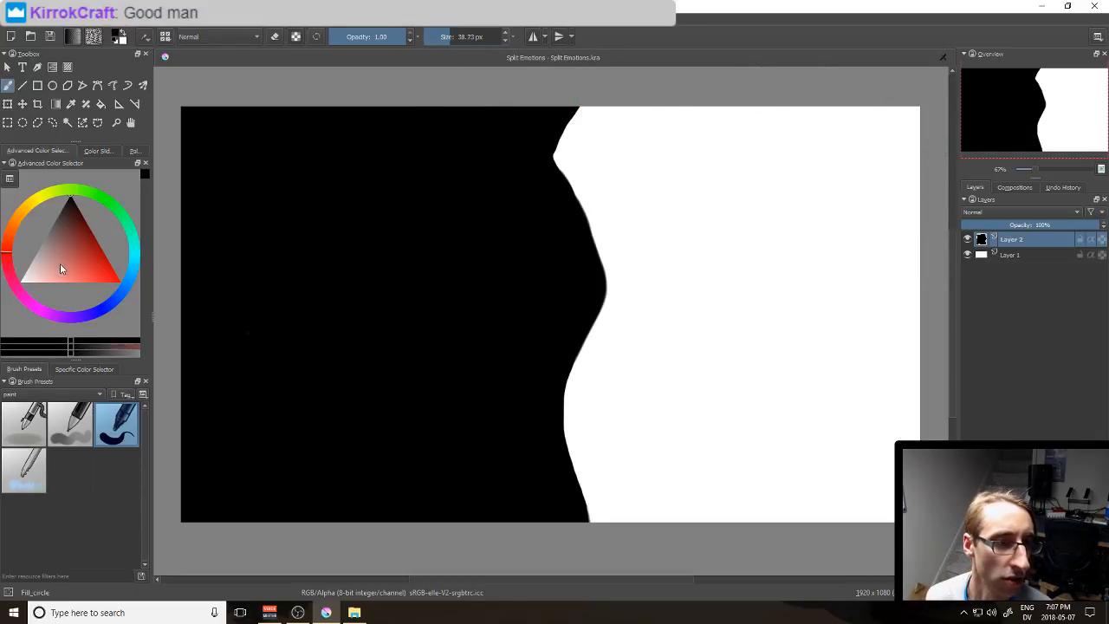
Step: Choose a bright, slightly greenish yellow paint colour, undoing the test strokes at the top of the divider
{"action": "left_click_drag", "start_coordinate": [26, 211], "coordinate": [41, 202]}
{"action": "left_click_drag", "start_coordinate": [77, 245], "coordinate": [93, 258]}
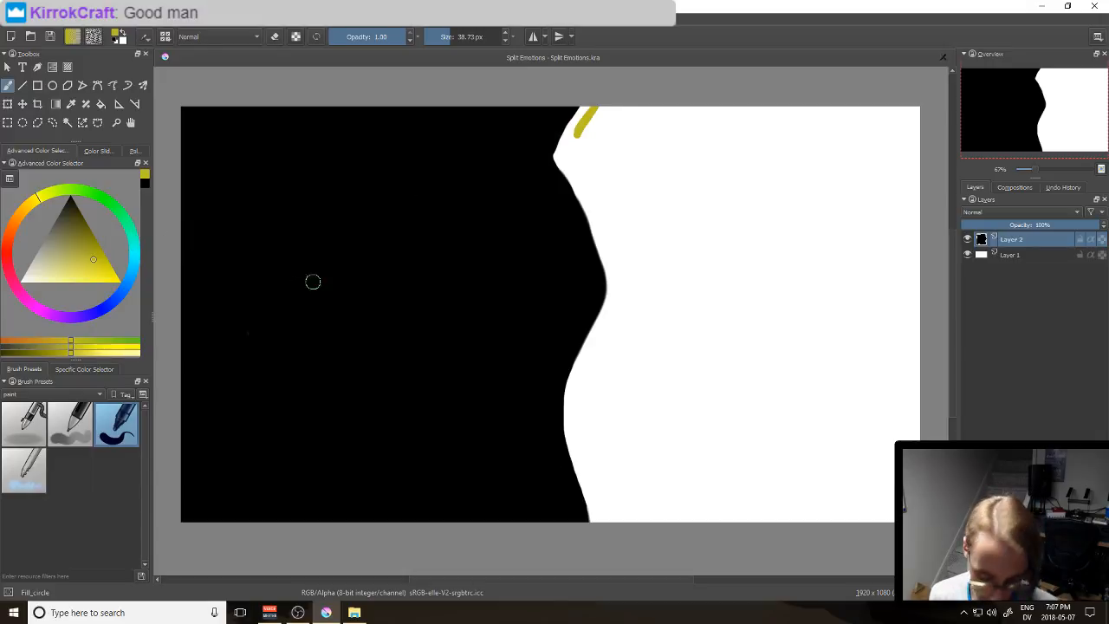
{"action": "key", "text": "ctrl+z"}
{"action": "left_click_drag", "start_coordinate": [83, 244], "coordinate": [87, 272]}
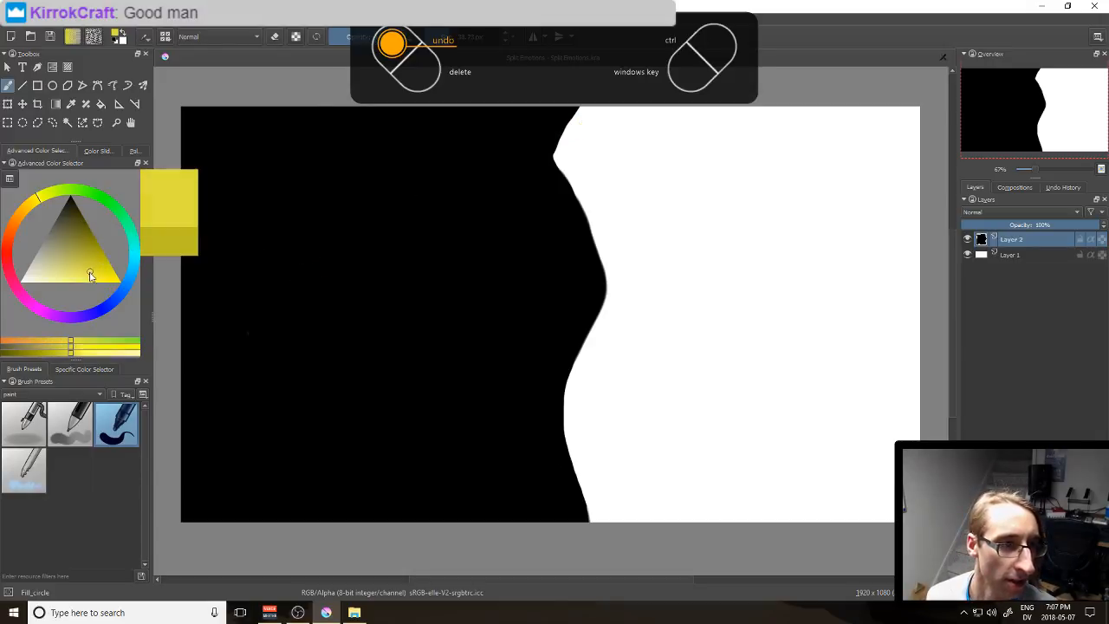
{"action": "left_click", "coordinate": [56, 189]}
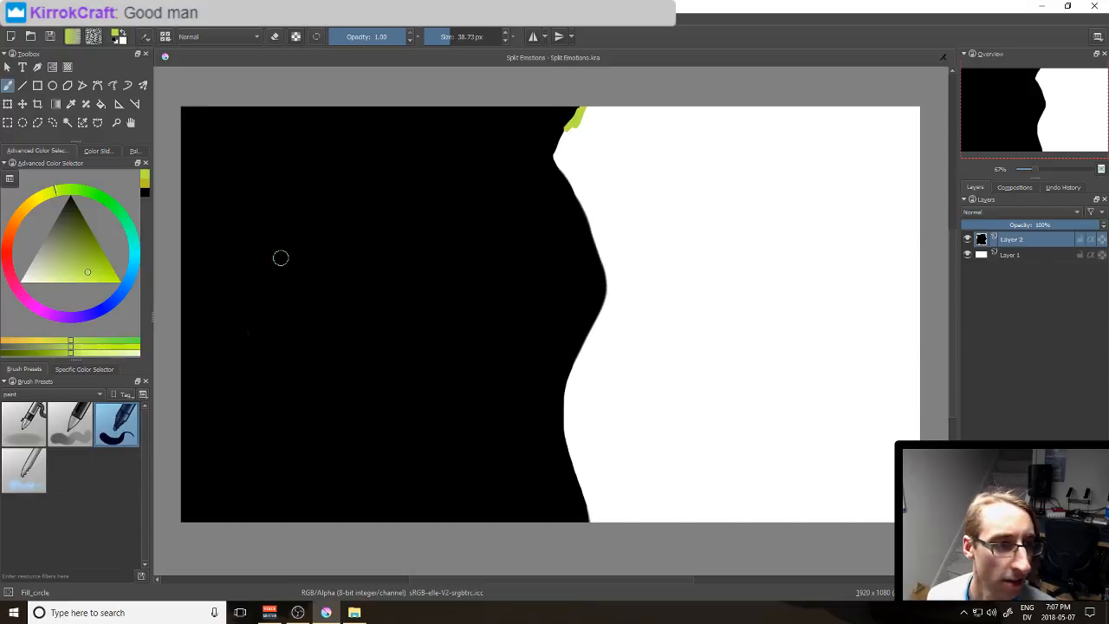
{"action": "left_click", "coordinate": [54, 193]}
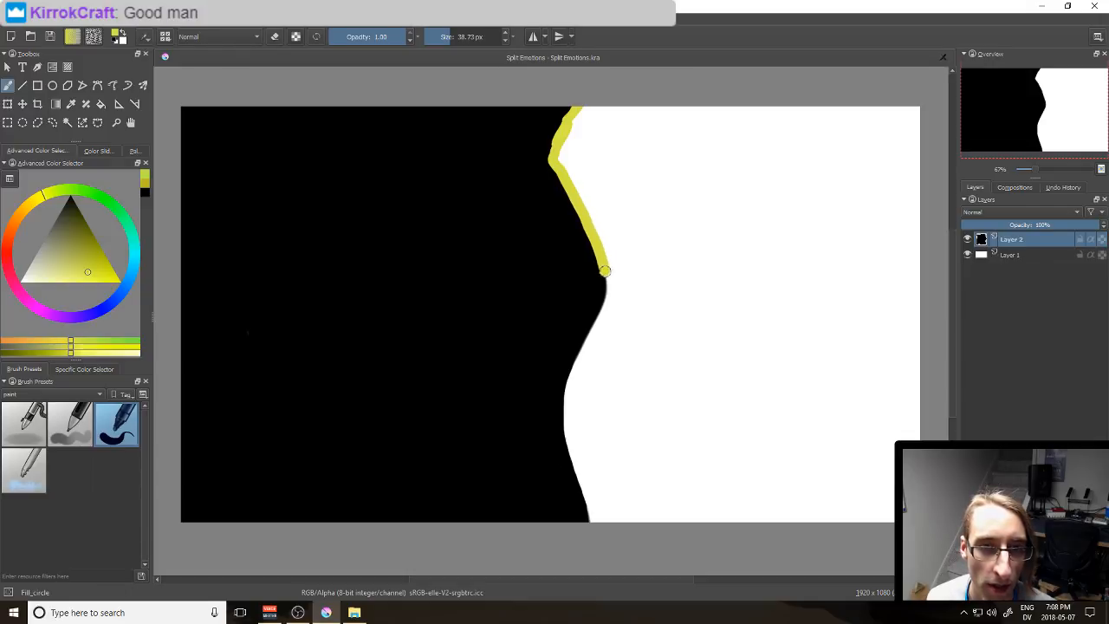
Step: Trace the black area's right edge in yellow with the 38.73 px brush and thicken the line's lower part
{"action": "left_click_drag", "start_coordinate": [610, 292], "coordinate": [596, 325]}
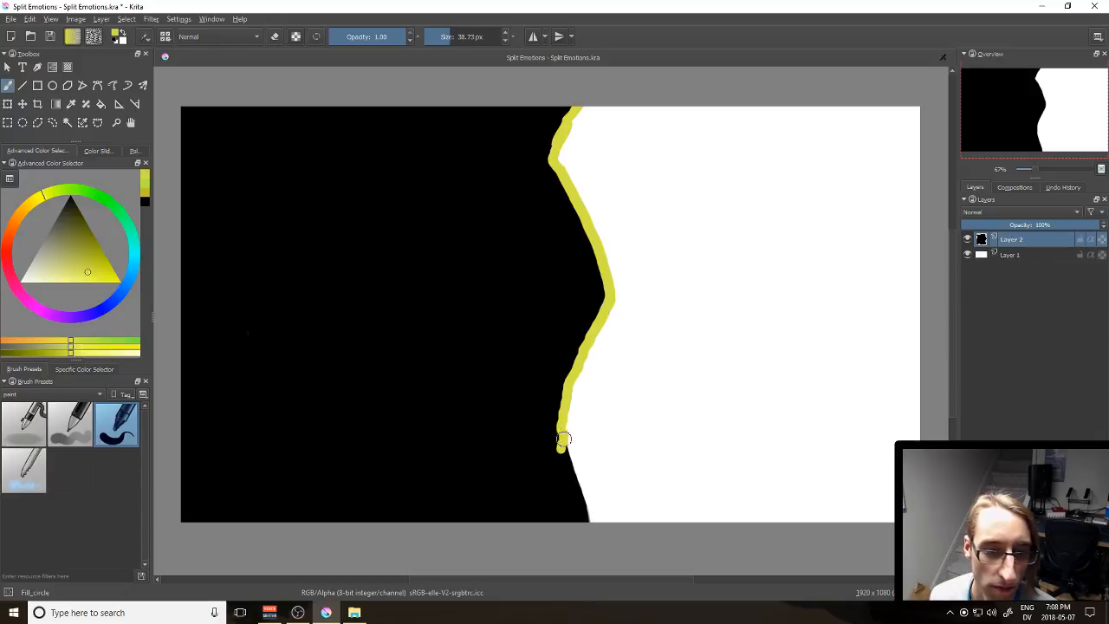
{"action": "left_click_drag", "start_coordinate": [583, 479], "coordinate": [605, 540]}
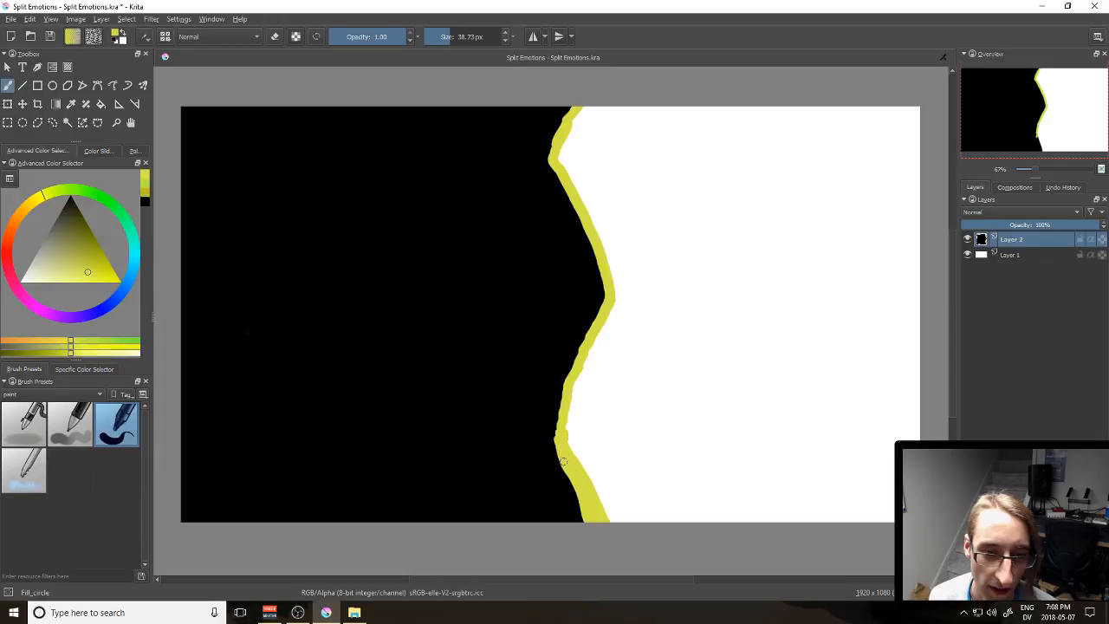
{"action": "left_click_drag", "start_coordinate": [572, 445], "coordinate": [577, 410]}
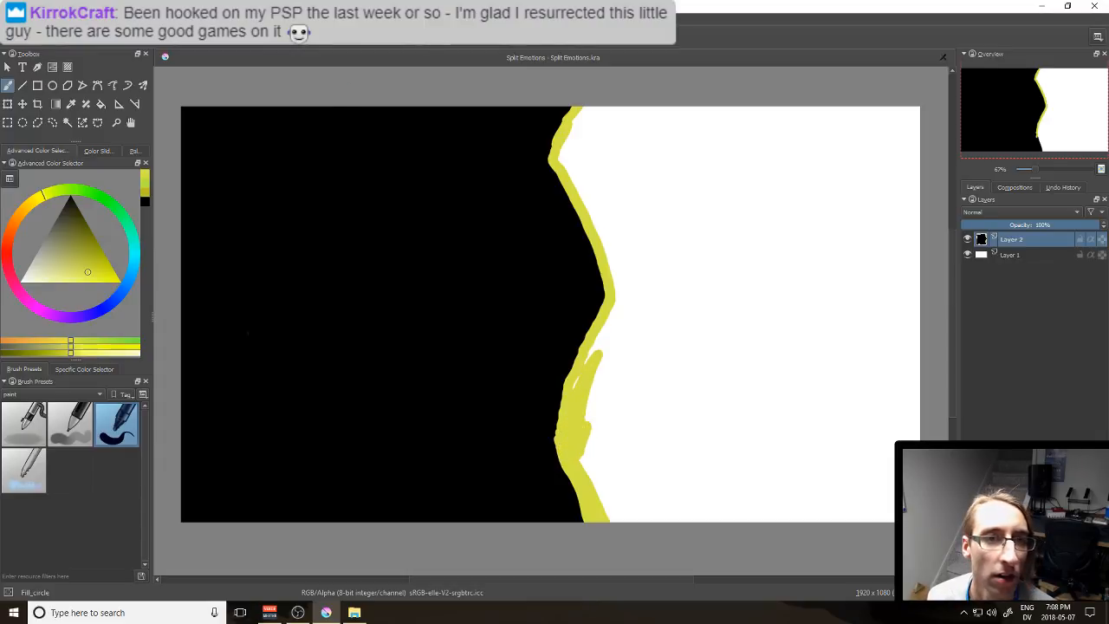
Step: Cover the remaining white area right of the divider with the same yellow, enlarging the brush up to 172.24 px
{"action": "mouse_move", "coordinate": [717, 273]}
{"action": "left_mouse_down"}
{"action": "mouse_move", "coordinate": [656, 321]}
{"action": "mouse_move", "coordinate": [601, 343]}
{"action": "mouse_move", "coordinate": [589, 390]}
{"action": "mouse_move", "coordinate": [624, 315]}
{"action": "mouse_move", "coordinate": [601, 357]}
{"action": "mouse_move", "coordinate": [637, 338]}
{"action": "mouse_move", "coordinate": [664, 347]}
{"action": "mouse_move", "coordinate": [654, 408]}
{"action": "mouse_move", "coordinate": [602, 456]}
{"action": "mouse_move", "coordinate": [634, 512]}
{"action": "mouse_move", "coordinate": [808, 450]}
{"action": "mouse_move", "coordinate": [723, 500]}
{"action": "mouse_move", "coordinate": [719, 468]}
{"action": "left_mouse_up"}
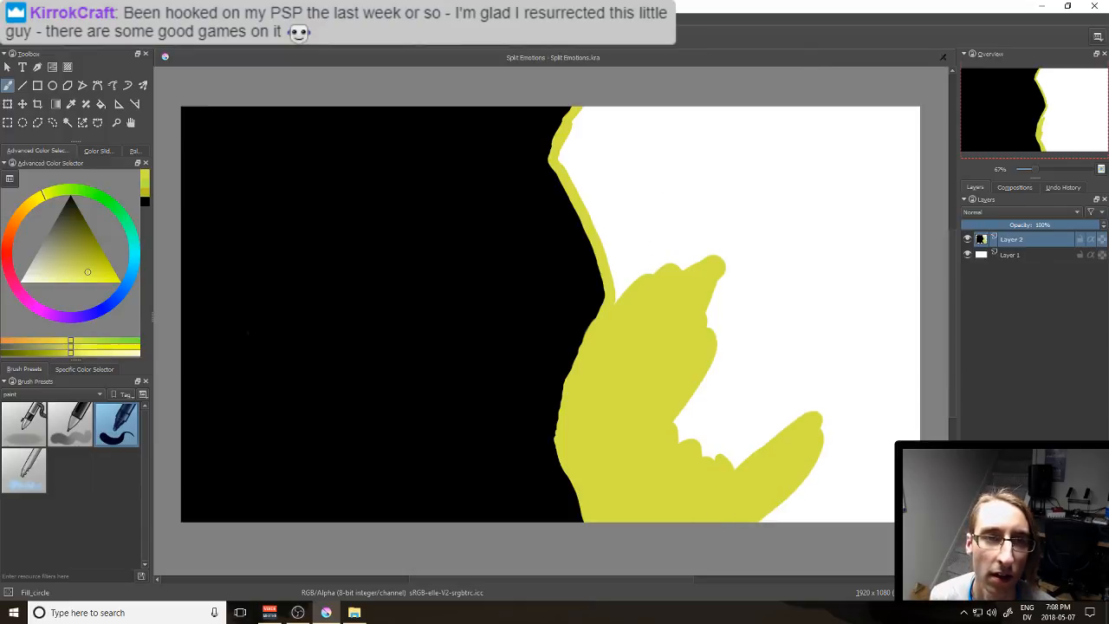
{"action": "mouse_move", "coordinate": [688, 104]}
{"action": "left_mouse_down"}
{"action": "mouse_move", "coordinate": [670, 126]}
{"action": "mouse_move", "coordinate": [638, 138]}
{"action": "mouse_move", "coordinate": [615, 124]}
{"action": "mouse_move", "coordinate": [594, 147]}
{"action": "left_mouse_up"}
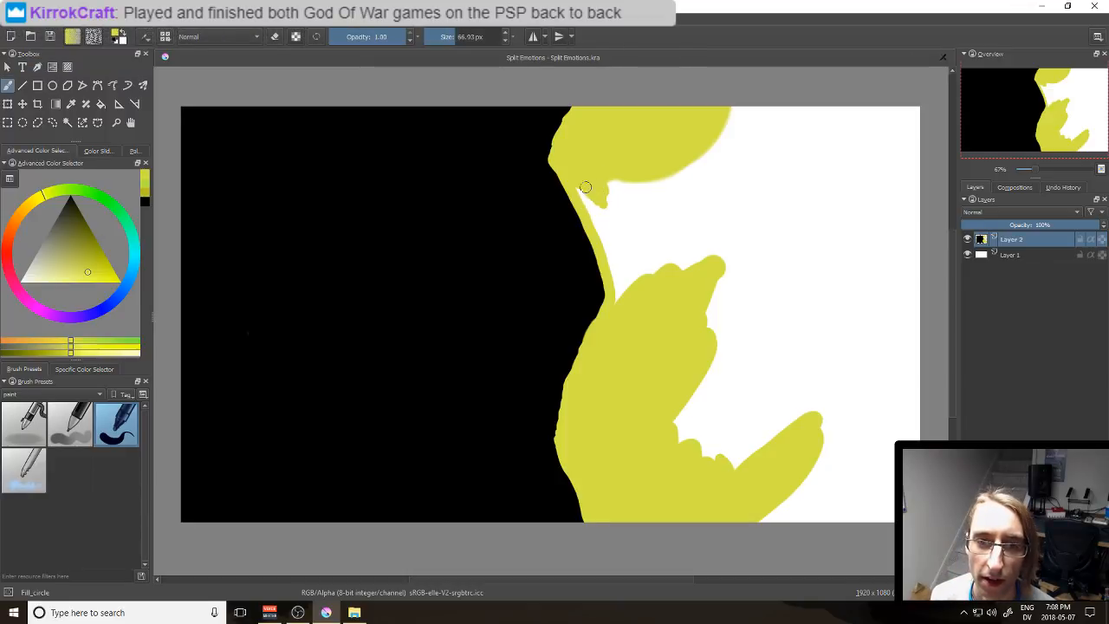
{"action": "mouse_move", "coordinate": [587, 187]}
{"action": "left_mouse_down"}
{"action": "mouse_move", "coordinate": [613, 198]}
{"action": "mouse_move", "coordinate": [606, 216]}
{"action": "mouse_move", "coordinate": [642, 235]}
{"action": "mouse_move", "coordinate": [657, 232]}
{"action": "mouse_move", "coordinate": [663, 193]}
{"action": "left_mouse_up"}
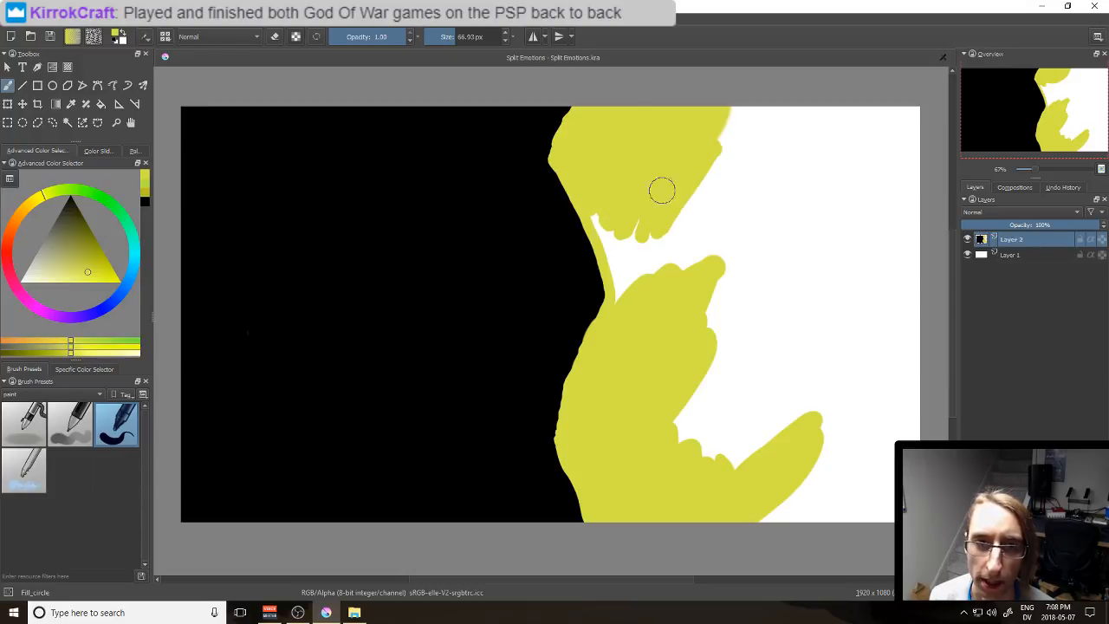
{"action": "mouse_move", "coordinate": [787, 141]}
{"action": "left_mouse_down"}
{"action": "mouse_move", "coordinate": [736, 127]}
{"action": "mouse_move", "coordinate": [819, 172]}
{"action": "mouse_move", "coordinate": [886, 149]}
{"action": "mouse_move", "coordinate": [903, 159]}
{"action": "mouse_move", "coordinate": [899, 130]}
{"action": "mouse_move", "coordinate": [894, 150]}
{"action": "mouse_move", "coordinate": [930, 165]}
{"action": "mouse_move", "coordinate": [911, 387]}
{"action": "mouse_move", "coordinate": [900, 341]}
{"action": "mouse_move", "coordinate": [881, 478]}
{"action": "mouse_move", "coordinate": [917, 389]}
{"action": "mouse_move", "coordinate": [905, 395]}
{"action": "mouse_move", "coordinate": [887, 495]}
{"action": "mouse_move", "coordinate": [799, 532]}
{"action": "mouse_move", "coordinate": [744, 530]}
{"action": "mouse_move", "coordinate": [802, 507]}
{"action": "mouse_move", "coordinate": [864, 504]}
{"action": "mouse_move", "coordinate": [860, 482]}
{"action": "mouse_move", "coordinate": [847, 460]}
{"action": "mouse_move", "coordinate": [773, 459]}
{"action": "mouse_move", "coordinate": [776, 450]}
{"action": "mouse_move", "coordinate": [737, 444]}
{"action": "mouse_move", "coordinate": [726, 419]}
{"action": "mouse_move", "coordinate": [691, 444]}
{"action": "mouse_move", "coordinate": [602, 211]}
{"action": "mouse_move", "coordinate": [659, 224]}
{"action": "mouse_move", "coordinate": [664, 250]}
{"action": "mouse_move", "coordinate": [714, 213]}
{"action": "mouse_move", "coordinate": [711, 191]}
{"action": "mouse_move", "coordinate": [803, 186]}
{"action": "mouse_move", "coordinate": [848, 166]}
{"action": "mouse_move", "coordinate": [875, 176]}
{"action": "mouse_move", "coordinate": [888, 235]}
{"action": "mouse_move", "coordinate": [859, 298]}
{"action": "mouse_move", "coordinate": [857, 355]}
{"action": "mouse_move", "coordinate": [841, 372]}
{"action": "mouse_move", "coordinate": [760, 312]}
{"action": "mouse_move", "coordinate": [784, 283]}
{"action": "mouse_move", "coordinate": [745, 255]}
{"action": "mouse_move", "coordinate": [824, 228]}
{"action": "mouse_move", "coordinate": [852, 263]}
{"action": "mouse_move", "coordinate": [831, 329]}
{"action": "left_mouse_up"}
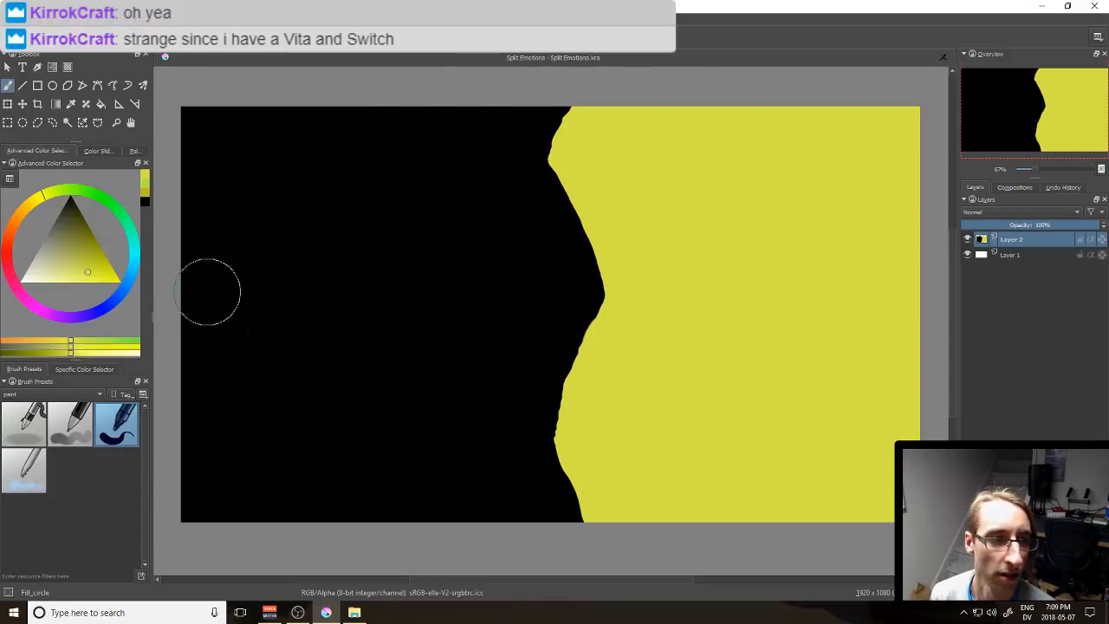
Step: Pick a lighter, warmer yellow and recolour the whole area right of the divider with the Fill tool
{"action": "left_click_drag", "start_coordinate": [88, 276], "coordinate": [71, 277]}
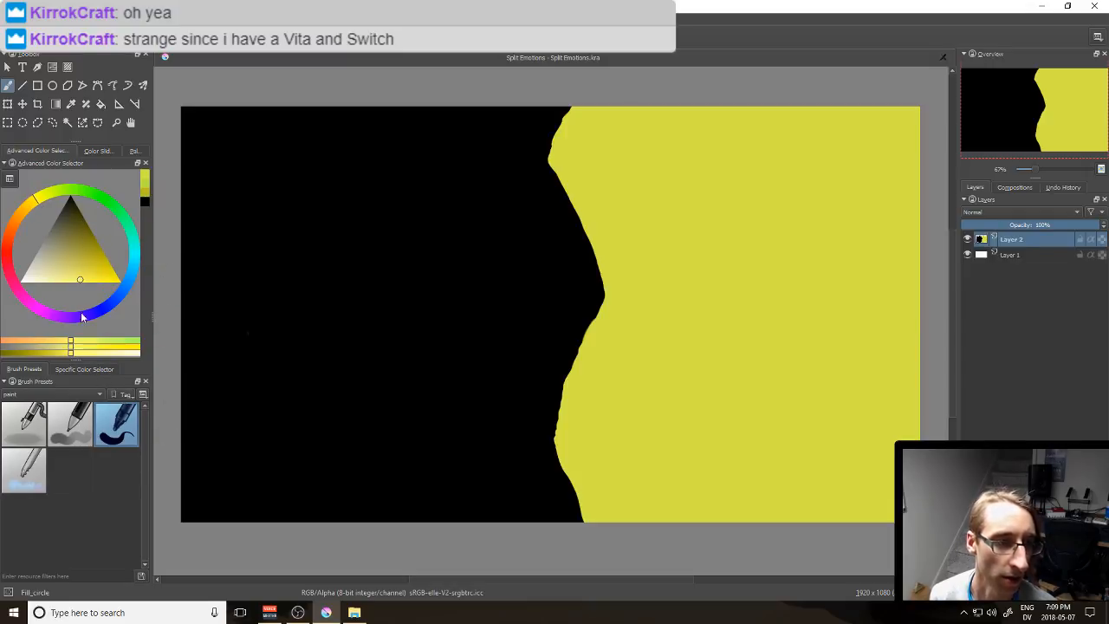
{"action": "key", "text": "f"}
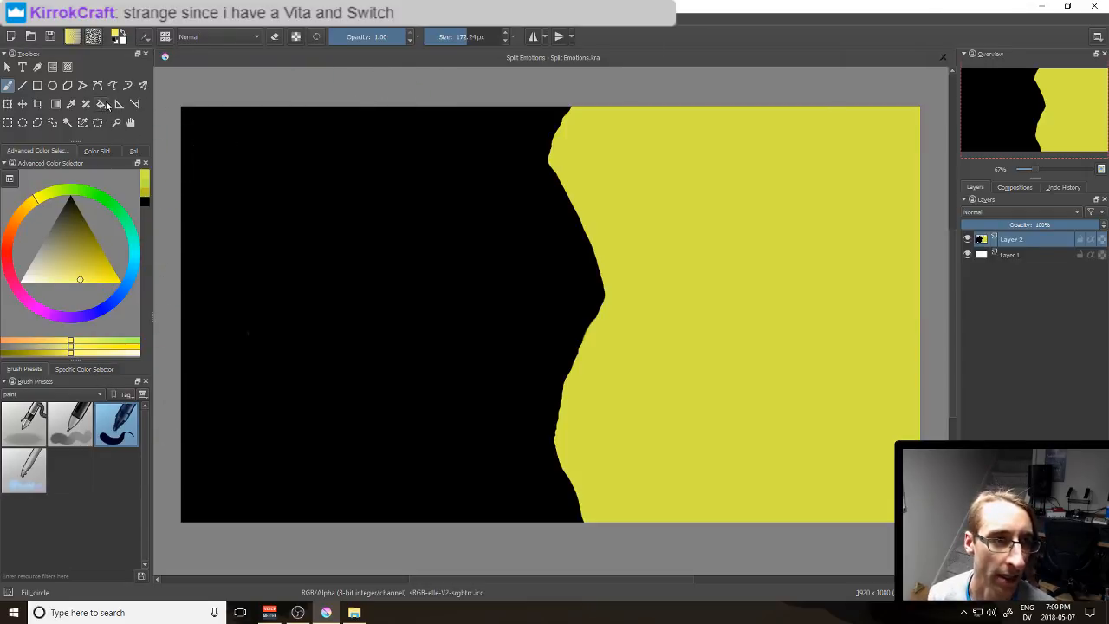
{"action": "left_click", "coordinate": [784, 240]}
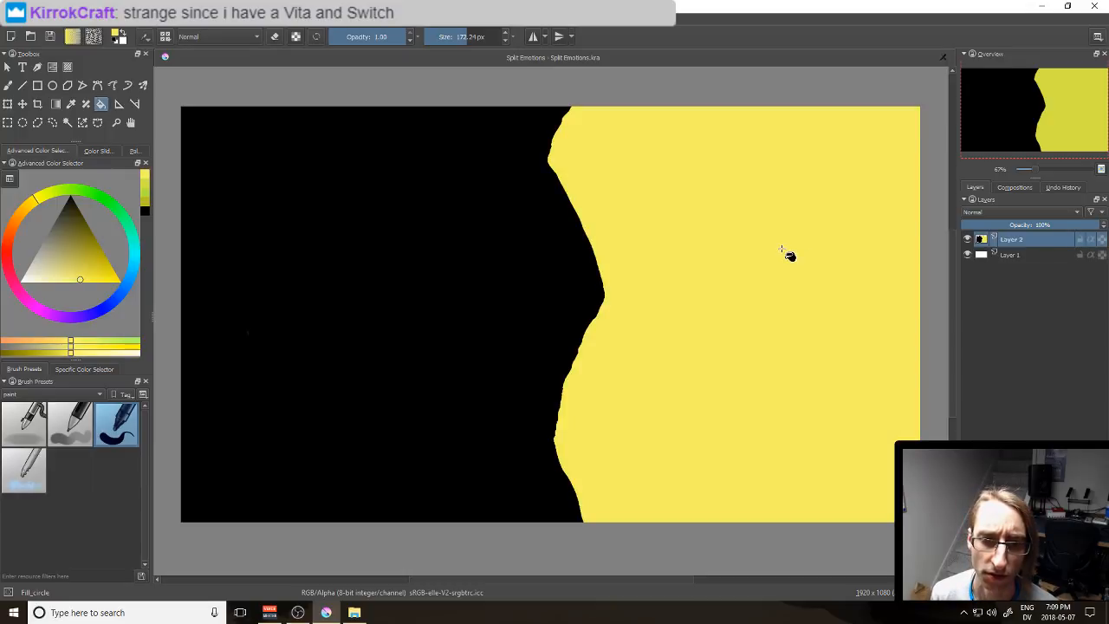
Step: Choose a yellow-green colour and the Basic_circle brush, try the colour as a fill on the yellow area, and undo that fill
{"action": "left_click_drag", "start_coordinate": [99, 257], "coordinate": [94, 249]}
{"action": "left_click_drag", "start_coordinate": [76, 192], "coordinate": [57, 191]}
{"action": "left_click_drag", "start_coordinate": [97, 244], "coordinate": [87, 275]}
{"action": "left_click", "coordinate": [87, 417]}
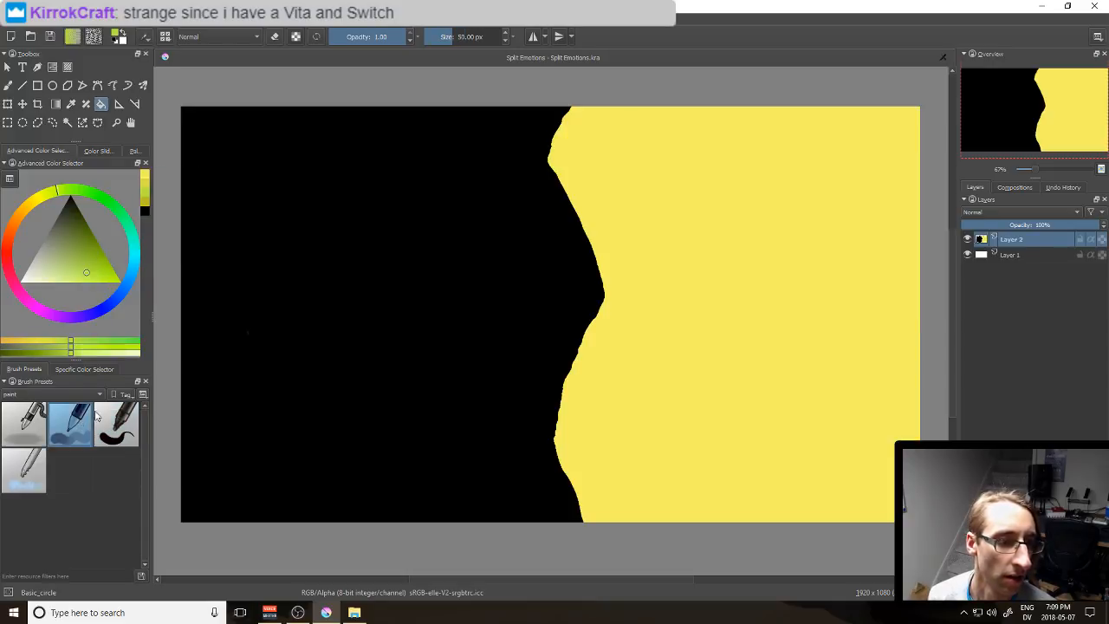
{"action": "left_click", "coordinate": [658, 247]}
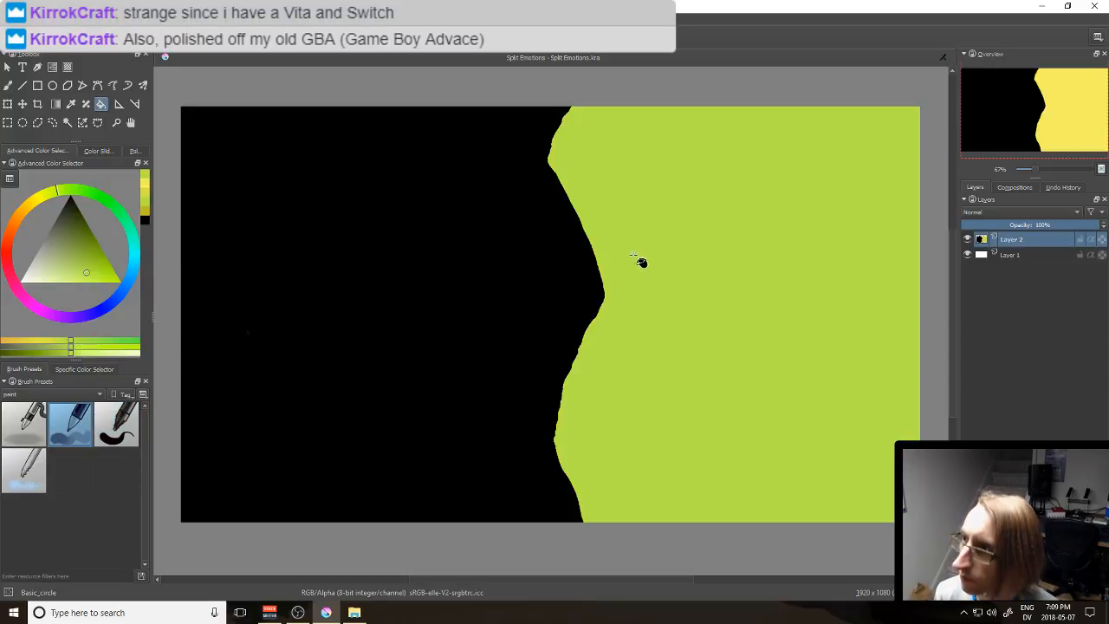
{"action": "key", "text": "ctrl+z"}
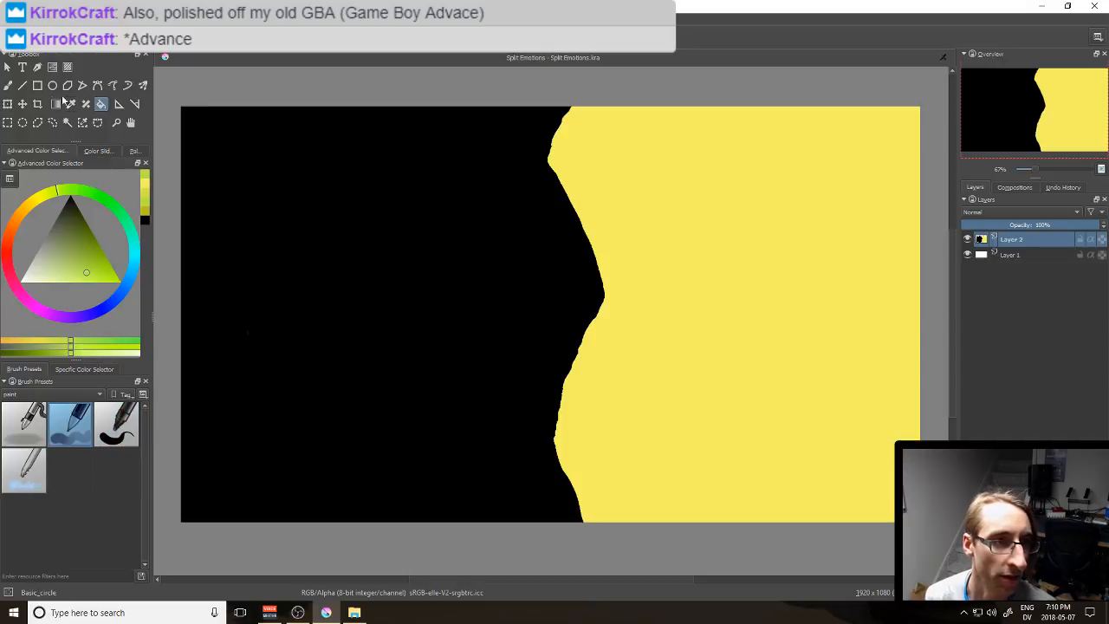
Step: Paint scattered loose yellow-green squiggles across the yellow area with the Basic_circle brush
{"action": "mouse_move", "coordinate": [646, 139]}
{"action": "left_mouse_down"}
{"action": "mouse_move", "coordinate": [652, 199]}
{"action": "mouse_move", "coordinate": [671, 223]}
{"action": "left_mouse_up"}
{"action": "mouse_move", "coordinate": [797, 179]}
{"action": "left_mouse_down"}
{"action": "mouse_move", "coordinate": [759, 224]}
{"action": "mouse_move", "coordinate": [798, 224]}
{"action": "left_mouse_up"}
{"action": "left_click_drag", "start_coordinate": [685, 311], "coordinate": [635, 438]}
{"action": "mouse_move", "coordinate": [732, 375]}
{"action": "left_mouse_down"}
{"action": "mouse_move", "coordinate": [755, 448]}
{"action": "mouse_move", "coordinate": [841, 441]}
{"action": "left_mouse_up"}
{"action": "mouse_move", "coordinate": [866, 305]}
{"action": "left_mouse_down"}
{"action": "mouse_move", "coordinate": [865, 341]}
{"action": "mouse_move", "coordinate": [846, 220]}
{"action": "left_mouse_up"}
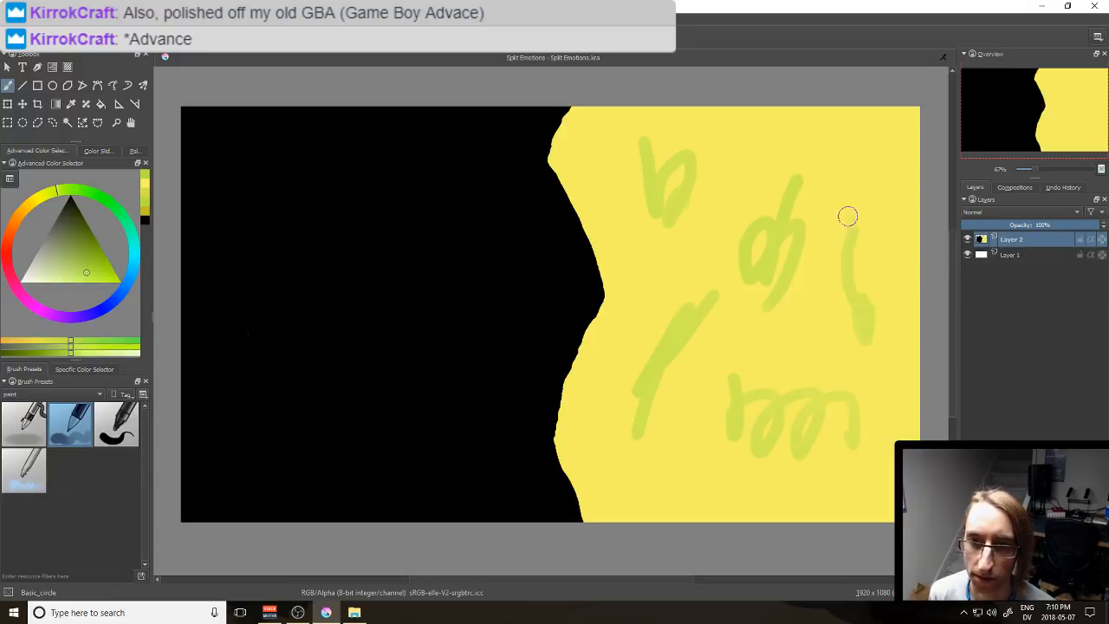
{"action": "left_click_drag", "start_coordinate": [845, 136], "coordinate": [744, 156]}
Step: Paint scattered yellow-green squiggles across the black area with the same brush
{"action": "mouse_move", "coordinate": [275, 134]}
{"action": "left_mouse_down"}
{"action": "mouse_move", "coordinate": [253, 195]}
{"action": "mouse_move", "coordinate": [264, 221]}
{"action": "left_mouse_up"}
{"action": "mouse_move", "coordinate": [339, 152]}
{"action": "left_mouse_down"}
{"action": "mouse_move", "coordinate": [356, 233]}
{"action": "mouse_move", "coordinate": [387, 267]}
{"action": "left_mouse_up"}
{"action": "left_click_drag", "start_coordinate": [450, 223], "coordinate": [455, 355]}
{"action": "mouse_move", "coordinate": [314, 317]}
{"action": "left_mouse_down"}
{"action": "mouse_move", "coordinate": [285, 334]}
{"action": "mouse_move", "coordinate": [267, 374]}
{"action": "left_mouse_up"}
{"action": "left_click_drag", "start_coordinate": [281, 338], "coordinate": [313, 399]}
{"action": "mouse_move", "coordinate": [420, 440]}
{"action": "left_mouse_down"}
{"action": "mouse_move", "coordinate": [394, 462]}
{"action": "mouse_move", "coordinate": [417, 478]}
{"action": "left_mouse_up"}
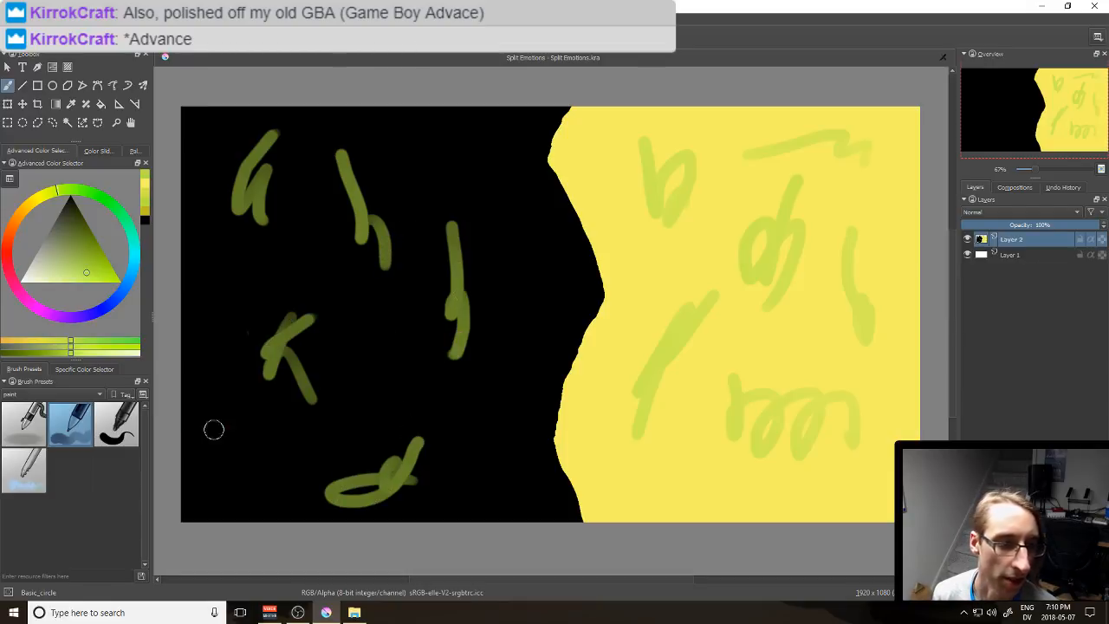
Step: Smear the green squiggle in the black area's upper-left corner into a soft texture with the Smudge_textured brush at 64 px
{"action": "left_click", "coordinate": [26, 469]}
{"action": "mouse_move", "coordinate": [235, 182]}
{"action": "left_mouse_down"}
{"action": "mouse_move", "coordinate": [225, 237]}
{"action": "mouse_move", "coordinate": [237, 166]}
{"action": "mouse_move", "coordinate": [209, 306]}
{"action": "mouse_move", "coordinate": [221, 221]}
{"action": "mouse_move", "coordinate": [232, 260]}
{"action": "mouse_move", "coordinate": [245, 198]}
{"action": "mouse_move", "coordinate": [230, 294]}
{"action": "mouse_move", "coordinate": [253, 183]}
{"action": "mouse_move", "coordinate": [241, 228]}
{"action": "mouse_move", "coordinate": [248, 255]}
{"action": "mouse_move", "coordinate": [240, 183]}
{"action": "mouse_move", "coordinate": [278, 132]}
{"action": "mouse_move", "coordinate": [246, 177]}
{"action": "mouse_move", "coordinate": [253, 185]}
{"action": "mouse_move", "coordinate": [235, 133]}
{"action": "mouse_move", "coordinate": [215, 170]}
{"action": "left_mouse_up"}
{"action": "mouse_move", "coordinate": [237, 216]}
{"action": "left_mouse_down"}
{"action": "mouse_move", "coordinate": [212, 204]}
{"action": "mouse_move", "coordinate": [196, 140]}
{"action": "mouse_move", "coordinate": [224, 207]}
{"action": "mouse_move", "coordinate": [199, 121]}
{"action": "mouse_move", "coordinate": [234, 200]}
{"action": "mouse_move", "coordinate": [211, 100]}
{"action": "mouse_move", "coordinate": [244, 198]}
{"action": "mouse_move", "coordinate": [194, 101]}
{"action": "mouse_move", "coordinate": [235, 204]}
{"action": "mouse_move", "coordinate": [230, 154]}
{"action": "mouse_move", "coordinate": [251, 125]}
{"action": "mouse_move", "coordinate": [247, 196]}
{"action": "mouse_move", "coordinate": [244, 111]}
{"action": "mouse_move", "coordinate": [230, 115]}
{"action": "mouse_move", "coordinate": [227, 190]}
{"action": "mouse_move", "coordinate": [167, 116]}
{"action": "mouse_move", "coordinate": [226, 197]}
{"action": "mouse_move", "coordinate": [201, 260]}
{"action": "mouse_move", "coordinate": [211, 295]}
{"action": "mouse_move", "coordinate": [239, 308]}
{"action": "left_mouse_up"}
{"action": "mouse_move", "coordinate": [260, 261]}
{"action": "left_mouse_down"}
{"action": "mouse_move", "coordinate": [240, 325]}
{"action": "mouse_move", "coordinate": [235, 234]}
{"action": "mouse_move", "coordinate": [187, 303]}
{"action": "mouse_move", "coordinate": [206, 217]}
{"action": "mouse_move", "coordinate": [182, 269]}
{"action": "mouse_move", "coordinate": [235, 198]}
{"action": "mouse_move", "coordinate": [197, 268]}
{"action": "mouse_move", "coordinate": [221, 193]}
{"action": "mouse_move", "coordinate": [189, 264]}
{"action": "mouse_move", "coordinate": [249, 212]}
{"action": "mouse_move", "coordinate": [269, 248]}
{"action": "mouse_move", "coordinate": [248, 196]}
{"action": "mouse_move", "coordinate": [272, 279]}
{"action": "mouse_move", "coordinate": [244, 178]}
{"action": "mouse_move", "coordinate": [247, 223]}
{"action": "mouse_move", "coordinate": [275, 198]}
{"action": "mouse_move", "coordinate": [261, 186]}
{"action": "mouse_move", "coordinate": [301, 102]}
{"action": "mouse_move", "coordinate": [252, 131]}
{"action": "mouse_move", "coordinate": [251, 161]}
{"action": "mouse_move", "coordinate": [292, 95]}
{"action": "mouse_move", "coordinate": [249, 144]}
{"action": "mouse_move", "coordinate": [243, 175]}
{"action": "mouse_move", "coordinate": [186, 208]}
{"action": "mouse_move", "coordinate": [176, 231]}
{"action": "mouse_move", "coordinate": [214, 162]}
{"action": "mouse_move", "coordinate": [179, 216]}
{"action": "mouse_move", "coordinate": [238, 148]}
{"action": "mouse_move", "coordinate": [249, 161]}
{"action": "mouse_move", "coordinate": [307, 118]}
{"action": "mouse_move", "coordinate": [252, 232]}
{"action": "mouse_move", "coordinate": [265, 220]}
{"action": "mouse_move", "coordinate": [252, 192]}
{"action": "left_mouse_up"}
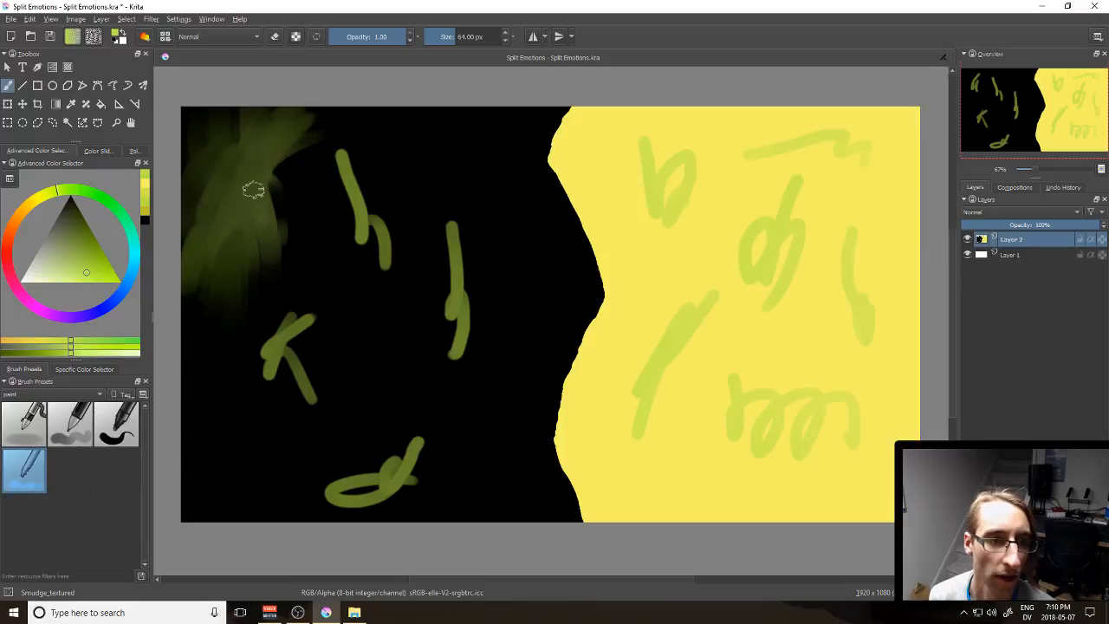
Step: Smudge the green strokes at the black area's upper middle and mid-left, blending them toward the textured corner
{"action": "mouse_move", "coordinate": [340, 159]}
{"action": "left_mouse_down"}
{"action": "mouse_move", "coordinate": [326, 264]}
{"action": "mouse_move", "coordinate": [350, 198]}
{"action": "mouse_move", "coordinate": [352, 240]}
{"action": "mouse_move", "coordinate": [382, 219]}
{"action": "mouse_move", "coordinate": [364, 226]}
{"action": "mouse_move", "coordinate": [357, 283]}
{"action": "left_mouse_up"}
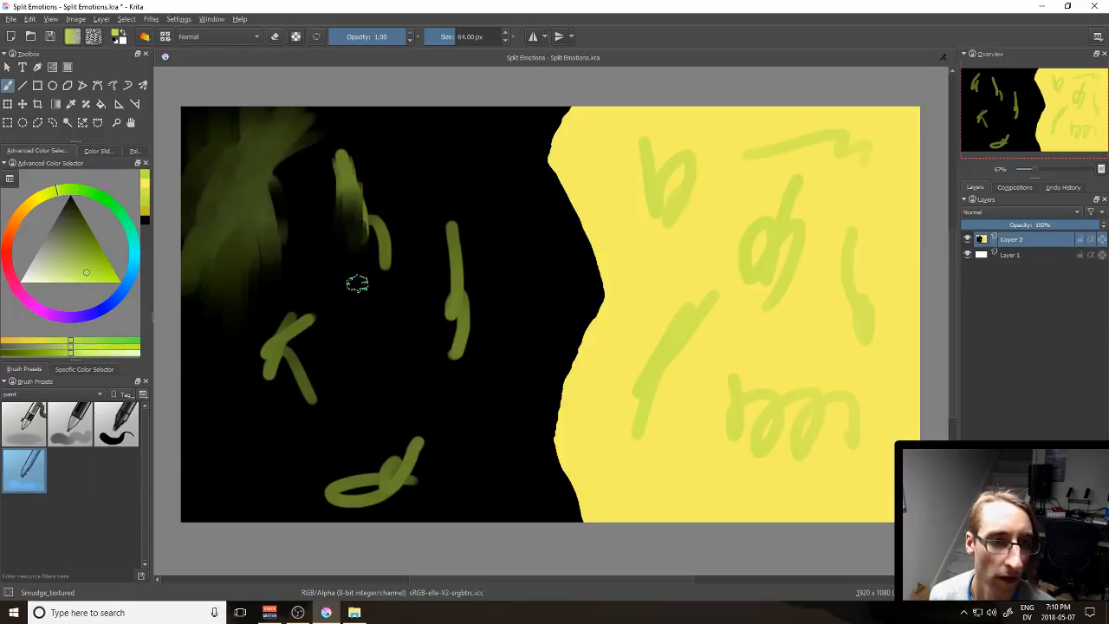
{"action": "left_click_drag", "start_coordinate": [300, 318], "coordinate": [292, 364]}
{"action": "mouse_move", "coordinate": [230, 252]}
{"action": "left_mouse_down"}
{"action": "mouse_move", "coordinate": [275, 205]}
{"action": "mouse_move", "coordinate": [233, 261]}
{"action": "mouse_move", "coordinate": [271, 190]}
{"action": "mouse_move", "coordinate": [203, 247]}
{"action": "mouse_move", "coordinate": [231, 209]}
{"action": "mouse_move", "coordinate": [295, 179]}
{"action": "mouse_move", "coordinate": [214, 247]}
{"action": "mouse_move", "coordinate": [297, 182]}
{"action": "mouse_move", "coordinate": [214, 227]}
{"action": "mouse_move", "coordinate": [291, 176]}
{"action": "mouse_move", "coordinate": [220, 227]}
{"action": "mouse_move", "coordinate": [281, 171]}
{"action": "mouse_move", "coordinate": [218, 208]}
{"action": "left_mouse_up"}
{"action": "left_click_drag", "start_coordinate": [357, 183], "coordinate": [329, 284]}
{"action": "left_click_drag", "start_coordinate": [378, 229], "coordinate": [385, 296]}
{"action": "mouse_move", "coordinate": [375, 249]}
{"action": "left_mouse_down"}
{"action": "mouse_move", "coordinate": [387, 245]}
{"action": "mouse_move", "coordinate": [363, 200]}
{"action": "mouse_move", "coordinate": [372, 207]}
{"action": "left_mouse_up"}
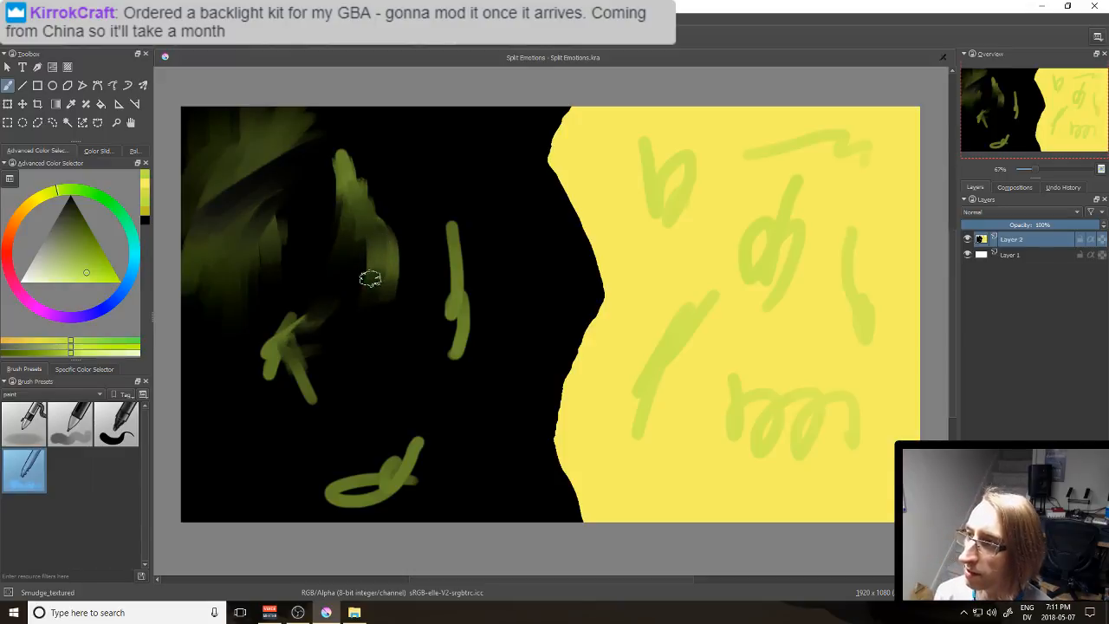
{"action": "left_click_drag", "start_coordinate": [393, 236], "coordinate": [380, 323]}
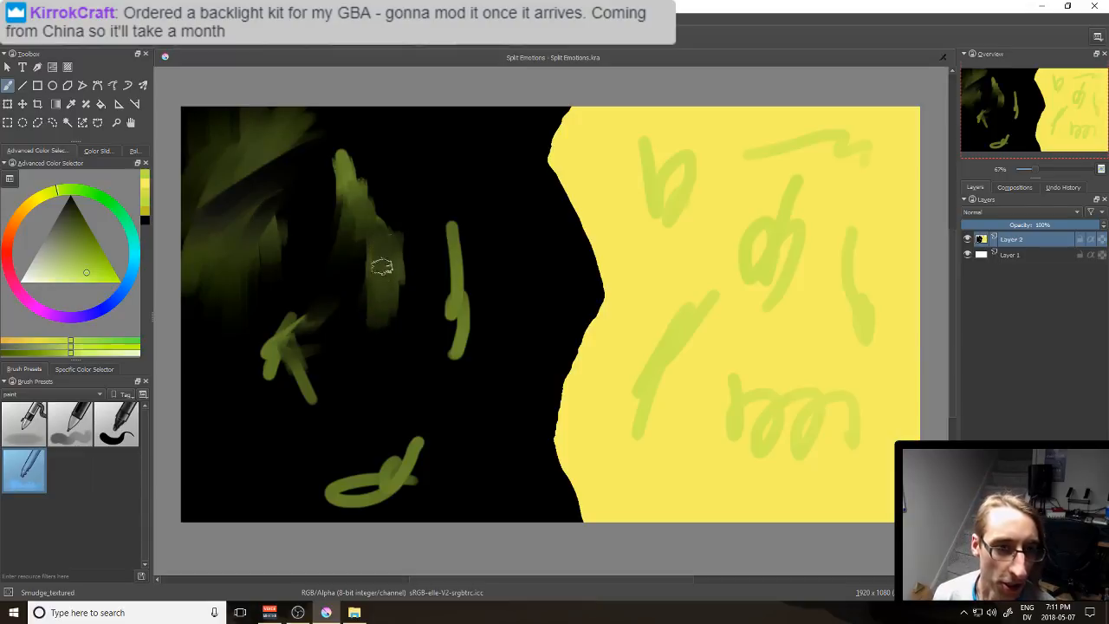
{"action": "left_click_drag", "start_coordinate": [357, 204], "coordinate": [338, 253]}
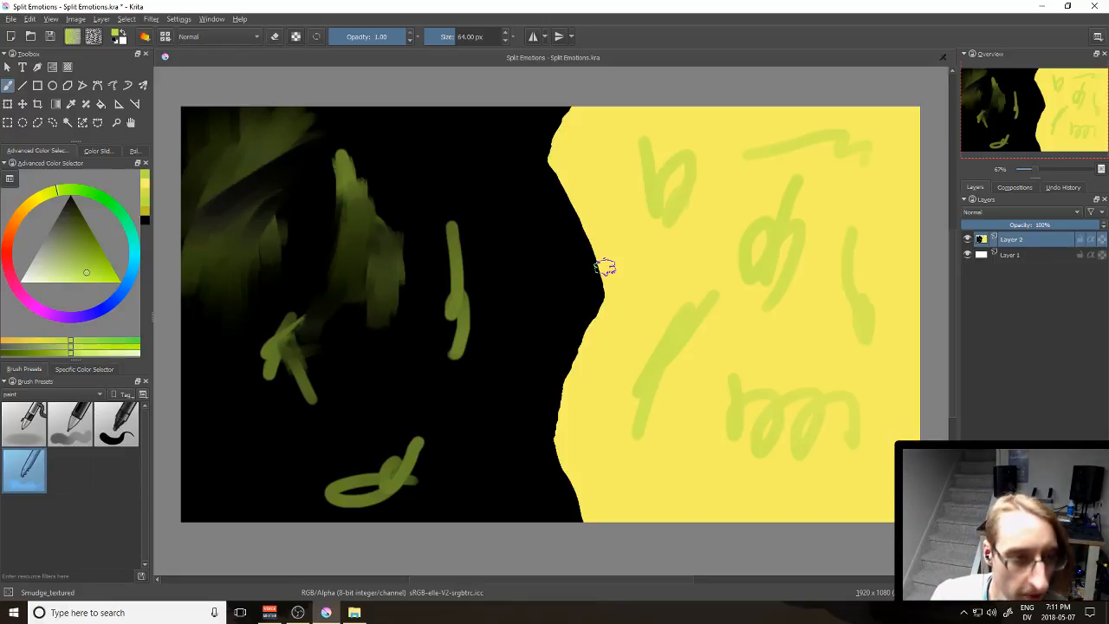
Step: Smudge the green strokes nearest the divider and along the bottom of the black area, spreading the texture up and across to the left
{"action": "mouse_move", "coordinate": [456, 255]}
{"action": "left_mouse_down"}
{"action": "mouse_move", "coordinate": [442, 227]}
{"action": "mouse_move", "coordinate": [432, 260]}
{"action": "mouse_move", "coordinate": [438, 308]}
{"action": "mouse_move", "coordinate": [389, 297]}
{"action": "mouse_move", "coordinate": [304, 321]}
{"action": "mouse_move", "coordinate": [263, 384]}
{"action": "mouse_move", "coordinate": [269, 346]}
{"action": "mouse_move", "coordinate": [241, 365]}
{"action": "mouse_move", "coordinate": [297, 331]}
{"action": "mouse_move", "coordinate": [304, 396]}
{"action": "mouse_move", "coordinate": [285, 356]}
{"action": "mouse_move", "coordinate": [260, 349]}
{"action": "mouse_move", "coordinate": [240, 378]}
{"action": "mouse_move", "coordinate": [268, 334]}
{"action": "mouse_move", "coordinate": [236, 293]}
{"action": "mouse_move", "coordinate": [233, 324]}
{"action": "left_mouse_up"}
{"action": "mouse_move", "coordinate": [269, 173]}
{"action": "left_mouse_down"}
{"action": "mouse_move", "coordinate": [230, 215]}
{"action": "mouse_move", "coordinate": [248, 262]}
{"action": "left_mouse_up"}
{"action": "mouse_move", "coordinate": [360, 201]}
{"action": "left_mouse_down"}
{"action": "mouse_move", "coordinate": [353, 138]}
{"action": "mouse_move", "coordinate": [339, 134]}
{"action": "mouse_move", "coordinate": [363, 217]}
{"action": "mouse_move", "coordinate": [377, 153]}
{"action": "left_mouse_up"}
{"action": "mouse_move", "coordinate": [470, 254]}
{"action": "left_mouse_down"}
{"action": "mouse_move", "coordinate": [451, 195]}
{"action": "mouse_move", "coordinate": [462, 322]}
{"action": "mouse_move", "coordinate": [474, 337]}
{"action": "mouse_move", "coordinate": [488, 330]}
{"action": "mouse_move", "coordinate": [462, 334]}
{"action": "mouse_move", "coordinate": [444, 392]}
{"action": "mouse_move", "coordinate": [452, 326]}
{"action": "mouse_move", "coordinate": [440, 347]}
{"action": "mouse_move", "coordinate": [443, 392]}
{"action": "mouse_move", "coordinate": [446, 320]}
{"action": "mouse_move", "coordinate": [435, 313]}
{"action": "mouse_move", "coordinate": [415, 355]}
{"action": "mouse_move", "coordinate": [426, 393]}
{"action": "mouse_move", "coordinate": [445, 300]}
{"action": "mouse_move", "coordinate": [445, 348]}
{"action": "mouse_move", "coordinate": [462, 325]}
{"action": "mouse_move", "coordinate": [461, 385]}
{"action": "mouse_move", "coordinate": [470, 324]}
{"action": "mouse_move", "coordinate": [440, 380]}
{"action": "mouse_move", "coordinate": [440, 358]}
{"action": "mouse_move", "coordinate": [432, 401]}
{"action": "left_mouse_up"}
{"action": "mouse_move", "coordinate": [420, 450]}
{"action": "left_mouse_down"}
{"action": "mouse_move", "coordinate": [424, 438]}
{"action": "mouse_move", "coordinate": [389, 477]}
{"action": "mouse_move", "coordinate": [387, 441]}
{"action": "mouse_move", "coordinate": [398, 426]}
{"action": "mouse_move", "coordinate": [413, 460]}
{"action": "mouse_move", "coordinate": [440, 384]}
{"action": "mouse_move", "coordinate": [408, 470]}
{"action": "mouse_move", "coordinate": [385, 398]}
{"action": "mouse_move", "coordinate": [353, 483]}
{"action": "mouse_move", "coordinate": [393, 497]}
{"action": "mouse_move", "coordinate": [300, 486]}
{"action": "mouse_move", "coordinate": [255, 441]}
{"action": "mouse_move", "coordinate": [390, 488]}
{"action": "mouse_move", "coordinate": [371, 491]}
{"action": "mouse_move", "coordinate": [402, 436]}
{"action": "mouse_move", "coordinate": [326, 442]}
{"action": "left_mouse_up"}
{"action": "left_click_drag", "start_coordinate": [444, 360], "coordinate": [434, 383]}
{"action": "left_click_drag", "start_coordinate": [445, 331], "coordinate": [469, 400]}
{"action": "mouse_move", "coordinate": [520, 342]}
{"action": "left_mouse_down"}
{"action": "mouse_move", "coordinate": [485, 322]}
{"action": "mouse_move", "coordinate": [501, 330]}
{"action": "mouse_move", "coordinate": [487, 260]}
{"action": "mouse_move", "coordinate": [460, 238]}
{"action": "mouse_move", "coordinate": [481, 295]}
{"action": "mouse_move", "coordinate": [467, 264]}
{"action": "mouse_move", "coordinate": [463, 280]}
{"action": "mouse_move", "coordinate": [453, 241]}
{"action": "mouse_move", "coordinate": [471, 313]}
{"action": "mouse_move", "coordinate": [463, 227]}
{"action": "mouse_move", "coordinate": [482, 299]}
{"action": "mouse_move", "coordinate": [465, 228]}
{"action": "mouse_move", "coordinate": [463, 284]}
{"action": "mouse_move", "coordinate": [474, 199]}
{"action": "mouse_move", "coordinate": [488, 197]}
{"action": "mouse_move", "coordinate": [454, 222]}
{"action": "mouse_move", "coordinate": [464, 162]}
{"action": "mouse_move", "coordinate": [455, 223]}
{"action": "mouse_move", "coordinate": [447, 194]}
{"action": "left_mouse_up"}
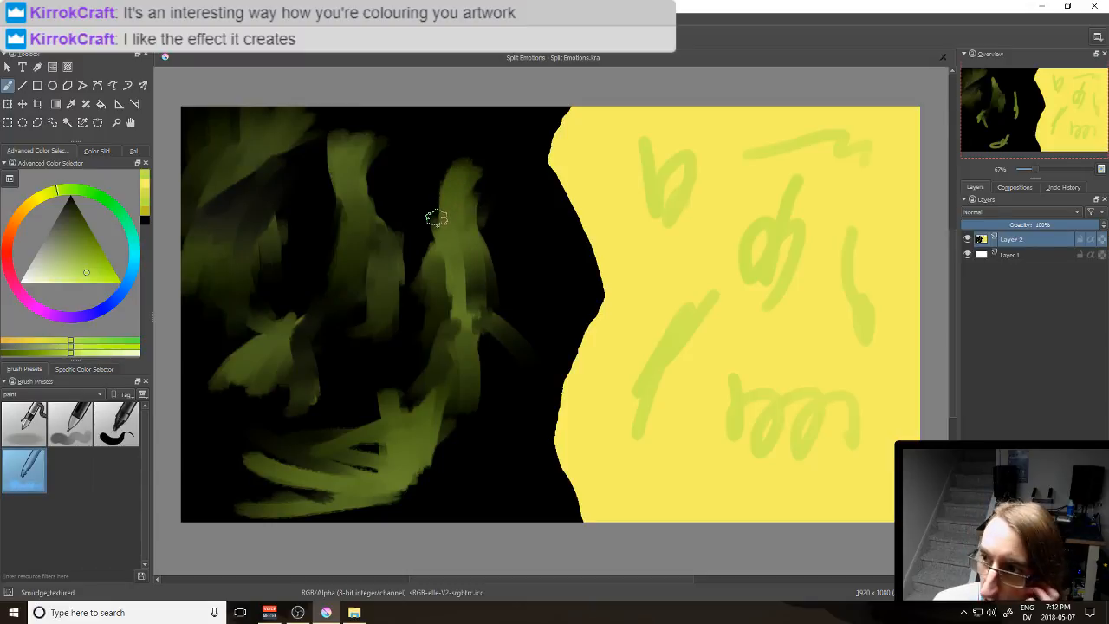
{"action": "mouse_move", "coordinate": [472, 222]}
{"action": "left_mouse_down"}
{"action": "mouse_move", "coordinate": [497, 240]}
{"action": "mouse_move", "coordinate": [428, 207]}
{"action": "mouse_move", "coordinate": [433, 221]}
{"action": "mouse_move", "coordinate": [454, 178]}
{"action": "mouse_move", "coordinate": [477, 175]}
{"action": "mouse_move", "coordinate": [446, 251]}
{"action": "mouse_move", "coordinate": [465, 234]}
{"action": "mouse_move", "coordinate": [430, 235]}
{"action": "mouse_move", "coordinate": [433, 225]}
{"action": "mouse_move", "coordinate": [393, 249]}
{"action": "mouse_move", "coordinate": [421, 138]}
{"action": "mouse_move", "coordinate": [463, 193]}
{"action": "mouse_move", "coordinate": [494, 127]}
{"action": "mouse_move", "coordinate": [464, 217]}
{"action": "mouse_move", "coordinate": [459, 116]}
{"action": "mouse_move", "coordinate": [376, 208]}
{"action": "mouse_move", "coordinate": [397, 120]}
{"action": "mouse_move", "coordinate": [355, 215]}
{"action": "mouse_move", "coordinate": [394, 205]}
{"action": "left_mouse_up"}
{"action": "mouse_move", "coordinate": [311, 312]}
{"action": "left_mouse_down"}
{"action": "mouse_move", "coordinate": [259, 344]}
{"action": "mouse_move", "coordinate": [271, 366]}
{"action": "mouse_move", "coordinate": [241, 383]}
{"action": "mouse_move", "coordinate": [228, 414]}
{"action": "mouse_move", "coordinate": [251, 362]}
{"action": "mouse_move", "coordinate": [217, 440]}
{"action": "mouse_move", "coordinate": [241, 358]}
{"action": "mouse_move", "coordinate": [226, 404]}
{"action": "mouse_move", "coordinate": [222, 391]}
{"action": "mouse_move", "coordinate": [264, 314]}
{"action": "mouse_move", "coordinate": [224, 332]}
{"action": "left_mouse_up"}
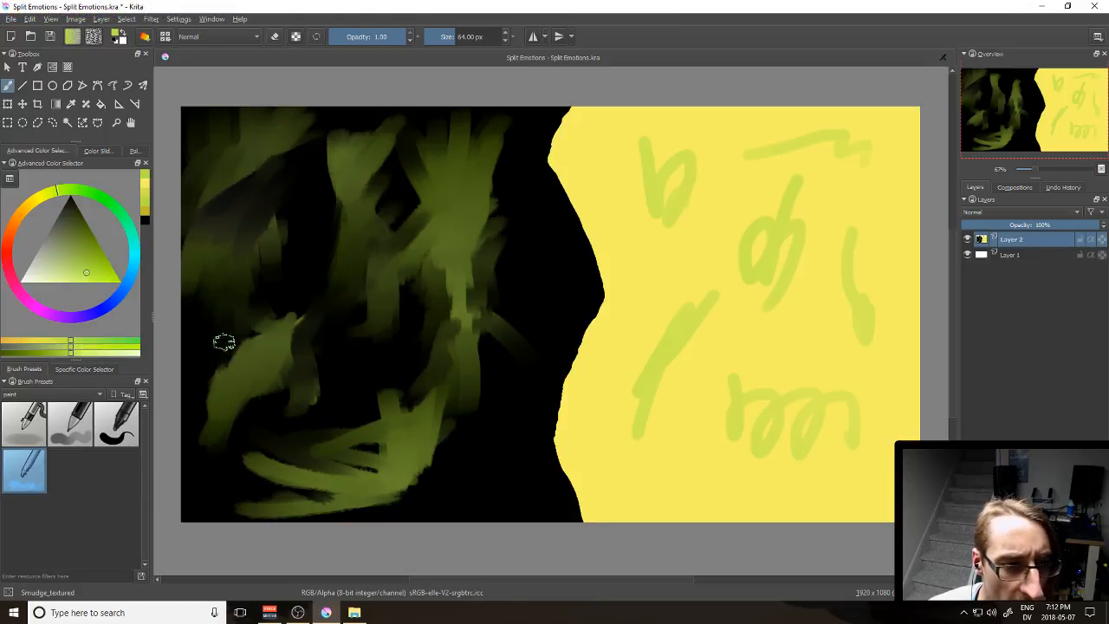
Step: Smudge the green at the black area's bottom and the squiggles across the yellow area's upper and middle parts
{"action": "mouse_move", "coordinate": [396, 443]}
{"action": "left_mouse_down"}
{"action": "mouse_move", "coordinate": [344, 386]}
{"action": "mouse_move", "coordinate": [396, 421]}
{"action": "mouse_move", "coordinate": [470, 512]}
{"action": "mouse_move", "coordinate": [482, 504]}
{"action": "mouse_move", "coordinate": [428, 485]}
{"action": "mouse_move", "coordinate": [460, 508]}
{"action": "mouse_move", "coordinate": [447, 453]}
{"action": "mouse_move", "coordinate": [454, 402]}
{"action": "left_mouse_up"}
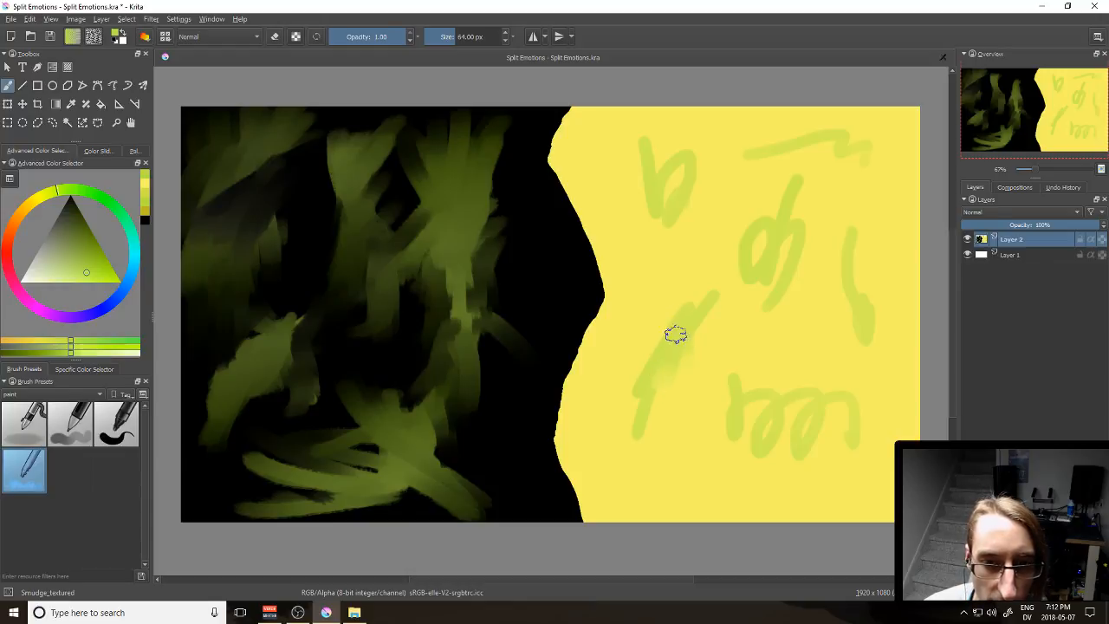
{"action": "left_click_drag", "start_coordinate": [739, 401], "coordinate": [756, 357]}
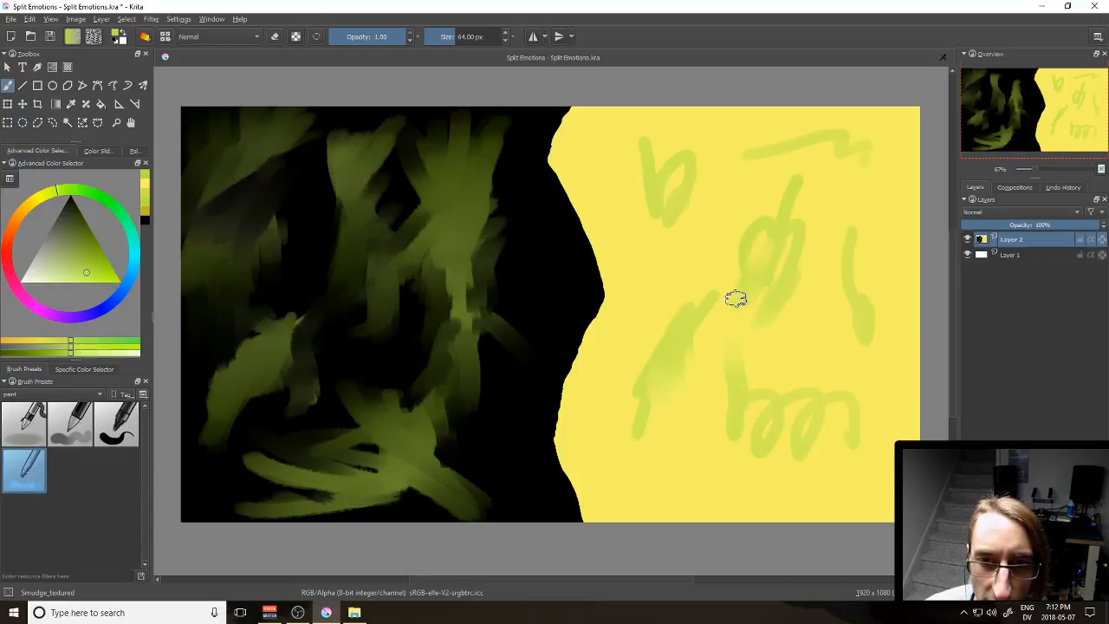
{"action": "left_click_drag", "start_coordinate": [772, 211], "coordinate": [701, 312]}
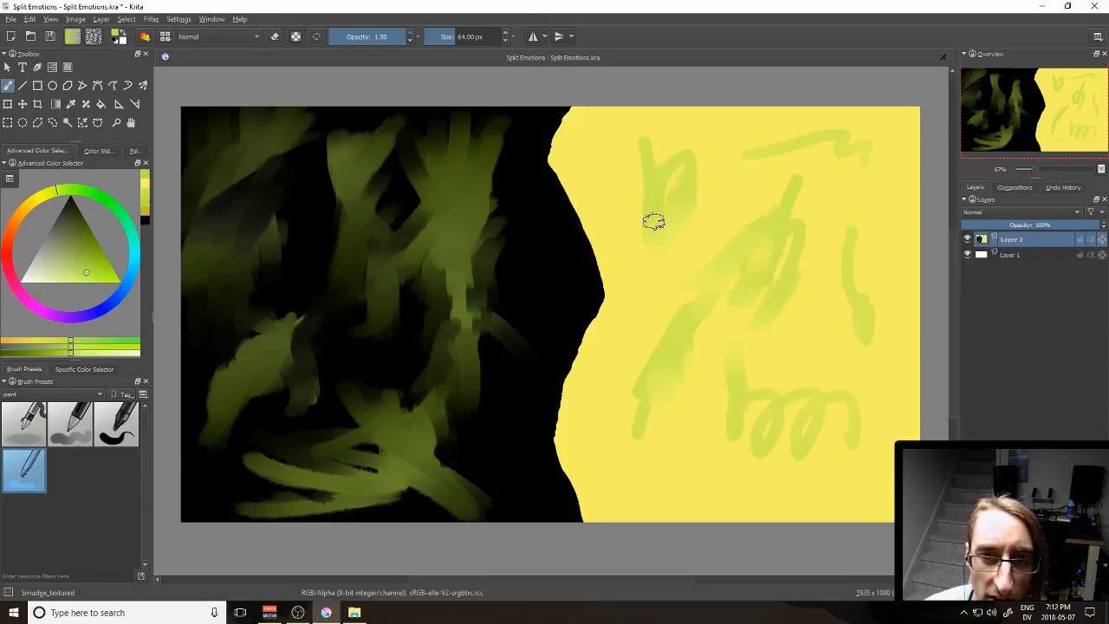
{"action": "left_click_drag", "start_coordinate": [653, 166], "coordinate": [700, 159]}
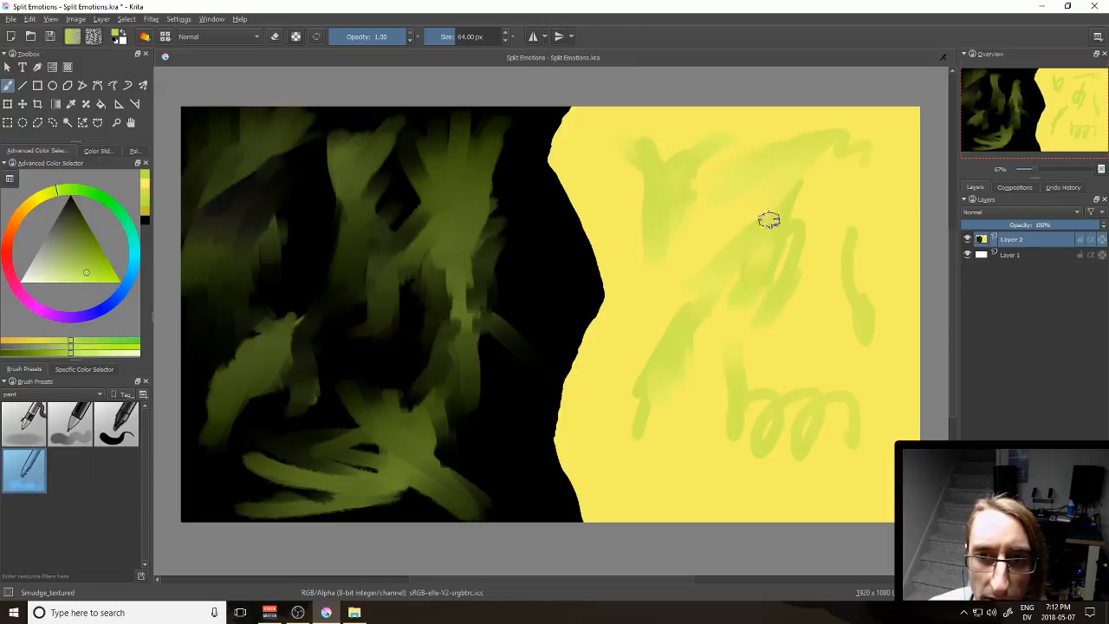
{"action": "mouse_move", "coordinate": [853, 269]}
{"action": "left_mouse_down"}
{"action": "mouse_move", "coordinate": [856, 258]}
{"action": "mouse_move", "coordinate": [809, 228]}
{"action": "left_mouse_up"}
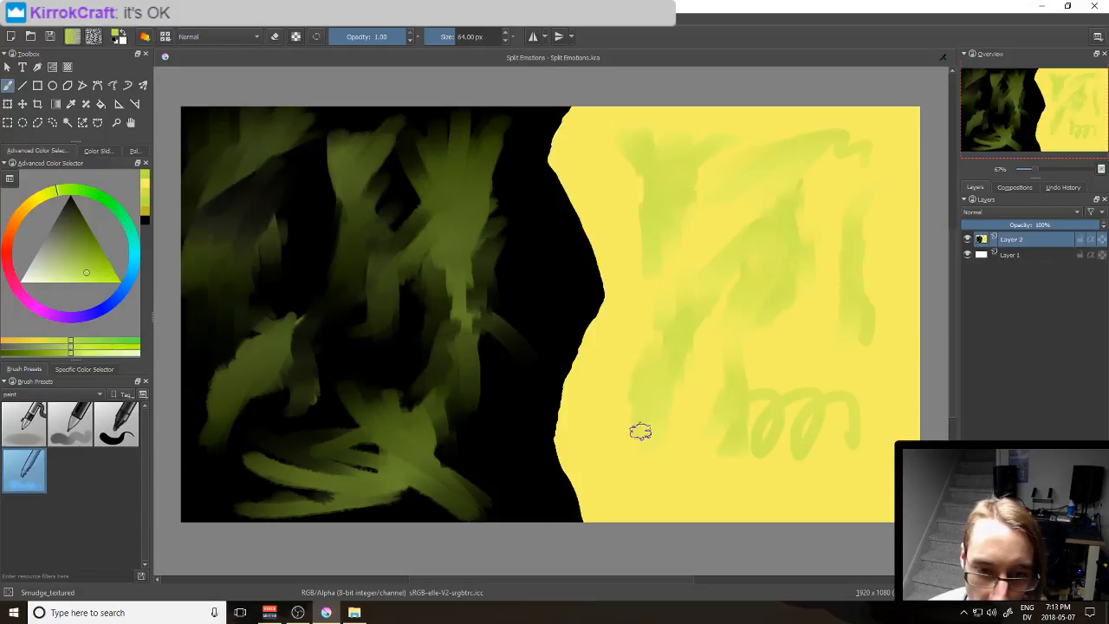
Step: Paint separate green strokes along the yellow area's top, lower left, lower middle and right side with the Fill_circle brush at 50 px
{"action": "left_click", "coordinate": [117, 425]}
{"action": "mouse_move", "coordinate": [698, 366]}
{"action": "left_mouse_down"}
{"action": "mouse_move", "coordinate": [694, 439]}
{"action": "mouse_move", "coordinate": [728, 446]}
{"action": "left_mouse_up"}
{"action": "mouse_move", "coordinate": [812, 329]}
{"action": "left_mouse_down"}
{"action": "mouse_move", "coordinate": [891, 391]}
{"action": "mouse_move", "coordinate": [897, 425]}
{"action": "left_mouse_up"}
{"action": "left_click_drag", "start_coordinate": [810, 128], "coordinate": [660, 149]}
{"action": "mouse_move", "coordinate": [627, 339]}
{"action": "left_mouse_down"}
{"action": "mouse_move", "coordinate": [612, 395]}
{"action": "mouse_move", "coordinate": [631, 456]}
{"action": "left_mouse_up"}
{"action": "left_click_drag", "start_coordinate": [652, 417], "coordinate": [712, 465]}
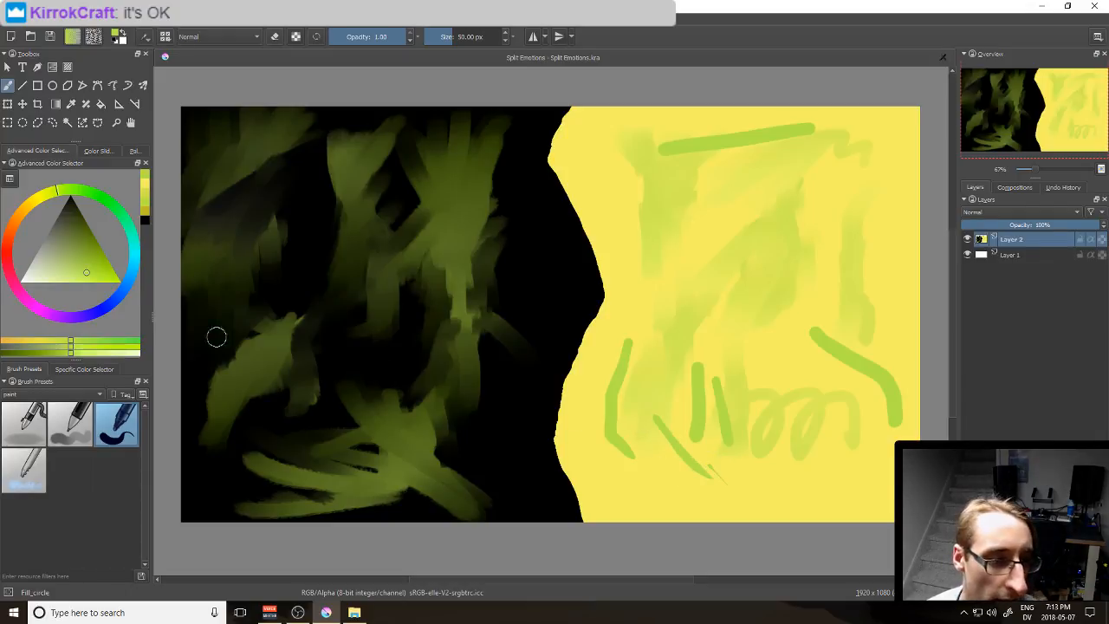
Step: Smear the new green strokes across the lower half of the yellow area with the Smudge_textured brush at 64 px
{"action": "left_click", "coordinate": [25, 466]}
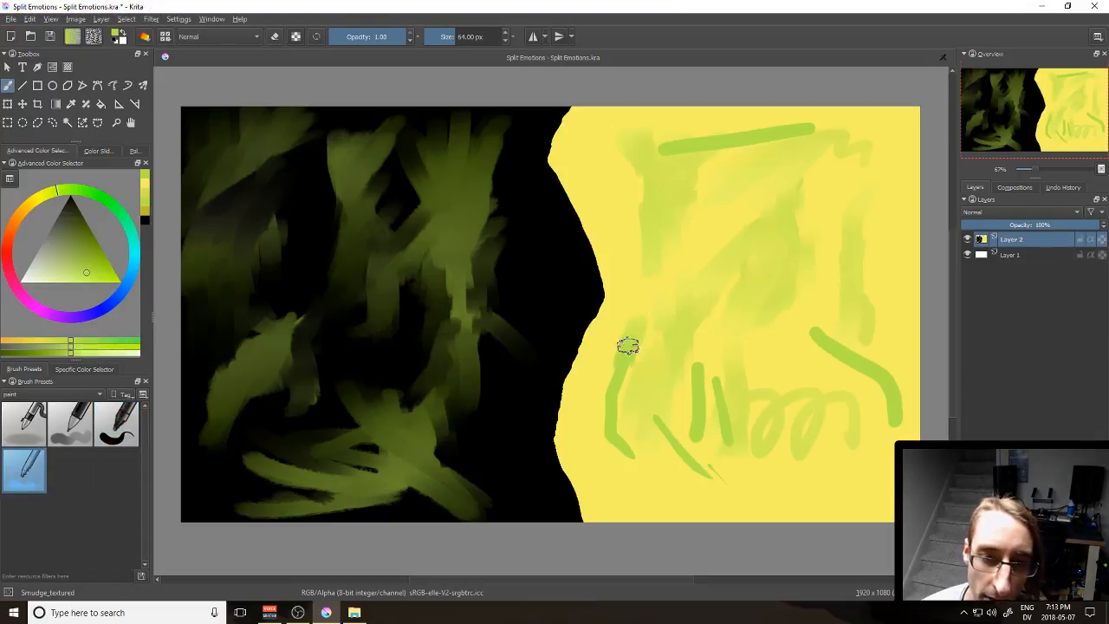
{"action": "mouse_move", "coordinate": [629, 333]}
{"action": "left_mouse_down"}
{"action": "mouse_move", "coordinate": [620, 379]}
{"action": "mouse_move", "coordinate": [629, 334]}
{"action": "mouse_move", "coordinate": [615, 385]}
{"action": "mouse_move", "coordinate": [616, 345]}
{"action": "mouse_move", "coordinate": [622, 389]}
{"action": "mouse_move", "coordinate": [624, 345]}
{"action": "mouse_move", "coordinate": [596, 439]}
{"action": "mouse_move", "coordinate": [610, 377]}
{"action": "mouse_move", "coordinate": [605, 425]}
{"action": "mouse_move", "coordinate": [611, 393]}
{"action": "mouse_move", "coordinate": [623, 464]}
{"action": "mouse_move", "coordinate": [616, 474]}
{"action": "mouse_move", "coordinate": [614, 439]}
{"action": "mouse_move", "coordinate": [609, 482]}
{"action": "left_mouse_up"}
{"action": "mouse_move", "coordinate": [606, 432]}
{"action": "left_mouse_down"}
{"action": "mouse_move", "coordinate": [592, 483]}
{"action": "mouse_move", "coordinate": [597, 422]}
{"action": "left_mouse_up"}
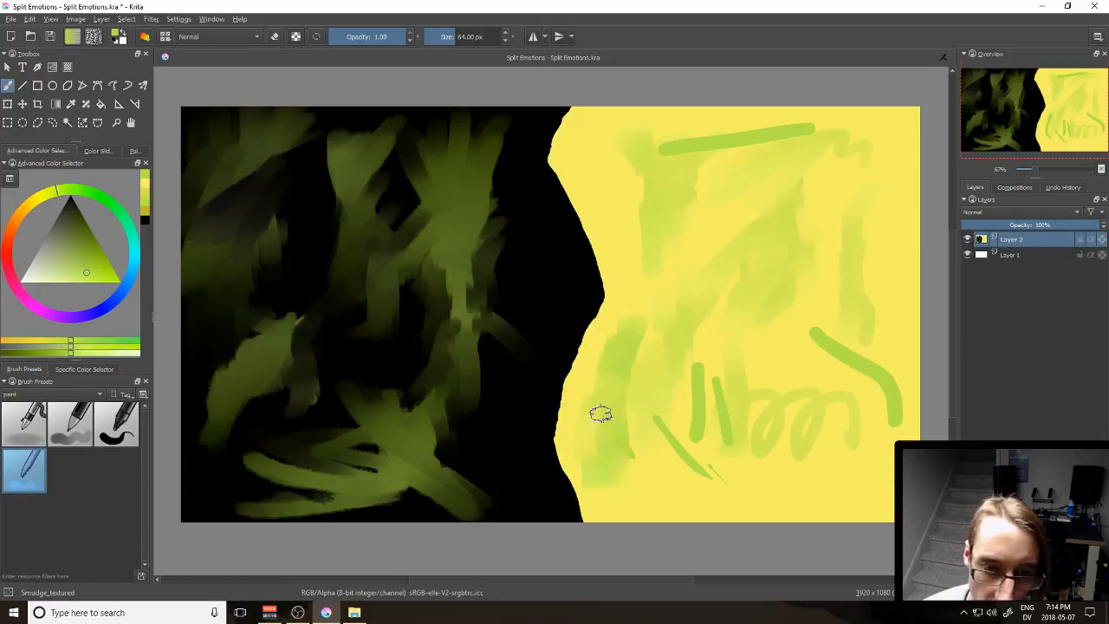
{"action": "mouse_move", "coordinate": [673, 443]}
{"action": "left_mouse_down"}
{"action": "mouse_move", "coordinate": [692, 476]}
{"action": "mouse_move", "coordinate": [666, 440]}
{"action": "mouse_move", "coordinate": [688, 453]}
{"action": "mouse_move", "coordinate": [682, 410]}
{"action": "mouse_move", "coordinate": [694, 412]}
{"action": "mouse_move", "coordinate": [698, 370]}
{"action": "mouse_move", "coordinate": [692, 394]}
{"action": "mouse_move", "coordinate": [697, 379]}
{"action": "mouse_move", "coordinate": [710, 406]}
{"action": "left_mouse_up"}
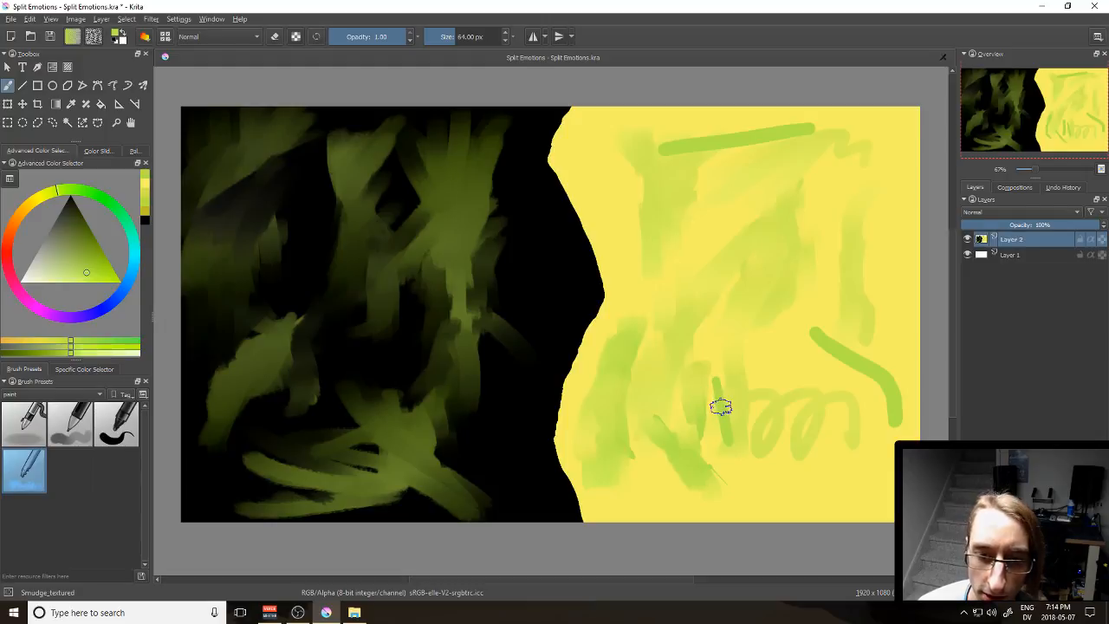
{"action": "mouse_move", "coordinate": [834, 372]}
{"action": "left_mouse_down"}
{"action": "mouse_move", "coordinate": [780, 366]}
{"action": "mouse_move", "coordinate": [853, 351]}
{"action": "mouse_move", "coordinate": [781, 352]}
{"action": "mouse_move", "coordinate": [832, 338]}
{"action": "mouse_move", "coordinate": [859, 362]}
{"action": "mouse_move", "coordinate": [808, 378]}
{"action": "mouse_move", "coordinate": [770, 348]}
{"action": "left_mouse_up"}
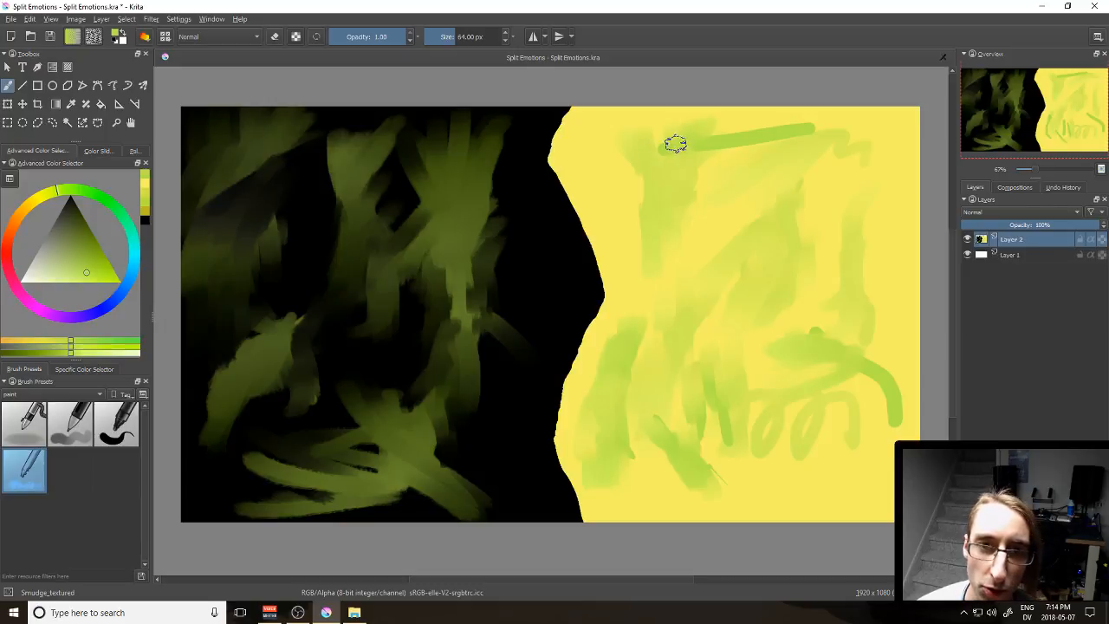
Step: Smudge the green stroke along the yellow area's top edge, spreading it outward and down
{"action": "mouse_move", "coordinate": [736, 138]}
{"action": "left_mouse_down"}
{"action": "mouse_move", "coordinate": [706, 169]}
{"action": "mouse_move", "coordinate": [790, 136]}
{"action": "mouse_move", "coordinate": [746, 164]}
{"action": "left_mouse_up"}
{"action": "mouse_move", "coordinate": [786, 131]}
{"action": "left_mouse_down"}
{"action": "mouse_move", "coordinate": [751, 118]}
{"action": "mouse_move", "coordinate": [701, 126]}
{"action": "mouse_move", "coordinate": [781, 125]}
{"action": "mouse_move", "coordinate": [660, 131]}
{"action": "mouse_move", "coordinate": [648, 149]}
{"action": "mouse_move", "coordinate": [678, 138]}
{"action": "mouse_move", "coordinate": [668, 127]}
{"action": "mouse_move", "coordinate": [690, 151]}
{"action": "mouse_move", "coordinate": [657, 137]}
{"action": "mouse_move", "coordinate": [632, 104]}
{"action": "left_mouse_up"}
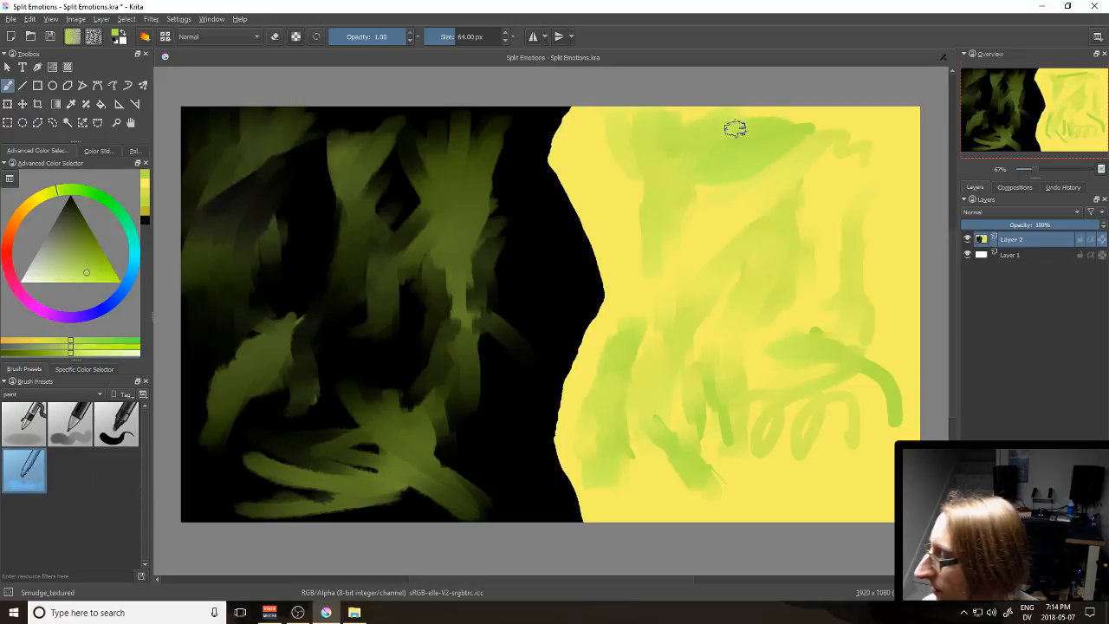
{"action": "mouse_move", "coordinate": [809, 110]}
{"action": "left_mouse_down"}
{"action": "mouse_move", "coordinate": [724, 160]}
{"action": "mouse_move", "coordinate": [830, 135]}
{"action": "mouse_move", "coordinate": [739, 173]}
{"action": "mouse_move", "coordinate": [753, 165]}
{"action": "mouse_move", "coordinate": [743, 182]}
{"action": "mouse_move", "coordinate": [757, 233]}
{"action": "left_mouse_up"}
{"action": "mouse_move", "coordinate": [788, 148]}
{"action": "left_mouse_down"}
{"action": "mouse_move", "coordinate": [787, 204]}
{"action": "mouse_move", "coordinate": [773, 230]}
{"action": "mouse_move", "coordinate": [778, 180]}
{"action": "mouse_move", "coordinate": [758, 254]}
{"action": "mouse_move", "coordinate": [752, 172]}
{"action": "mouse_move", "coordinate": [740, 219]}
{"action": "mouse_move", "coordinate": [703, 234]}
{"action": "mouse_move", "coordinate": [681, 161]}
{"action": "left_mouse_up"}
Step: Smudge the green strokes at the black area's upper right, bottom middle and mid-left into the black
{"action": "mouse_move", "coordinate": [454, 200]}
{"action": "left_mouse_down"}
{"action": "mouse_move", "coordinate": [497, 266]}
{"action": "mouse_move", "coordinate": [473, 179]}
{"action": "mouse_move", "coordinate": [500, 249]}
{"action": "mouse_move", "coordinate": [482, 171]}
{"action": "left_mouse_up"}
{"action": "left_click_drag", "start_coordinate": [419, 208], "coordinate": [407, 246]}
{"action": "mouse_move", "coordinate": [388, 466]}
{"action": "left_mouse_down"}
{"action": "mouse_move", "coordinate": [453, 493]}
{"action": "mouse_move", "coordinate": [435, 478]}
{"action": "mouse_move", "coordinate": [485, 455]}
{"action": "mouse_move", "coordinate": [359, 404]}
{"action": "mouse_move", "coordinate": [299, 429]}
{"action": "left_mouse_up"}
{"action": "mouse_move", "coordinate": [251, 370]}
{"action": "left_mouse_down"}
{"action": "mouse_move", "coordinate": [216, 390]}
{"action": "mouse_move", "coordinate": [214, 380]}
{"action": "mouse_move", "coordinate": [204, 439]}
{"action": "mouse_move", "coordinate": [240, 356]}
{"action": "left_mouse_up"}
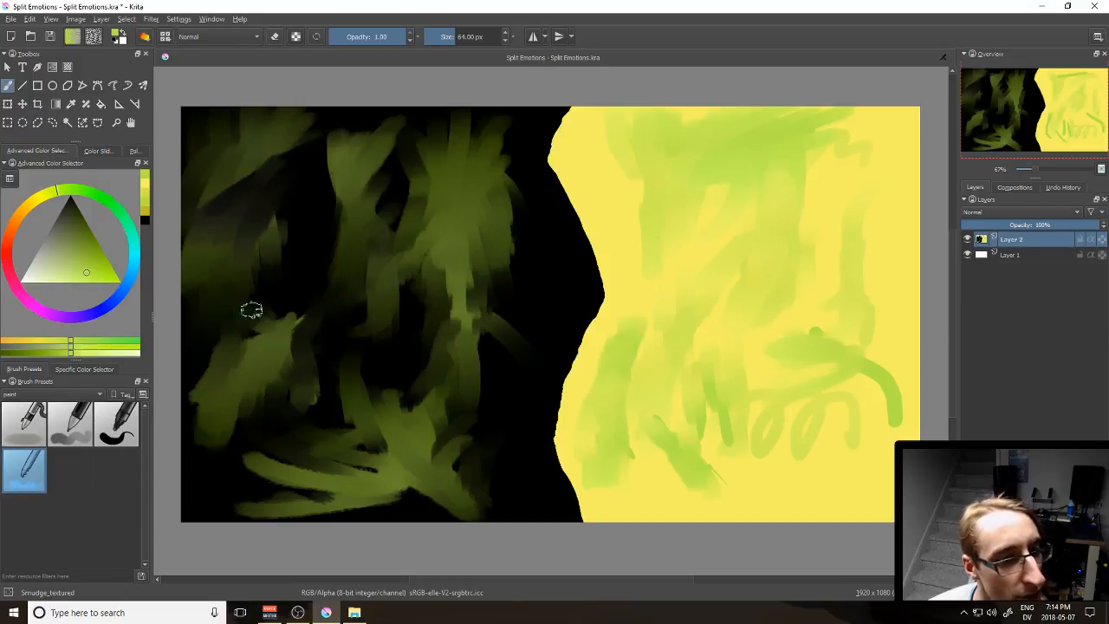
Step: Blend the remaining green strokes over the whole yellow area, up to its borders and the divider, into a soft yellow-green texture
{"action": "mouse_move", "coordinate": [841, 359]}
{"action": "left_mouse_down"}
{"action": "mouse_move", "coordinate": [871, 369]}
{"action": "mouse_move", "coordinate": [887, 430]}
{"action": "mouse_move", "coordinate": [866, 302]}
{"action": "left_mouse_up"}
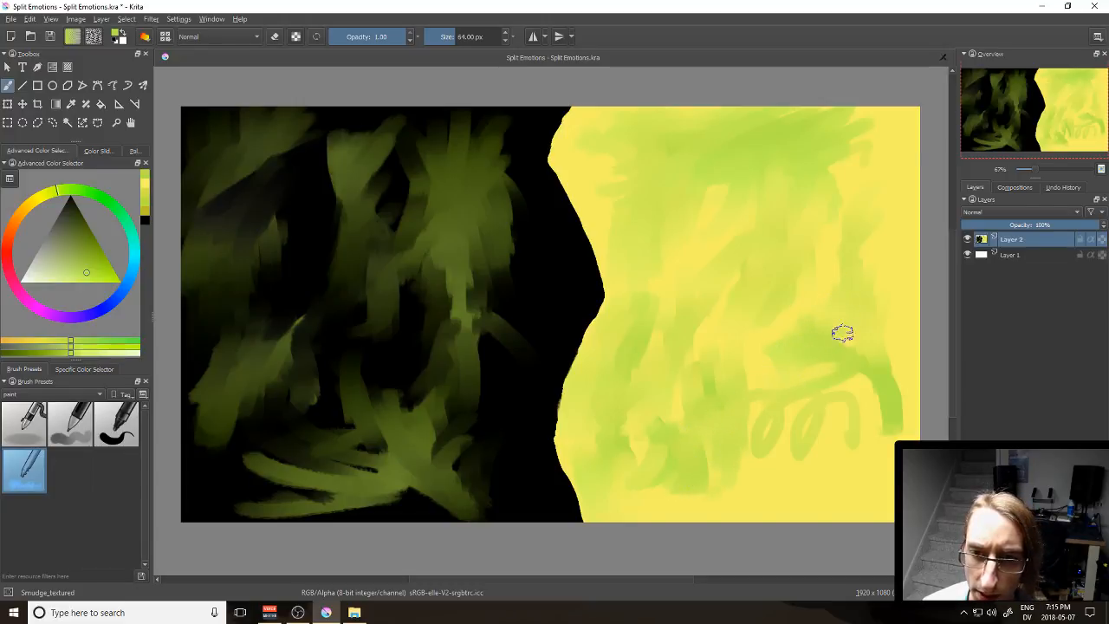
{"action": "mouse_move", "coordinate": [816, 156]}
{"action": "left_mouse_down"}
{"action": "mouse_move", "coordinate": [854, 179]}
{"action": "mouse_move", "coordinate": [817, 142]}
{"action": "mouse_move", "coordinate": [827, 141]}
{"action": "left_mouse_up"}
{"action": "mouse_move", "coordinate": [843, 191]}
{"action": "left_mouse_down"}
{"action": "mouse_move", "coordinate": [837, 145]}
{"action": "mouse_move", "coordinate": [822, 162]}
{"action": "mouse_move", "coordinate": [858, 112]}
{"action": "mouse_move", "coordinate": [885, 115]}
{"action": "mouse_move", "coordinate": [886, 141]}
{"action": "mouse_move", "coordinate": [870, 151]}
{"action": "mouse_move", "coordinate": [819, 165]}
{"action": "left_mouse_up"}
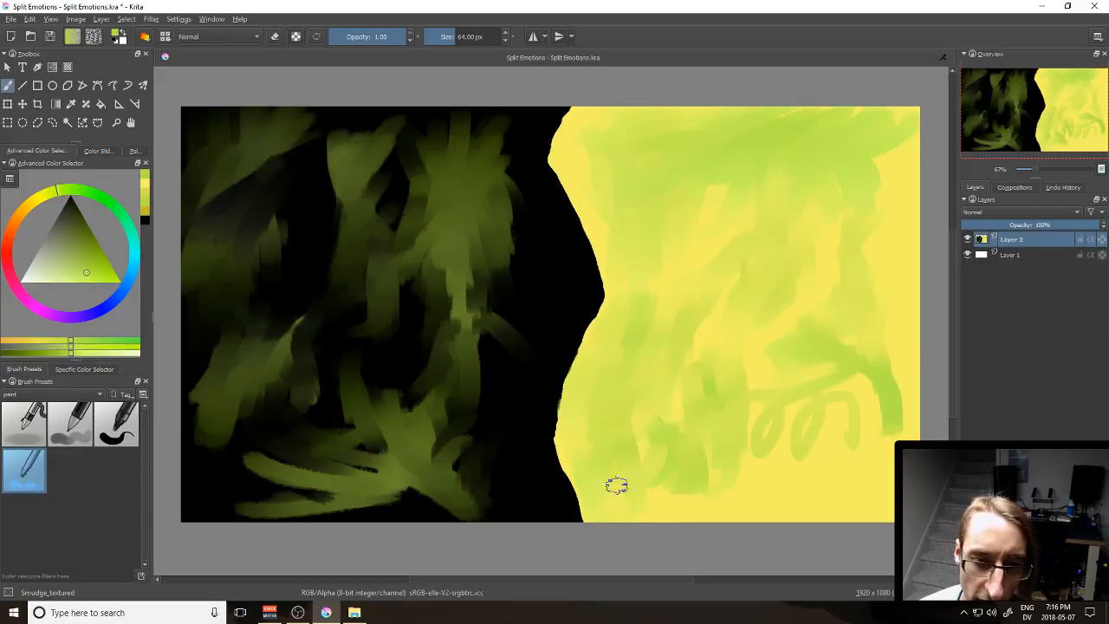
{"action": "mouse_move", "coordinate": [673, 385]}
{"action": "left_mouse_down"}
{"action": "mouse_move", "coordinate": [717, 377]}
{"action": "mouse_move", "coordinate": [737, 434]}
{"action": "mouse_move", "coordinate": [747, 422]}
{"action": "mouse_move", "coordinate": [754, 477]}
{"action": "mouse_move", "coordinate": [765, 415]}
{"action": "mouse_move", "coordinate": [726, 498]}
{"action": "left_mouse_up"}
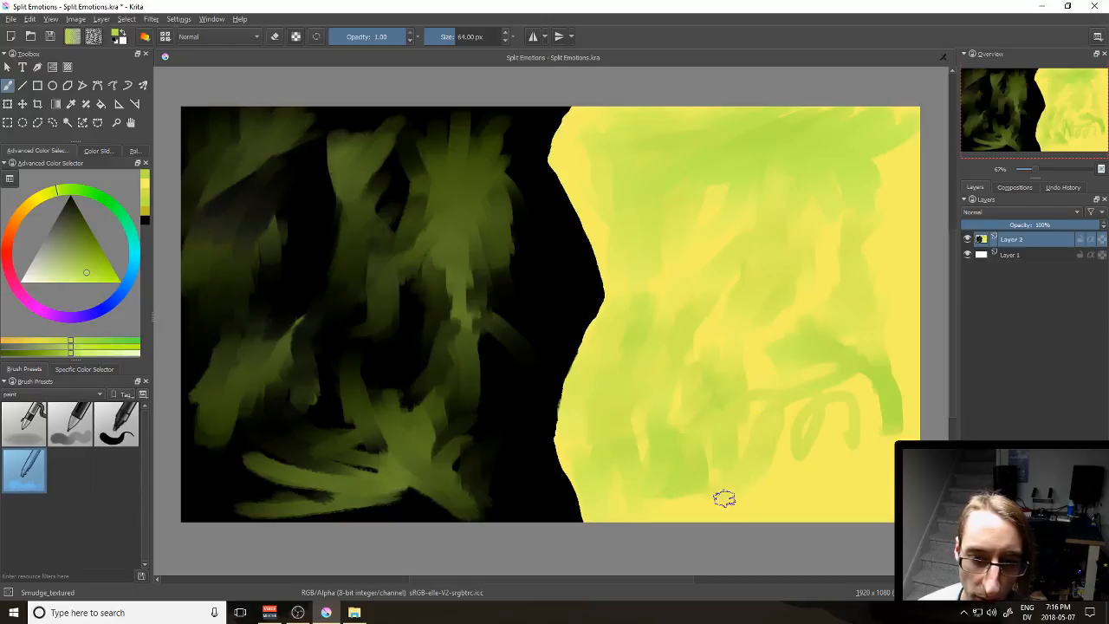
{"action": "left_click_drag", "start_coordinate": [739, 450], "coordinate": [666, 512]}
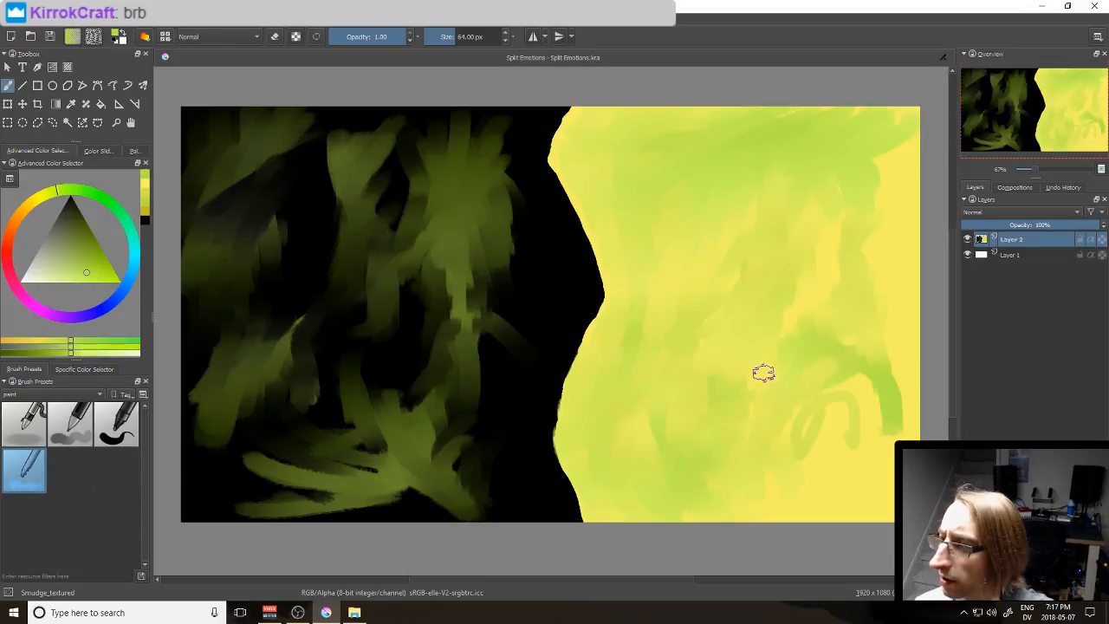
{"action": "mouse_move", "coordinate": [829, 374]}
{"action": "left_mouse_down"}
{"action": "mouse_move", "coordinate": [789, 450]}
{"action": "mouse_move", "coordinate": [823, 447]}
{"action": "mouse_move", "coordinate": [844, 367]}
{"action": "mouse_move", "coordinate": [884, 400]}
{"action": "mouse_move", "coordinate": [874, 436]}
{"action": "left_mouse_up"}
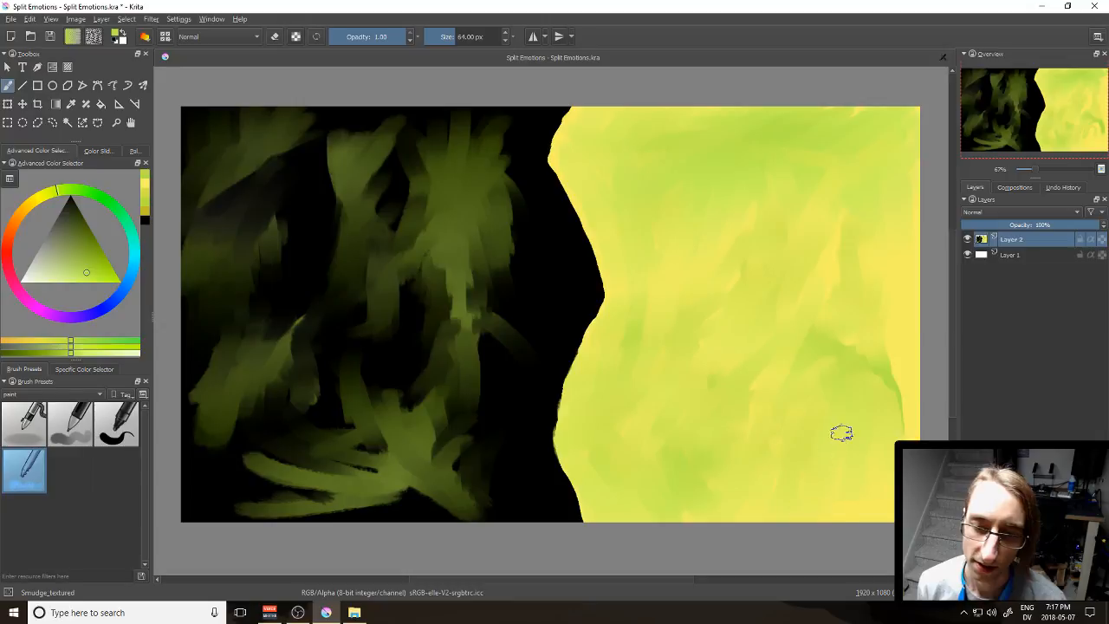
{"action": "left_click_drag", "start_coordinate": [879, 364], "coordinate": [907, 422]}
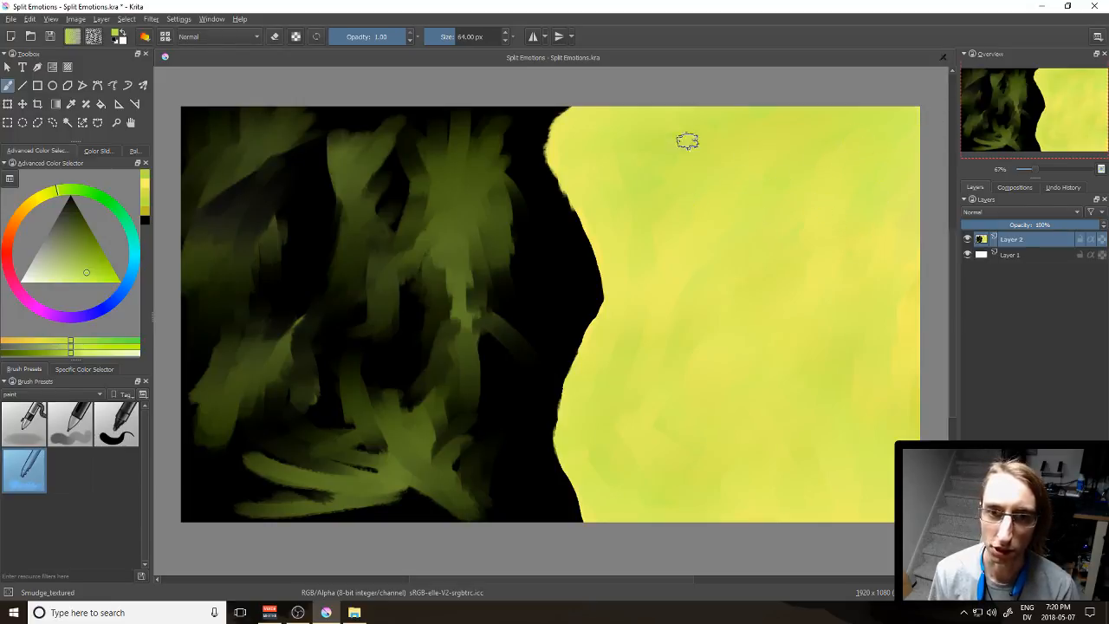
{"action": "mouse_move", "coordinate": [565, 169]}
{"action": "left_mouse_down"}
{"action": "mouse_move", "coordinate": [554, 161]}
{"action": "mouse_move", "coordinate": [566, 126]}
{"action": "left_mouse_up"}
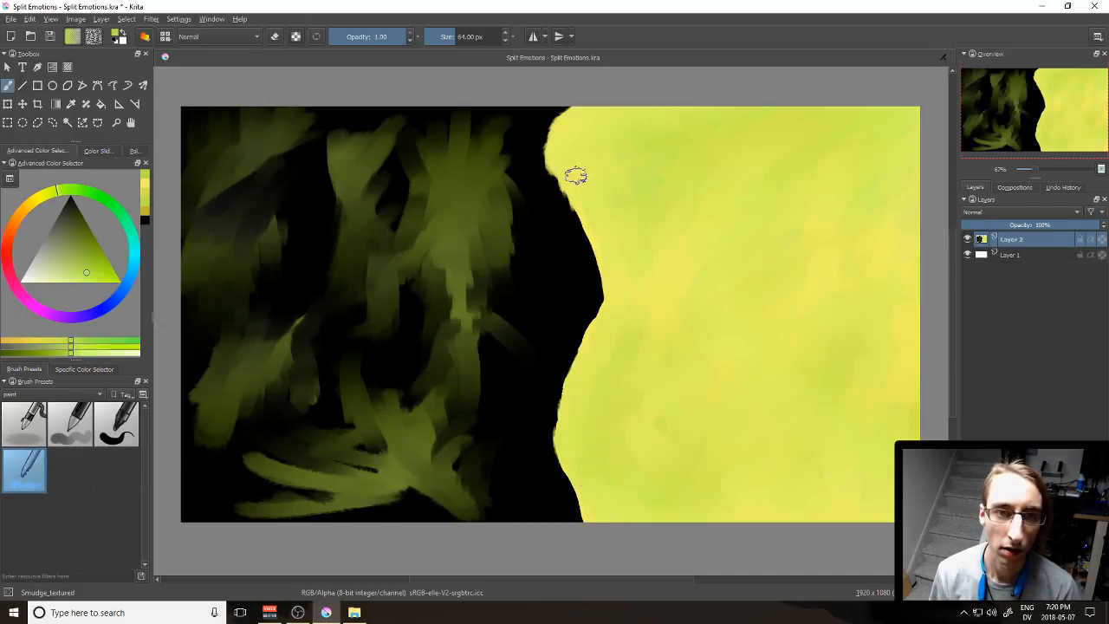
Step: Smudge the green strokes through the black area's upper middle, left side and lower-left corner
{"action": "mouse_move", "coordinate": [491, 203]}
{"action": "left_mouse_down"}
{"action": "mouse_move", "coordinate": [470, 117]}
{"action": "mouse_move", "coordinate": [417, 164]}
{"action": "mouse_move", "coordinate": [423, 174]}
{"action": "mouse_move", "coordinate": [366, 186]}
{"action": "mouse_move", "coordinate": [380, 156]}
{"action": "mouse_move", "coordinate": [363, 142]}
{"action": "mouse_move", "coordinate": [309, 202]}
{"action": "mouse_move", "coordinate": [303, 238]}
{"action": "mouse_move", "coordinate": [328, 168]}
{"action": "mouse_move", "coordinate": [321, 203]}
{"action": "mouse_move", "coordinate": [320, 171]}
{"action": "mouse_move", "coordinate": [277, 250]}
{"action": "left_mouse_up"}
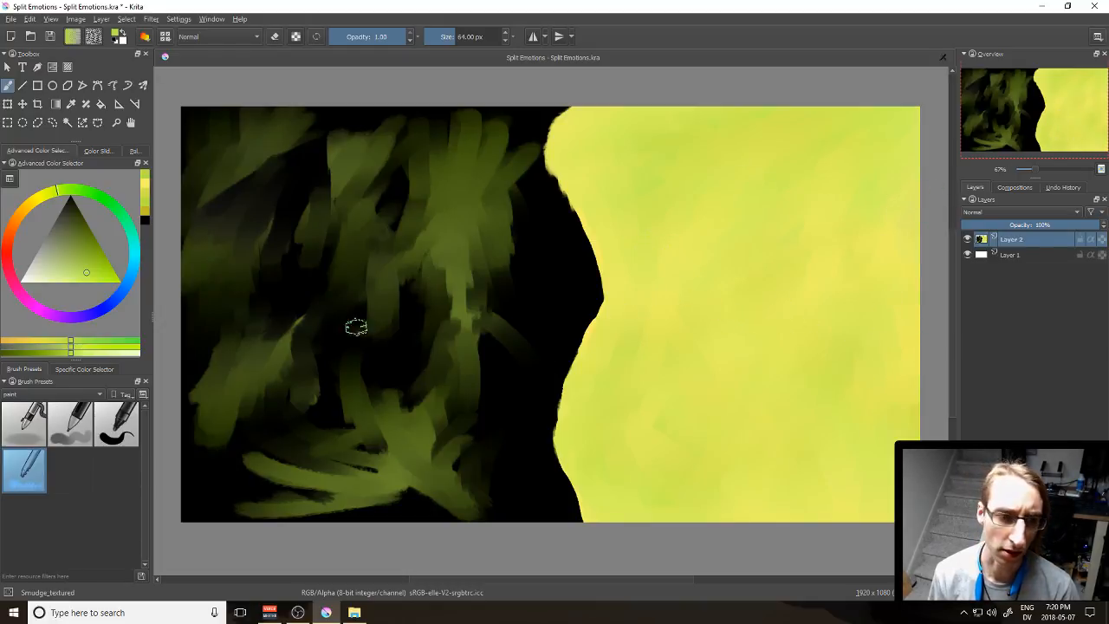
{"action": "mouse_move", "coordinate": [240, 352]}
{"action": "left_mouse_down"}
{"action": "mouse_move", "coordinate": [233, 394]}
{"action": "mouse_move", "coordinate": [242, 395]}
{"action": "mouse_move", "coordinate": [270, 317]}
{"action": "mouse_move", "coordinate": [223, 399]}
{"action": "mouse_move", "coordinate": [268, 439]}
{"action": "mouse_move", "coordinate": [230, 396]}
{"action": "mouse_move", "coordinate": [245, 402]}
{"action": "mouse_move", "coordinate": [222, 408]}
{"action": "mouse_move", "coordinate": [230, 479]}
{"action": "mouse_move", "coordinate": [208, 438]}
{"action": "mouse_move", "coordinate": [223, 408]}
{"action": "mouse_move", "coordinate": [220, 469]}
{"action": "mouse_move", "coordinate": [295, 465]}
{"action": "mouse_move", "coordinate": [249, 468]}
{"action": "mouse_move", "coordinate": [221, 531]}
{"action": "mouse_move", "coordinate": [254, 514]}
{"action": "mouse_move", "coordinate": [247, 471]}
{"action": "mouse_move", "coordinate": [206, 492]}
{"action": "mouse_move", "coordinate": [228, 511]}
{"action": "mouse_move", "coordinate": [193, 507]}
{"action": "left_mouse_up"}
{"action": "left_click_drag", "start_coordinate": [210, 458], "coordinate": [179, 498]}
{"action": "left_click_drag", "start_coordinate": [267, 427], "coordinate": [192, 496]}
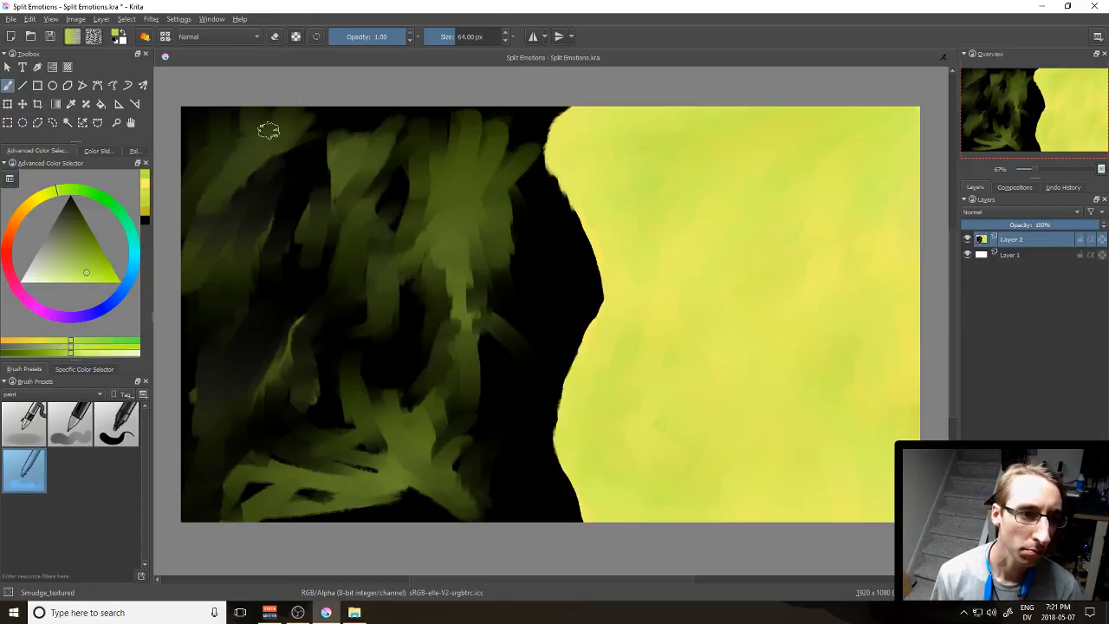
{"action": "mouse_move", "coordinate": [318, 142]}
{"action": "left_mouse_down"}
{"action": "mouse_move", "coordinate": [298, 189]}
{"action": "mouse_move", "coordinate": [310, 209]}
{"action": "mouse_move", "coordinate": [299, 214]}
{"action": "mouse_move", "coordinate": [326, 199]}
{"action": "mouse_move", "coordinate": [291, 222]}
{"action": "left_mouse_up"}
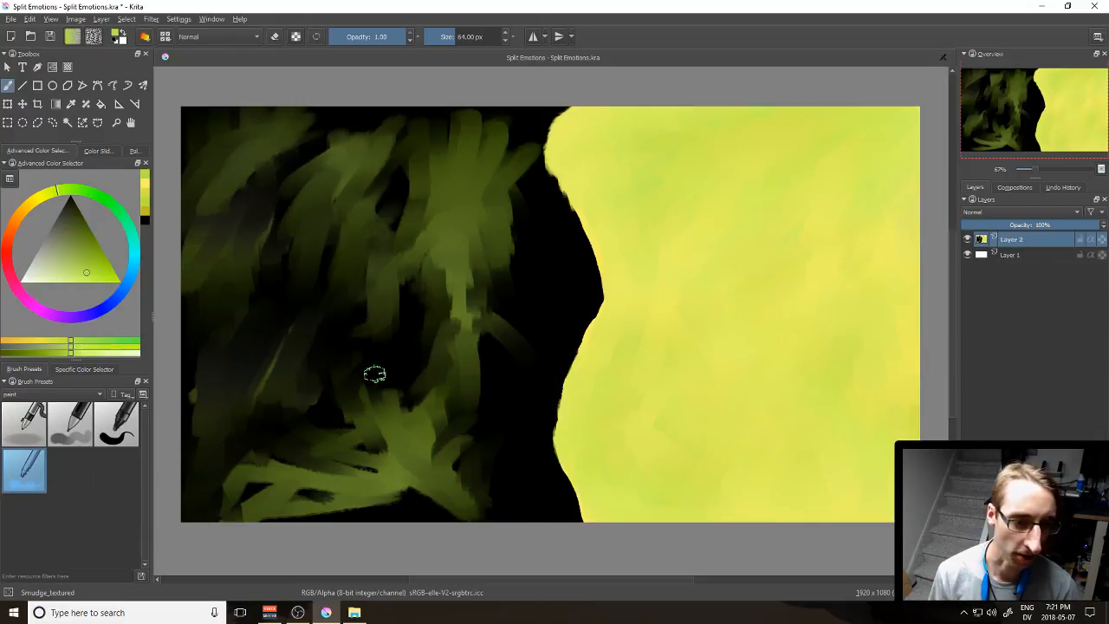
{"action": "mouse_move", "coordinate": [382, 394]}
{"action": "left_mouse_down"}
{"action": "mouse_move", "coordinate": [373, 438]}
{"action": "mouse_move", "coordinate": [407, 447]}
{"action": "mouse_move", "coordinate": [409, 466]}
{"action": "mouse_move", "coordinate": [408, 450]}
{"action": "mouse_move", "coordinate": [367, 492]}
{"action": "mouse_move", "coordinate": [425, 452]}
{"action": "mouse_move", "coordinate": [352, 507]}
{"action": "mouse_move", "coordinate": [367, 483]}
{"action": "mouse_move", "coordinate": [302, 502]}
{"action": "mouse_move", "coordinate": [338, 463]}
{"action": "mouse_move", "coordinate": [368, 471]}
{"action": "mouse_move", "coordinate": [307, 489]}
{"action": "mouse_move", "coordinate": [291, 481]}
{"action": "mouse_move", "coordinate": [292, 451]}
{"action": "mouse_move", "coordinate": [279, 450]}
{"action": "mouse_move", "coordinate": [259, 486]}
{"action": "mouse_move", "coordinate": [263, 448]}
{"action": "left_mouse_up"}
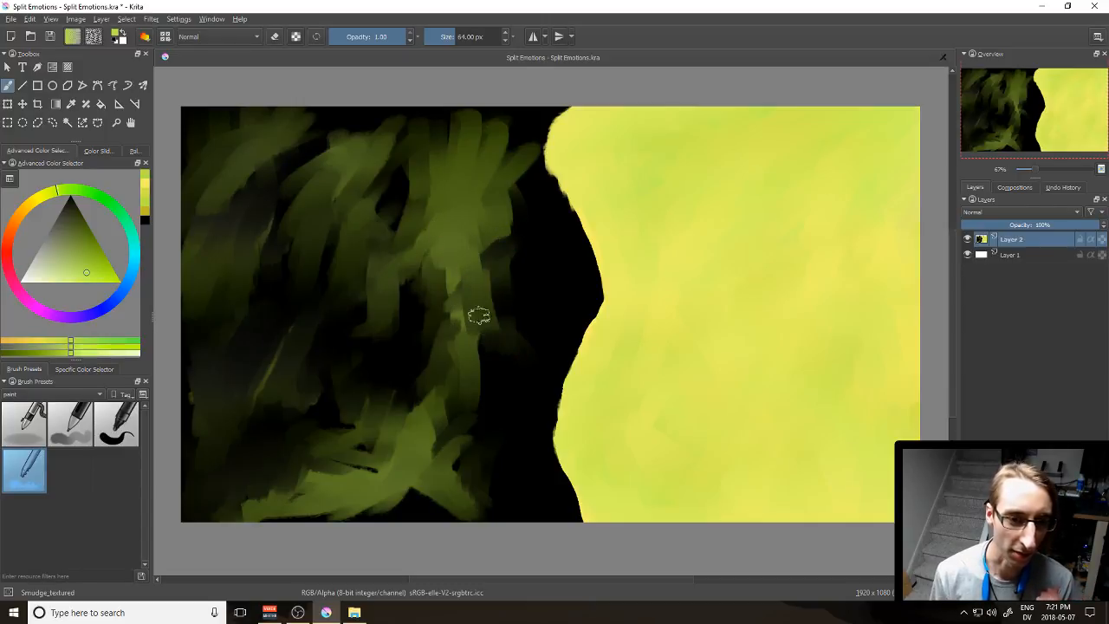
Step: Smear the bright green vertical stroke at the black area's middle right down and toward the divider
{"action": "left_click_drag", "start_coordinate": [476, 348], "coordinate": [491, 399]}
{"action": "left_click_drag", "start_coordinate": [491, 322], "coordinate": [500, 380]}
{"action": "left_click_drag", "start_coordinate": [465, 303], "coordinate": [500, 388]}
{"action": "left_click_drag", "start_coordinate": [494, 319], "coordinate": [500, 385]}
{"action": "left_click_drag", "start_coordinate": [465, 290], "coordinate": [534, 337]}
{"action": "mouse_move", "coordinate": [482, 308]}
{"action": "left_mouse_down"}
{"action": "mouse_move", "coordinate": [506, 287]}
{"action": "mouse_move", "coordinate": [487, 235]}
{"action": "mouse_move", "coordinate": [495, 224]}
{"action": "mouse_move", "coordinate": [470, 232]}
{"action": "mouse_move", "coordinate": [515, 287]}
{"action": "left_mouse_up"}
Step: Pull green from the black area's upper right down into the black beside the divider's bulge
{"action": "mouse_move", "coordinate": [483, 216]}
{"action": "left_mouse_down"}
{"action": "mouse_move", "coordinate": [493, 264]}
{"action": "mouse_move", "coordinate": [526, 290]}
{"action": "mouse_move", "coordinate": [493, 209]}
{"action": "mouse_move", "coordinate": [523, 287]}
{"action": "left_mouse_up"}
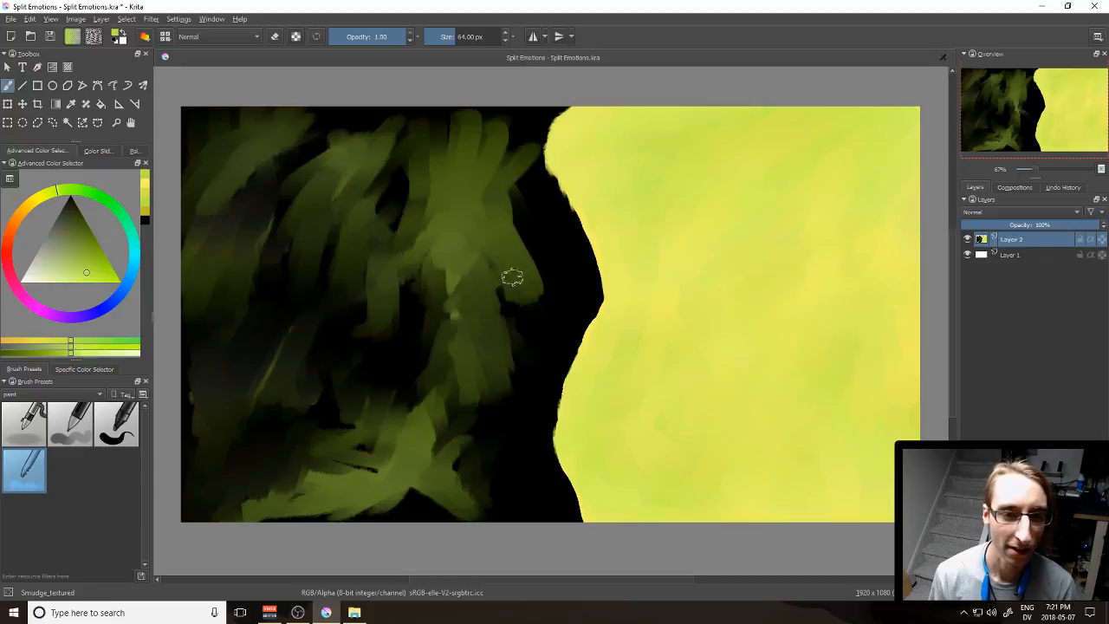
{"action": "mouse_move", "coordinate": [488, 205]}
{"action": "left_mouse_down"}
{"action": "mouse_move", "coordinate": [532, 301]}
{"action": "mouse_move", "coordinate": [539, 250]}
{"action": "mouse_move", "coordinate": [550, 310]}
{"action": "left_mouse_up"}
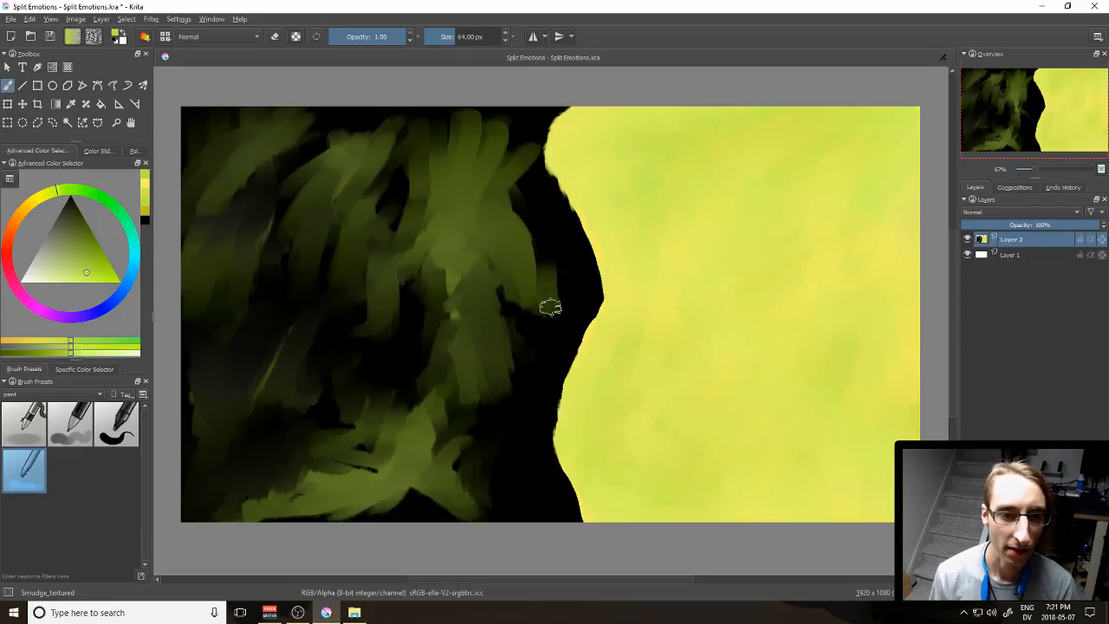
{"action": "left_click_drag", "start_coordinate": [537, 240], "coordinate": [549, 312]}
{"action": "mouse_move", "coordinate": [536, 263]}
{"action": "left_mouse_down"}
{"action": "mouse_move", "coordinate": [520, 336]}
{"action": "mouse_move", "coordinate": [507, 218]}
{"action": "mouse_move", "coordinate": [514, 354]}
{"action": "mouse_move", "coordinate": [494, 249]}
{"action": "mouse_move", "coordinate": [467, 235]}
{"action": "mouse_move", "coordinate": [505, 331]}
{"action": "mouse_move", "coordinate": [474, 220]}
{"action": "mouse_move", "coordinate": [501, 342]}
{"action": "mouse_move", "coordinate": [468, 202]}
{"action": "mouse_move", "coordinate": [501, 295]}
{"action": "mouse_move", "coordinate": [461, 225]}
{"action": "mouse_move", "coordinate": [472, 323]}
{"action": "mouse_move", "coordinate": [454, 252]}
{"action": "mouse_move", "coordinate": [496, 321]}
{"action": "mouse_move", "coordinate": [476, 212]}
{"action": "mouse_move", "coordinate": [506, 293]}
{"action": "mouse_move", "coordinate": [515, 246]}
{"action": "mouse_move", "coordinate": [533, 341]}
{"action": "left_mouse_up"}
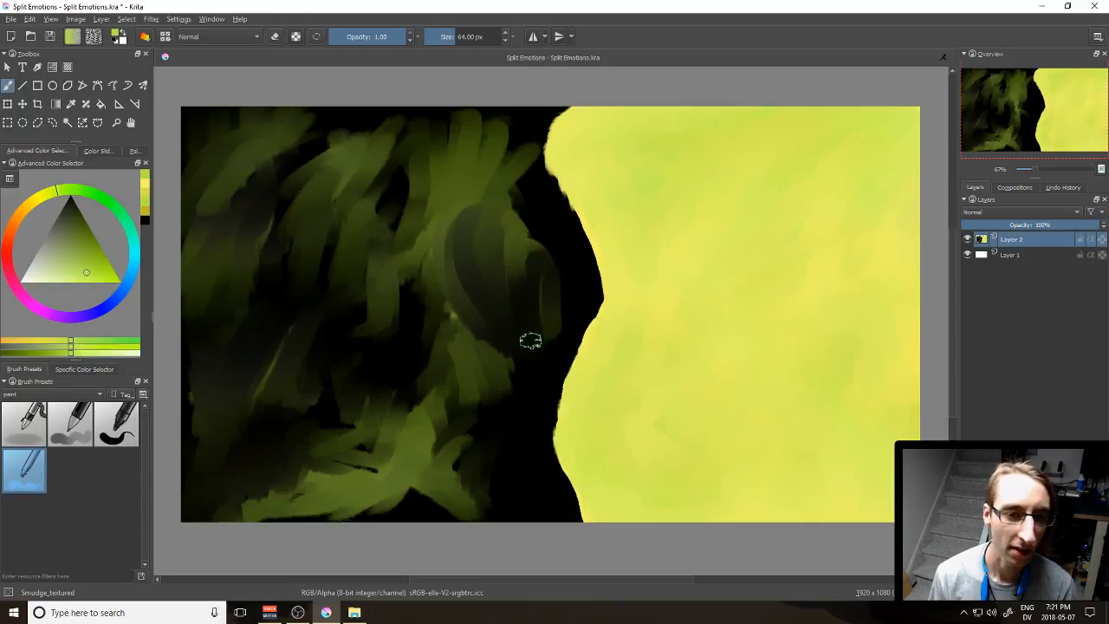
Step: Smudge dark and green tones from the black area's middle right toward its lower left, undoing the stray stroke on the divider
{"action": "mouse_move", "coordinate": [502, 281]}
{"action": "left_mouse_down"}
{"action": "mouse_move", "coordinate": [472, 213]}
{"action": "mouse_move", "coordinate": [481, 270]}
{"action": "mouse_move", "coordinate": [474, 198]}
{"action": "mouse_move", "coordinate": [461, 187]}
{"action": "mouse_move", "coordinate": [468, 286]}
{"action": "mouse_move", "coordinate": [459, 174]}
{"action": "mouse_move", "coordinate": [451, 217]}
{"action": "left_mouse_up"}
{"action": "mouse_move", "coordinate": [457, 295]}
{"action": "left_mouse_down"}
{"action": "mouse_move", "coordinate": [446, 223]}
{"action": "mouse_move", "coordinate": [422, 236]}
{"action": "mouse_move", "coordinate": [447, 273]}
{"action": "mouse_move", "coordinate": [427, 227]}
{"action": "mouse_move", "coordinate": [431, 185]}
{"action": "mouse_move", "coordinate": [386, 233]}
{"action": "mouse_move", "coordinate": [394, 192]}
{"action": "mouse_move", "coordinate": [356, 313]}
{"action": "mouse_move", "coordinate": [383, 274]}
{"action": "mouse_move", "coordinate": [387, 224]}
{"action": "mouse_move", "coordinate": [391, 342]}
{"action": "mouse_move", "coordinate": [387, 247]}
{"action": "mouse_move", "coordinate": [386, 327]}
{"action": "mouse_move", "coordinate": [412, 389]}
{"action": "left_mouse_up"}
{"action": "mouse_move", "coordinate": [409, 329]}
{"action": "left_mouse_down"}
{"action": "mouse_move", "coordinate": [332, 386]}
{"action": "mouse_move", "coordinate": [349, 324]}
{"action": "mouse_move", "coordinate": [334, 419]}
{"action": "mouse_move", "coordinate": [306, 409]}
{"action": "mouse_move", "coordinate": [320, 335]}
{"action": "mouse_move", "coordinate": [251, 421]}
{"action": "left_mouse_up"}
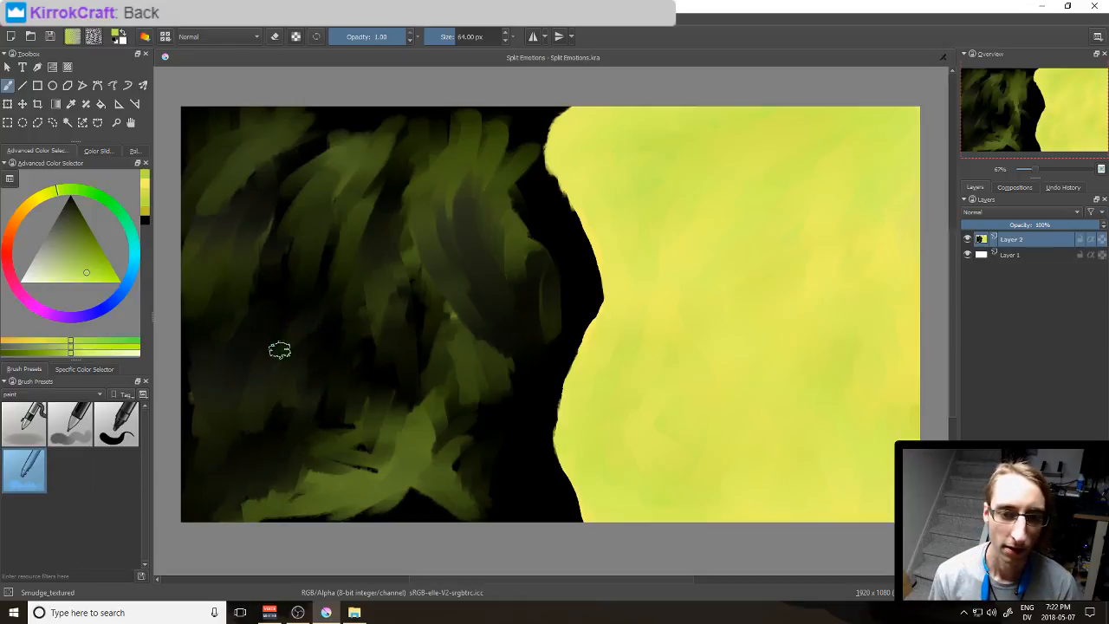
{"action": "mouse_move", "coordinate": [598, 326]}
{"action": "left_mouse_down"}
{"action": "mouse_move", "coordinate": [576, 362]}
{"action": "mouse_move", "coordinate": [604, 324]}
{"action": "left_mouse_up"}
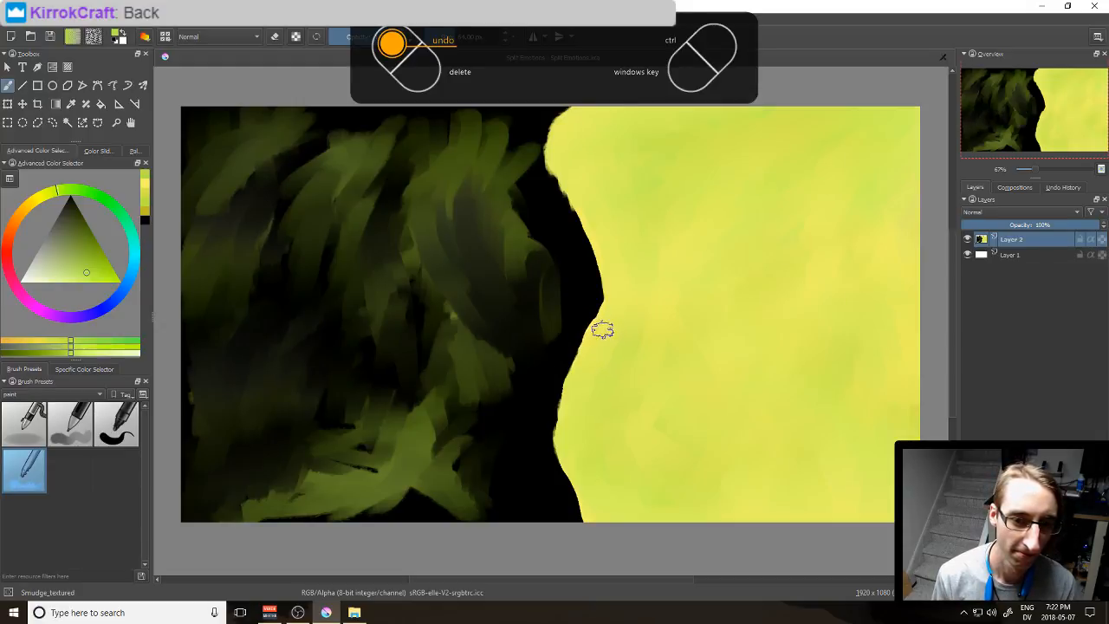
Step: Blend the bright green patch at the black area's bottom and the strokes beside the divider, extending the smudging to the left side
{"action": "mouse_move", "coordinate": [369, 393]}
{"action": "left_mouse_down"}
{"action": "mouse_move", "coordinate": [304, 434]}
{"action": "mouse_move", "coordinate": [311, 470]}
{"action": "mouse_move", "coordinate": [347, 473]}
{"action": "left_mouse_up"}
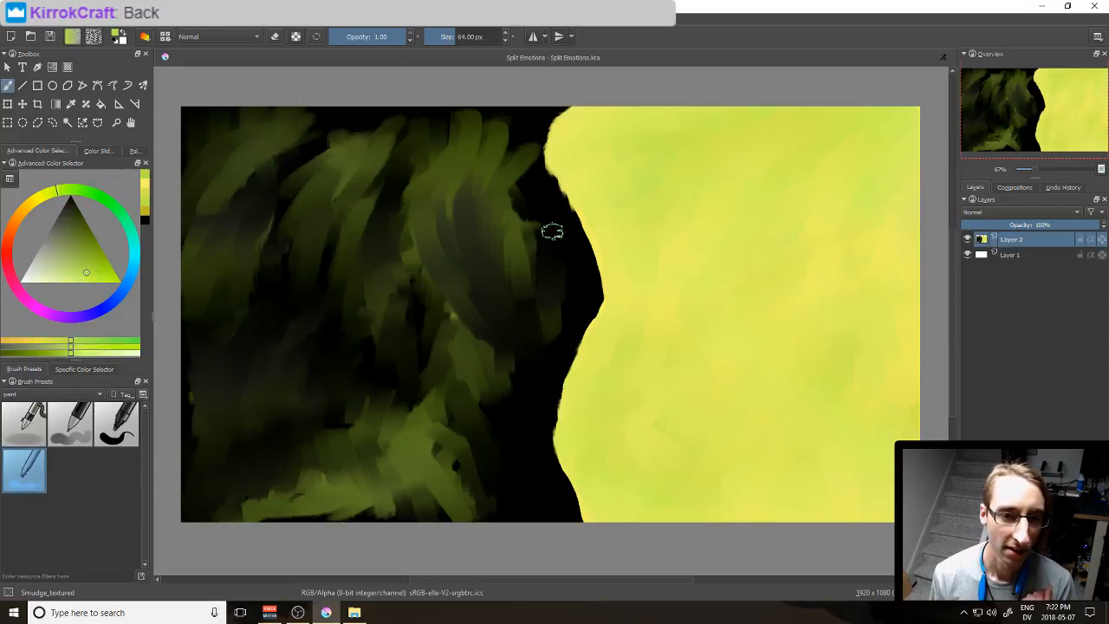
{"action": "mouse_move", "coordinate": [557, 261]}
{"action": "left_mouse_down"}
{"action": "mouse_move", "coordinate": [537, 258]}
{"action": "mouse_move", "coordinate": [483, 315]}
{"action": "left_mouse_up"}
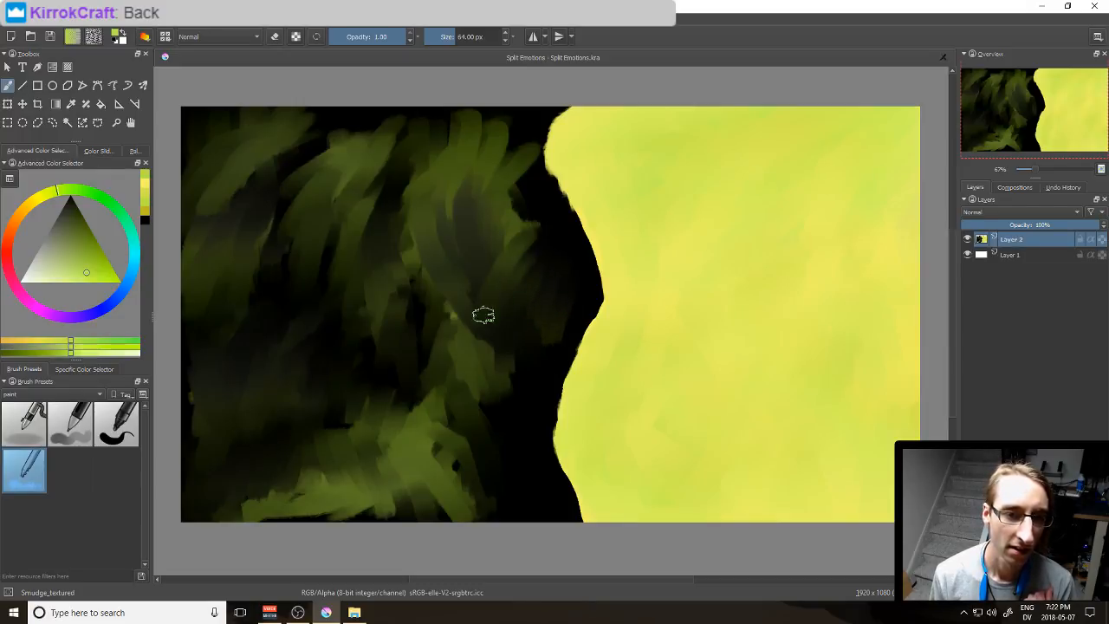
{"action": "mouse_move", "coordinate": [525, 229]}
{"action": "left_mouse_down"}
{"action": "mouse_move", "coordinate": [506, 274]}
{"action": "mouse_move", "coordinate": [502, 227]}
{"action": "mouse_move", "coordinate": [481, 344]}
{"action": "mouse_move", "coordinate": [465, 283]}
{"action": "mouse_move", "coordinate": [450, 357]}
{"action": "left_mouse_up"}
{"action": "left_click_drag", "start_coordinate": [454, 301], "coordinate": [416, 392]}
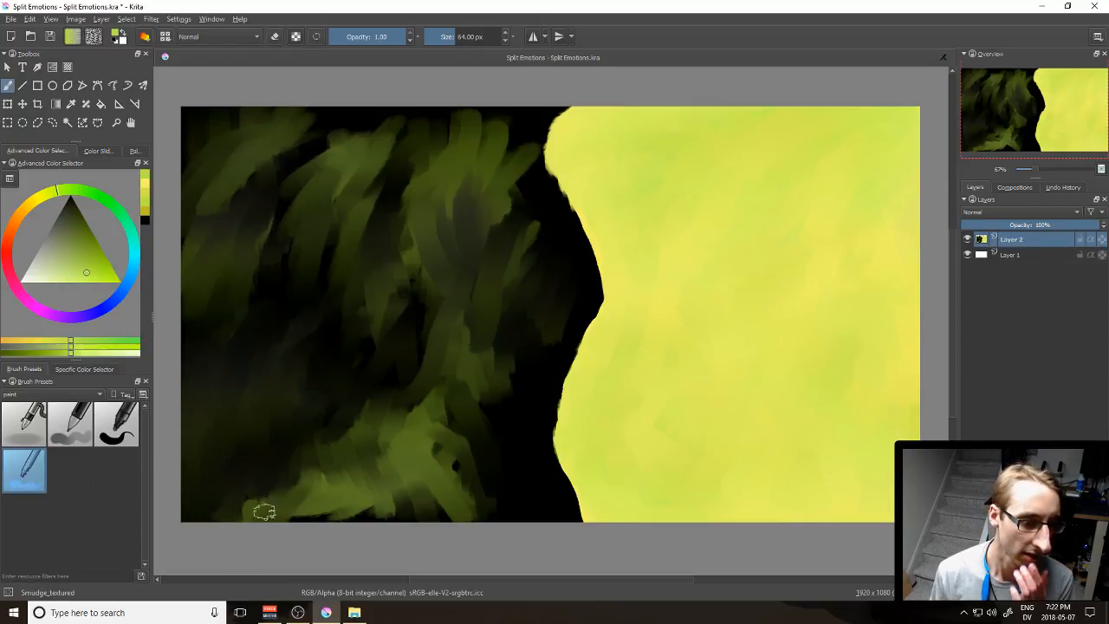
{"action": "mouse_move", "coordinate": [362, 497]}
{"action": "left_mouse_down"}
{"action": "mouse_move", "coordinate": [394, 502]}
{"action": "mouse_move", "coordinate": [368, 471]}
{"action": "mouse_move", "coordinate": [433, 514]}
{"action": "mouse_move", "coordinate": [446, 447]}
{"action": "mouse_move", "coordinate": [445, 496]}
{"action": "mouse_move", "coordinate": [473, 505]}
{"action": "mouse_move", "coordinate": [501, 447]}
{"action": "mouse_move", "coordinate": [498, 468]}
{"action": "mouse_move", "coordinate": [489, 526]}
{"action": "mouse_move", "coordinate": [480, 443]}
{"action": "mouse_move", "coordinate": [433, 511]}
{"action": "mouse_move", "coordinate": [474, 428]}
{"action": "mouse_move", "coordinate": [397, 505]}
{"action": "mouse_move", "coordinate": [452, 419]}
{"action": "mouse_move", "coordinate": [409, 470]}
{"action": "mouse_move", "coordinate": [384, 478]}
{"action": "mouse_move", "coordinate": [444, 408]}
{"action": "mouse_move", "coordinate": [380, 449]}
{"action": "mouse_move", "coordinate": [413, 427]}
{"action": "mouse_move", "coordinate": [386, 396]}
{"action": "mouse_move", "coordinate": [396, 501]}
{"action": "mouse_move", "coordinate": [357, 417]}
{"action": "mouse_move", "coordinate": [411, 495]}
{"action": "mouse_move", "coordinate": [374, 384]}
{"action": "mouse_move", "coordinate": [411, 484]}
{"action": "mouse_move", "coordinate": [403, 373]}
{"action": "mouse_move", "coordinate": [441, 511]}
{"action": "mouse_move", "coordinate": [409, 376]}
{"action": "mouse_move", "coordinate": [439, 487]}
{"action": "mouse_move", "coordinate": [404, 390]}
{"action": "mouse_move", "coordinate": [427, 506]}
{"action": "mouse_move", "coordinate": [390, 387]}
{"action": "mouse_move", "coordinate": [393, 506]}
{"action": "mouse_move", "coordinate": [379, 402]}
{"action": "mouse_move", "coordinate": [352, 487]}
{"action": "mouse_move", "coordinate": [356, 432]}
{"action": "mouse_move", "coordinate": [296, 495]}
{"action": "mouse_move", "coordinate": [356, 411]}
{"action": "mouse_move", "coordinate": [292, 496]}
{"action": "mouse_move", "coordinate": [337, 476]}
{"action": "mouse_move", "coordinate": [384, 405]}
{"action": "mouse_move", "coordinate": [352, 503]}
{"action": "mouse_move", "coordinate": [366, 479]}
{"action": "mouse_move", "coordinate": [386, 421]}
{"action": "mouse_move", "coordinate": [349, 367]}
{"action": "mouse_move", "coordinate": [390, 318]}
{"action": "mouse_move", "coordinate": [384, 338]}
{"action": "mouse_move", "coordinate": [318, 376]}
{"action": "mouse_move", "coordinate": [312, 357]}
{"action": "mouse_move", "coordinate": [382, 310]}
{"action": "mouse_move", "coordinate": [379, 327]}
{"action": "mouse_move", "coordinate": [335, 350]}
{"action": "mouse_move", "coordinate": [311, 339]}
{"action": "mouse_move", "coordinate": [399, 310]}
{"action": "mouse_move", "coordinate": [353, 334]}
{"action": "mouse_move", "coordinate": [356, 287]}
{"action": "mouse_move", "coordinate": [401, 207]}
{"action": "mouse_move", "coordinate": [391, 184]}
{"action": "mouse_move", "coordinate": [352, 188]}
{"action": "mouse_move", "coordinate": [309, 233]}
{"action": "mouse_move", "coordinate": [313, 193]}
{"action": "mouse_move", "coordinate": [347, 134]}
{"action": "mouse_move", "coordinate": [306, 165]}
{"action": "mouse_move", "coordinate": [334, 124]}
{"action": "mouse_move", "coordinate": [326, 108]}
{"action": "mouse_move", "coordinate": [226, 181]}
{"action": "mouse_move", "coordinate": [211, 181]}
{"action": "mouse_move", "coordinate": [193, 121]}
{"action": "left_mouse_up"}
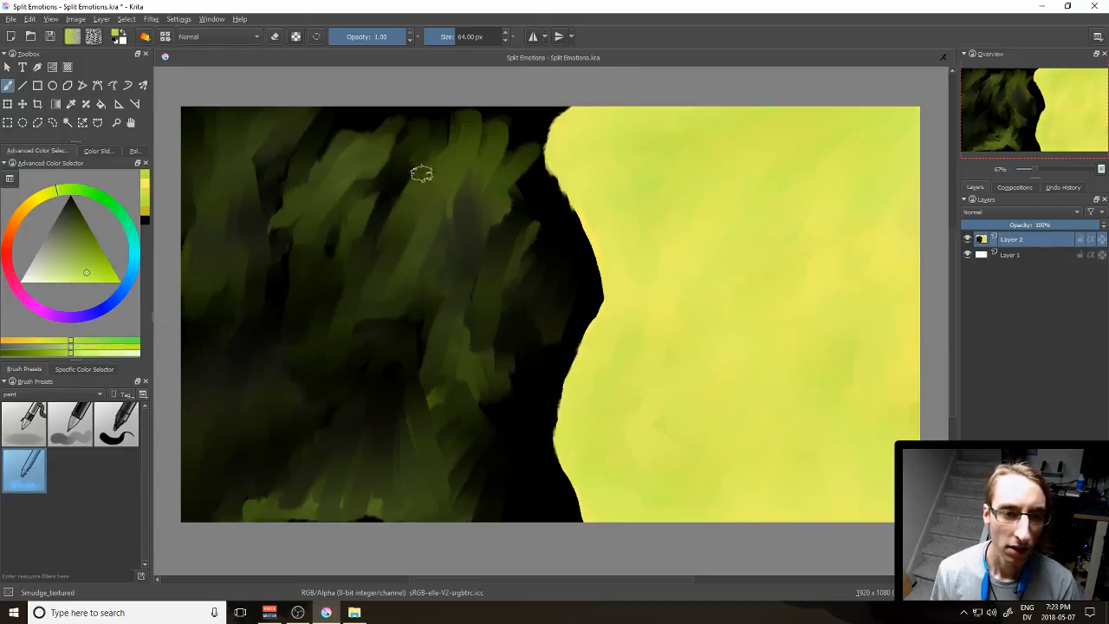
Step: Smudge the green strokes along the black area's top and upper right diagonally downward, softening them into the dark texture
{"action": "mouse_move", "coordinate": [442, 147]}
{"action": "left_mouse_down"}
{"action": "mouse_move", "coordinate": [462, 132]}
{"action": "mouse_move", "coordinate": [511, 116]}
{"action": "mouse_move", "coordinate": [482, 177]}
{"action": "mouse_move", "coordinate": [494, 170]}
{"action": "mouse_move", "coordinate": [499, 139]}
{"action": "mouse_move", "coordinate": [490, 153]}
{"action": "mouse_move", "coordinate": [462, 156]}
{"action": "mouse_move", "coordinate": [466, 190]}
{"action": "mouse_move", "coordinate": [470, 157]}
{"action": "mouse_move", "coordinate": [494, 159]}
{"action": "mouse_move", "coordinate": [501, 131]}
{"action": "mouse_move", "coordinate": [513, 177]}
{"action": "left_mouse_up"}
{"action": "mouse_move", "coordinate": [528, 129]}
{"action": "left_mouse_down"}
{"action": "mouse_move", "coordinate": [529, 220]}
{"action": "mouse_move", "coordinate": [556, 288]}
{"action": "mouse_move", "coordinate": [527, 300]}
{"action": "mouse_move", "coordinate": [535, 272]}
{"action": "mouse_move", "coordinate": [496, 345]}
{"action": "mouse_move", "coordinate": [504, 299]}
{"action": "mouse_move", "coordinate": [461, 351]}
{"action": "mouse_move", "coordinate": [443, 327]}
{"action": "mouse_move", "coordinate": [437, 362]}
{"action": "mouse_move", "coordinate": [398, 320]}
{"action": "mouse_move", "coordinate": [419, 390]}
{"action": "mouse_move", "coordinate": [434, 415]}
{"action": "mouse_move", "coordinate": [414, 334]}
{"action": "mouse_move", "coordinate": [449, 409]}
{"action": "left_mouse_up"}
{"action": "mouse_move", "coordinate": [438, 337]}
{"action": "left_mouse_down"}
{"action": "mouse_move", "coordinate": [471, 395]}
{"action": "mouse_move", "coordinate": [508, 337]}
{"action": "mouse_move", "coordinate": [505, 396]}
{"action": "mouse_move", "coordinate": [537, 291]}
{"action": "mouse_move", "coordinate": [443, 389]}
{"action": "mouse_move", "coordinate": [479, 319]}
{"action": "left_mouse_up"}
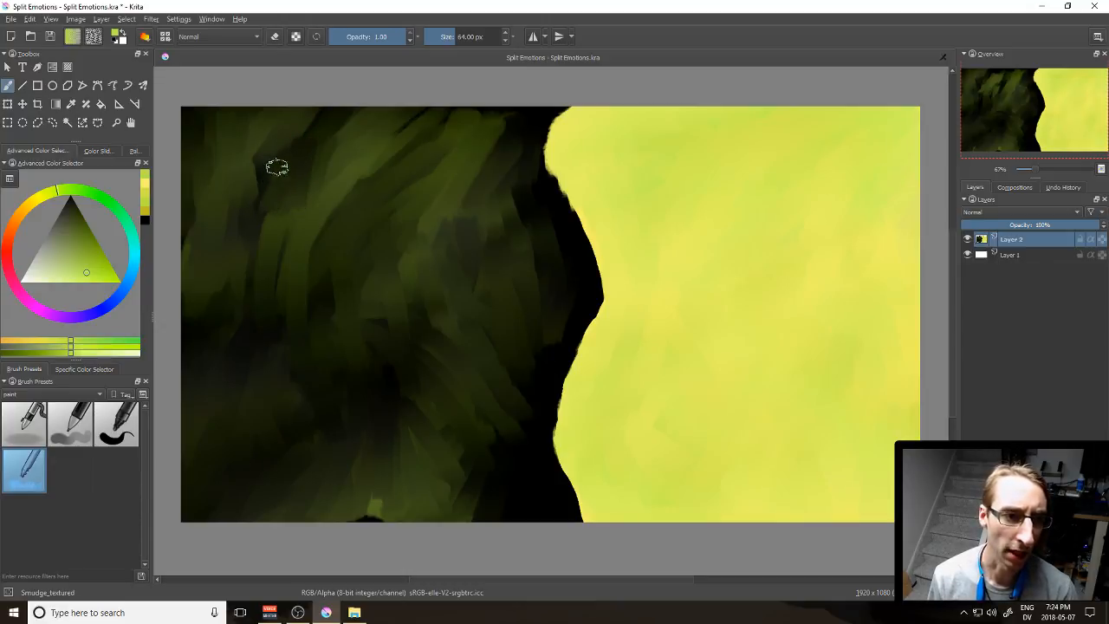
{"action": "left_click_drag", "start_coordinate": [308, 170], "coordinate": [286, 250]}
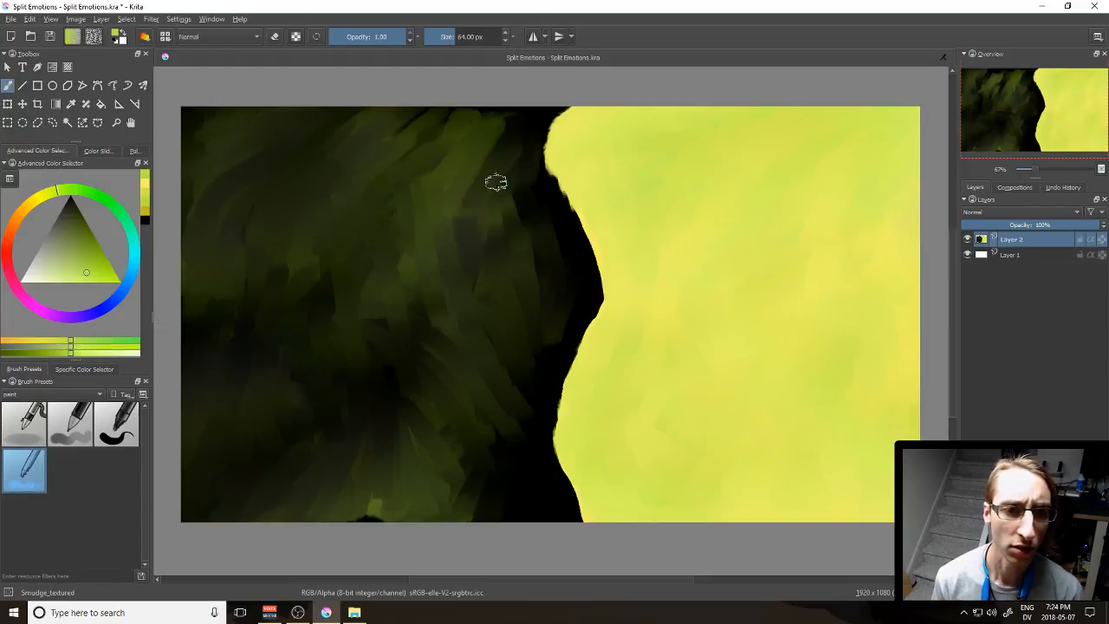
{"action": "left_click_drag", "start_coordinate": [494, 156], "coordinate": [411, 216]}
{"action": "mouse_move", "coordinate": [500, 136]}
{"action": "left_mouse_down"}
{"action": "mouse_move", "coordinate": [527, 117]}
{"action": "mouse_move", "coordinate": [393, 219]}
{"action": "mouse_move", "coordinate": [485, 124]}
{"action": "mouse_move", "coordinate": [390, 199]}
{"action": "mouse_move", "coordinate": [509, 124]}
{"action": "mouse_move", "coordinate": [403, 235]}
{"action": "mouse_move", "coordinate": [491, 146]}
{"action": "mouse_move", "coordinate": [434, 250]}
{"action": "left_mouse_up"}
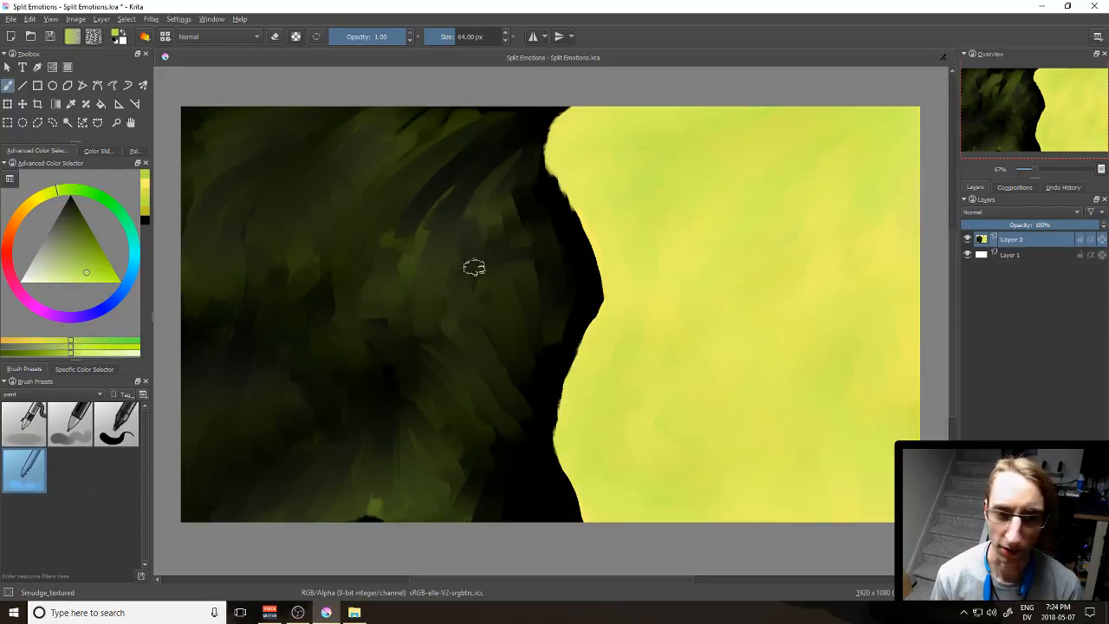
Step: Smudge the green patch and strokes along the black area's bottom down toward the canvas edge and across toward the divider
{"action": "mouse_move", "coordinate": [405, 435]}
{"action": "left_mouse_down"}
{"action": "mouse_move", "coordinate": [393, 501]}
{"action": "mouse_move", "coordinate": [377, 440]}
{"action": "mouse_move", "coordinate": [357, 487]}
{"action": "mouse_move", "coordinate": [381, 531]}
{"action": "mouse_move", "coordinate": [371, 456]}
{"action": "mouse_move", "coordinate": [407, 460]}
{"action": "left_mouse_up"}
{"action": "mouse_move", "coordinate": [417, 519]}
{"action": "left_mouse_down"}
{"action": "mouse_move", "coordinate": [425, 493]}
{"action": "mouse_move", "coordinate": [511, 546]}
{"action": "left_mouse_up"}
{"action": "left_click_drag", "start_coordinate": [413, 434], "coordinate": [499, 527]}
{"action": "left_click_drag", "start_coordinate": [442, 419], "coordinate": [483, 488]}
{"action": "left_click_drag", "start_coordinate": [461, 453], "coordinate": [486, 492]}
{"action": "left_click_drag", "start_coordinate": [470, 406], "coordinate": [529, 503]}
{"action": "left_click_drag", "start_coordinate": [512, 402], "coordinate": [509, 492]}
{"action": "mouse_move", "coordinate": [509, 406]}
{"action": "left_mouse_down"}
{"action": "mouse_move", "coordinate": [523, 503]}
{"action": "mouse_move", "coordinate": [534, 478]}
{"action": "left_mouse_up"}
{"action": "left_click_drag", "start_coordinate": [530, 342], "coordinate": [537, 520]}
{"action": "left_click_drag", "start_coordinate": [461, 432], "coordinate": [512, 513]}
{"action": "mouse_move", "coordinate": [490, 420]}
{"action": "left_mouse_down"}
{"action": "mouse_move", "coordinate": [502, 504]}
{"action": "mouse_move", "coordinate": [486, 421]}
{"action": "mouse_move", "coordinate": [535, 522]}
{"action": "left_mouse_up"}
{"action": "left_click_drag", "start_coordinate": [504, 436], "coordinate": [540, 509]}
{"action": "left_click_drag", "start_coordinate": [458, 444], "coordinate": [498, 514]}
{"action": "left_click_drag", "start_coordinate": [410, 487], "coordinate": [504, 503]}
{"action": "left_click_drag", "start_coordinate": [437, 506], "coordinate": [499, 512]}
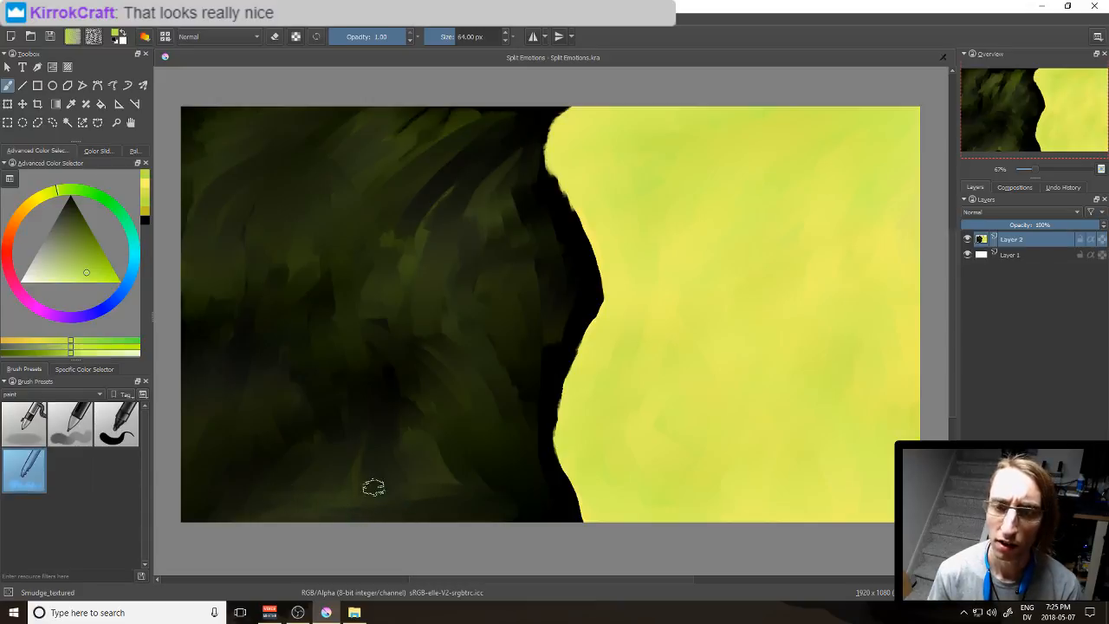
Step: Smudge the green strokes along the black area's top leftward with long sweeps from near the divider
{"action": "left_click_drag", "start_coordinate": [491, 122], "coordinate": [395, 170]}
{"action": "left_click_drag", "start_coordinate": [456, 145], "coordinate": [392, 173]}
{"action": "left_click_drag", "start_coordinate": [468, 125], "coordinate": [408, 160]}
{"action": "left_click_drag", "start_coordinate": [508, 113], "coordinate": [373, 148]}
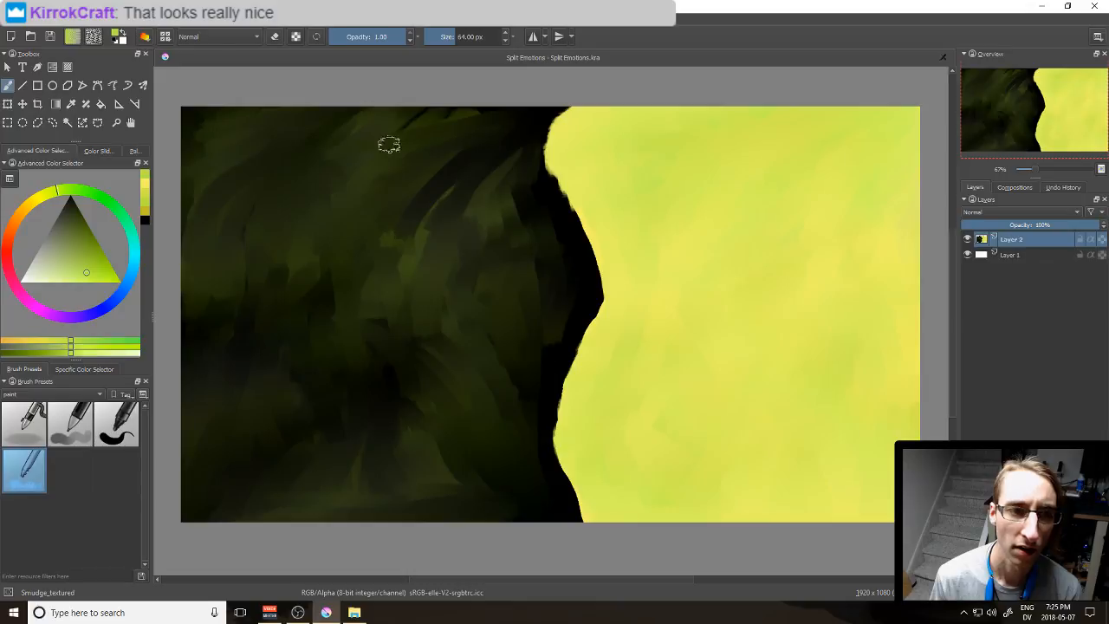
{"action": "mouse_move", "coordinate": [521, 116]}
{"action": "left_mouse_down"}
{"action": "mouse_move", "coordinate": [332, 140]}
{"action": "mouse_move", "coordinate": [504, 114]}
{"action": "mouse_move", "coordinate": [333, 128]}
{"action": "left_mouse_up"}
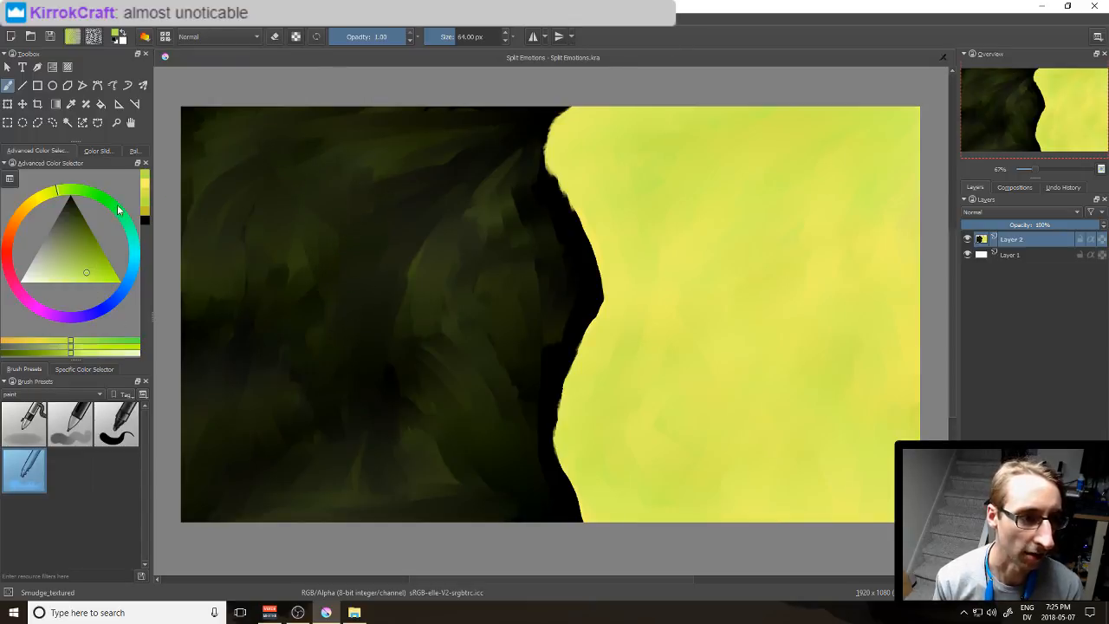
Step: Paint a black 50 px Fill_circle stroke down the black area's upper left, undoing the green trial stroke and picking black first
{"action": "left_click", "coordinate": [108, 426]}
{"action": "left_click_drag", "start_coordinate": [271, 186], "coordinate": [243, 249]}
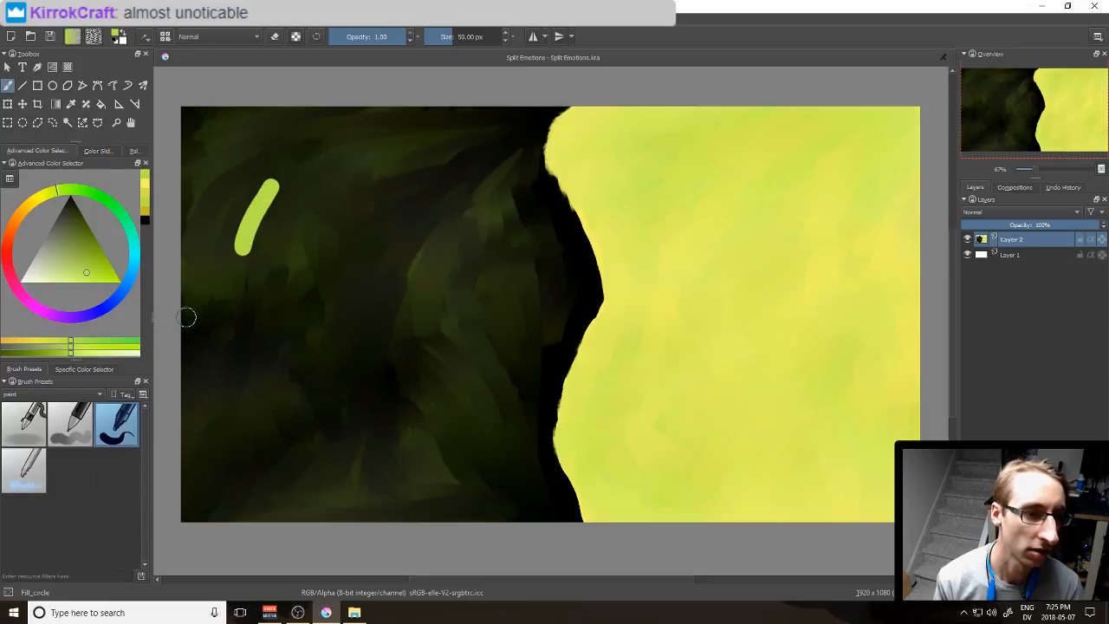
{"action": "key", "text": "ctrl+z"}
{"action": "left_click", "coordinate": [187, 210], "text": "ctrl"}
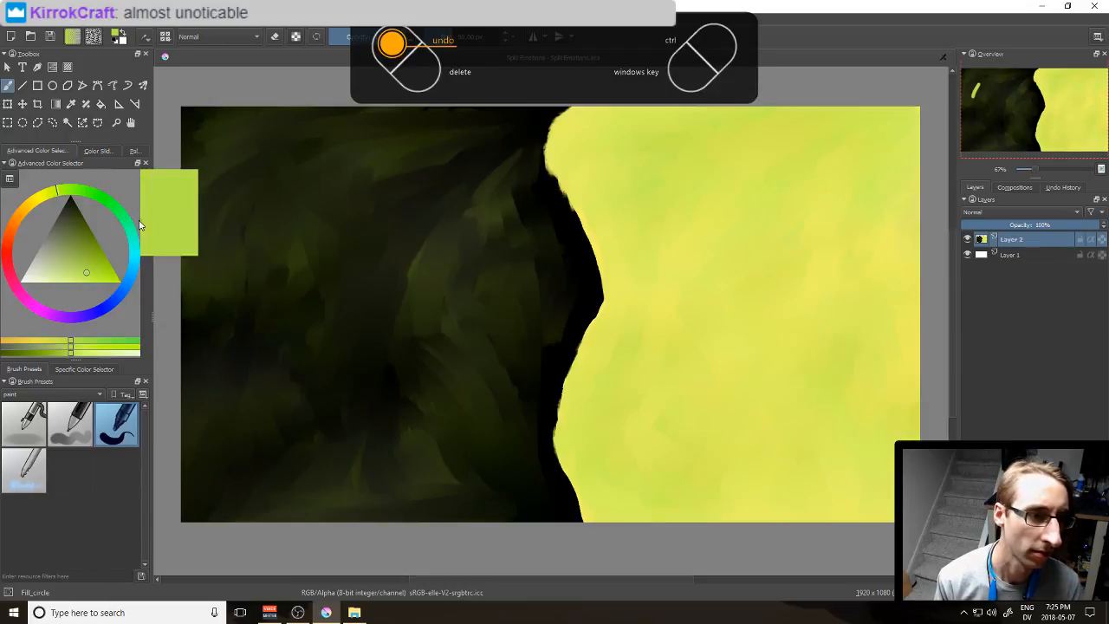
{"action": "mouse_move", "coordinate": [282, 152]}
{"action": "left_mouse_down"}
{"action": "mouse_move", "coordinate": [241, 205]}
{"action": "mouse_move", "coordinate": [250, 301]}
{"action": "left_mouse_up"}
Step: Blend the black stroke into the dark area's upper left with the 64 px Smudge_textured brush, extending the smudging along the left side and centre
{"action": "left_click", "coordinate": [18, 472]}
{"action": "mouse_move", "coordinate": [253, 167]}
{"action": "left_mouse_down"}
{"action": "mouse_move", "coordinate": [252, 218]}
{"action": "mouse_move", "coordinate": [248, 182]}
{"action": "mouse_move", "coordinate": [282, 277]}
{"action": "mouse_move", "coordinate": [244, 141]}
{"action": "mouse_move", "coordinate": [257, 156]}
{"action": "mouse_move", "coordinate": [213, 148]}
{"action": "mouse_move", "coordinate": [217, 113]}
{"action": "mouse_move", "coordinate": [228, 149]}
{"action": "mouse_move", "coordinate": [201, 149]}
{"action": "left_mouse_up"}
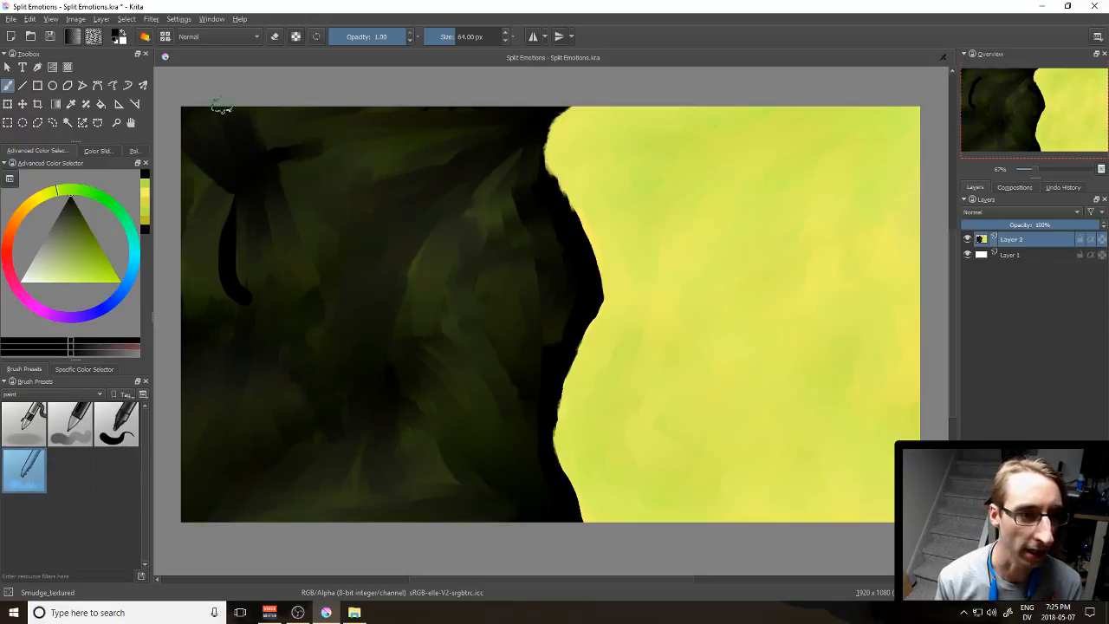
{"action": "scroll", "coordinate": [226, 99], "scroll_direction": "down", "scroll_amount": 1}
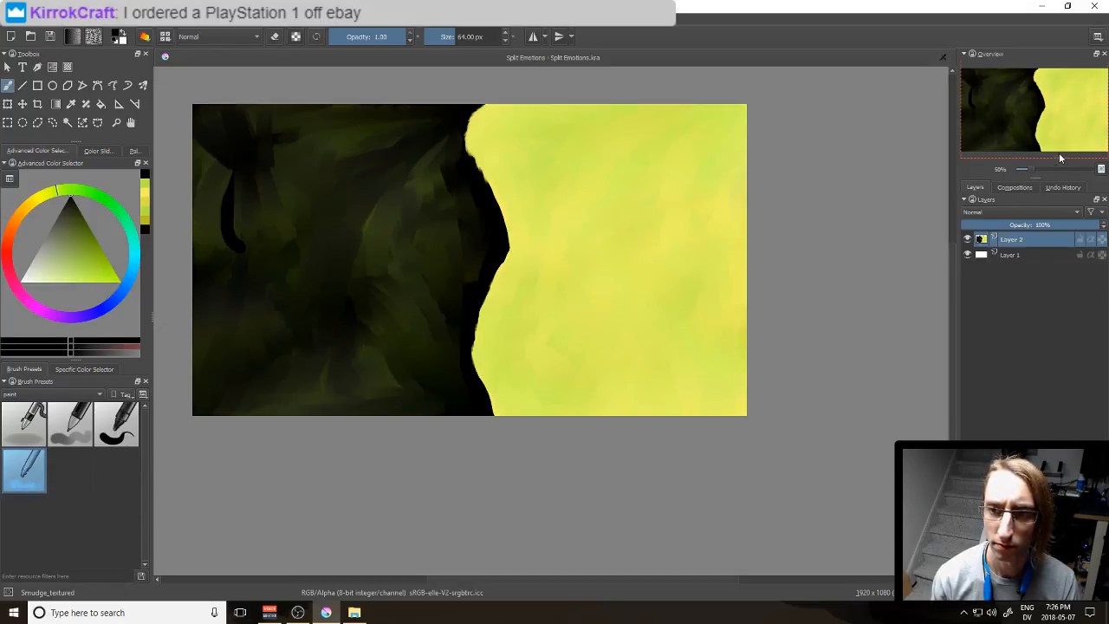
{"action": "left_click_drag", "start_coordinate": [1031, 171], "coordinate": [1039, 172]}
{"action": "mouse_move", "coordinate": [365, 177]}
{"action": "left_mouse_down"}
{"action": "mouse_move", "coordinate": [509, 255]}
{"action": "mouse_move", "coordinate": [474, 231]}
{"action": "left_mouse_up"}
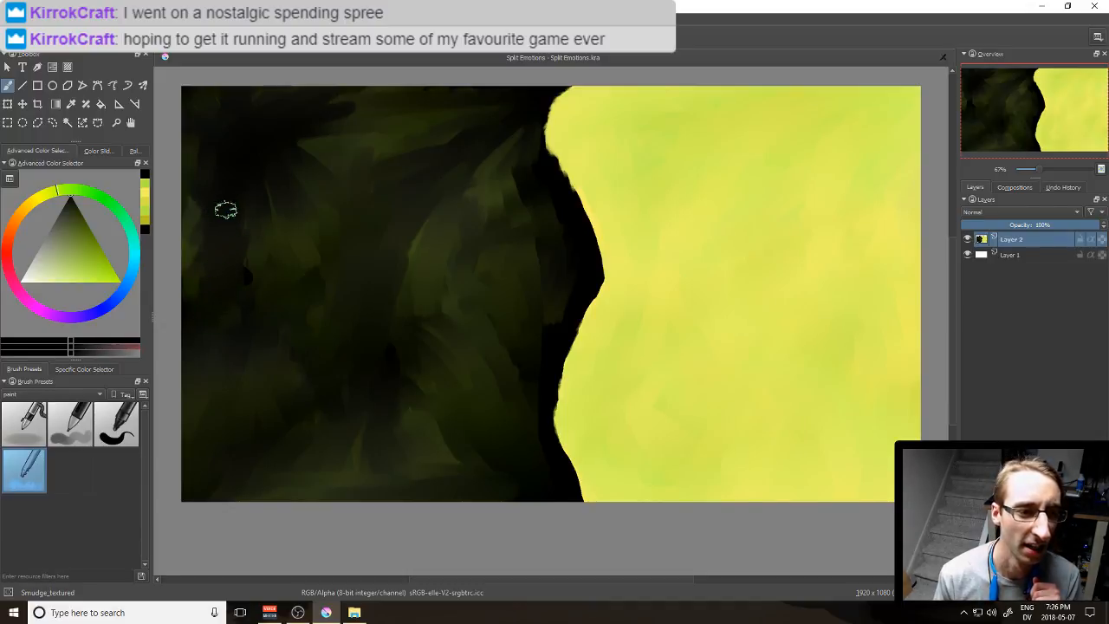
{"action": "left_click_drag", "start_coordinate": [193, 273], "coordinate": [208, 195]}
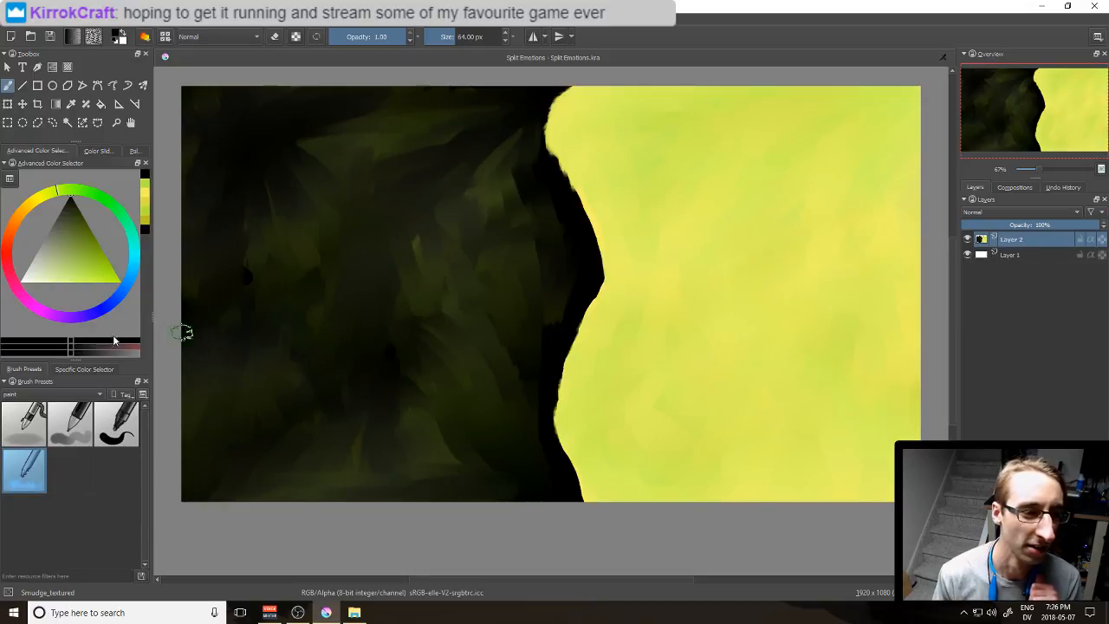
Step: Paint a black 50 px stroke down the green patch beside the divider's bulge and smudge its upper part upward
{"action": "left_click", "coordinate": [115, 429]}
{"action": "left_click_drag", "start_coordinate": [450, 199], "coordinate": [499, 391]}
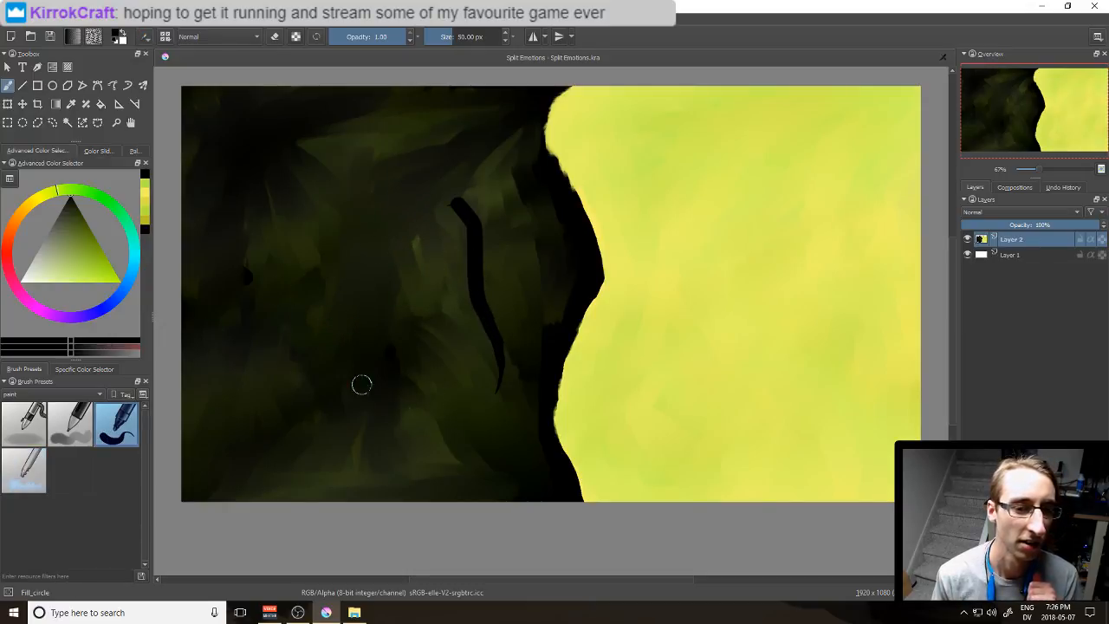
{"action": "left_click", "coordinate": [26, 468]}
{"action": "mouse_move", "coordinate": [470, 217]}
{"action": "left_mouse_down"}
{"action": "mouse_move", "coordinate": [412, 249]}
{"action": "mouse_move", "coordinate": [410, 231]}
{"action": "mouse_move", "coordinate": [448, 217]}
{"action": "mouse_move", "coordinate": [421, 245]}
{"action": "mouse_move", "coordinate": [458, 216]}
{"action": "mouse_move", "coordinate": [495, 275]}
{"action": "mouse_move", "coordinate": [468, 246]}
{"action": "mouse_move", "coordinate": [494, 329]}
{"action": "mouse_move", "coordinate": [470, 224]}
{"action": "mouse_move", "coordinate": [459, 306]}
{"action": "mouse_move", "coordinate": [441, 276]}
{"action": "mouse_move", "coordinate": [464, 239]}
{"action": "mouse_move", "coordinate": [418, 310]}
{"action": "mouse_move", "coordinate": [450, 274]}
{"action": "mouse_move", "coordinate": [454, 240]}
{"action": "mouse_move", "coordinate": [441, 289]}
{"action": "mouse_move", "coordinate": [476, 246]}
{"action": "mouse_move", "coordinate": [479, 187]}
{"action": "mouse_move", "coordinate": [497, 180]}
{"action": "mouse_move", "coordinate": [480, 142]}
{"action": "left_mouse_up"}
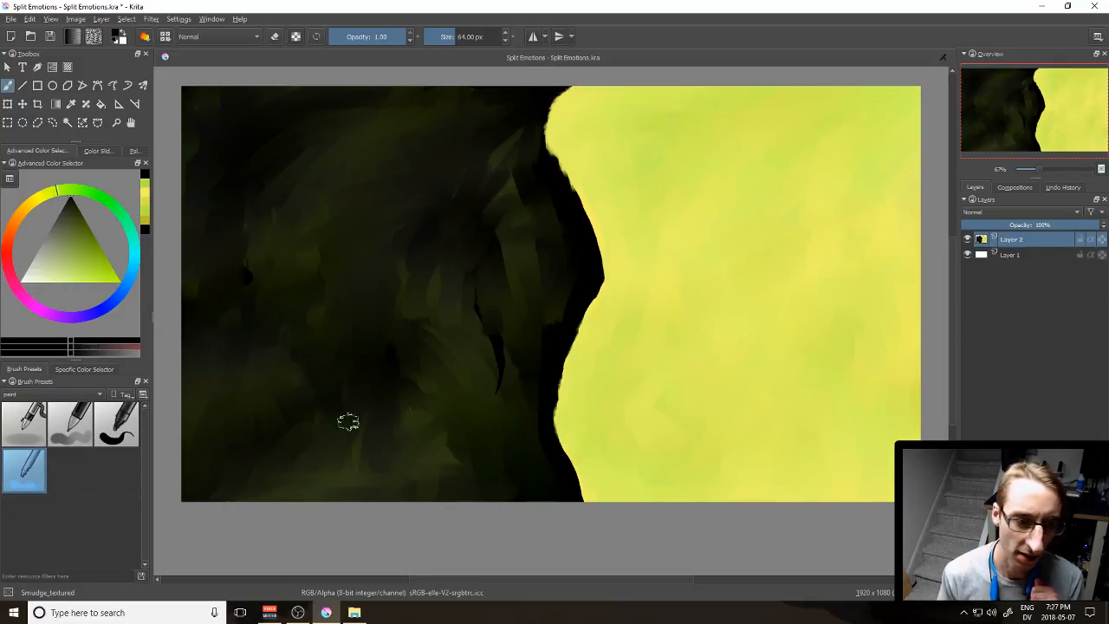
Step: Paint a black U-shaped curve across the lower half of the dark area and smudge it into the surrounding green
{"action": "left_click", "coordinate": [114, 419]}
{"action": "mouse_move", "coordinate": [438, 371]}
{"action": "left_mouse_down"}
{"action": "mouse_move", "coordinate": [427, 416]}
{"action": "mouse_move", "coordinate": [296, 447]}
{"action": "mouse_move", "coordinate": [249, 375]}
{"action": "left_mouse_up"}
{"action": "left_click", "coordinate": [35, 471]}
{"action": "mouse_move", "coordinate": [413, 389]}
{"action": "left_mouse_down"}
{"action": "mouse_move", "coordinate": [446, 371]}
{"action": "mouse_move", "coordinate": [435, 358]}
{"action": "mouse_move", "coordinate": [423, 365]}
{"action": "mouse_move", "coordinate": [423, 406]}
{"action": "mouse_move", "coordinate": [440, 386]}
{"action": "mouse_move", "coordinate": [389, 436]}
{"action": "mouse_move", "coordinate": [402, 454]}
{"action": "mouse_move", "coordinate": [421, 417]}
{"action": "mouse_move", "coordinate": [341, 467]}
{"action": "mouse_move", "coordinate": [331, 468]}
{"action": "mouse_move", "coordinate": [407, 432]}
{"action": "mouse_move", "coordinate": [287, 443]}
{"action": "left_mouse_up"}
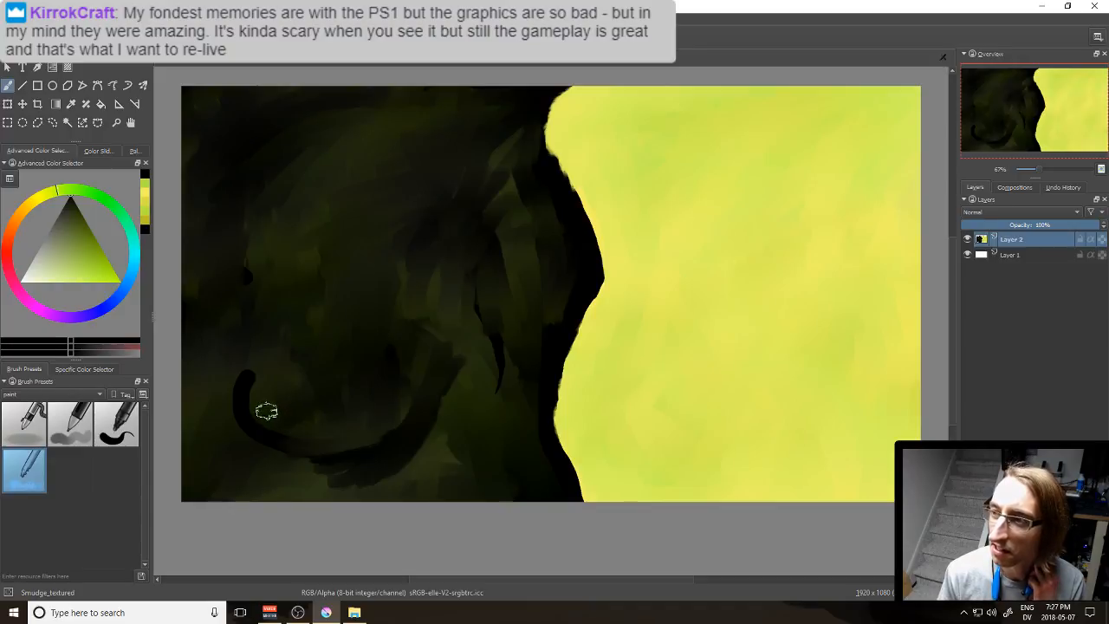
{"action": "left_click_drag", "start_coordinate": [249, 388], "coordinate": [269, 347]}
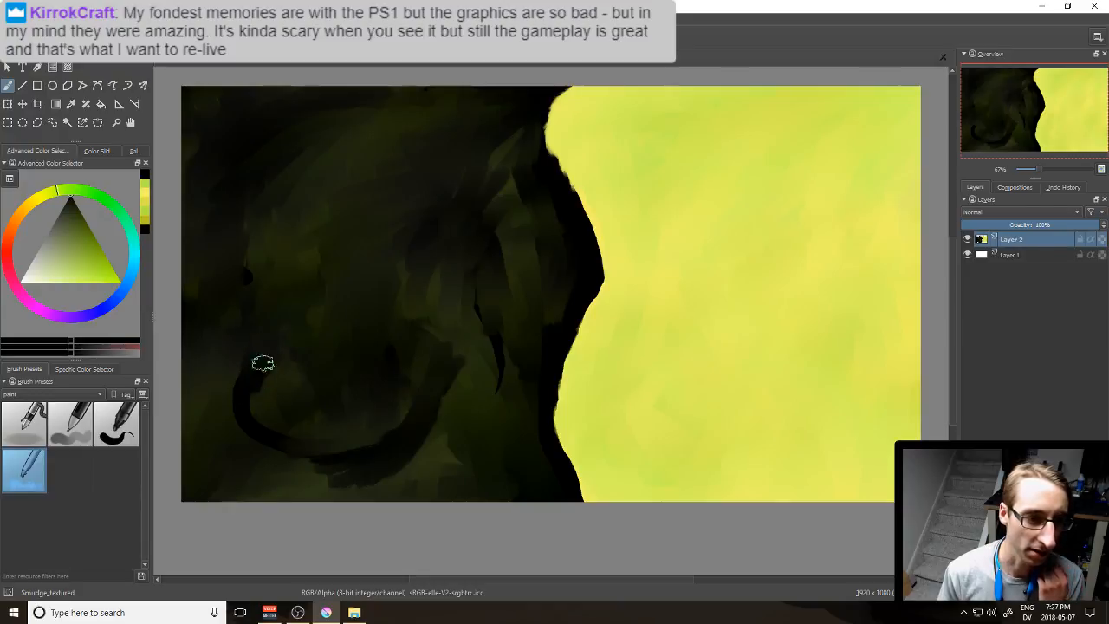
{"action": "mouse_move", "coordinate": [257, 373]}
{"action": "left_mouse_down"}
{"action": "mouse_move", "coordinate": [220, 425]}
{"action": "mouse_move", "coordinate": [215, 412]}
{"action": "left_mouse_up"}
{"action": "left_click_drag", "start_coordinate": [255, 362], "coordinate": [222, 383]}
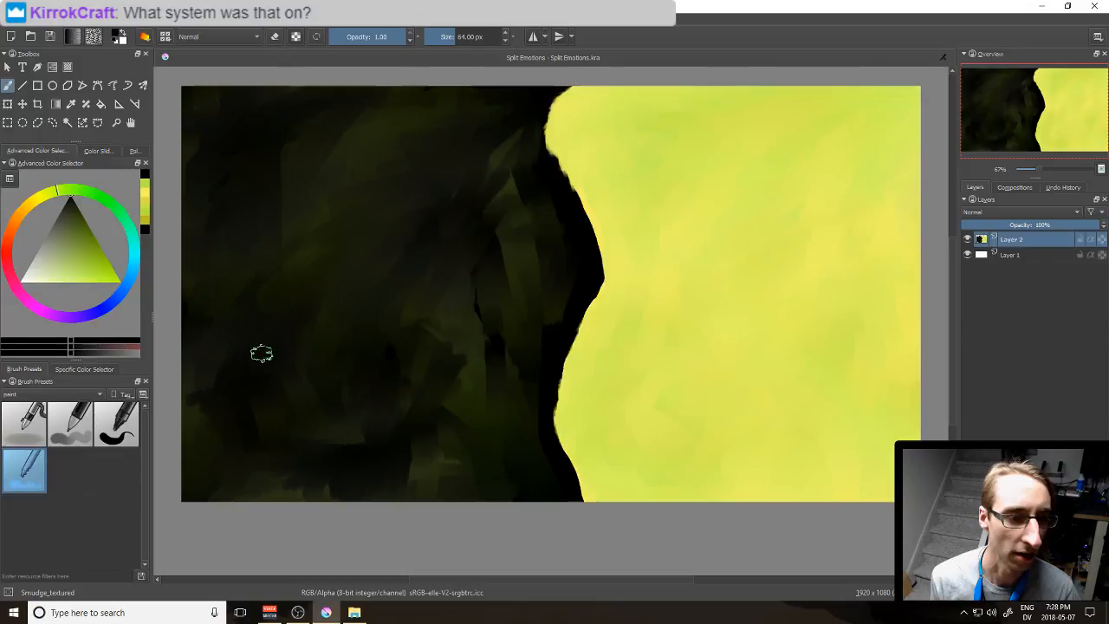
Step: Paint a black hooked stroke in the dark area's middle left and smudge it up, down and sideways until it blends
{"action": "left_click", "coordinate": [107, 425]}
{"action": "mouse_move", "coordinate": [289, 286]}
{"action": "left_mouse_down"}
{"action": "mouse_move", "coordinate": [349, 243]}
{"action": "mouse_move", "coordinate": [299, 394]}
{"action": "left_mouse_up"}
{"action": "left_click", "coordinate": [19, 477]}
{"action": "mouse_move", "coordinate": [333, 180]}
{"action": "left_mouse_down"}
{"action": "mouse_move", "coordinate": [357, 166]}
{"action": "mouse_move", "coordinate": [313, 211]}
{"action": "left_mouse_up"}
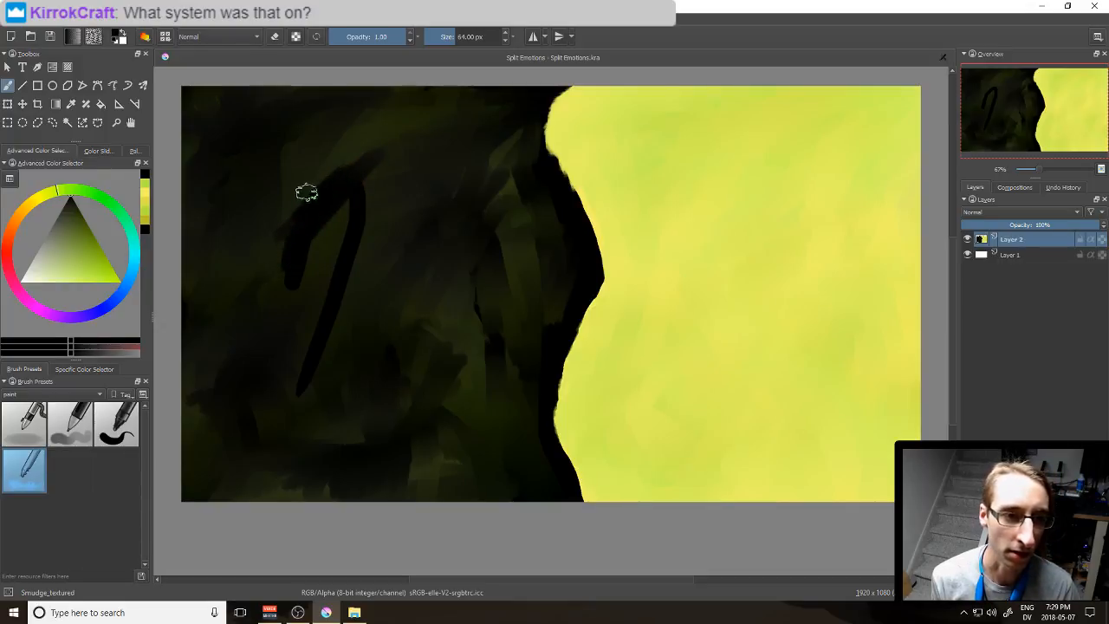
{"action": "left_click_drag", "start_coordinate": [330, 202], "coordinate": [384, 156]}
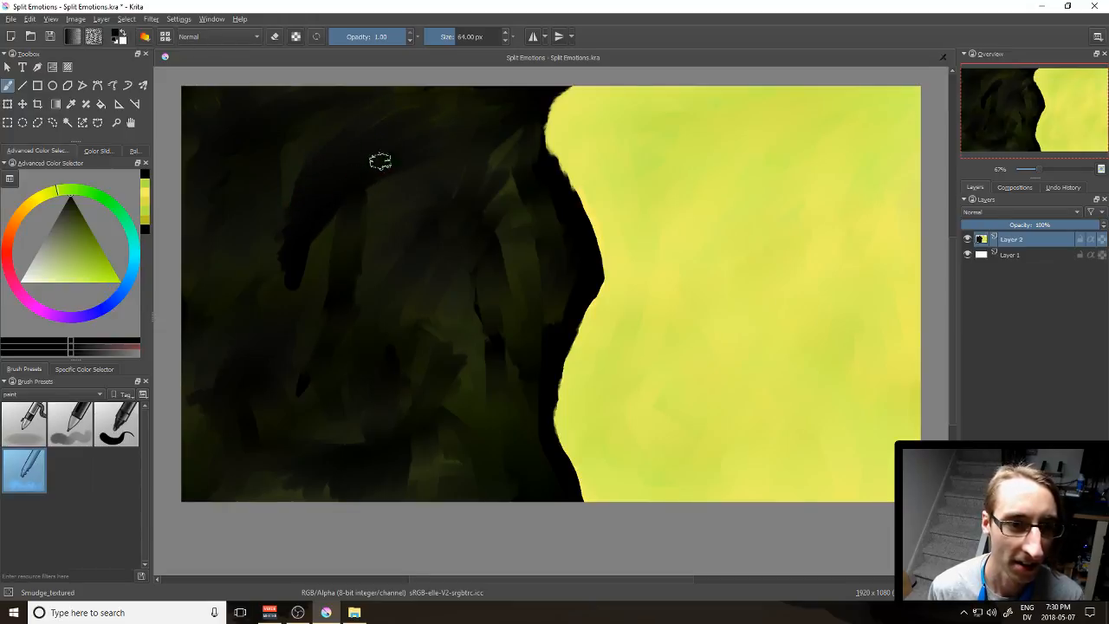
{"action": "mouse_move", "coordinate": [334, 196]}
{"action": "left_mouse_down"}
{"action": "mouse_move", "coordinate": [291, 248]}
{"action": "mouse_move", "coordinate": [283, 312]}
{"action": "left_mouse_up"}
{"action": "mouse_move", "coordinate": [323, 225]}
{"action": "left_mouse_down"}
{"action": "mouse_move", "coordinate": [289, 285]}
{"action": "mouse_move", "coordinate": [303, 331]}
{"action": "left_mouse_up"}
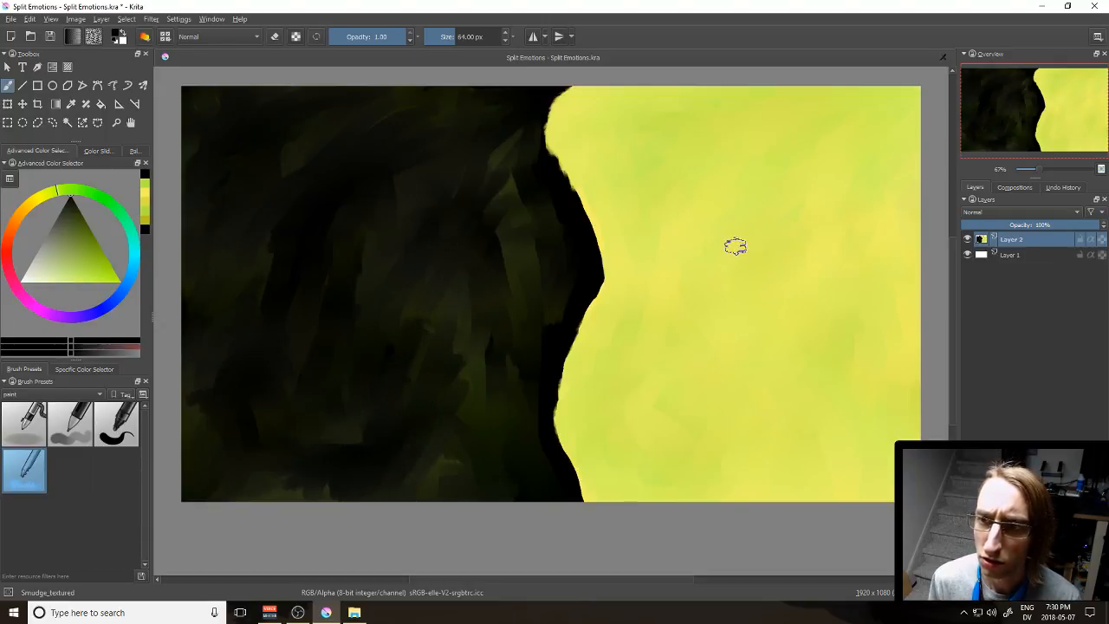
Step: Paint black zigzag strokes over the green beside the divider's bulge and smudge the zigzag's inner part downward
{"action": "left_click", "coordinate": [108, 427]}
{"action": "left_click_drag", "start_coordinate": [520, 247], "coordinate": [485, 369]}
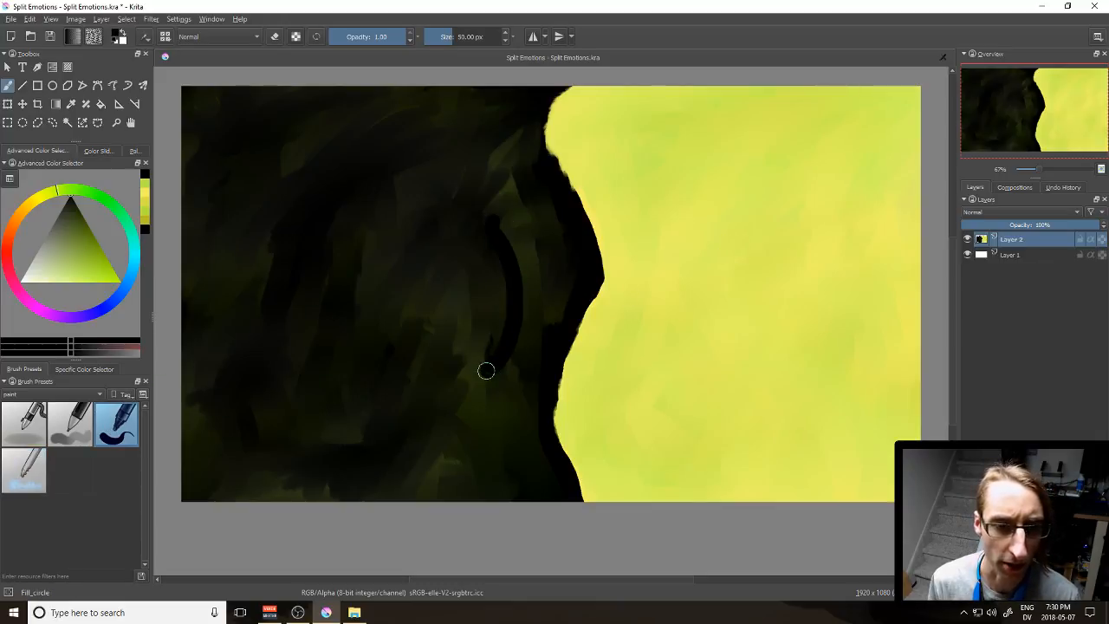
{"action": "left_click_drag", "start_coordinate": [441, 252], "coordinate": [438, 344]}
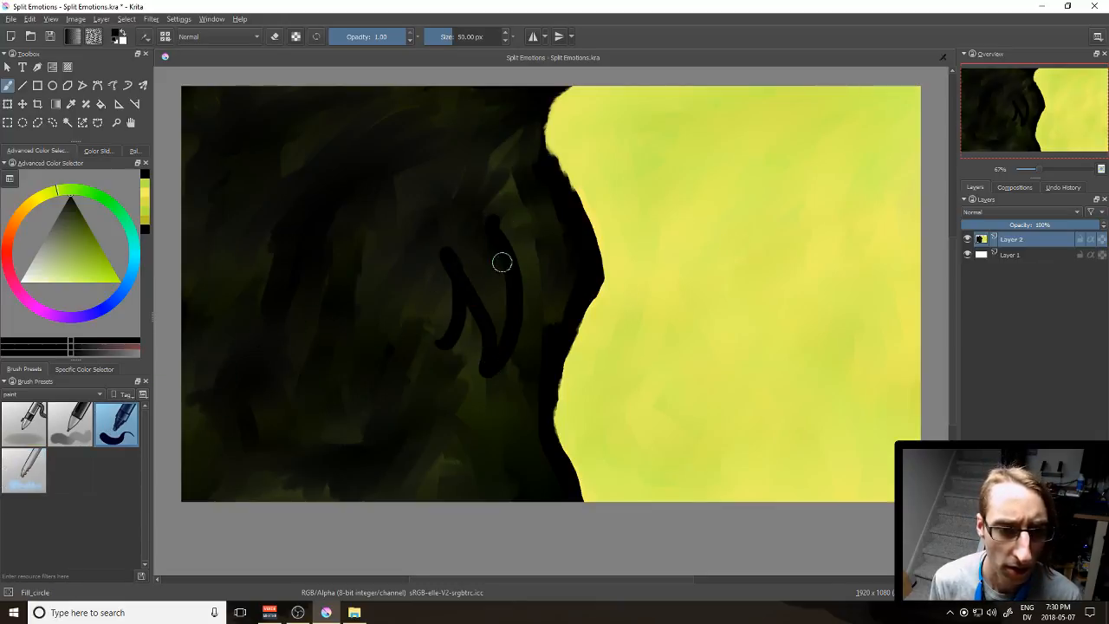
{"action": "left_click", "coordinate": [37, 472]}
{"action": "mouse_move", "coordinate": [460, 285]}
{"action": "left_mouse_down"}
{"action": "mouse_move", "coordinate": [442, 253]}
{"action": "mouse_move", "coordinate": [423, 326]}
{"action": "mouse_move", "coordinate": [458, 302]}
{"action": "mouse_move", "coordinate": [421, 321]}
{"action": "mouse_move", "coordinate": [415, 299]}
{"action": "mouse_move", "coordinate": [432, 303]}
{"action": "mouse_move", "coordinate": [441, 269]}
{"action": "mouse_move", "coordinate": [447, 287]}
{"action": "mouse_move", "coordinate": [461, 287]}
{"action": "mouse_move", "coordinate": [458, 273]}
{"action": "mouse_move", "coordinate": [503, 321]}
{"action": "mouse_move", "coordinate": [489, 321]}
{"action": "mouse_move", "coordinate": [464, 280]}
{"action": "mouse_move", "coordinate": [492, 366]}
{"action": "mouse_move", "coordinate": [483, 369]}
{"action": "mouse_move", "coordinate": [476, 308]}
{"action": "mouse_move", "coordinate": [454, 353]}
{"action": "left_mouse_up"}
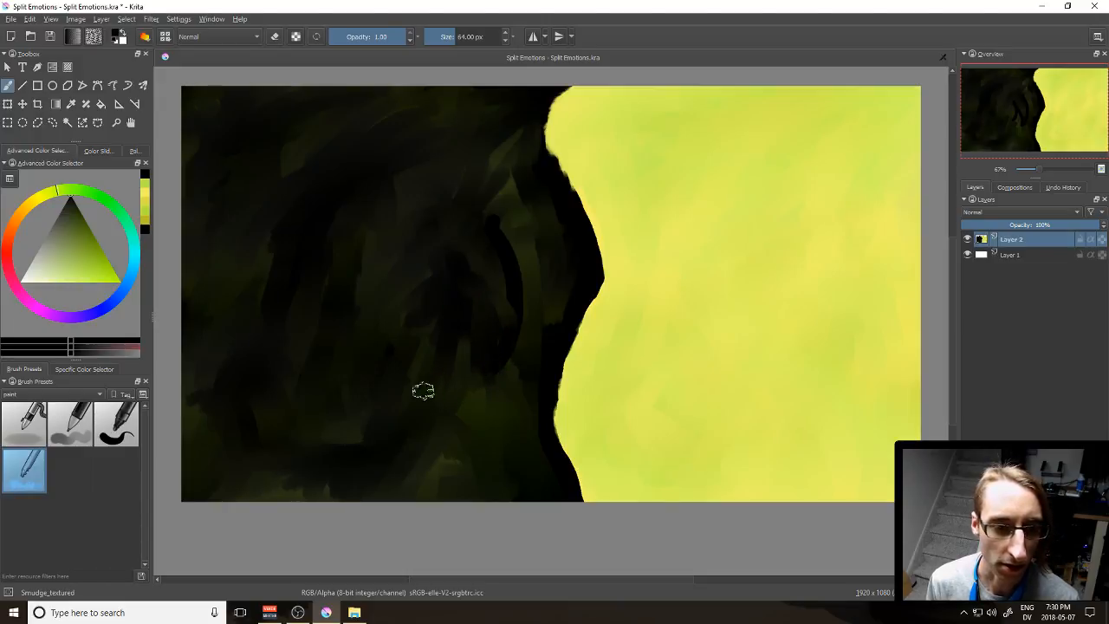
Step: Smudge the green patches at the dark area's bottom and upper right and blend the remaining black curve beside the divider
{"action": "mouse_move", "coordinate": [305, 480]}
{"action": "left_mouse_down"}
{"action": "mouse_move", "coordinate": [323, 437]}
{"action": "mouse_move", "coordinate": [215, 467]}
{"action": "mouse_move", "coordinate": [264, 445]}
{"action": "left_mouse_up"}
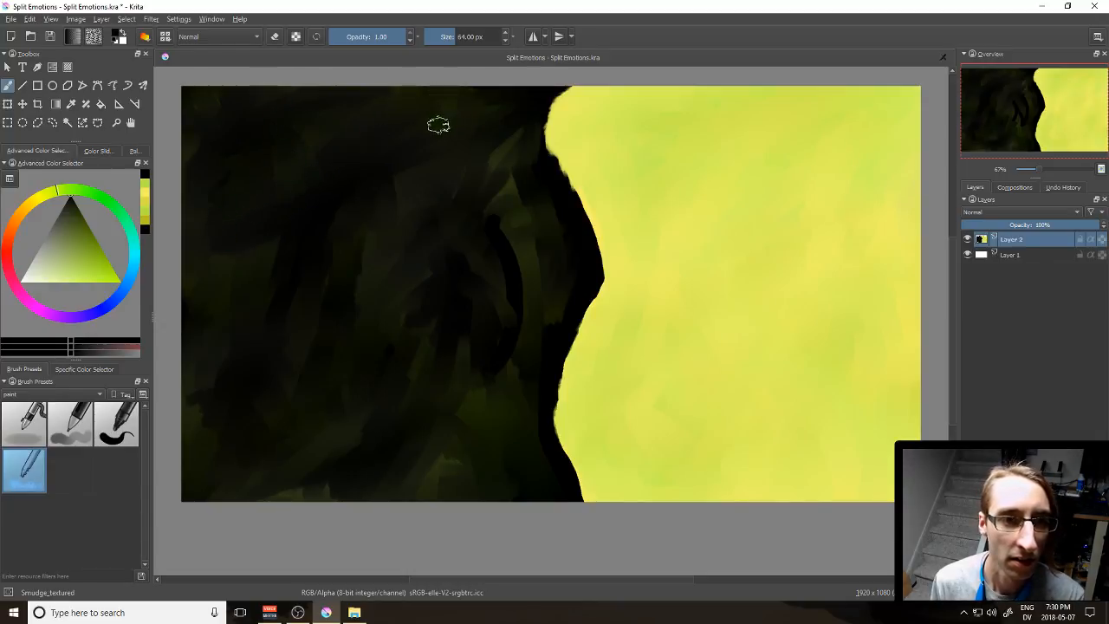
{"action": "mouse_move", "coordinate": [494, 153]}
{"action": "left_mouse_down"}
{"action": "mouse_move", "coordinate": [489, 173]}
{"action": "mouse_move", "coordinate": [501, 184]}
{"action": "left_mouse_up"}
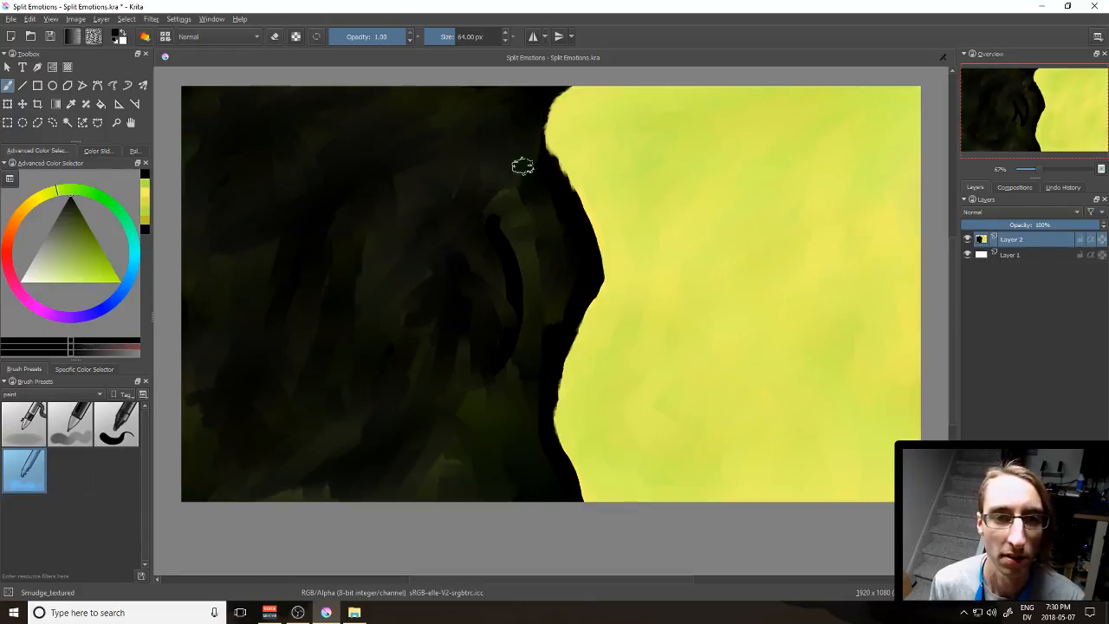
{"action": "mouse_move", "coordinate": [450, 304]}
{"action": "left_mouse_down"}
{"action": "mouse_move", "coordinate": [503, 287]}
{"action": "mouse_move", "coordinate": [505, 309]}
{"action": "mouse_move", "coordinate": [532, 252]}
{"action": "mouse_move", "coordinate": [515, 330]}
{"action": "mouse_move", "coordinate": [503, 293]}
{"action": "mouse_move", "coordinate": [535, 322]}
{"action": "mouse_move", "coordinate": [567, 245]}
{"action": "mouse_move", "coordinate": [540, 282]}
{"action": "mouse_move", "coordinate": [549, 255]}
{"action": "mouse_move", "coordinate": [519, 288]}
{"action": "left_mouse_up"}
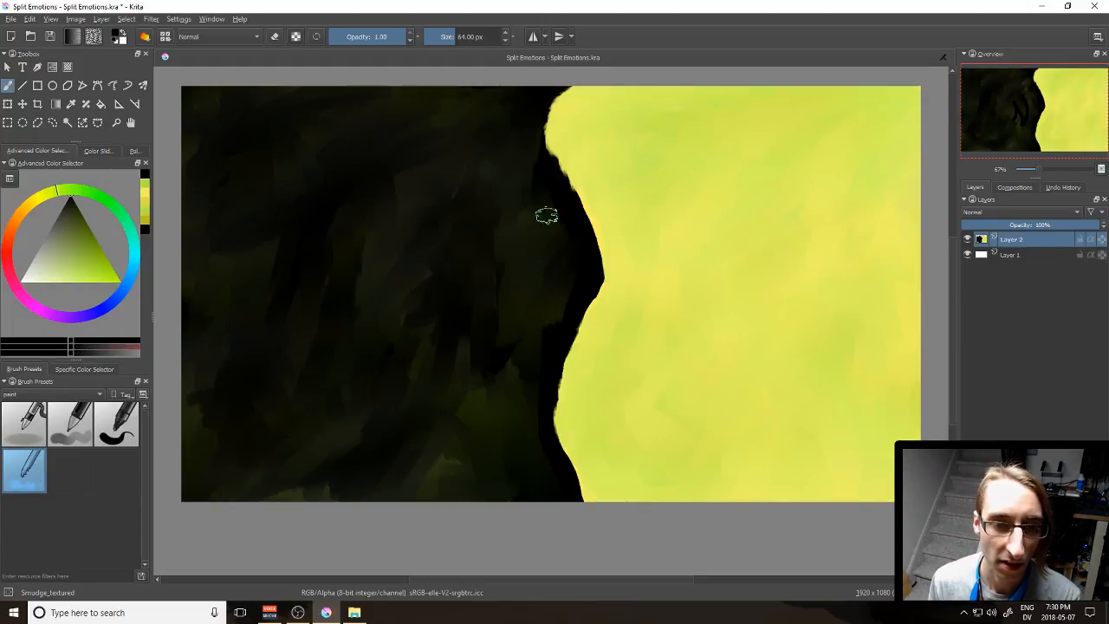
{"action": "mouse_move", "coordinate": [435, 345]}
{"action": "left_mouse_down"}
{"action": "mouse_move", "coordinate": [444, 299]}
{"action": "mouse_move", "coordinate": [418, 359]}
{"action": "mouse_move", "coordinate": [422, 323]}
{"action": "left_mouse_up"}
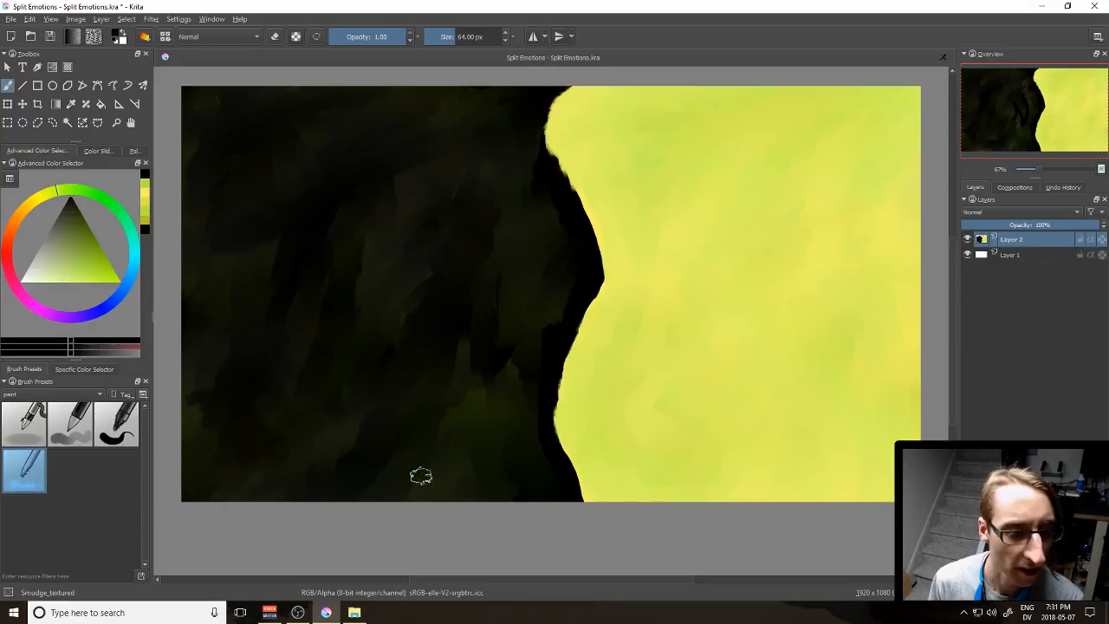
Step: Paint a short vertical black 50 px stroke over the dark area's lower right green and smudge it toward the canvas's bottom edge
{"action": "left_click", "coordinate": [117, 425]}
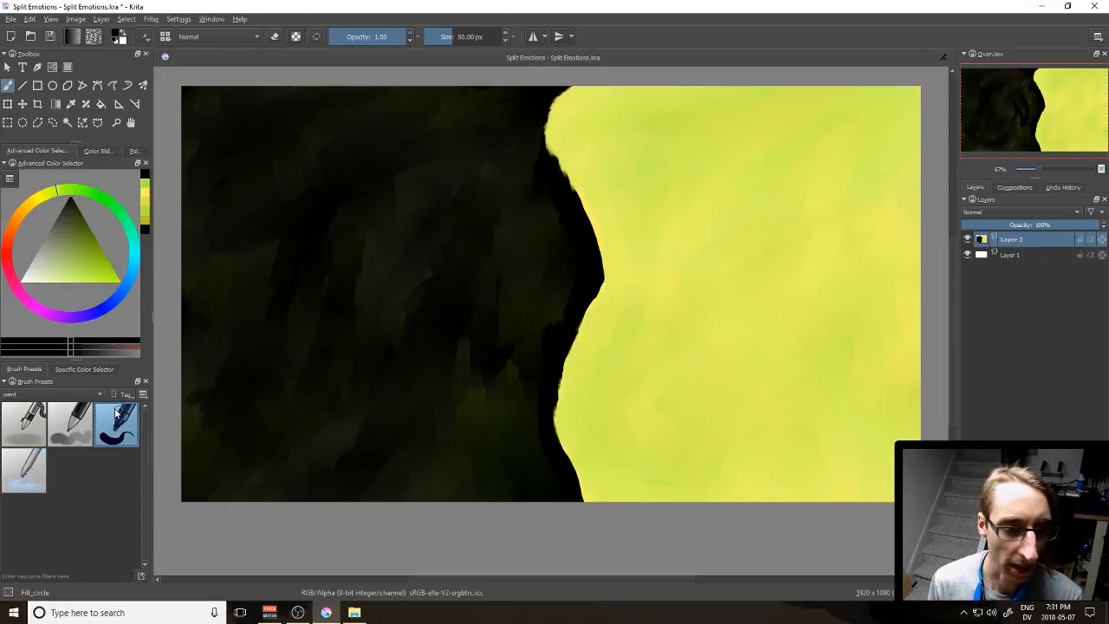
{"action": "left_click_drag", "start_coordinate": [456, 372], "coordinate": [468, 462]}
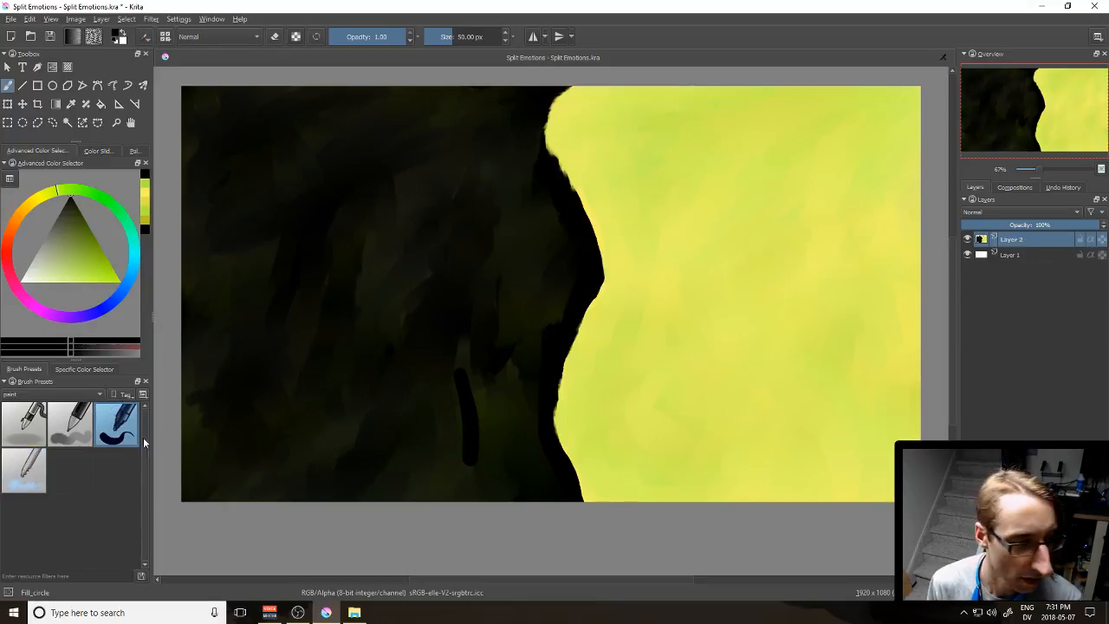
{"action": "left_click", "coordinate": [24, 471]}
{"action": "mouse_move", "coordinate": [448, 381]}
{"action": "left_mouse_down"}
{"action": "mouse_move", "coordinate": [473, 489]}
{"action": "mouse_move", "coordinate": [474, 421]}
{"action": "mouse_move", "coordinate": [463, 477]}
{"action": "mouse_move", "coordinate": [460, 437]}
{"action": "mouse_move", "coordinate": [441, 481]}
{"action": "mouse_move", "coordinate": [464, 419]}
{"action": "mouse_move", "coordinate": [433, 475]}
{"action": "mouse_move", "coordinate": [452, 426]}
{"action": "mouse_move", "coordinate": [430, 446]}
{"action": "mouse_move", "coordinate": [411, 493]}
{"action": "mouse_move", "coordinate": [452, 424]}
{"action": "mouse_move", "coordinate": [445, 485]}
{"action": "mouse_move", "coordinate": [455, 501]}
{"action": "mouse_move", "coordinate": [457, 428]}
{"action": "mouse_move", "coordinate": [439, 458]}
{"action": "mouse_move", "coordinate": [420, 463]}
{"action": "mouse_move", "coordinate": [439, 398]}
{"action": "mouse_move", "coordinate": [408, 440]}
{"action": "mouse_move", "coordinate": [421, 468]}
{"action": "left_mouse_up"}
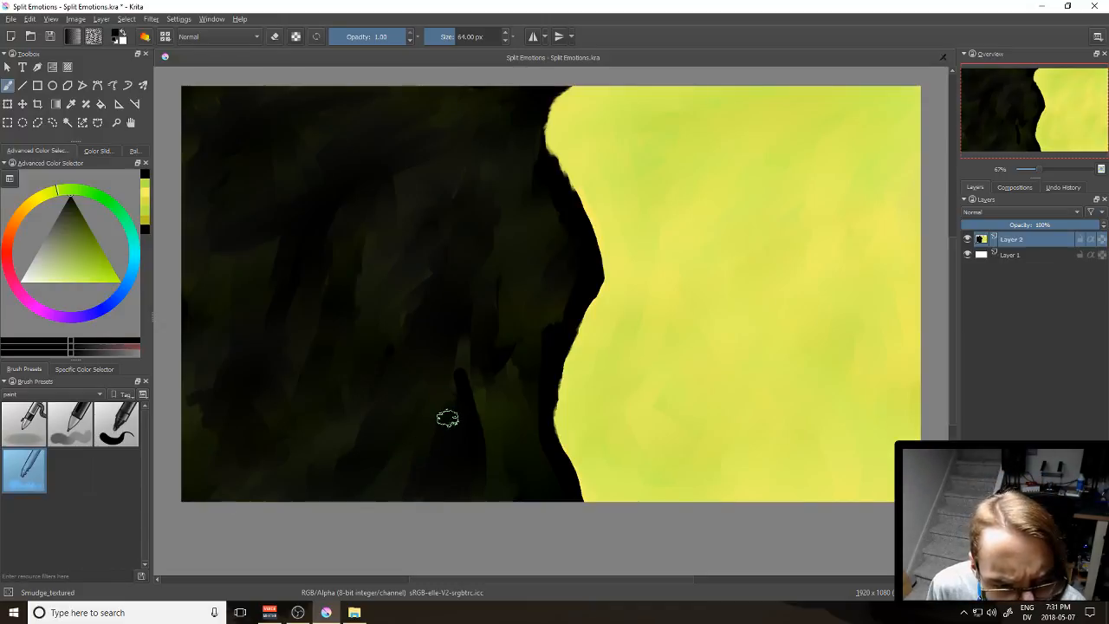
Step: Draw thin light-green accent lines on the dark area with the Fill_circle brush at 2.91 px, reusing the recent green colour
{"action": "left_click", "coordinate": [116, 426]}
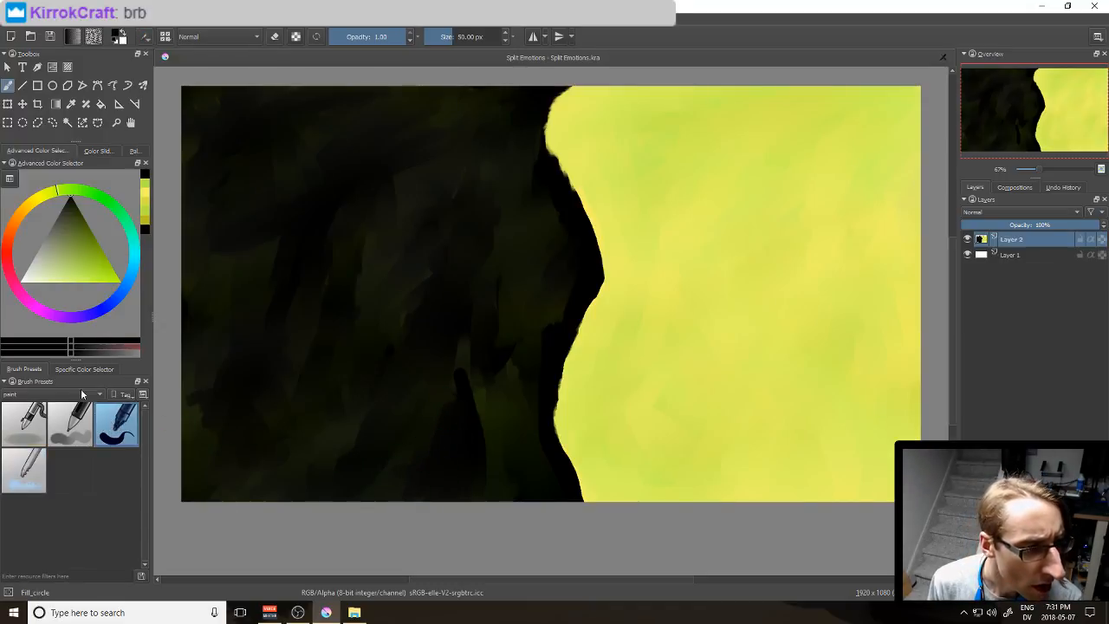
{"action": "left_click", "coordinate": [443, 35]}
{"action": "left_click", "coordinate": [390, 280]}
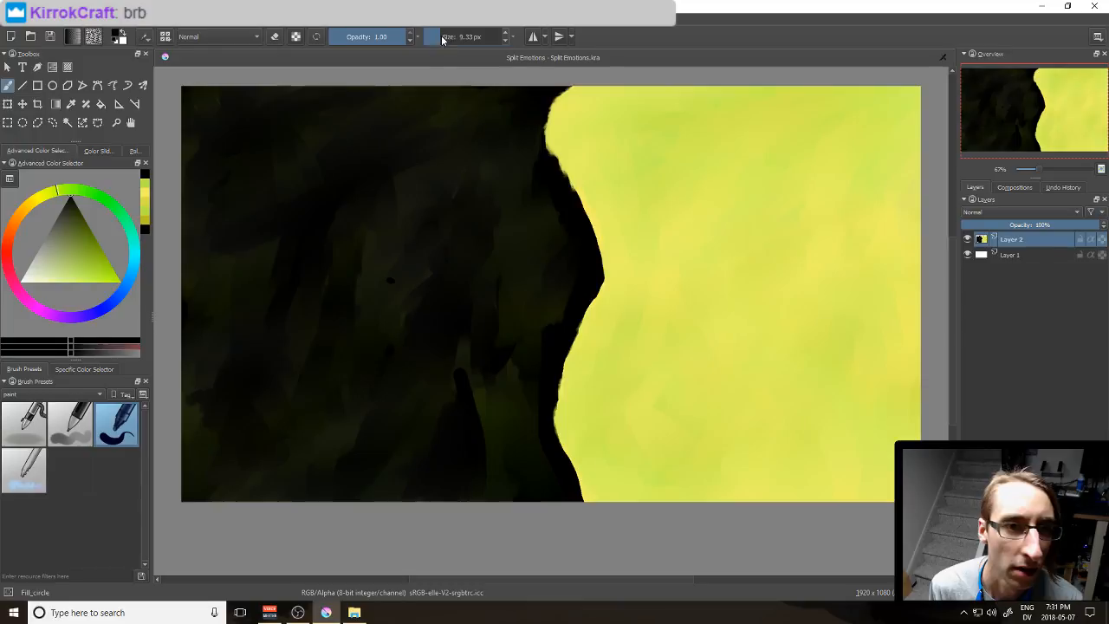
{"action": "left_click_drag", "start_coordinate": [91, 257], "coordinate": [74, 244]}
{"action": "left_click", "coordinate": [143, 186]}
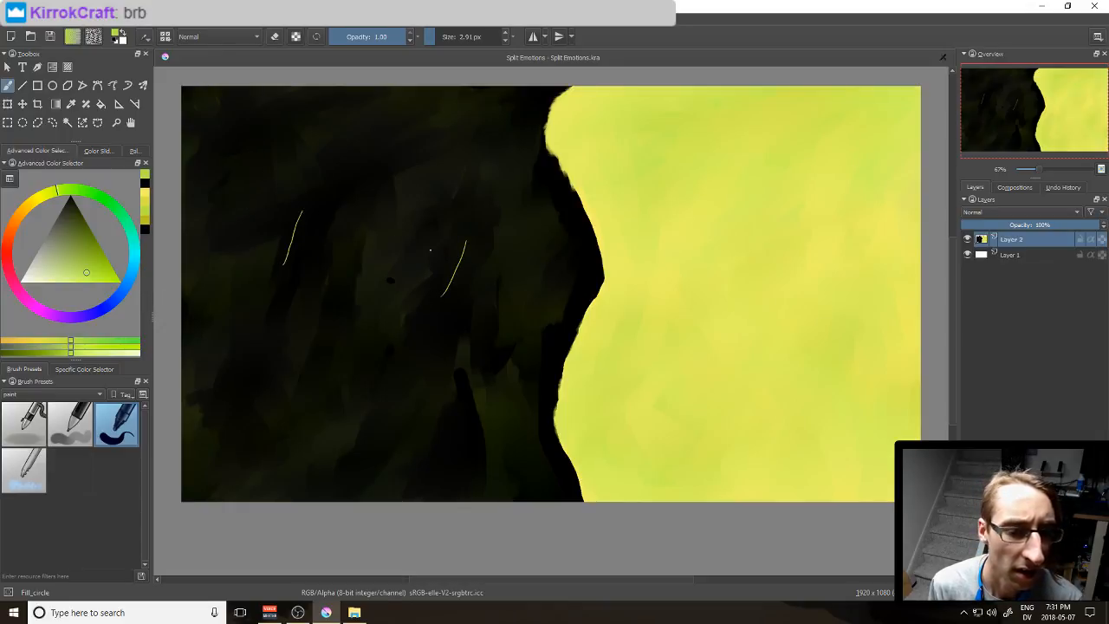
Step: Smudge the thin green lines in the dark area's middle and left with the 64 px Smudge_textured brush
{"action": "left_click", "coordinate": [38, 469]}
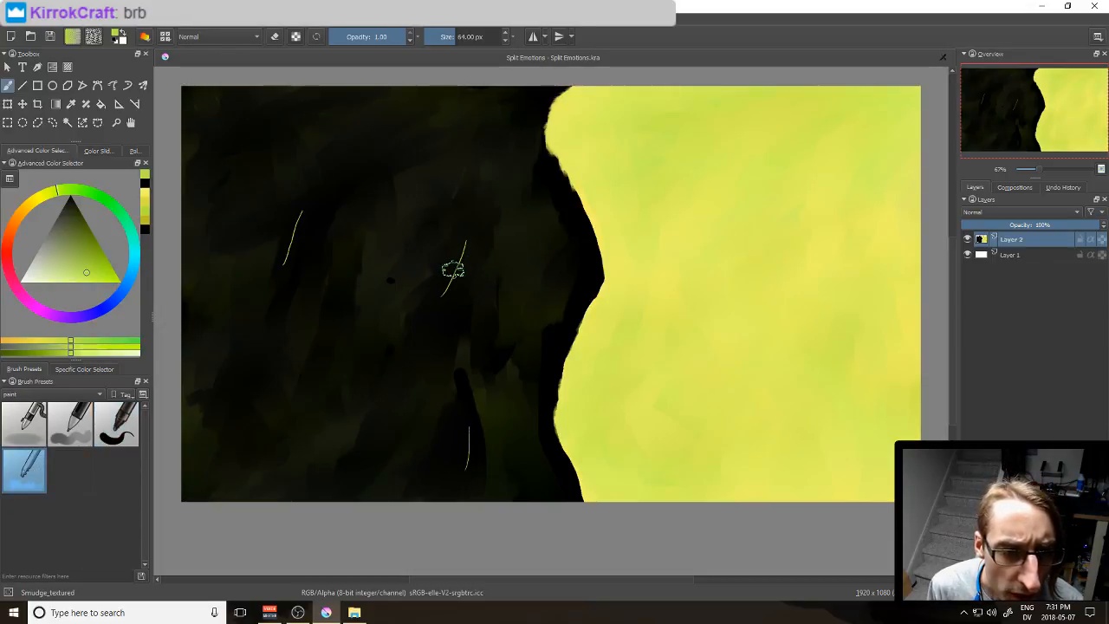
{"action": "mouse_move", "coordinate": [463, 244]}
{"action": "left_mouse_down"}
{"action": "mouse_move", "coordinate": [410, 343]}
{"action": "mouse_move", "coordinate": [449, 271]}
{"action": "mouse_move", "coordinate": [447, 305]}
{"action": "mouse_move", "coordinate": [420, 325]}
{"action": "left_mouse_up"}
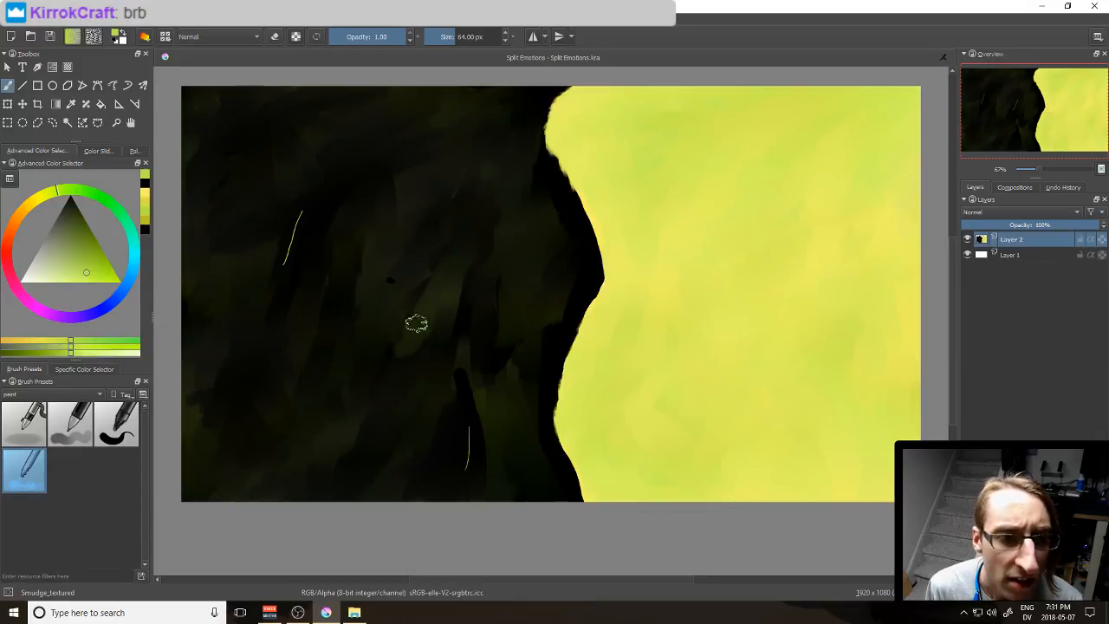
{"action": "mouse_move", "coordinate": [287, 242]}
{"action": "left_mouse_down"}
{"action": "mouse_move", "coordinate": [319, 194]}
{"action": "mouse_move", "coordinate": [285, 262]}
{"action": "left_mouse_up"}
Step: Reduce the smudge brush size to 13.92 px and undo the broad green smudges on the left accent line
{"action": "left_click_drag", "start_coordinate": [445, 36], "coordinate": [434, 54]}
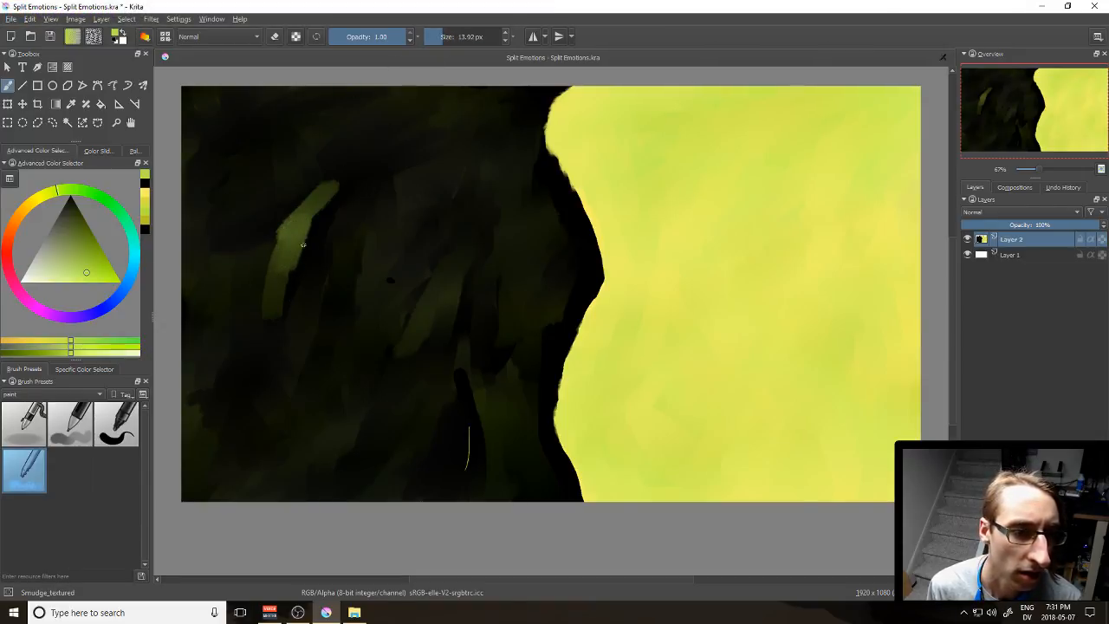
{"action": "key", "text": "ctrl+z"}
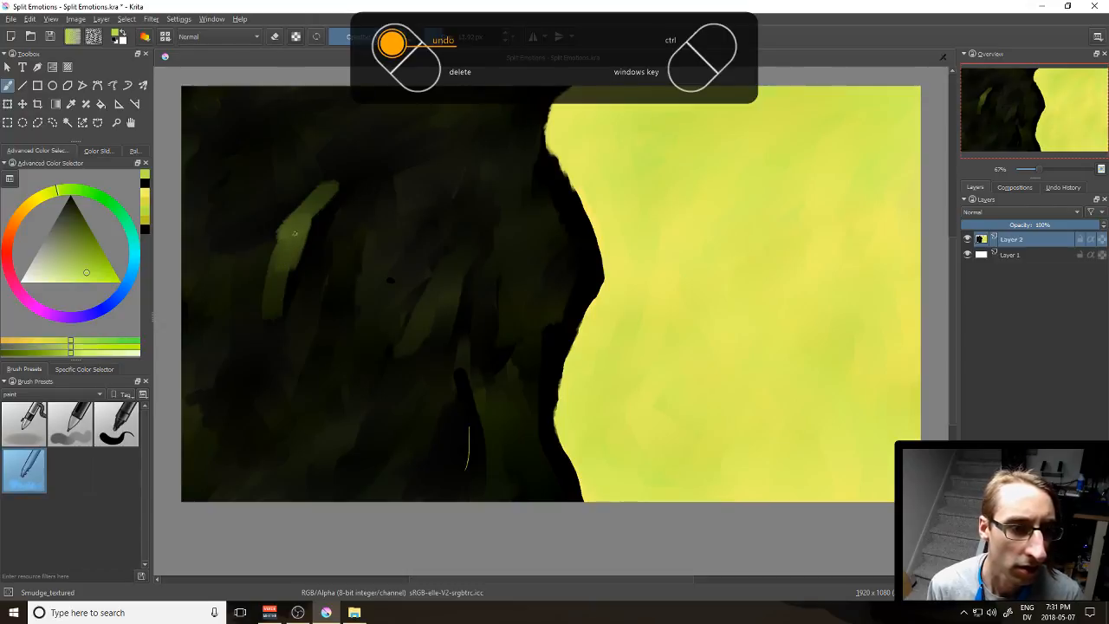
{"action": "key", "text": "ctrl+z"}
{"action": "key", "text": "ctrl+z"}
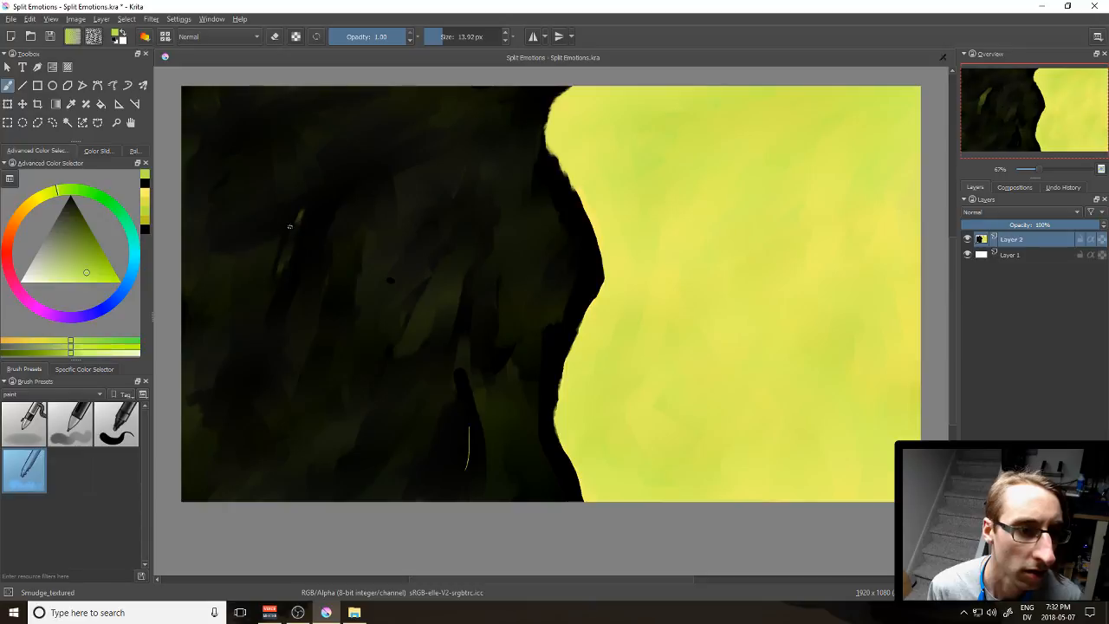
Step: Smudge the green accents on the dark area's left and the black stroke at lower middle with the 64 px Smudge_textured brush
{"action": "left_click", "coordinate": [75, 409]}
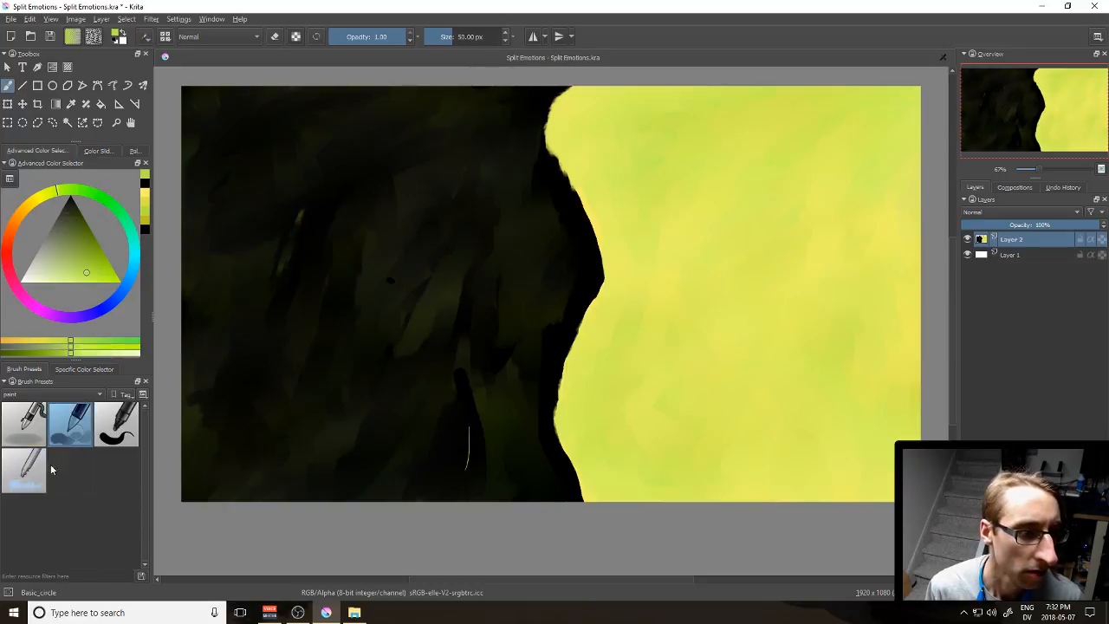
{"action": "left_click", "coordinate": [43, 461]}
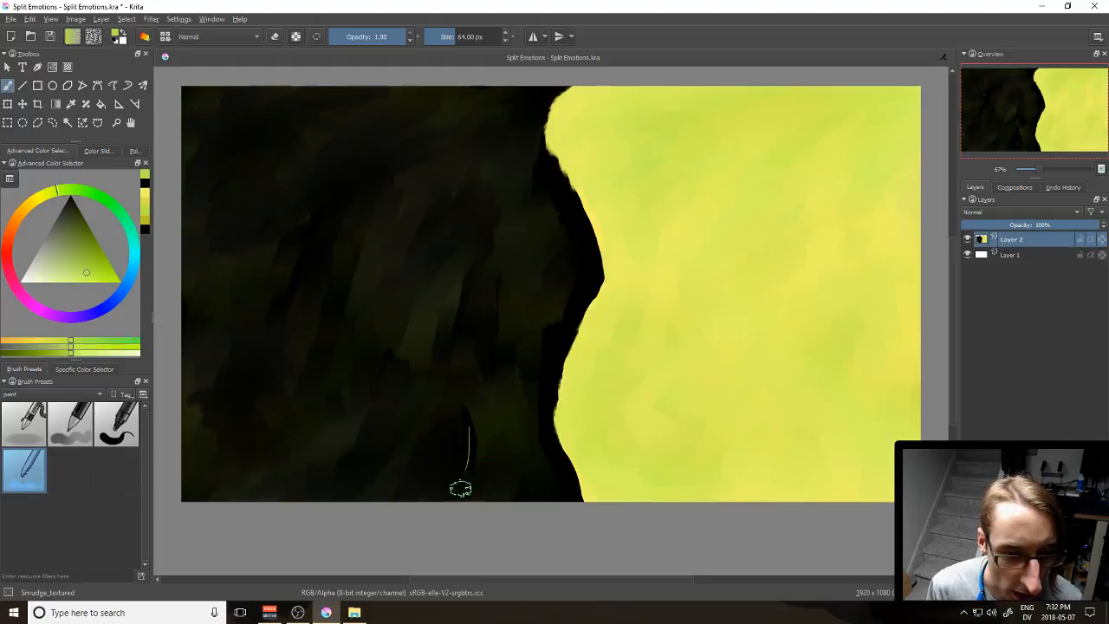
Step: Paint short black 50 px Fill_circle strokes on the dark area's lower right and smudge them with the 64 px Smudge_textured brush
{"action": "left_click", "coordinate": [115, 430]}
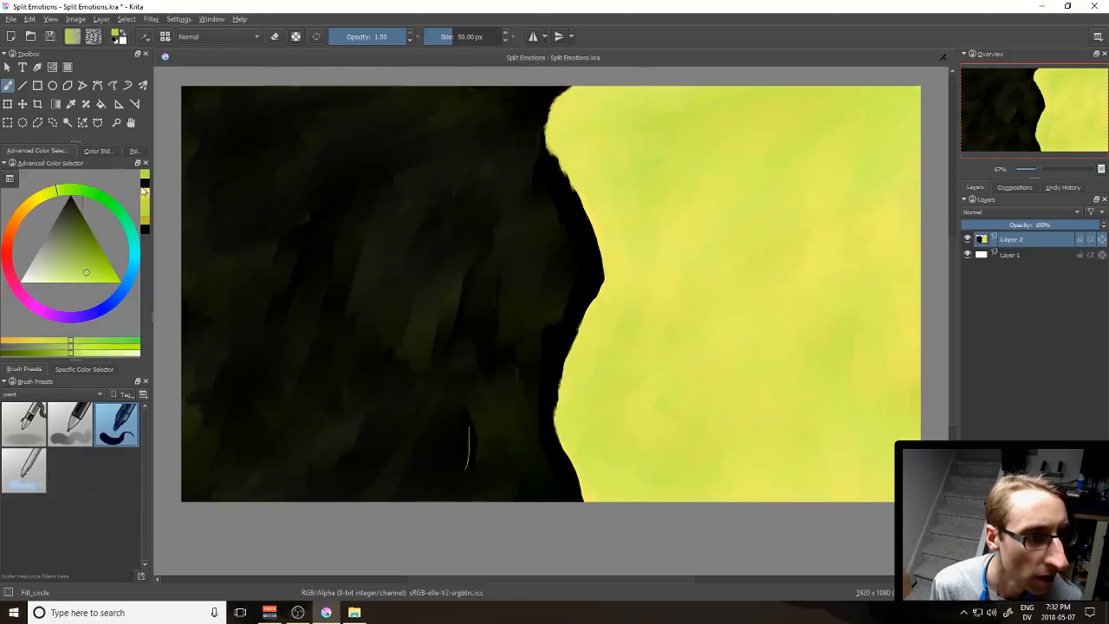
{"action": "key", "text": "d"}
{"action": "mouse_move", "coordinate": [512, 425]}
{"action": "left_mouse_down"}
{"action": "mouse_move", "coordinate": [513, 452]}
{"action": "mouse_move", "coordinate": [494, 401]}
{"action": "mouse_move", "coordinate": [490, 433]}
{"action": "left_mouse_up"}
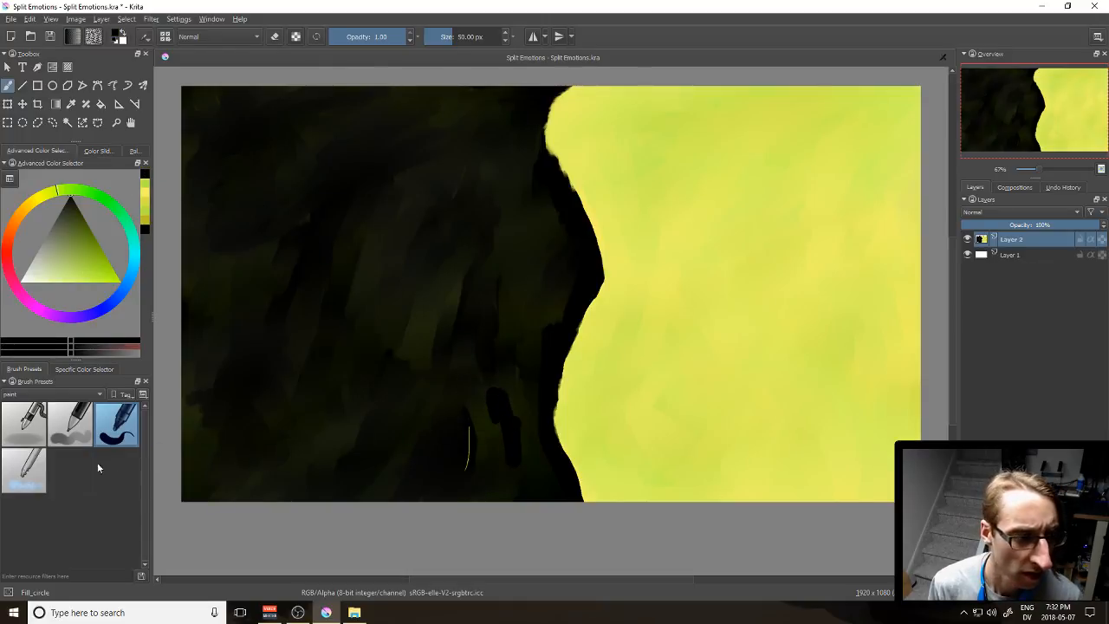
{"action": "left_click", "coordinate": [26, 472]}
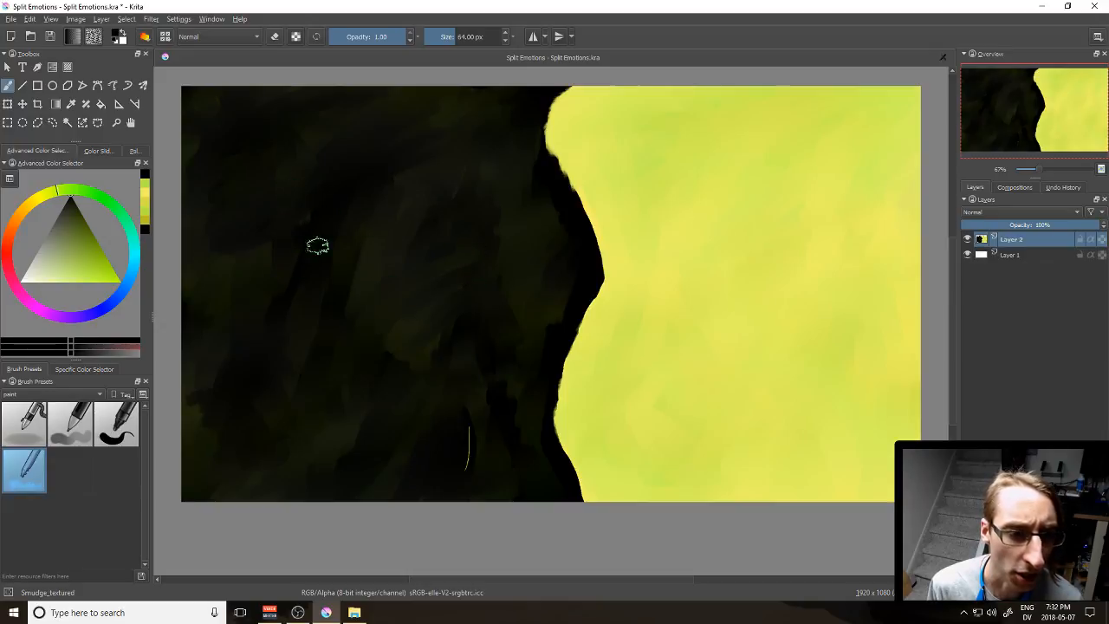
Step: Set the smudge brush size to 38.73 px and blend the thin light line at the dark area's lower middle into the black
{"action": "left_click_drag", "start_coordinate": [439, 37], "coordinate": [431, 40]}
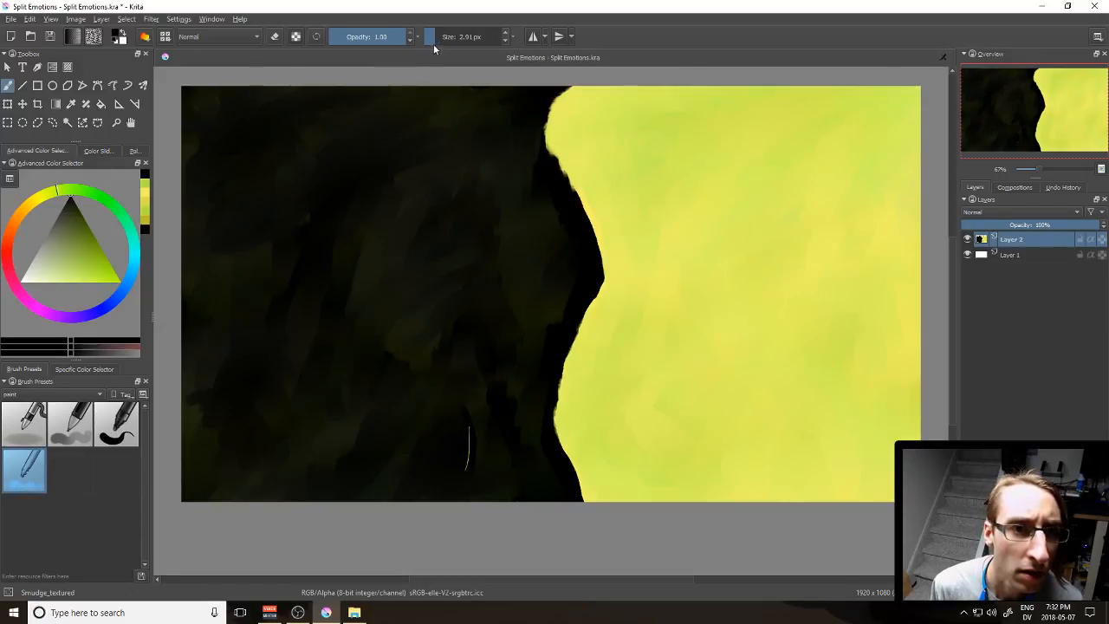
{"action": "left_click_drag", "start_coordinate": [442, 38], "coordinate": [447, 38]}
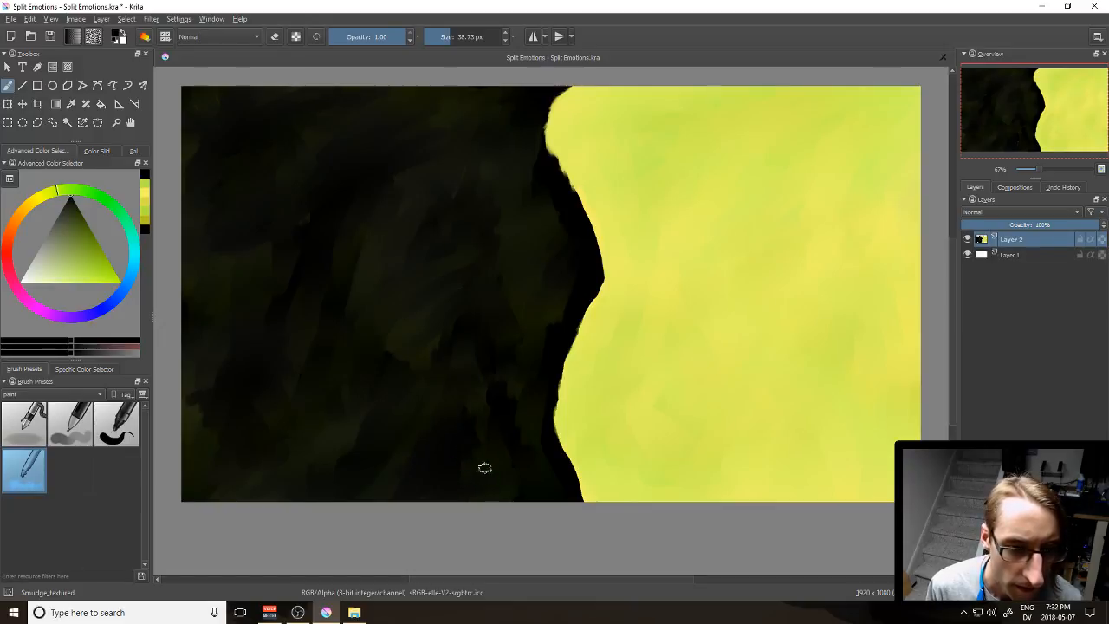
Step: Soften the streaks across the left and middle of the dark area with the Smudge_textured brush at 64 px
{"action": "left_click", "coordinate": [28, 464]}
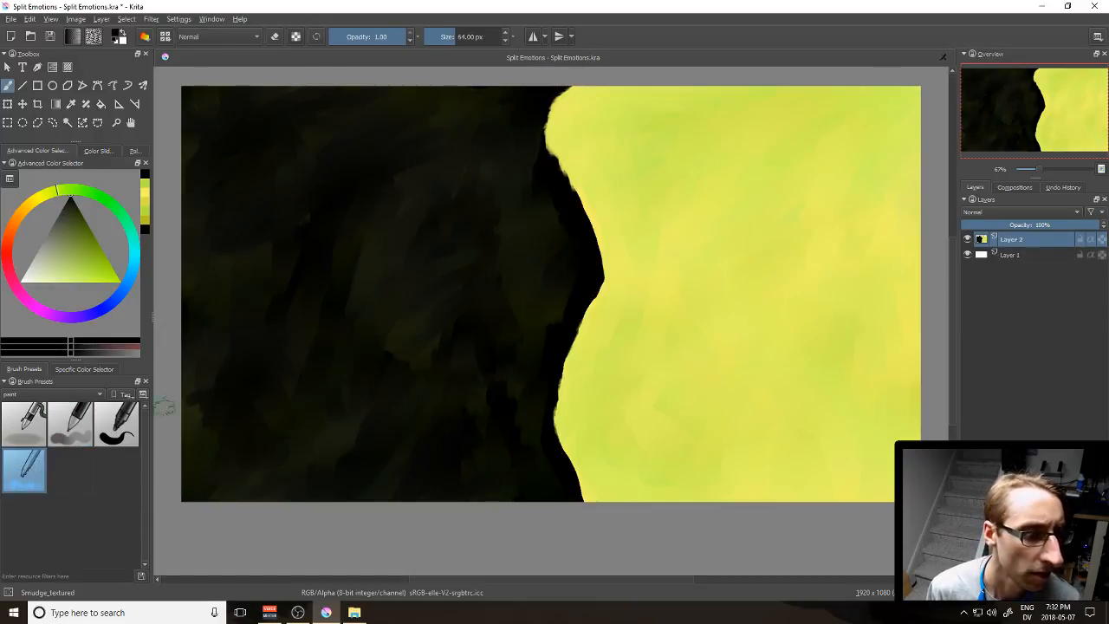
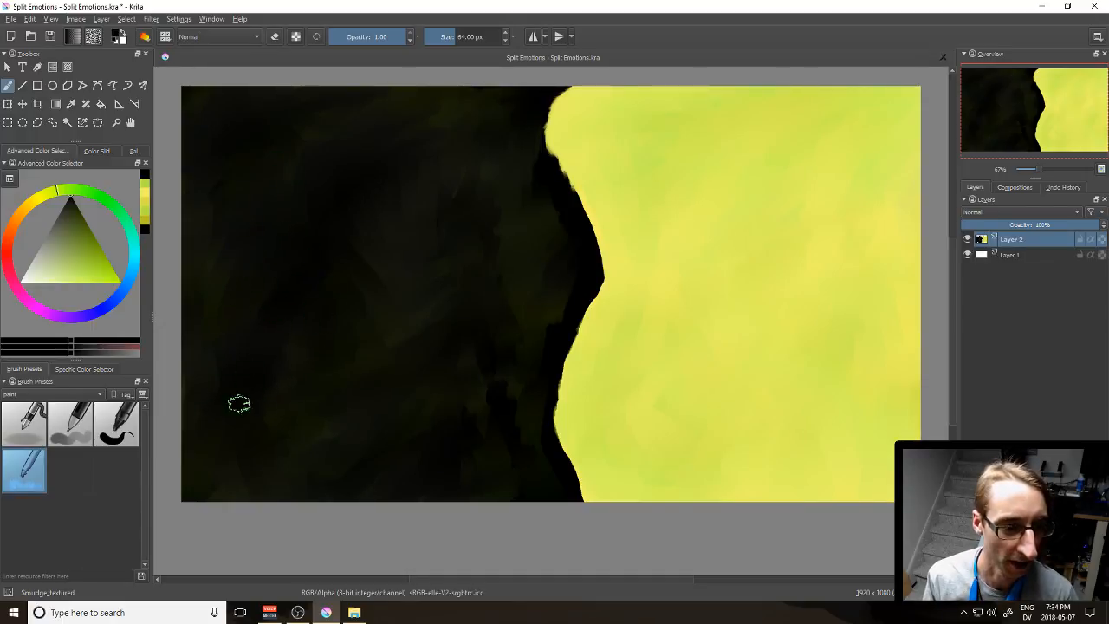
{"action": "scroll", "coordinate": [221, 292], "scroll_direction": "down", "scroll_amount": 1}
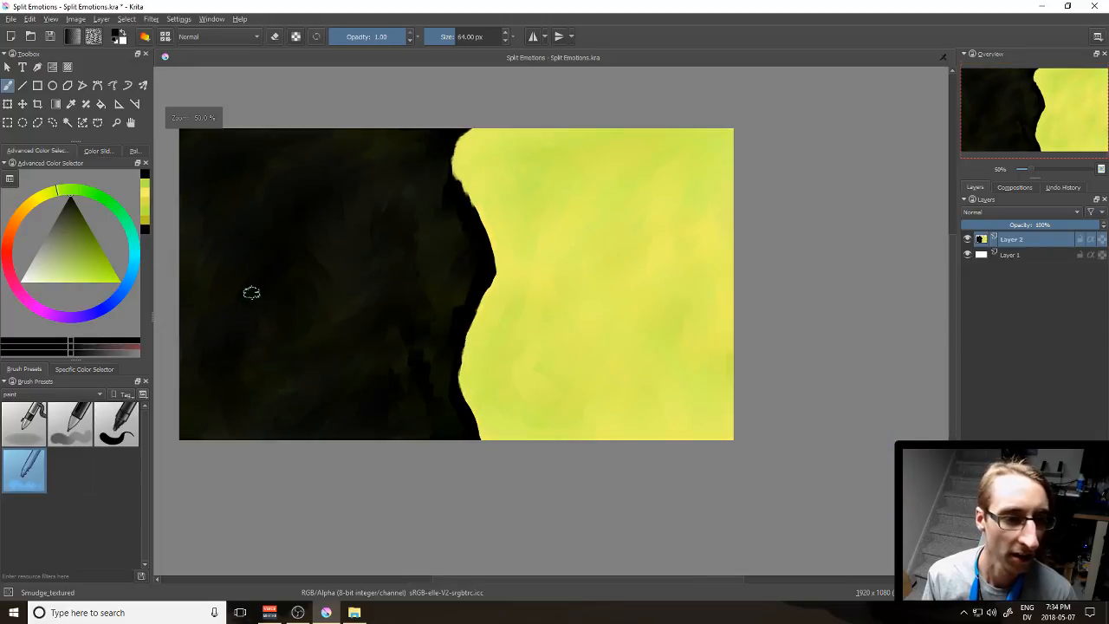
{"action": "key", "text": "x"}
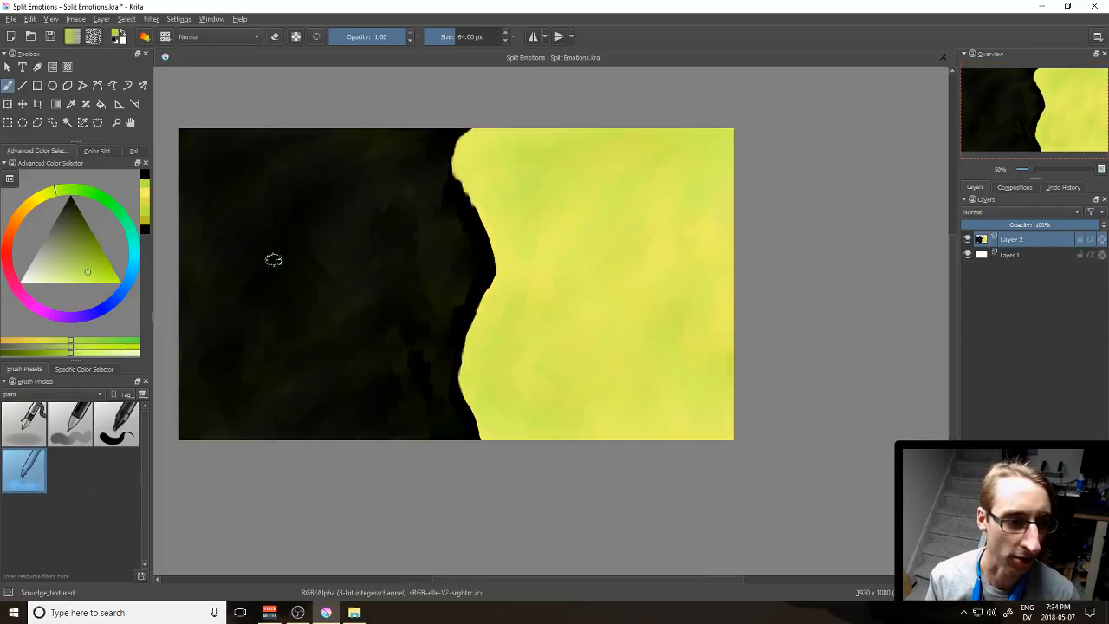
{"action": "left_click_drag", "start_coordinate": [249, 291], "coordinate": [260, 345]}
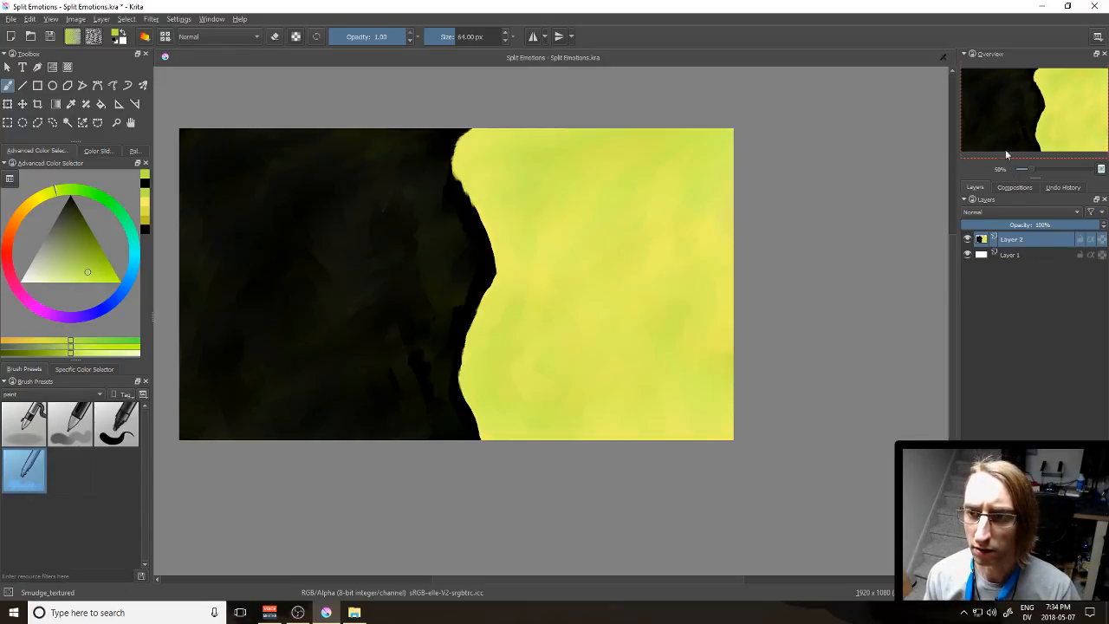
Step: Smudge the hard-edged black and green patches in the dark area beside the split into a smooth, muted texture
{"action": "left_click_drag", "start_coordinate": [1036, 172], "coordinate": [1040, 172]}
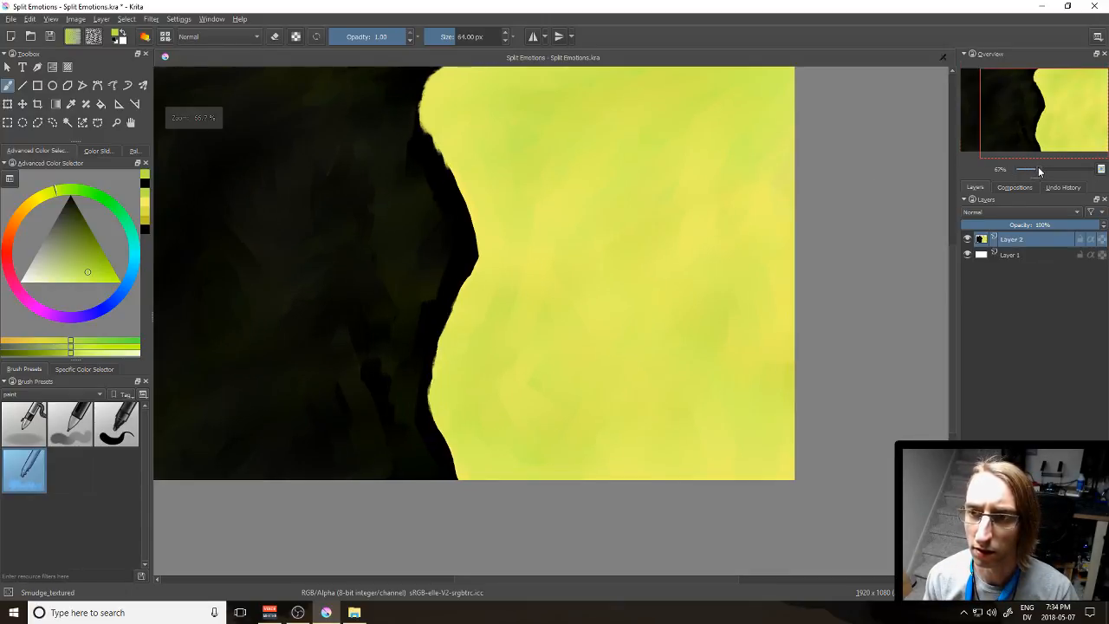
{"action": "left_click_drag", "start_coordinate": [470, 243], "coordinate": [655, 315]}
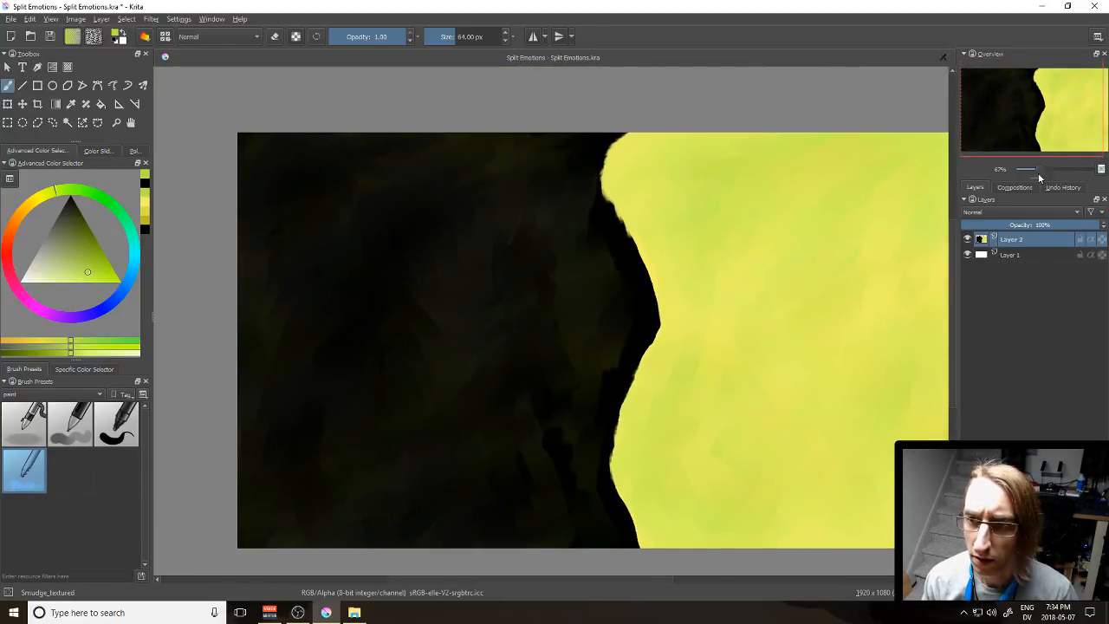
{"action": "left_click_drag", "start_coordinate": [1038, 174], "coordinate": [1044, 173]}
{"action": "left_click_drag", "start_coordinate": [396, 237], "coordinate": [675, 253]}
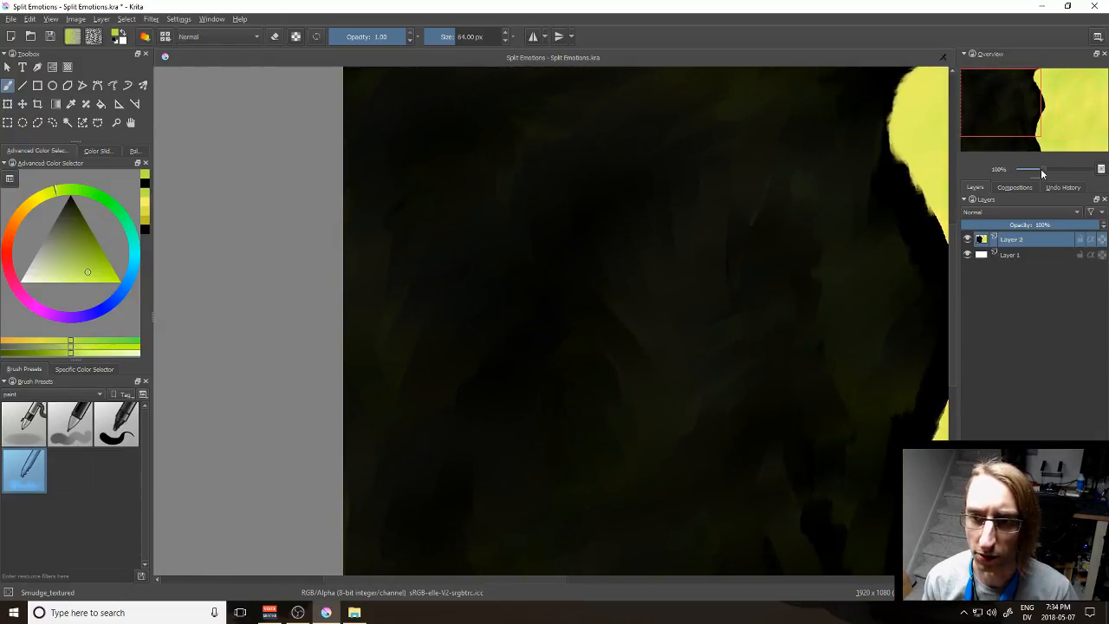
{"action": "left_click_drag", "start_coordinate": [1042, 170], "coordinate": [1038, 171]}
{"action": "left_click_drag", "start_coordinate": [557, 149], "coordinate": [444, 78]}
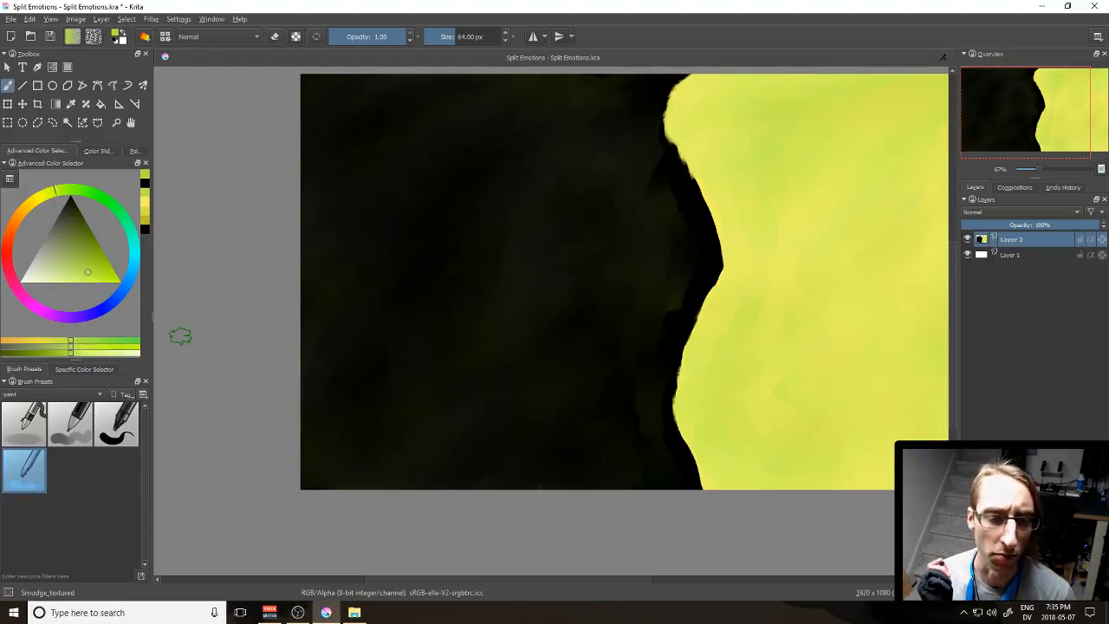
{"action": "left_click_drag", "start_coordinate": [611, 351], "coordinate": [494, 358]}
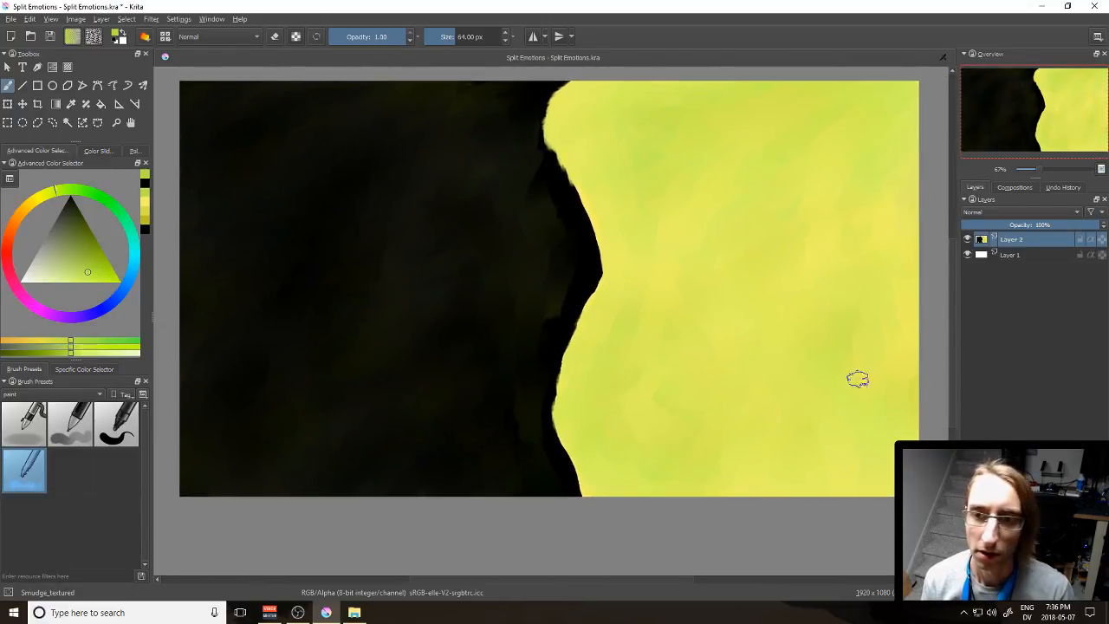
Step: Rename the painted two-tone layer as Main Colours
{"action": "double_click", "coordinate": [1011, 240]}
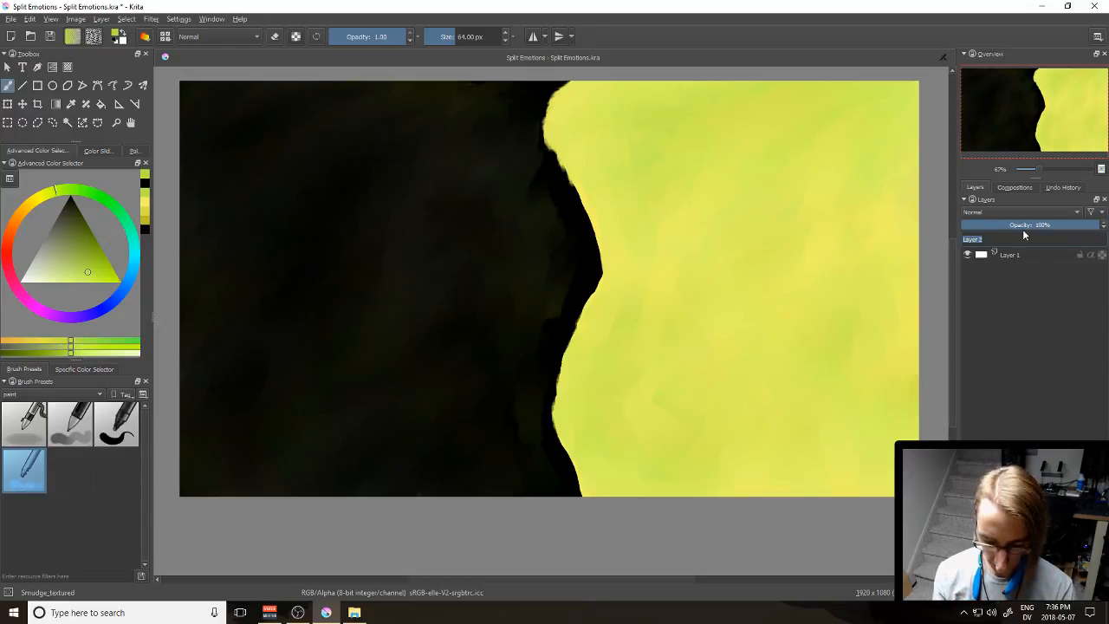
{"action": "type", "text": "L"}
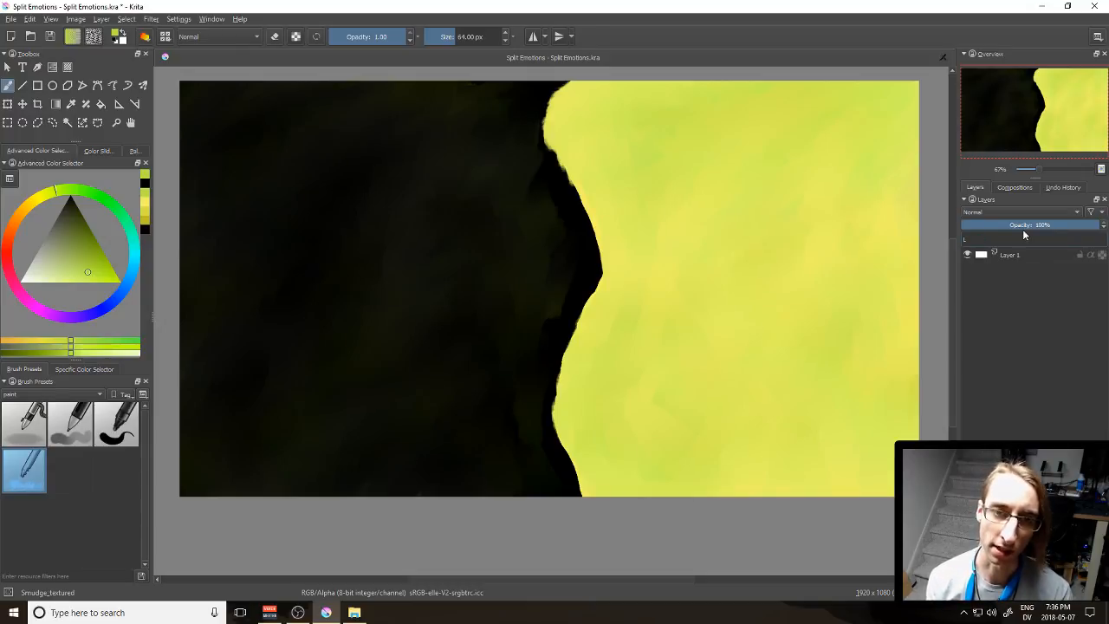
{"action": "key", "text": "BackSpace"}
{"action": "type", "text": "Co"}
{"action": "key", "text": "BackSpace"}
{"action": "key", "text": "BackSpace"}
{"action": "type", "text": "Main"}
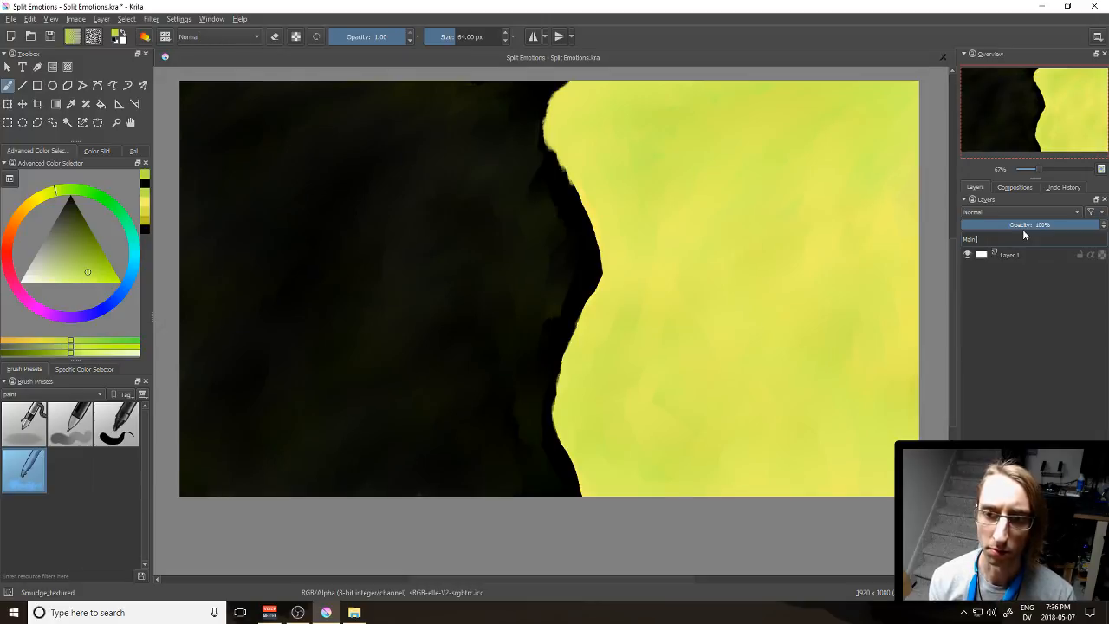
{"action": "type", "text": " Colours"}
{"action": "key", "text": "Return"}
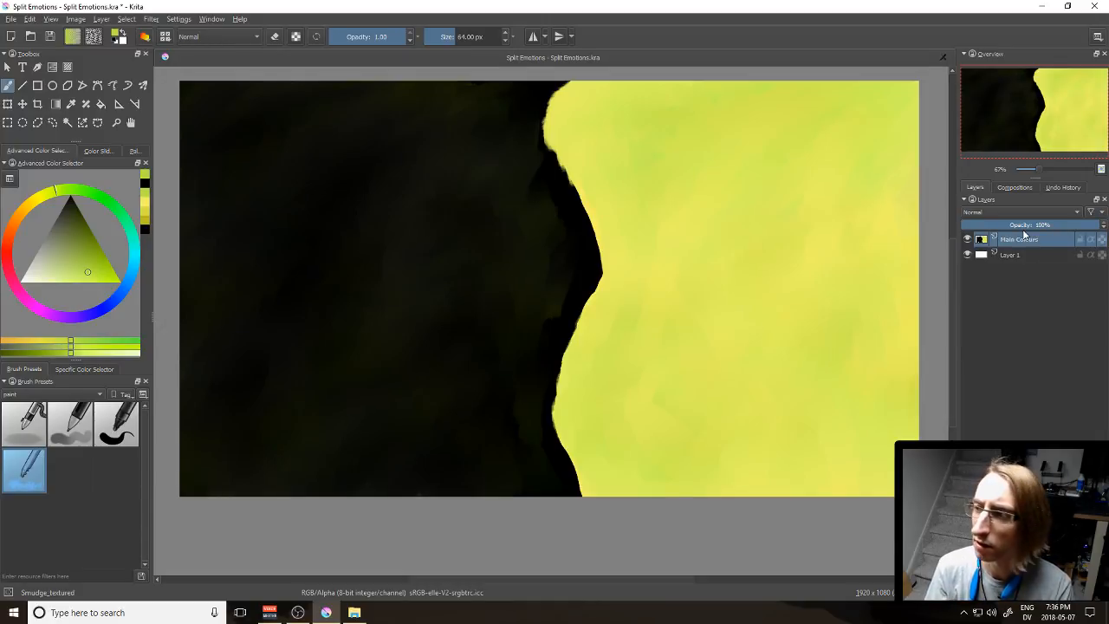
Step: Rename the white bottom layer as Backing and make the Main Colours layer active again
{"action": "double_click", "coordinate": [1013, 254]}
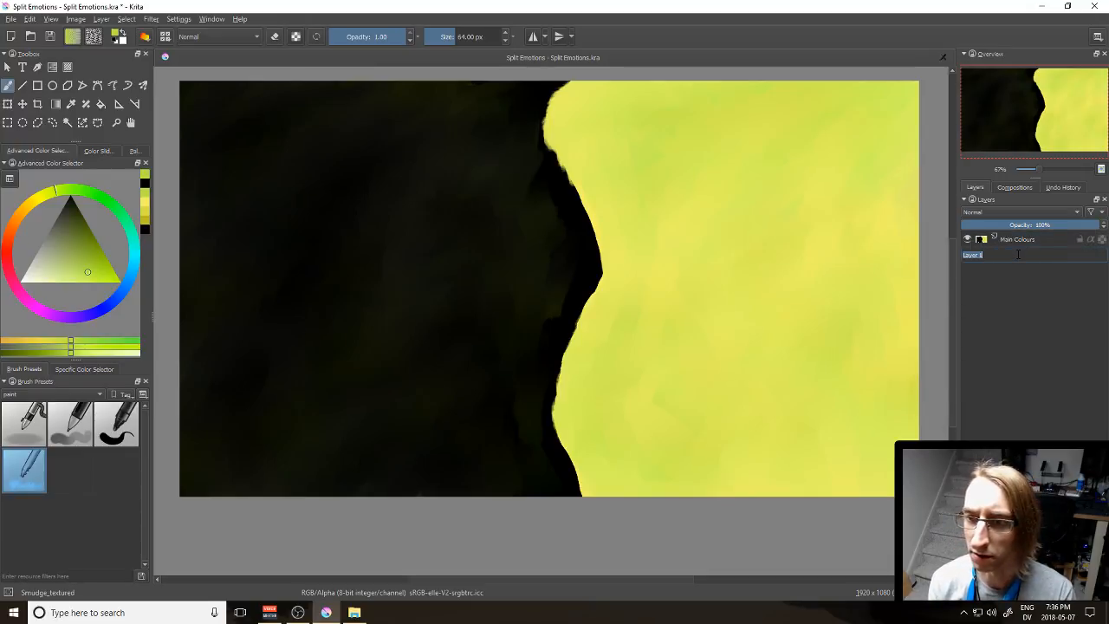
{"action": "type", "text": "Backing"}
{"action": "key", "text": "Return"}
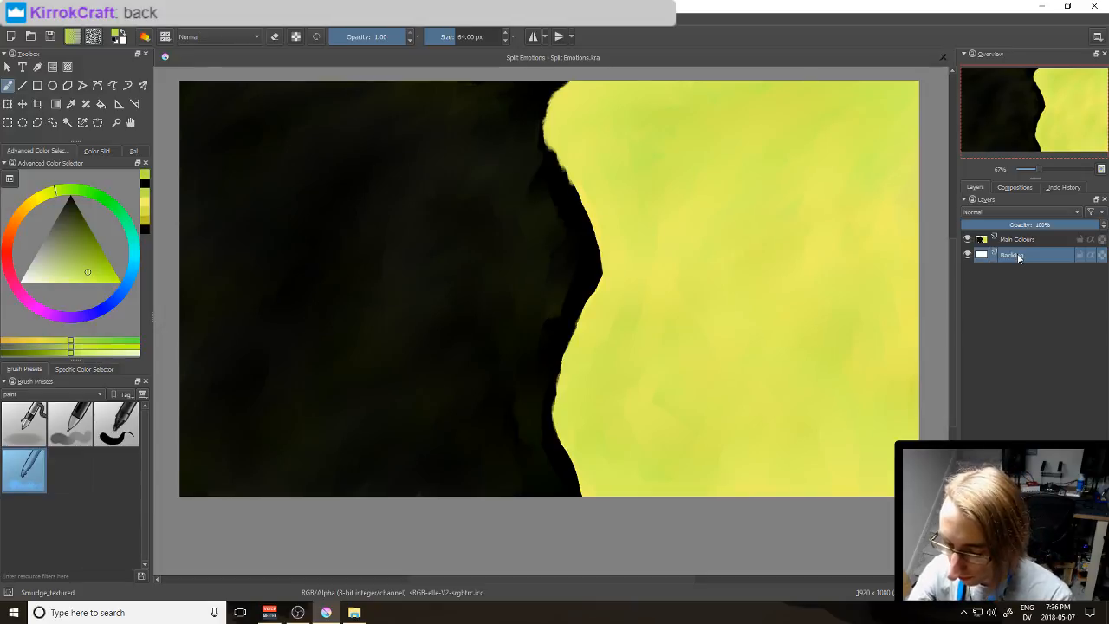
{"action": "mouse_move", "coordinate": [1019, 257]}
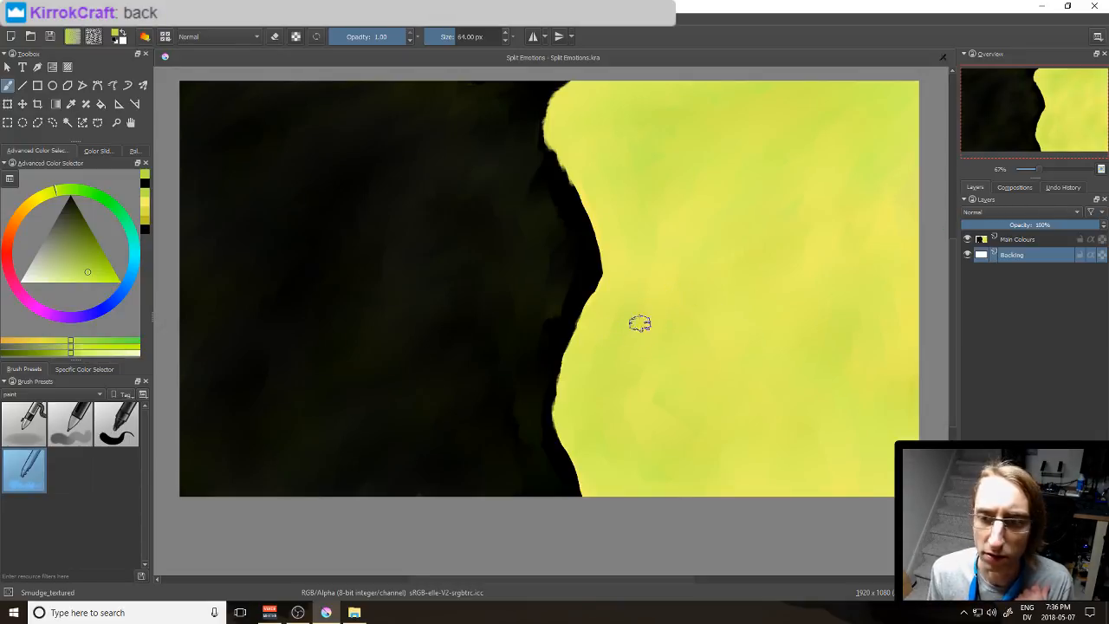
{"action": "left_click", "coordinate": [1044, 240]}
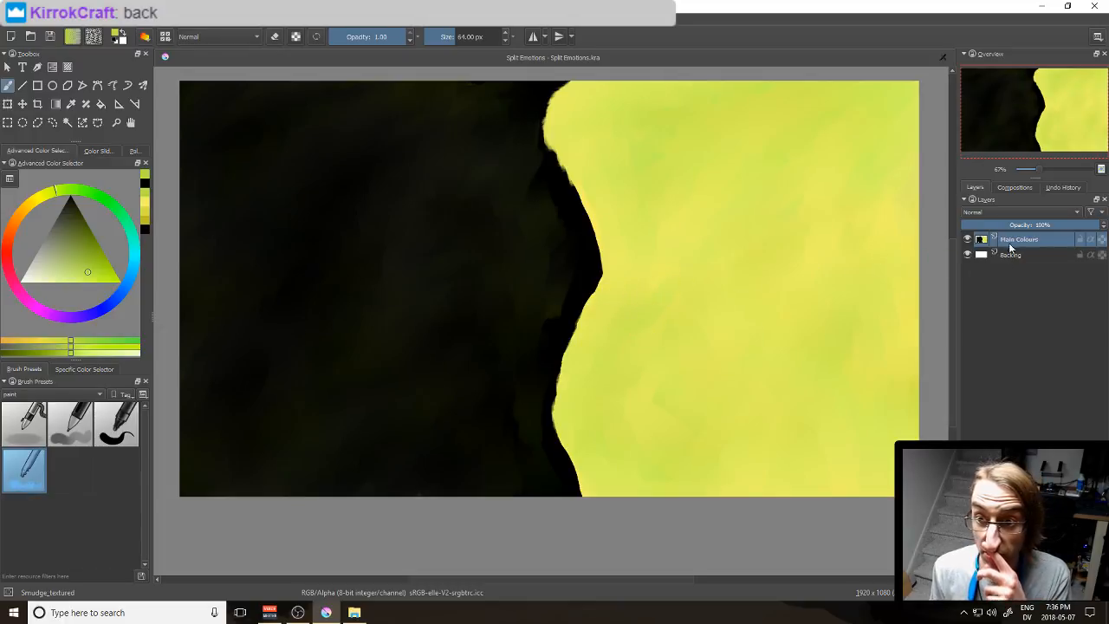
Step: Toggle the visibility of the Main Colours and Backing layers to check what each contains
{"action": "left_click", "coordinate": [968, 241]}
{"action": "left_click", "coordinate": [968, 241]}
{"action": "left_click", "coordinate": [968, 241]}
{"action": "left_click", "coordinate": [968, 241]}
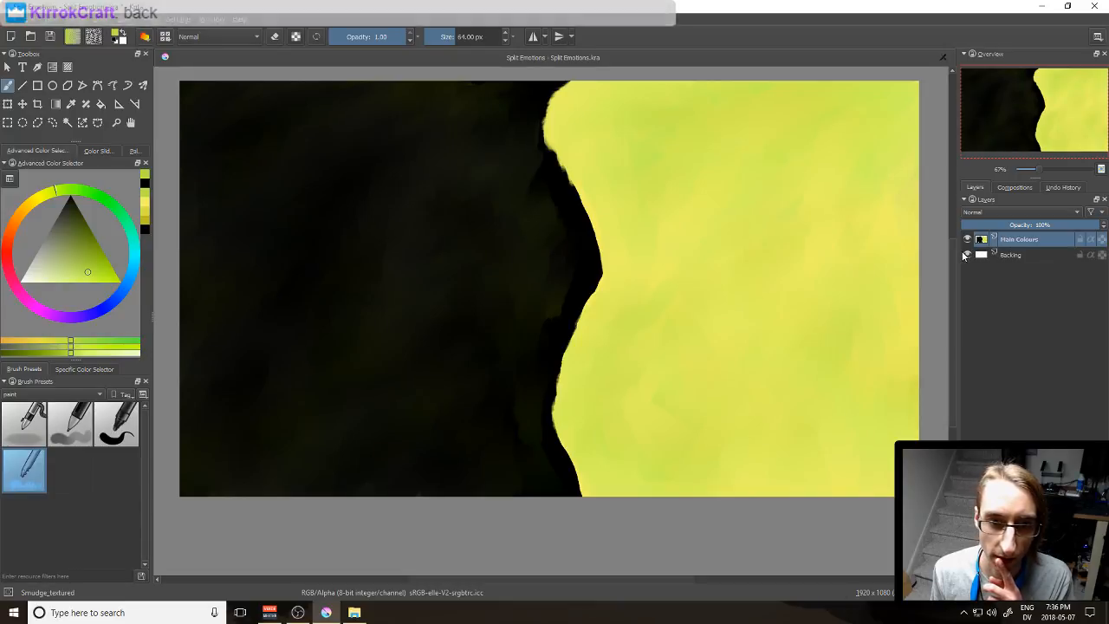
{"action": "left_click", "coordinate": [968, 254]}
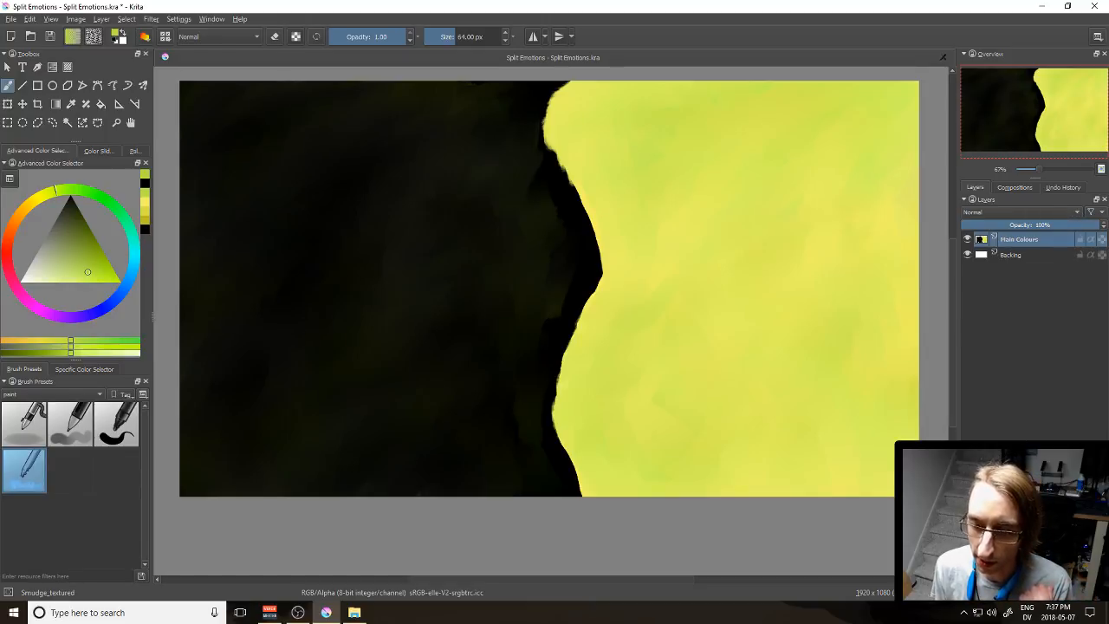
Step: Add a new paint layer above Main Colours and name it Split
{"action": "key", "text": "Insert"}
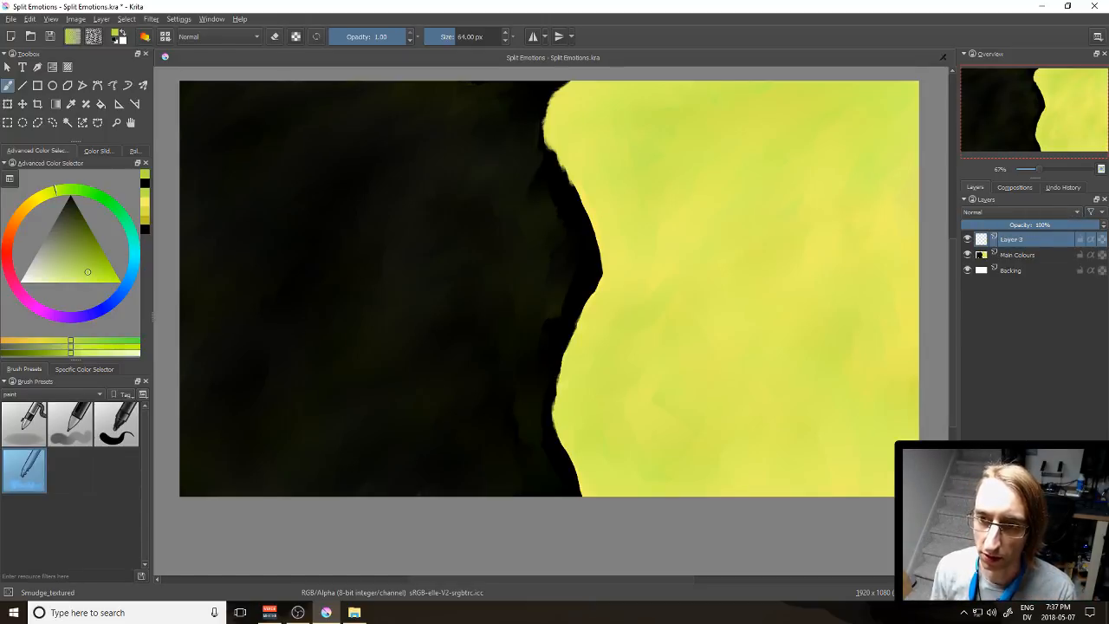
{"action": "double_click", "coordinate": [1026, 241]}
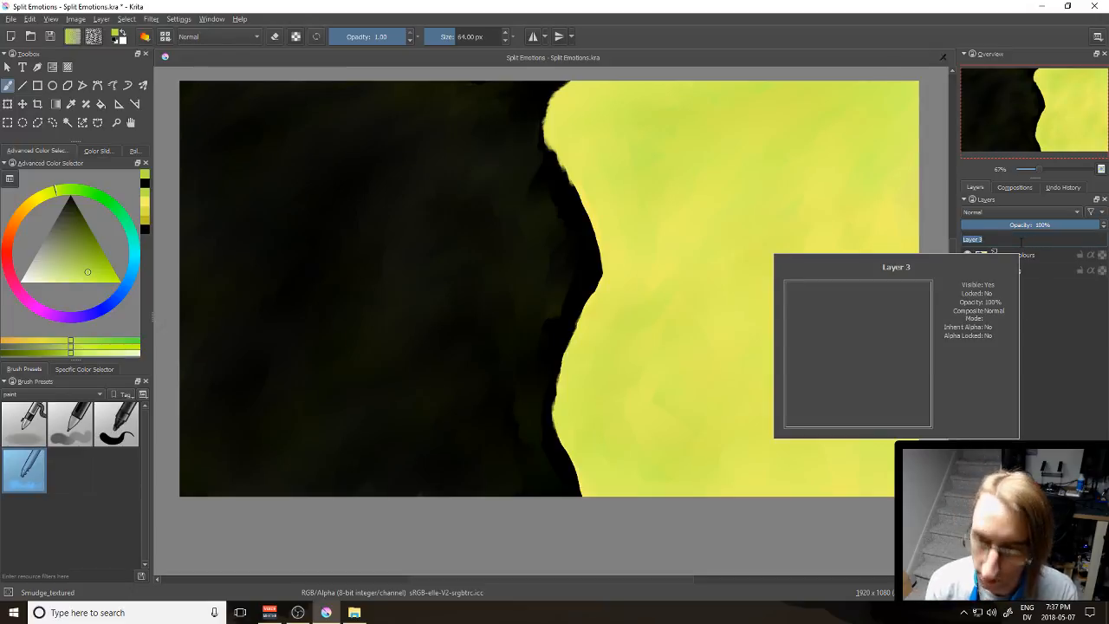
{"action": "type", "text": "Split"}
{"action": "key", "text": "Return"}
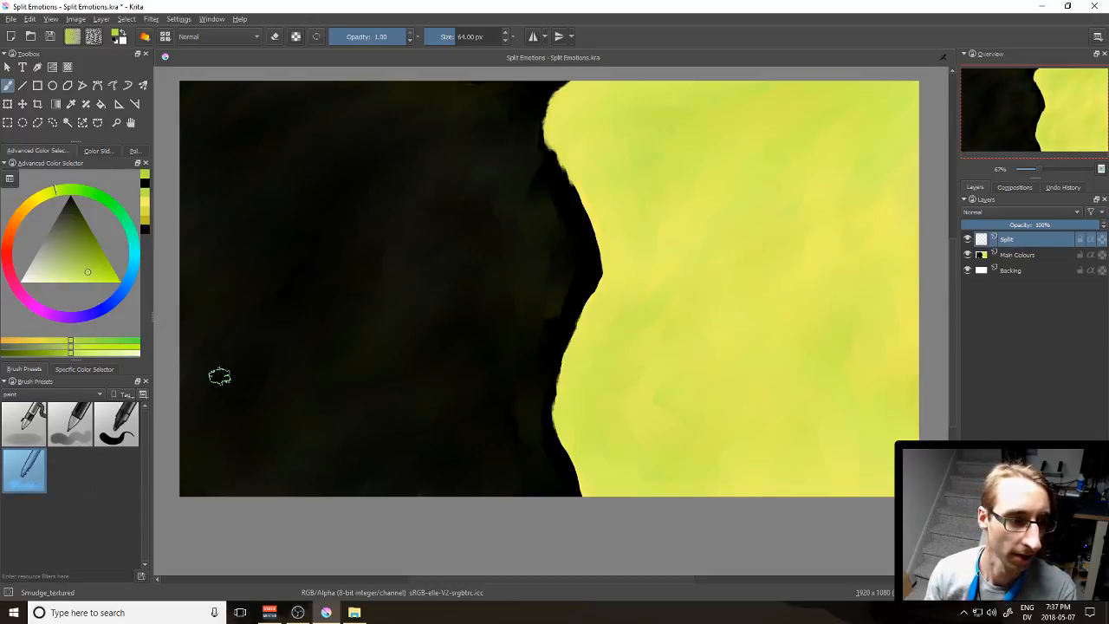
Step: Set up the Fill_circle brush with black as the painting colour and a brush size of about 111 px
{"action": "left_click", "coordinate": [116, 425]}
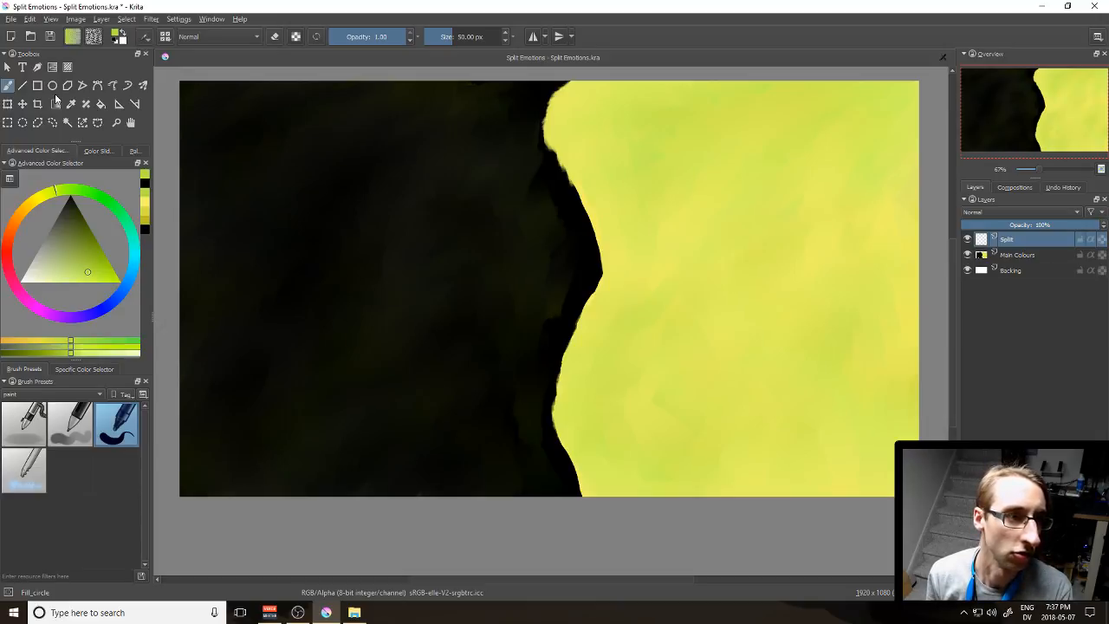
{"action": "left_click_drag", "start_coordinate": [144, 228], "coordinate": [148, 229]}
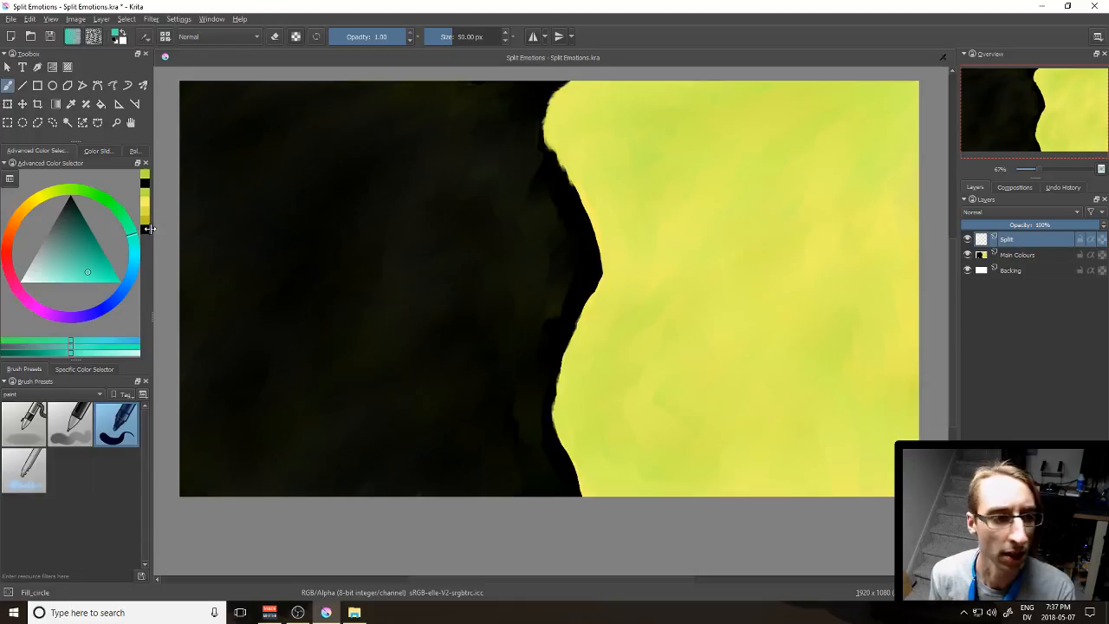
{"action": "left_click", "coordinate": [144, 229]}
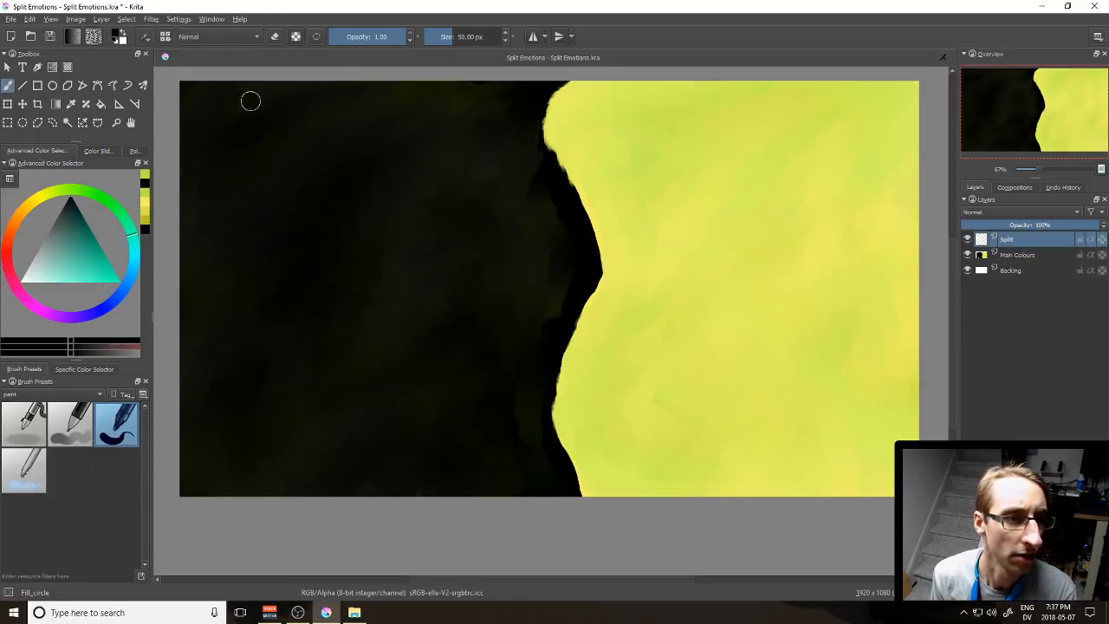
{"action": "left_click", "coordinate": [461, 40]}
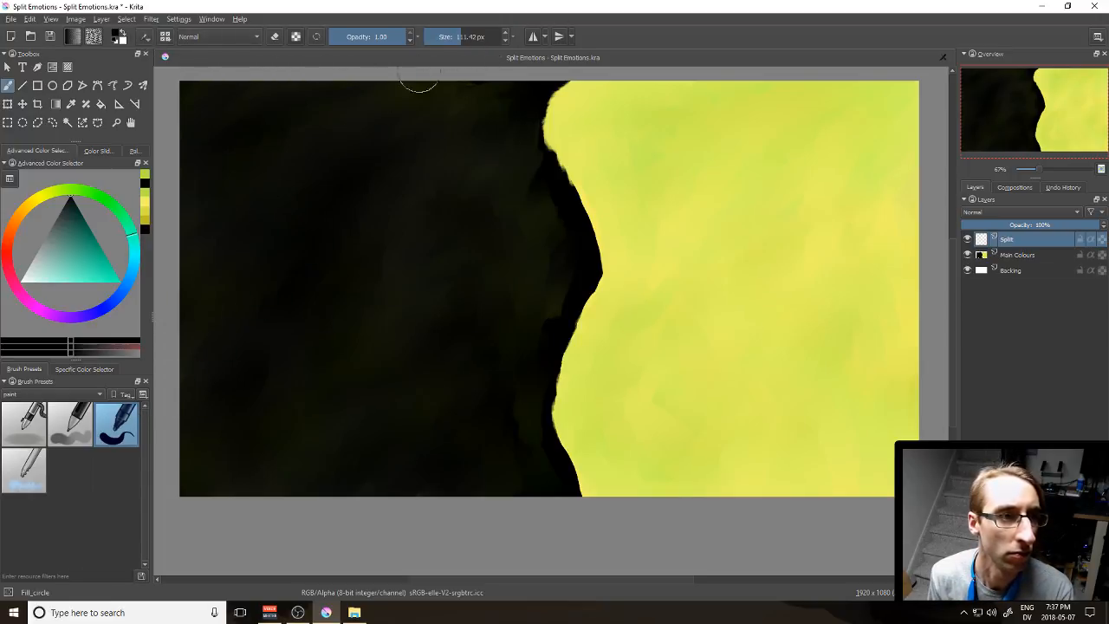
{"action": "left_click_drag", "start_coordinate": [564, 84], "coordinate": [539, 120]}
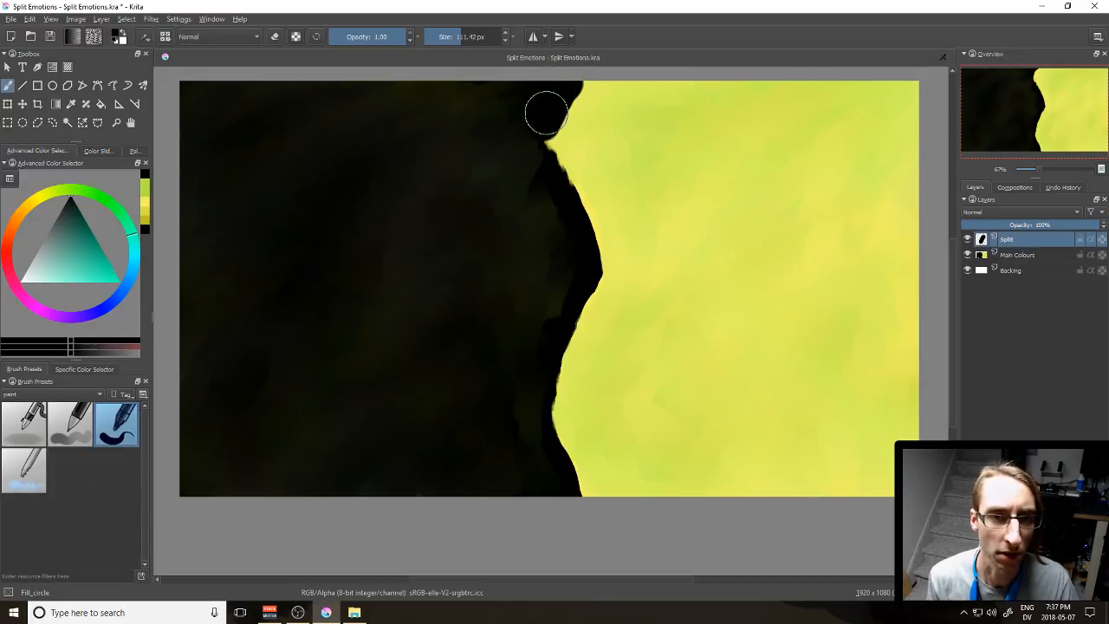
{"action": "key", "text": "ctrl+z"}
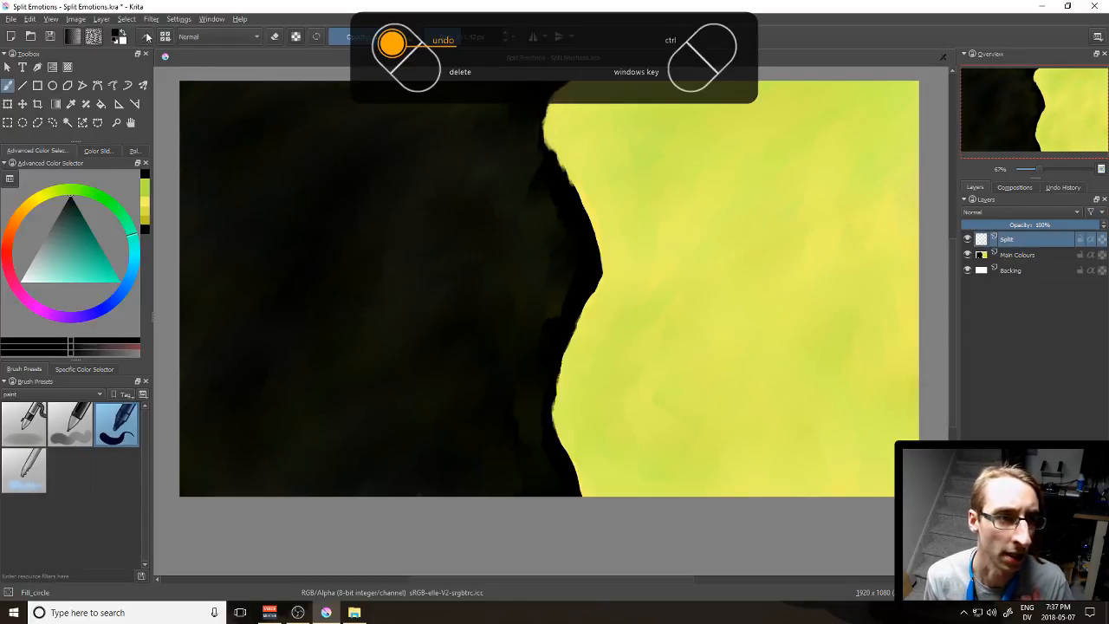
{"action": "key", "text": "v"}
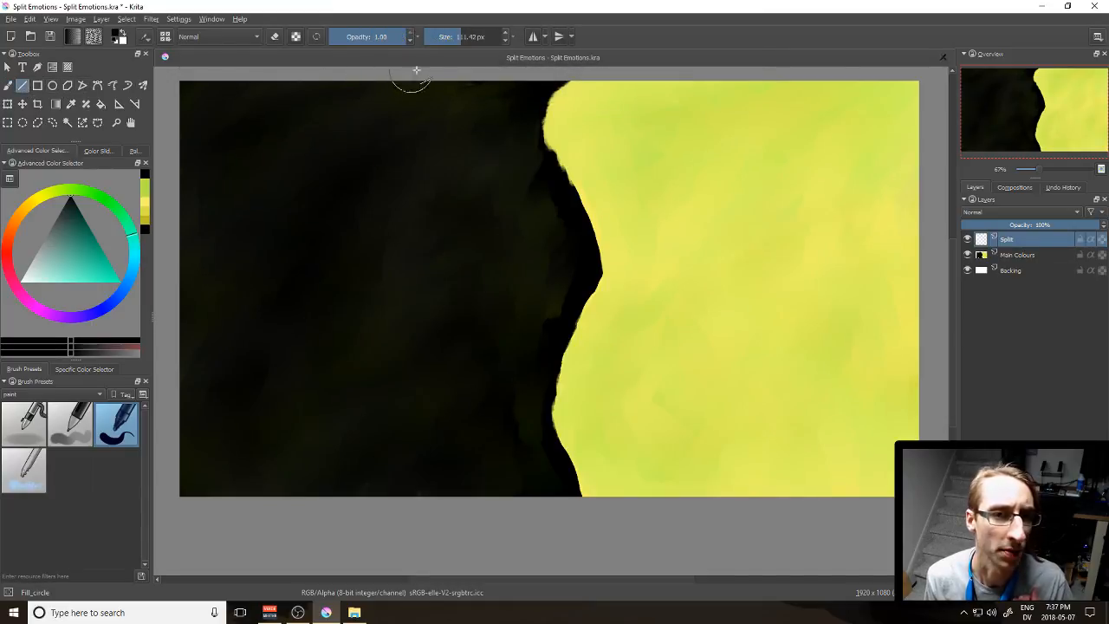
{"action": "mouse_move", "coordinate": [543, 105]}
{"action": "left_mouse_down"}
{"action": "mouse_move", "coordinate": [564, 98]}
{"action": "mouse_move", "coordinate": [541, 124]}
{"action": "left_mouse_up"}
{"action": "key", "text": "ctrl+z"}
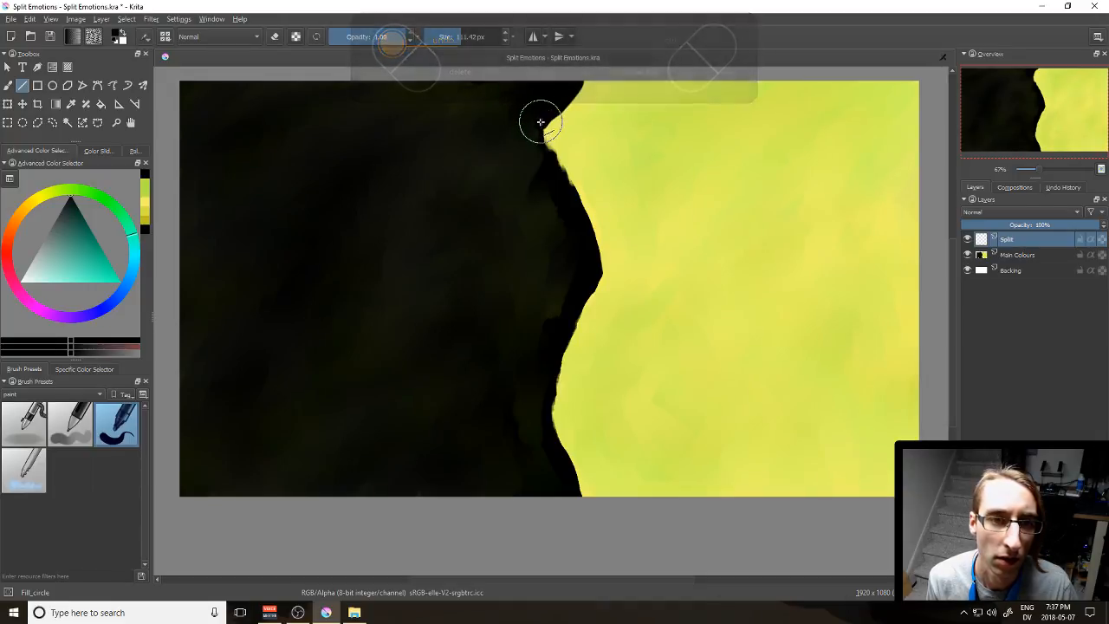
{"action": "key", "text": "ctrl+z"}
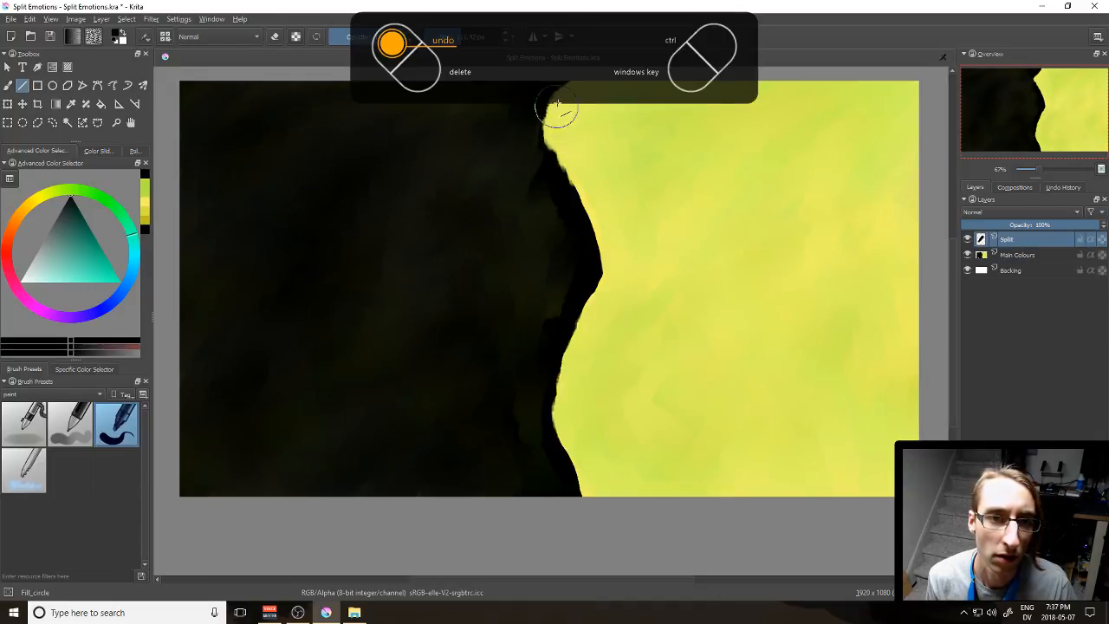
{"action": "left_click_drag", "start_coordinate": [695, 130], "coordinate": [714, 285]}
{"action": "mouse_move", "coordinate": [773, 173]}
{"action": "left_mouse_down"}
{"action": "mouse_move", "coordinate": [766, 270]}
{"action": "mouse_move", "coordinate": [809, 376]}
{"action": "left_mouse_up"}
{"action": "key", "text": "ctrl+z"}
{"action": "key", "text": "ctrl+z"}
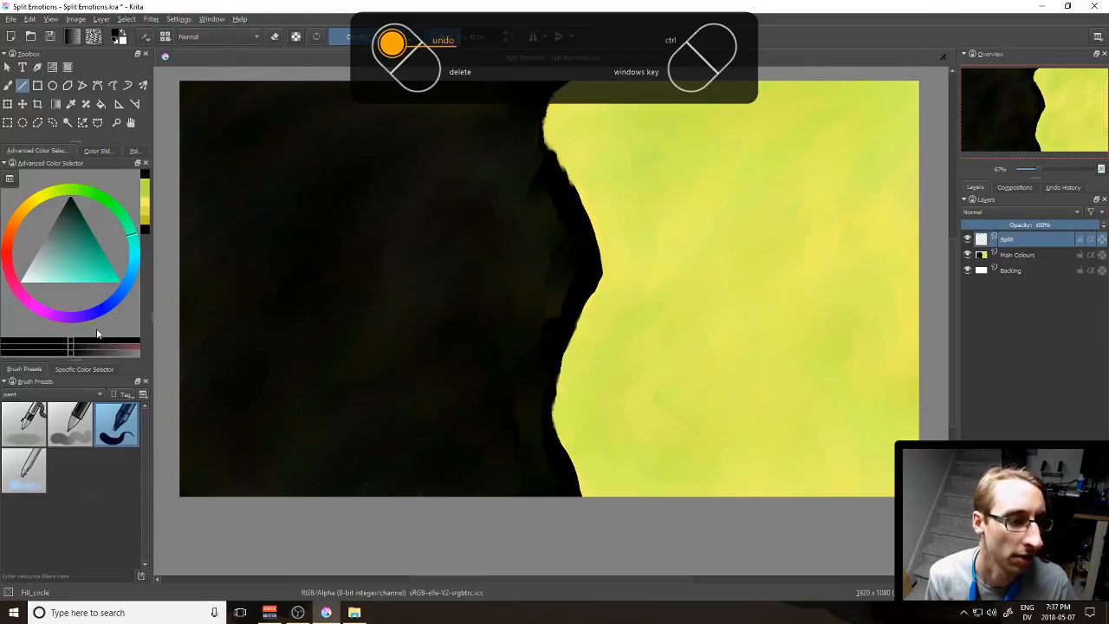
Step: Paint a wavy black divider freehand on the Split layer, following the dark and yellow boundary from the canvas's upper to lower edge
{"action": "left_click", "coordinate": [8, 84]}
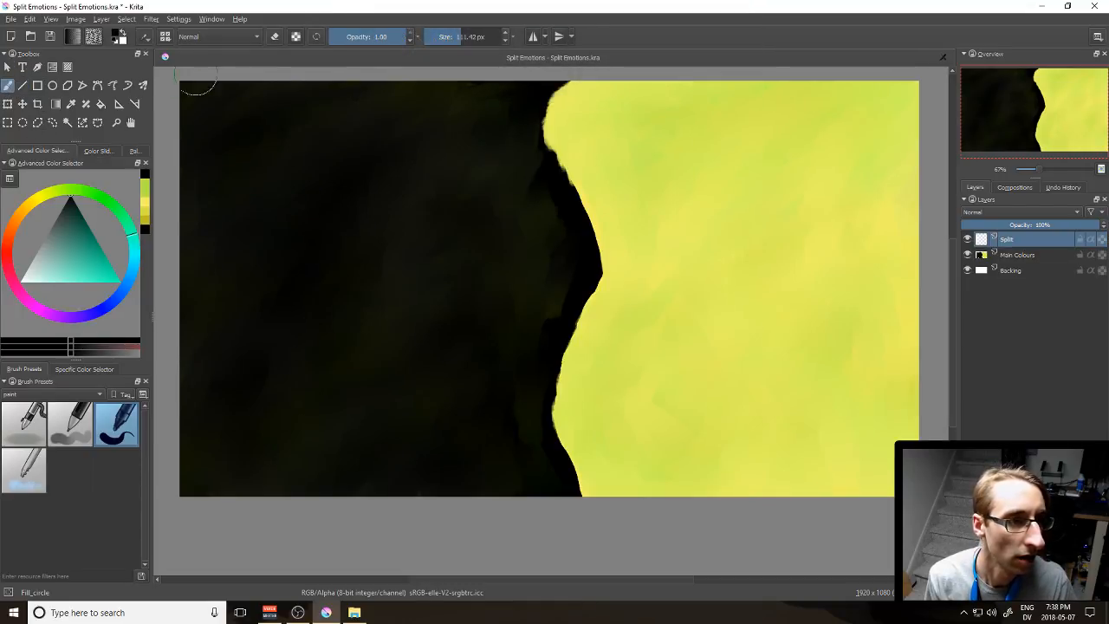
{"action": "mouse_move", "coordinate": [576, 87]}
{"action": "left_mouse_down"}
{"action": "mouse_move", "coordinate": [547, 135]}
{"action": "mouse_move", "coordinate": [608, 262]}
{"action": "mouse_move", "coordinate": [564, 347]}
{"action": "mouse_move", "coordinate": [550, 415]}
{"action": "mouse_move", "coordinate": [563, 471]}
{"action": "mouse_move", "coordinate": [586, 504]}
{"action": "mouse_move", "coordinate": [544, 479]}
{"action": "left_mouse_up"}
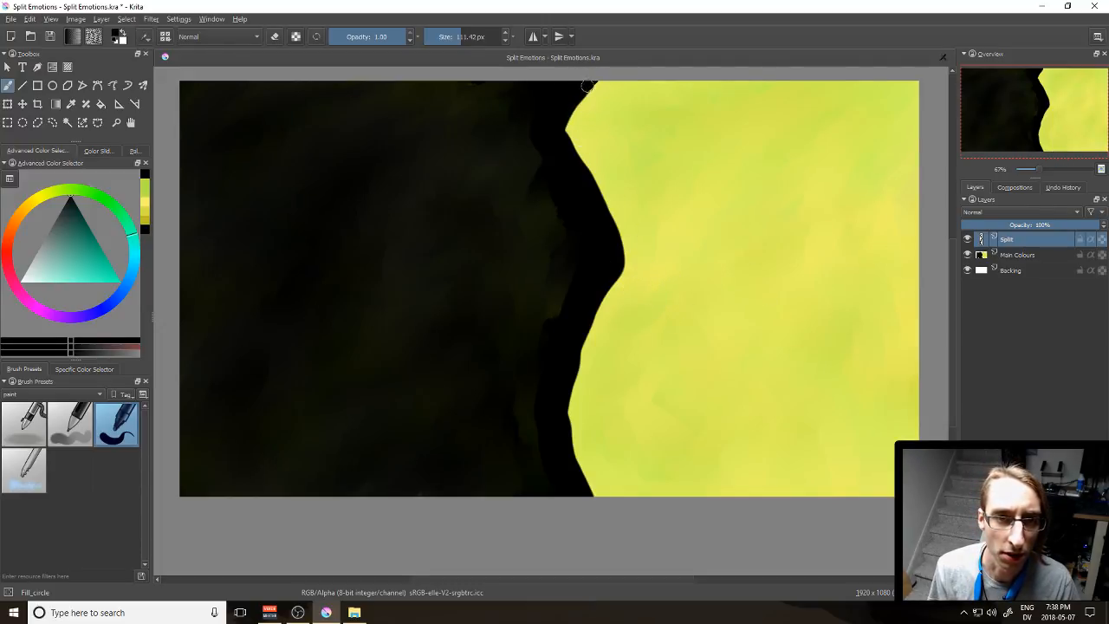
{"action": "key", "text": "ctrl+z"}
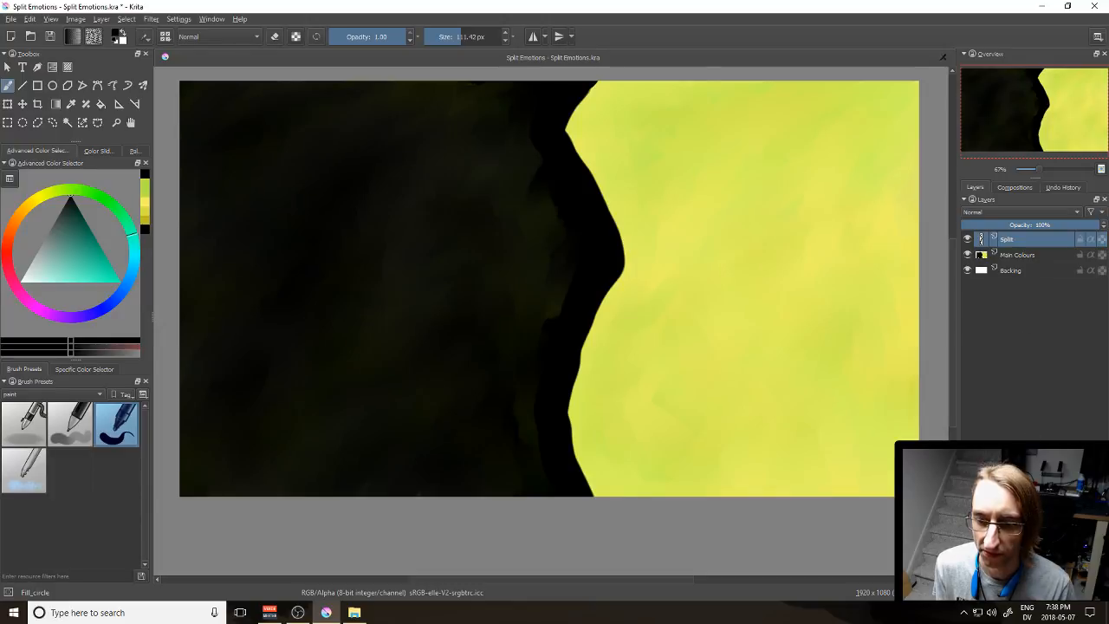
Step: Add a new paint layer above Split and name it Guitars
{"action": "key", "text": "Insert"}
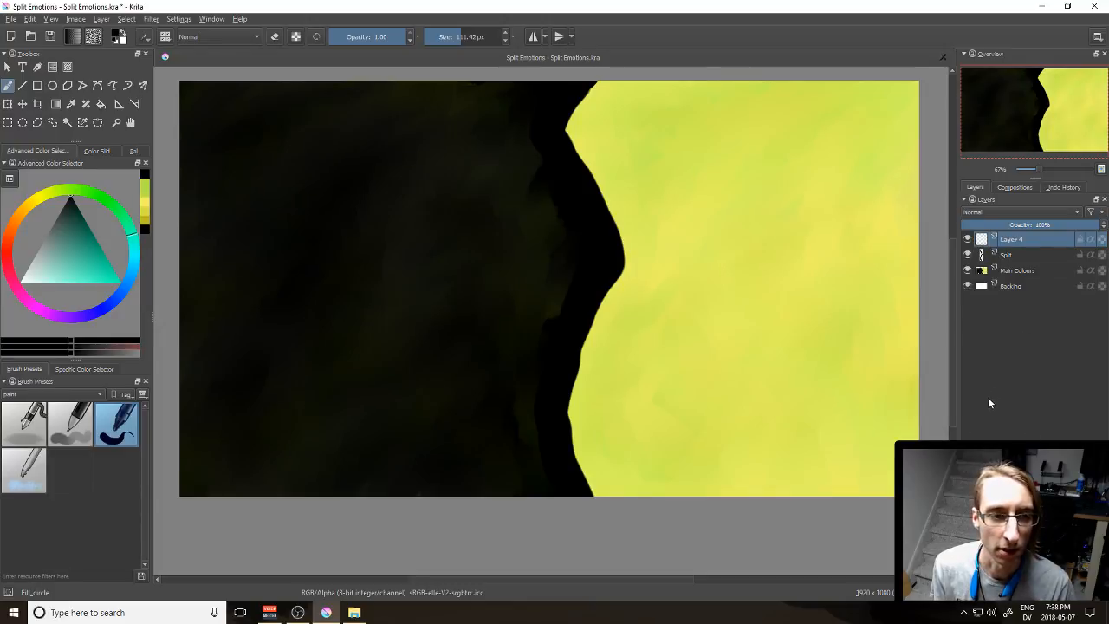
{"action": "double_click", "coordinate": [1027, 240]}
{"action": "type", "text": "G"}
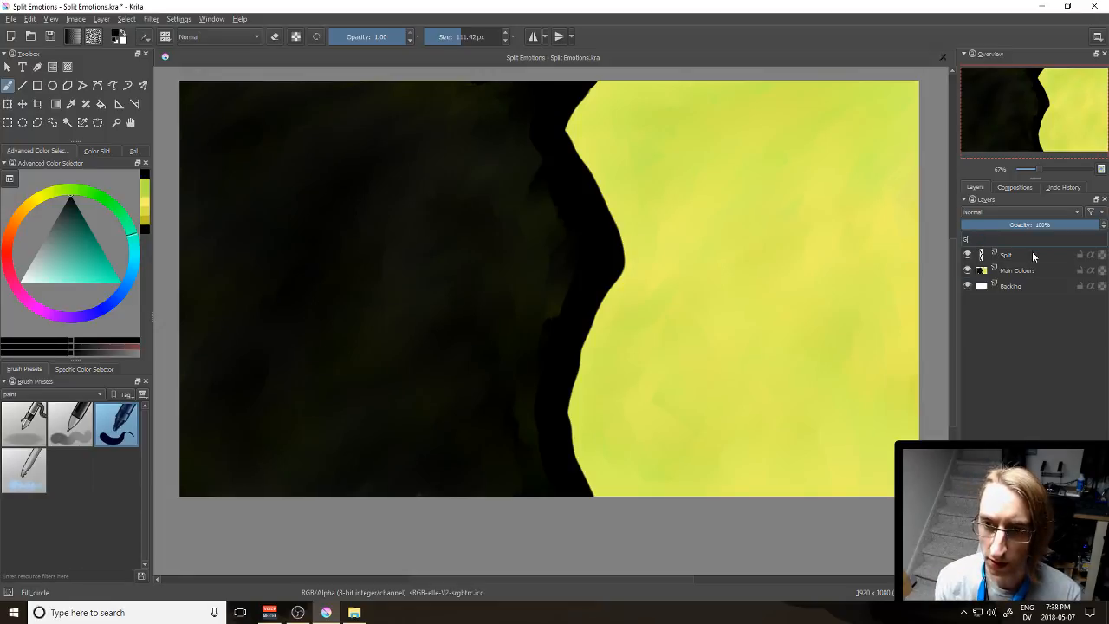
{"action": "type", "text": "iitar"}
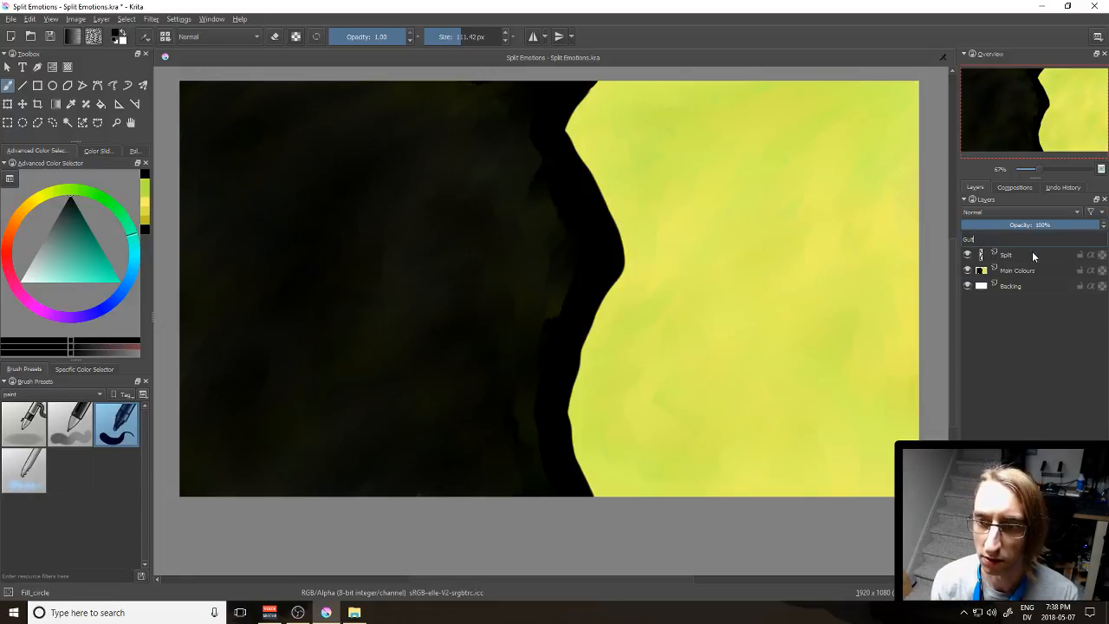
{"action": "type", "text": "s"}
{"action": "key", "text": "Return"}
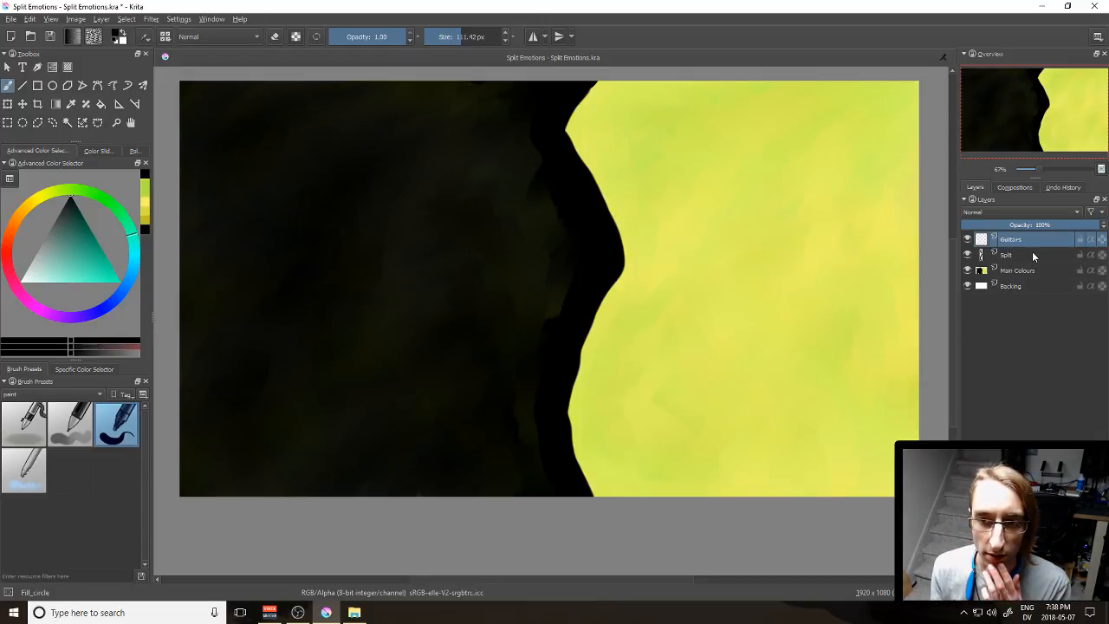
Step: Lock the Split, Main Colours and Backing layers and make the Guitars layer active
{"action": "left_click", "coordinate": [1079, 254]}
{"action": "left_click", "coordinate": [1075, 270]}
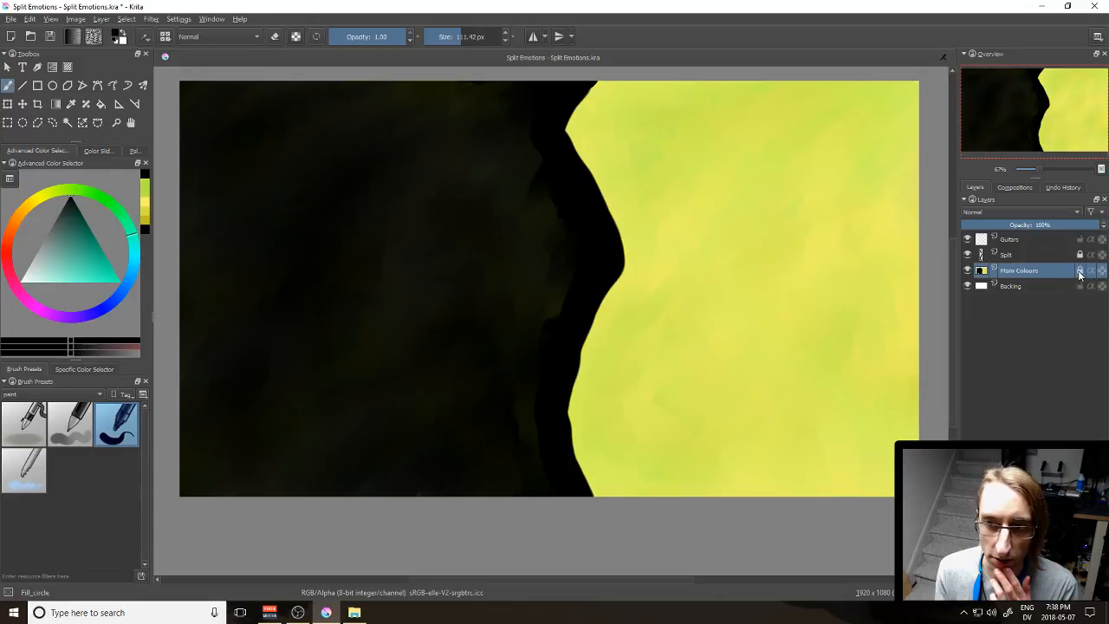
{"action": "left_click", "coordinate": [1046, 240]}
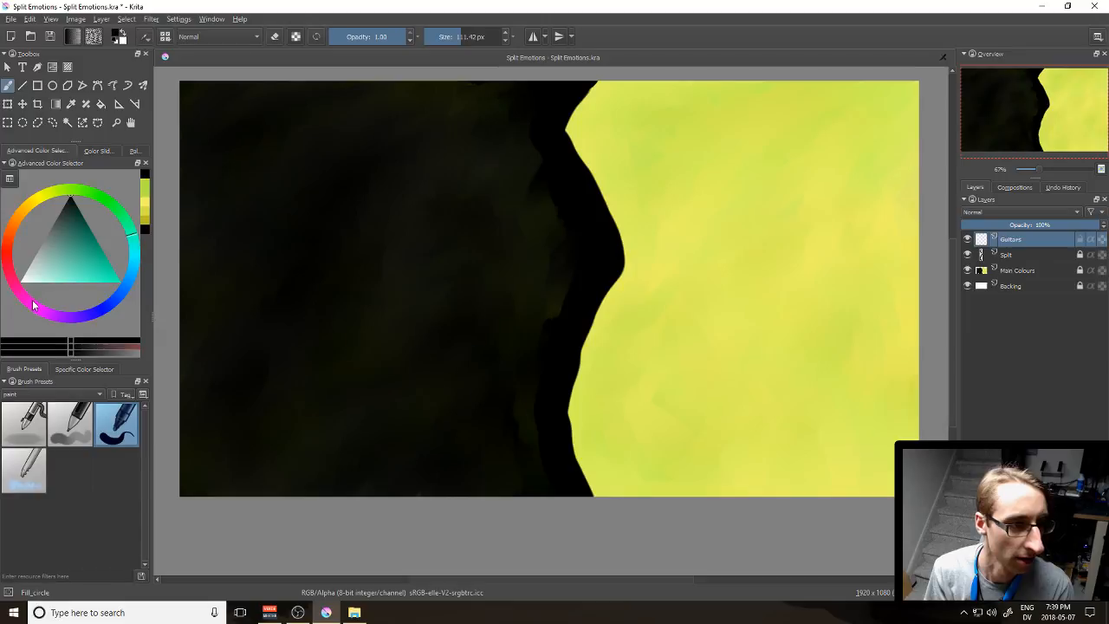
Step: Choose a dark magenta-purple painting colour and shift its hue slightly towards violet
{"action": "left_click_drag", "start_coordinate": [33, 305], "coordinate": [25, 299]}
{"action": "left_click_drag", "start_coordinate": [90, 244], "coordinate": [87, 230]}
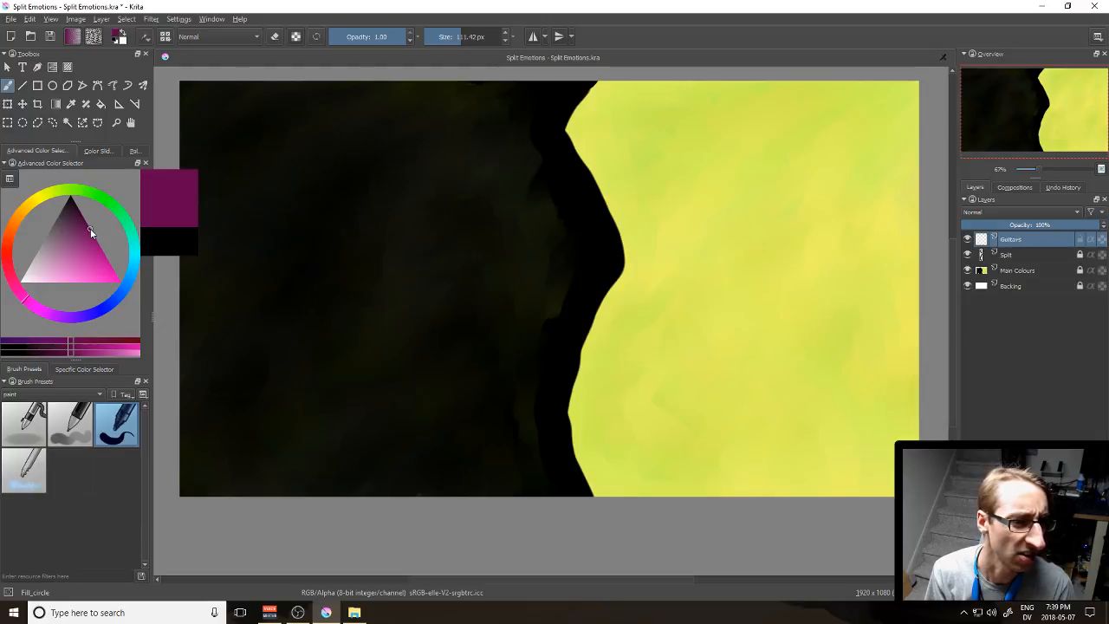
{"action": "left_click", "coordinate": [53, 340]}
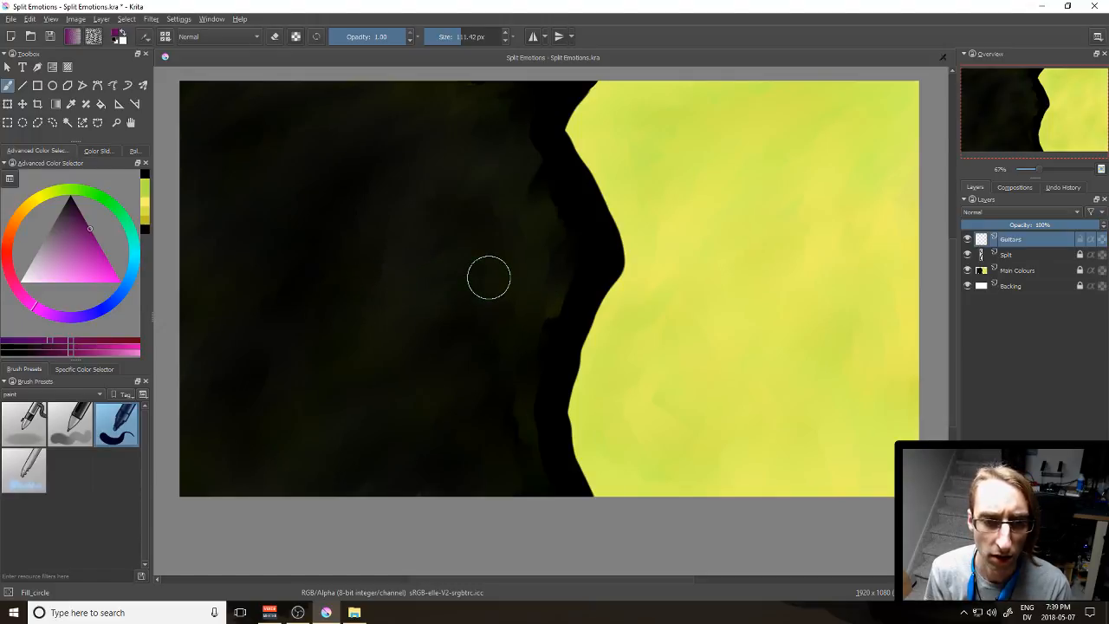
{"action": "mouse_move", "coordinate": [481, 280]}
{"action": "left_mouse_down"}
{"action": "mouse_move", "coordinate": [531, 262]}
{"action": "mouse_move", "coordinate": [507, 274]}
{"action": "mouse_move", "coordinate": [488, 262]}
{"action": "mouse_move", "coordinate": [528, 258]}
{"action": "mouse_move", "coordinate": [589, 286]}
{"action": "left_mouse_up"}
{"action": "key", "text": "ctrl+z"}
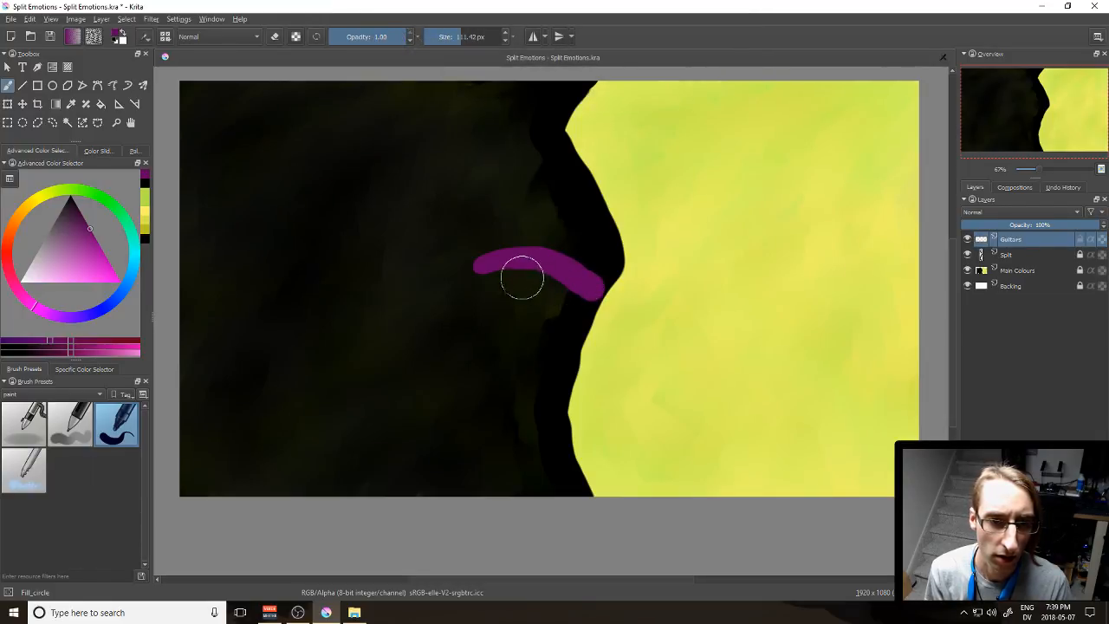
{"action": "key", "text": "ctrl+z"}
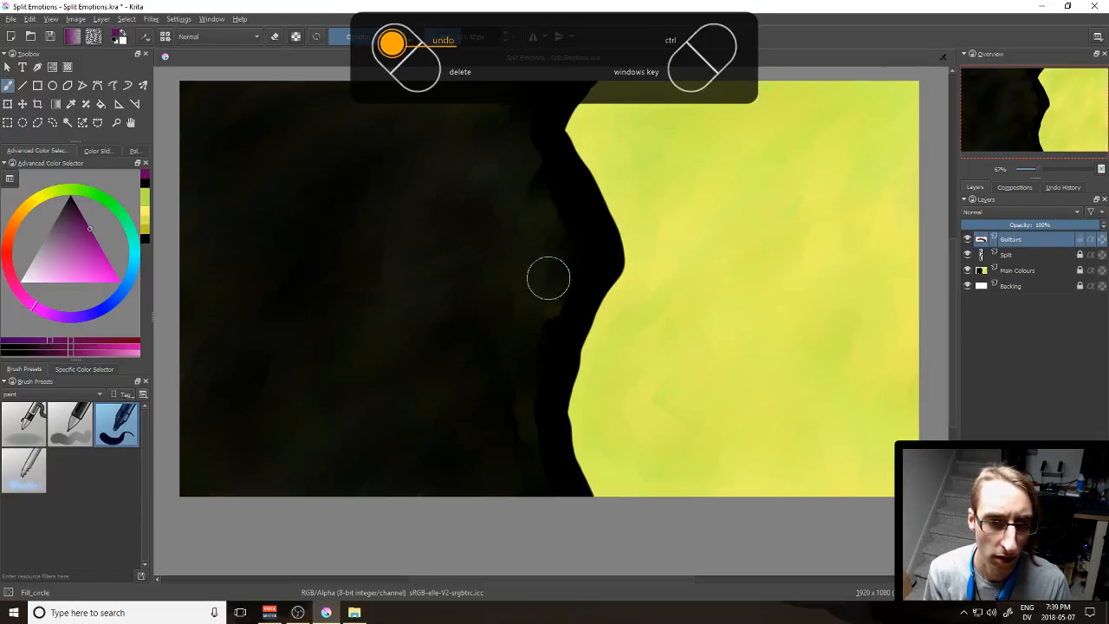
{"action": "left_click", "coordinate": [587, 287]}
{"action": "mouse_move", "coordinate": [587, 288]}
{"action": "left_mouse_down"}
{"action": "mouse_move", "coordinate": [549, 265]}
{"action": "mouse_move", "coordinate": [507, 276]}
{"action": "left_mouse_up"}
{"action": "key", "text": "ctrl+z"}
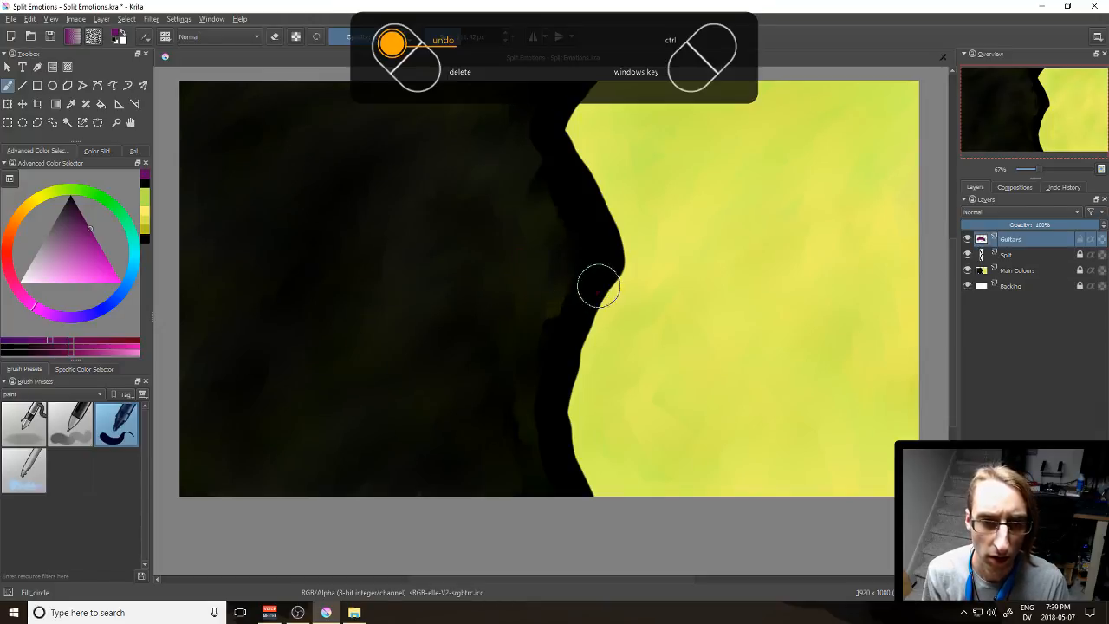
{"action": "left_click_drag", "start_coordinate": [598, 288], "coordinate": [518, 272]}
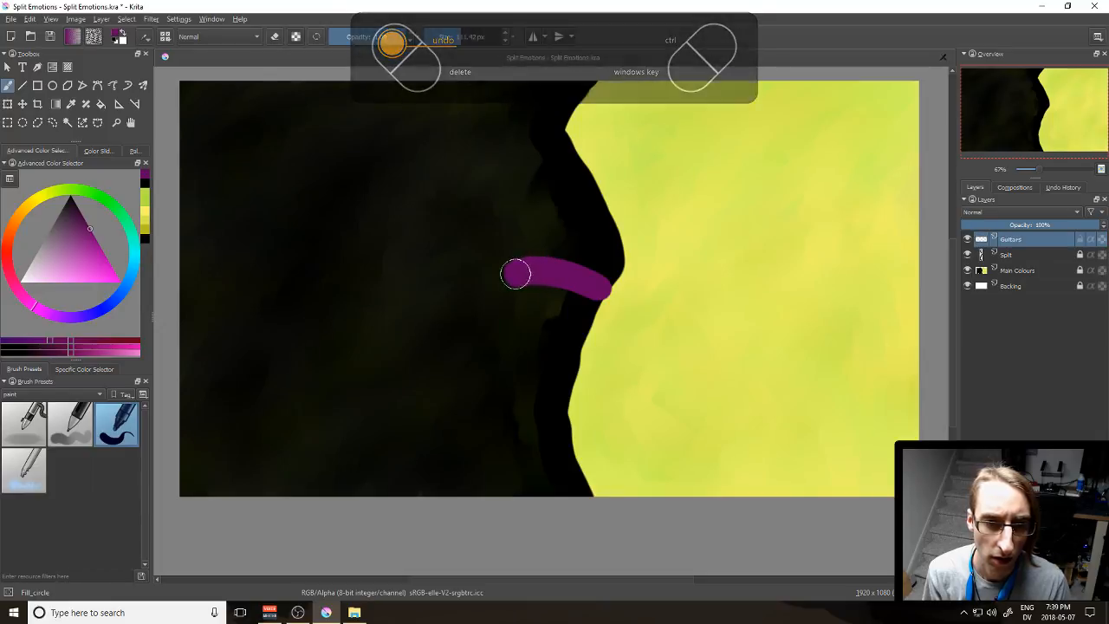
{"action": "key", "text": "ctrl+z"}
{"action": "mouse_move", "coordinate": [592, 284]}
{"action": "left_mouse_down"}
{"action": "mouse_move", "coordinate": [484, 274]}
{"action": "mouse_move", "coordinate": [525, 283]}
{"action": "mouse_move", "coordinate": [526, 300]}
{"action": "mouse_move", "coordinate": [482, 317]}
{"action": "mouse_move", "coordinate": [483, 334]}
{"action": "mouse_move", "coordinate": [514, 329]}
{"action": "mouse_move", "coordinate": [526, 348]}
{"action": "mouse_move", "coordinate": [499, 379]}
{"action": "mouse_move", "coordinate": [459, 379]}
{"action": "mouse_move", "coordinate": [516, 400]}
{"action": "mouse_move", "coordinate": [582, 381]}
{"action": "left_mouse_up"}
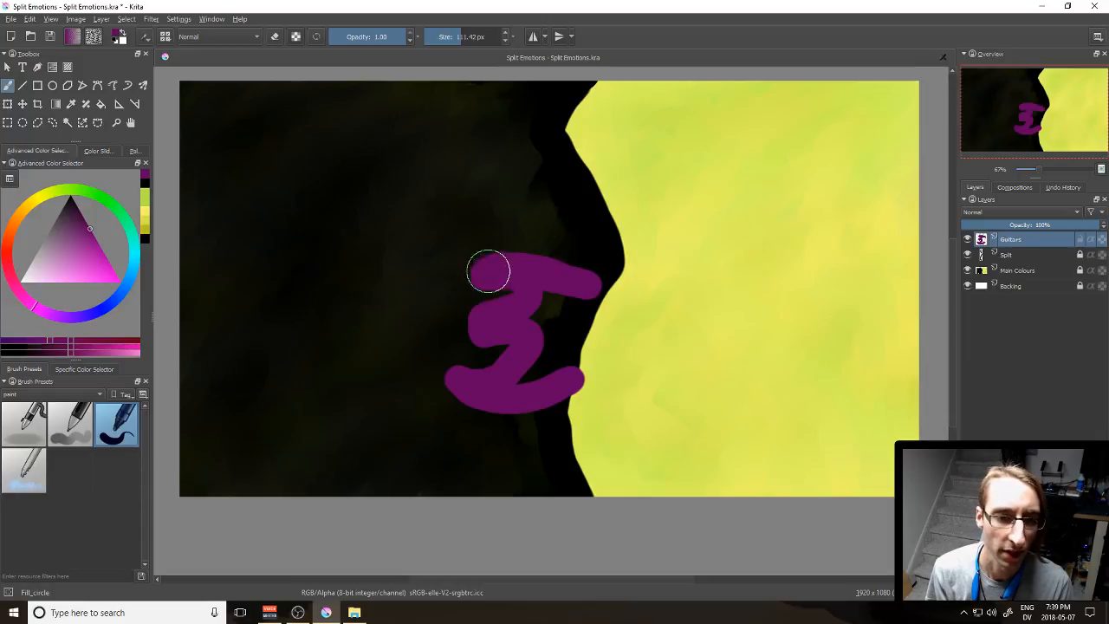
{"action": "key", "text": "ctrl+z"}
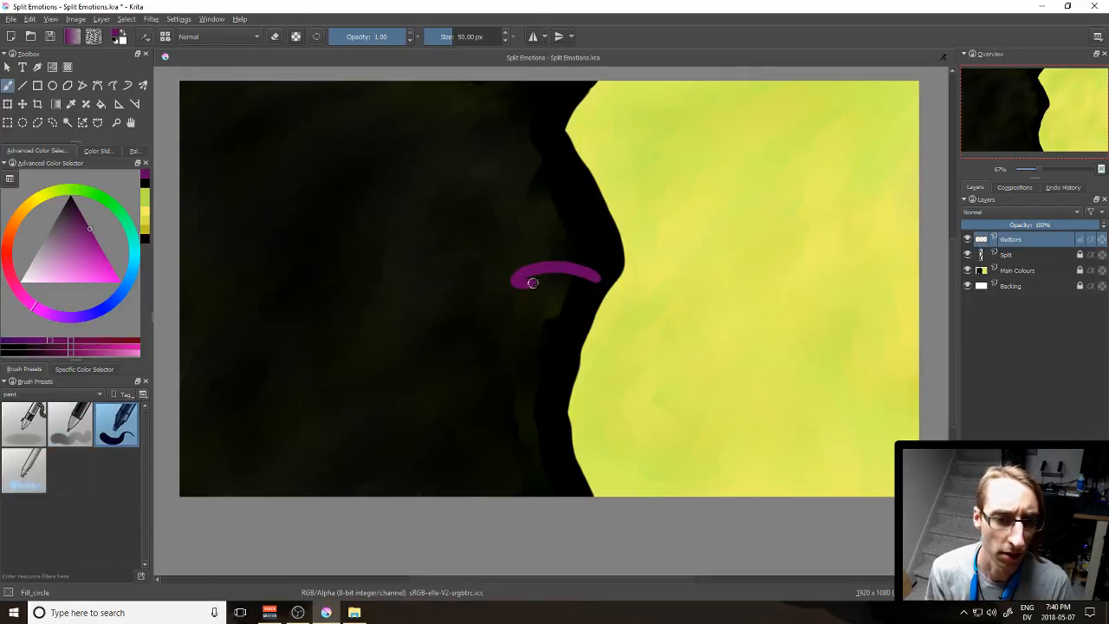
Step: Try a purple guitar body outline with a 50 px brush, test the Guitars layer beneath Split, and undo both
{"action": "left_click_drag", "start_coordinate": [537, 298], "coordinate": [507, 306]}
{"action": "mouse_move", "coordinate": [495, 305]}
{"action": "left_mouse_down"}
{"action": "mouse_move", "coordinate": [488, 333]}
{"action": "mouse_move", "coordinate": [527, 335]}
{"action": "mouse_move", "coordinate": [523, 358]}
{"action": "mouse_move", "coordinate": [487, 365]}
{"action": "mouse_move", "coordinate": [444, 349]}
{"action": "mouse_move", "coordinate": [445, 366]}
{"action": "mouse_move", "coordinate": [501, 391]}
{"action": "mouse_move", "coordinate": [569, 371]}
{"action": "left_mouse_up"}
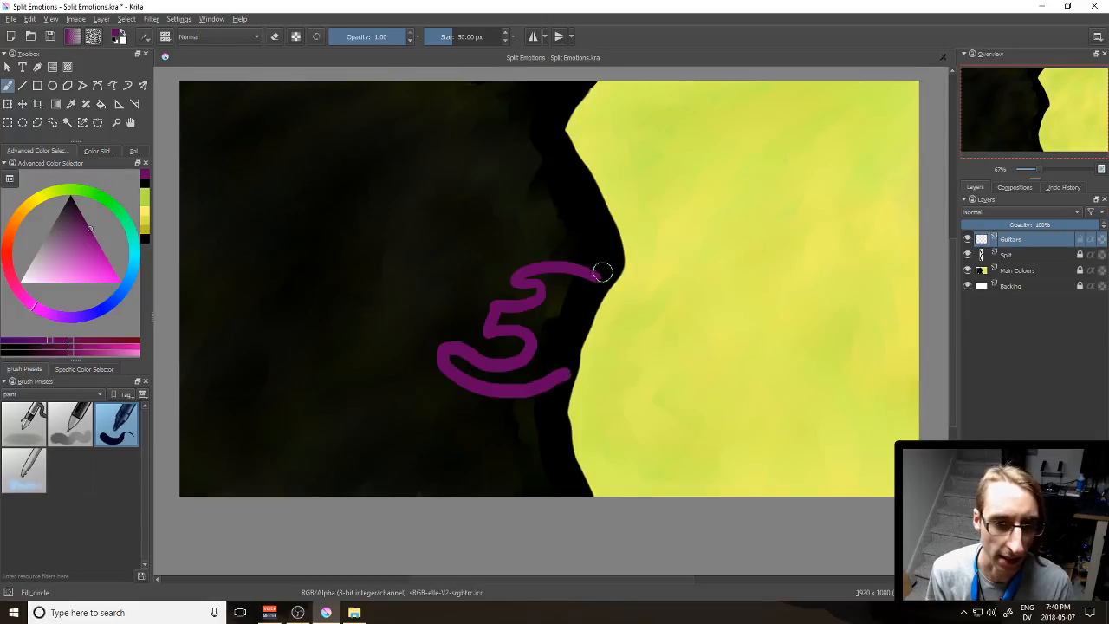
{"action": "mouse_move", "coordinate": [1018, 247]}
{"action": "left_mouse_down"}
{"action": "mouse_move", "coordinate": [1010, 268]}
{"action": "mouse_move", "coordinate": [1023, 258]}
{"action": "left_mouse_up"}
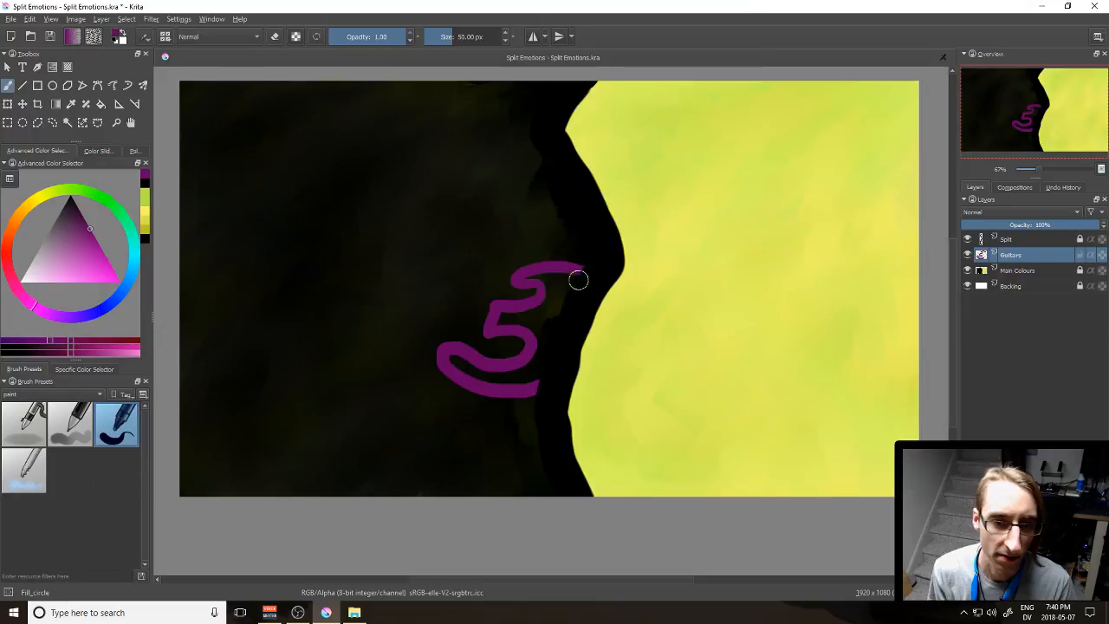
{"action": "key", "text": "ctrl+z"}
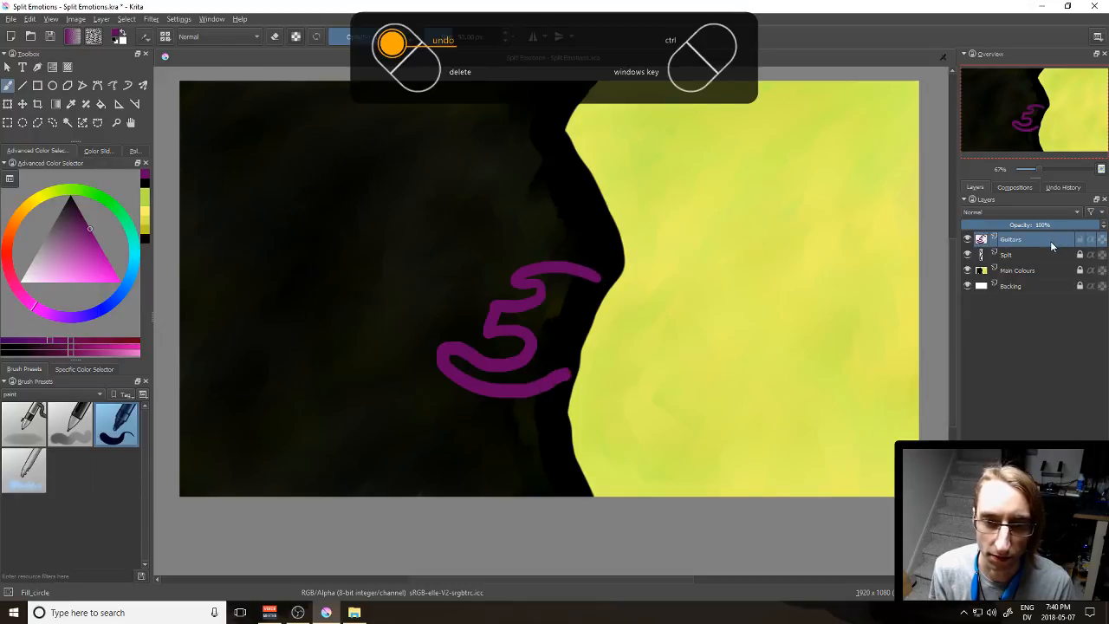
{"action": "key", "text": "ctrl+z"}
Step: Move the Guitars layer below Split and paint a solid purple shape with three rounded lobes on the dark side, meeting the divider
{"action": "left_click_drag", "start_coordinate": [1051, 247], "coordinate": [1033, 264]}
{"action": "mouse_move", "coordinate": [584, 270]}
{"action": "left_mouse_down"}
{"action": "mouse_move", "coordinate": [497, 263]}
{"action": "mouse_move", "coordinate": [486, 279]}
{"action": "mouse_move", "coordinate": [518, 285]}
{"action": "mouse_move", "coordinate": [511, 305]}
{"action": "mouse_move", "coordinate": [486, 306]}
{"action": "mouse_move", "coordinate": [482, 331]}
{"action": "mouse_move", "coordinate": [520, 331]}
{"action": "mouse_move", "coordinate": [487, 361]}
{"action": "mouse_move", "coordinate": [532, 368]}
{"action": "left_mouse_up"}
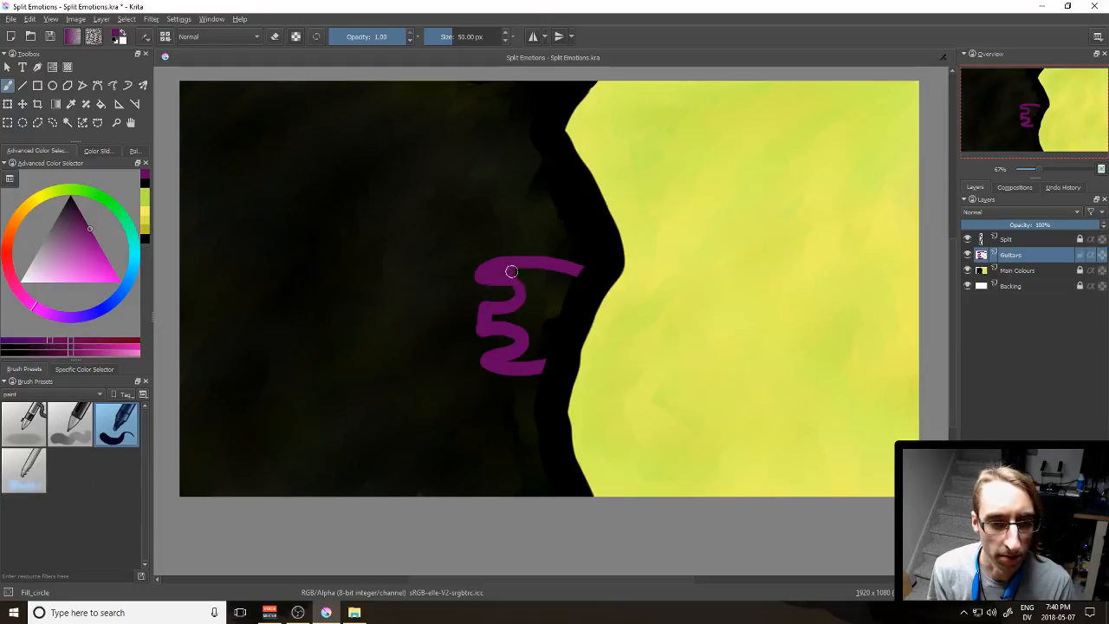
{"action": "mouse_move", "coordinate": [510, 272]}
{"action": "left_mouse_down"}
{"action": "mouse_move", "coordinate": [572, 276]}
{"action": "mouse_move", "coordinate": [555, 299]}
{"action": "mouse_move", "coordinate": [515, 277]}
{"action": "left_mouse_up"}
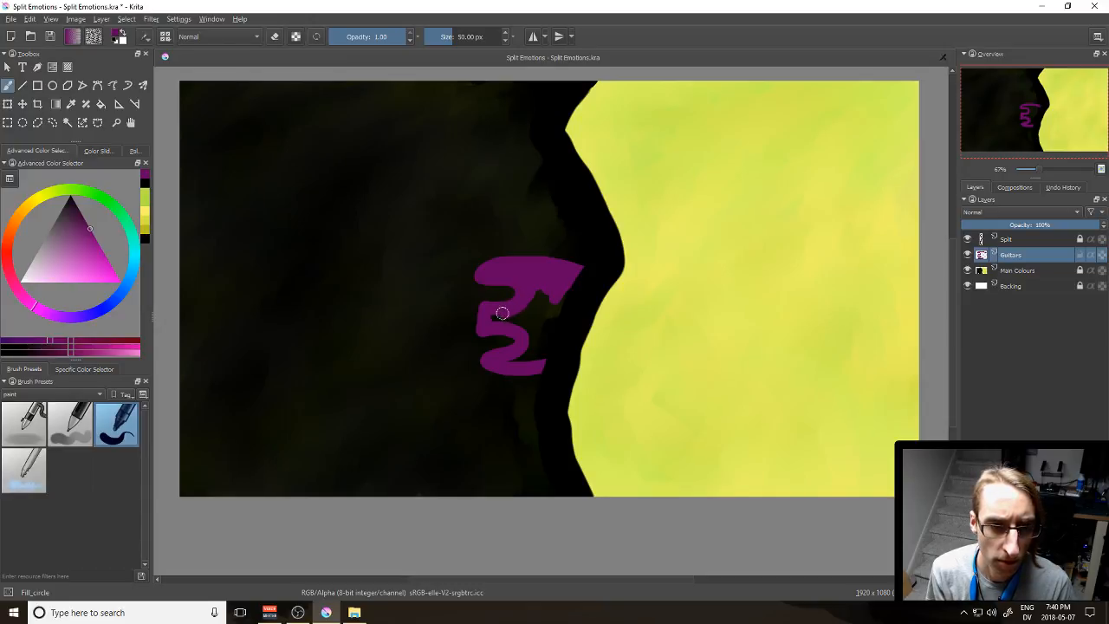
{"action": "mouse_move", "coordinate": [508, 318]}
{"action": "left_mouse_down"}
{"action": "mouse_move", "coordinate": [507, 359]}
{"action": "mouse_move", "coordinate": [543, 358]}
{"action": "mouse_move", "coordinate": [555, 341]}
{"action": "mouse_move", "coordinate": [541, 324]}
{"action": "mouse_move", "coordinate": [531, 346]}
{"action": "mouse_move", "coordinate": [525, 320]}
{"action": "mouse_move", "coordinate": [512, 316]}
{"action": "mouse_move", "coordinate": [539, 311]}
{"action": "left_mouse_up"}
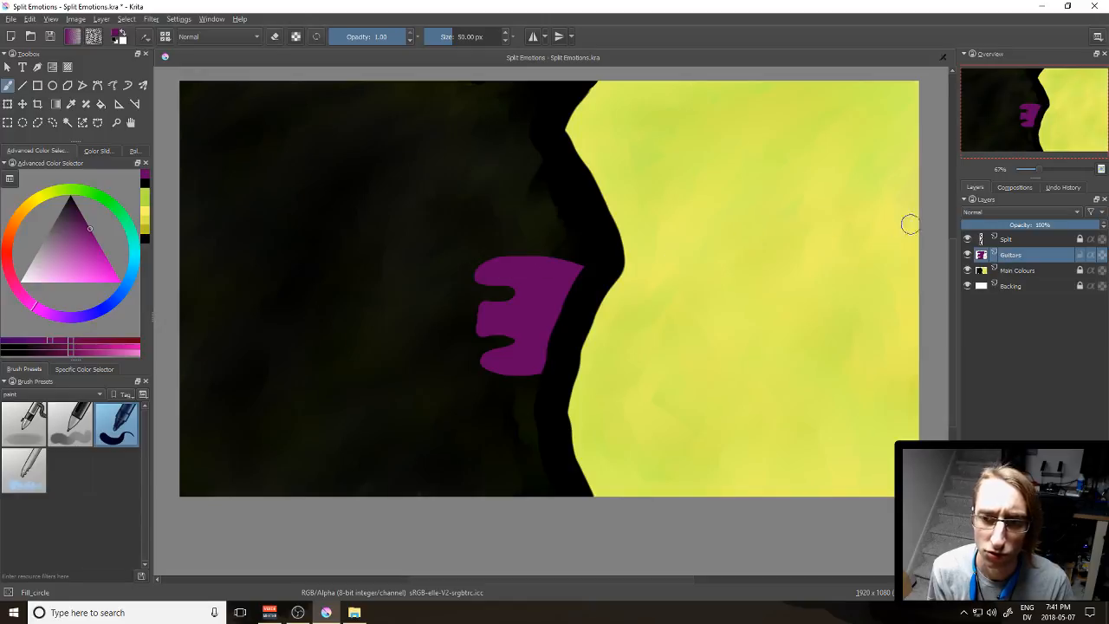
Step: Rename the Guitars layer as Electric Guitar
{"action": "double_click", "coordinate": [1023, 256]}
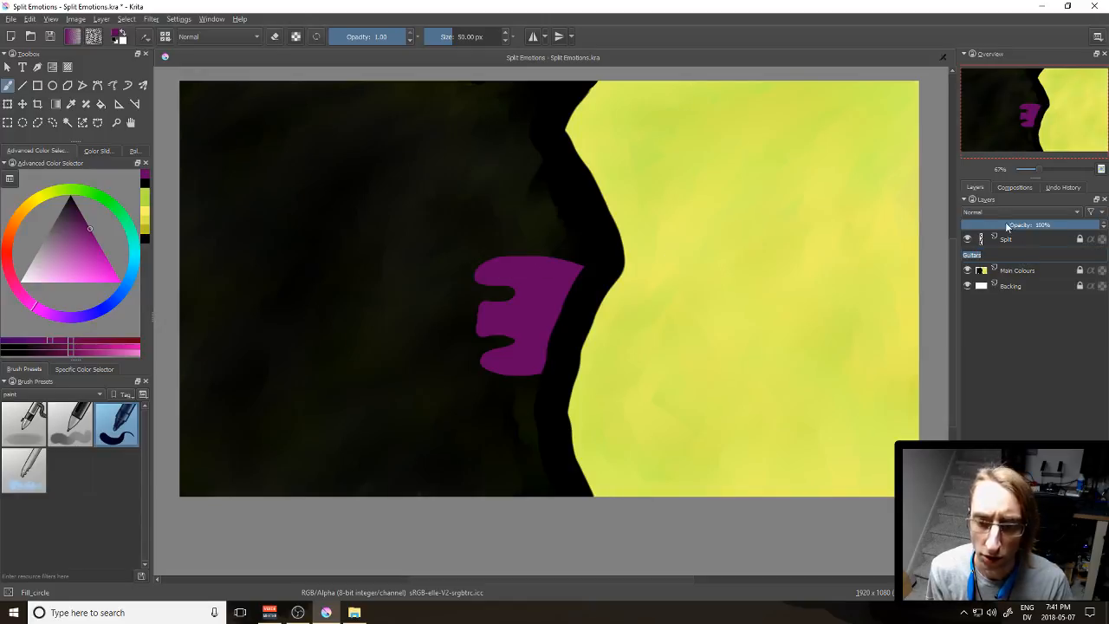
{"action": "type", "text": "Electric"}
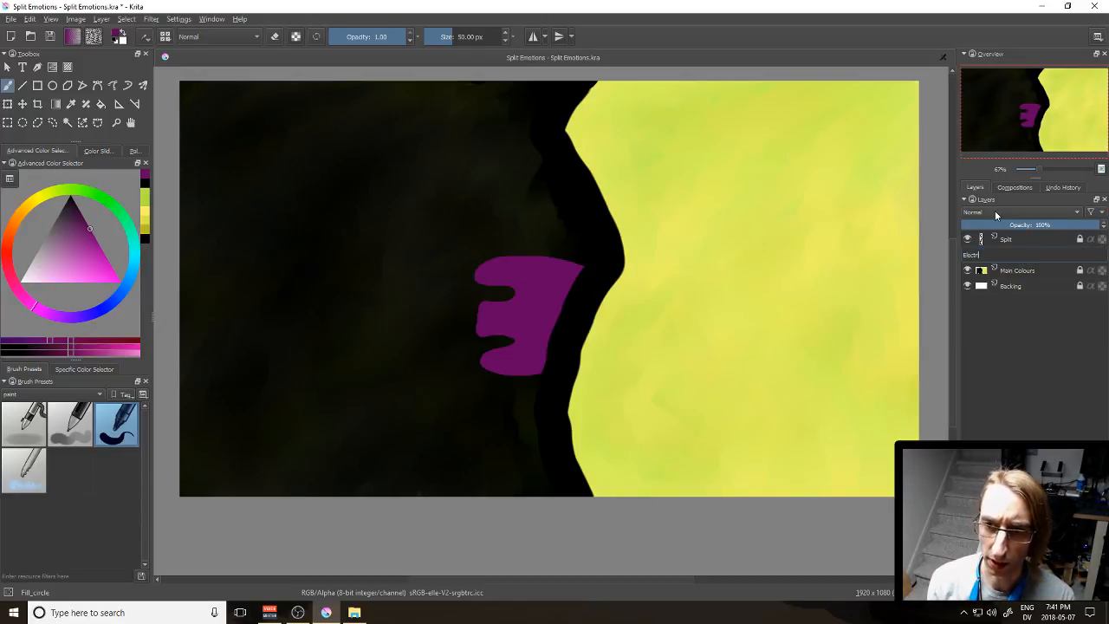
{"action": "type", "text": " Guitar"}
{"action": "key", "text": "Return"}
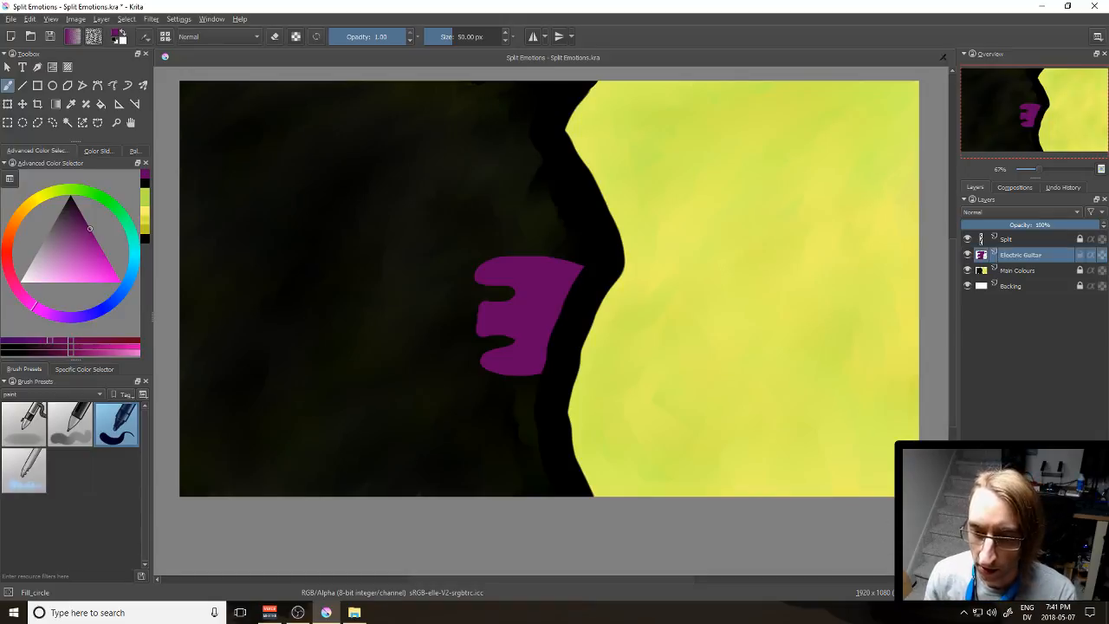
Step: Add a paint layer directly above Electric Guitar and name it Acoustic Guitar
{"action": "left_click", "coordinate": [968, 575]}
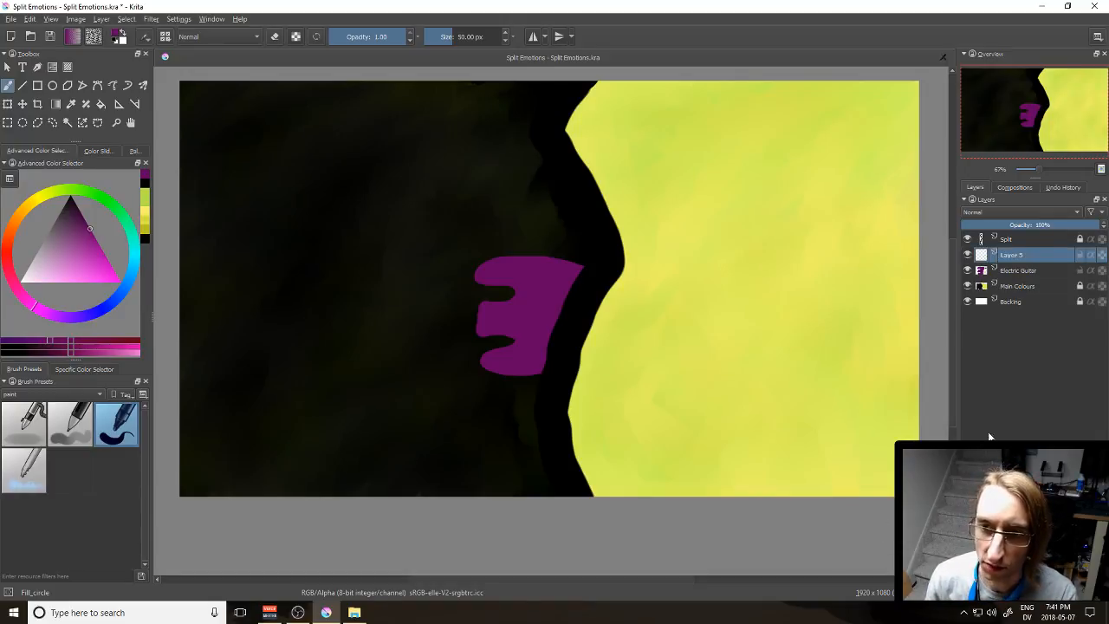
{"action": "double_click", "coordinate": [1024, 257]}
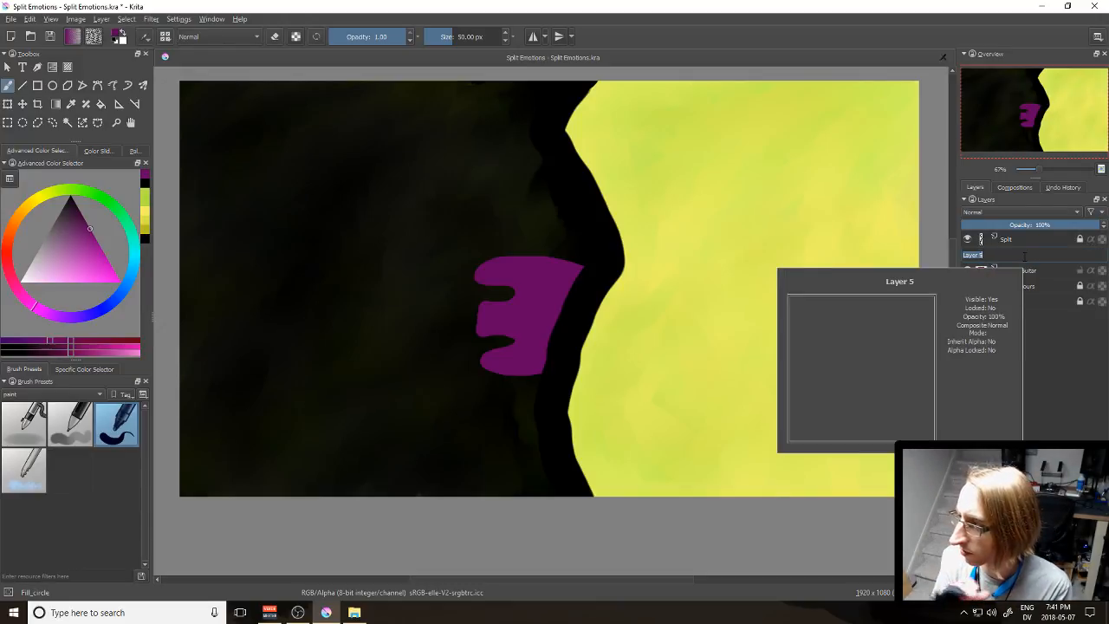
{"action": "type", "text": "Acoustic"}
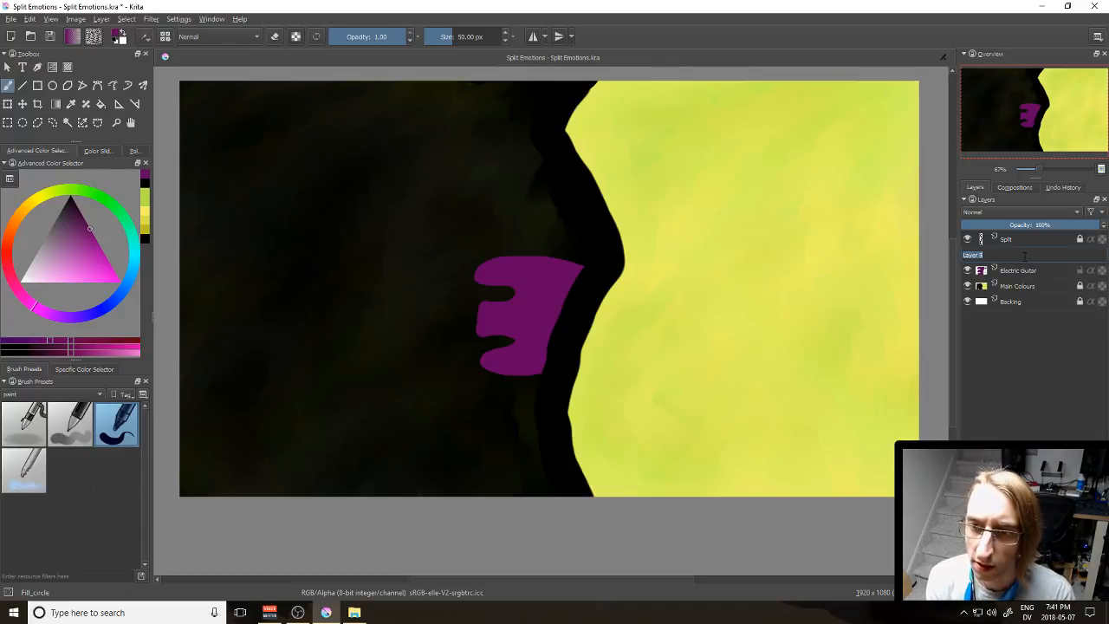
{"action": "type", "text": " Guita"}
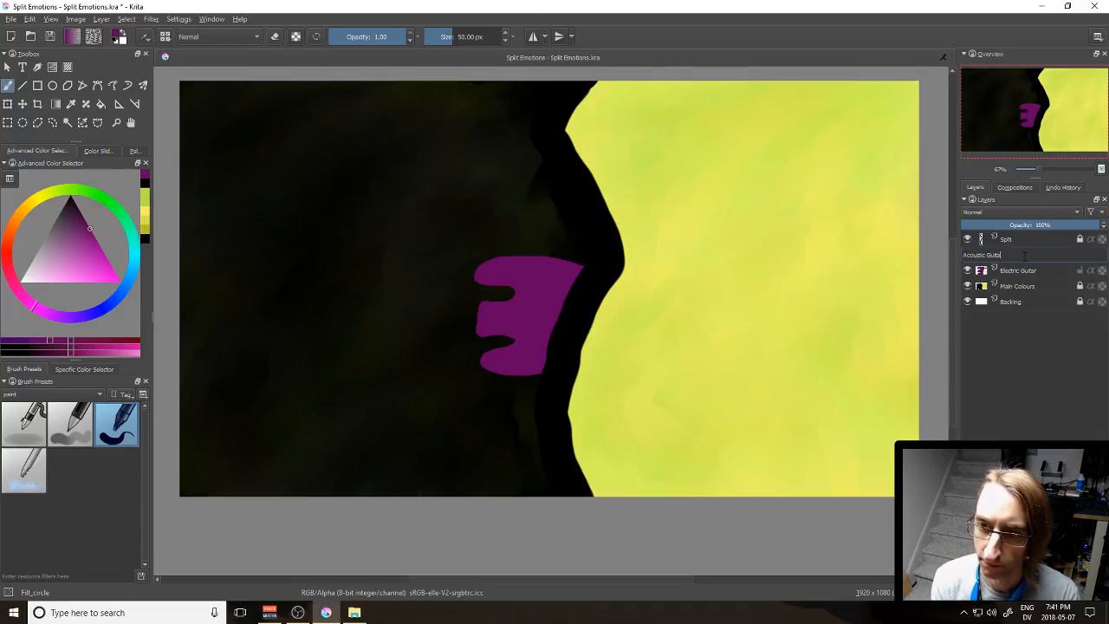
{"action": "type", "text": "r"}
{"action": "key", "text": "Return"}
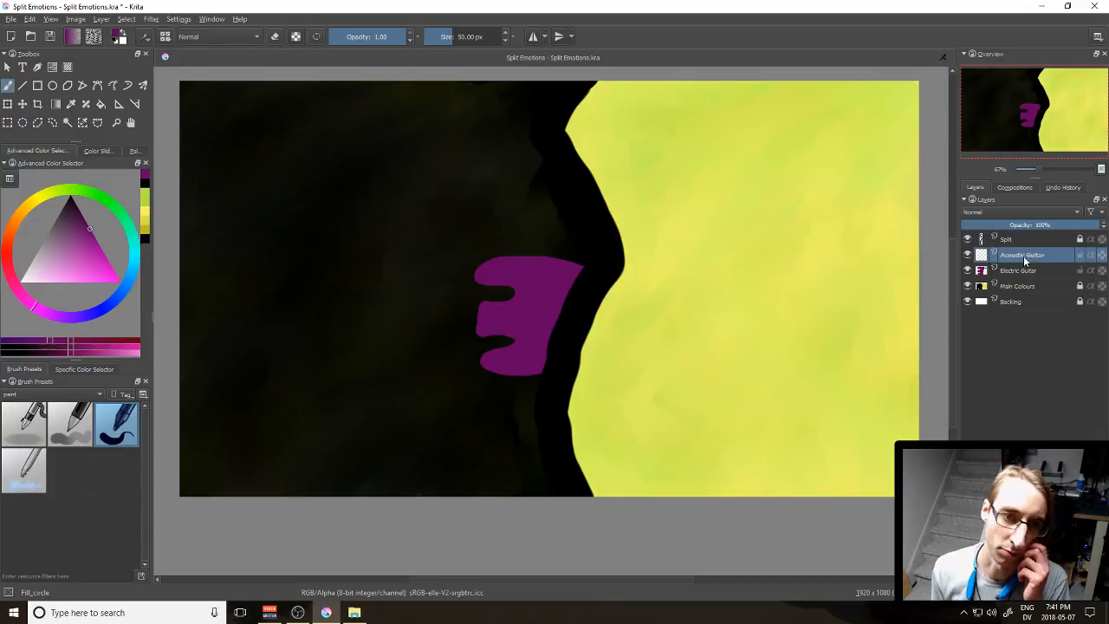
Step: Choose a dark orange-brown painting colour and shift its hue slightly towards red
{"action": "left_click", "coordinate": [26, 211]}
{"action": "mouse_move", "coordinate": [82, 247]}
{"action": "left_mouse_down"}
{"action": "mouse_move", "coordinate": [92, 256]}
{"action": "mouse_move", "coordinate": [96, 245]}
{"action": "left_mouse_up"}
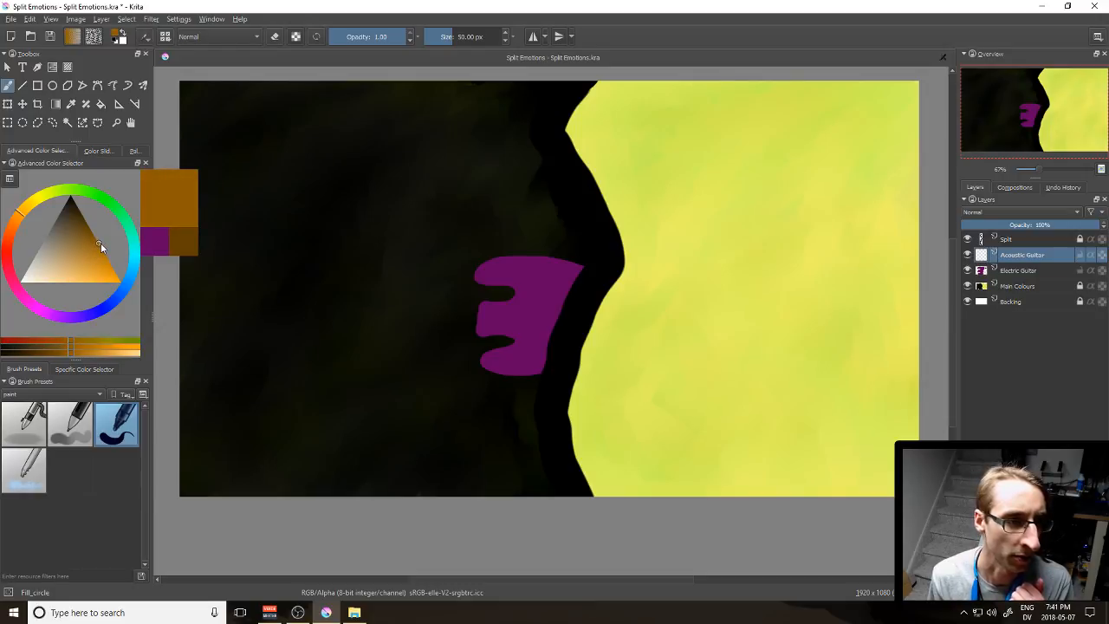
{"action": "left_click_drag", "start_coordinate": [21, 220], "coordinate": [18, 223]}
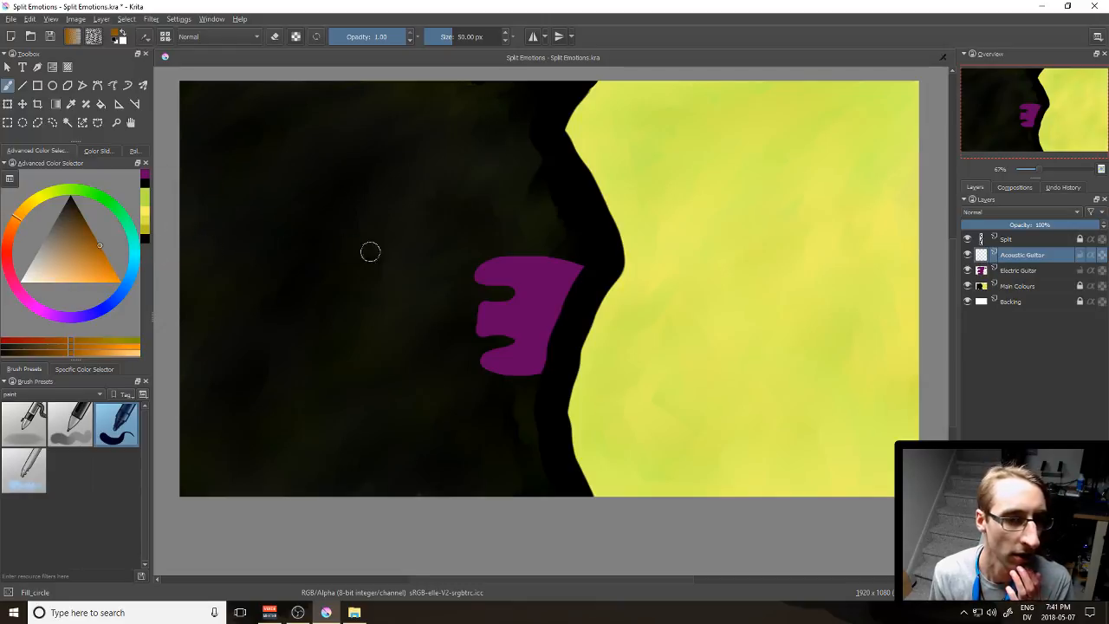
Step: Try several brown guitar-body outlines curving out from the divider over the yellow side with the 50 px brush, undoing each one
{"action": "mouse_move", "coordinate": [607, 268]}
{"action": "left_mouse_down"}
{"action": "mouse_move", "coordinate": [661, 256]}
{"action": "mouse_move", "coordinate": [705, 259]}
{"action": "mouse_move", "coordinate": [724, 276]}
{"action": "mouse_move", "coordinate": [704, 342]}
{"action": "left_mouse_up"}
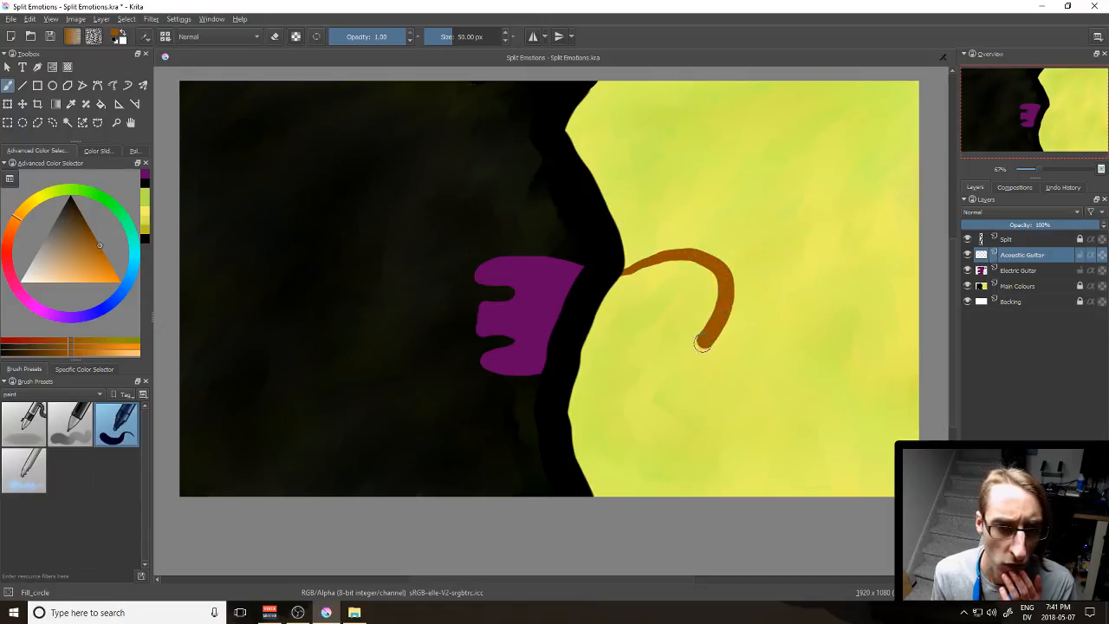
{"action": "key", "text": "ctrl+z"}
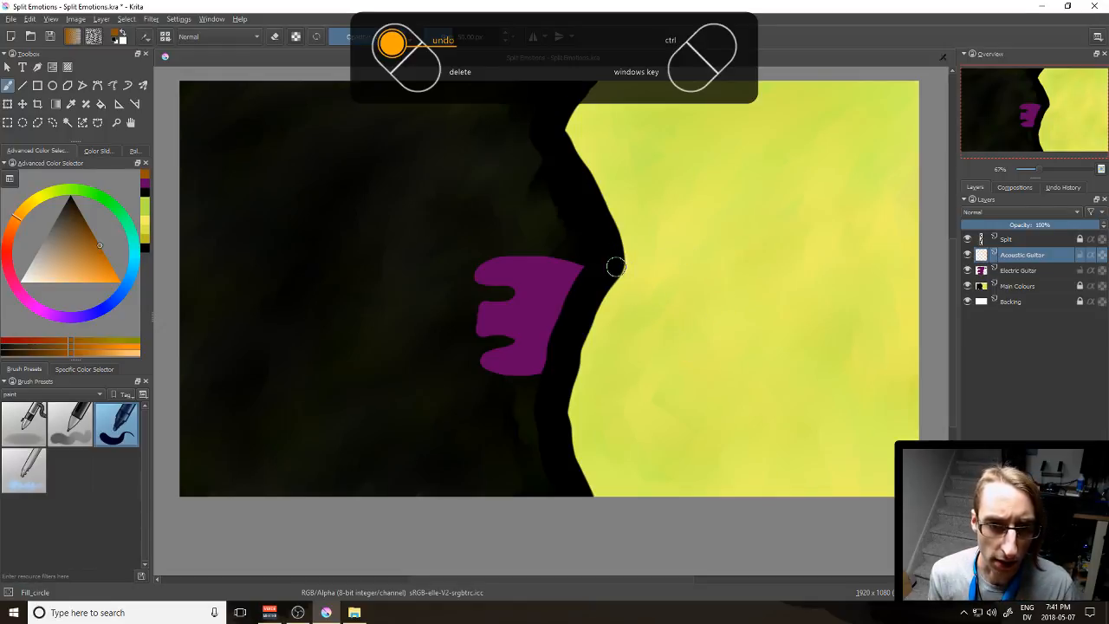
{"action": "left_click_drag", "start_coordinate": [617, 256], "coordinate": [698, 244]}
{"action": "key", "text": "ctrl+z"}
{"action": "mouse_move", "coordinate": [606, 258]}
{"action": "left_mouse_down"}
{"action": "mouse_move", "coordinate": [722, 240]}
{"action": "mouse_move", "coordinate": [780, 259]}
{"action": "mouse_move", "coordinate": [801, 292]}
{"action": "mouse_move", "coordinate": [782, 371]}
{"action": "left_mouse_up"}
{"action": "key", "text": "ctrl+z"}
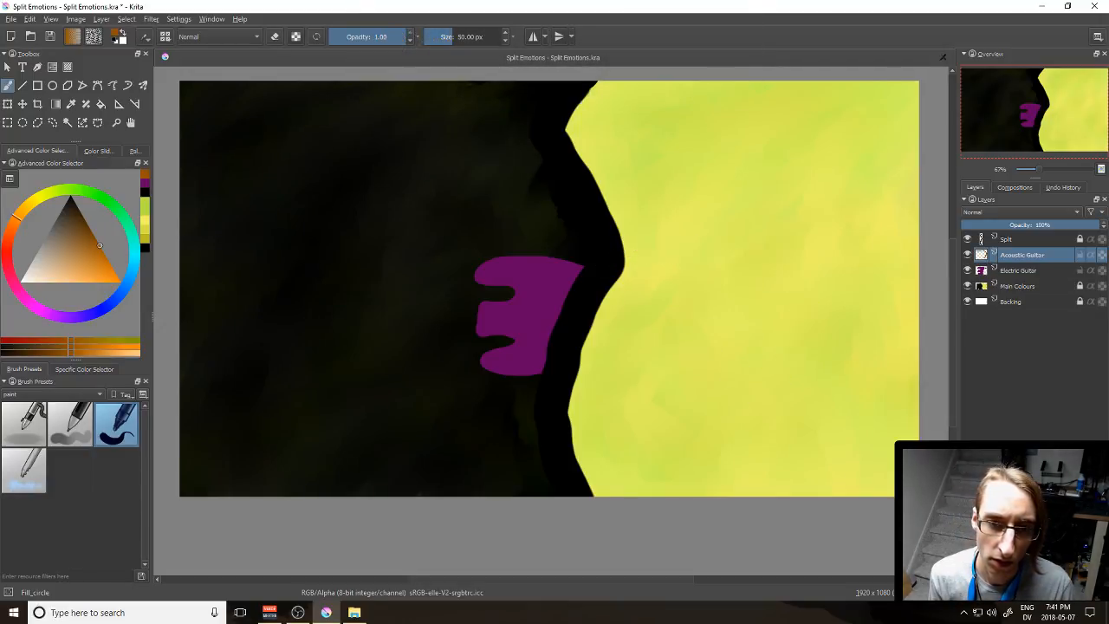
{"action": "mouse_move", "coordinate": [613, 257]}
{"action": "left_mouse_down"}
{"action": "mouse_move", "coordinate": [651, 254]}
{"action": "mouse_move", "coordinate": [686, 269]}
{"action": "mouse_move", "coordinate": [757, 253]}
{"action": "mouse_move", "coordinate": [823, 263]}
{"action": "mouse_move", "coordinate": [848, 305]}
{"action": "mouse_move", "coordinate": [836, 359]}
{"action": "mouse_move", "coordinate": [787, 399]}
{"action": "left_mouse_up"}
{"action": "key", "text": "ctrl+z"}
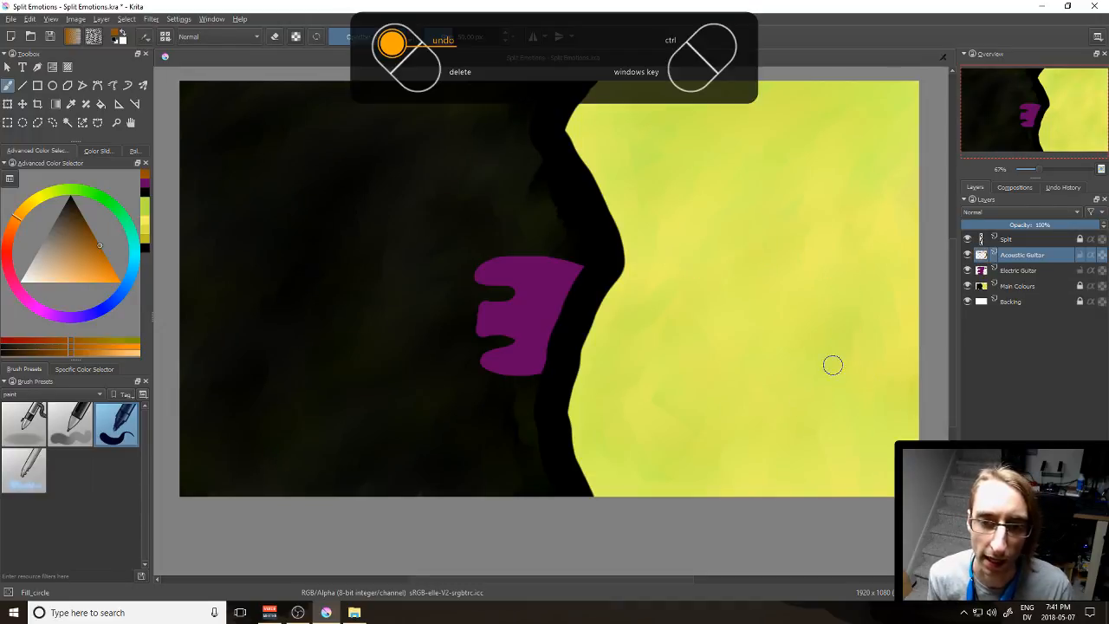
{"action": "mouse_move", "coordinate": [617, 263]}
{"action": "left_mouse_down"}
{"action": "mouse_move", "coordinate": [667, 268]}
{"action": "mouse_move", "coordinate": [746, 252]}
{"action": "mouse_move", "coordinate": [806, 266]}
{"action": "mouse_move", "coordinate": [857, 311]}
{"action": "mouse_move", "coordinate": [810, 376]}
{"action": "left_mouse_up"}
{"action": "key", "text": "ctrl+z"}
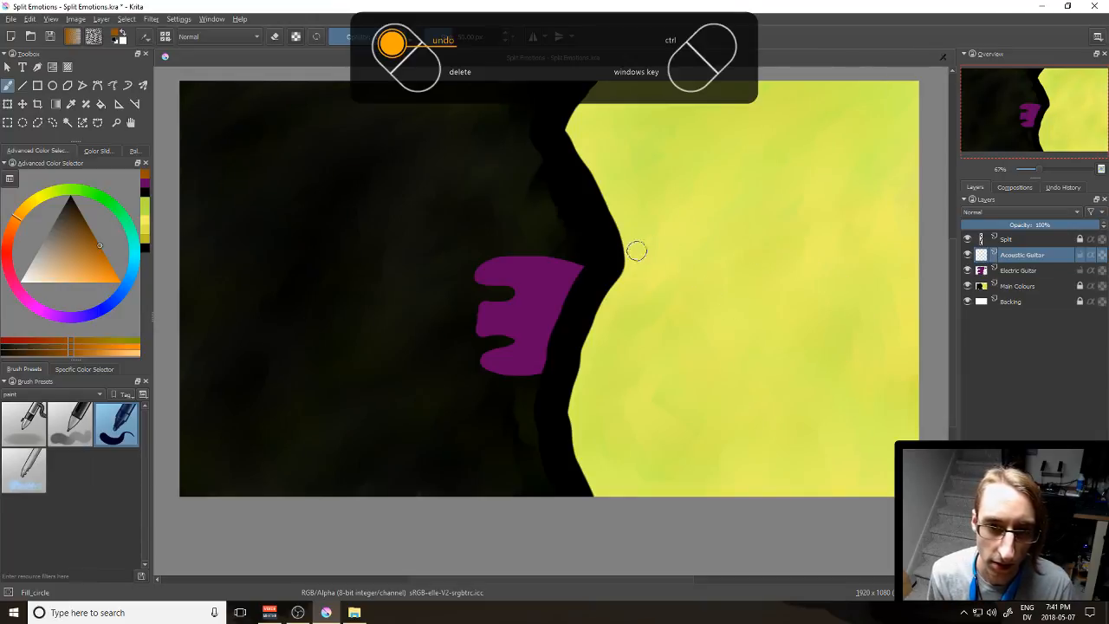
{"action": "mouse_move", "coordinate": [616, 266]}
{"action": "left_mouse_down"}
{"action": "mouse_move", "coordinate": [679, 274]}
{"action": "mouse_move", "coordinate": [769, 261]}
{"action": "mouse_move", "coordinate": [822, 287]}
{"action": "mouse_move", "coordinate": [864, 327]}
{"action": "mouse_move", "coordinate": [854, 375]}
{"action": "mouse_move", "coordinate": [808, 424]}
{"action": "mouse_move", "coordinate": [773, 435]}
{"action": "mouse_move", "coordinate": [688, 394]}
{"action": "left_mouse_up"}
{"action": "key", "text": "ctrl+z"}
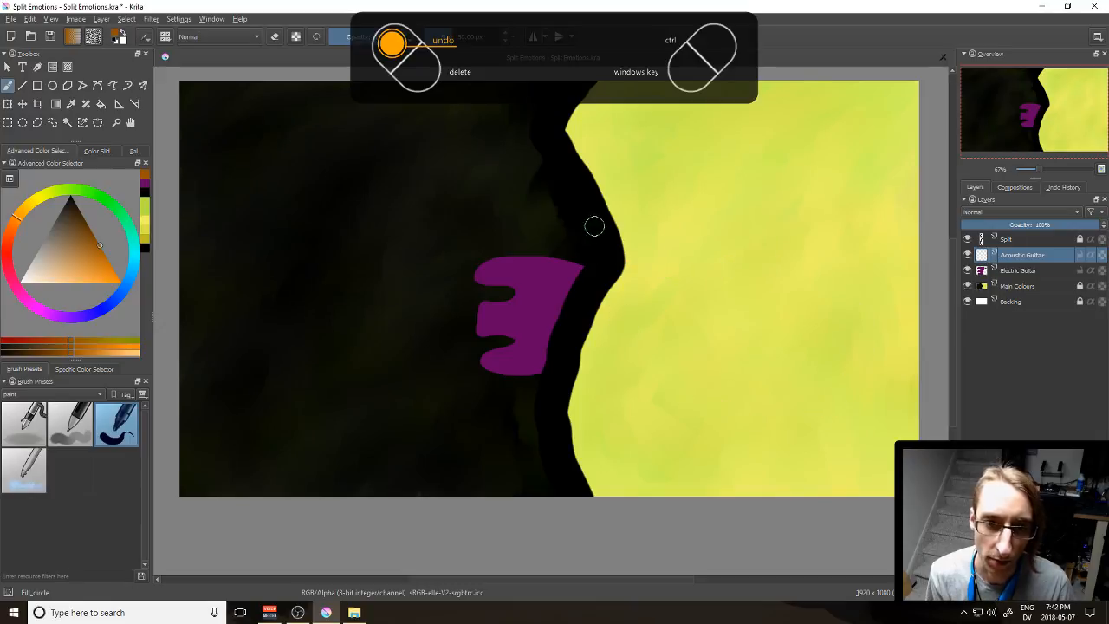
{"action": "mouse_move", "coordinate": [617, 255]}
{"action": "left_mouse_down"}
{"action": "mouse_move", "coordinate": [738, 257]}
{"action": "mouse_move", "coordinate": [762, 278]}
{"action": "mouse_move", "coordinate": [771, 308]}
{"action": "mouse_move", "coordinate": [759, 331]}
{"action": "mouse_move", "coordinate": [740, 353]}
{"action": "mouse_move", "coordinate": [691, 371]}
{"action": "left_mouse_up"}
{"action": "key", "text": "ctrl+z"}
{"action": "mouse_move", "coordinate": [615, 260]}
{"action": "left_mouse_down"}
{"action": "mouse_move", "coordinate": [710, 258]}
{"action": "mouse_move", "coordinate": [762, 296]}
{"action": "mouse_move", "coordinate": [753, 342]}
{"action": "mouse_move", "coordinate": [687, 379]}
{"action": "left_mouse_up"}
{"action": "key", "text": "ctrl+z"}
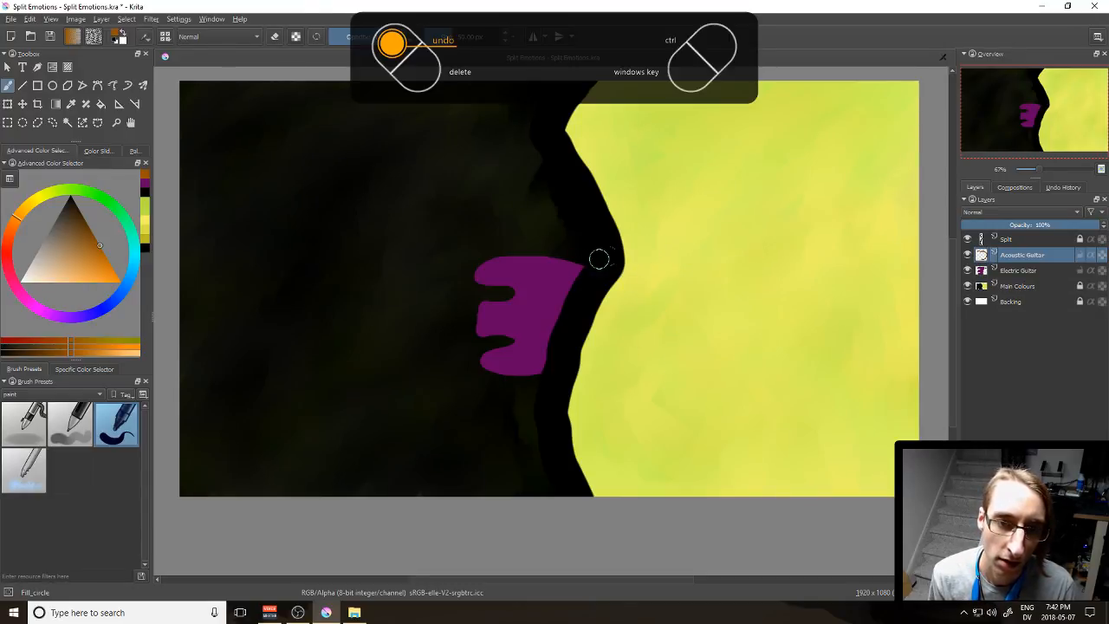
Step: Try a wide, waisted brown guitar outline with extra strokes across the divider, and undo the strokes
{"action": "mouse_move", "coordinate": [612, 268]}
{"action": "left_mouse_down"}
{"action": "mouse_move", "coordinate": [676, 282]}
{"action": "mouse_move", "coordinate": [712, 270]}
{"action": "mouse_move", "coordinate": [774, 294]}
{"action": "mouse_move", "coordinate": [771, 348]}
{"action": "mouse_move", "coordinate": [728, 388]}
{"action": "mouse_move", "coordinate": [681, 371]}
{"action": "mouse_move", "coordinate": [572, 378]}
{"action": "left_mouse_up"}
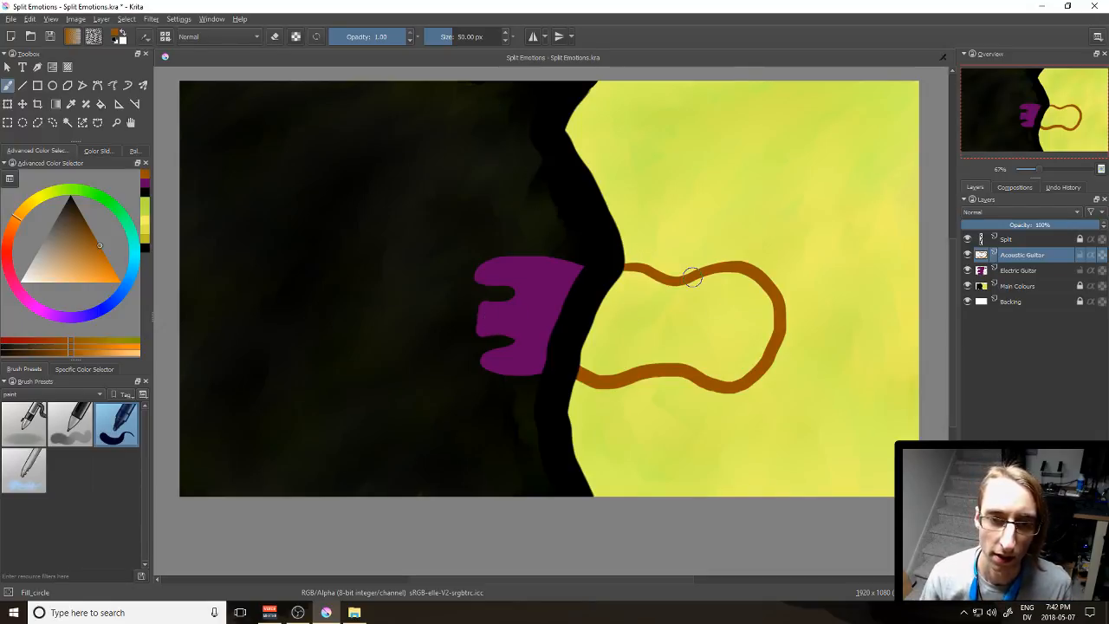
{"action": "mouse_move", "coordinate": [632, 256]}
{"action": "left_mouse_down"}
{"action": "mouse_move", "coordinate": [524, 364]}
{"action": "mouse_move", "coordinate": [673, 249]}
{"action": "left_mouse_up"}
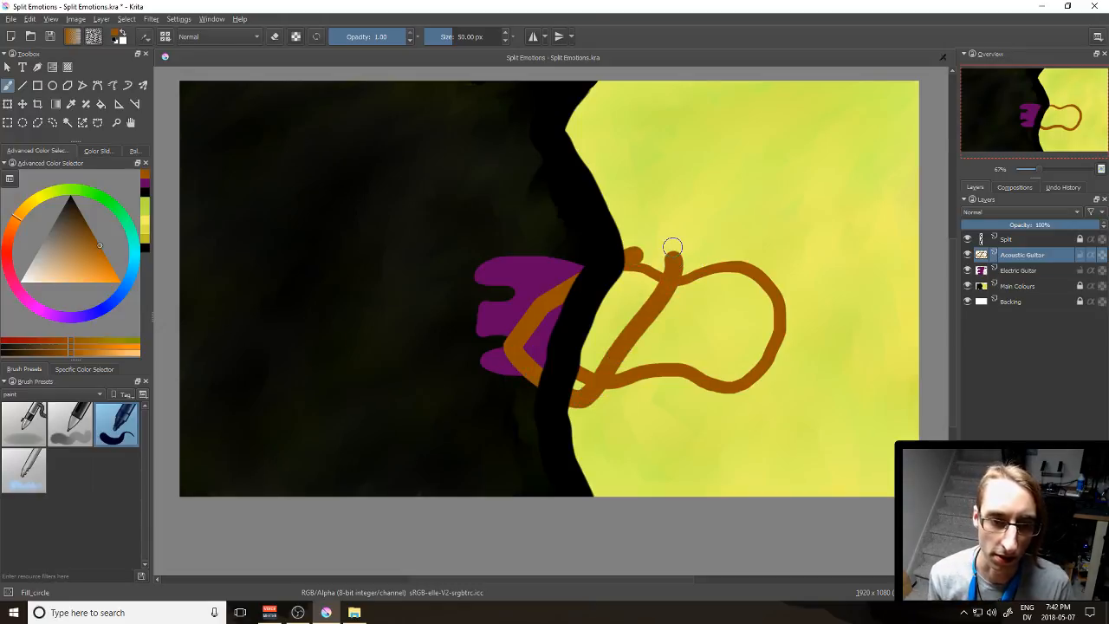
{"action": "left_click_drag", "start_coordinate": [543, 263], "coordinate": [547, 279]}
{"action": "key", "text": "ctrl+z"}
{"action": "key", "text": "ctrl+z"}
{"action": "key", "text": "ctrl+z"}
{"action": "mouse_move", "coordinate": [602, 277]}
{"action": "left_mouse_down"}
{"action": "mouse_move", "coordinate": [677, 265]}
{"action": "mouse_move", "coordinate": [731, 294]}
{"action": "mouse_move", "coordinate": [727, 336]}
{"action": "mouse_move", "coordinate": [704, 371]}
{"action": "mouse_move", "coordinate": [661, 395]}
{"action": "mouse_move", "coordinate": [596, 383]}
{"action": "left_mouse_up"}
{"action": "key", "text": "ctrl+z"}
Step: Paint a rounded brown guitar-body outline on the yellow side with both ends meeting the divider, redrawing it with a fuller upper curve
{"action": "mouse_move", "coordinate": [621, 274]}
{"action": "left_mouse_down"}
{"action": "mouse_move", "coordinate": [664, 286]}
{"action": "mouse_move", "coordinate": [687, 328]}
{"action": "mouse_move", "coordinate": [688, 367]}
{"action": "mouse_move", "coordinate": [662, 389]}
{"action": "mouse_move", "coordinate": [571, 374]}
{"action": "left_mouse_up"}
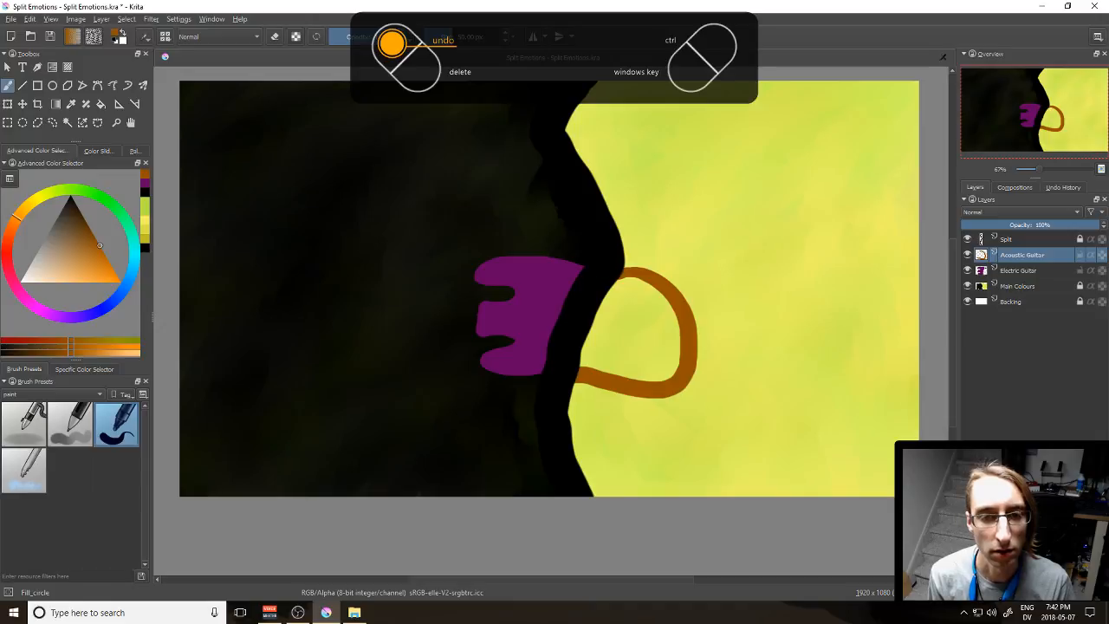
{"action": "key", "text": "ctrl+z"}
{"action": "mouse_move", "coordinate": [601, 264]}
{"action": "left_mouse_down"}
{"action": "mouse_move", "coordinate": [636, 253]}
{"action": "mouse_move", "coordinate": [691, 260]}
{"action": "mouse_move", "coordinate": [714, 291]}
{"action": "mouse_move", "coordinate": [711, 331]}
{"action": "mouse_move", "coordinate": [683, 376]}
{"action": "mouse_move", "coordinate": [574, 370]}
{"action": "left_mouse_up"}
{"action": "key", "text": "ctrl+z"}
Step: Try brown soundhole rings of different sizes inside the guitar-body outline, undoing unwanted ones
{"action": "mouse_move", "coordinate": [641, 308]}
{"action": "left_mouse_down"}
{"action": "mouse_move", "coordinate": [629, 320]}
{"action": "mouse_move", "coordinate": [655, 305]}
{"action": "left_mouse_up"}
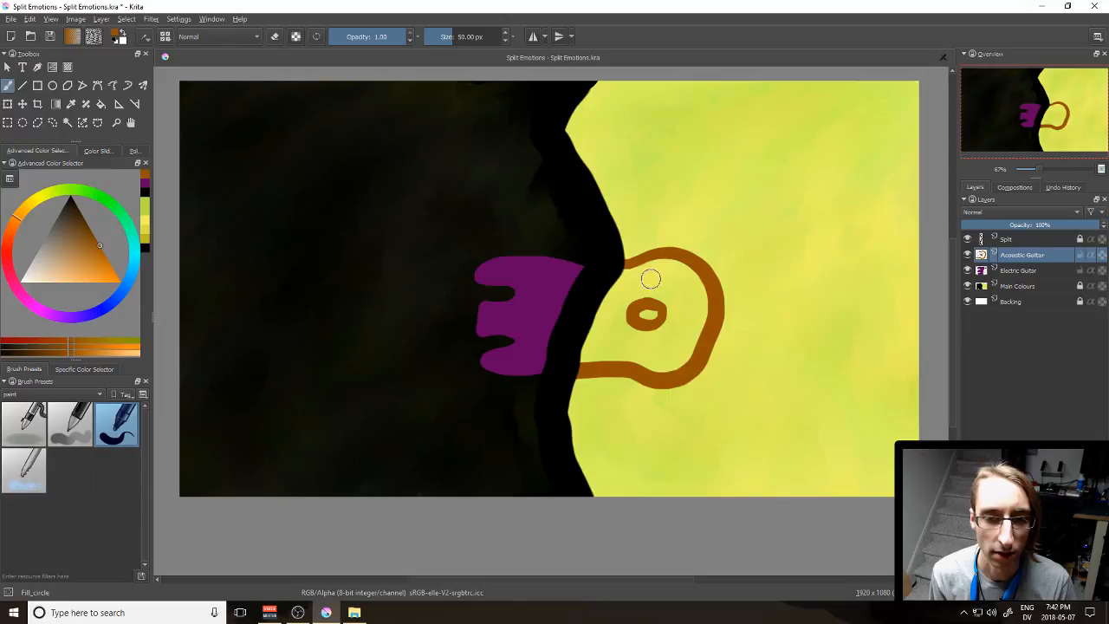
{"action": "key", "text": "ctrl+z"}
{"action": "mouse_move", "coordinate": [650, 308]}
{"action": "left_mouse_down"}
{"action": "mouse_move", "coordinate": [629, 329]}
{"action": "mouse_move", "coordinate": [671, 326]}
{"action": "mouse_move", "coordinate": [659, 301]}
{"action": "mouse_move", "coordinate": [628, 330]}
{"action": "mouse_move", "coordinate": [669, 303]}
{"action": "left_mouse_up"}
{"action": "key", "text": "ctrl+z"}
{"action": "key", "text": "ctrl+z"}
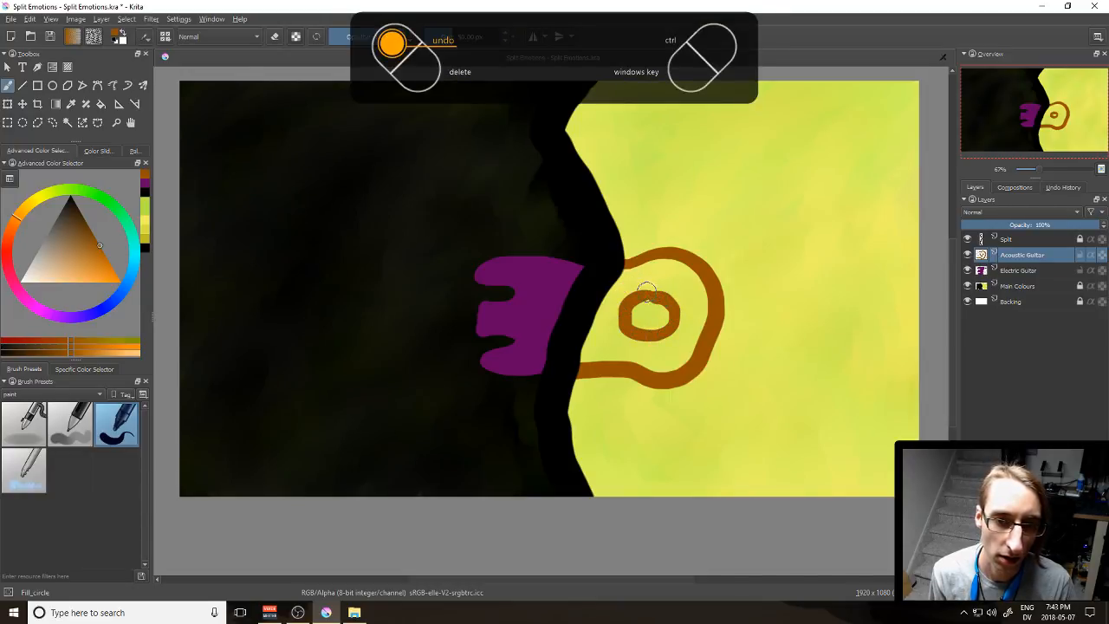
{"action": "key", "text": "ctrl+z"}
{"action": "mouse_move", "coordinate": [648, 293]}
{"action": "left_mouse_down"}
{"action": "mouse_move", "coordinate": [644, 329]}
{"action": "mouse_move", "coordinate": [670, 320]}
{"action": "mouse_move", "coordinate": [666, 302]}
{"action": "mouse_move", "coordinate": [644, 297]}
{"action": "mouse_move", "coordinate": [624, 316]}
{"action": "mouse_move", "coordinate": [649, 329]}
{"action": "mouse_move", "coordinate": [667, 320]}
{"action": "mouse_move", "coordinate": [653, 294]}
{"action": "mouse_move", "coordinate": [623, 312]}
{"action": "mouse_move", "coordinate": [649, 329]}
{"action": "mouse_move", "coordinate": [675, 319]}
{"action": "mouse_move", "coordinate": [675, 303]}
{"action": "mouse_move", "coordinate": [636, 301]}
{"action": "mouse_move", "coordinate": [621, 322]}
{"action": "mouse_move", "coordinate": [647, 337]}
{"action": "mouse_move", "coordinate": [676, 330]}
{"action": "mouse_move", "coordinate": [656, 298]}
{"action": "mouse_move", "coordinate": [633, 313]}
{"action": "mouse_move", "coordinate": [664, 325]}
{"action": "mouse_move", "coordinate": [671, 309]}
{"action": "mouse_move", "coordinate": [653, 305]}
{"action": "mouse_move", "coordinate": [647, 322]}
{"action": "mouse_move", "coordinate": [669, 315]}
{"action": "mouse_move", "coordinate": [646, 294]}
{"action": "mouse_move", "coordinate": [658, 288]}
{"action": "mouse_move", "coordinate": [621, 302]}
{"action": "mouse_move", "coordinate": [646, 290]}
{"action": "mouse_move", "coordinate": [607, 300]}
{"action": "left_mouse_up"}
{"action": "key", "text": "ctrl+z"}
{"action": "key", "text": "ctrl+z"}
{"action": "key", "text": "ctrl+z"}
{"action": "key", "text": "ctrl+z"}
{"action": "key", "text": "ctrl+z"}
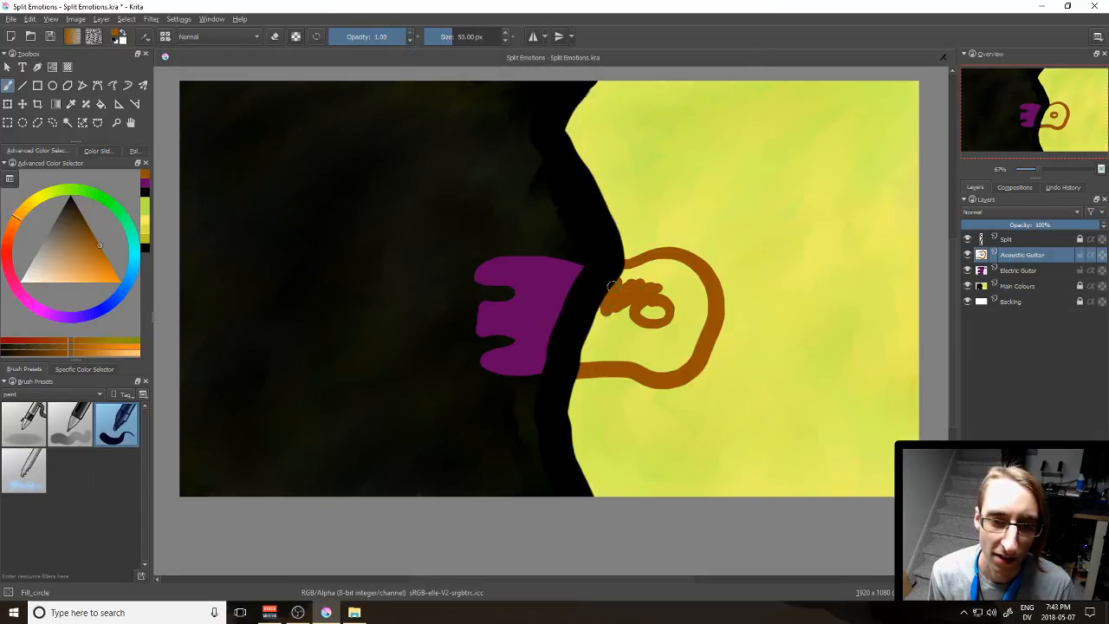
Step: Fill the whole guitar-body outline, including the soundhole ring, with solid brown brush strokes
{"action": "mouse_move", "coordinate": [689, 270]}
{"action": "left_mouse_down"}
{"action": "mouse_move", "coordinate": [701, 316]}
{"action": "mouse_move", "coordinate": [706, 302]}
{"action": "mouse_move", "coordinate": [681, 361]}
{"action": "mouse_move", "coordinate": [575, 360]}
{"action": "mouse_move", "coordinate": [590, 344]}
{"action": "mouse_move", "coordinate": [670, 355]}
{"action": "left_mouse_up"}
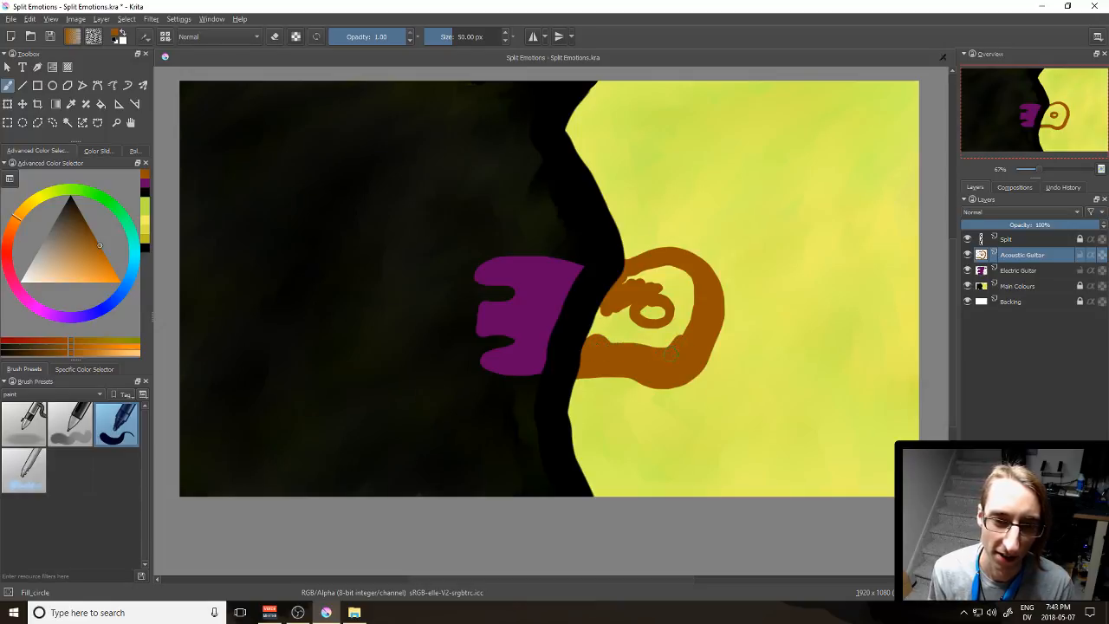
{"action": "left_click_drag", "start_coordinate": [690, 306], "coordinate": [663, 340]}
{"action": "mouse_move", "coordinate": [660, 341]}
{"action": "left_mouse_down"}
{"action": "mouse_move", "coordinate": [593, 339]}
{"action": "mouse_move", "coordinate": [613, 300]}
{"action": "mouse_move", "coordinate": [592, 321]}
{"action": "mouse_move", "coordinate": [617, 295]}
{"action": "mouse_move", "coordinate": [605, 328]}
{"action": "mouse_move", "coordinate": [629, 298]}
{"action": "mouse_move", "coordinate": [617, 334]}
{"action": "mouse_move", "coordinate": [625, 313]}
{"action": "mouse_move", "coordinate": [638, 334]}
{"action": "mouse_move", "coordinate": [666, 333]}
{"action": "mouse_move", "coordinate": [629, 324]}
{"action": "mouse_move", "coordinate": [663, 330]}
{"action": "mouse_move", "coordinate": [682, 300]}
{"action": "mouse_move", "coordinate": [626, 290]}
{"action": "mouse_move", "coordinate": [637, 275]}
{"action": "mouse_move", "coordinate": [672, 273]}
{"action": "mouse_move", "coordinate": [691, 288]}
{"action": "mouse_move", "coordinate": [642, 285]}
{"action": "left_mouse_up"}
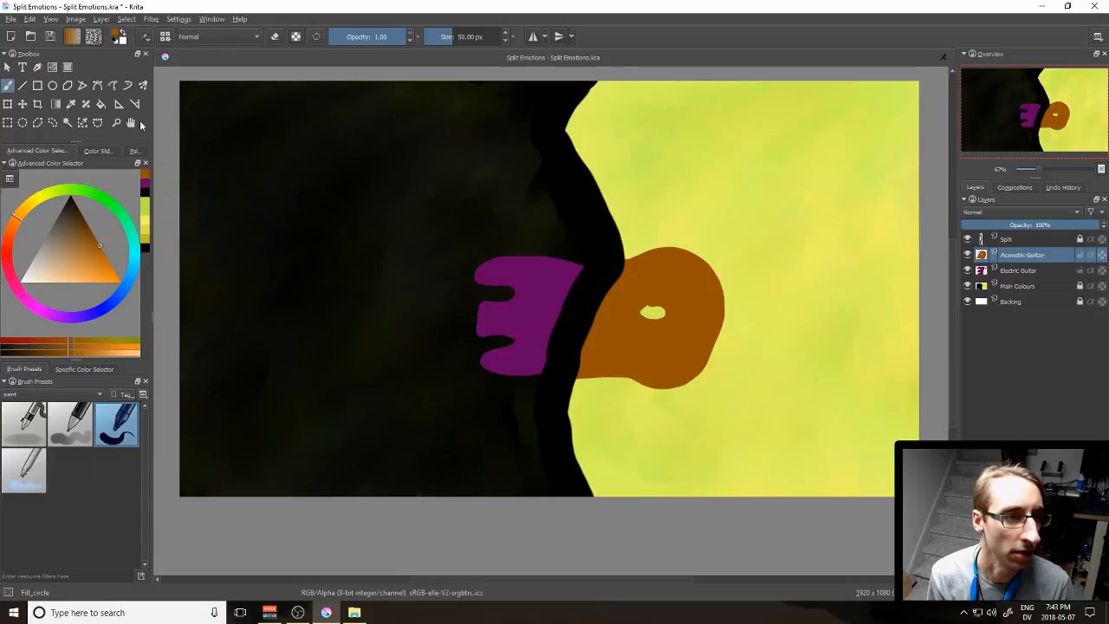
{"action": "left_click_drag", "start_coordinate": [663, 317], "coordinate": [645, 312]}
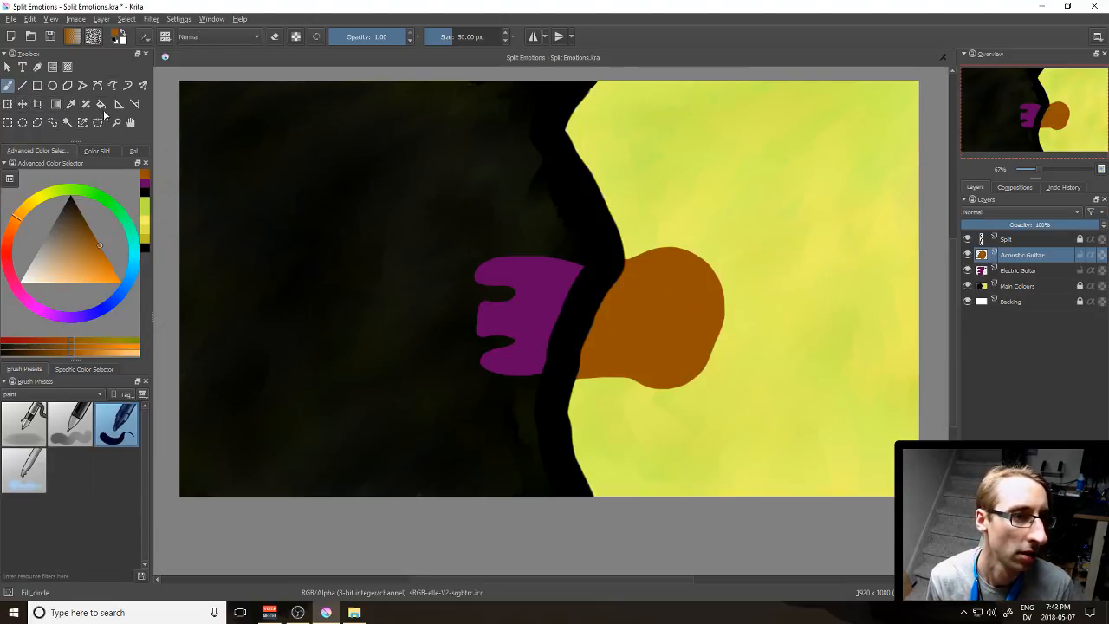
Step: Switch the brush to erasing and try soundholes in the brown guitar body at 186.58 px and a much larger size, undoing both
{"action": "left_click", "coordinate": [275, 37]}
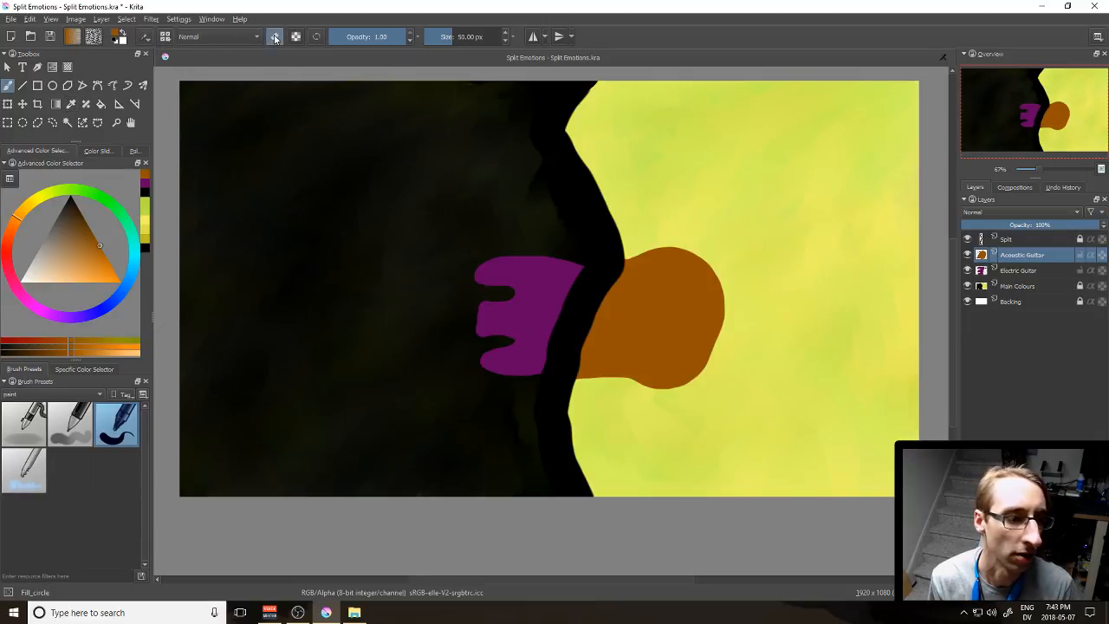
{"action": "left_click_drag", "start_coordinate": [461, 39], "coordinate": [475, 38]}
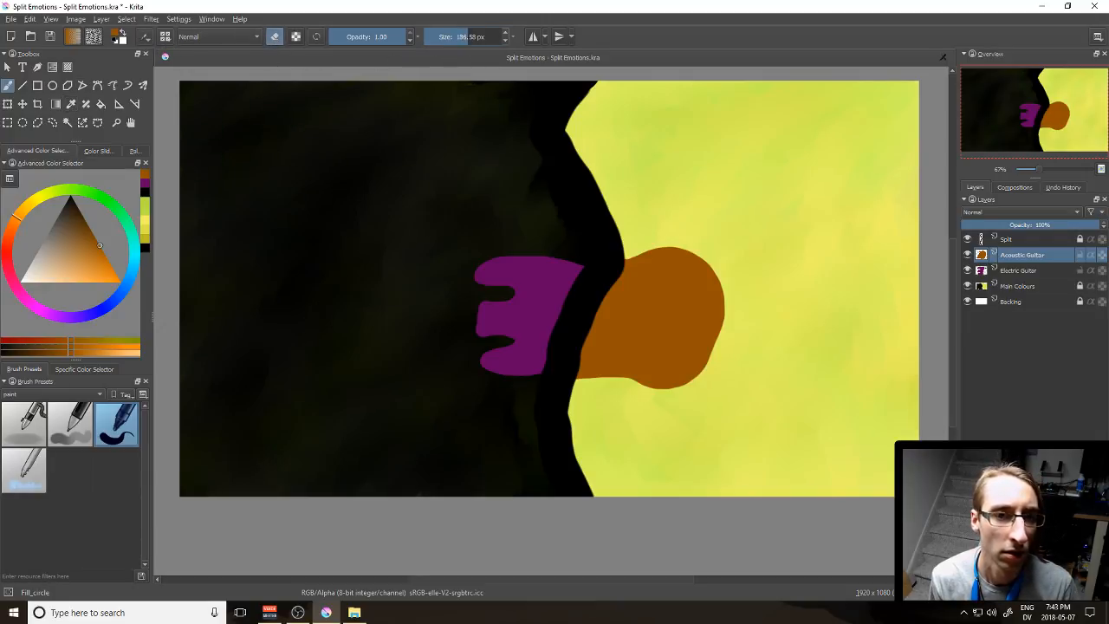
{"action": "left_click", "coordinate": [652, 320]}
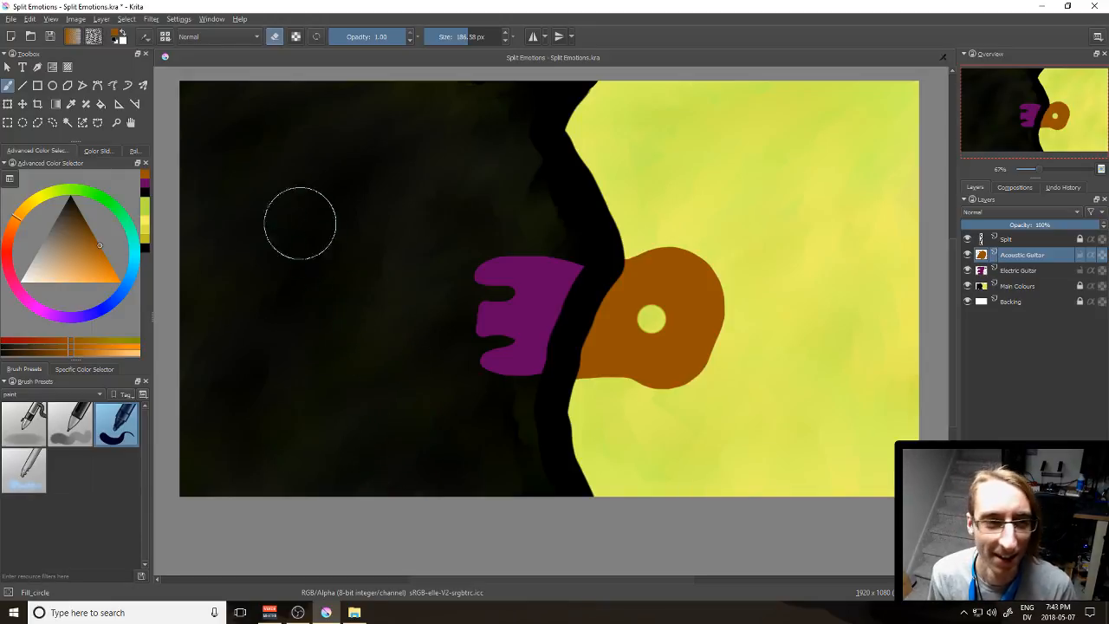
{"action": "key", "text": "ctrl+z"}
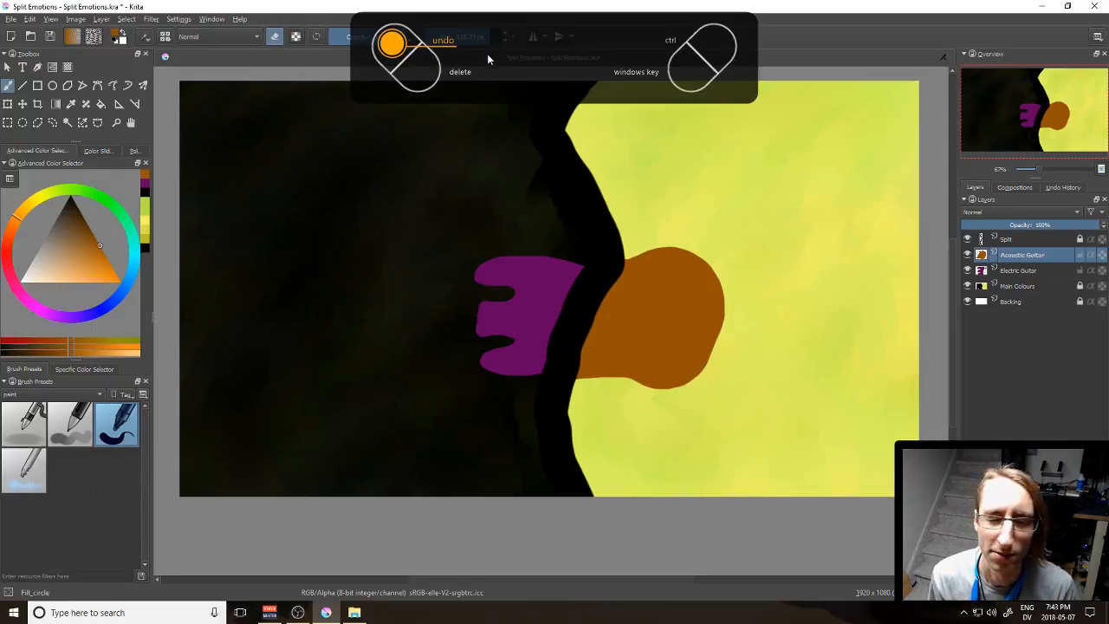
{"action": "left_click", "coordinate": [656, 310]}
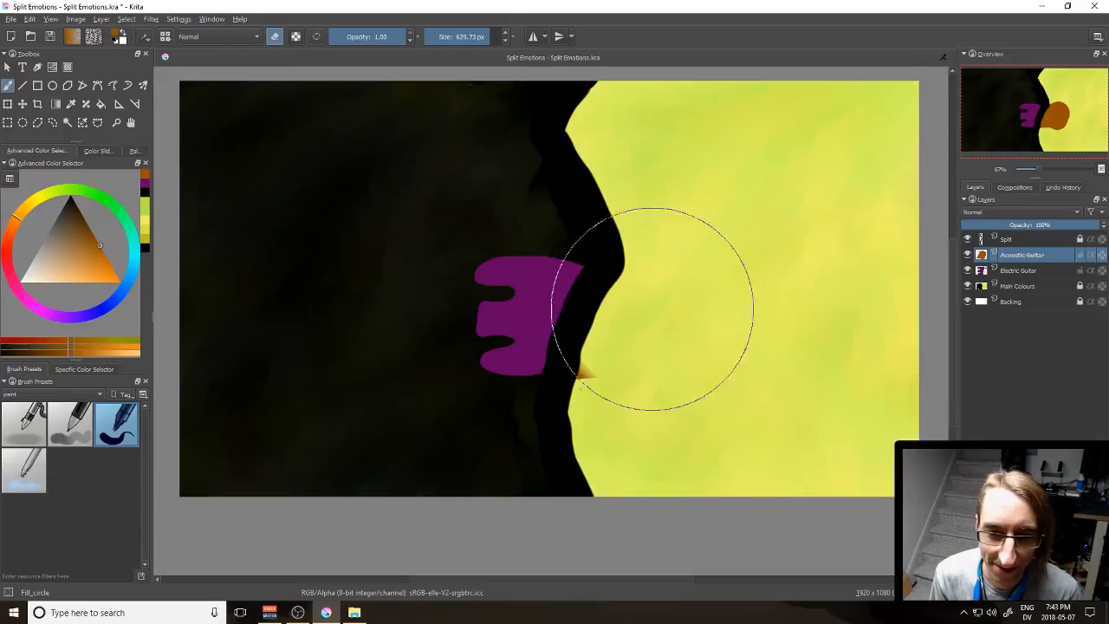
{"action": "key", "text": "ctrl+z"}
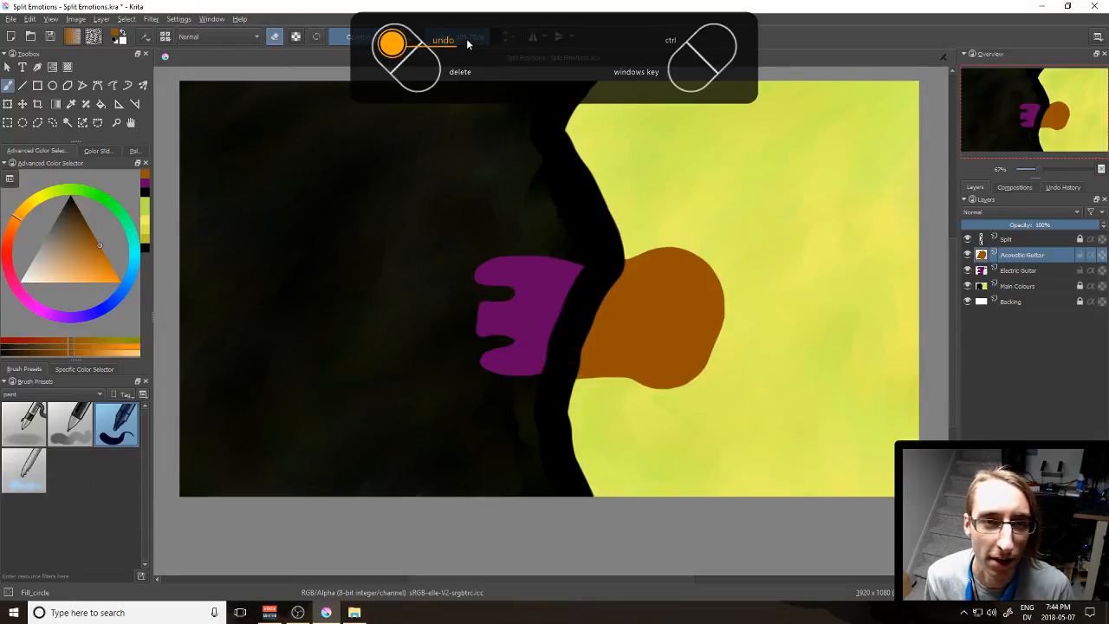
Step: Erase a round soundhole in the brown guitar body near the divider at a 165.35 px brush size, undoing the misplaced attempts
{"action": "left_click", "coordinate": [654, 317]}
{"action": "key", "text": "ctrl+z"}
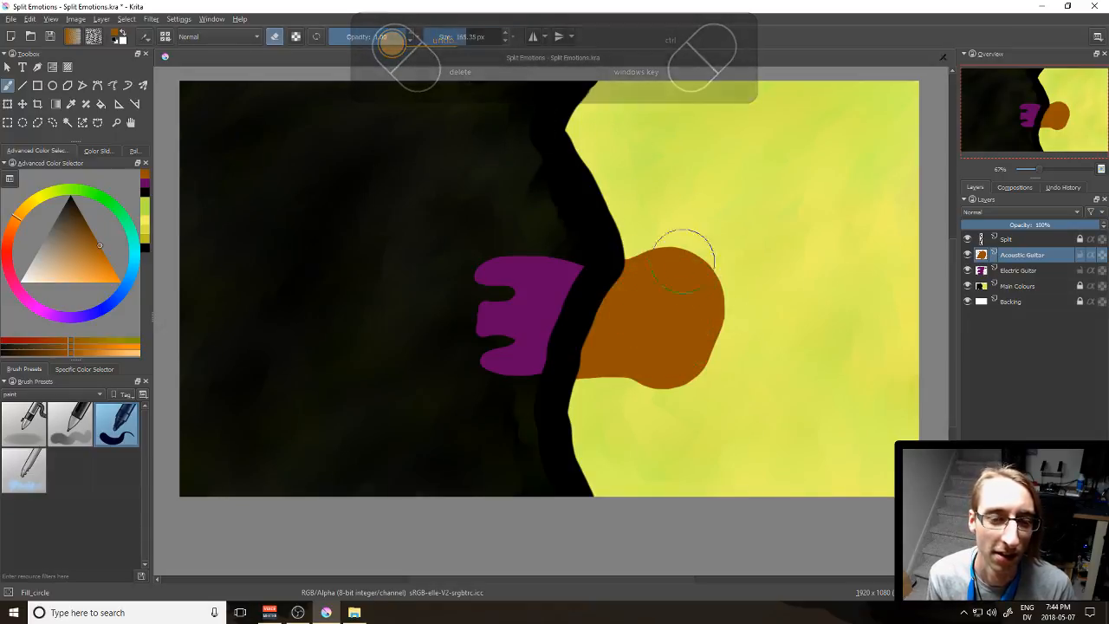
{"action": "left_click", "coordinate": [651, 321]}
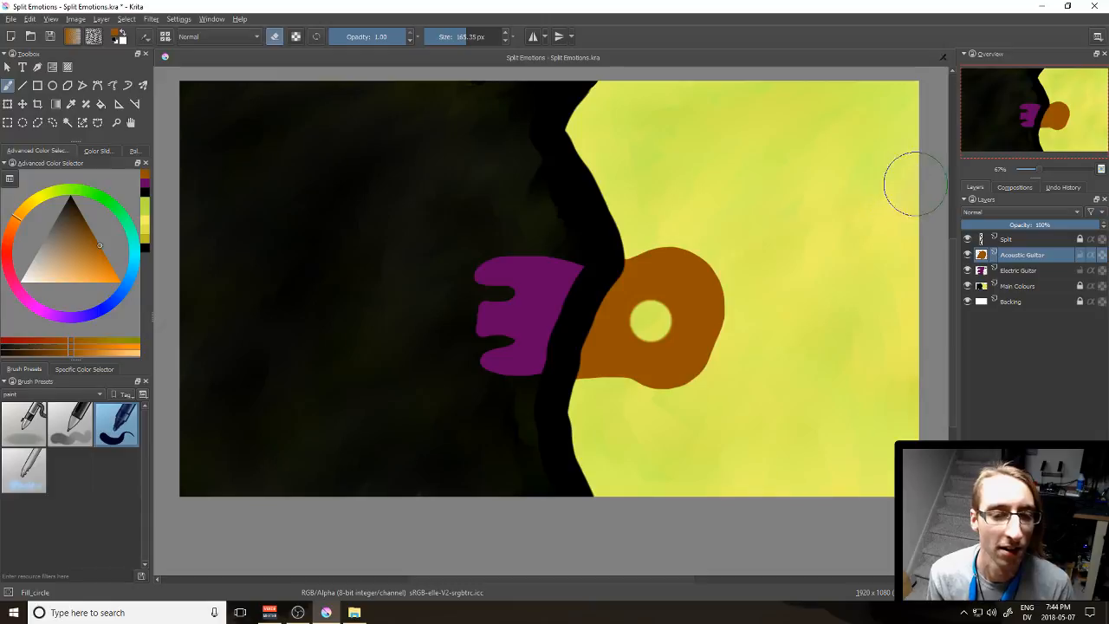
{"action": "key", "text": "ctrl+z"}
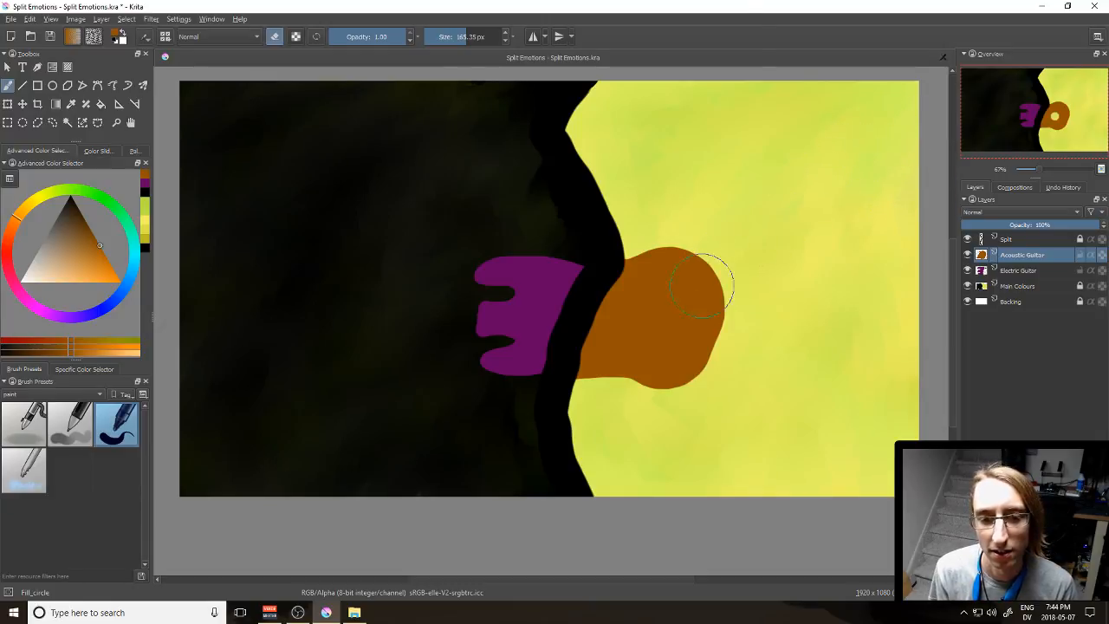
{"action": "left_click", "coordinate": [636, 316]}
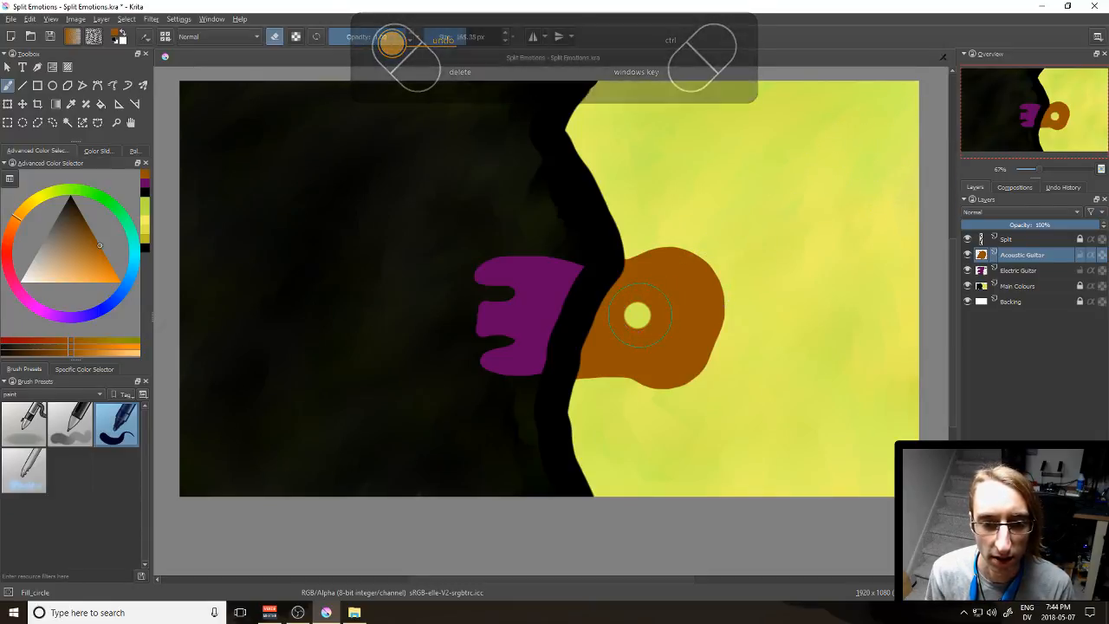
{"action": "left_click", "coordinate": [638, 315]}
{"action": "key", "text": "ctrl+z"}
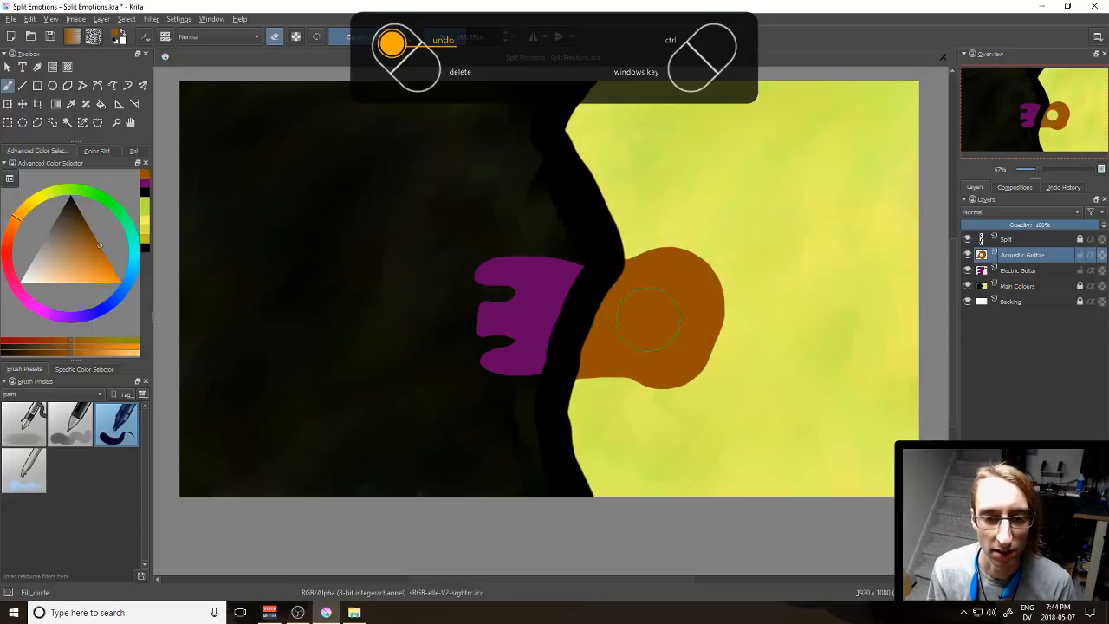
{"action": "left_click", "coordinate": [639, 317]}
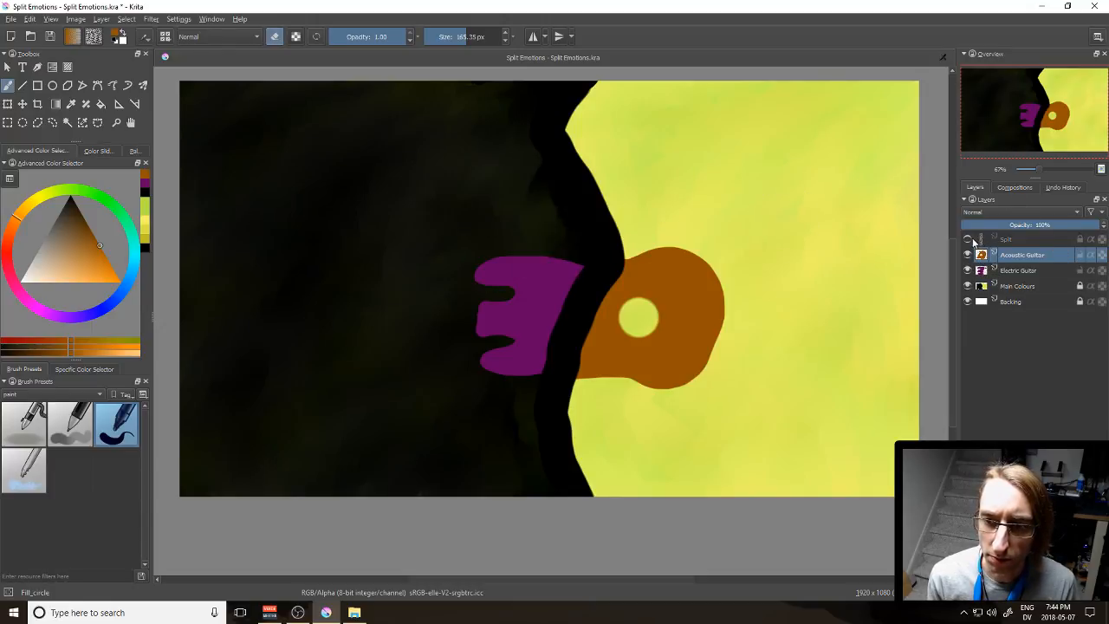
Step: Hide the Split, Main Colours and Backing layers, leaving only the Acoustic Guitar and Electric Guitar layers visible
{"action": "left_click", "coordinate": [968, 240]}
{"action": "left_click", "coordinate": [969, 271]}
{"action": "left_click", "coordinate": [968, 286]}
{"action": "left_click", "coordinate": [967, 302]}
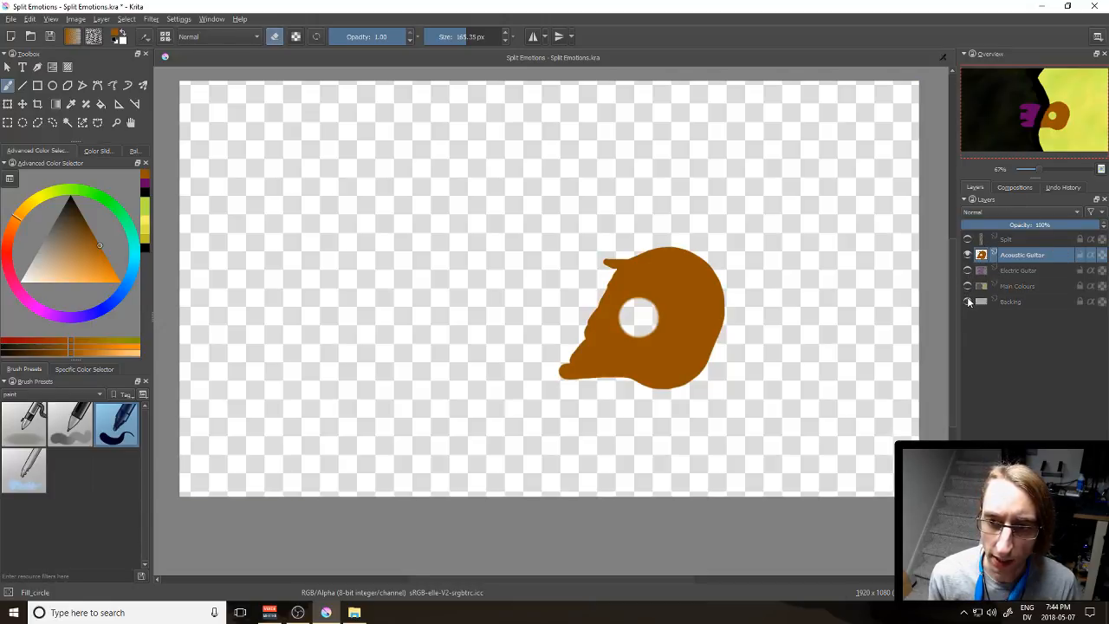
{"action": "left_click", "coordinate": [968, 272]}
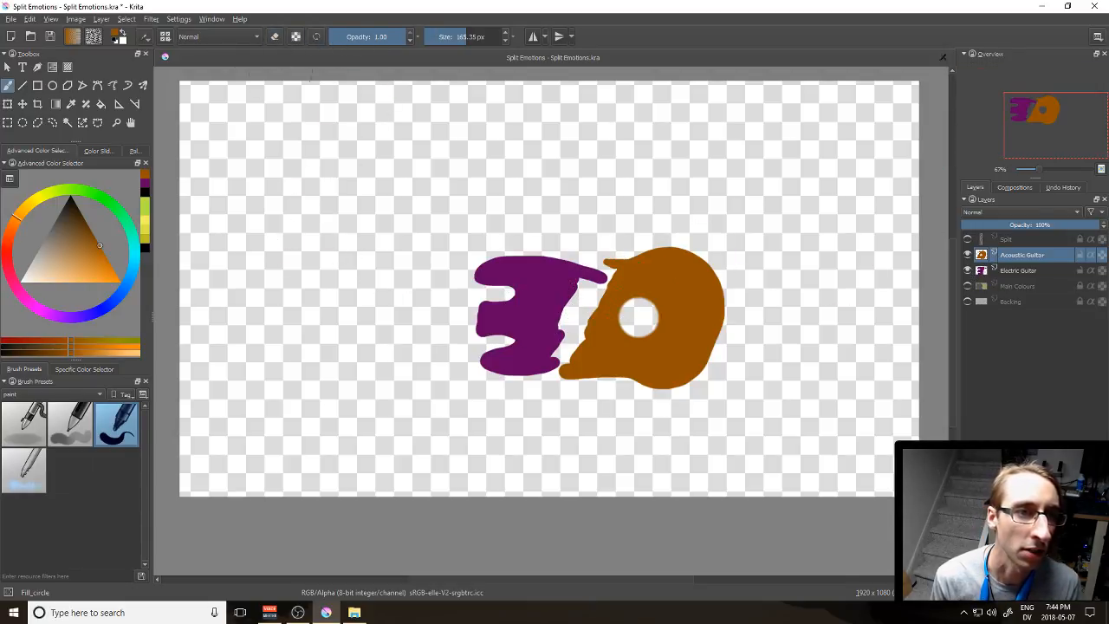
Step: Choose the Smudge_rake preset and a slightly lighter brown, try it on the acoustic guitar body, and undo the stroke
{"action": "left_click", "coordinate": [116, 423]}
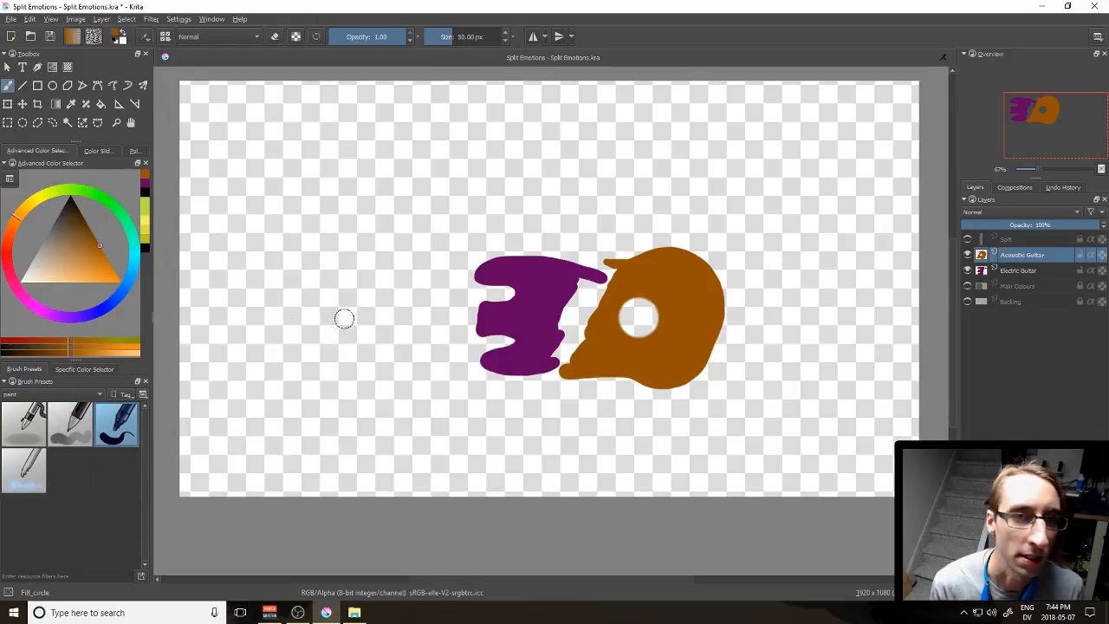
{"action": "left_click", "coordinate": [52, 394]}
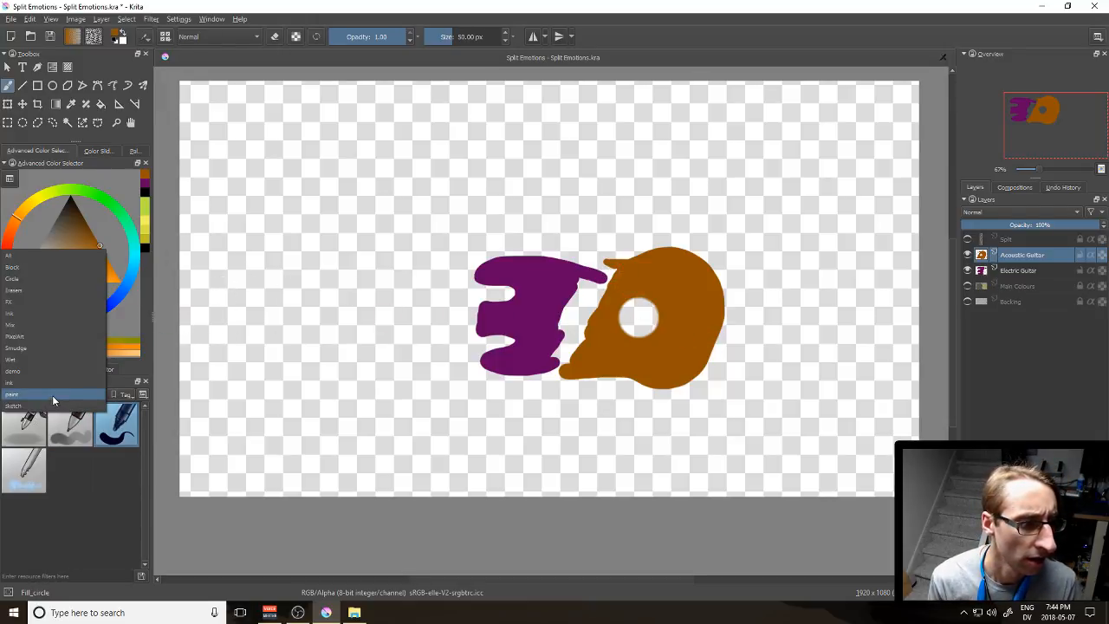
{"action": "left_click", "coordinate": [49, 347]}
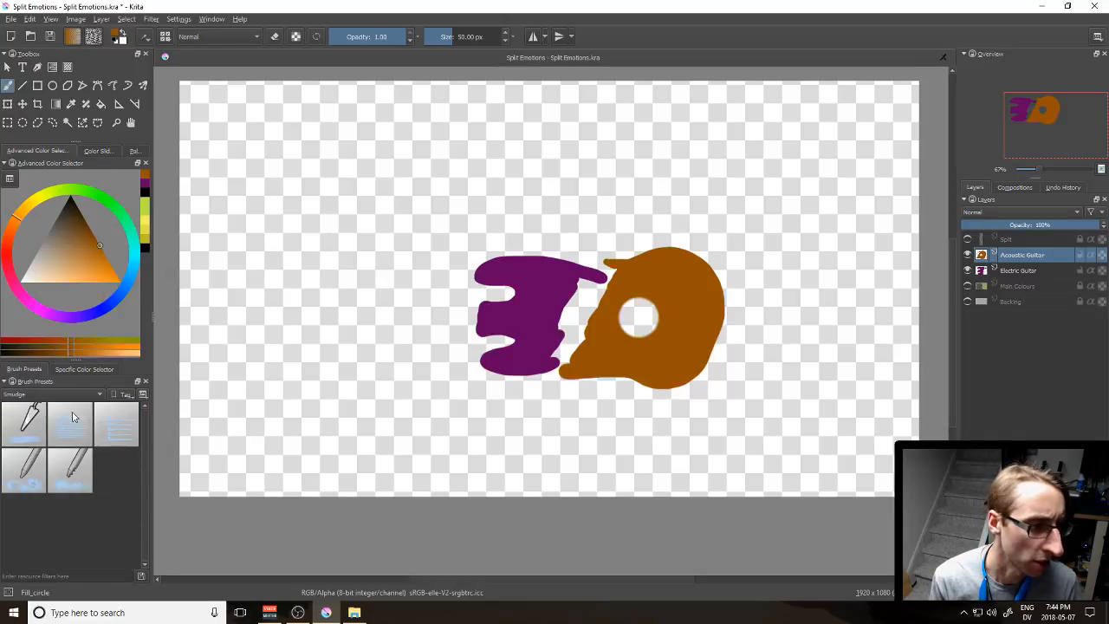
{"action": "left_click", "coordinate": [80, 425]}
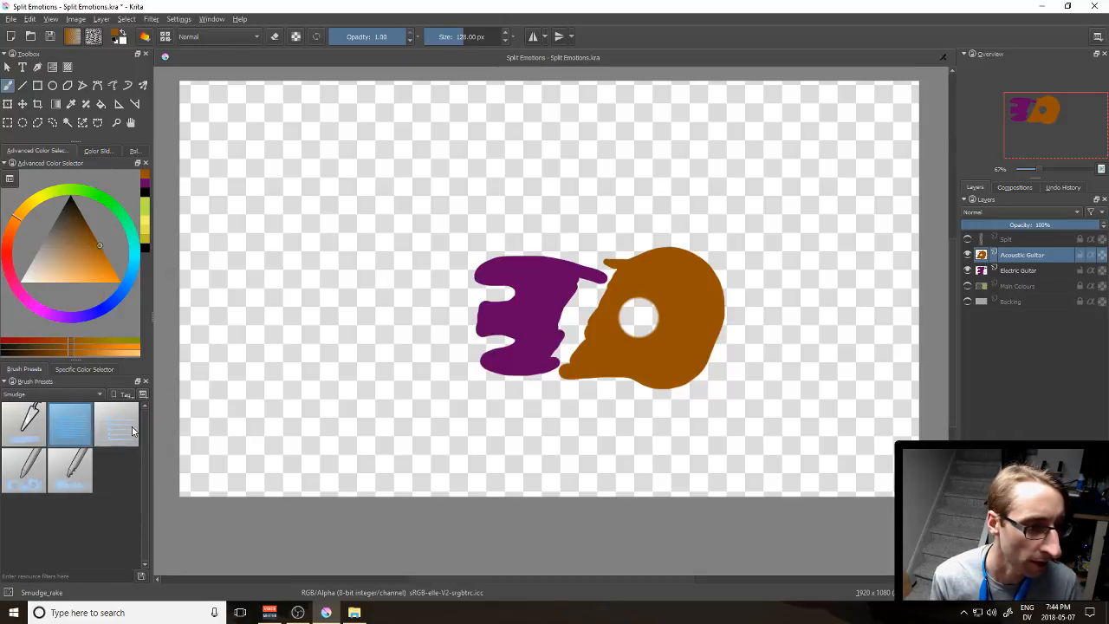
{"action": "left_click", "coordinate": [97, 251]}
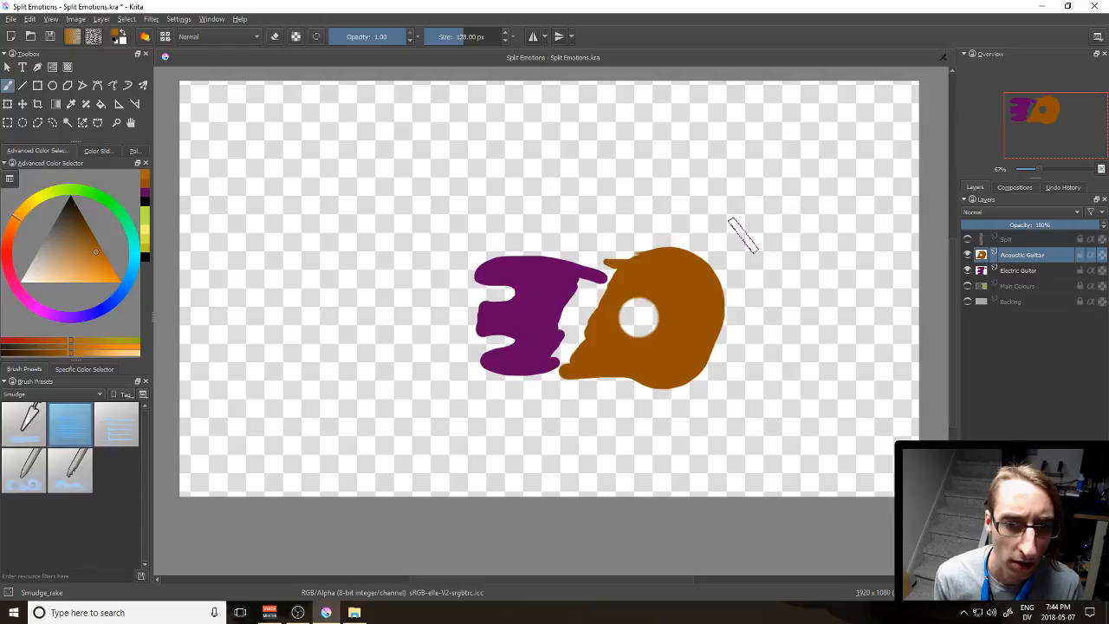
{"action": "key", "text": "ctrl+z"}
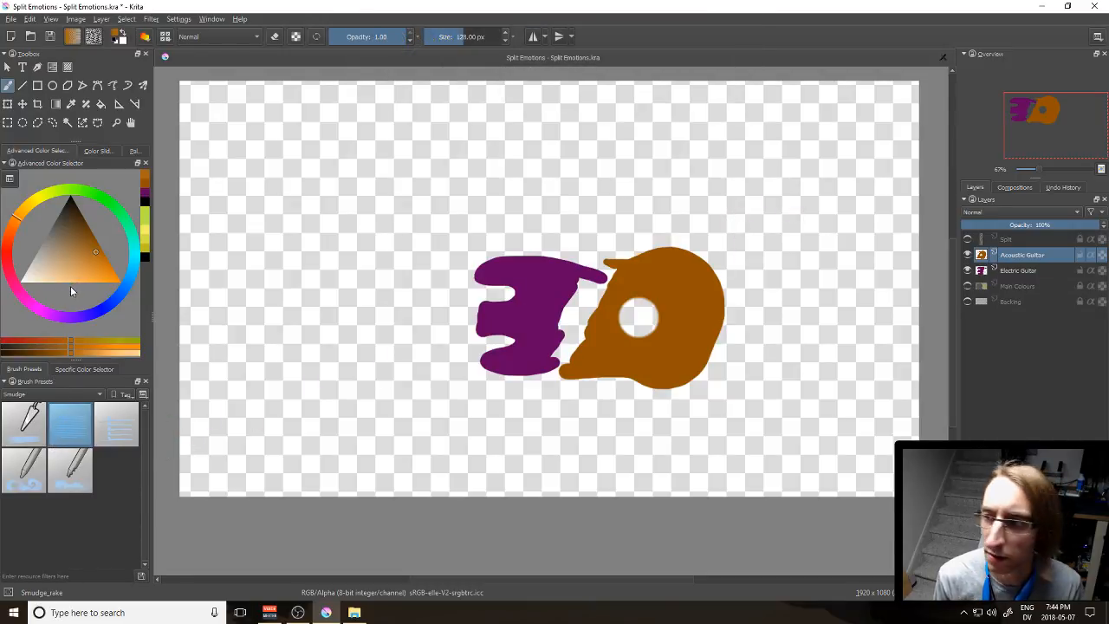
Step: Paint a lighter brown highlight curve along the outer side of the acoustic guitar body with the 50 px Fill_circle brush, undoing unwanted strokes
{"action": "left_click", "coordinate": [71, 396]}
{"action": "left_click", "coordinate": [48, 438]}
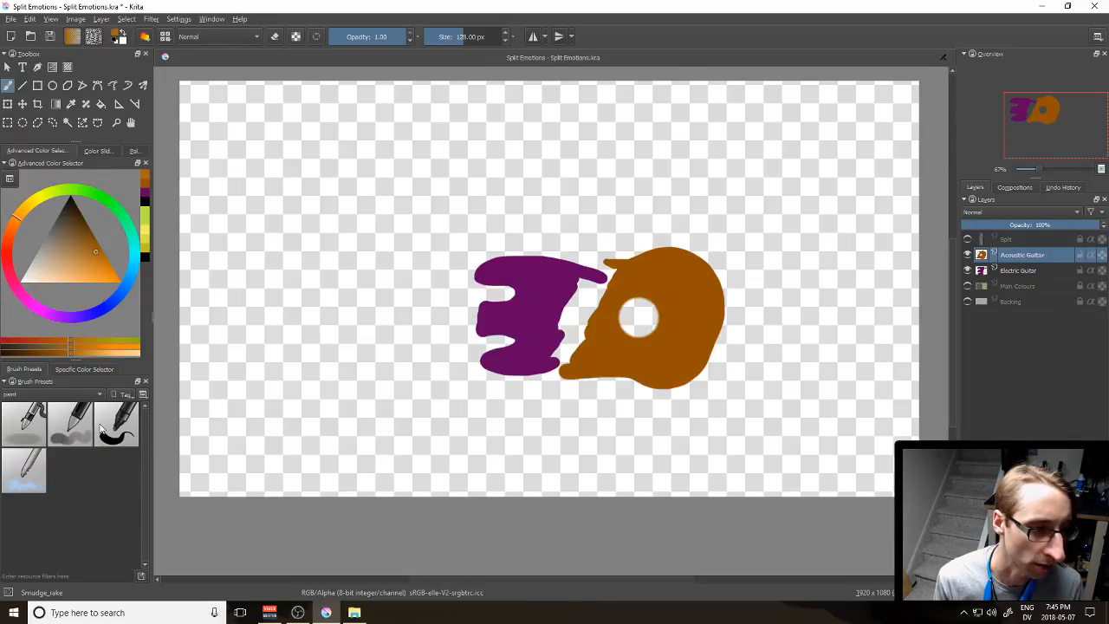
{"action": "left_click", "coordinate": [100, 431]}
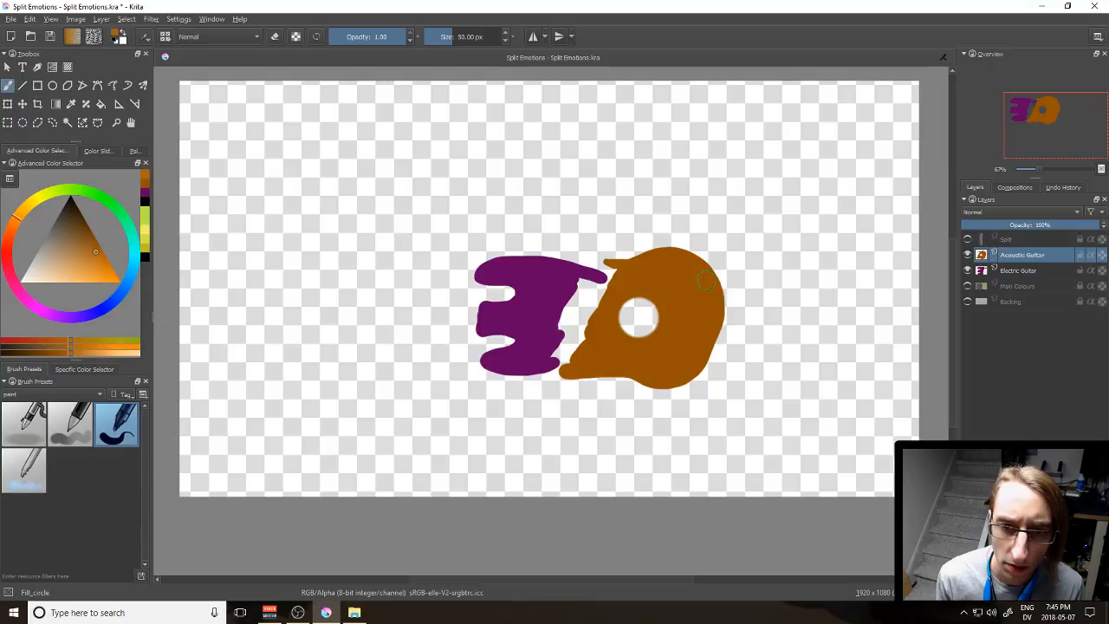
{"action": "key", "text": "ctrl+z"}
{"action": "left_click_drag", "start_coordinate": [702, 265], "coordinate": [683, 383]}
{"action": "key", "text": "ctrl+z"}
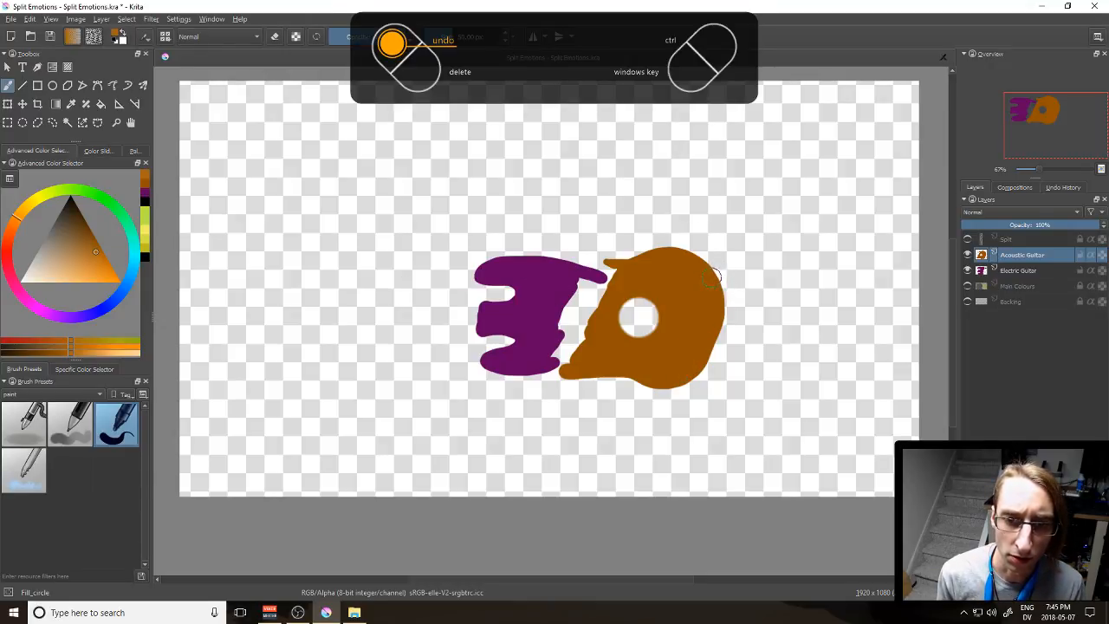
{"action": "mouse_move", "coordinate": [708, 271]}
{"action": "left_mouse_down"}
{"action": "mouse_move", "coordinate": [713, 294]}
{"action": "mouse_move", "coordinate": [684, 385]}
{"action": "left_mouse_up"}
{"action": "key", "text": "ctrl+z"}
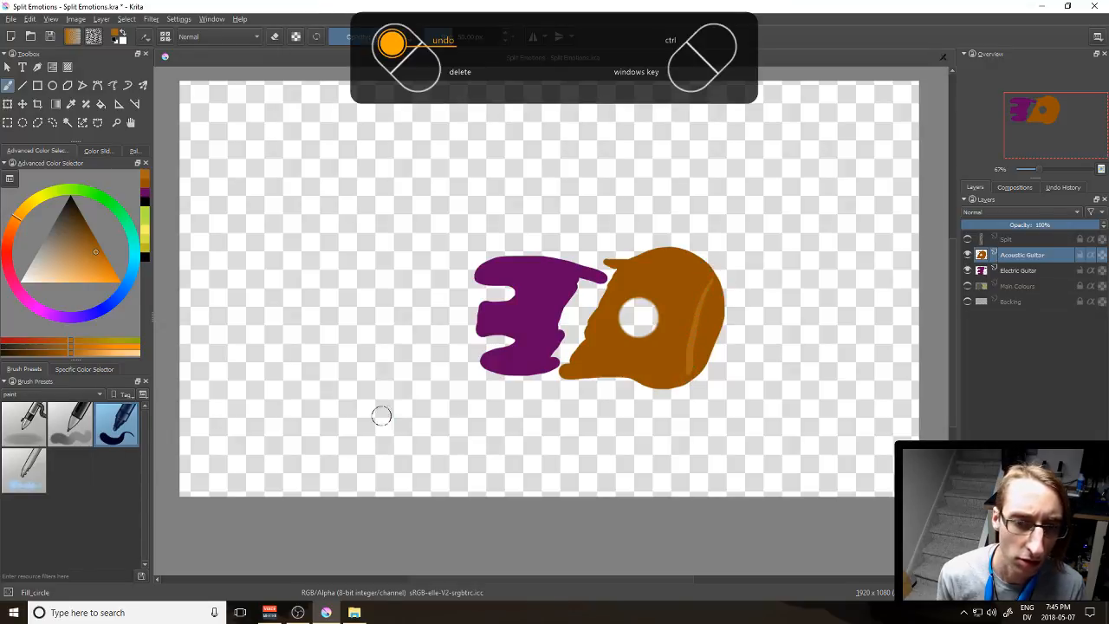
Step: Smudge the highlight across the guitar body toward the soundhole with the Smudge_rake preset, undoing strokes that cut into the hole
{"action": "left_click", "coordinate": [49, 393]}
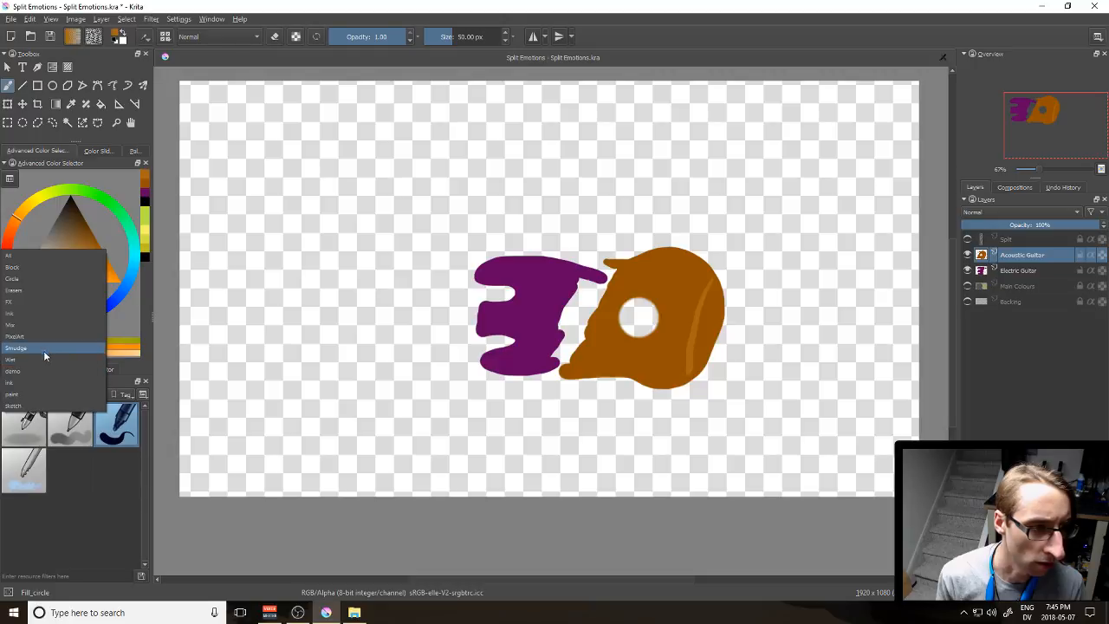
{"action": "left_click", "coordinate": [44, 349]}
{"action": "left_click", "coordinate": [72, 425]}
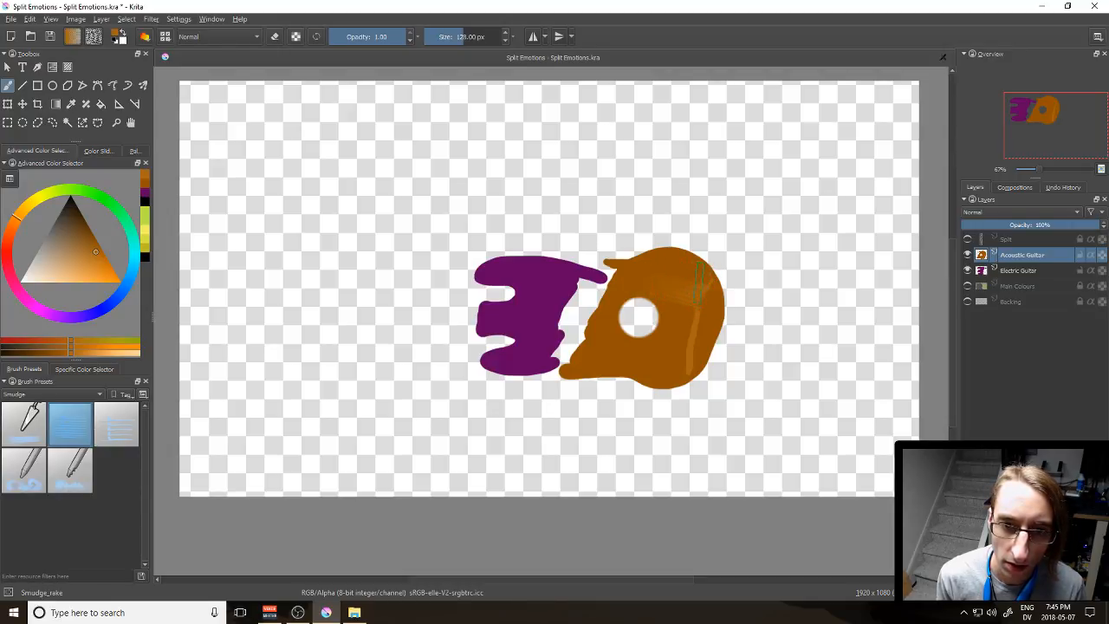
{"action": "key", "text": "ctrl+z"}
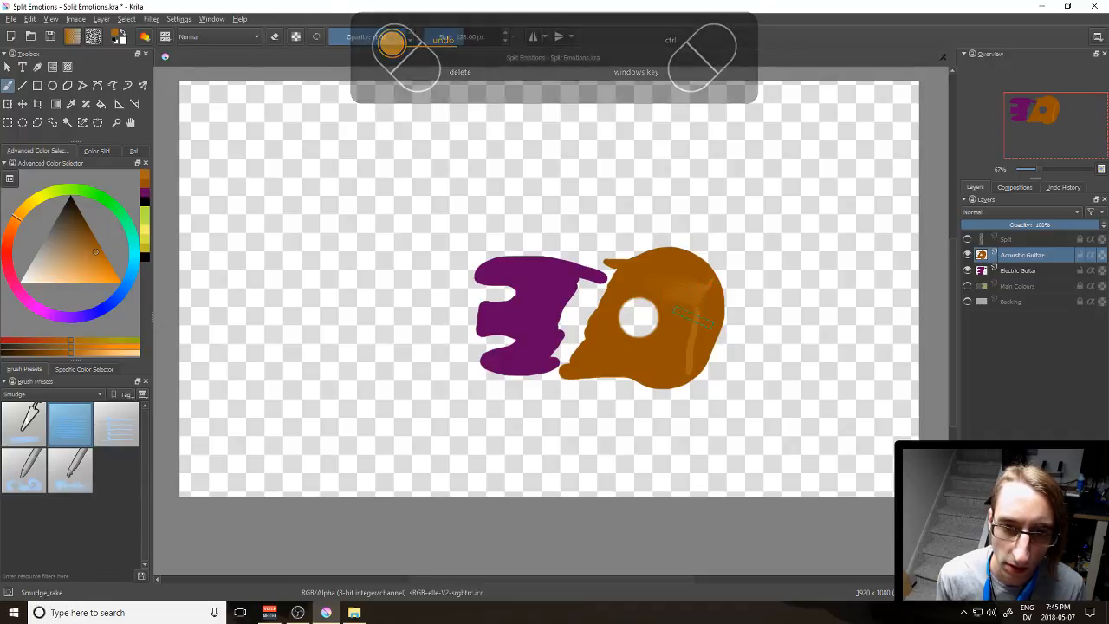
{"action": "left_click_drag", "start_coordinate": [672, 318], "coordinate": [650, 316]}
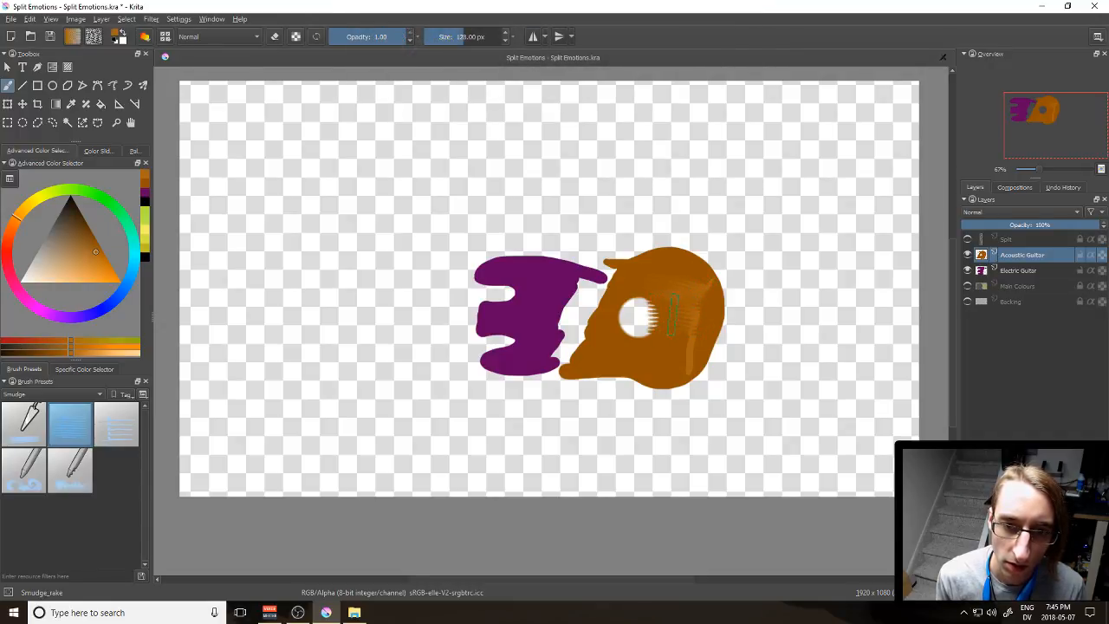
{"action": "key", "text": "ctrl+z"}
{"action": "left_click_drag", "start_coordinate": [694, 321], "coordinate": [649, 318]}
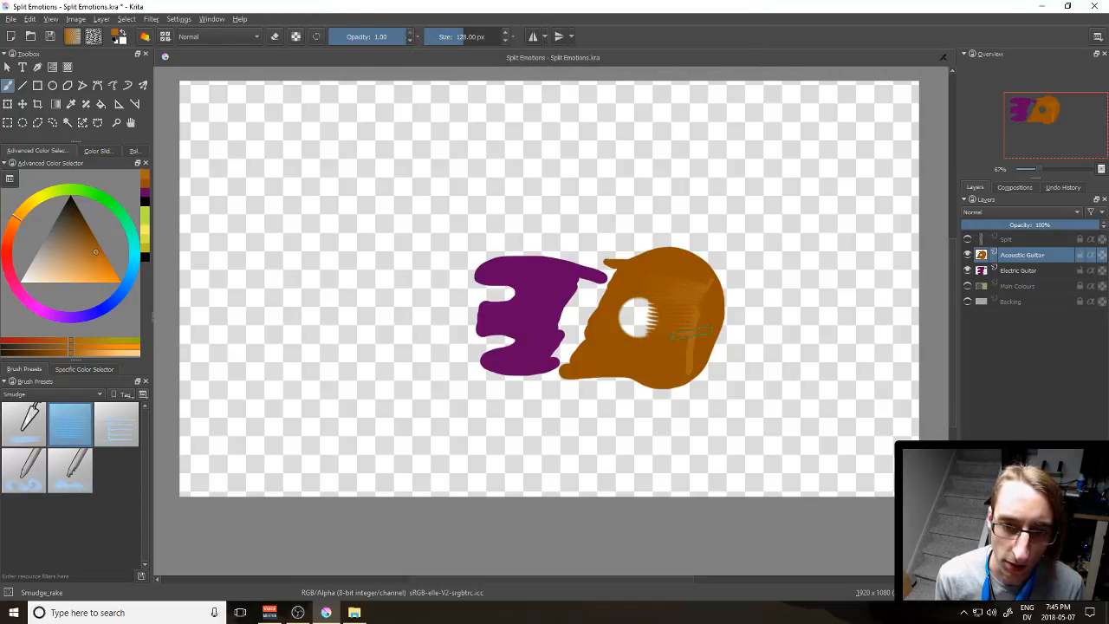
{"action": "key", "text": "ctrl+z"}
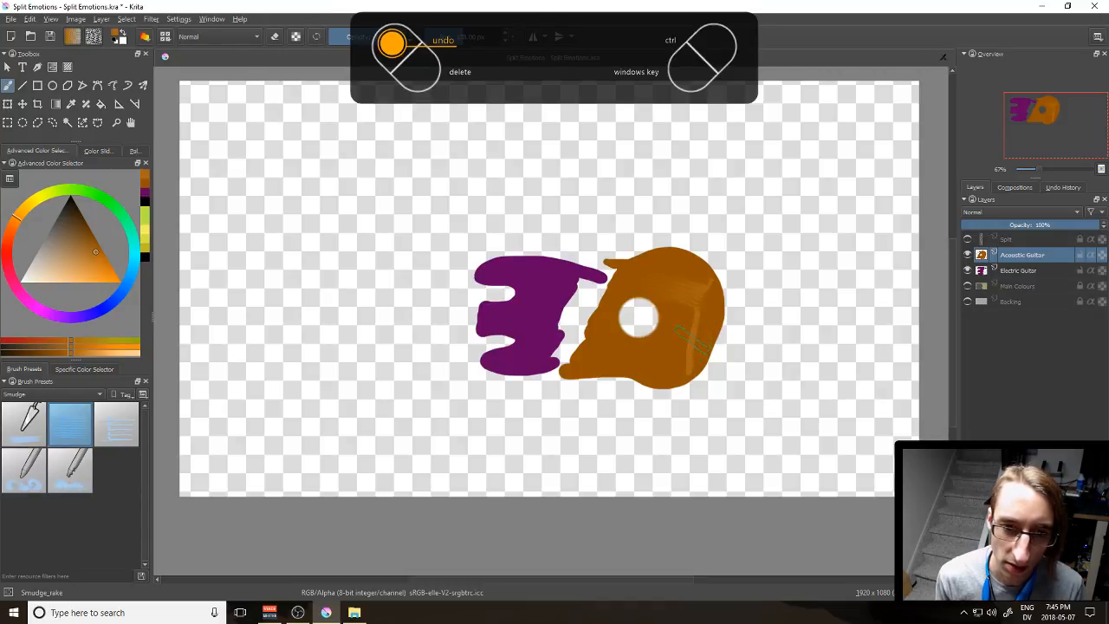
{"action": "left_click_drag", "start_coordinate": [680, 321], "coordinate": [657, 320]}
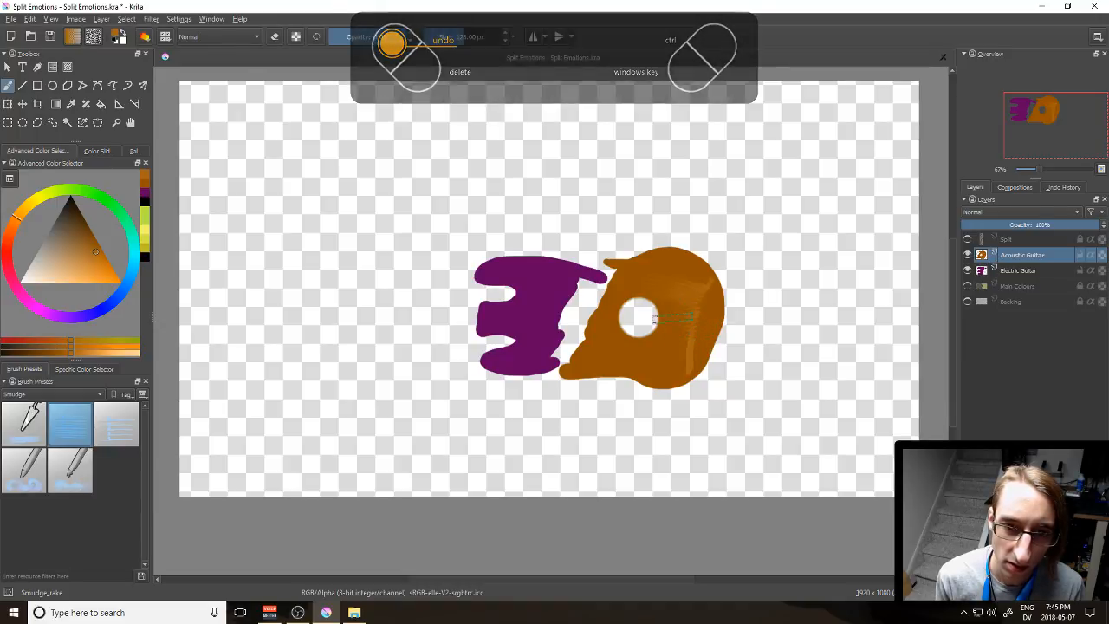
{"action": "key", "text": "ctrl+z"}
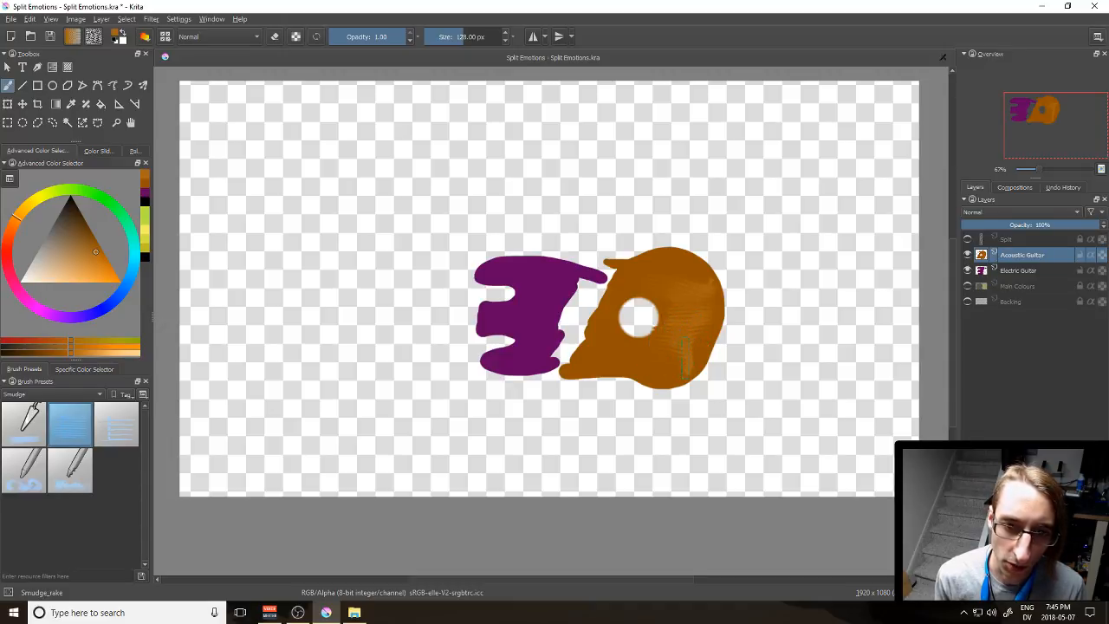
Step: Try raking the brown paint across the soundhole toward the divider side, and undo those smudge strokes
{"action": "mouse_move", "coordinate": [645, 331]}
{"action": "left_mouse_down"}
{"action": "mouse_move", "coordinate": [695, 326]}
{"action": "mouse_move", "coordinate": [623, 324]}
{"action": "mouse_move", "coordinate": [688, 317]}
{"action": "mouse_move", "coordinate": [638, 315]}
{"action": "mouse_move", "coordinate": [642, 306]}
{"action": "mouse_move", "coordinate": [693, 306]}
{"action": "mouse_move", "coordinate": [629, 312]}
{"action": "left_mouse_up"}
{"action": "left_click_drag", "start_coordinate": [694, 295], "coordinate": [625, 295]}
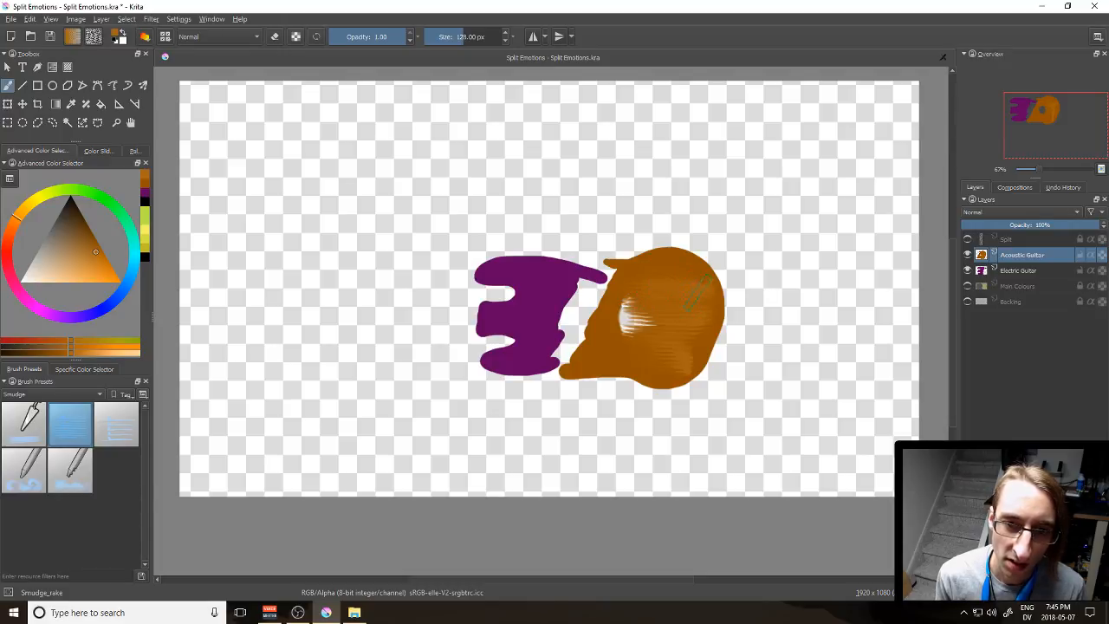
{"action": "mouse_move", "coordinate": [641, 290]}
{"action": "left_mouse_down"}
{"action": "mouse_move", "coordinate": [677, 304]}
{"action": "mouse_move", "coordinate": [623, 300]}
{"action": "mouse_move", "coordinate": [683, 306]}
{"action": "mouse_move", "coordinate": [609, 312]}
{"action": "left_mouse_up"}
{"action": "mouse_move", "coordinate": [674, 323]}
{"action": "left_mouse_down"}
{"action": "mouse_move", "coordinate": [610, 334]}
{"action": "mouse_move", "coordinate": [653, 341]}
{"action": "mouse_move", "coordinate": [612, 321]}
{"action": "left_mouse_up"}
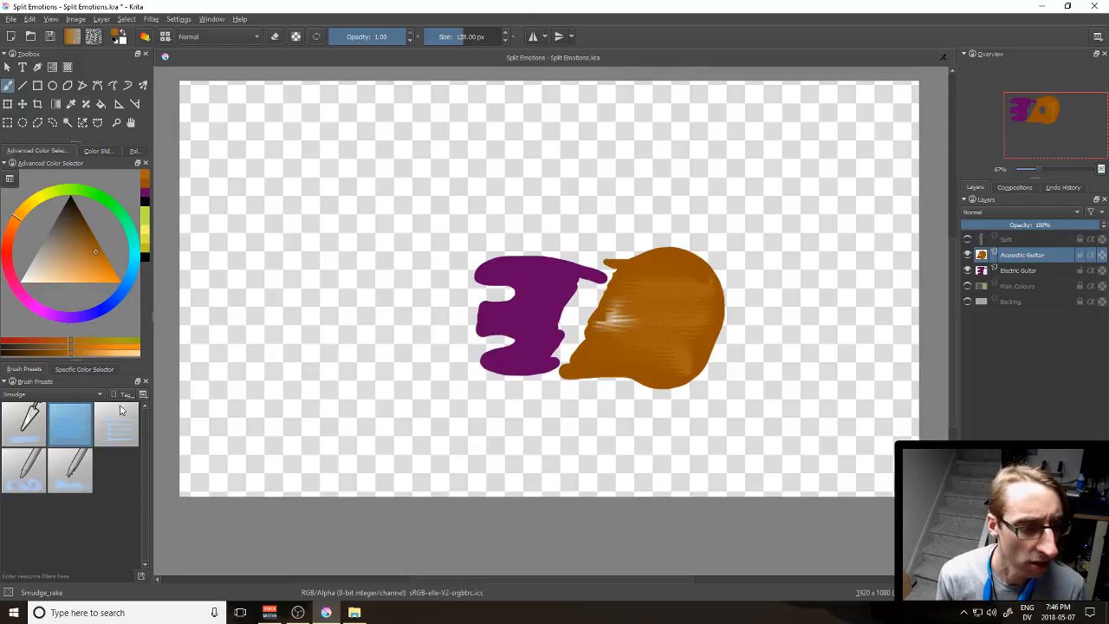
{"action": "key", "text": "ctrl+z"}
{"action": "key", "text": "ctrl+z"}
{"action": "key", "text": "ctrl+z"}
{"action": "key", "text": "ctrl+z"}
{"action": "key", "text": "ctrl+z"}
{"action": "key", "text": "ctrl+z"}
{"action": "key", "text": "ctrl+z"}
{"action": "key", "text": "ctrl+z"}
{"action": "key", "text": "ctrl+z"}
{"action": "key", "text": "ctrl+z"}
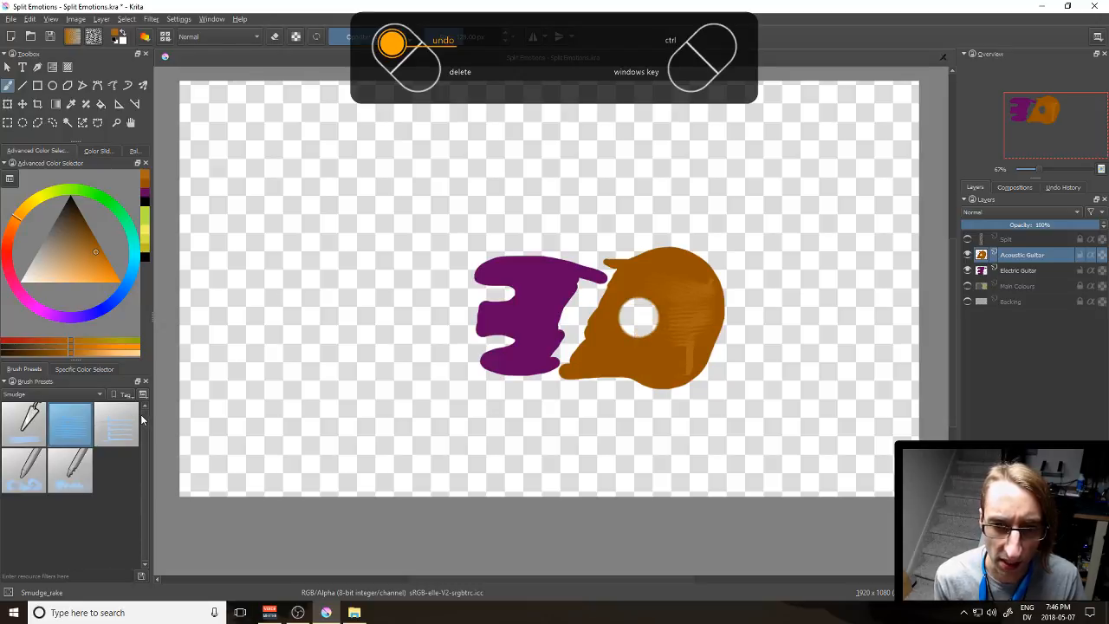
Step: Undo the last smudge strokes on the acoustic guitar body, back to the plain lighter highlight curve
{"action": "key", "text": "ctrl+z"}
{"action": "key", "text": "ctrl+z"}
{"action": "key", "text": "ctrl+z"}
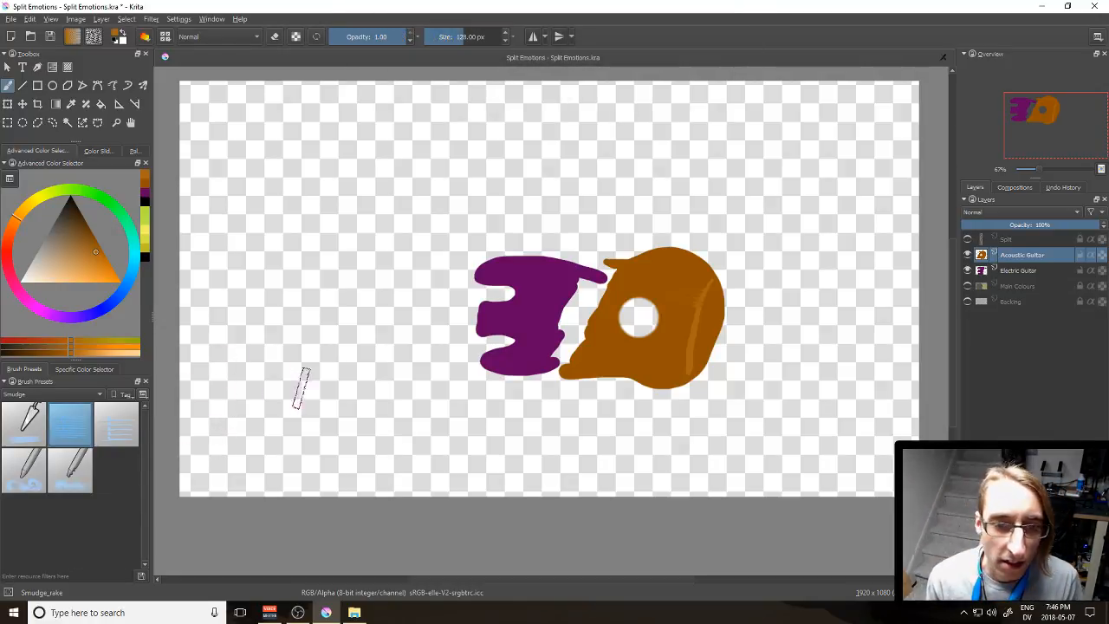
Step: Switch to the Fill_circle preset from the paint group with the acoustic guitar's darker base brown
{"action": "left_click", "coordinate": [76, 395]}
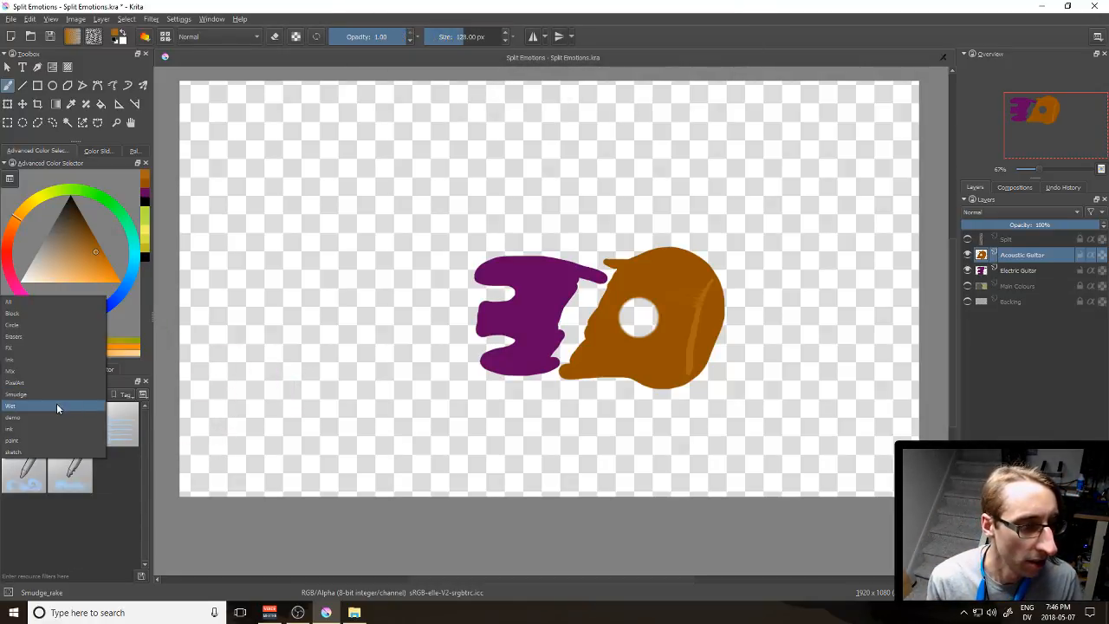
{"action": "left_click", "coordinate": [46, 438]}
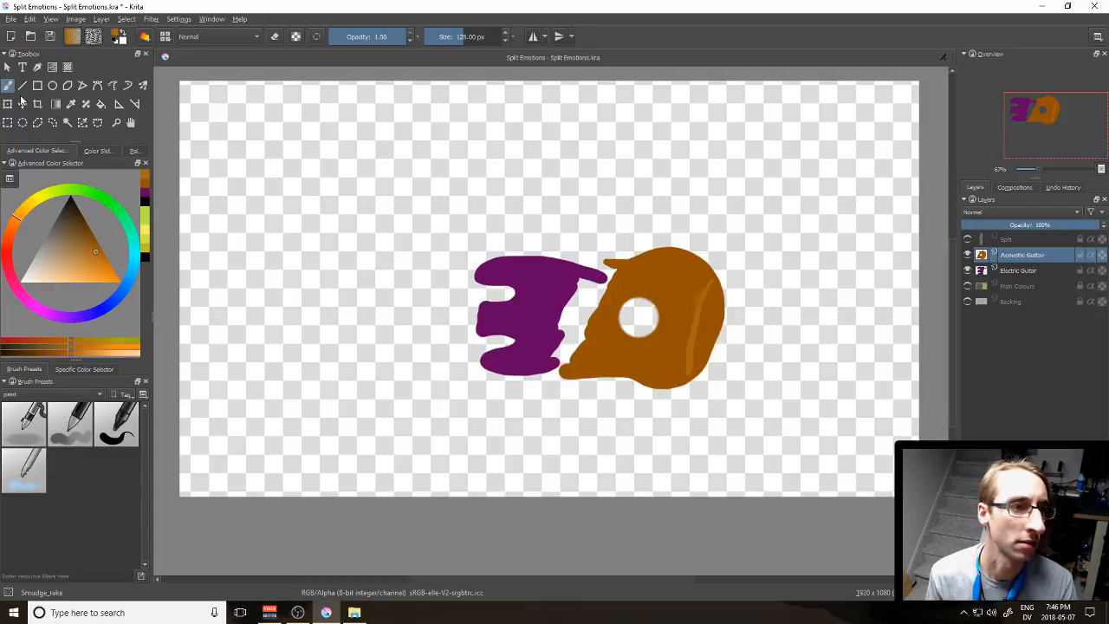
{"action": "left_click", "coordinate": [116, 123]}
{"action": "left_click_drag", "start_coordinate": [565, 242], "coordinate": [739, 388]}
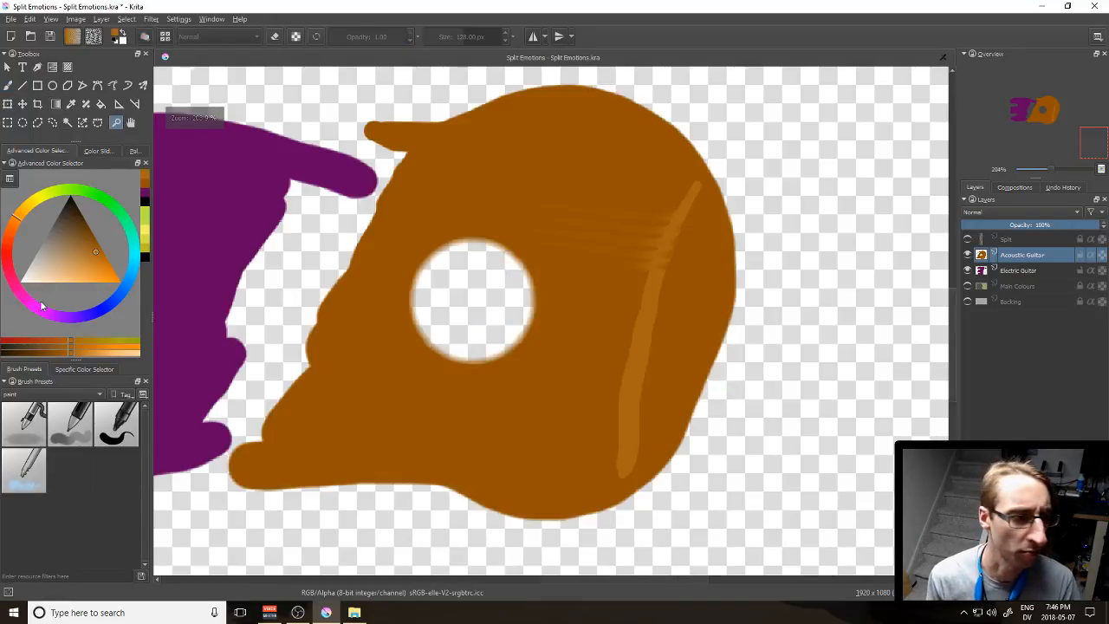
{"action": "left_click", "coordinate": [117, 423]}
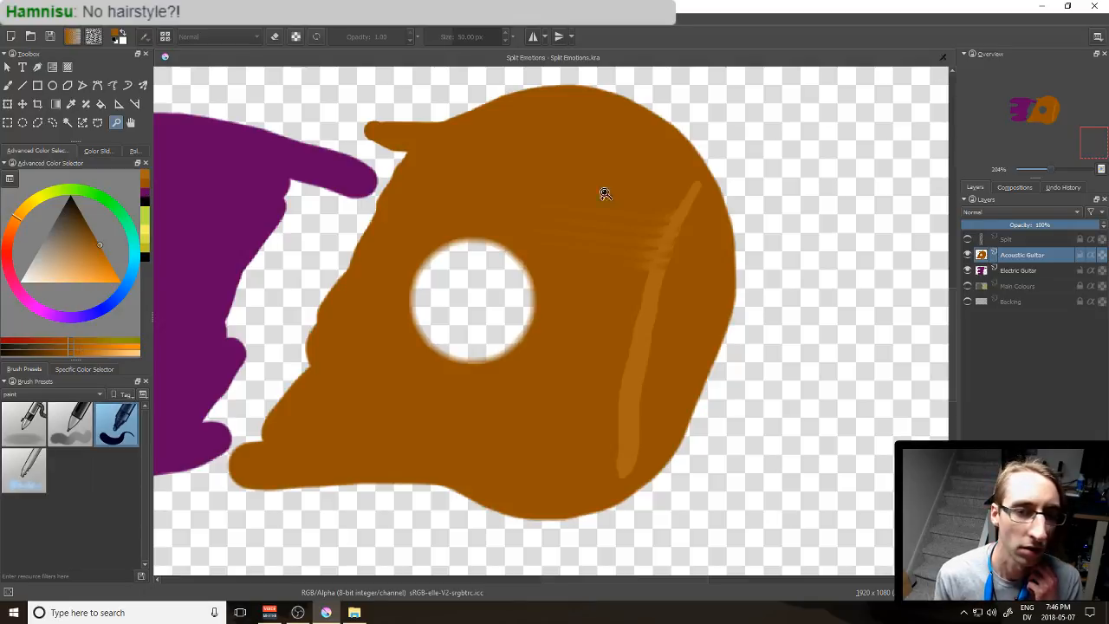
Step: Paint over the highlight and the soundhole with the base brown at 50 px, and even out the body's divider-side edge
{"action": "left_click_drag", "start_coordinate": [650, 212], "coordinate": [636, 217]}
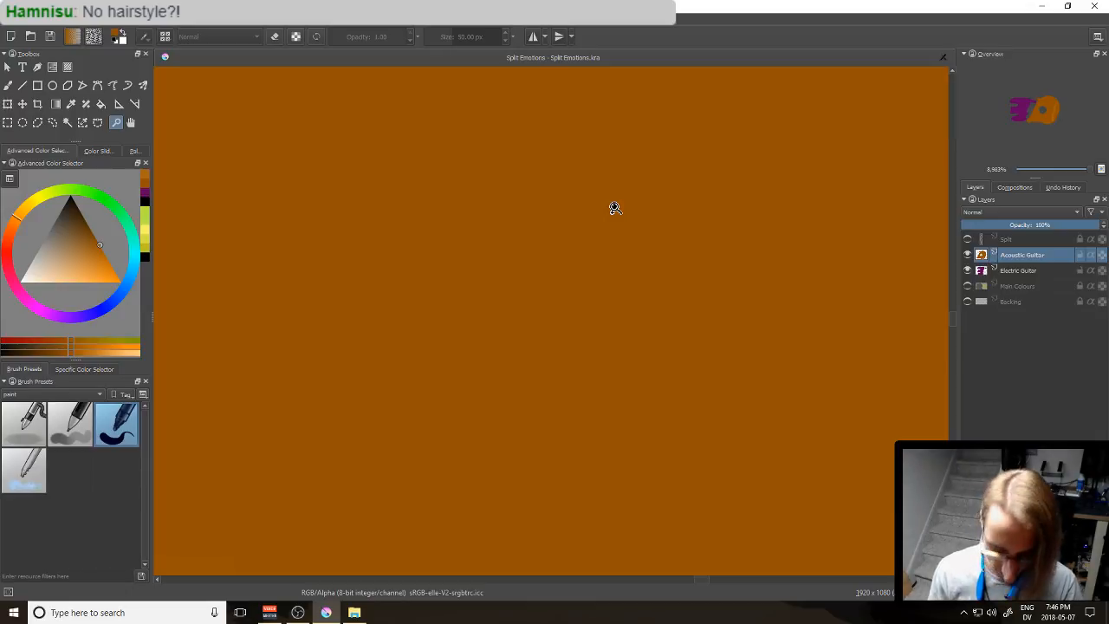
{"action": "left_click_drag", "start_coordinate": [616, 235], "coordinate": [612, 248]}
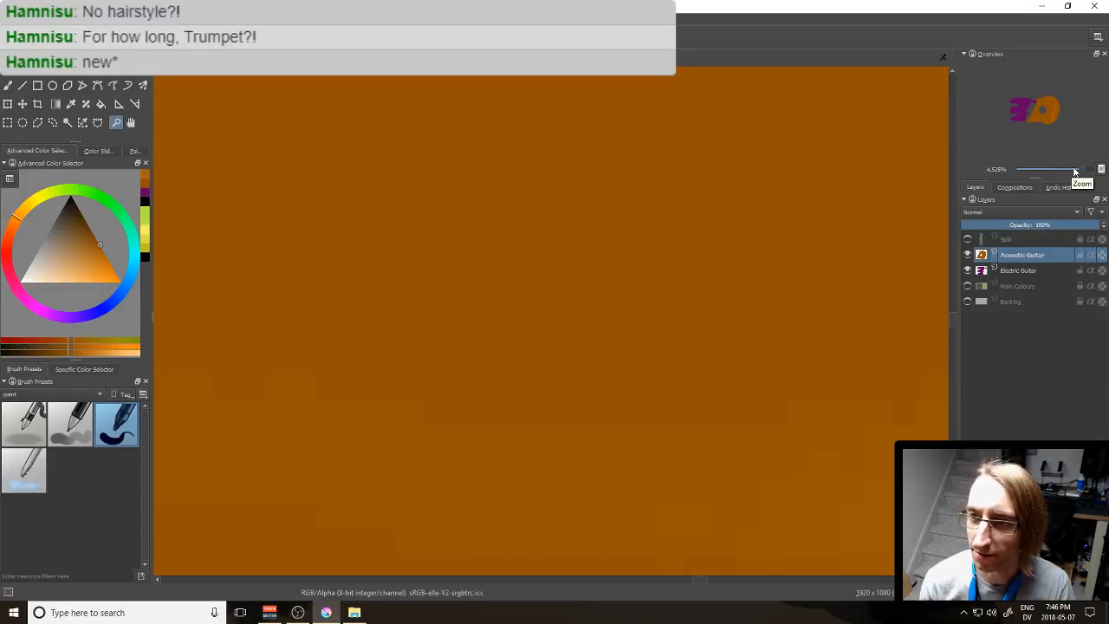
{"action": "left_click_drag", "start_coordinate": [1082, 170], "coordinate": [1045, 169]}
{"action": "scroll", "coordinate": [664, 347], "scroll_direction": "down", "scroll_amount": 1}
{"action": "left_click_drag", "start_coordinate": [663, 348], "coordinate": [757, 253]}
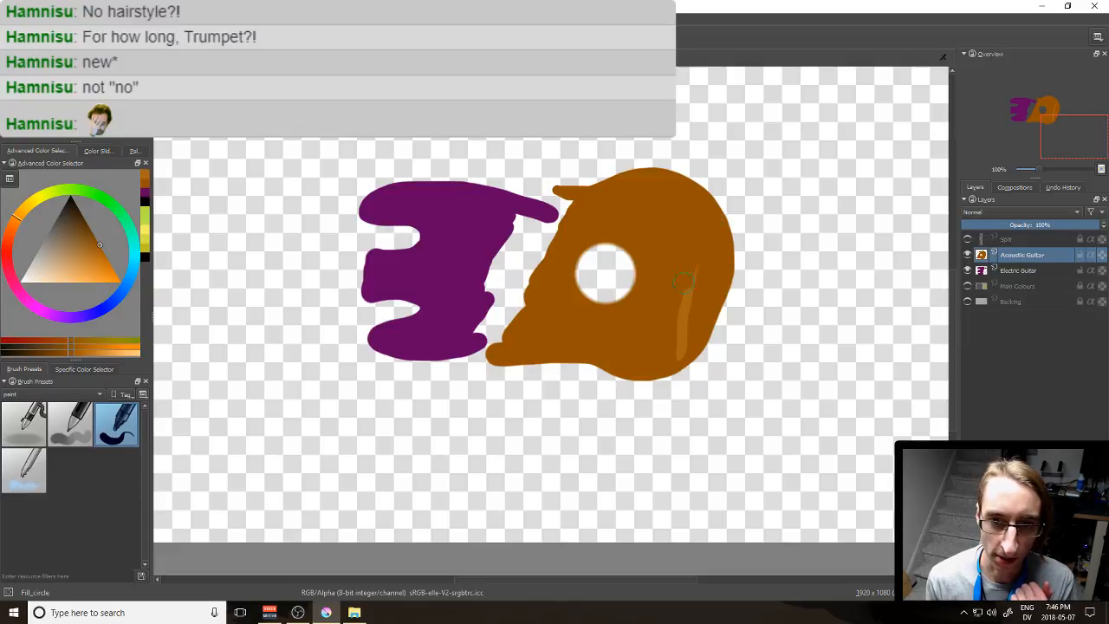
{"action": "left_click_drag", "start_coordinate": [697, 258], "coordinate": [678, 349]}
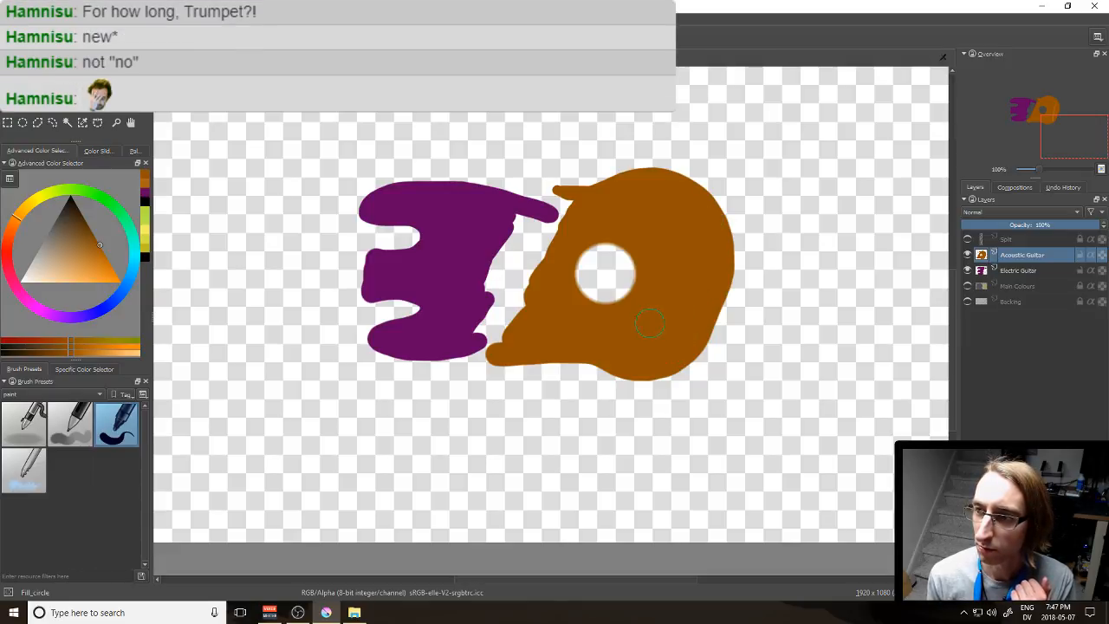
{"action": "mouse_move", "coordinate": [638, 293]}
{"action": "left_mouse_down"}
{"action": "mouse_move", "coordinate": [641, 255]}
{"action": "mouse_move", "coordinate": [612, 299]}
{"action": "mouse_move", "coordinate": [591, 251]}
{"action": "mouse_move", "coordinate": [577, 269]}
{"action": "left_mouse_up"}
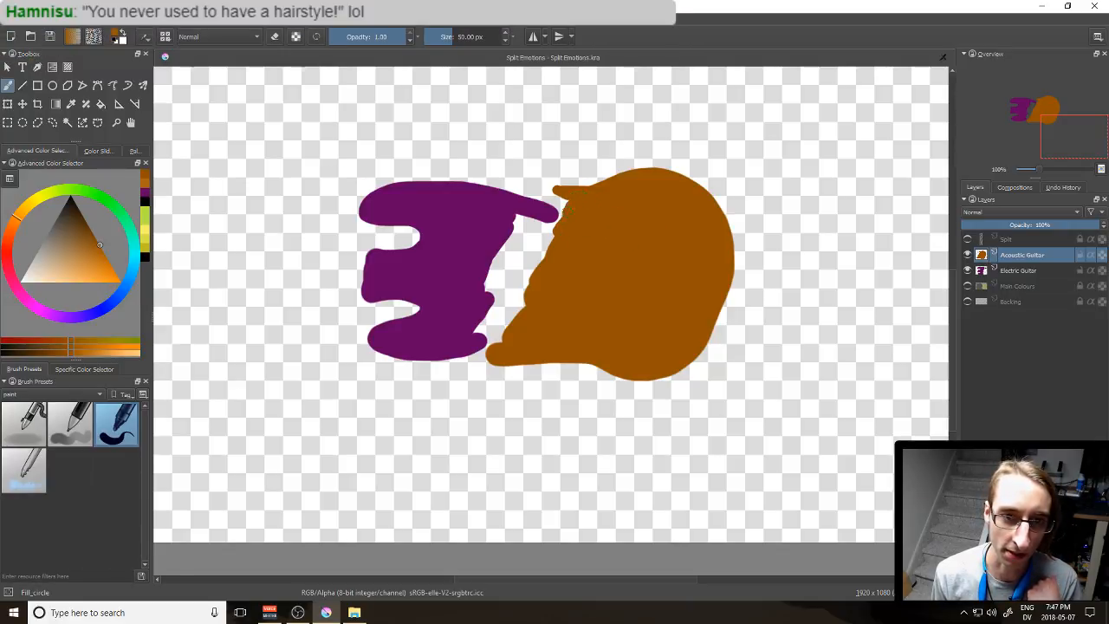
{"action": "left_click_drag", "start_coordinate": [539, 258], "coordinate": [528, 295]}
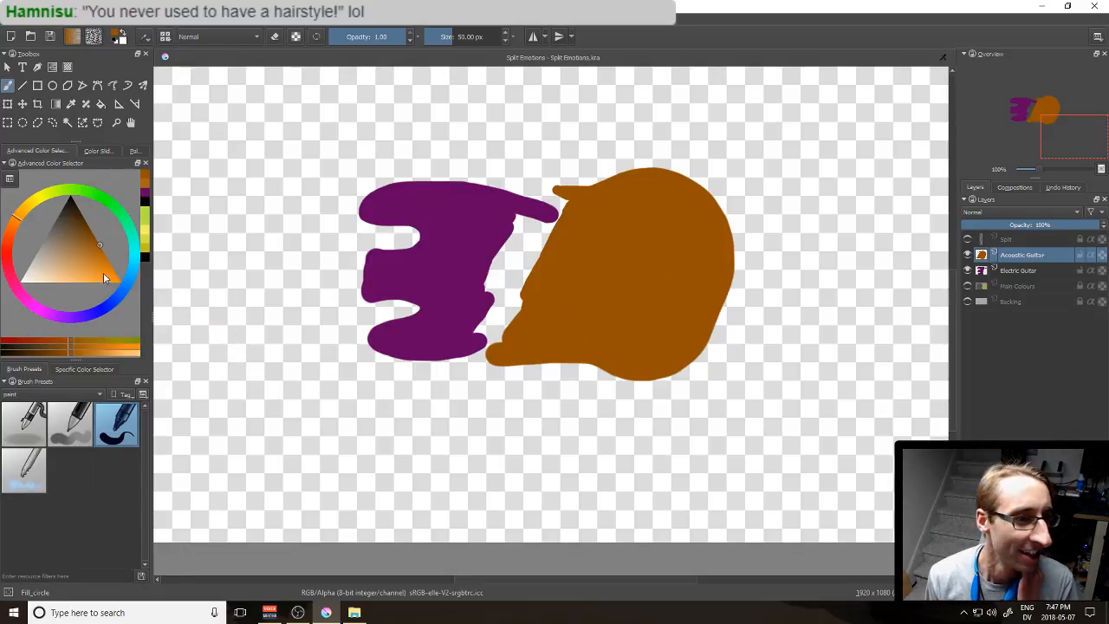
Step: Paint a lighter brown highlight band down the outer side of the acoustic guitar body with the 50 px brush
{"action": "left_click", "coordinate": [143, 188]}
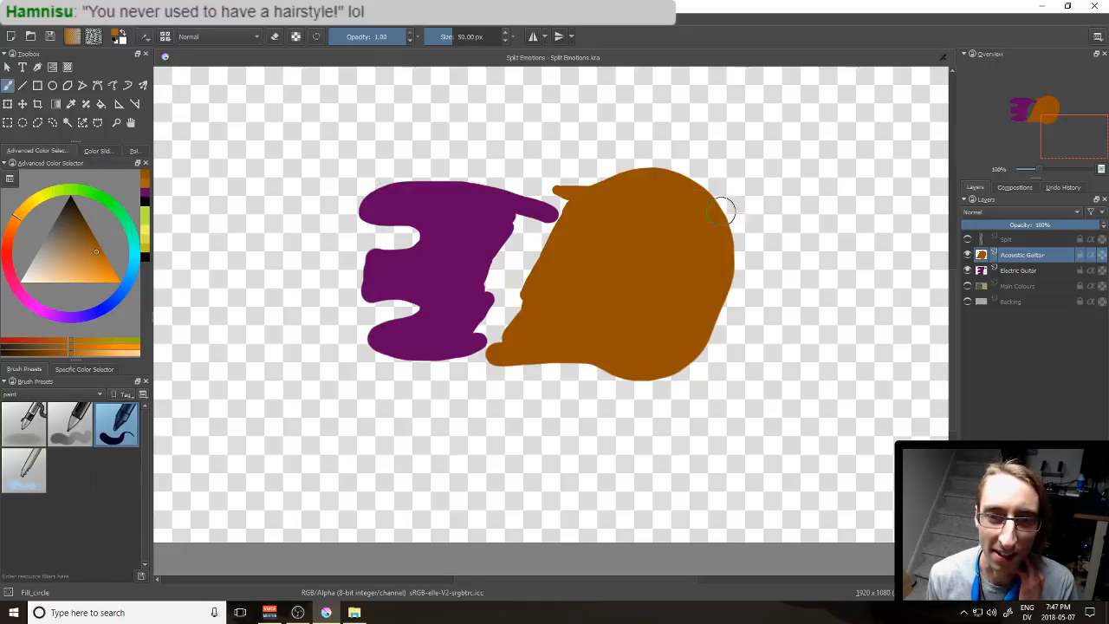
{"action": "left_click_drag", "start_coordinate": [713, 207], "coordinate": [689, 355]}
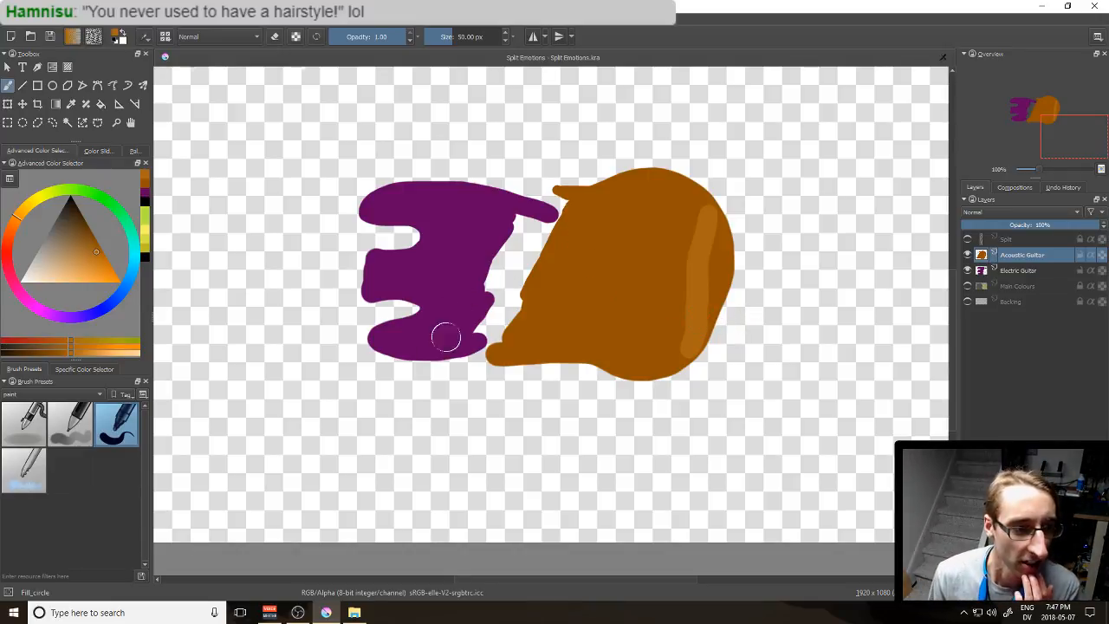
Step: Smudge the upper part of the highlight across the body toward the divider with the Smudge_rake preset, undoing the stroke that breaks the outline
{"action": "left_click", "coordinate": [70, 395]}
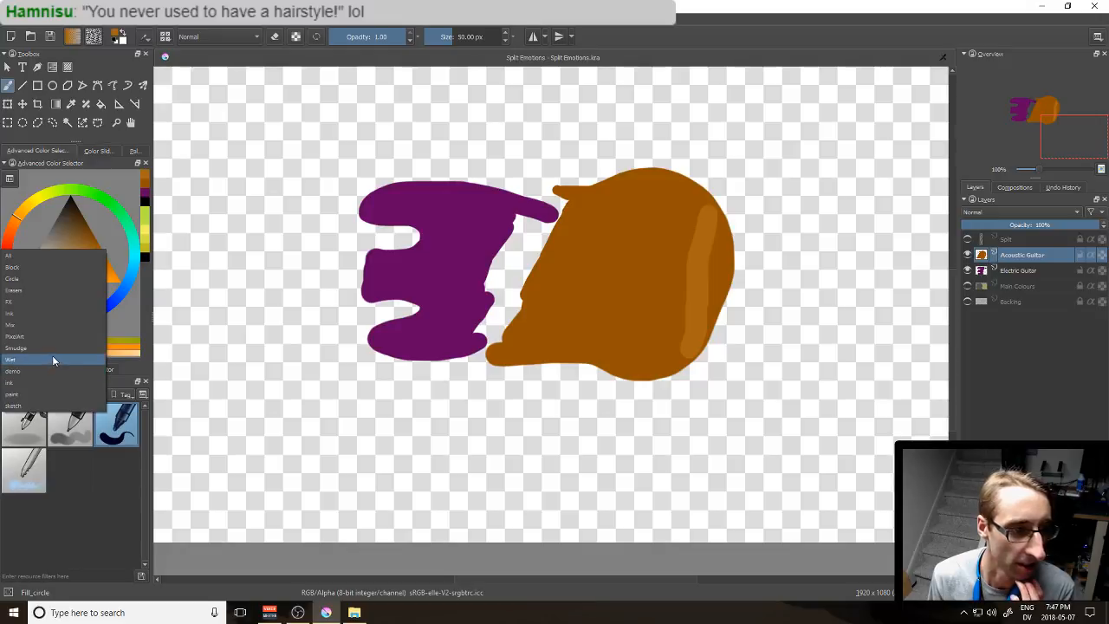
{"action": "left_click", "coordinate": [52, 347]}
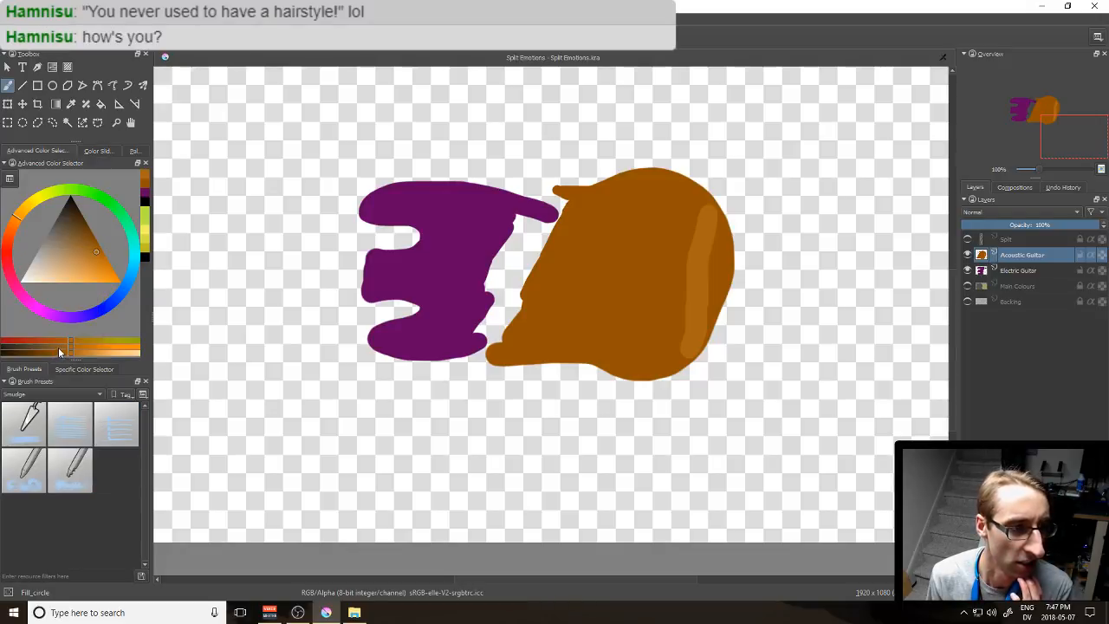
{"action": "left_click", "coordinate": [80, 407]}
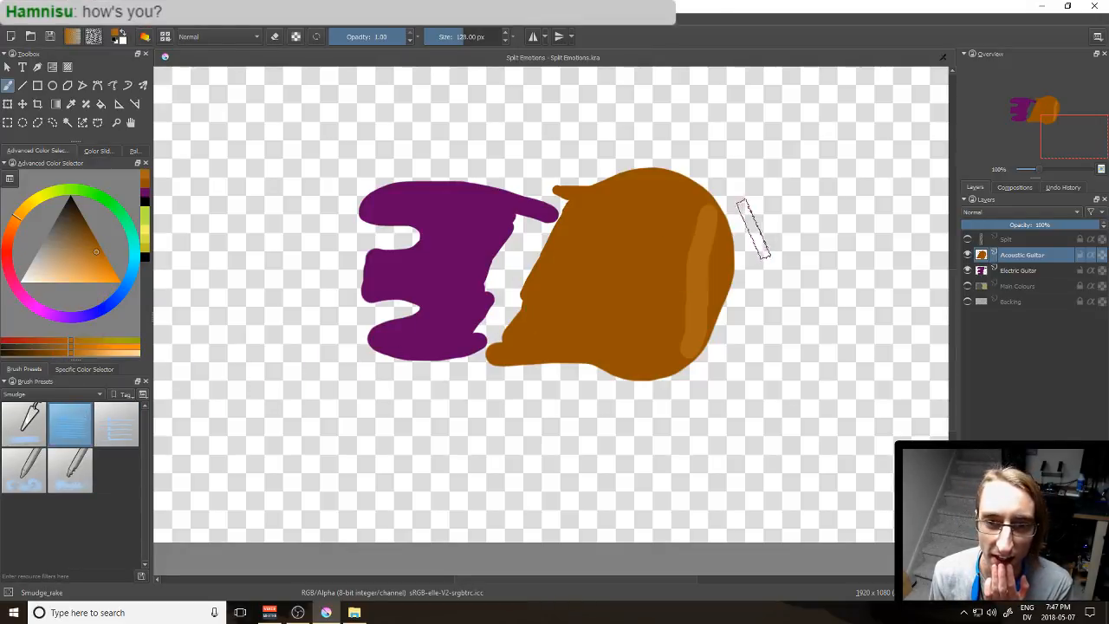
{"action": "mouse_move", "coordinate": [717, 200]}
{"action": "left_mouse_down"}
{"action": "mouse_move", "coordinate": [693, 227]}
{"action": "mouse_move", "coordinate": [654, 221]}
{"action": "left_mouse_up"}
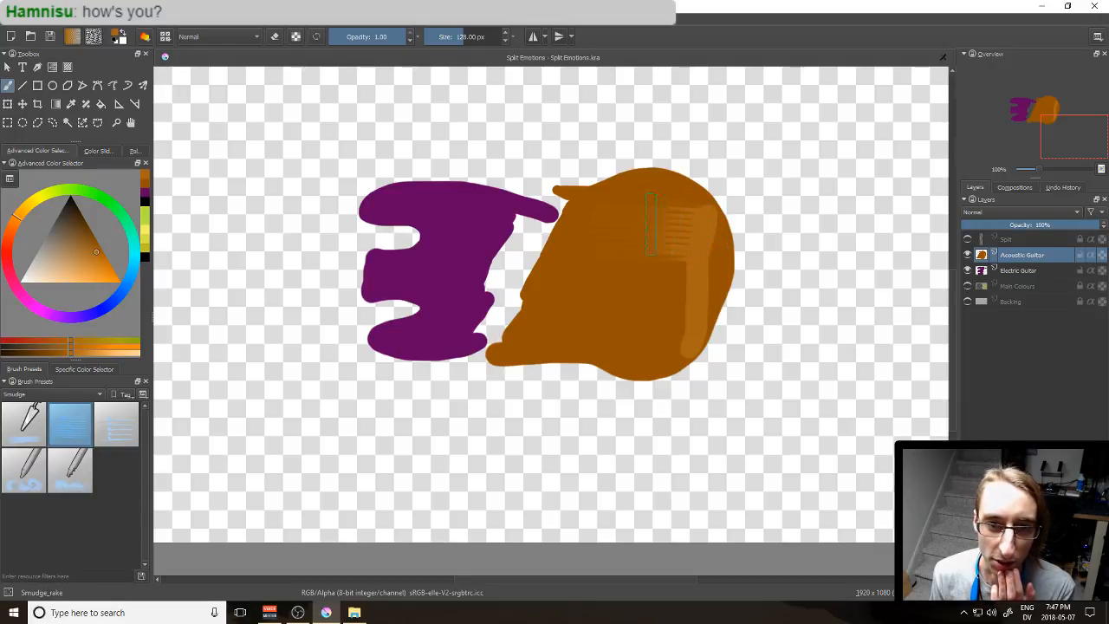
{"action": "left_click_drag", "start_coordinate": [709, 185], "coordinate": [652, 201]}
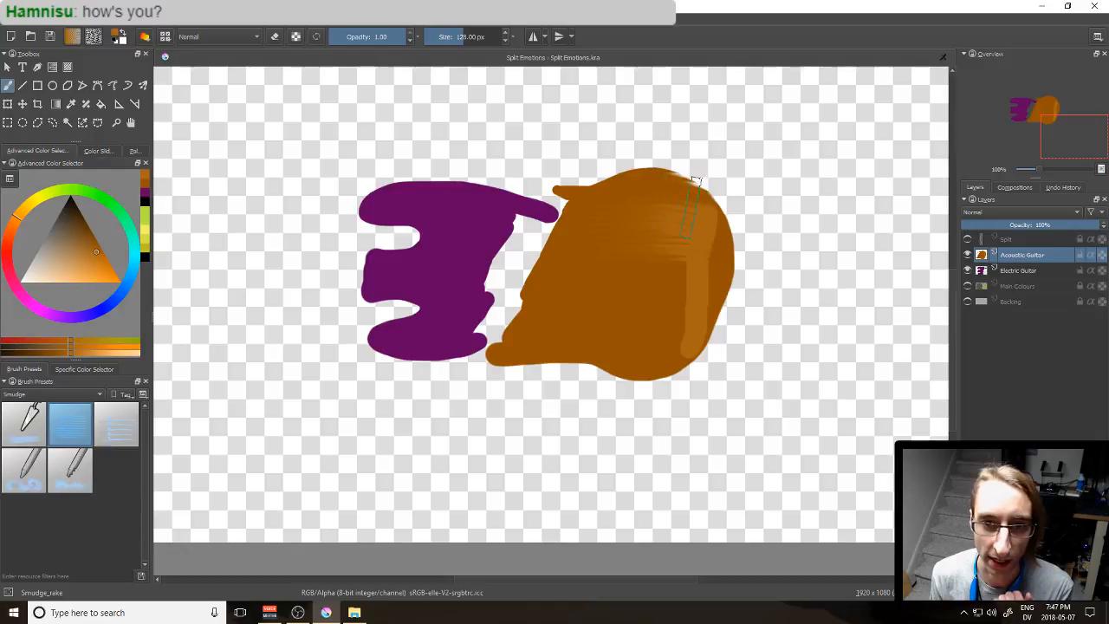
{"action": "key", "text": "ctrl+z"}
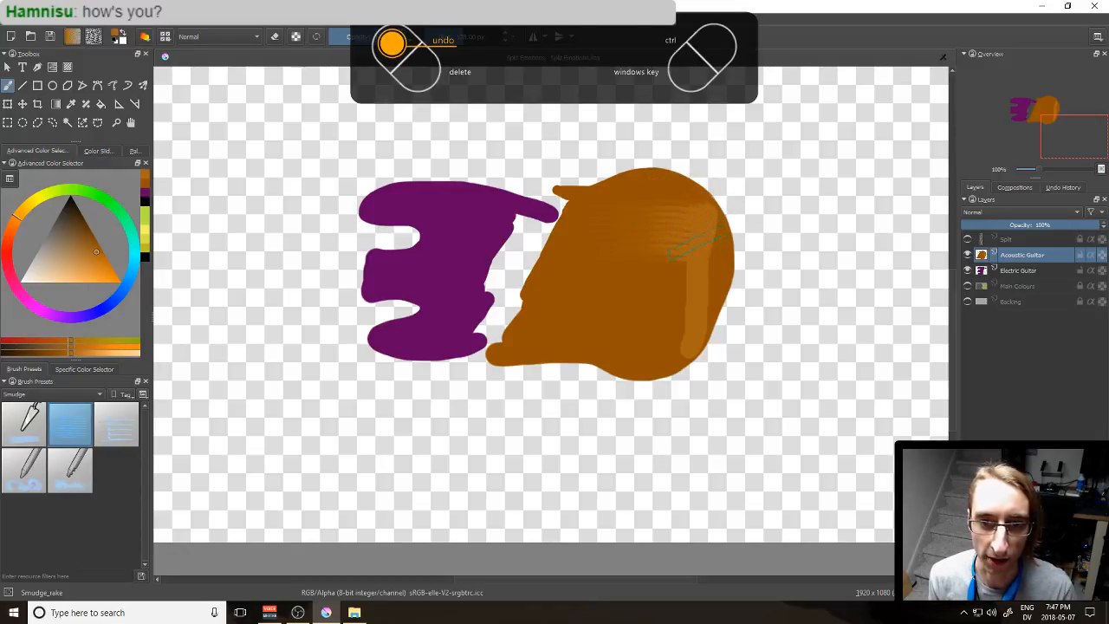
{"action": "left_click_drag", "start_coordinate": [691, 271], "coordinate": [574, 274]}
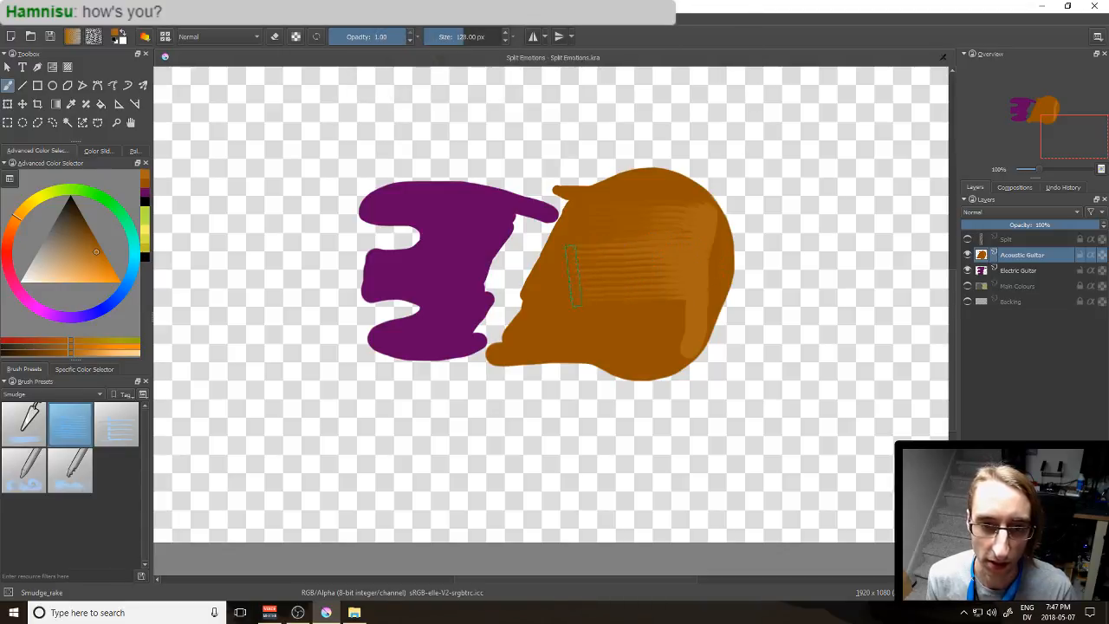
{"action": "left_click_drag", "start_coordinate": [693, 232], "coordinate": [557, 238]}
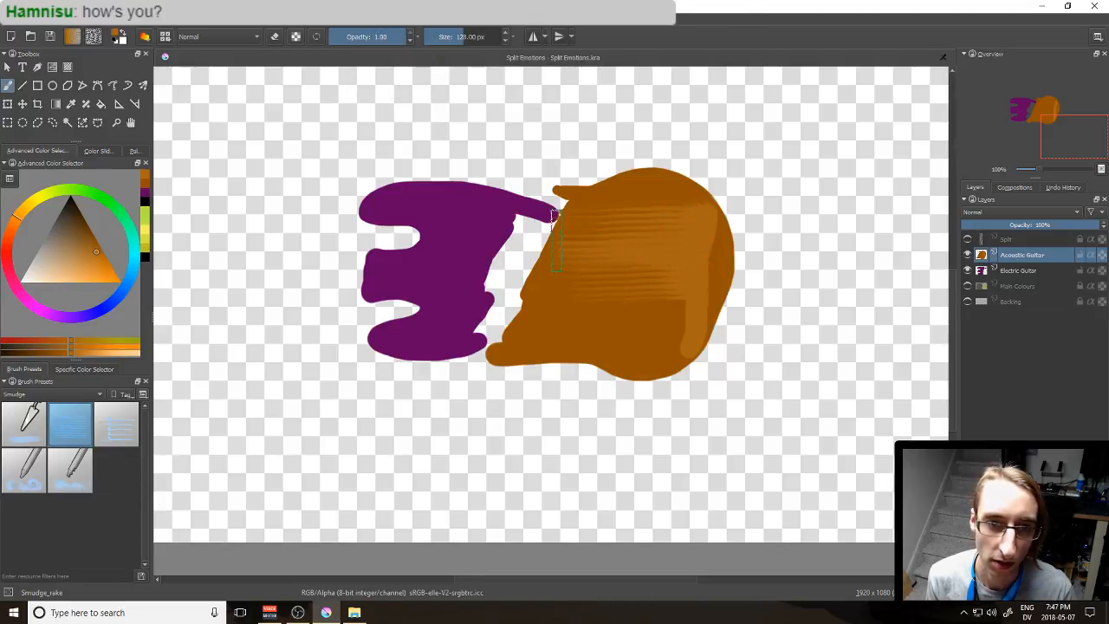
Step: Rake the lower part of the highlight toward the divider and out to the rim, undoing strokes that spoil the outline
{"action": "left_click_drag", "start_coordinate": [691, 305], "coordinate": [522, 310]}
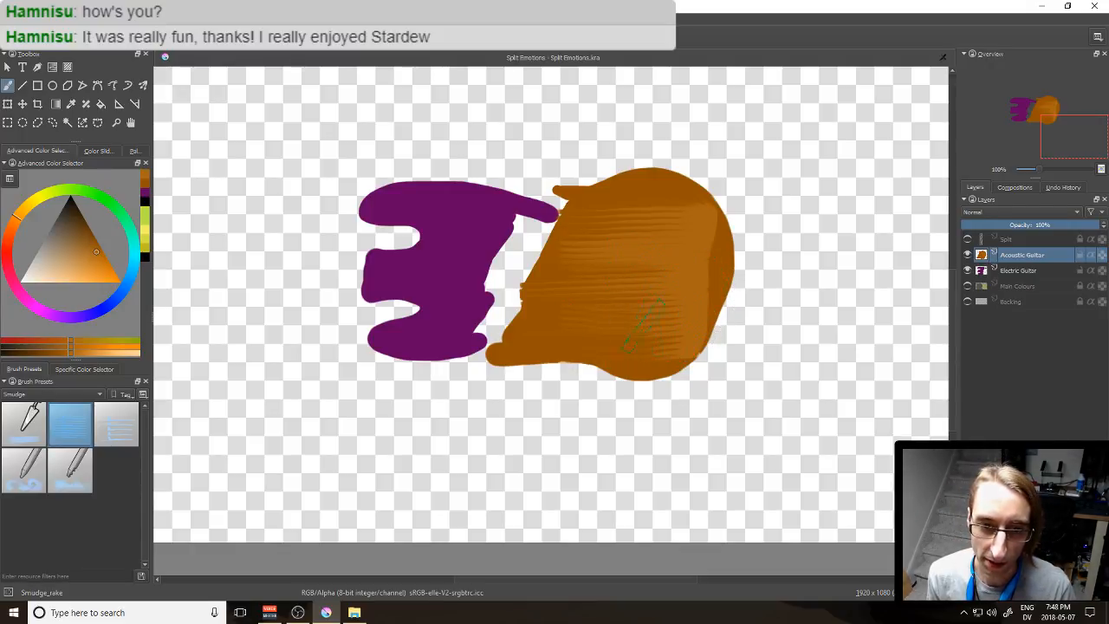
{"action": "mouse_move", "coordinate": [687, 325]}
{"action": "left_mouse_down"}
{"action": "mouse_move", "coordinate": [676, 342]}
{"action": "mouse_move", "coordinate": [547, 322]}
{"action": "left_mouse_up"}
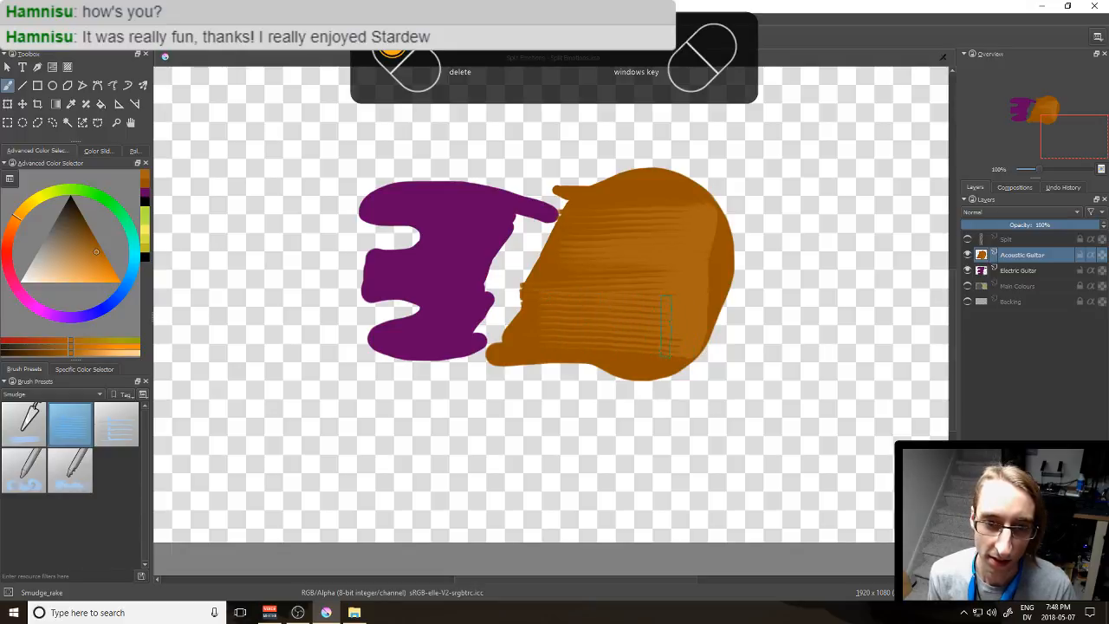
{"action": "left_click_drag", "start_coordinate": [704, 341], "coordinate": [603, 344]}
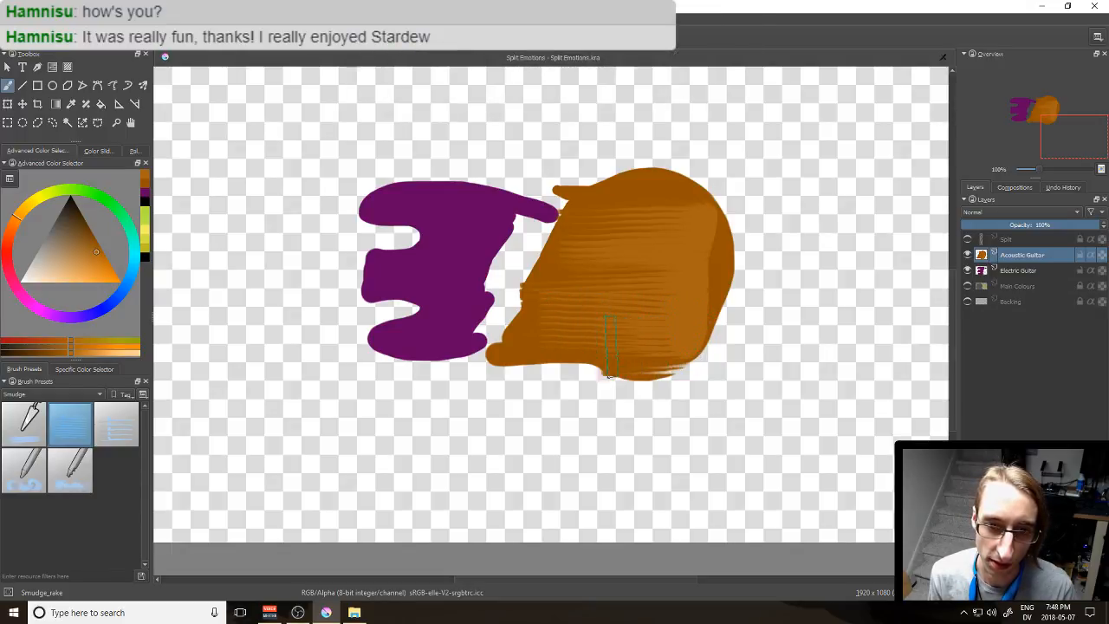
{"action": "key", "text": "ctrl+z"}
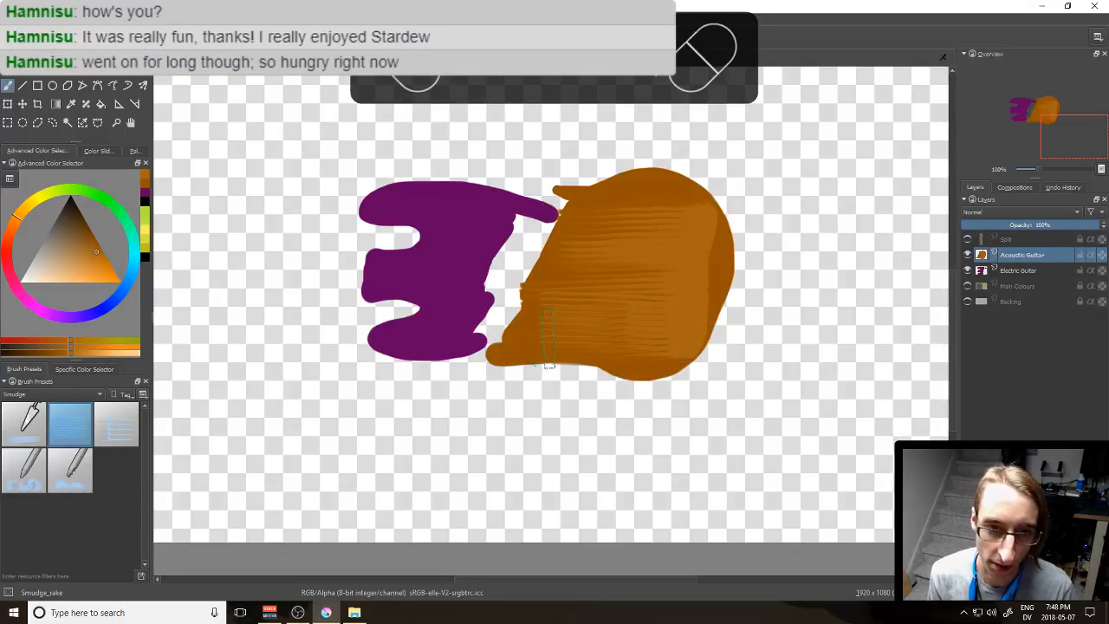
{"action": "key", "text": "ctrl+z"}
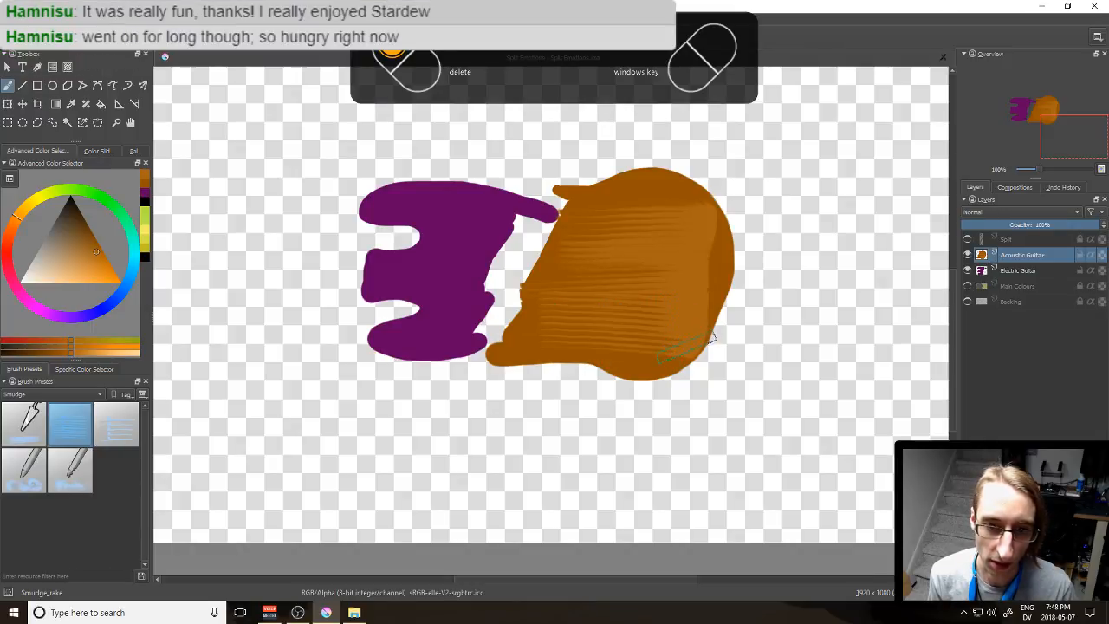
{"action": "left_click_drag", "start_coordinate": [685, 270], "coordinate": [723, 273]}
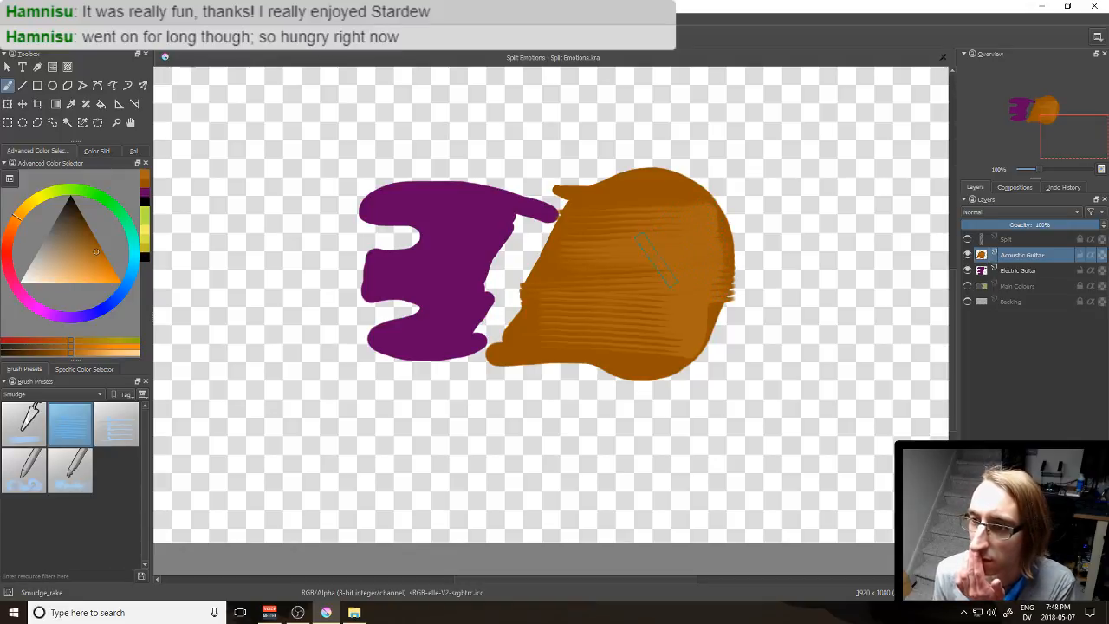
{"action": "key", "text": "ctrl+z"}
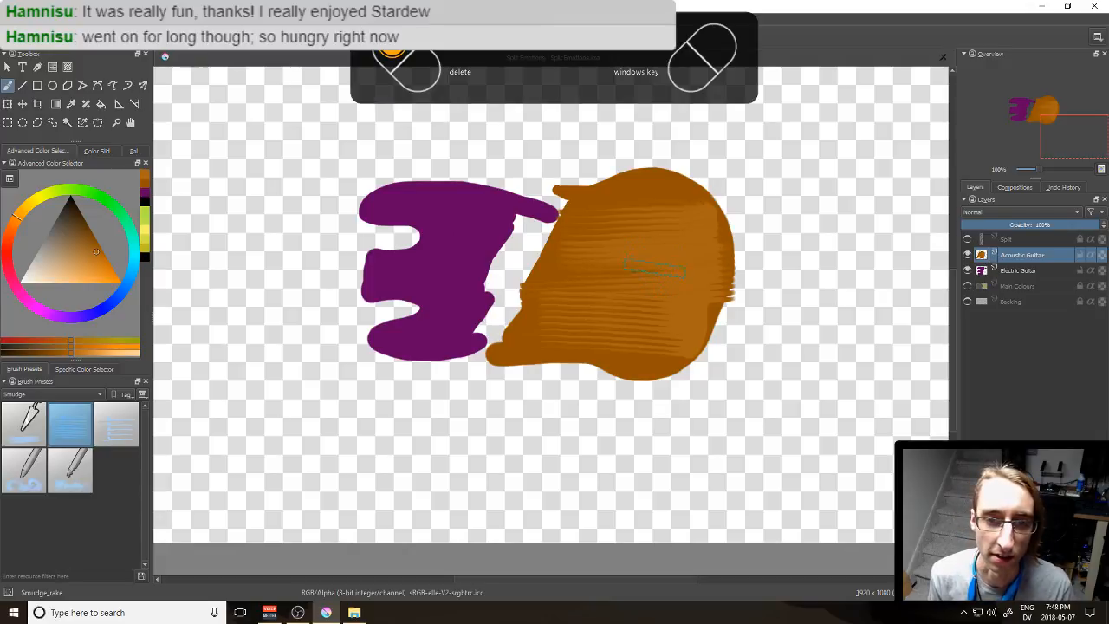
Step: Switch to the Fill_circle paint preset, test short strokes on the upper body, and set the darker brown and an 82.93 px brush size
{"action": "left_click", "coordinate": [74, 395]}
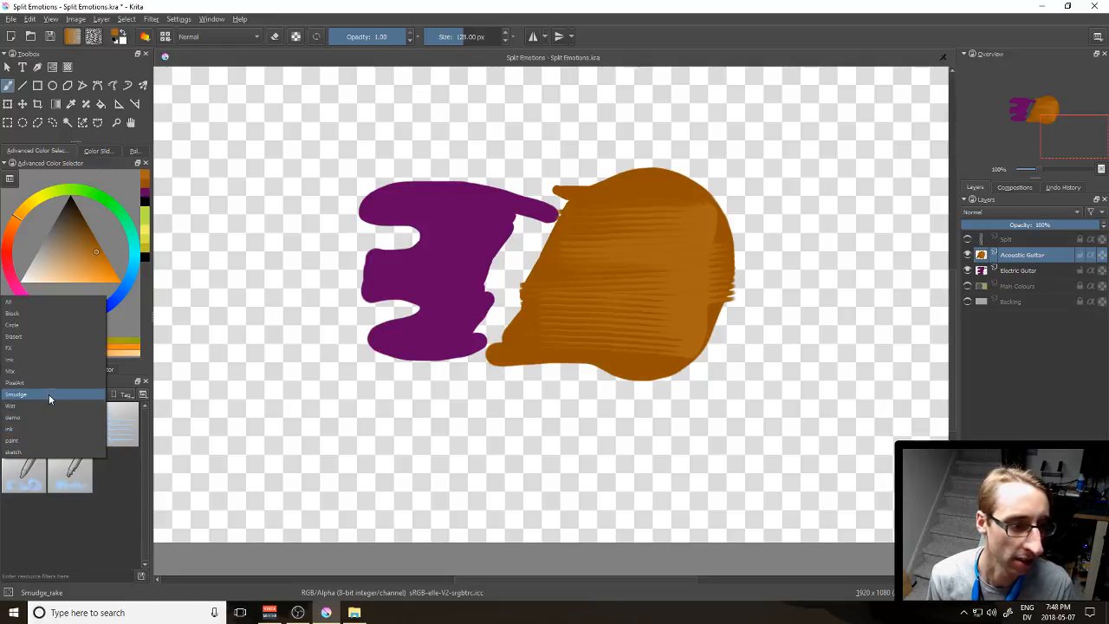
{"action": "left_click", "coordinate": [53, 440]}
{"action": "left_click", "coordinate": [116, 424]}
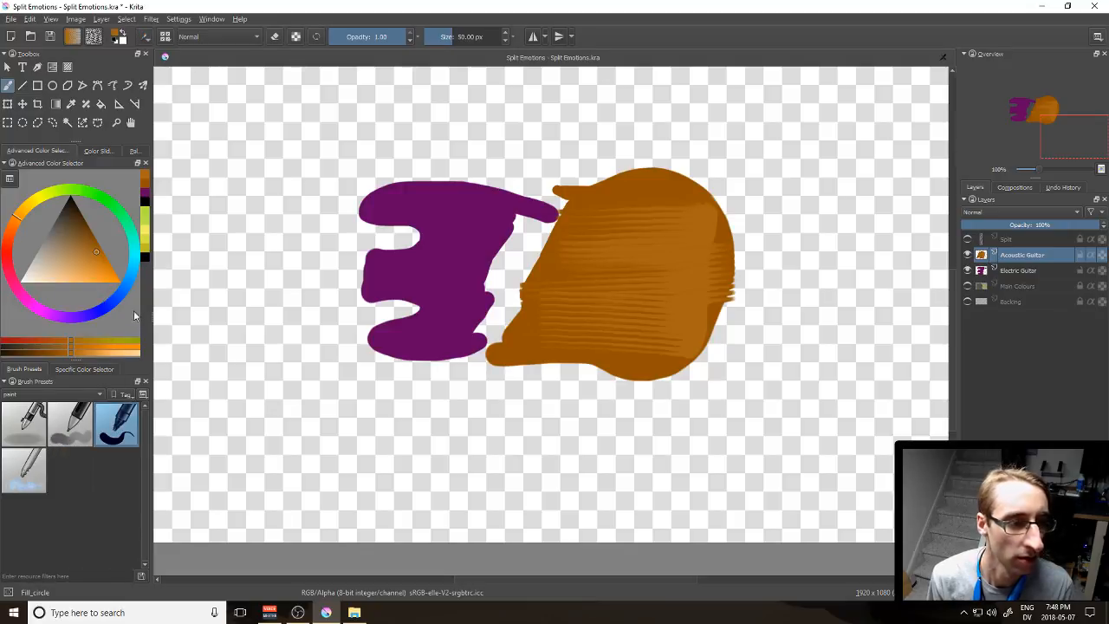
{"action": "left_click_drag", "start_coordinate": [652, 193], "coordinate": [642, 232]}
{"action": "left_click", "coordinate": [99, 245]}
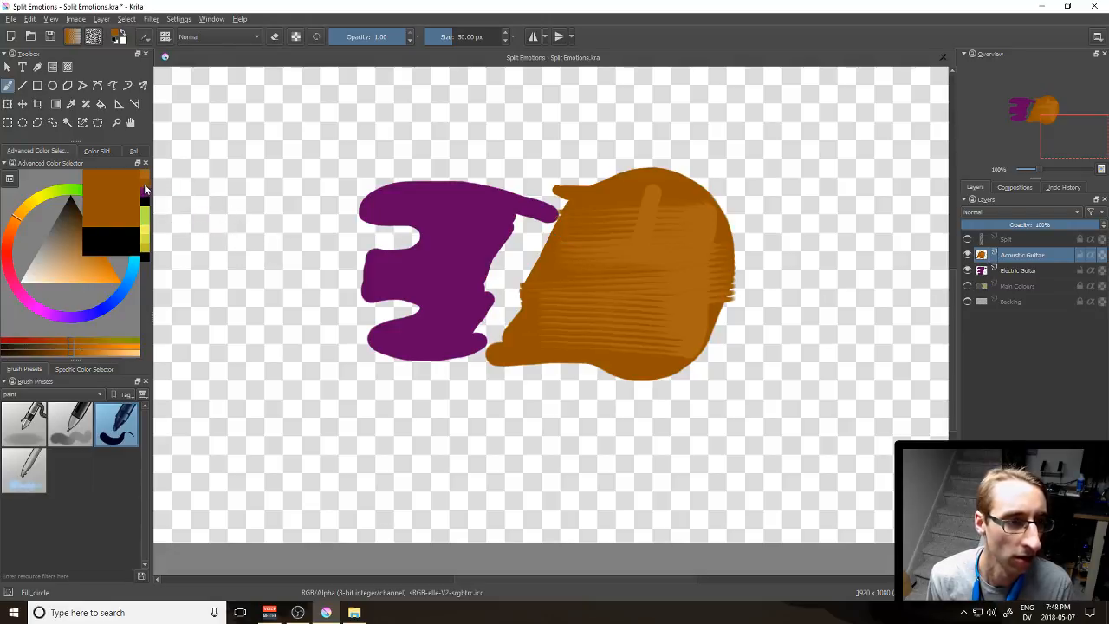
{"action": "left_click_drag", "start_coordinate": [440, 37], "coordinate": [482, 37]}
{"action": "mouse_move", "coordinate": [664, 156]}
{"action": "left_mouse_down"}
{"action": "mouse_move", "coordinate": [633, 235]}
{"action": "mouse_move", "coordinate": [628, 221]}
{"action": "mouse_move", "coordinate": [592, 223]}
{"action": "mouse_move", "coordinate": [562, 200]}
{"action": "mouse_move", "coordinate": [680, 180]}
{"action": "left_mouse_up"}
{"action": "key", "text": "ctrl+z"}
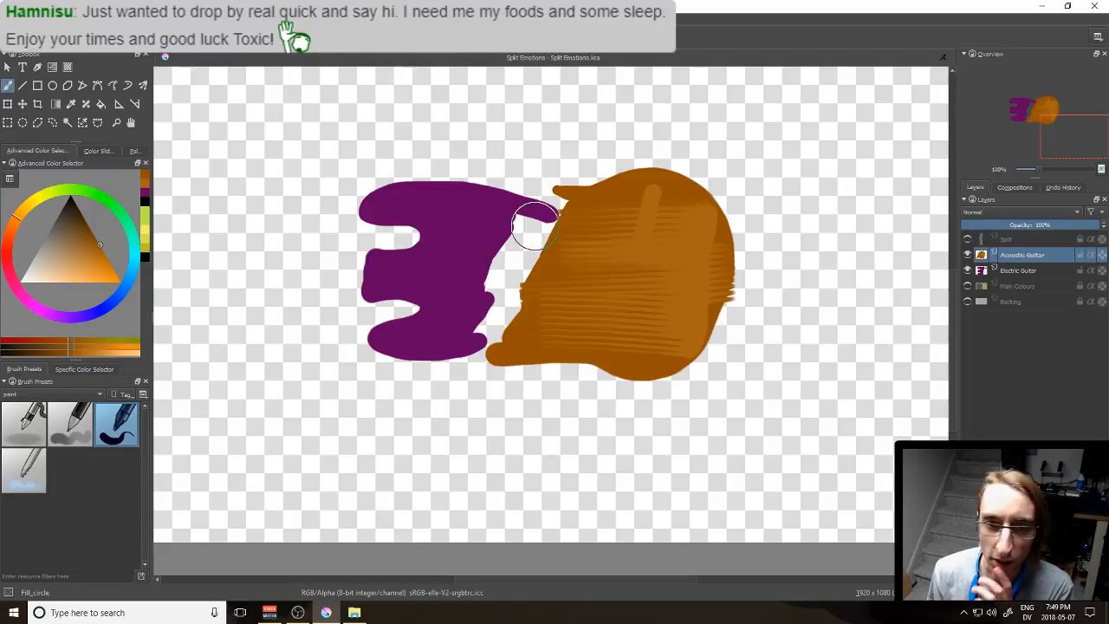
Step: Try covering the guitar body and framing it with wide darker brown strokes, and undo them
{"action": "mouse_move", "coordinate": [617, 250]}
{"action": "left_mouse_down"}
{"action": "mouse_move", "coordinate": [642, 206]}
{"action": "mouse_move", "coordinate": [598, 218]}
{"action": "mouse_move", "coordinate": [551, 205]}
{"action": "mouse_move", "coordinate": [529, 302]}
{"action": "left_mouse_up"}
{"action": "mouse_move", "coordinate": [576, 253]}
{"action": "left_mouse_down"}
{"action": "mouse_move", "coordinate": [632, 264]}
{"action": "mouse_move", "coordinate": [685, 207]}
{"action": "mouse_move", "coordinate": [742, 187]}
{"action": "mouse_move", "coordinate": [675, 198]}
{"action": "mouse_move", "coordinate": [667, 177]}
{"action": "mouse_move", "coordinate": [572, 182]}
{"action": "mouse_move", "coordinate": [620, 170]}
{"action": "mouse_move", "coordinate": [750, 177]}
{"action": "mouse_move", "coordinate": [603, 165]}
{"action": "mouse_move", "coordinate": [537, 174]}
{"action": "mouse_move", "coordinate": [624, 163]}
{"action": "mouse_move", "coordinate": [761, 178]}
{"action": "mouse_move", "coordinate": [767, 264]}
{"action": "mouse_move", "coordinate": [785, 194]}
{"action": "mouse_move", "coordinate": [769, 217]}
{"action": "mouse_move", "coordinate": [772, 397]}
{"action": "mouse_move", "coordinate": [437, 400]}
{"action": "left_mouse_up"}
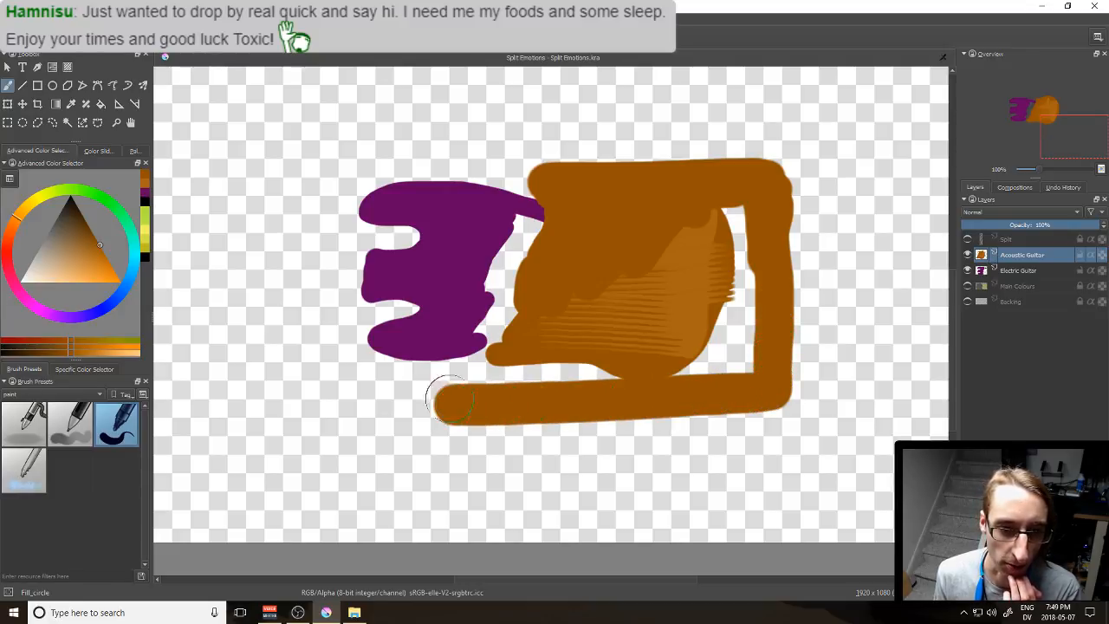
{"action": "key", "text": "ctrl+z"}
Step: Paint a wide darker brown frame beyond the acoustic guitar's outline and fill everything inside it solidly up to the divider-side edge
{"action": "mouse_move", "coordinate": [598, 169]}
{"action": "left_mouse_down"}
{"action": "mouse_move", "coordinate": [562, 173]}
{"action": "mouse_move", "coordinate": [754, 178]}
{"action": "mouse_move", "coordinate": [771, 243]}
{"action": "mouse_move", "coordinate": [761, 185]}
{"action": "mouse_move", "coordinate": [750, 251]}
{"action": "mouse_move", "coordinate": [761, 298]}
{"action": "mouse_move", "coordinate": [791, 241]}
{"action": "mouse_move", "coordinate": [759, 282]}
{"action": "mouse_move", "coordinate": [764, 405]}
{"action": "mouse_move", "coordinate": [504, 419]}
{"action": "left_mouse_up"}
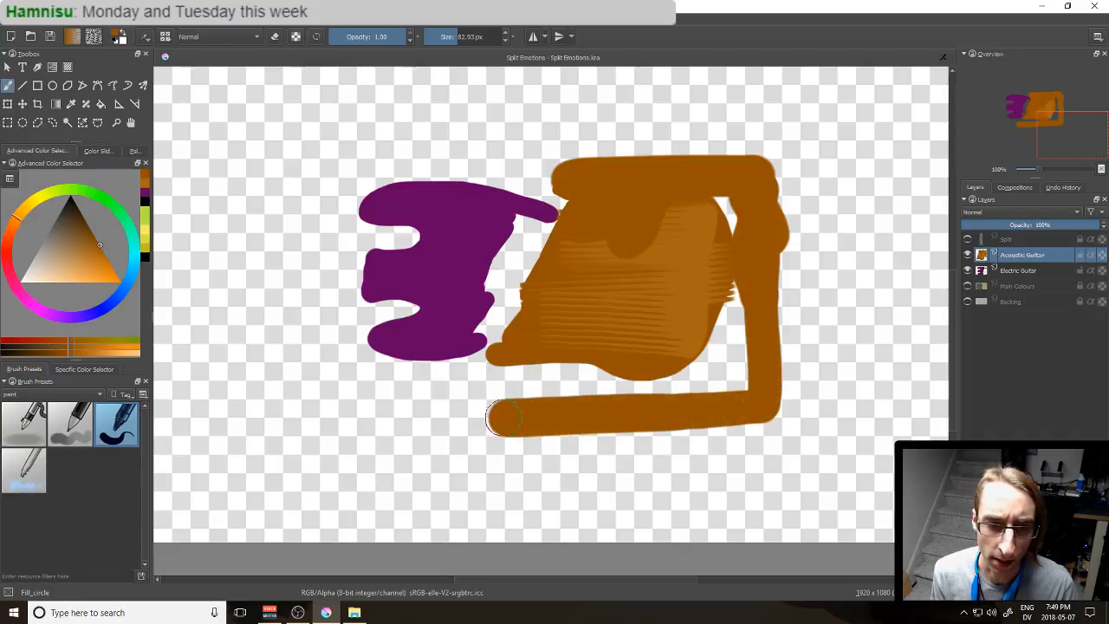
{"action": "left_click_drag", "start_coordinate": [707, 359], "coordinate": [734, 299]}
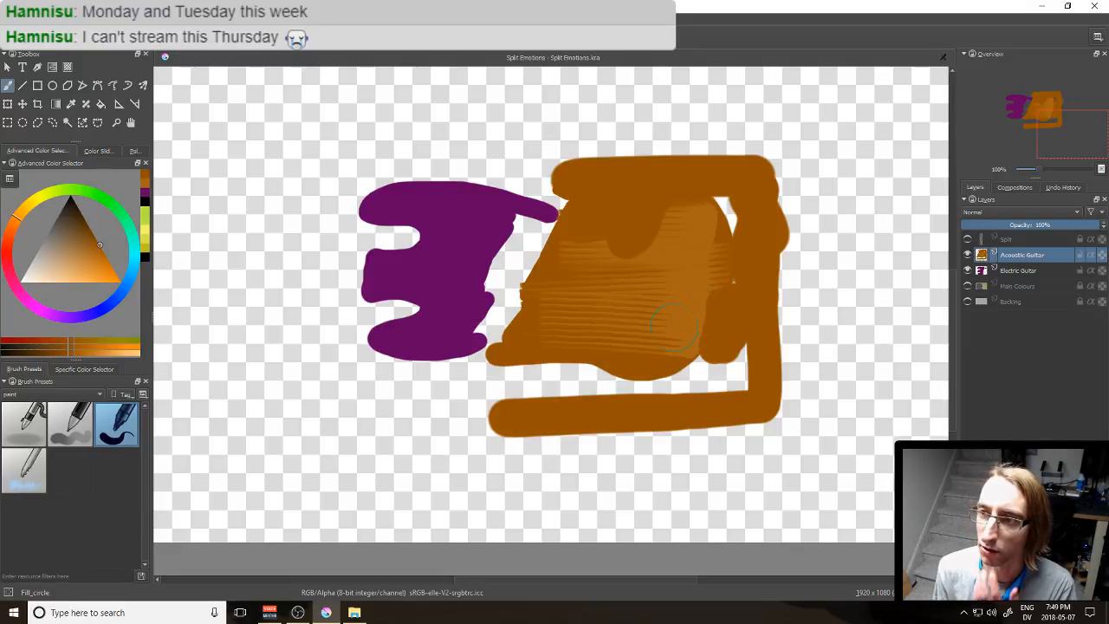
{"action": "mouse_move", "coordinate": [677, 279]}
{"action": "left_mouse_down"}
{"action": "mouse_move", "coordinate": [722, 219]}
{"action": "mouse_move", "coordinate": [655, 241]}
{"action": "mouse_move", "coordinate": [614, 275]}
{"action": "mouse_move", "coordinate": [594, 254]}
{"action": "left_mouse_up"}
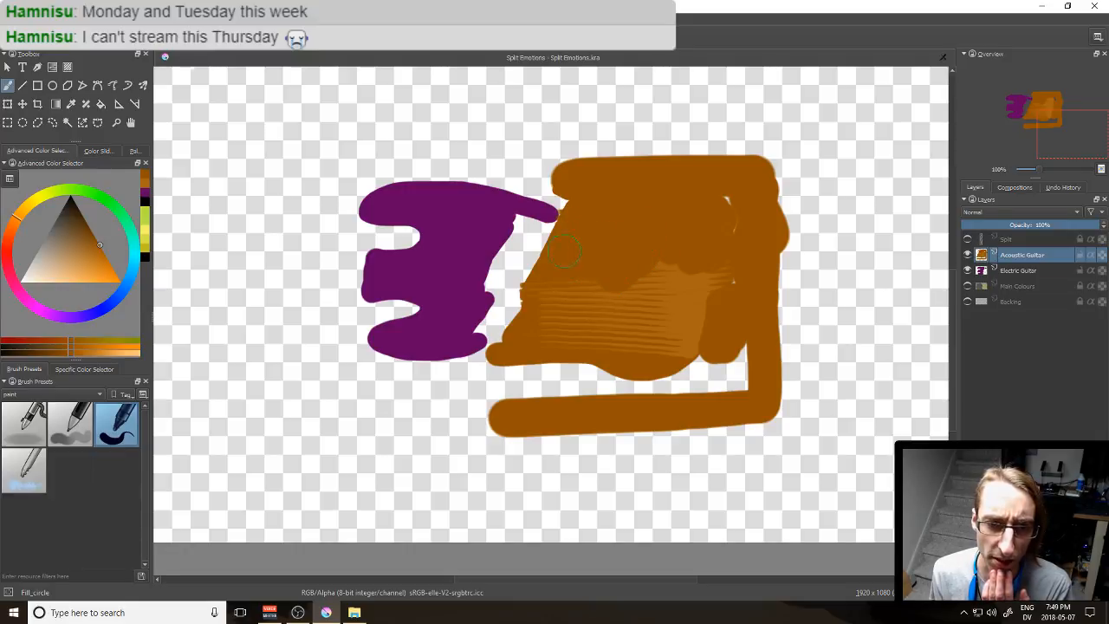
{"action": "mouse_move", "coordinate": [531, 298]}
{"action": "left_mouse_down"}
{"action": "mouse_move", "coordinate": [549, 318]}
{"action": "mouse_move", "coordinate": [556, 342]}
{"action": "mouse_move", "coordinate": [582, 314]}
{"action": "mouse_move", "coordinate": [595, 329]}
{"action": "mouse_move", "coordinate": [649, 283]}
{"action": "mouse_move", "coordinate": [653, 301]}
{"action": "mouse_move", "coordinate": [707, 268]}
{"action": "left_mouse_up"}
{"action": "mouse_move", "coordinate": [726, 307]}
{"action": "left_mouse_down"}
{"action": "mouse_move", "coordinate": [743, 380]}
{"action": "mouse_move", "coordinate": [514, 402]}
{"action": "mouse_move", "coordinate": [508, 361]}
{"action": "mouse_move", "coordinate": [505, 400]}
{"action": "mouse_move", "coordinate": [543, 371]}
{"action": "mouse_move", "coordinate": [627, 366]}
{"action": "mouse_move", "coordinate": [707, 341]}
{"action": "left_mouse_up"}
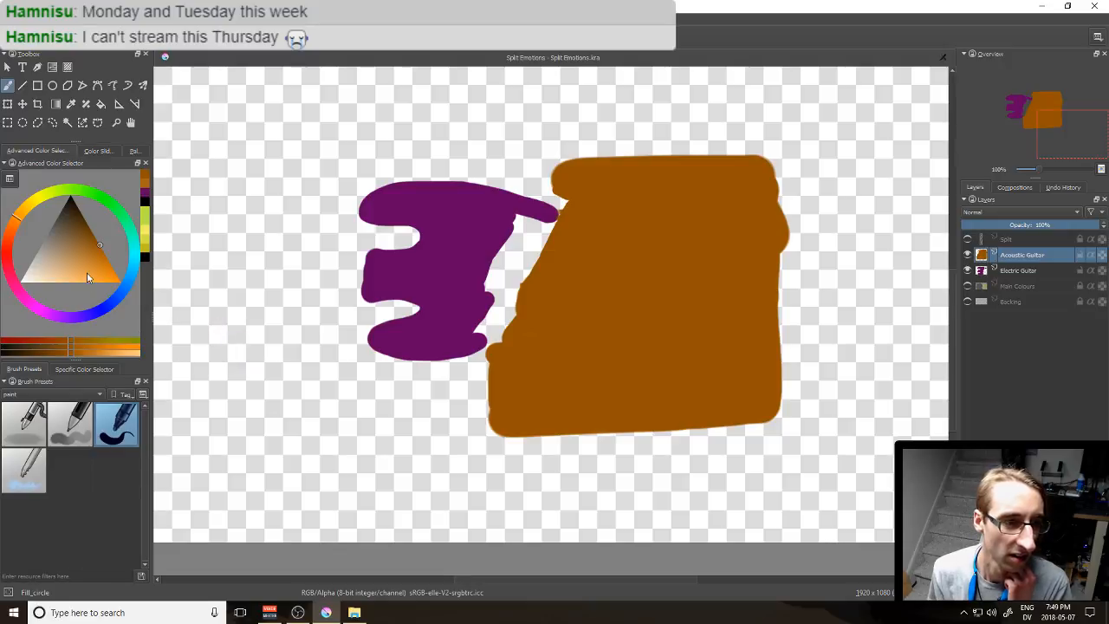
Step: Paint a lighter brown highlight band down the outer edge of the enlarged brown shape
{"action": "left_click", "coordinate": [146, 184]}
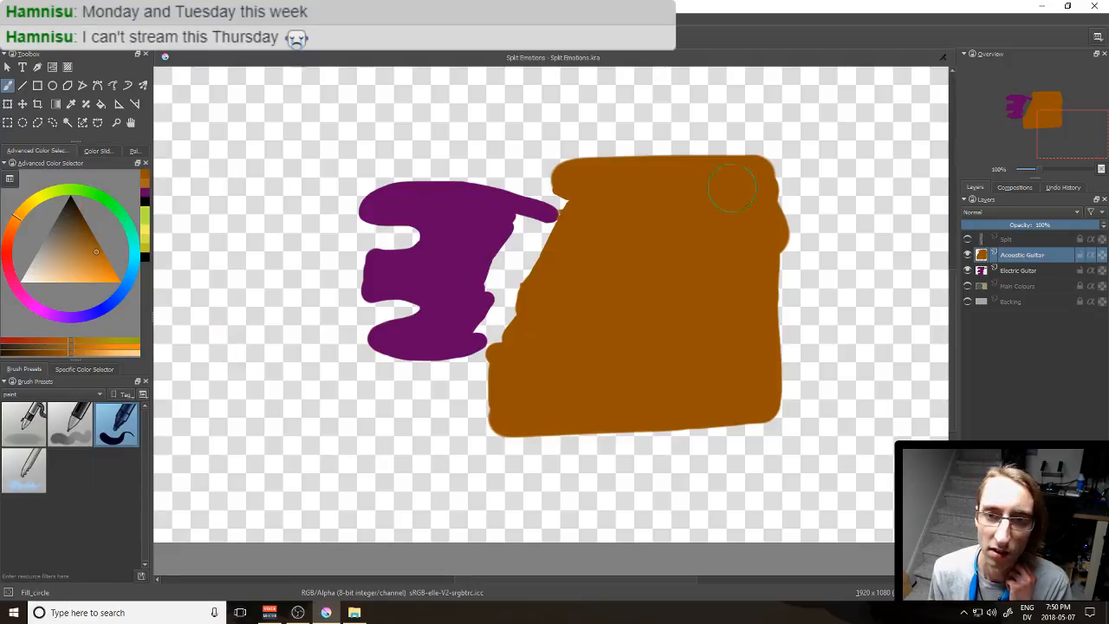
{"action": "mouse_move", "coordinate": [763, 178]}
{"action": "left_mouse_down"}
{"action": "mouse_move", "coordinate": [763, 163]}
{"action": "mouse_move", "coordinate": [762, 214]}
{"action": "mouse_move", "coordinate": [793, 286]}
{"action": "left_mouse_up"}
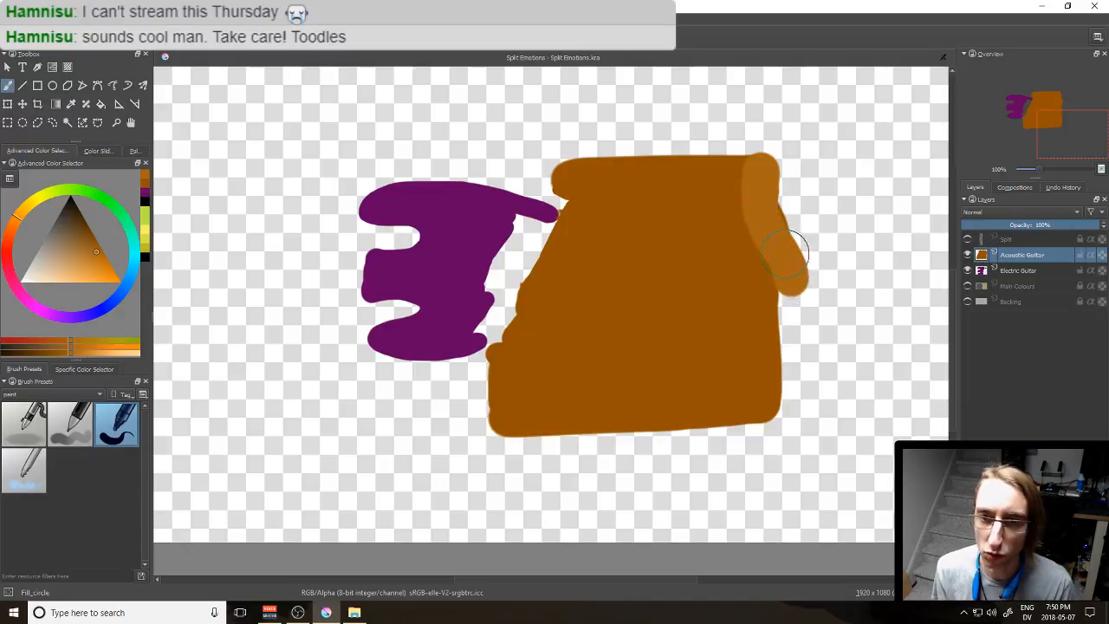
Step: Undo the last lighter brown stroke and repaint it straight down the brown block's right edge with the Fill_circle brush
{"action": "key", "text": "ctrl+z"}
{"action": "left_click_drag", "start_coordinate": [769, 173], "coordinate": [768, 185]}
{"action": "left_click_drag", "start_coordinate": [765, 276], "coordinate": [776, 426]}
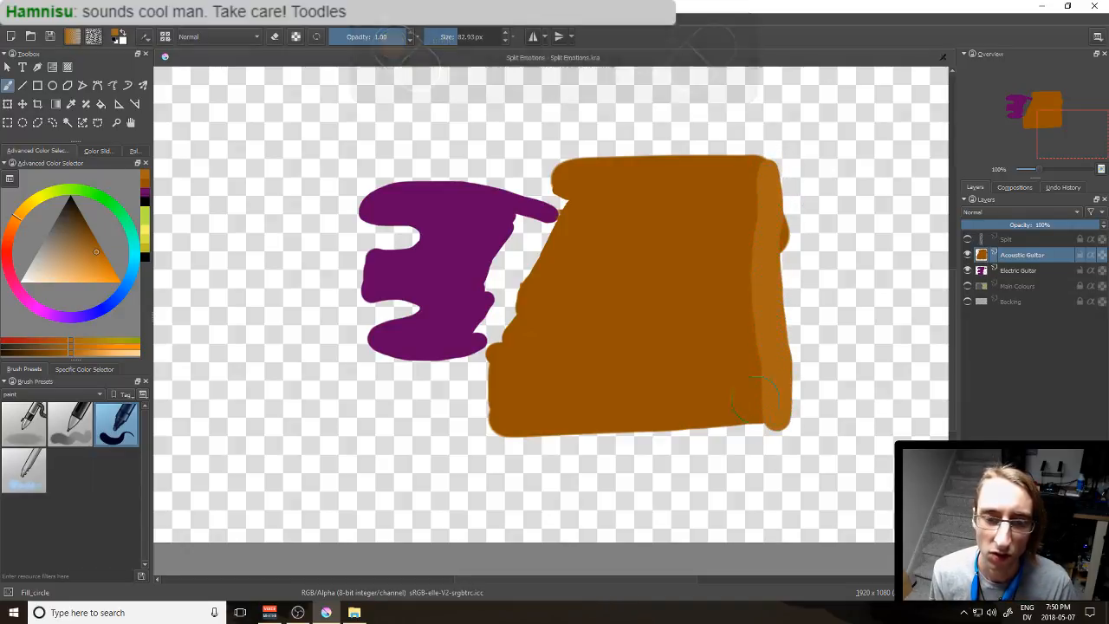
Step: Switch to the Smudge_rake brush preset from the Smudge tag
{"action": "left_click", "coordinate": [77, 394]}
{"action": "left_click", "coordinate": [77, 350]}
{"action": "left_click", "coordinate": [71, 424]}
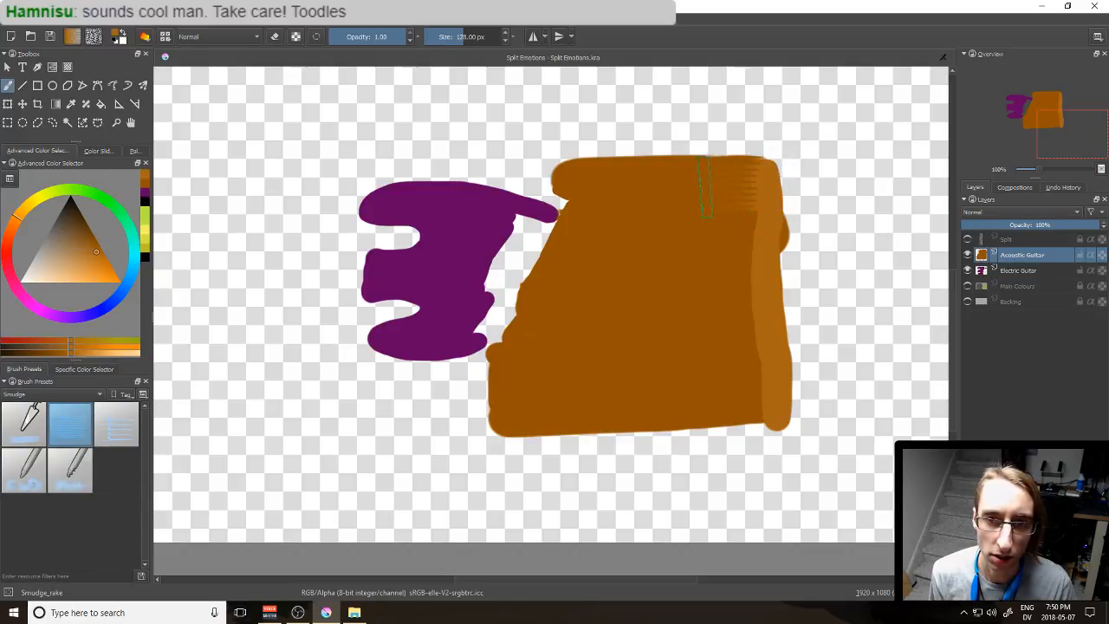
{"action": "key", "text": "ctrl+z"}
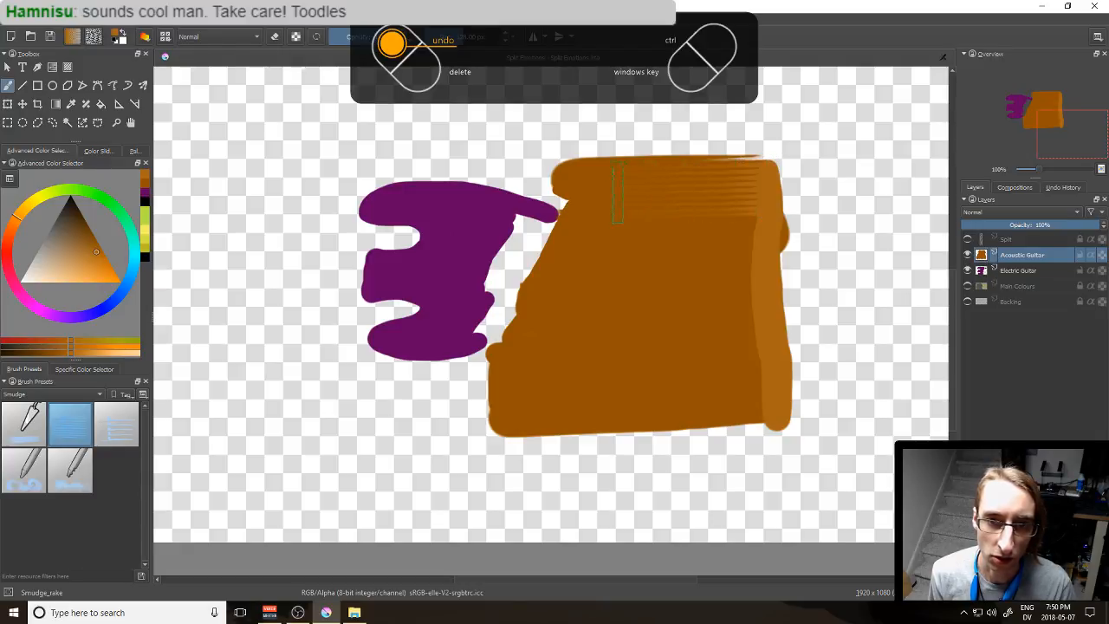
{"action": "key", "text": "ctrl+z"}
{"action": "left_click_drag", "start_coordinate": [767, 169], "coordinate": [583, 192]}
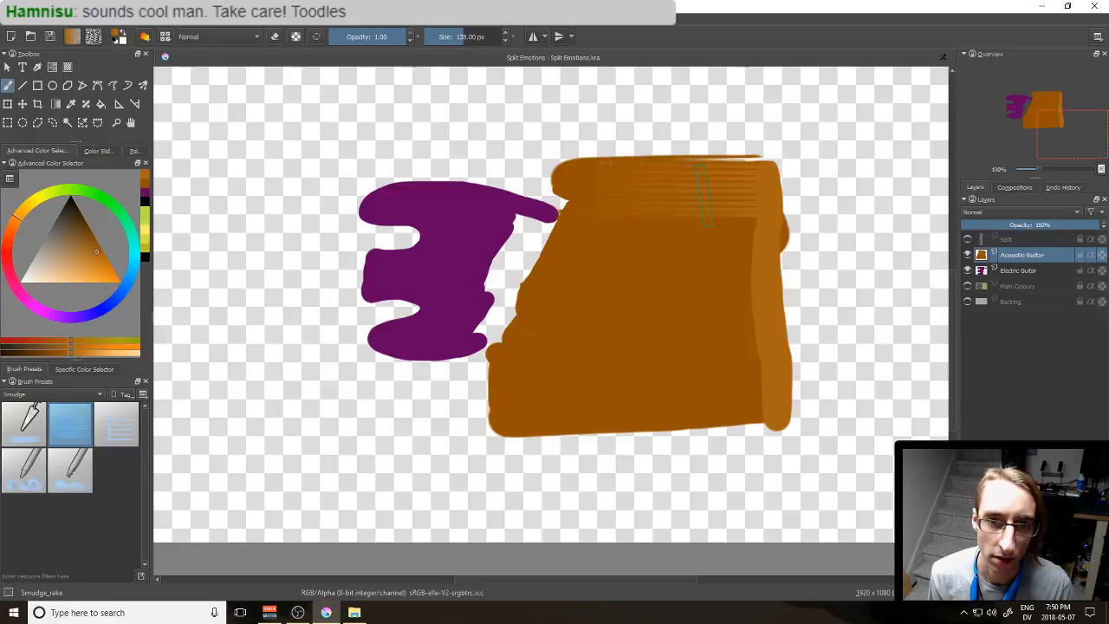
{"action": "key", "text": "ctrl+z"}
{"action": "key", "text": "ctrl+z"}
{"action": "left_click_drag", "start_coordinate": [773, 190], "coordinate": [579, 198]}
{"action": "key", "text": "ctrl+z"}
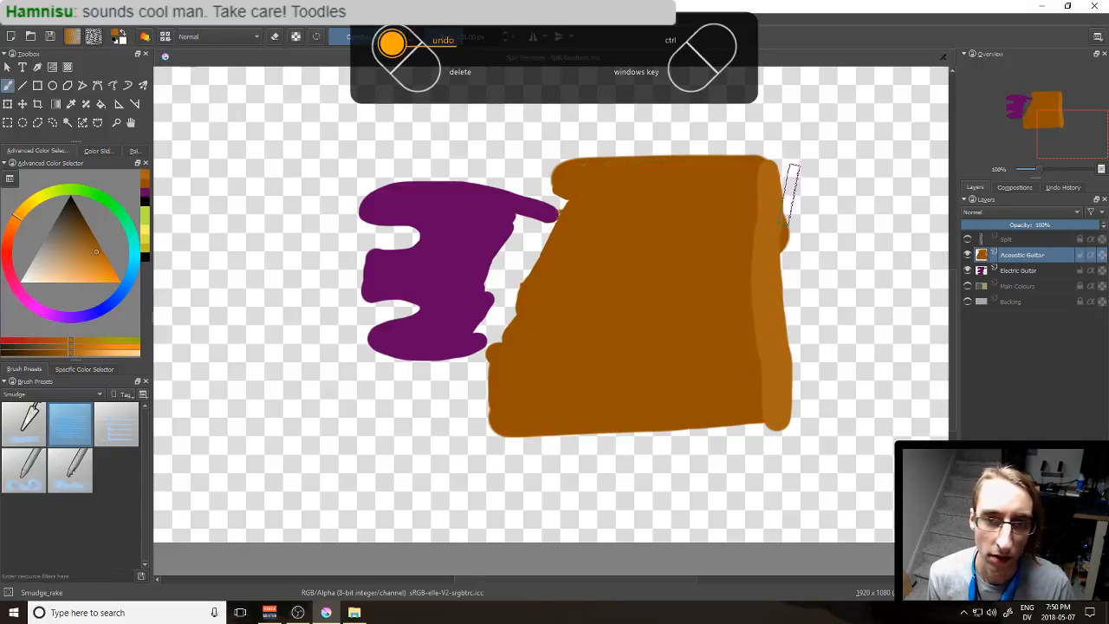
Step: Rake the lighter brown from the right edge leftward across the upper part of the block as wood grain, undoing the last stroke
{"action": "left_click_drag", "start_coordinate": [789, 182], "coordinate": [608, 192]}
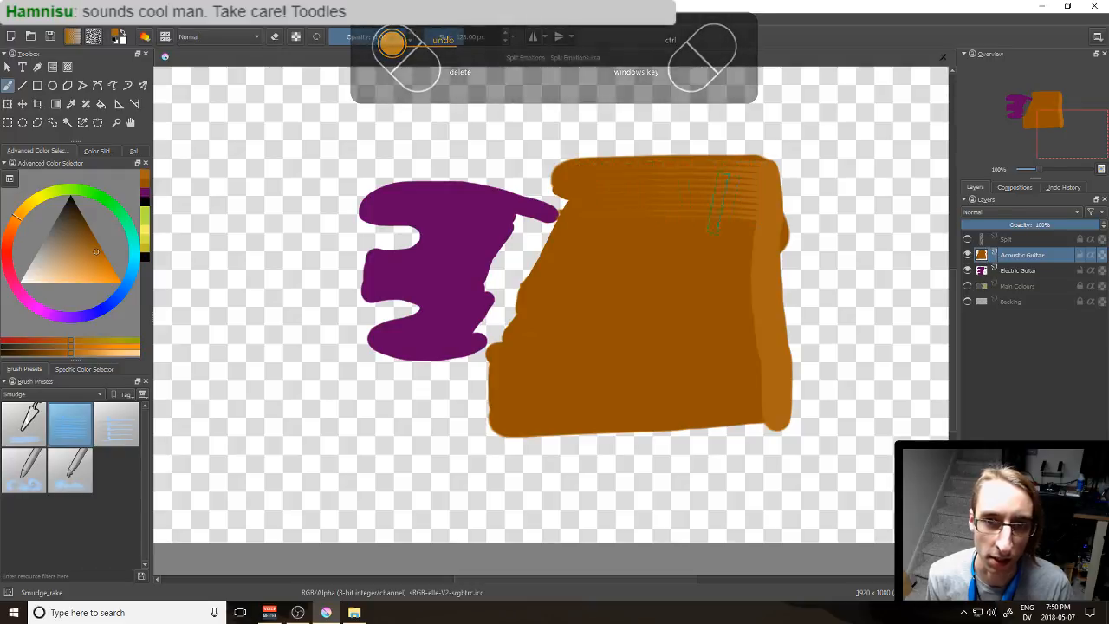
{"action": "left_click_drag", "start_coordinate": [793, 234], "coordinate": [579, 235]}
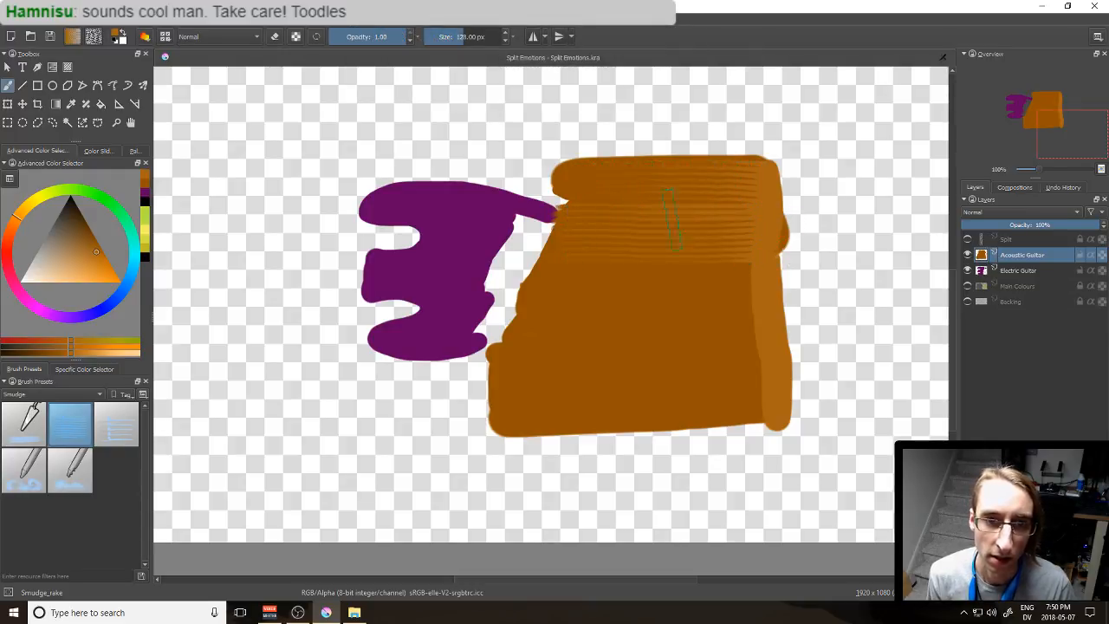
{"action": "mouse_move", "coordinate": [790, 198]}
{"action": "left_mouse_down"}
{"action": "mouse_move", "coordinate": [762, 182]}
{"action": "mouse_move", "coordinate": [623, 192]}
{"action": "left_mouse_up"}
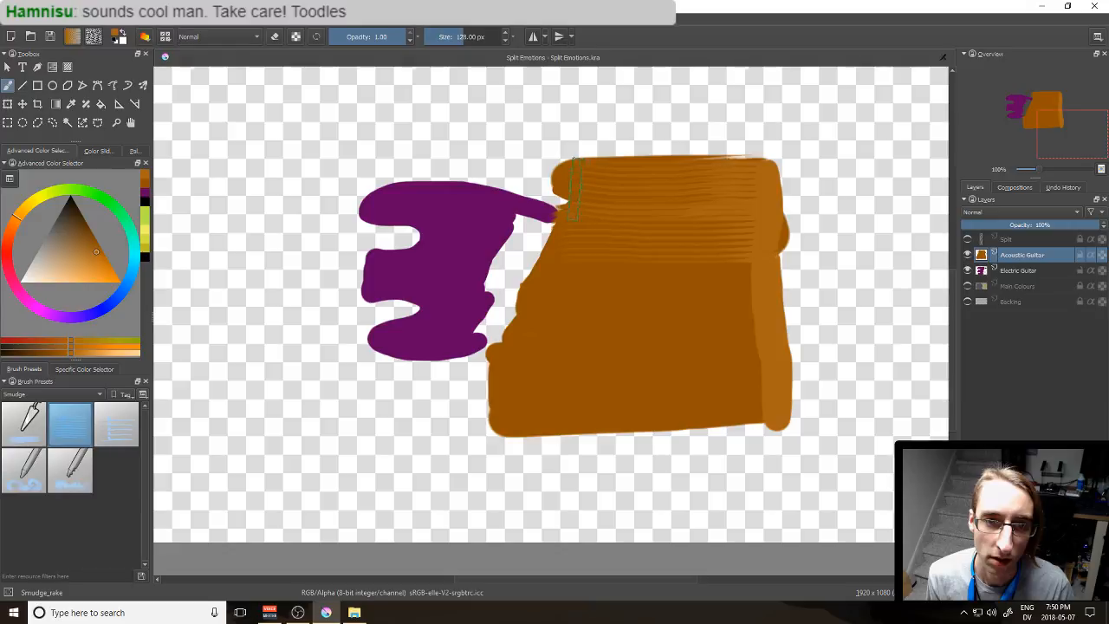
{"action": "key", "text": "ctrl+z"}
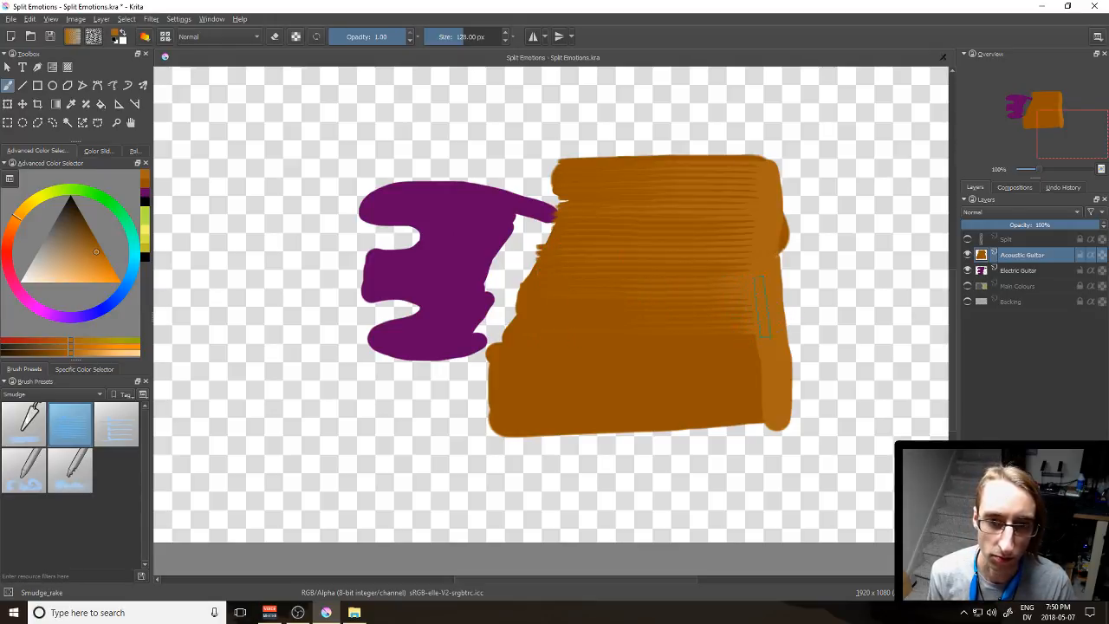
{"action": "key", "text": "ctrl+z"}
{"action": "left_click_drag", "start_coordinate": [754, 312], "coordinate": [541, 316]}
{"action": "key", "text": "ctrl+z"}
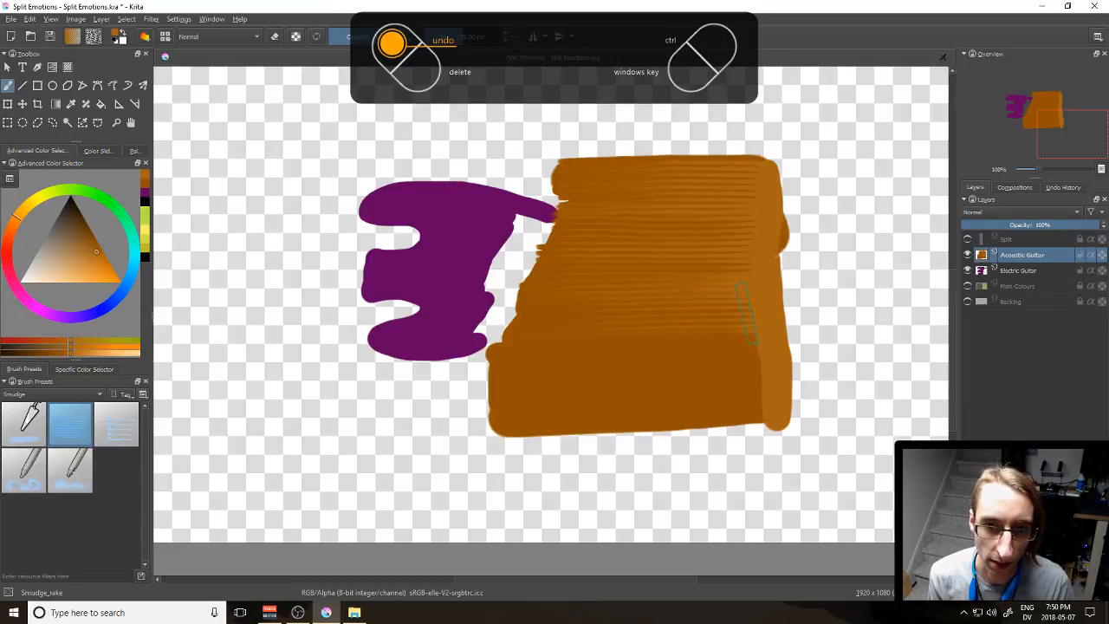
Step: Rake the lighter brown leftward across the lower part of the block down to its bottom edge to complete the wood grain
{"action": "left_click_drag", "start_coordinate": [756, 320], "coordinate": [577, 325]}
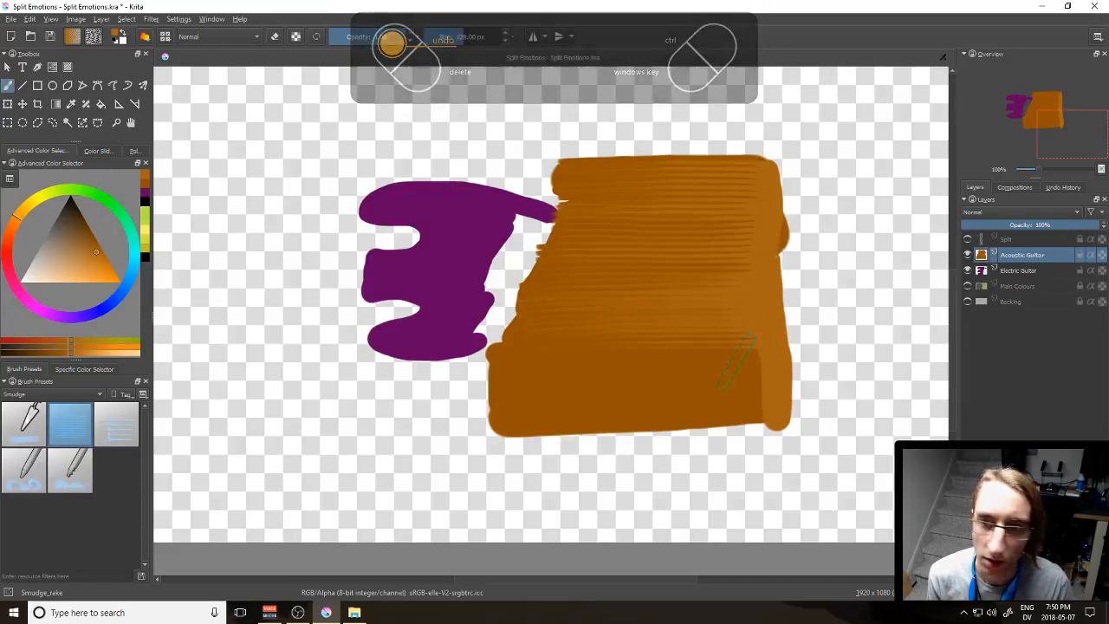
{"action": "left_click_drag", "start_coordinate": [768, 355], "coordinate": [513, 364]}
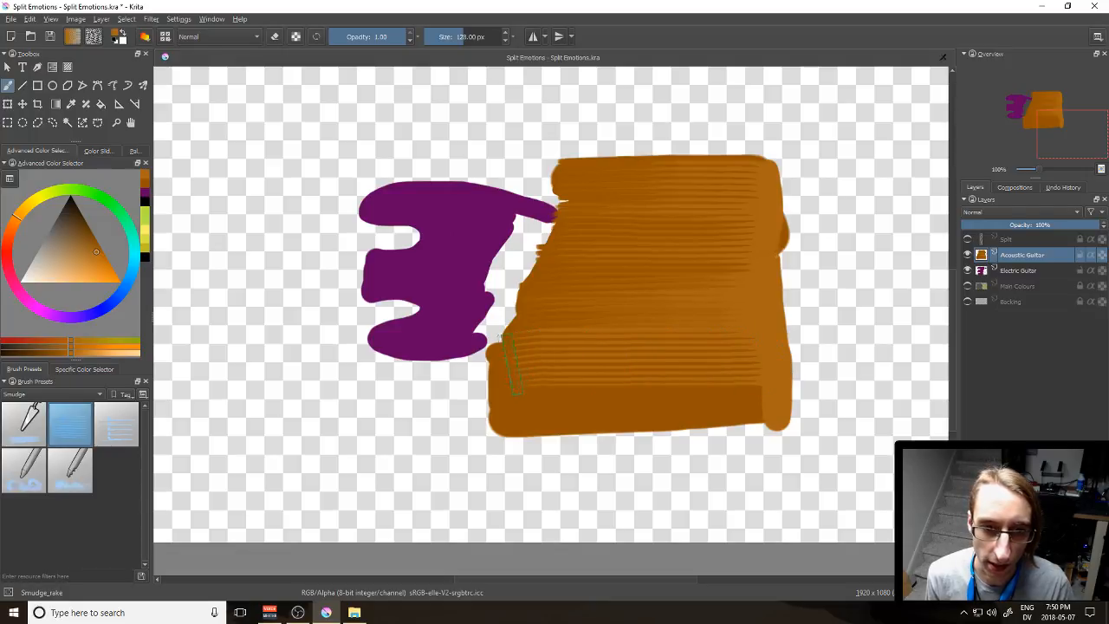
{"action": "left_click_drag", "start_coordinate": [764, 380], "coordinate": [687, 389]}
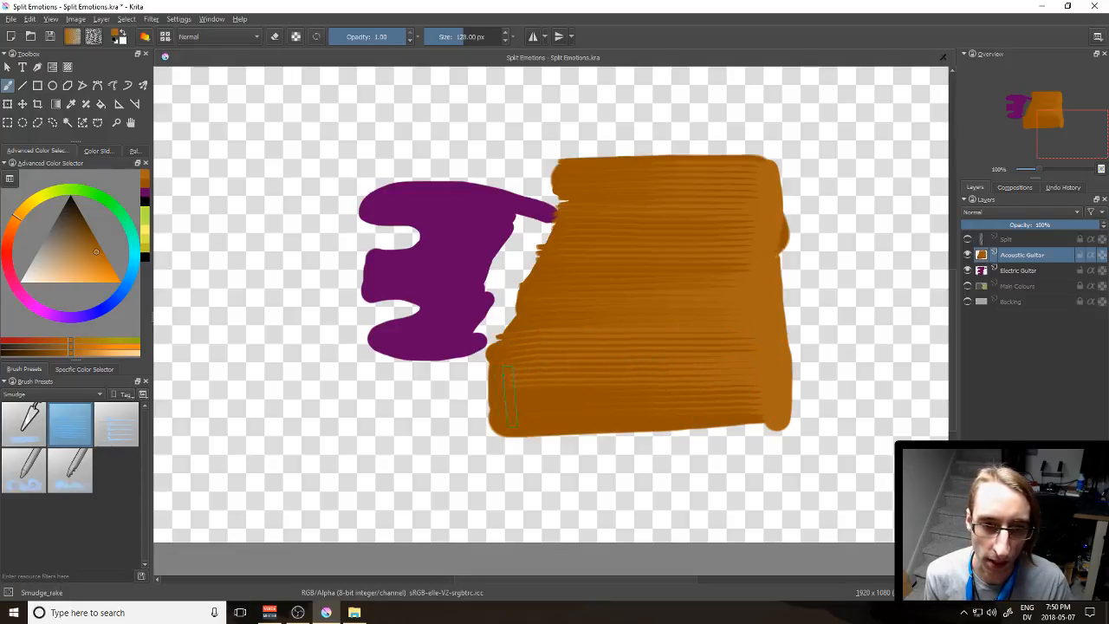
{"action": "left_click_drag", "start_coordinate": [770, 384], "coordinate": [442, 394]}
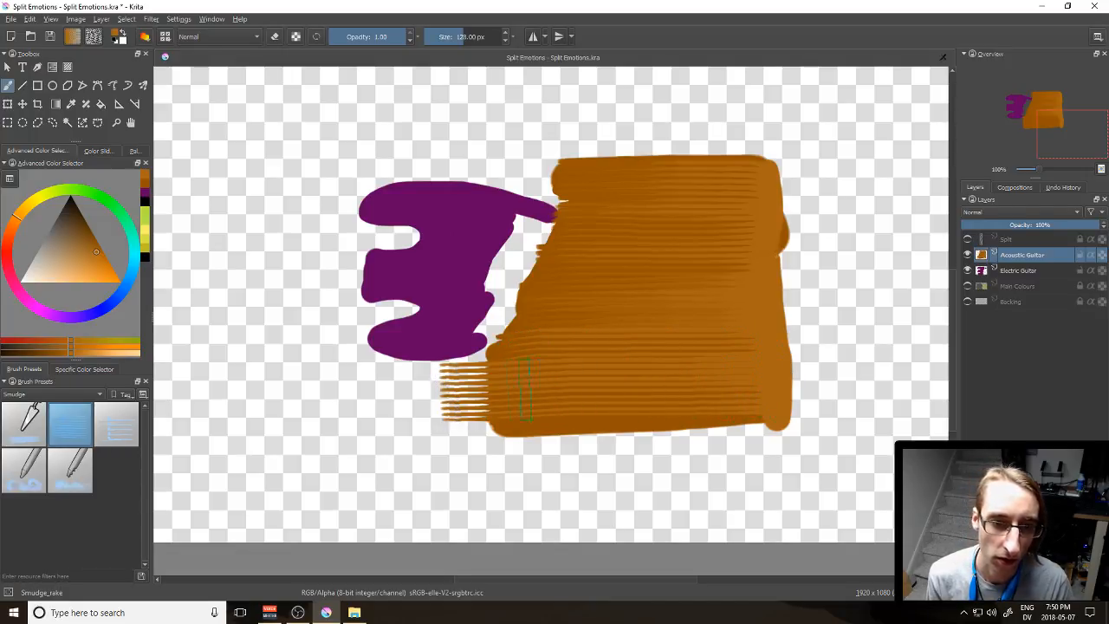
{"action": "left_click_drag", "start_coordinate": [769, 437], "coordinate": [476, 433]}
{"action": "left_click_drag", "start_coordinate": [763, 433], "coordinate": [407, 427]}
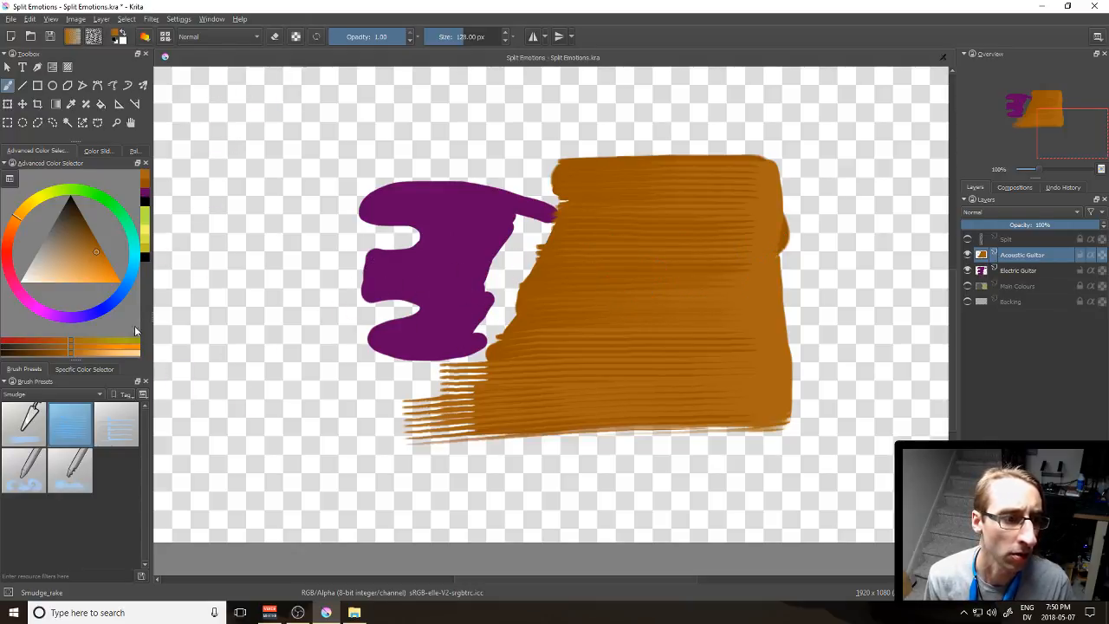
{"action": "left_click", "coordinate": [76, 401]}
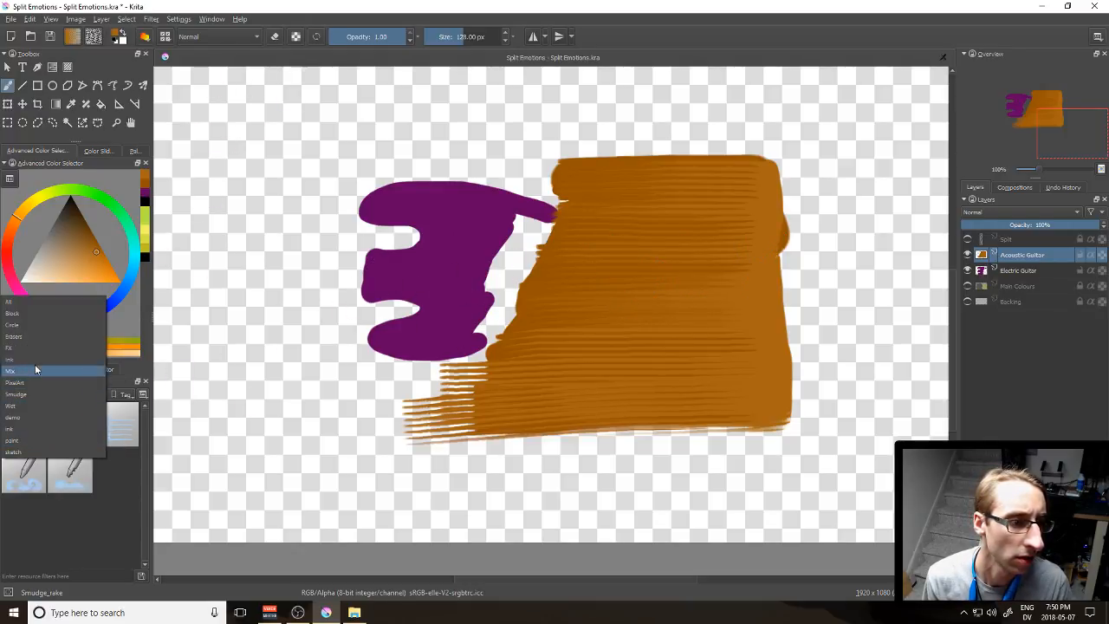
{"action": "left_click", "coordinate": [35, 325]}
{"action": "left_click", "coordinate": [35, 392]}
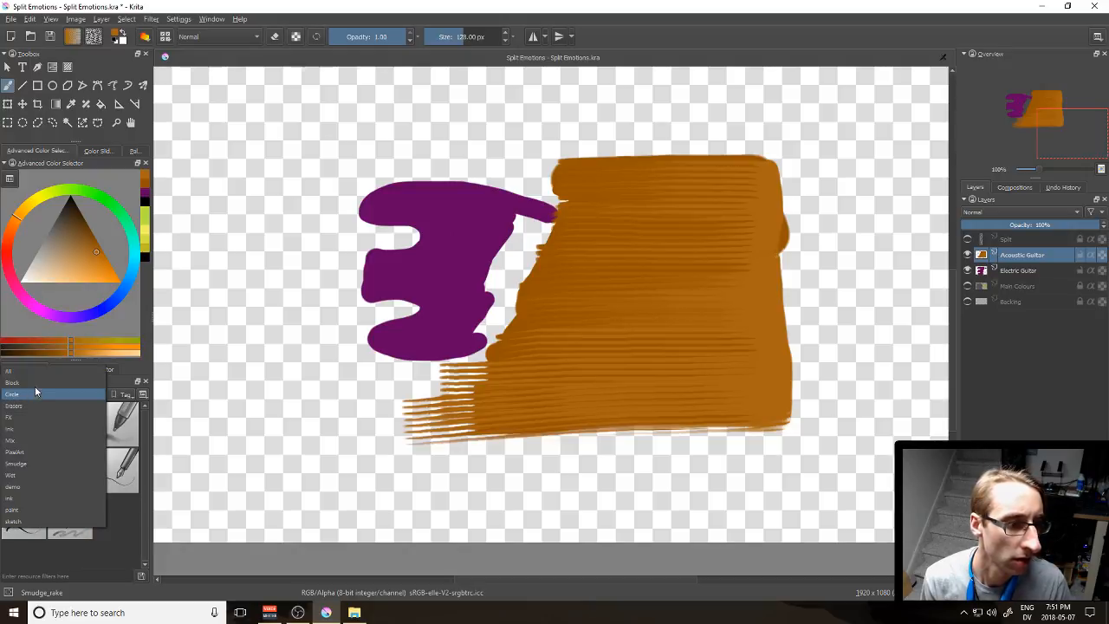
{"action": "left_click", "coordinate": [63, 395]}
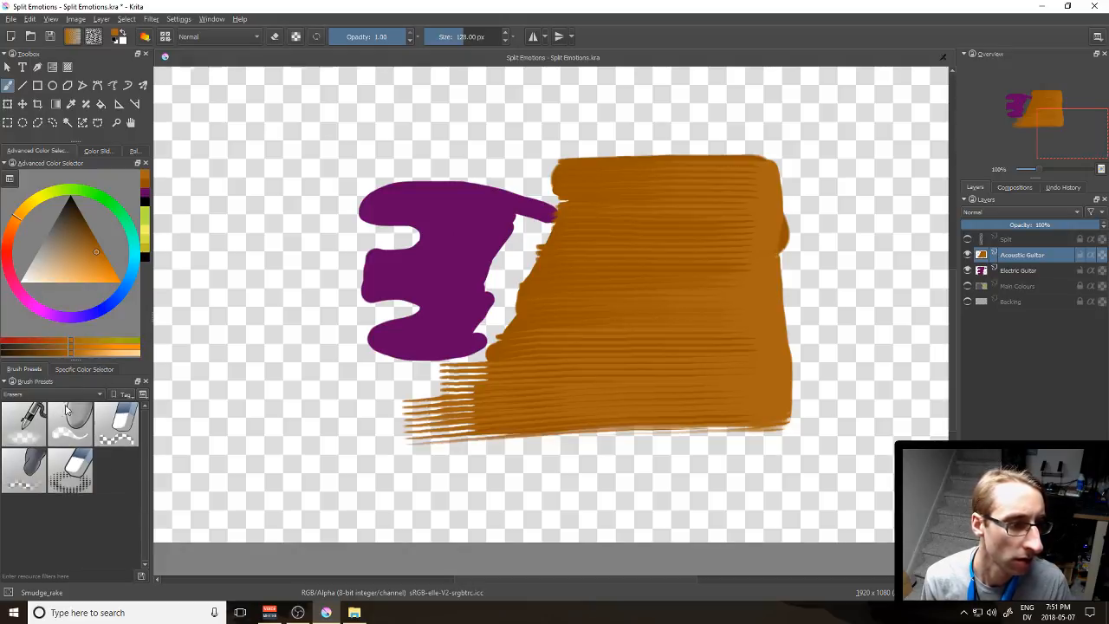
{"action": "left_click", "coordinate": [128, 429]}
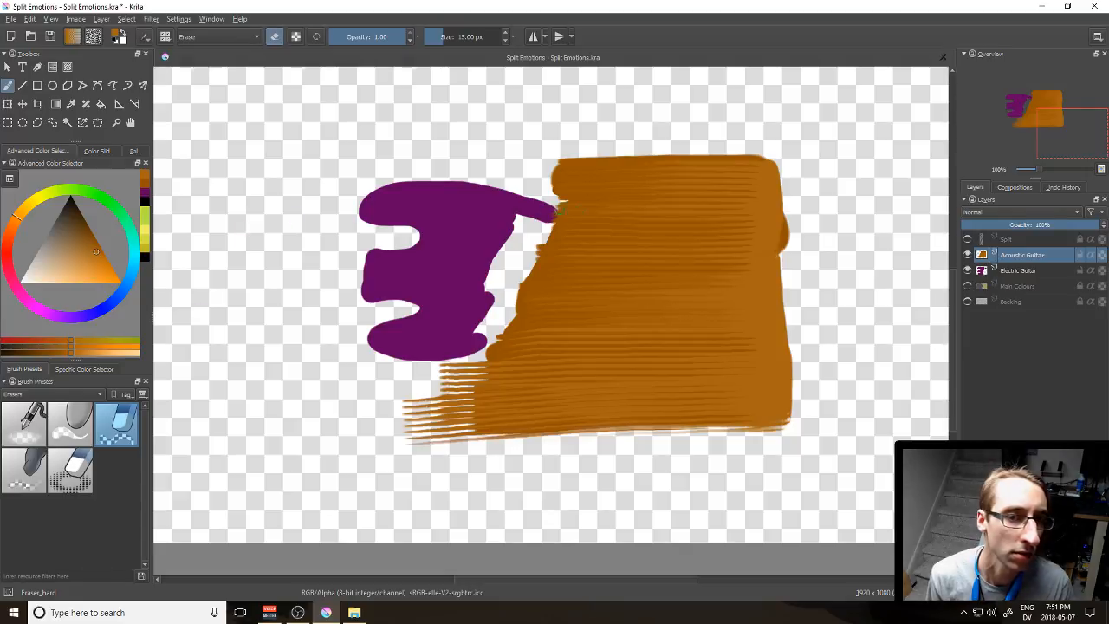
{"action": "left_click", "coordinate": [43, 396]}
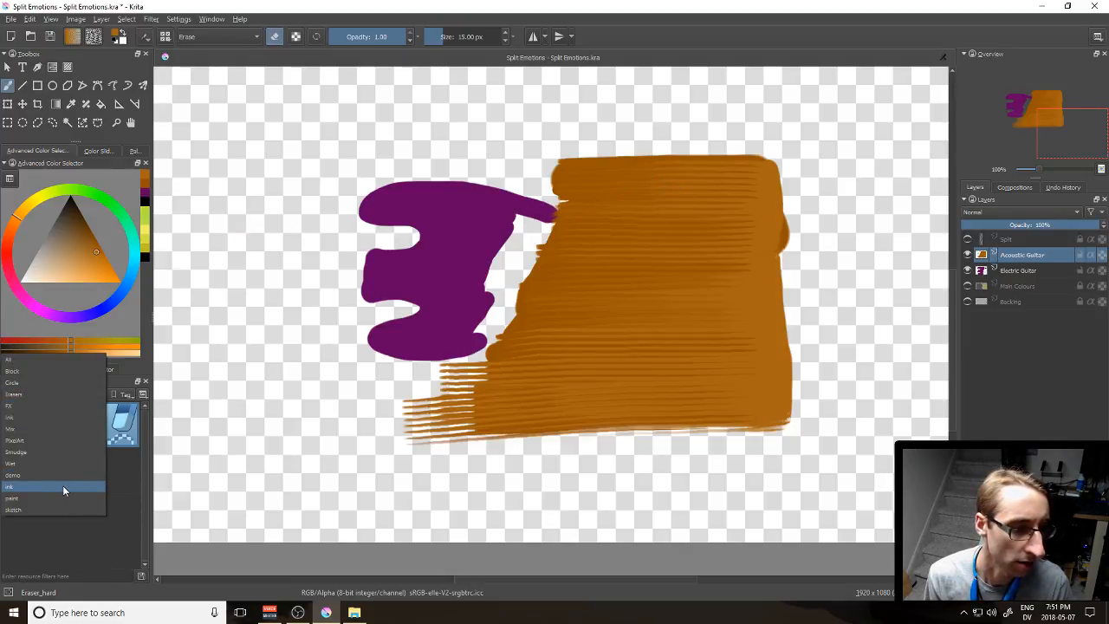
{"action": "left_click", "coordinate": [63, 484]}
Step: Using the Fill_circle brush from the paint tag in eraser mode, erase around the brown block to leave a rounded guitar body
{"action": "left_click", "coordinate": [42, 399]}
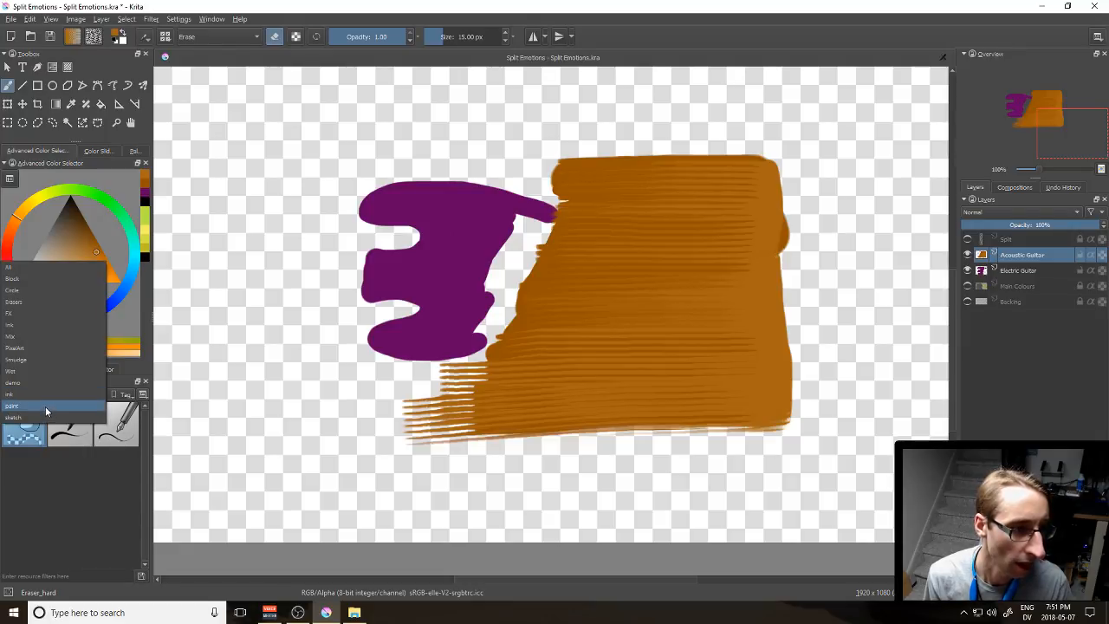
{"action": "left_click", "coordinate": [45, 406]}
{"action": "left_click", "coordinate": [116, 424]}
{"action": "left_click", "coordinate": [275, 37]}
{"action": "mouse_move", "coordinate": [551, 178]}
{"action": "left_mouse_down"}
{"action": "mouse_move", "coordinate": [607, 148]}
{"action": "mouse_move", "coordinate": [596, 160]}
{"action": "left_mouse_up"}
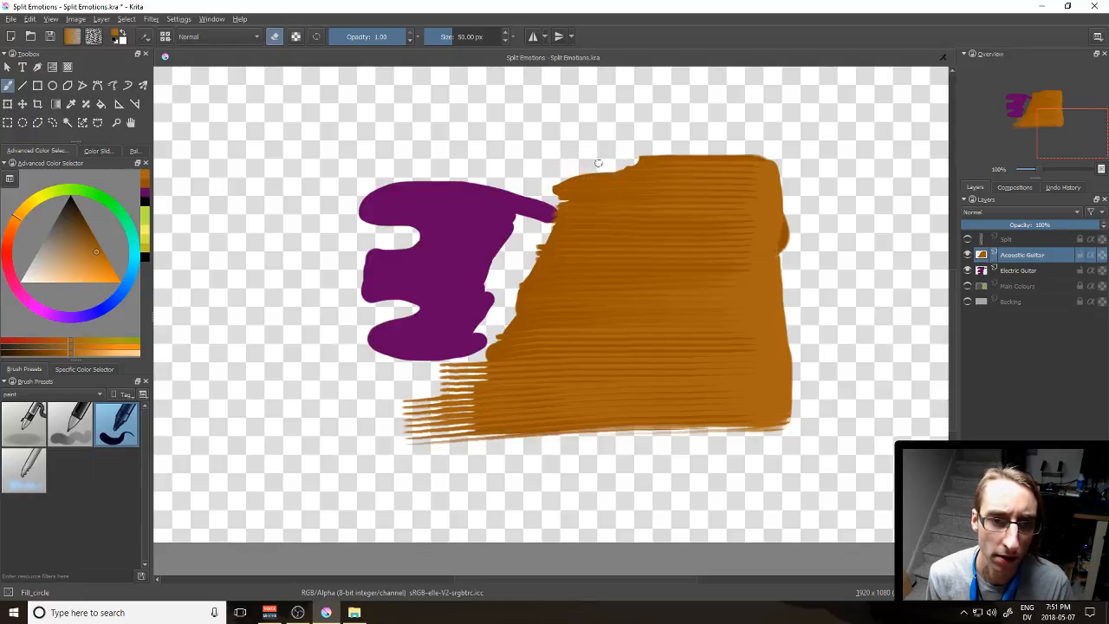
{"action": "mouse_move", "coordinate": [589, 177]}
{"action": "left_mouse_down"}
{"action": "mouse_move", "coordinate": [691, 177]}
{"action": "mouse_move", "coordinate": [739, 196]}
{"action": "mouse_move", "coordinate": [760, 228]}
{"action": "mouse_move", "coordinate": [763, 317]}
{"action": "mouse_move", "coordinate": [709, 366]}
{"action": "mouse_move", "coordinate": [483, 355]}
{"action": "left_mouse_up"}
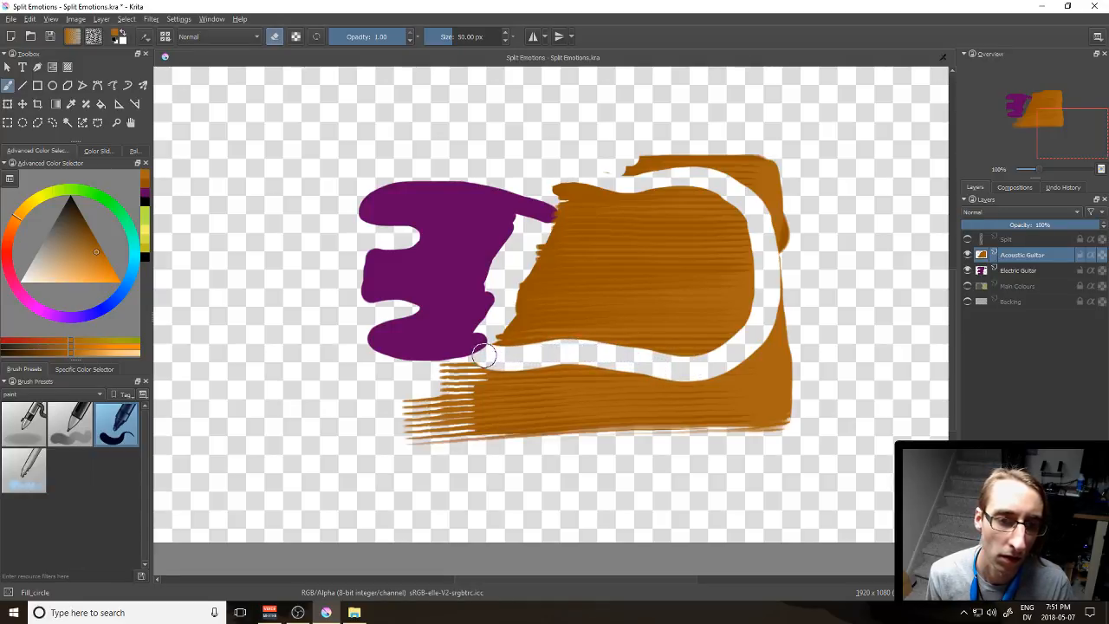
{"action": "mouse_move", "coordinate": [491, 394]}
{"action": "left_mouse_down"}
{"action": "mouse_move", "coordinate": [462, 374]}
{"action": "mouse_move", "coordinate": [638, 388]}
{"action": "mouse_move", "coordinate": [594, 374]}
{"action": "mouse_move", "coordinate": [667, 374]}
{"action": "mouse_move", "coordinate": [555, 370]}
{"action": "mouse_move", "coordinate": [411, 396]}
{"action": "mouse_move", "coordinate": [419, 409]}
{"action": "mouse_move", "coordinate": [472, 419]}
{"action": "mouse_move", "coordinate": [531, 417]}
{"action": "mouse_move", "coordinate": [400, 441]}
{"action": "mouse_move", "coordinate": [631, 416]}
{"action": "mouse_move", "coordinate": [769, 423]}
{"action": "mouse_move", "coordinate": [529, 444]}
{"action": "mouse_move", "coordinate": [514, 410]}
{"action": "mouse_move", "coordinate": [602, 403]}
{"action": "mouse_move", "coordinate": [513, 399]}
{"action": "mouse_move", "coordinate": [793, 391]}
{"action": "mouse_move", "coordinate": [687, 386]}
{"action": "mouse_move", "coordinate": [720, 380]}
{"action": "mouse_move", "coordinate": [742, 396]}
{"action": "mouse_move", "coordinate": [783, 394]}
{"action": "mouse_move", "coordinate": [794, 386]}
{"action": "mouse_move", "coordinate": [768, 382]}
{"action": "mouse_move", "coordinate": [769, 343]}
{"action": "mouse_move", "coordinate": [757, 377]}
{"action": "mouse_move", "coordinate": [773, 400]}
{"action": "mouse_move", "coordinate": [780, 393]}
{"action": "mouse_move", "coordinate": [779, 354]}
{"action": "mouse_move", "coordinate": [766, 398]}
{"action": "mouse_move", "coordinate": [802, 400]}
{"action": "mouse_move", "coordinate": [797, 408]}
{"action": "mouse_move", "coordinate": [781, 296]}
{"action": "mouse_move", "coordinate": [776, 382]}
{"action": "mouse_move", "coordinate": [792, 405]}
{"action": "mouse_move", "coordinate": [776, 196]}
{"action": "mouse_move", "coordinate": [689, 165]}
{"action": "mouse_move", "coordinate": [608, 169]}
{"action": "mouse_move", "coordinate": [740, 155]}
{"action": "mouse_move", "coordinate": [647, 158]}
{"action": "mouse_move", "coordinate": [666, 156]}
{"action": "mouse_move", "coordinate": [745, 159]}
{"action": "left_mouse_up"}
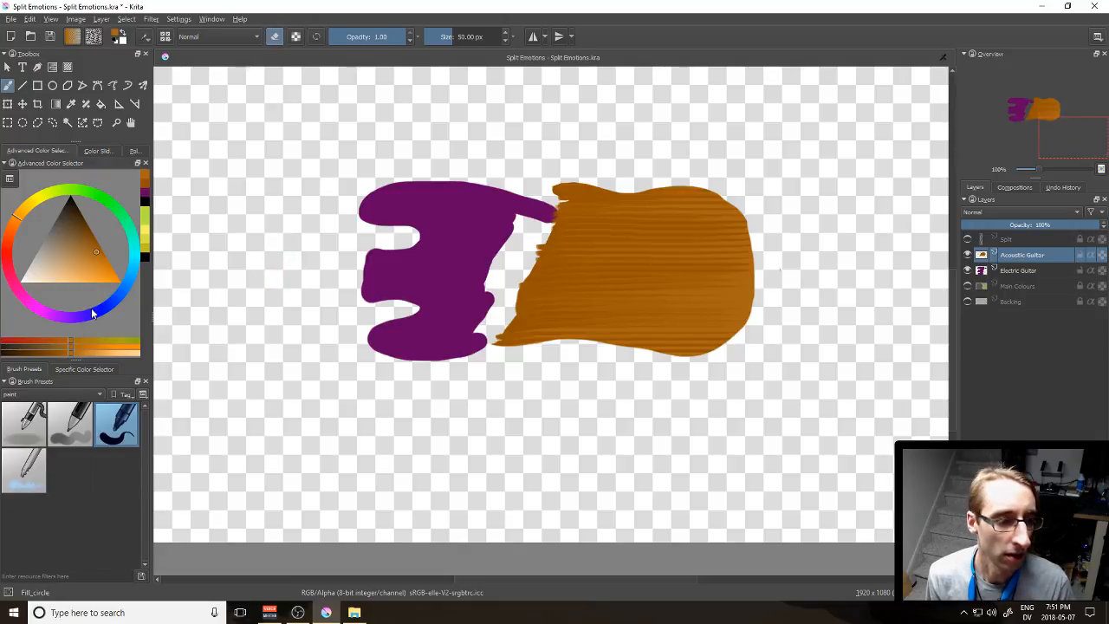
Step: Erase a round sound hole in the brown guitar body with an enlarged brush and show the Split layer
{"action": "left_click", "coordinate": [650, 264]}
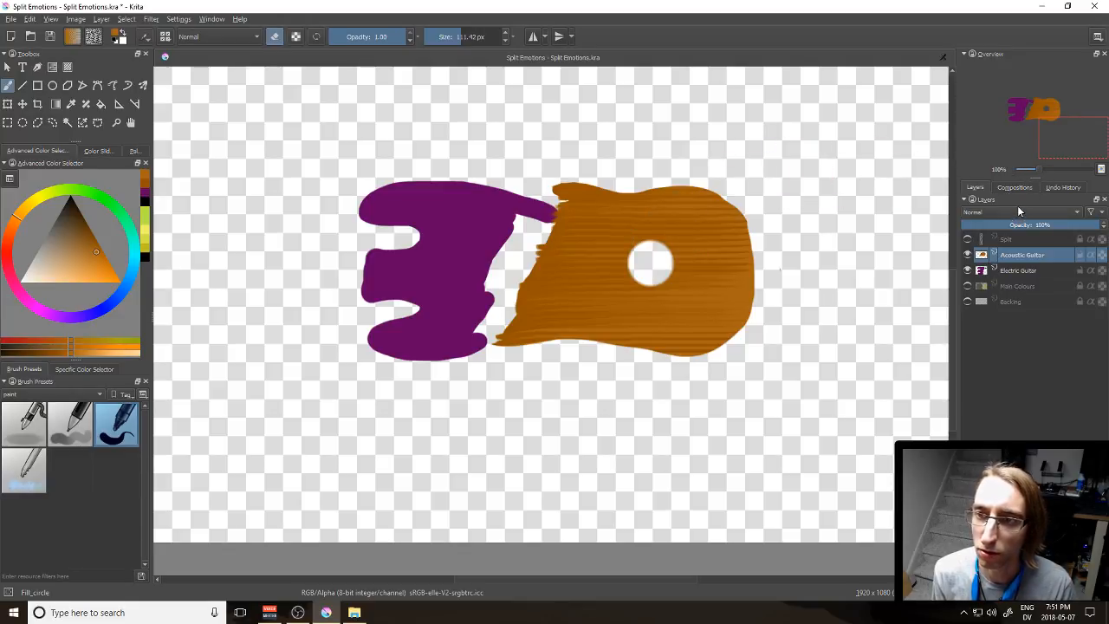
{"action": "left_click", "coordinate": [969, 240]}
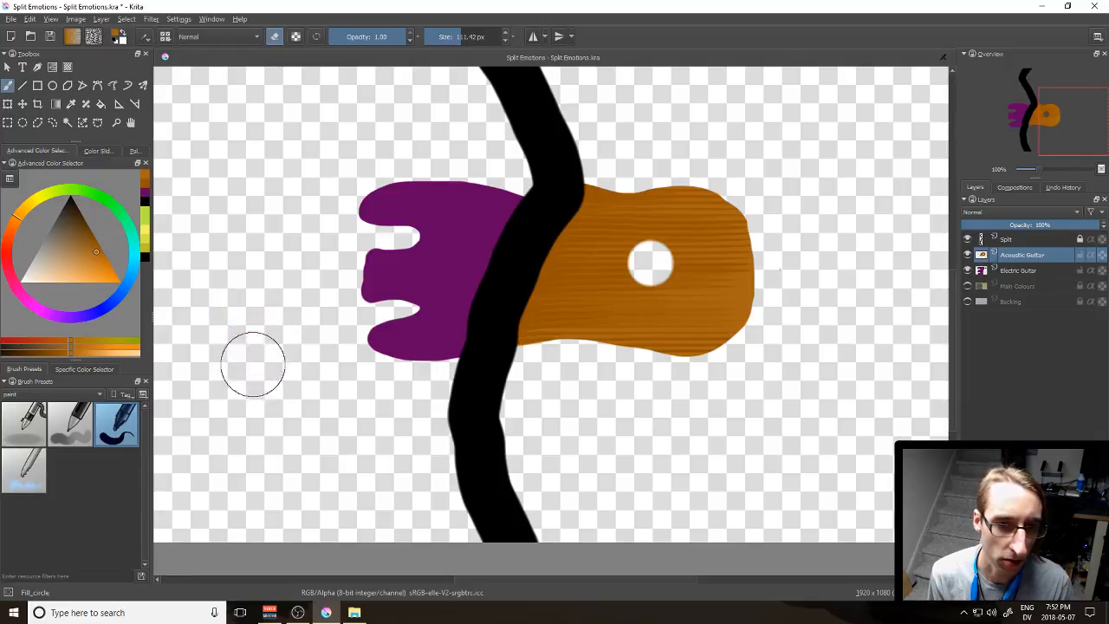
Step: Blend the guitar body's wood grain further with the Smudge_rake brush from the Smudge tag, undoing unwanted strokes
{"action": "left_click", "coordinate": [84, 396]}
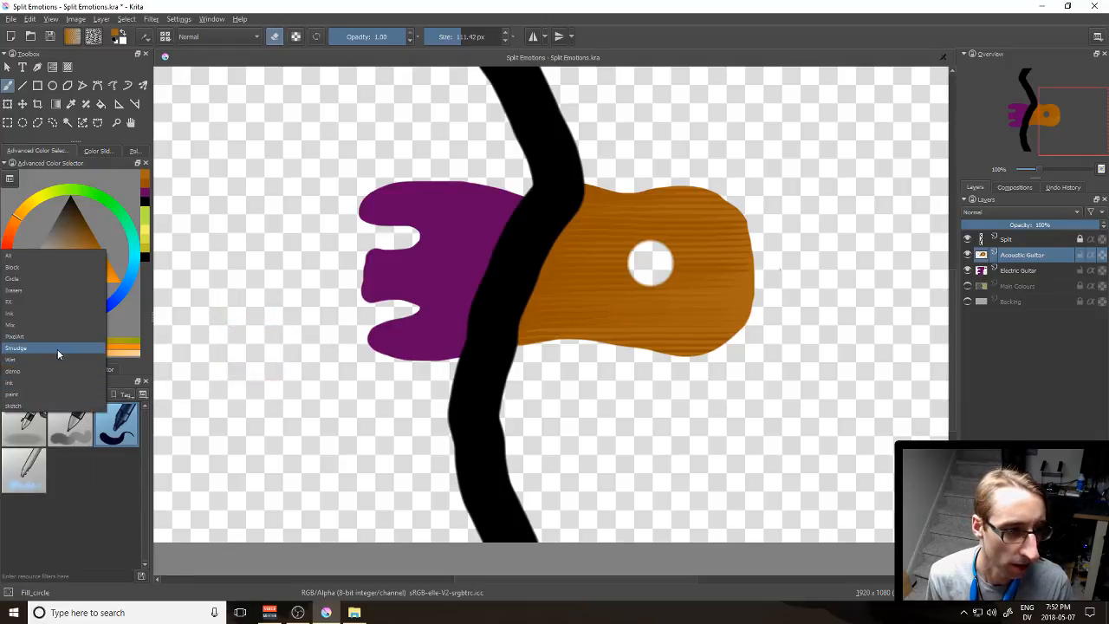
{"action": "left_click", "coordinate": [52, 349]}
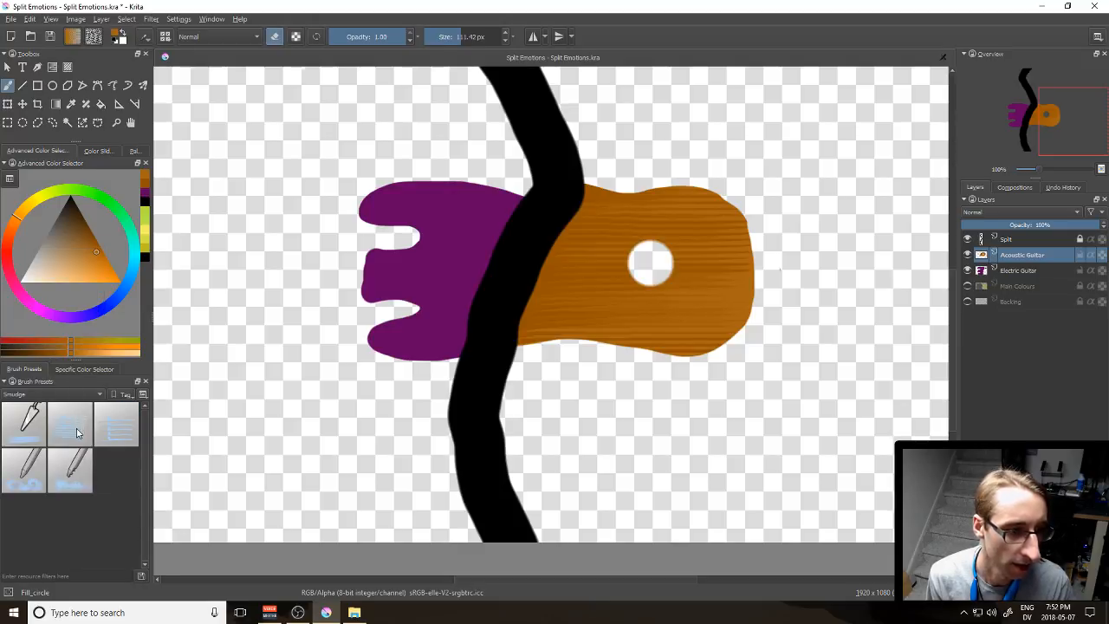
{"action": "left_click", "coordinate": [70, 425]}
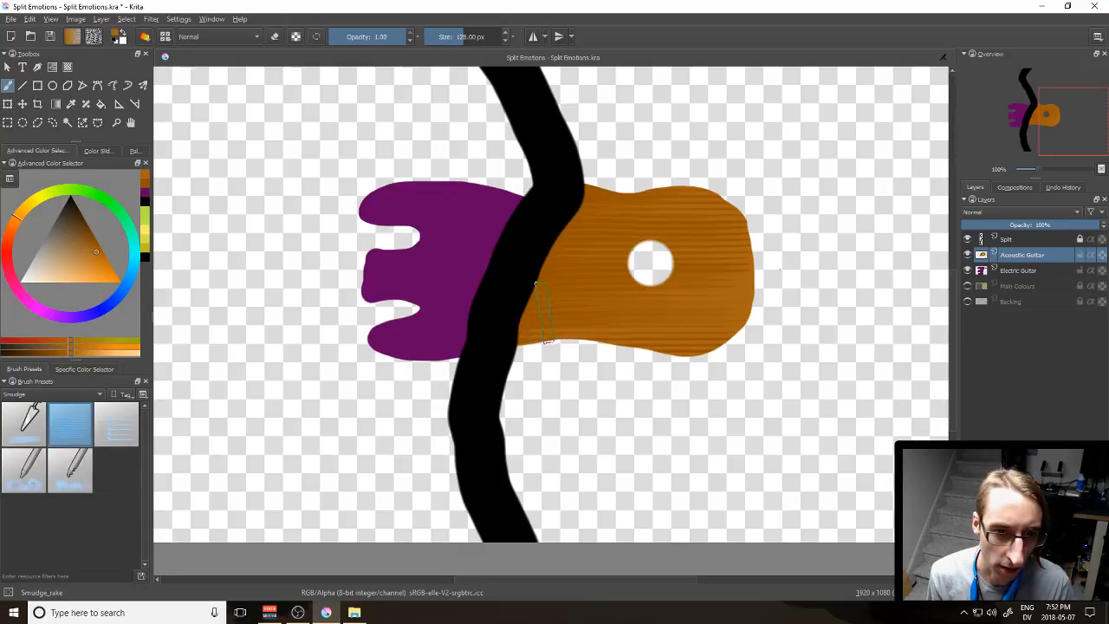
{"action": "mouse_move", "coordinate": [541, 257]}
{"action": "left_mouse_down"}
{"action": "mouse_move", "coordinate": [521, 301]}
{"action": "mouse_move", "coordinate": [558, 338]}
{"action": "mouse_move", "coordinate": [525, 289]}
{"action": "left_mouse_up"}
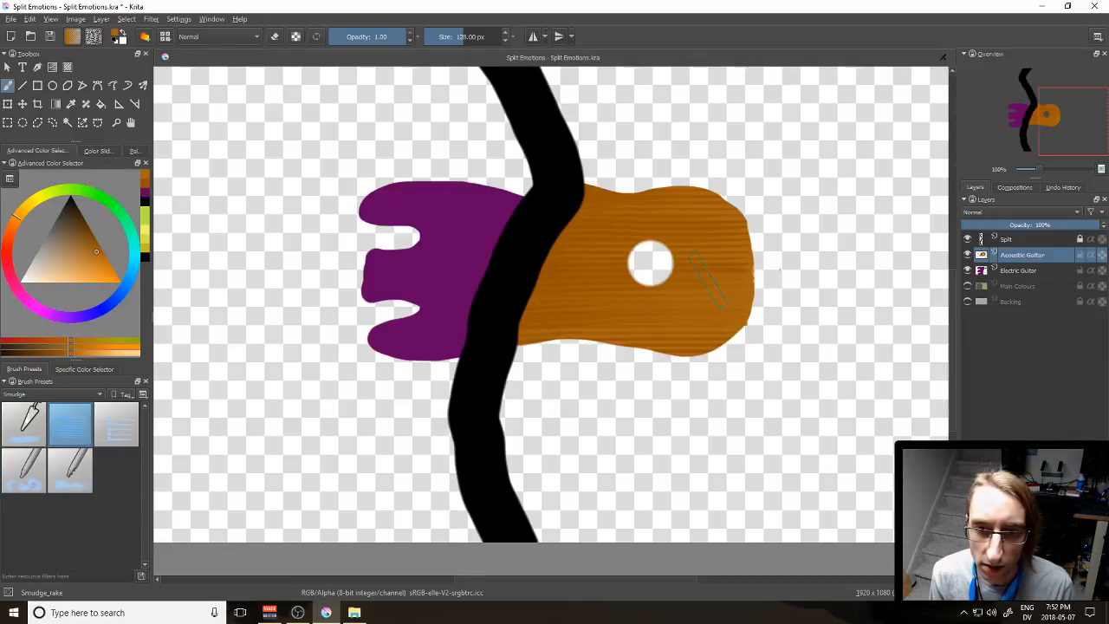
{"action": "key", "text": "ctrl+z"}
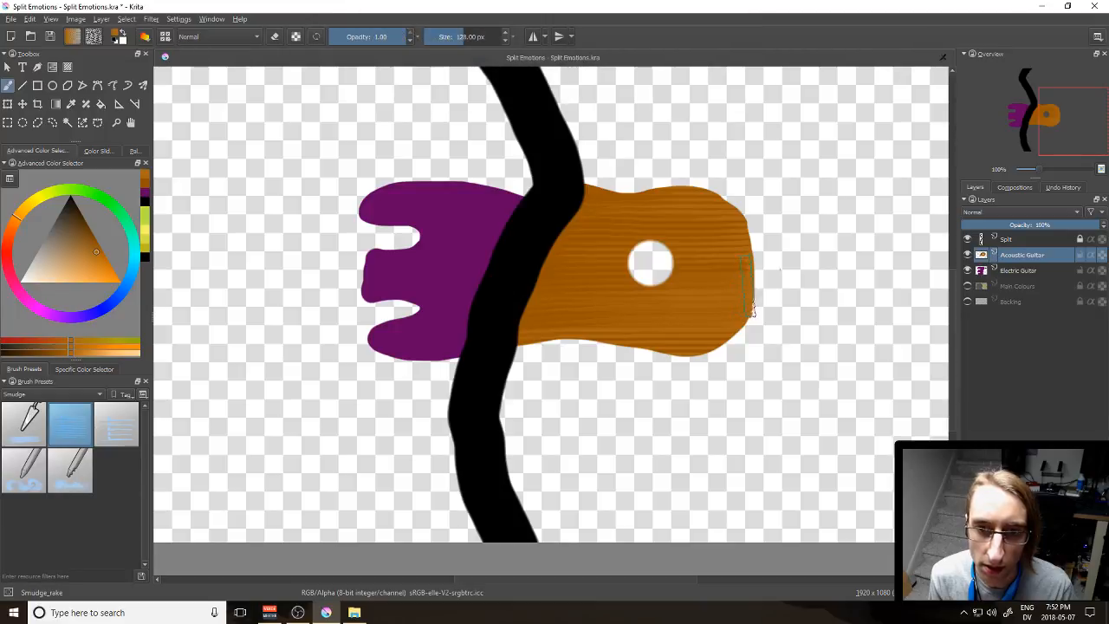
{"action": "key", "text": "ctrl+z"}
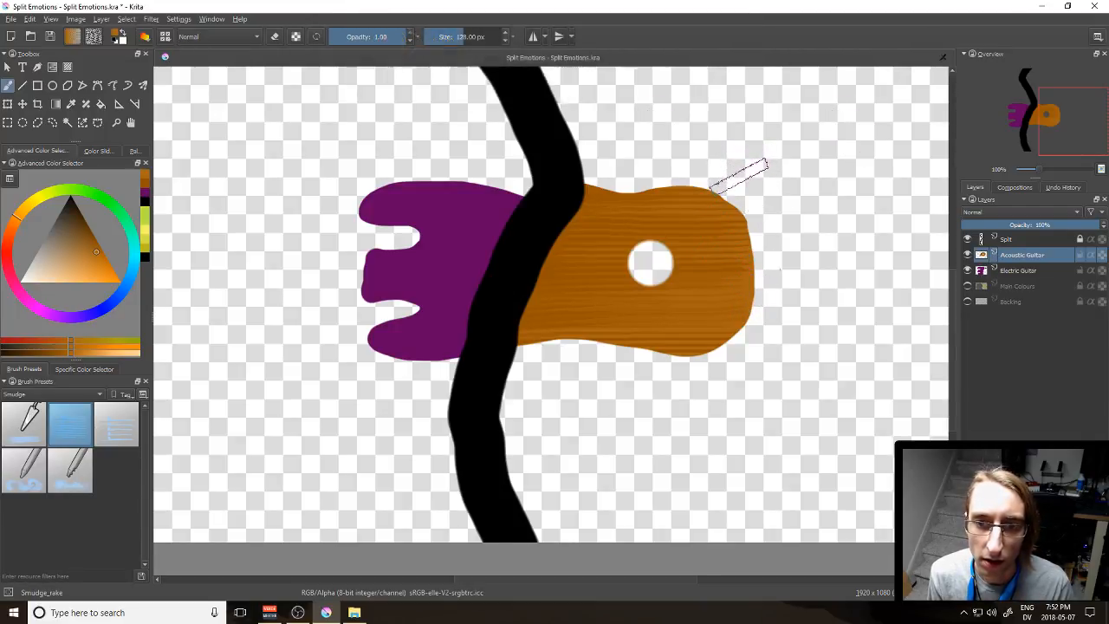
Step: Switch back to the Fill_circle brush from the paint tag and turn on eraser mode
{"action": "left_click", "coordinate": [76, 394]}
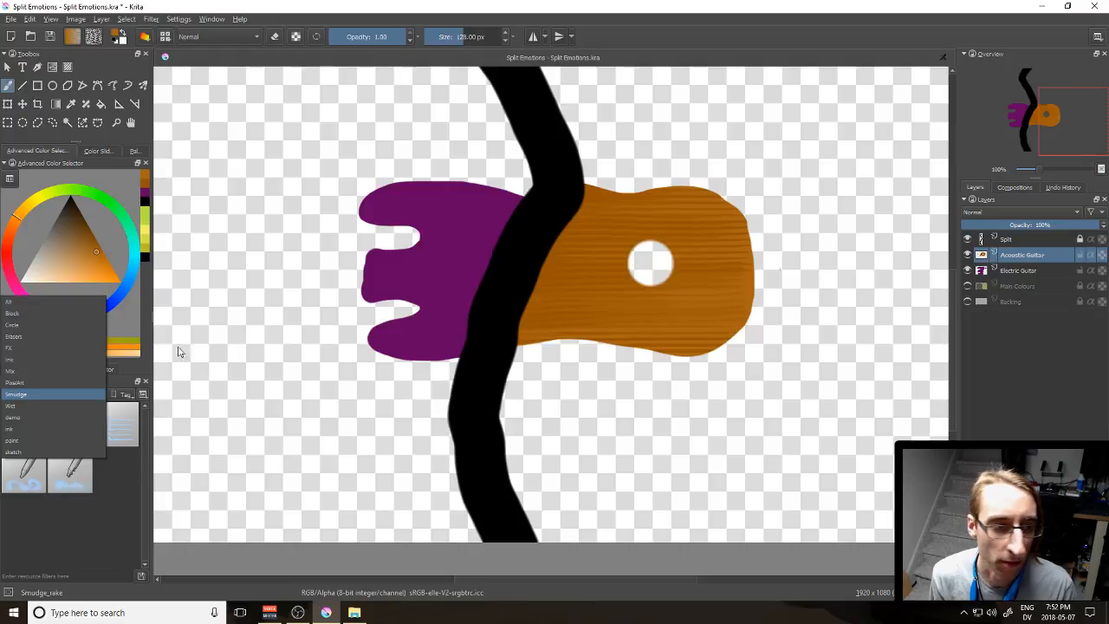
{"action": "left_click", "coordinate": [22, 430]}
{"action": "left_click", "coordinate": [59, 394]}
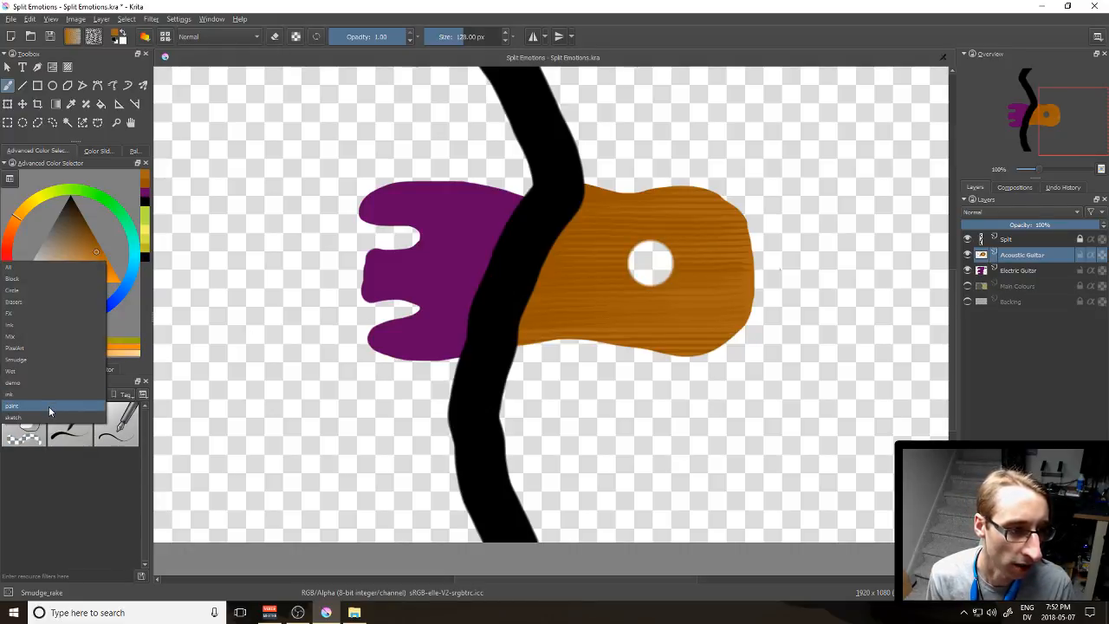
{"action": "left_click", "coordinate": [52, 406]}
{"action": "left_click", "coordinate": [101, 428]}
{"action": "left_click", "coordinate": [274, 36]}
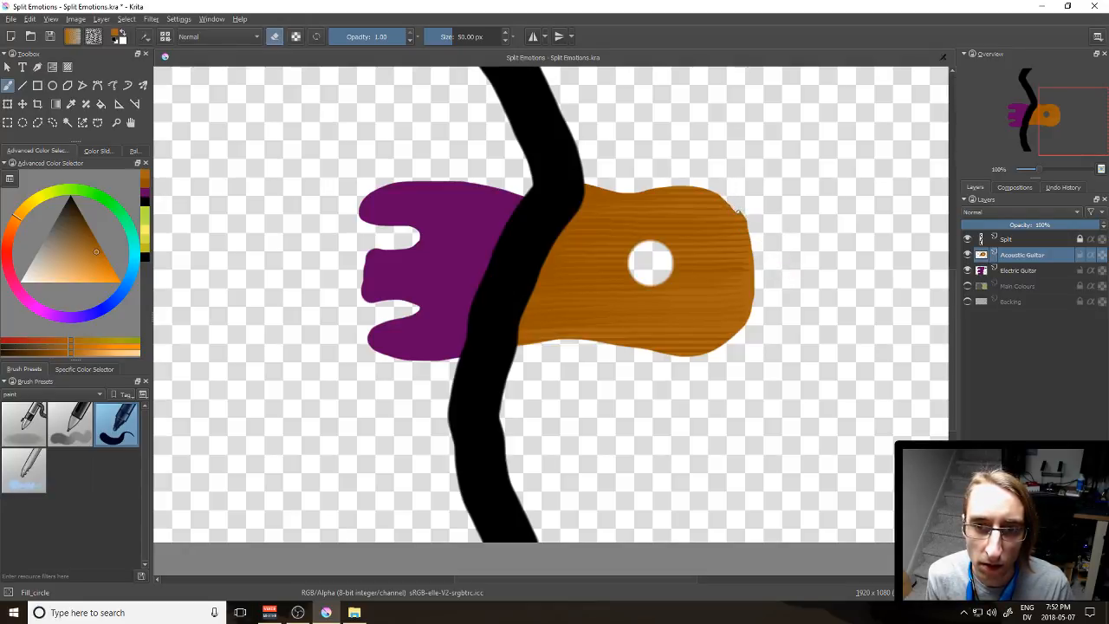
Step: Erase a strip along the acoustic guitar body's outer end to smooth its edge, undoing the unwanted stroke
{"action": "left_click_drag", "start_coordinate": [747, 267], "coordinate": [749, 292]}
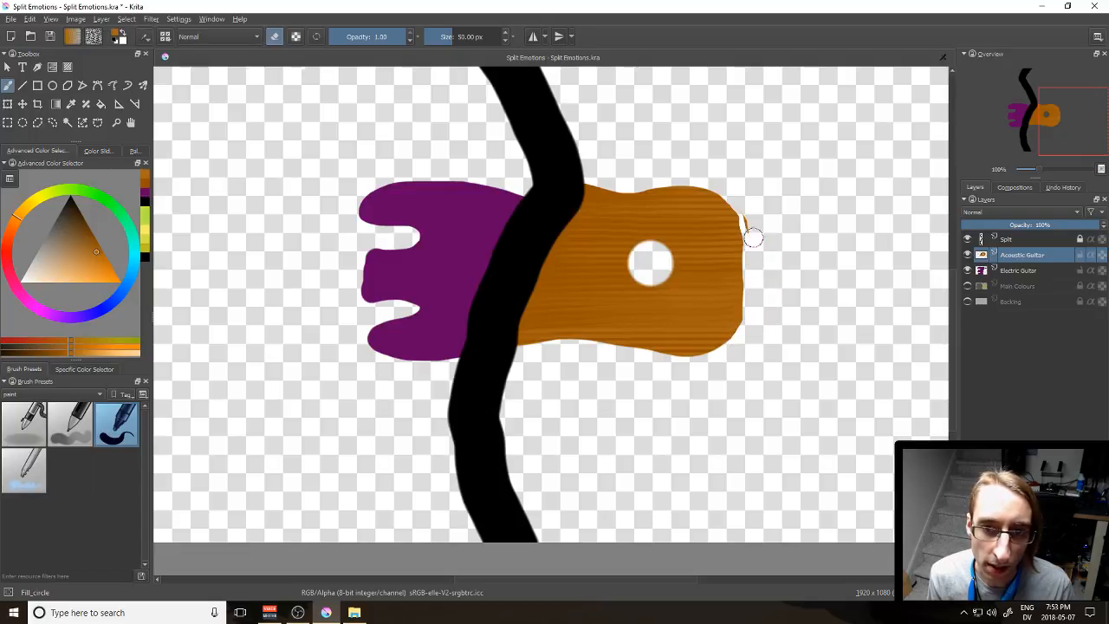
{"action": "key", "text": "ctrl+z"}
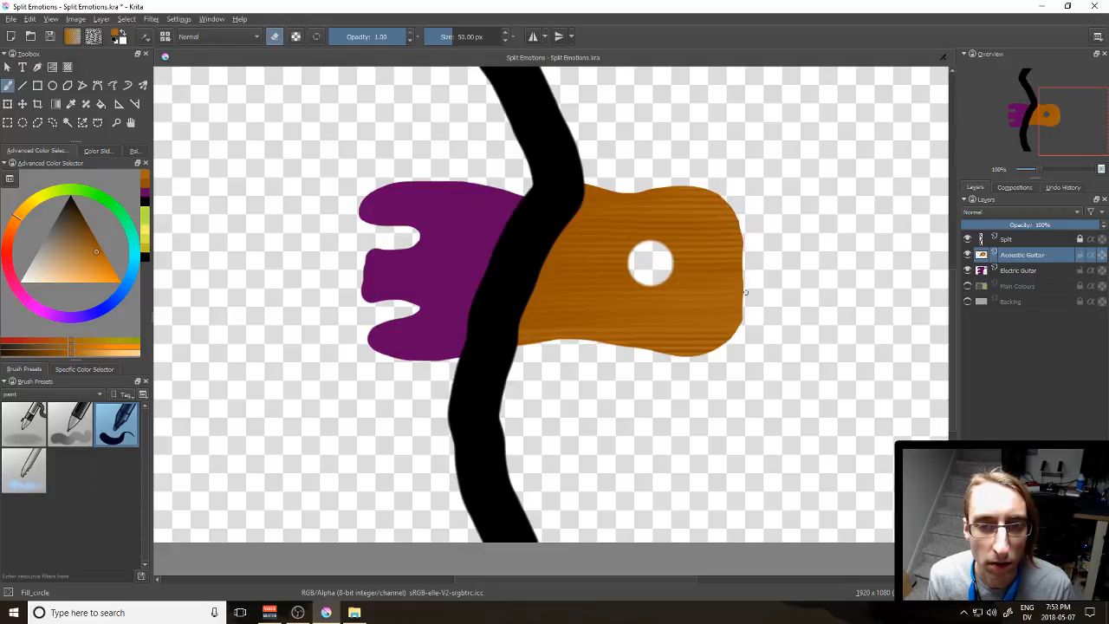
{"action": "mouse_move", "coordinate": [739, 336]}
{"action": "left_mouse_down"}
{"action": "mouse_move", "coordinate": [753, 318]}
{"action": "mouse_move", "coordinate": [742, 327]}
{"action": "mouse_move", "coordinate": [756, 251]}
{"action": "left_mouse_up"}
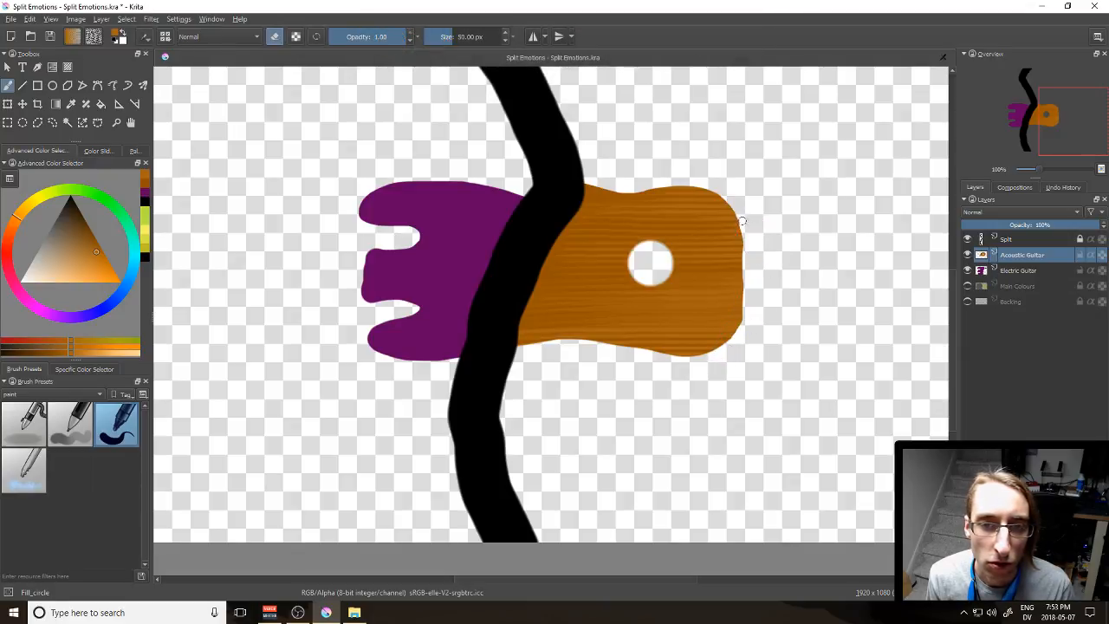
Step: Show the Main Colours layer and bring the whole canvas into view at 50% zoom
{"action": "left_click", "coordinate": [968, 287]}
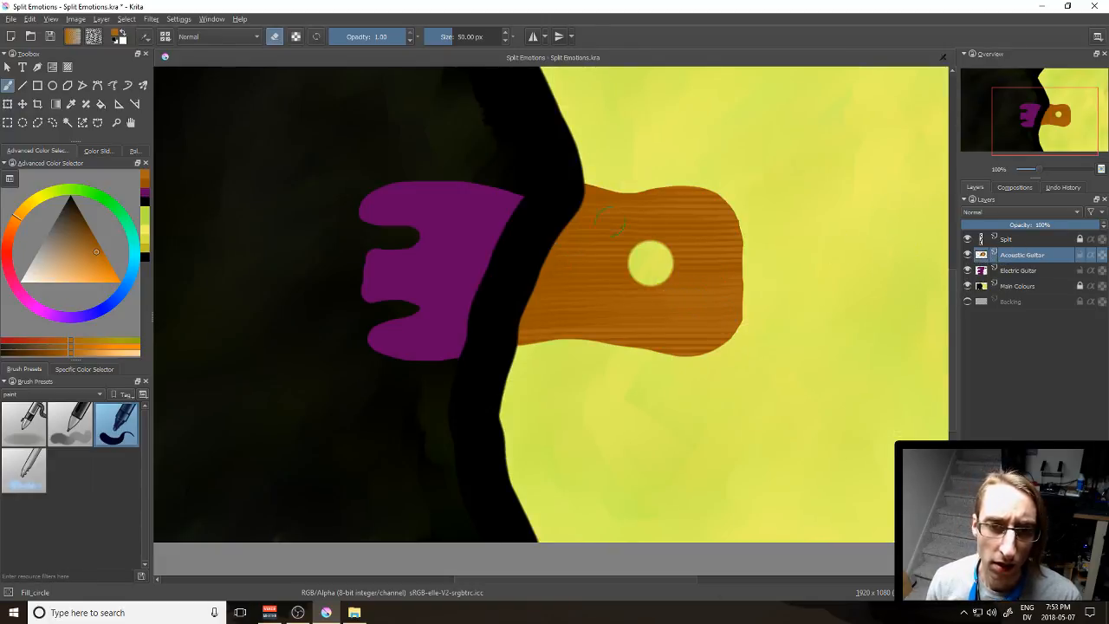
{"action": "left_click_drag", "start_coordinate": [1037, 169], "coordinate": [1031, 170]}
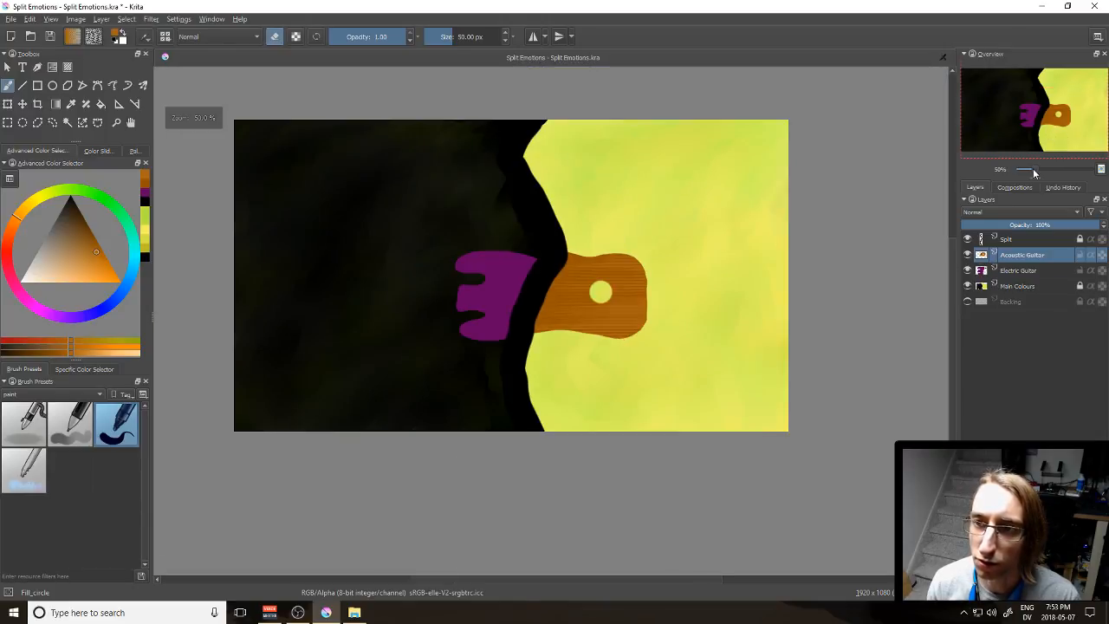
{"action": "left_click_drag", "start_coordinate": [700, 254], "coordinate": [720, 266]}
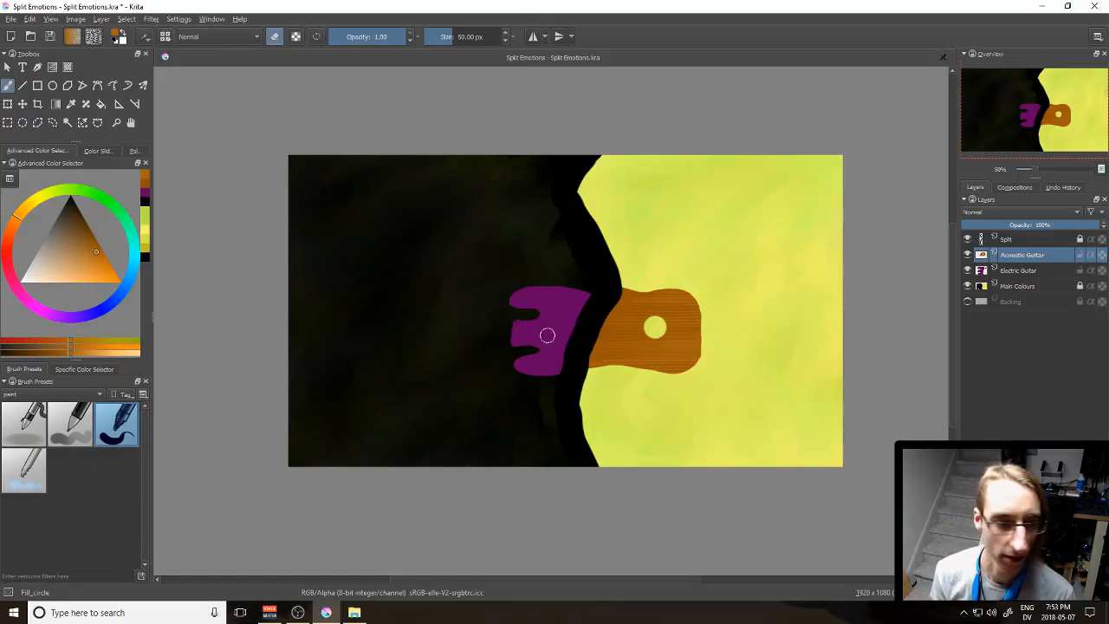
Step: Make Electric Guitar the active layer, briefly toggle the Acoustic Guitar layer's visibility, and enlarge the view of the purple guitar body
{"action": "left_click", "coordinate": [1013, 270]}
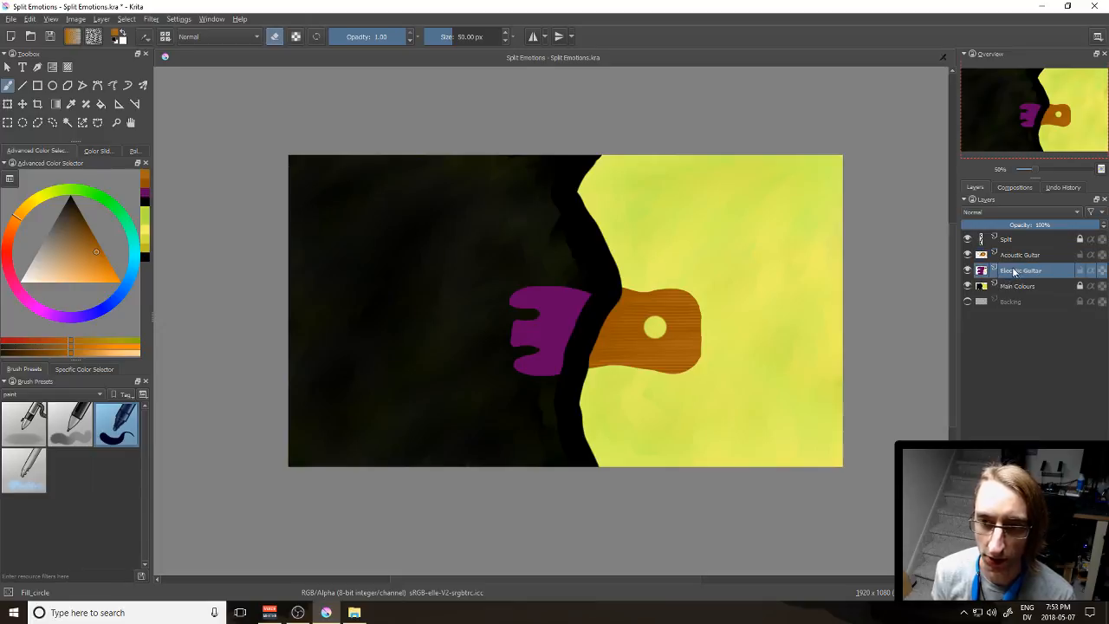
{"action": "left_click", "coordinate": [968, 255]}
{"action": "left_click", "coordinate": [968, 255]}
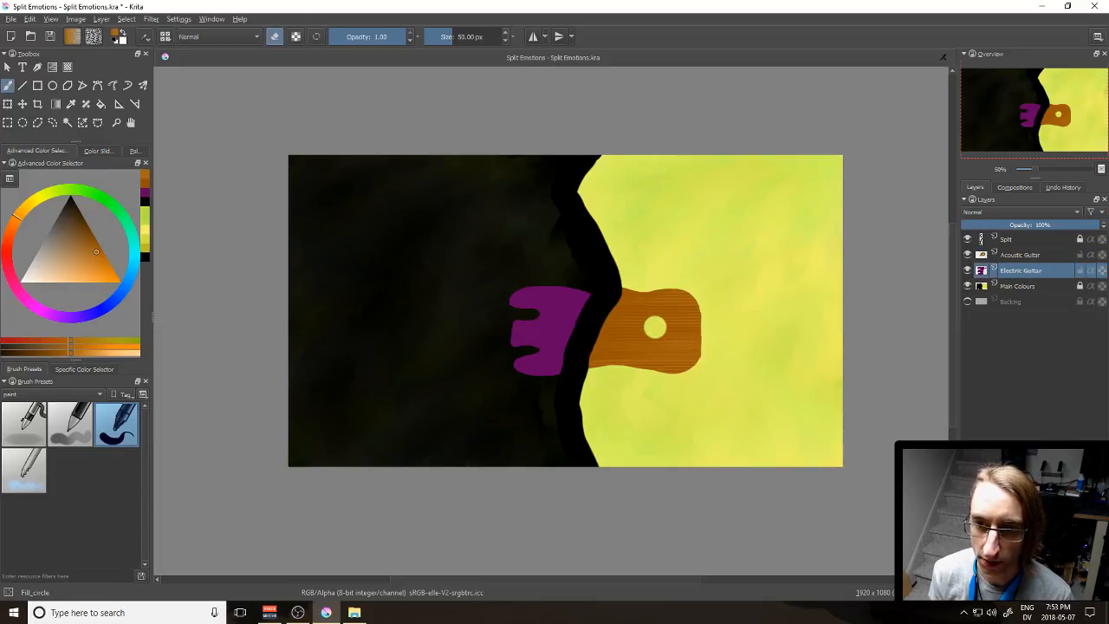
{"action": "left_click", "coordinate": [968, 255]}
{"action": "left_click", "coordinate": [968, 255]}
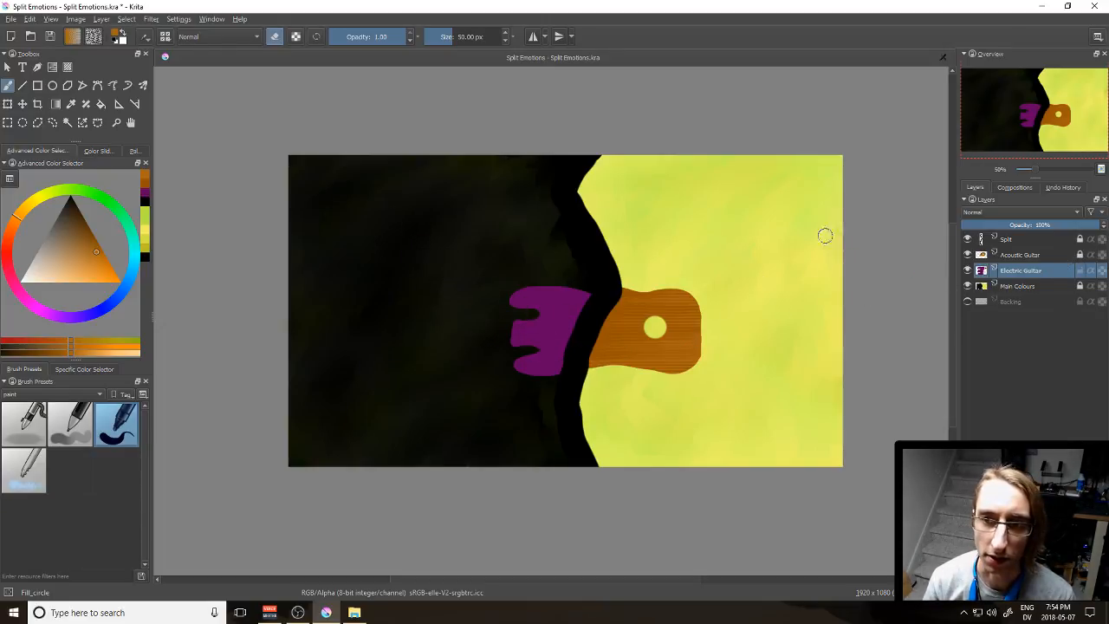
{"action": "left_click", "coordinate": [116, 122]}
{"action": "left_click_drag", "start_coordinate": [482, 267], "coordinate": [612, 381]}
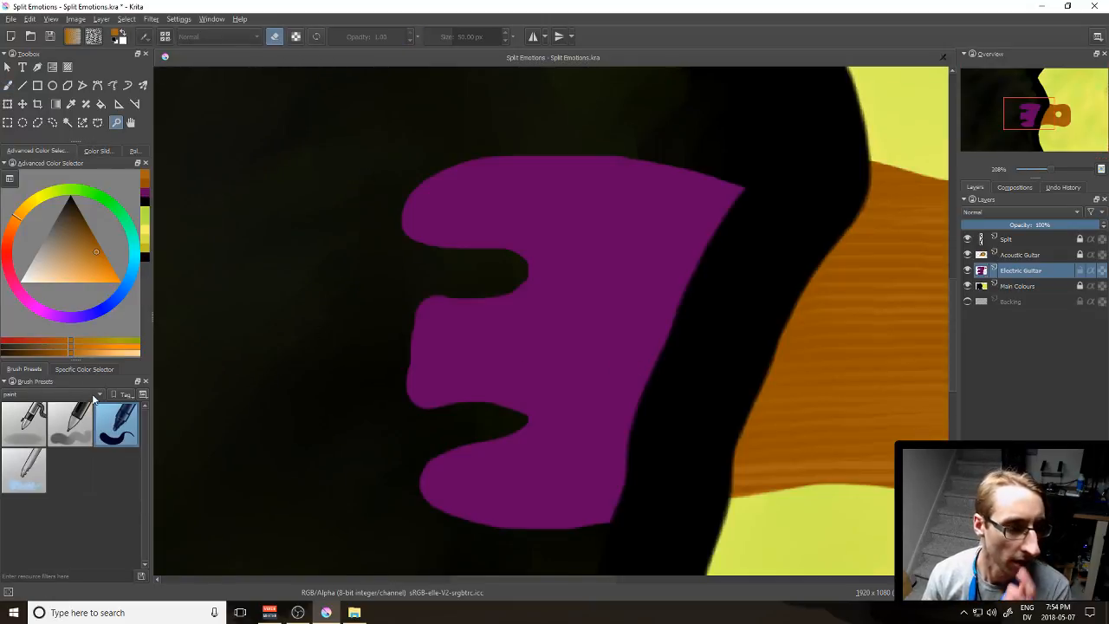
Step: Try the Spray_splat brush from the All tag on the purple guitar body and undo the dab
{"action": "left_click", "coordinate": [87, 395]}
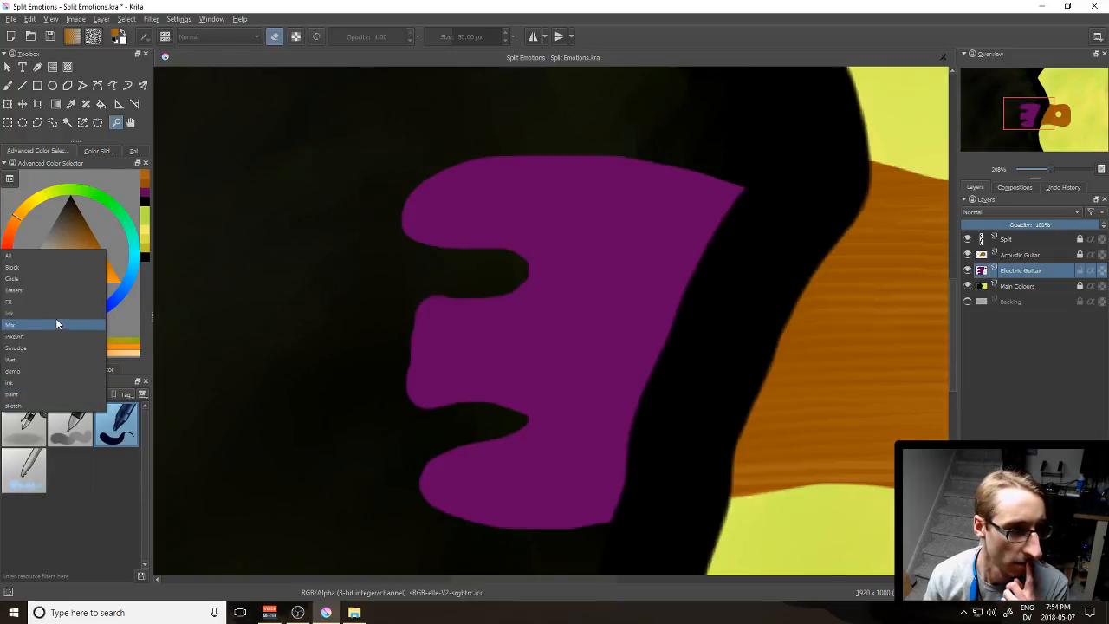
{"action": "left_click", "coordinate": [61, 255]}
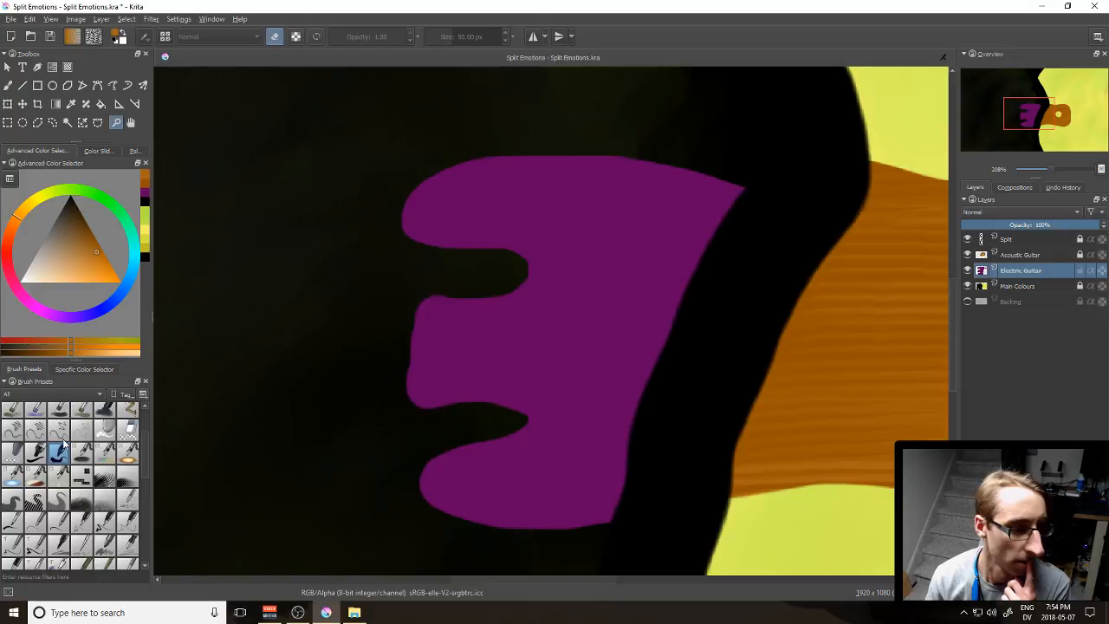
{"action": "scroll", "coordinate": [63, 443], "scroll_direction": "down", "scroll_amount": 3}
{"action": "scroll", "coordinate": [63, 443], "scroll_direction": "down", "scroll_amount": 3}
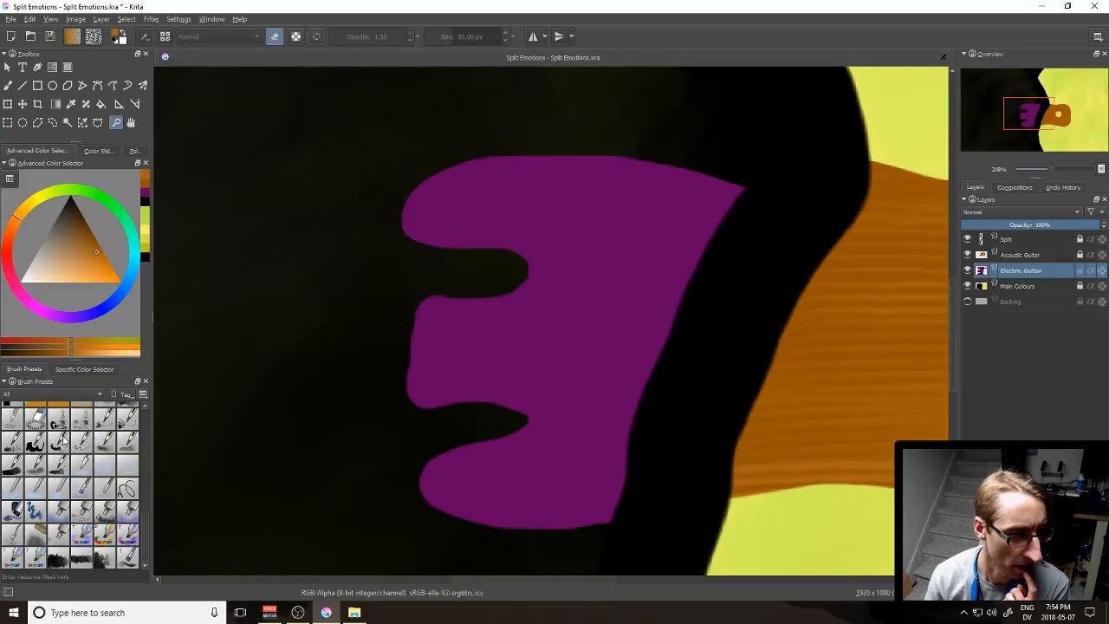
{"action": "left_click", "coordinate": [60, 534]}
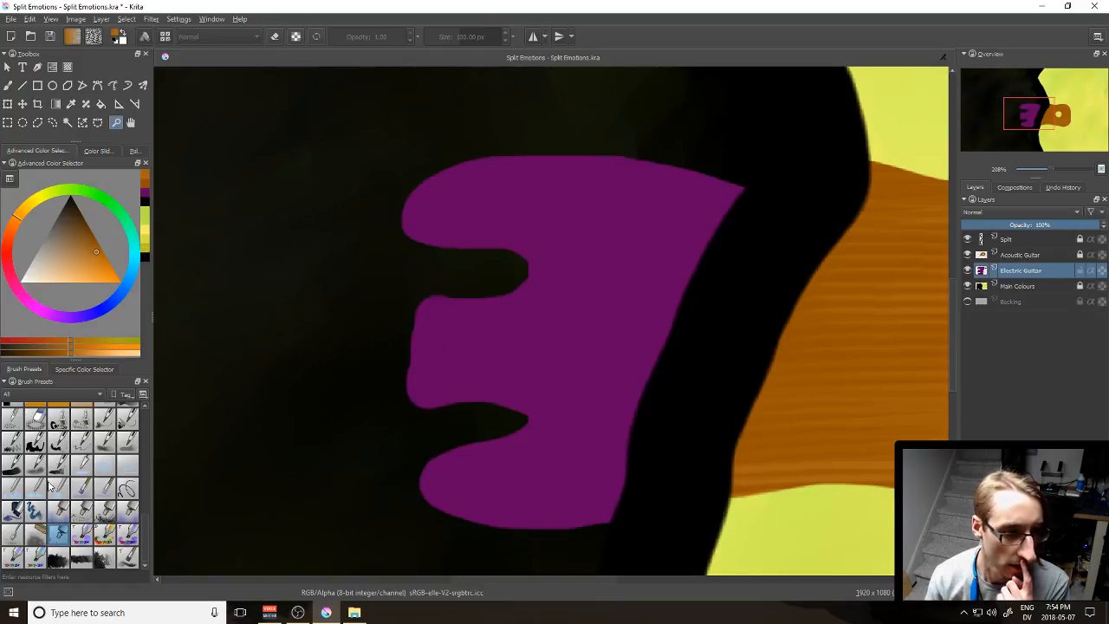
{"action": "left_click", "coordinate": [7, 85]}
{"action": "left_click", "coordinate": [541, 333]}
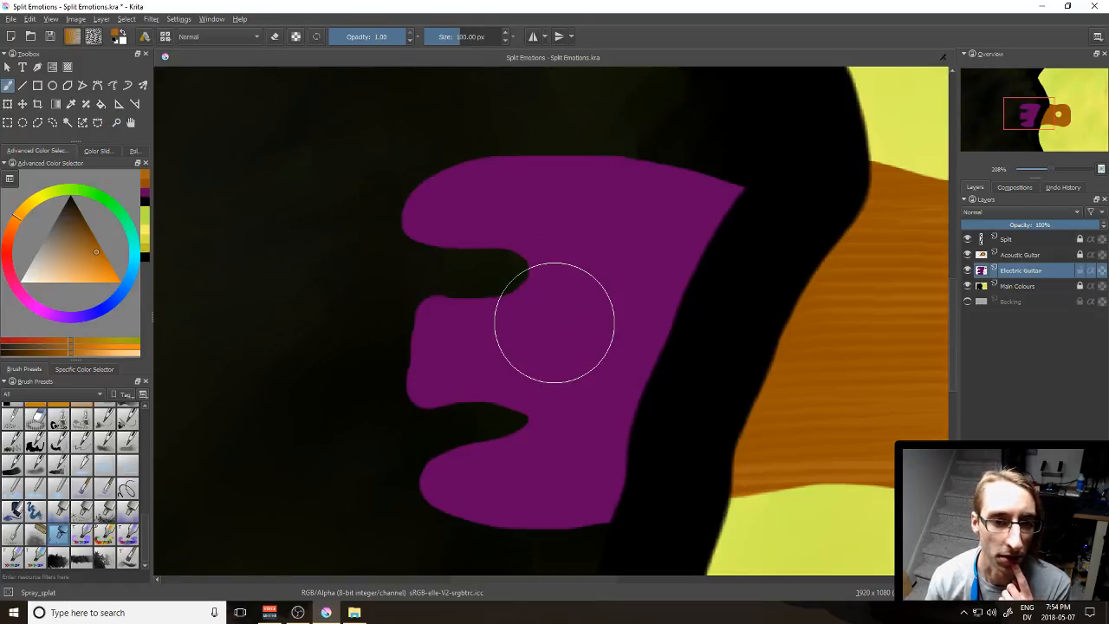
{"action": "key", "text": "ctrl+z"}
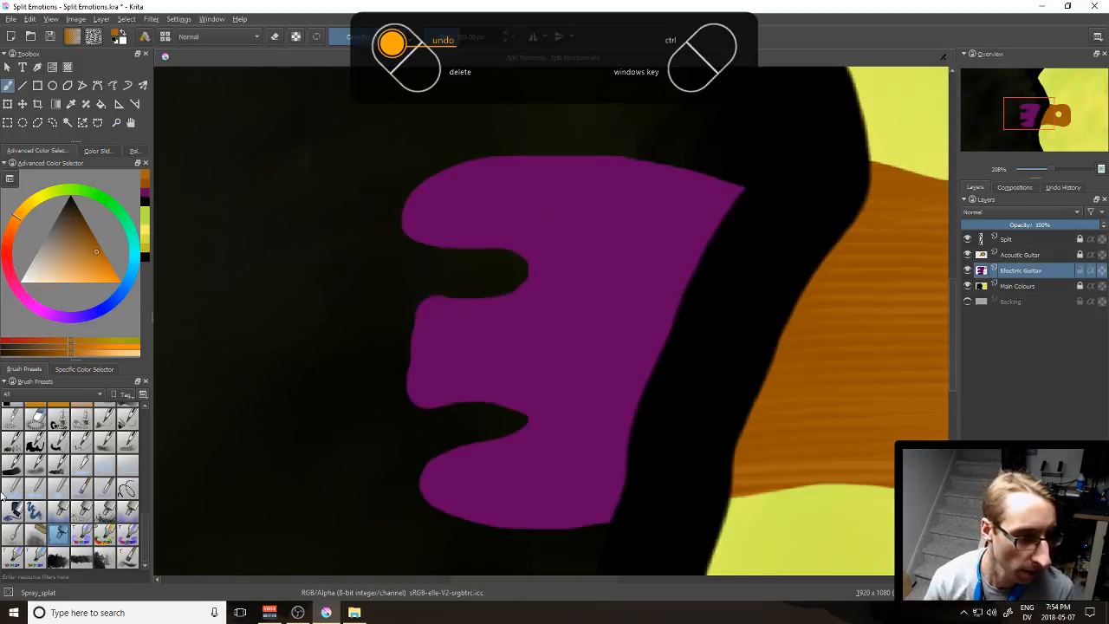
Step: Try a brown splatter on the purple guitar body with the Splatter_thin brush and undo it
{"action": "left_click", "coordinate": [13, 534]}
{"action": "left_click", "coordinate": [546, 360]}
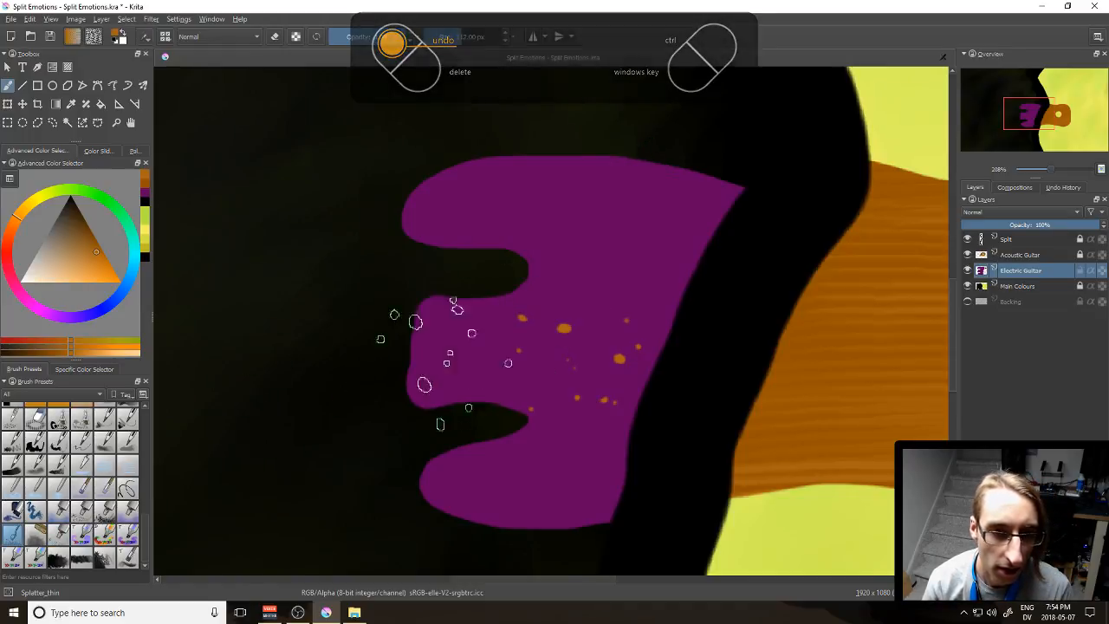
{"action": "key", "text": "ctrl+z"}
Step: Browse the brush tags, try the FX_splat_starfield brush in brown on the purple guitar body, and undo the dab
{"action": "left_click", "coordinate": [66, 393]}
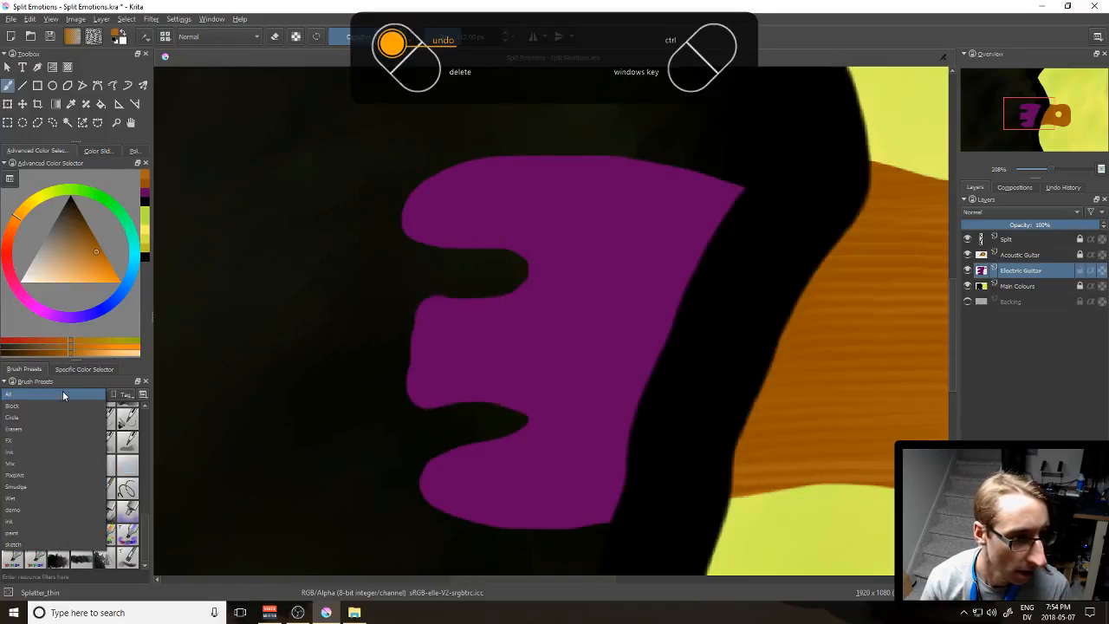
{"action": "left_click", "coordinate": [60, 467]}
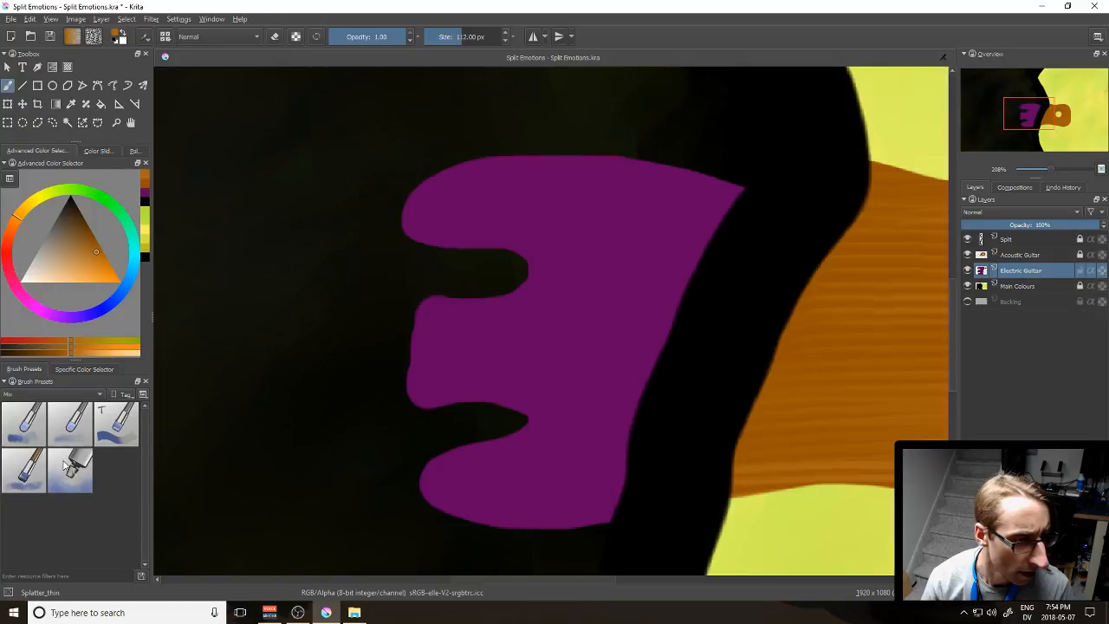
{"action": "left_click", "coordinate": [91, 395]}
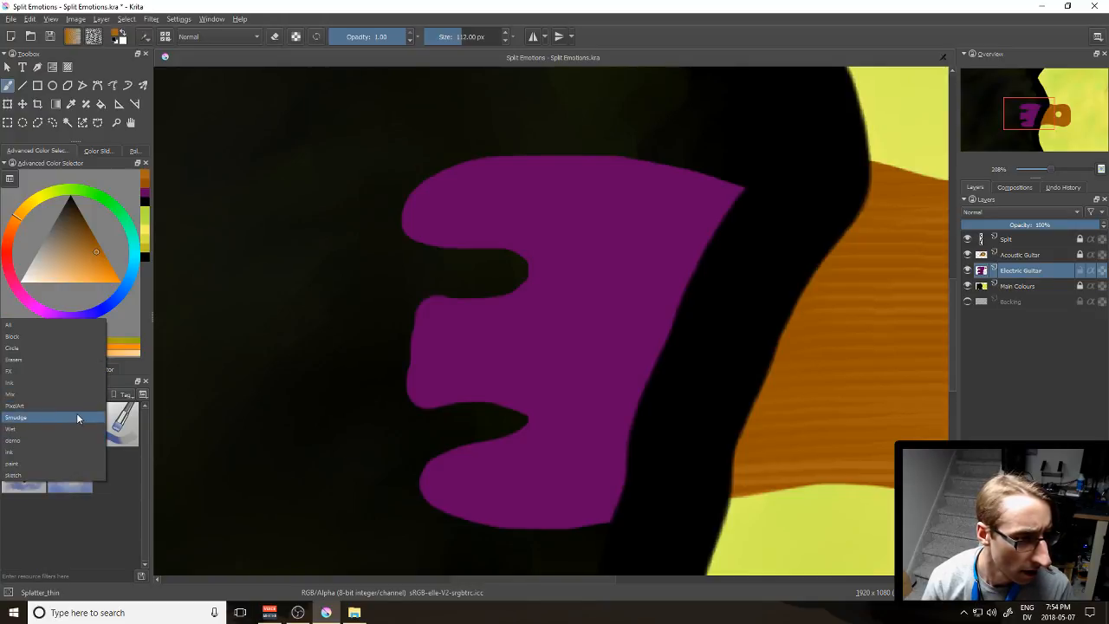
{"action": "left_click", "coordinate": [77, 417]}
{"action": "left_click", "coordinate": [80, 394]}
{"action": "left_click", "coordinate": [73, 416]}
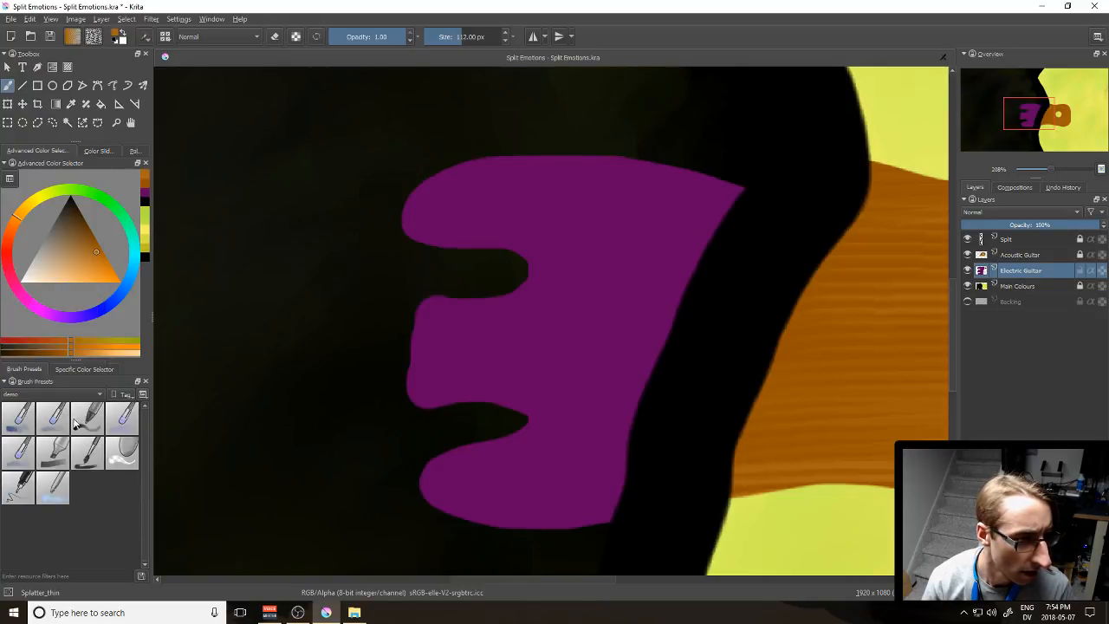
{"action": "left_click", "coordinate": [83, 393]}
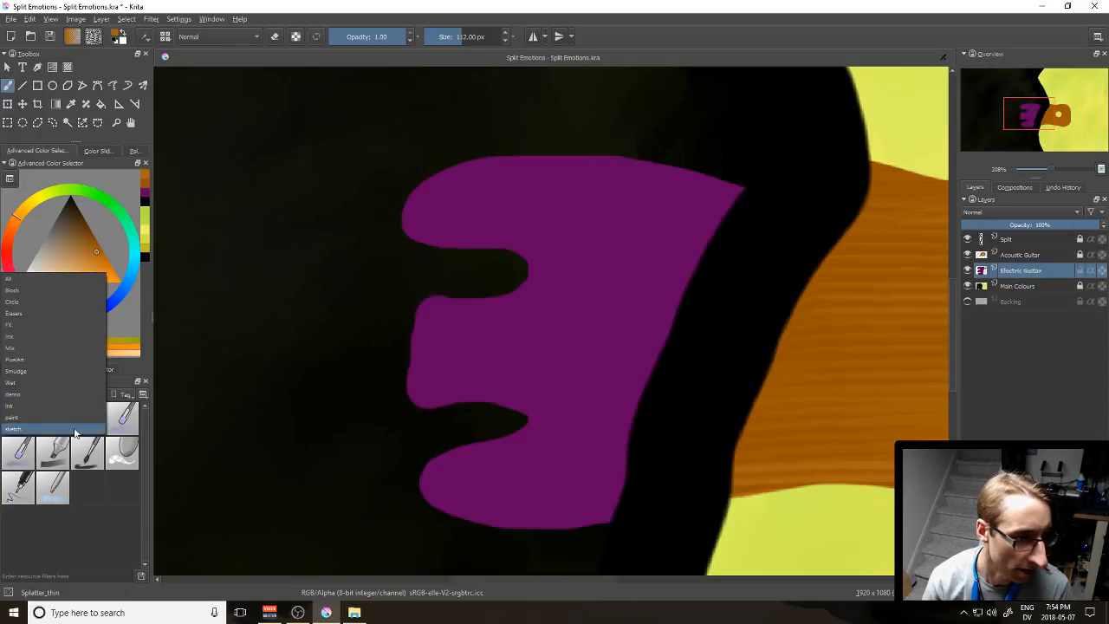
{"action": "left_click", "coordinate": [71, 325]}
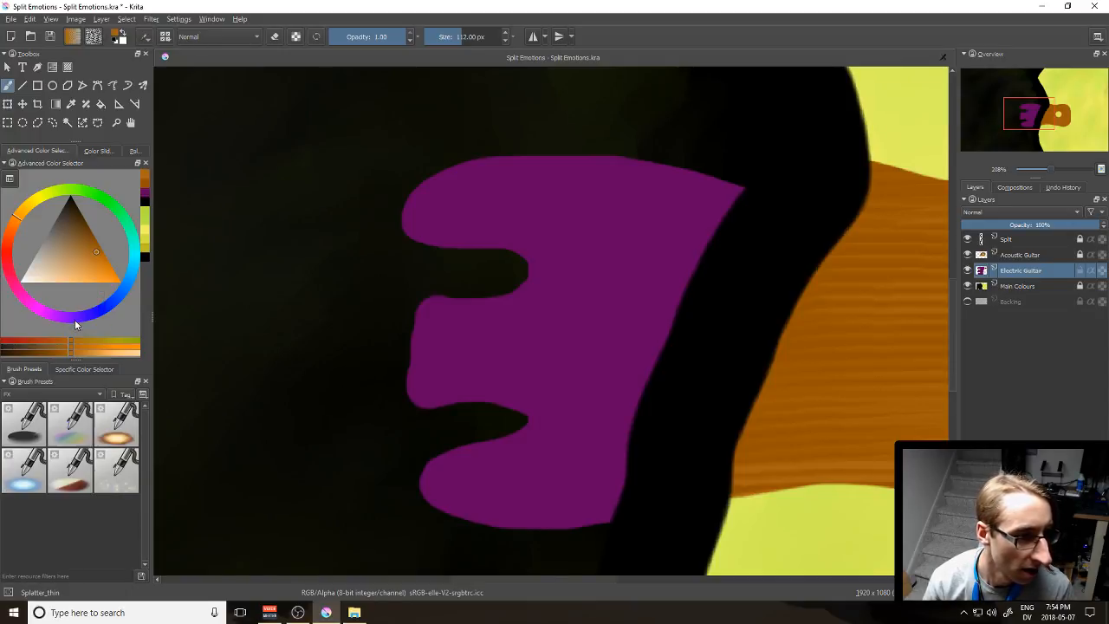
{"action": "left_click", "coordinate": [79, 399]}
{"action": "left_click", "coordinate": [116, 469]}
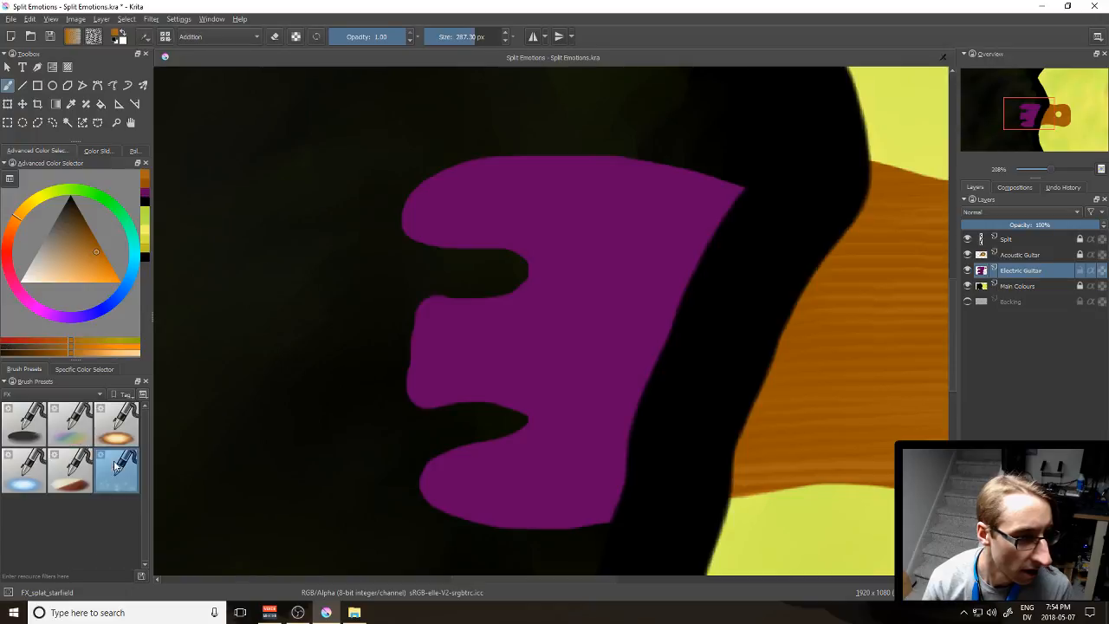
{"action": "left_click", "coordinate": [533, 362]}
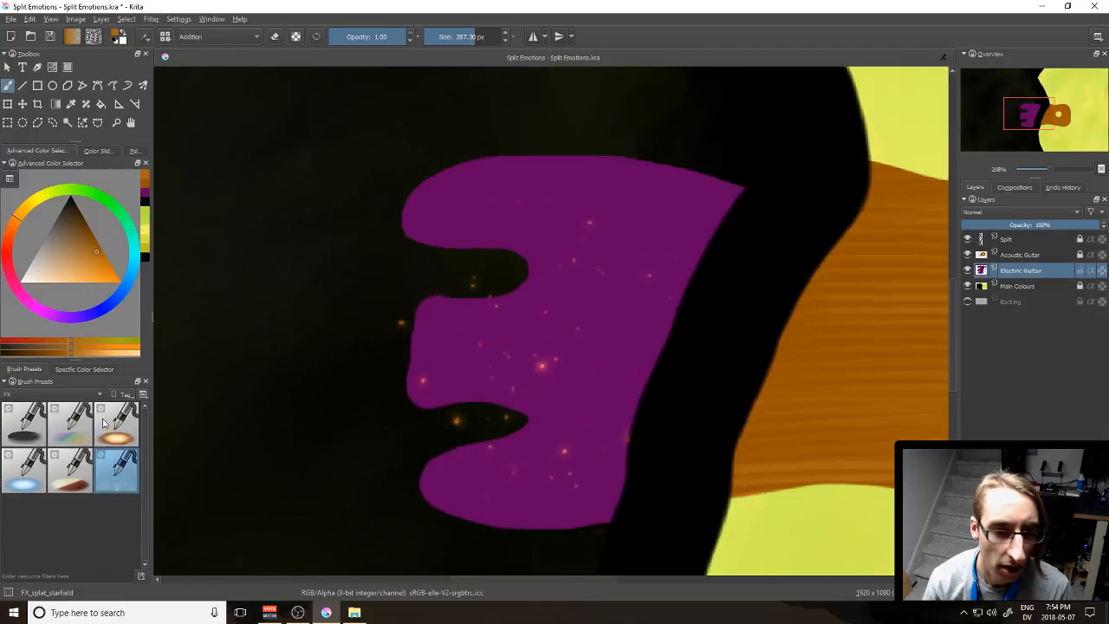
{"action": "key", "text": "ctrl+z"}
Step: Set the paint colour to a muted pinkish purple
{"action": "mouse_move", "coordinate": [37, 201]}
{"action": "left_mouse_down"}
{"action": "mouse_move", "coordinate": [18, 251]}
{"action": "mouse_move", "coordinate": [48, 318]}
{"action": "mouse_move", "coordinate": [39, 313]}
{"action": "left_mouse_up"}
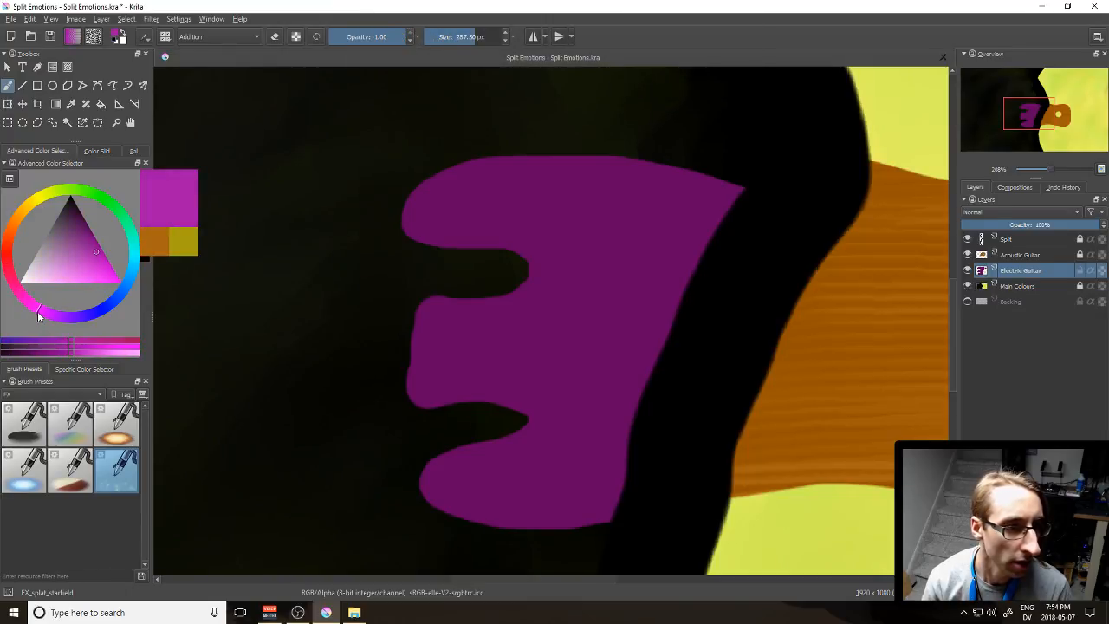
{"action": "mouse_move", "coordinate": [74, 262]}
{"action": "left_mouse_down"}
{"action": "mouse_move", "coordinate": [90, 238]}
{"action": "mouse_move", "coordinate": [74, 246]}
{"action": "left_mouse_up"}
Step: Try FX_splat_starfield strokes in pinkish purple across the purple guitar body and undo them
{"action": "mouse_move", "coordinate": [392, 242]}
{"action": "left_mouse_down"}
{"action": "mouse_move", "coordinate": [508, 326]}
{"action": "mouse_move", "coordinate": [520, 292]}
{"action": "mouse_move", "coordinate": [528, 399]}
{"action": "mouse_move", "coordinate": [644, 185]}
{"action": "mouse_move", "coordinate": [656, 234]}
{"action": "mouse_move", "coordinate": [582, 193]}
{"action": "mouse_move", "coordinate": [570, 205]}
{"action": "left_mouse_up"}
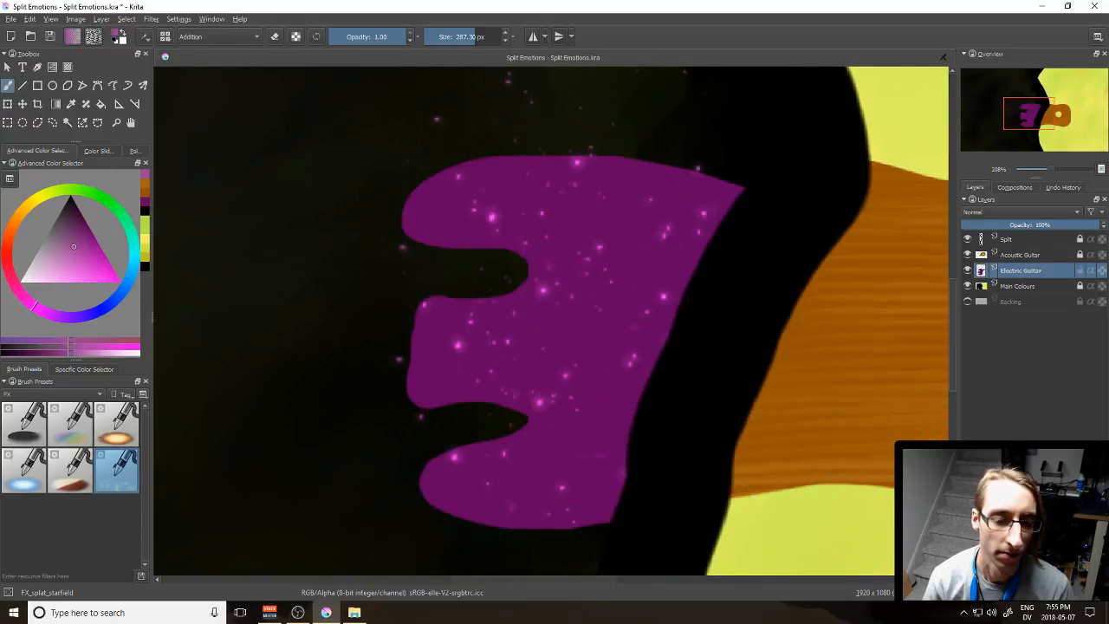
{"action": "key", "text": "ctrl+z"}
{"action": "key", "text": "ctrl+z"}
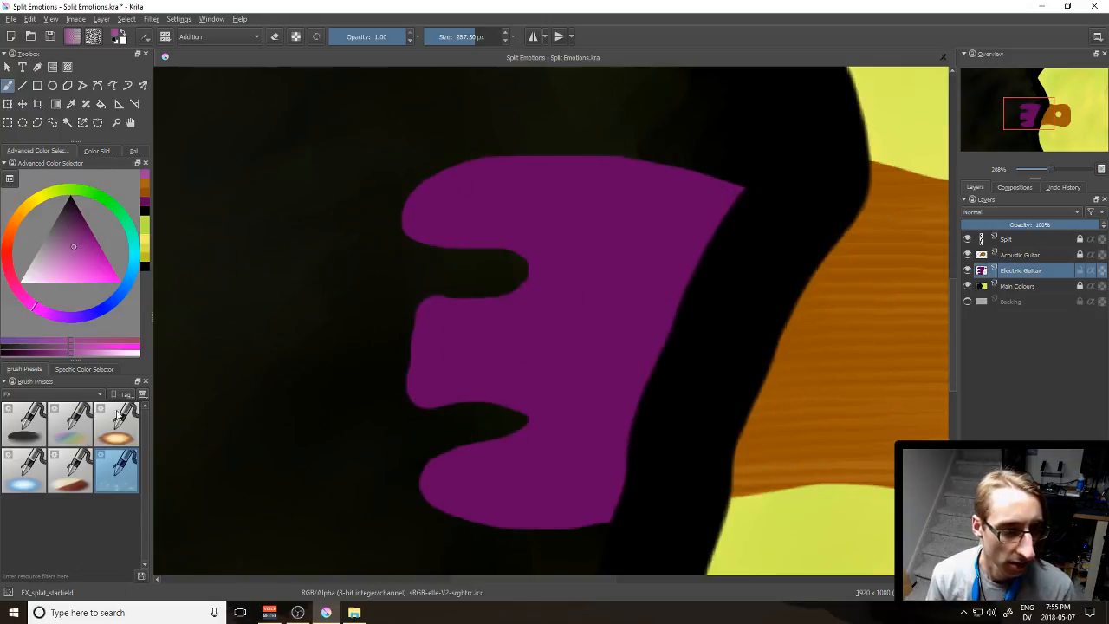
Step: Switch to the Fill_circle brush from the Circle tag and set its size to 5.87 px
{"action": "left_click", "coordinate": [72, 395]}
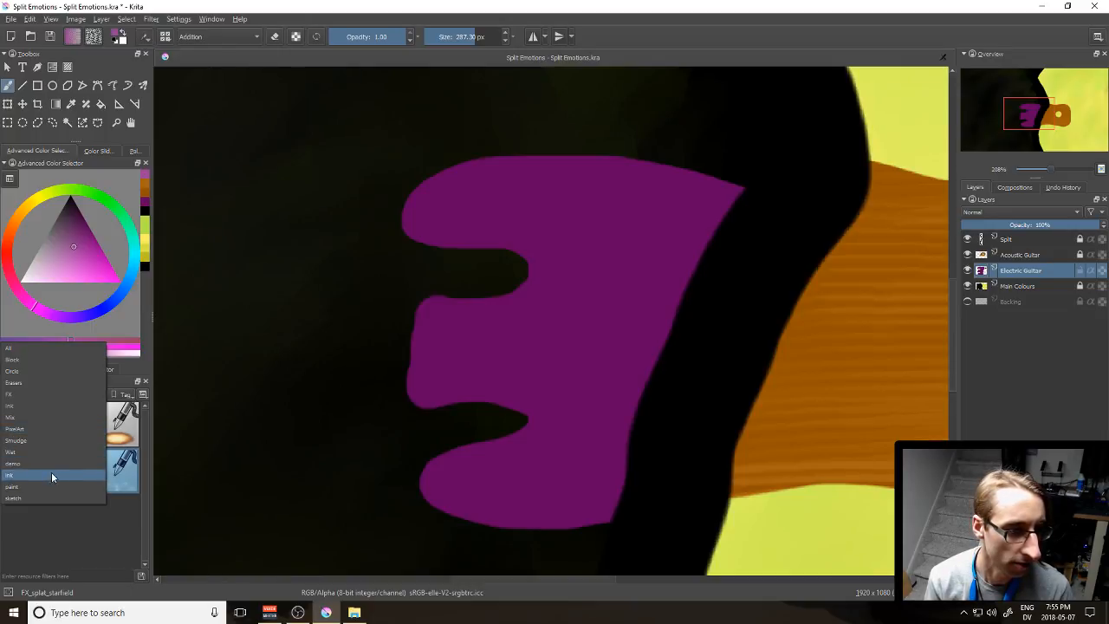
{"action": "left_click", "coordinate": [35, 371]}
{"action": "left_click", "coordinate": [71, 423]}
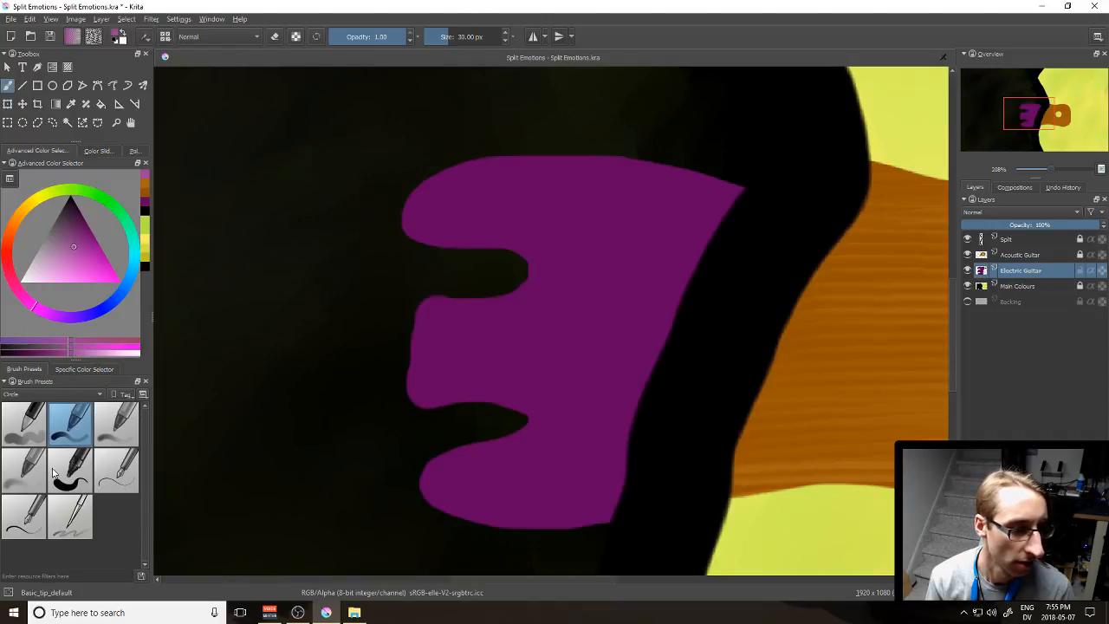
{"action": "left_click", "coordinate": [73, 469]}
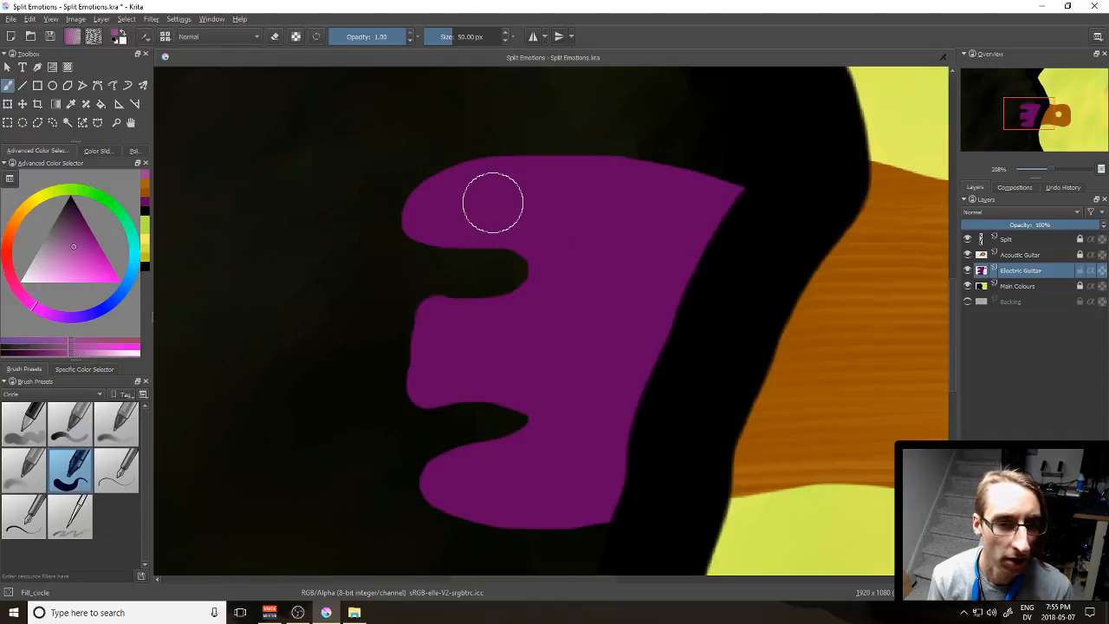
{"action": "left_click_drag", "start_coordinate": [485, 48], "coordinate": [440, 43]}
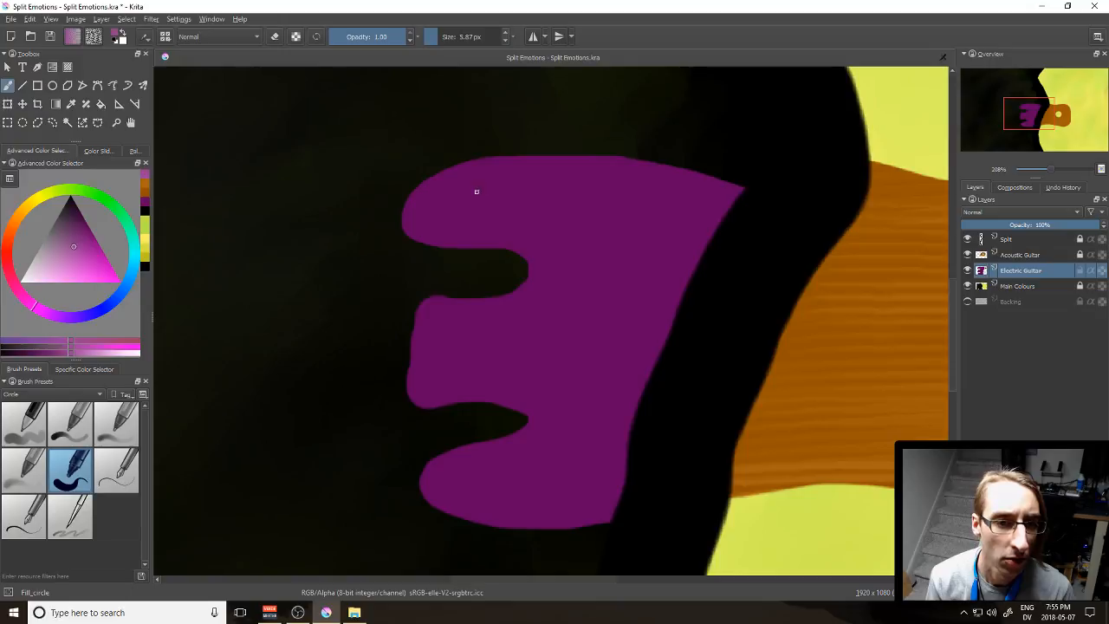
Step: Dab small pinkish-purple glitter specks across the whole purple guitar body with the Fill_circle brush at 5.87 px
{"action": "left_click", "coordinate": [551, 184]}
{"action": "left_click", "coordinate": [526, 207]}
{"action": "left_click", "coordinate": [459, 227]}
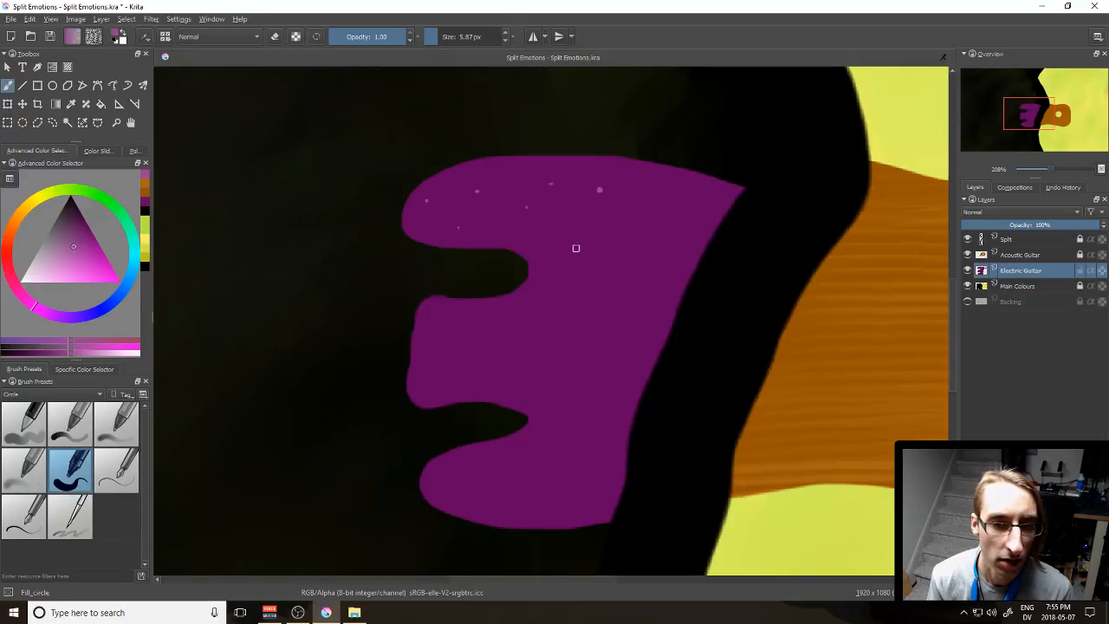
{"action": "left_click", "coordinate": [556, 305]}
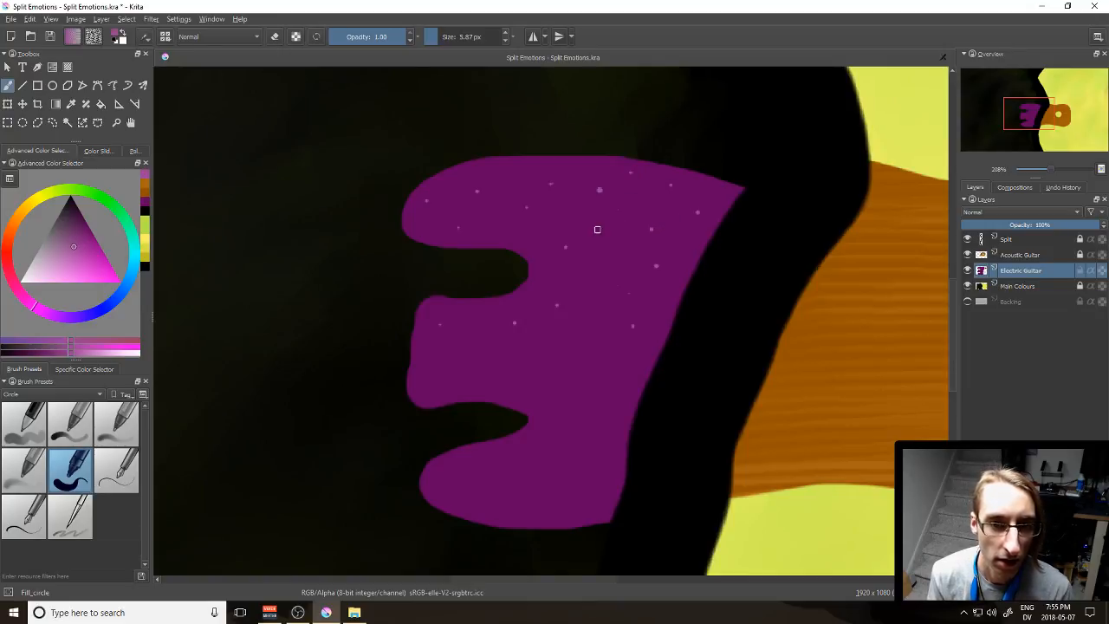
{"action": "left_click", "coordinate": [602, 261]}
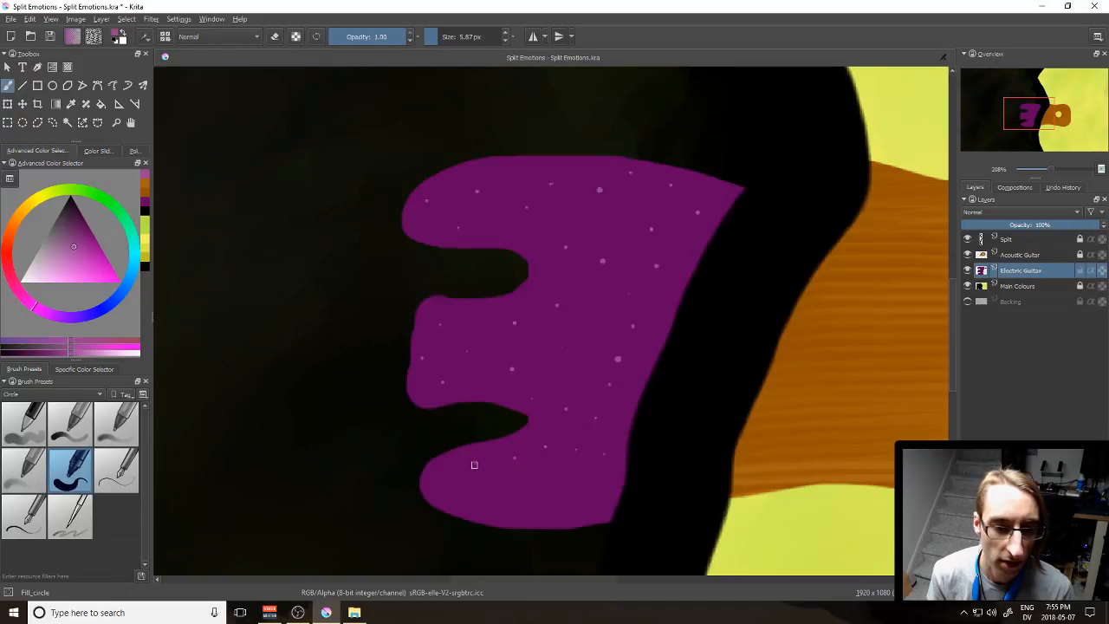
{"action": "left_click", "coordinate": [466, 496]}
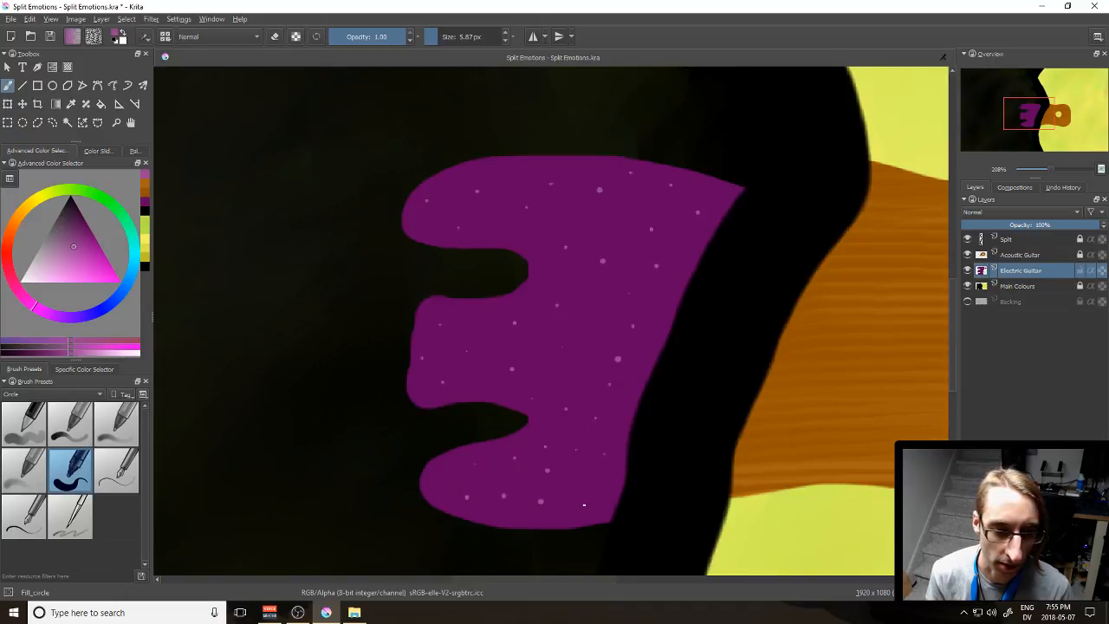
{"action": "left_click", "coordinate": [588, 481]}
{"action": "left_click", "coordinate": [439, 479]}
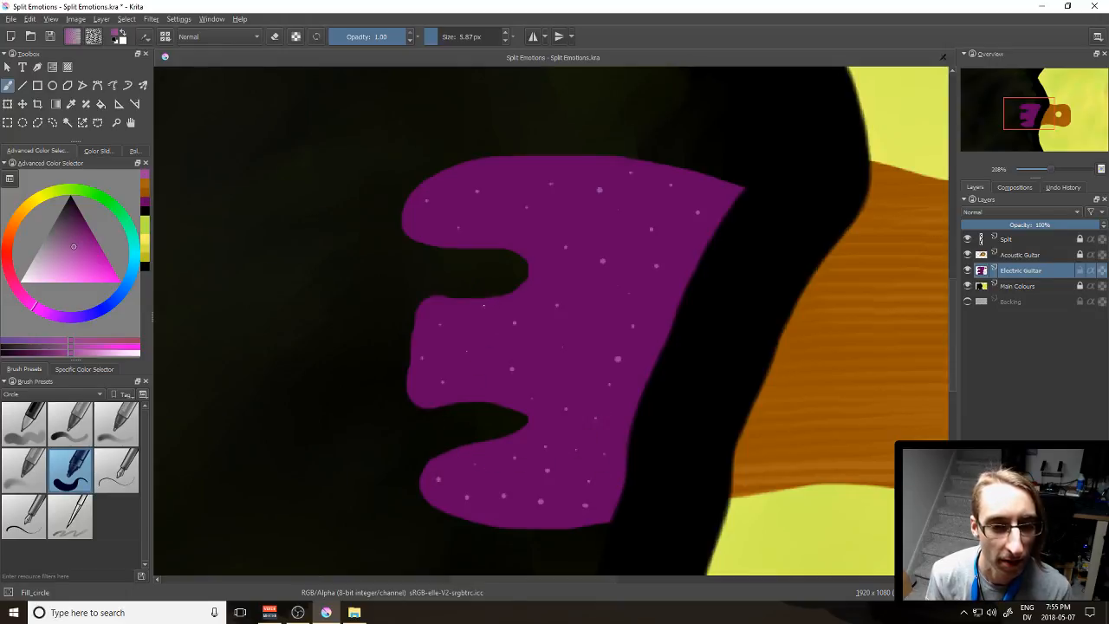
{"action": "left_click", "coordinate": [514, 173]}
{"action": "left_click", "coordinate": [502, 235]}
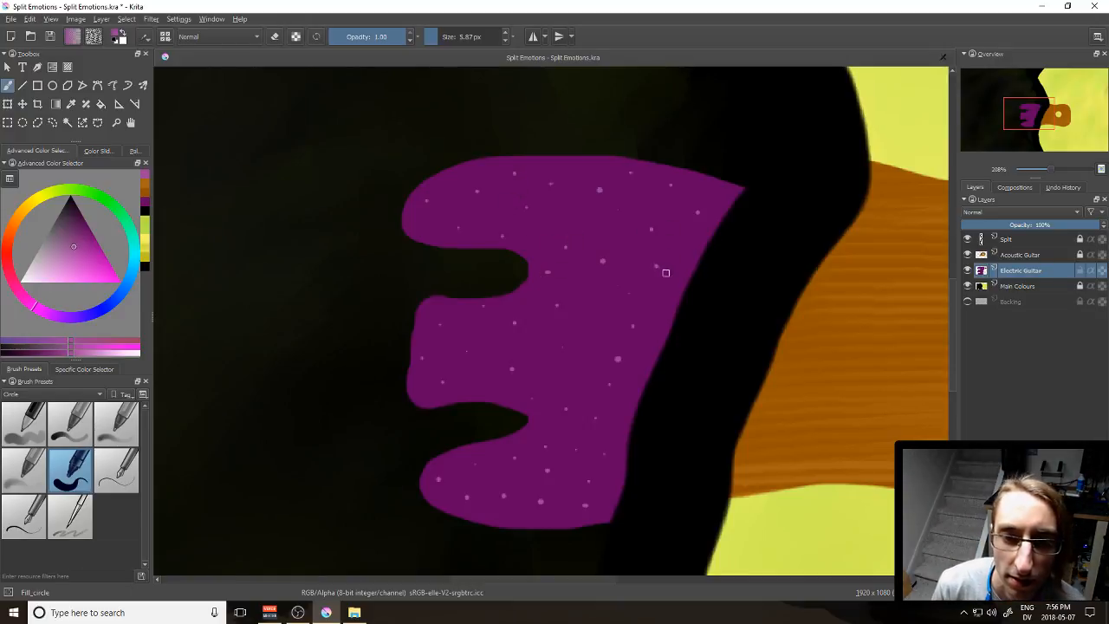
Step: Add glitter specks along the purple body's edge beside the split, hiding the Split layer to reach it and showing it again
{"action": "left_click", "coordinate": [662, 321]}
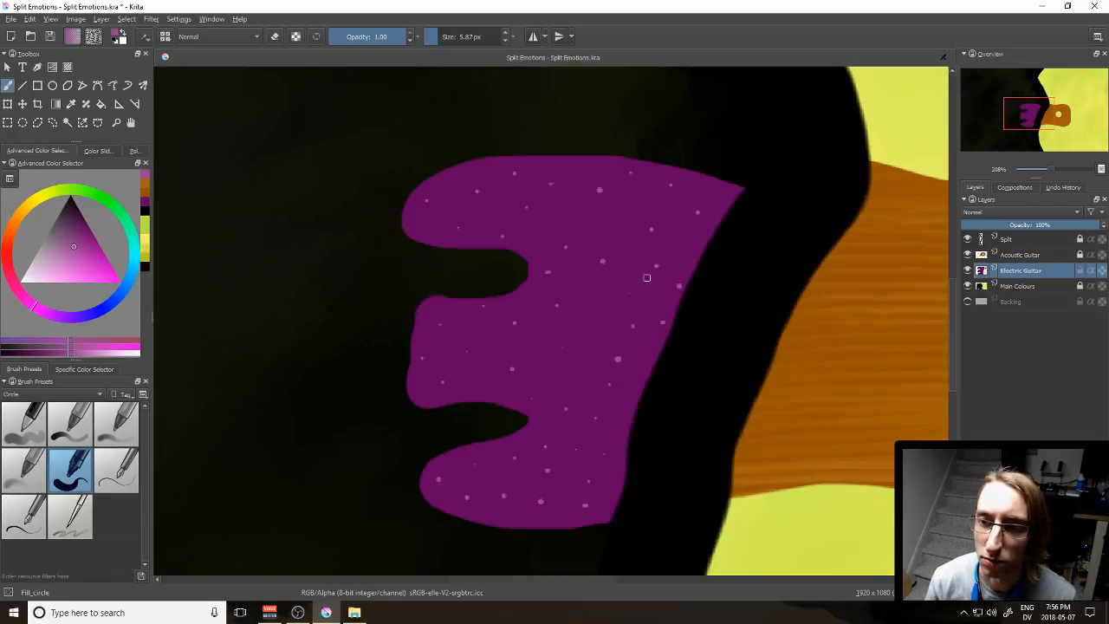
{"action": "left_click", "coordinate": [968, 239]}
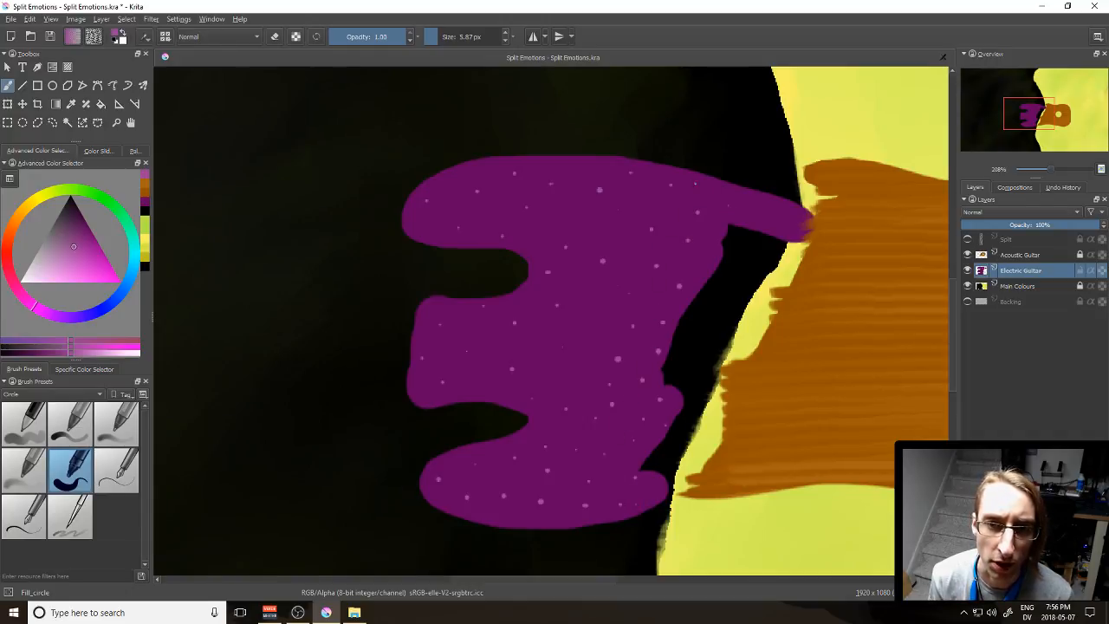
{"action": "left_click", "coordinate": [968, 240]}
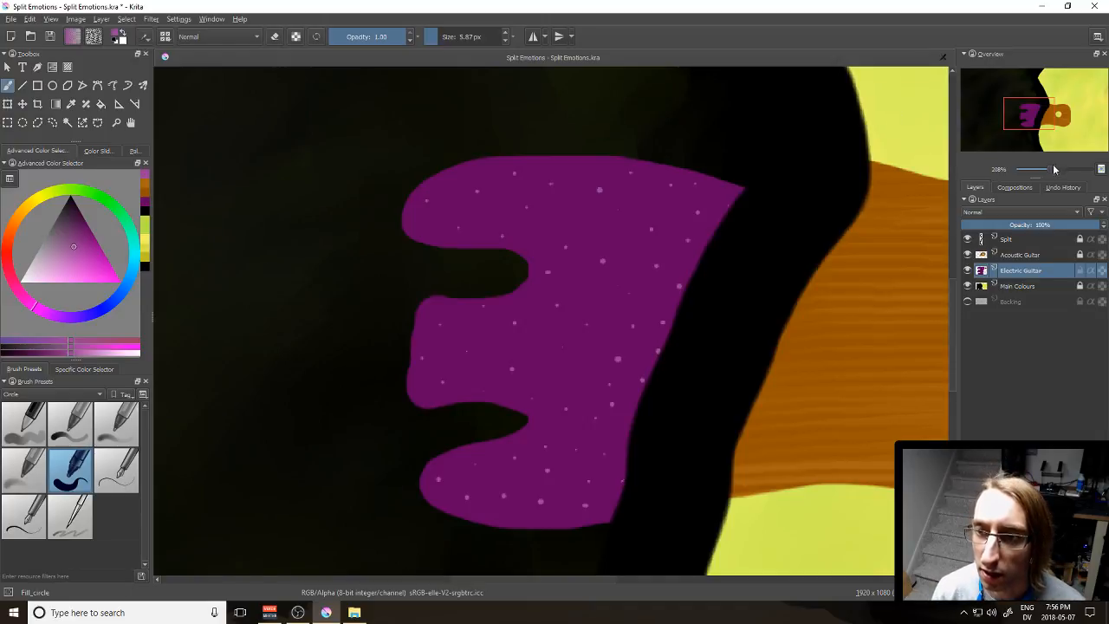
Step: Change the paint colour to brown and choose the Fill_circle brush from the paint tag at 50 px
{"action": "left_click_drag", "start_coordinate": [1051, 172], "coordinate": [1048, 172]}
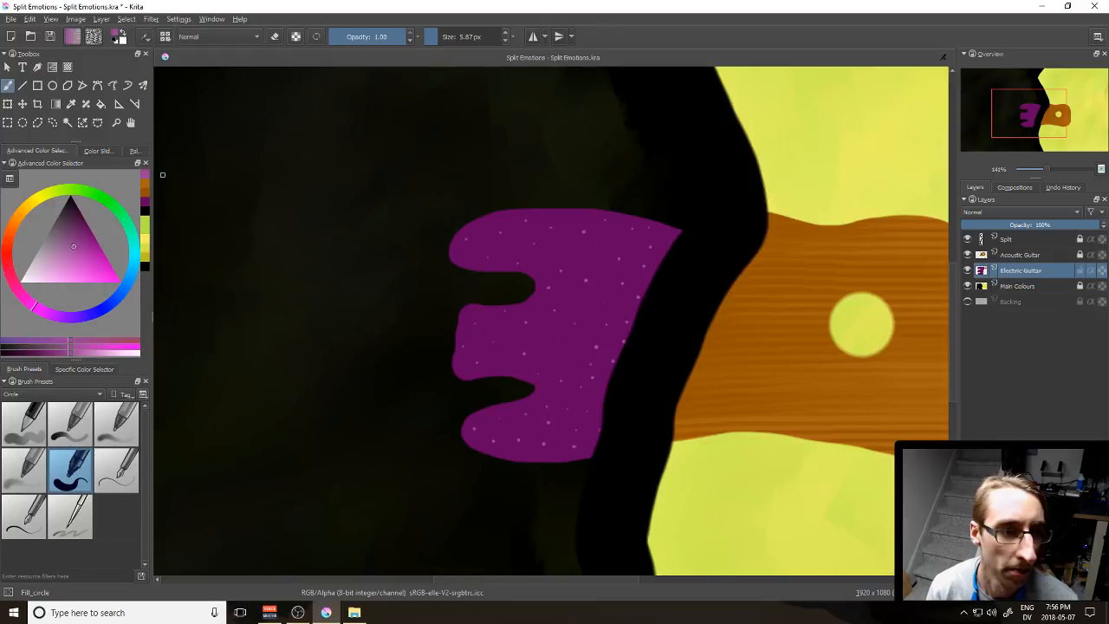
{"action": "key", "text": "x"}
{"action": "left_click_drag", "start_coordinate": [340, 339], "coordinate": [719, 329]}
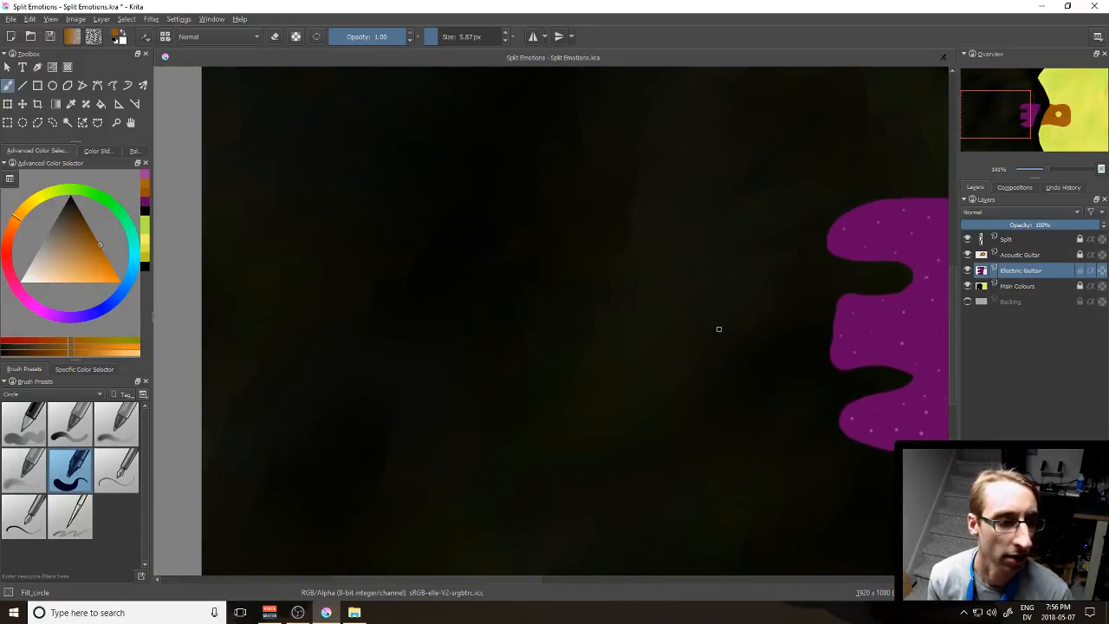
{"action": "left_click", "coordinate": [26, 394]}
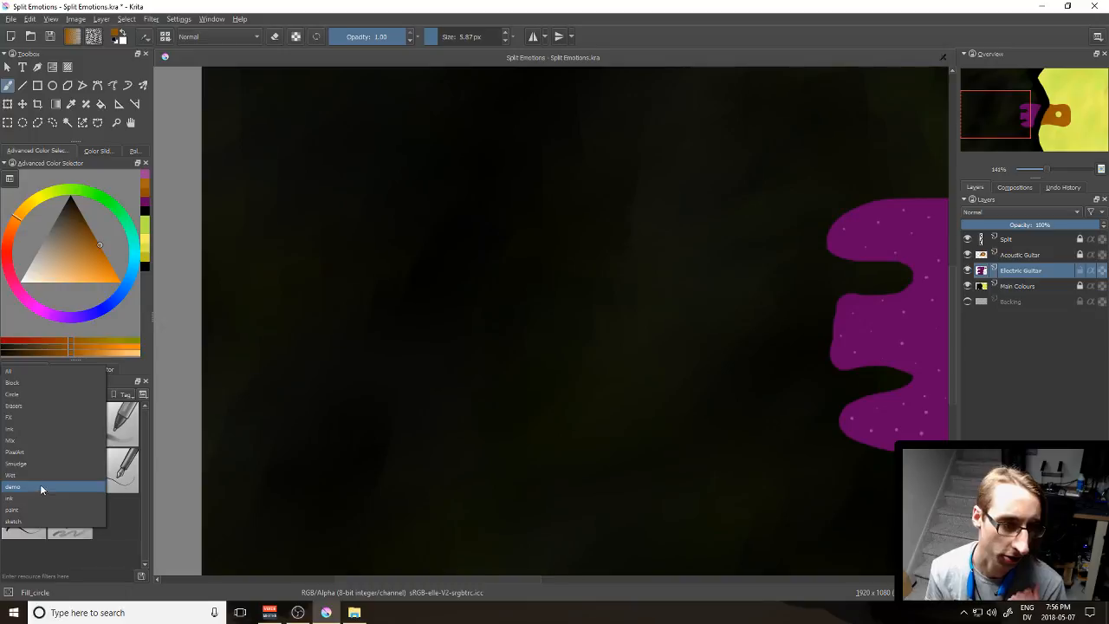
{"action": "left_click", "coordinate": [38, 508]}
{"action": "left_click", "coordinate": [82, 438]}
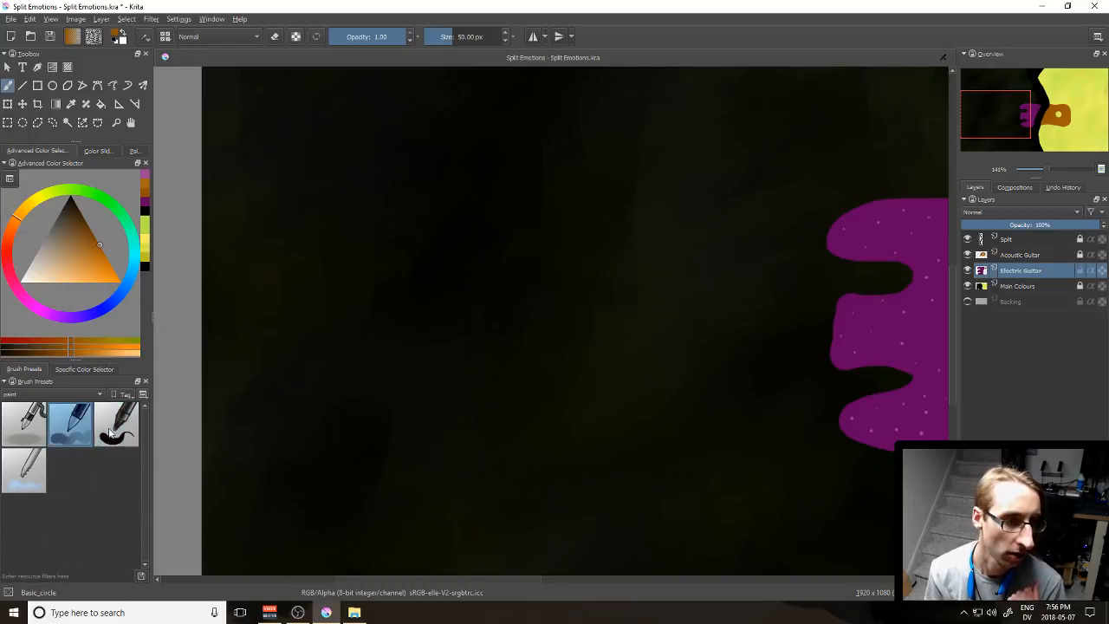
{"action": "left_click", "coordinate": [109, 430]}
Step: Try blocking in a brown guitar neck beside the purple body with Fill_circle and undo the strokes
{"action": "left_click_drag", "start_coordinate": [837, 304], "coordinate": [795, 303]}
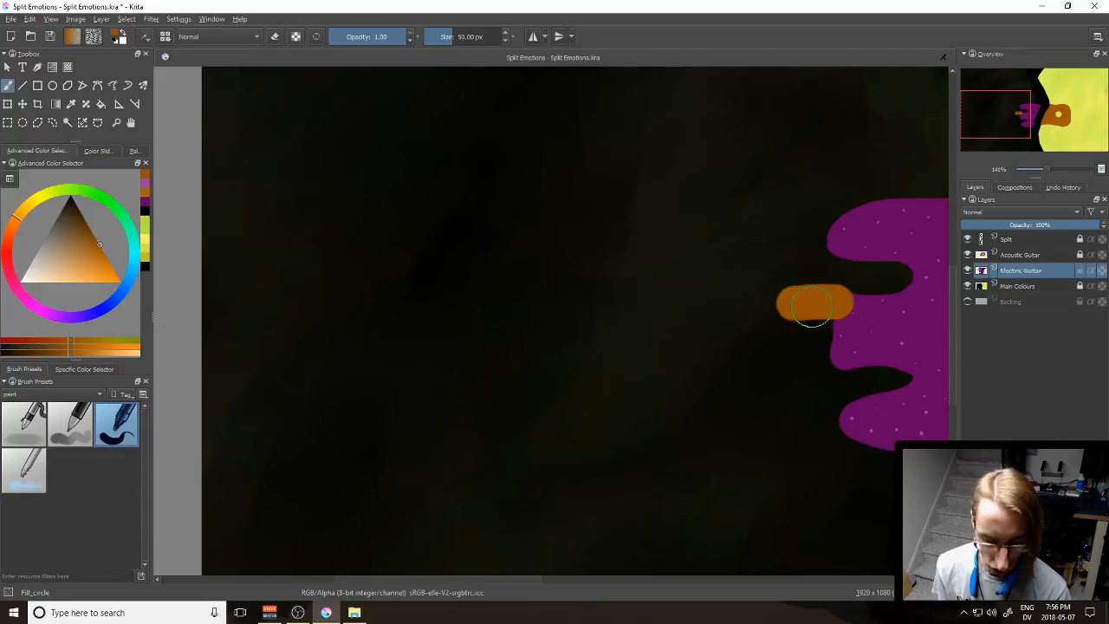
{"action": "key", "text": "ctrl+z"}
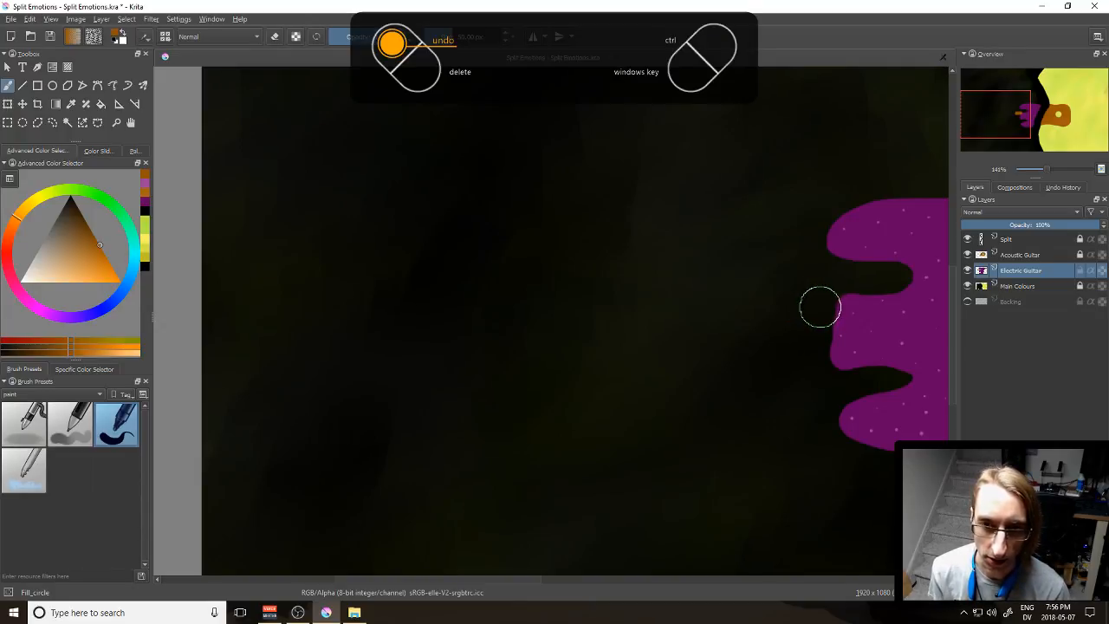
{"action": "mouse_move", "coordinate": [832, 307]}
{"action": "left_mouse_down"}
{"action": "mouse_move", "coordinate": [604, 312]}
{"action": "mouse_move", "coordinate": [601, 342]}
{"action": "mouse_move", "coordinate": [827, 325]}
{"action": "mouse_move", "coordinate": [827, 358]}
{"action": "mouse_move", "coordinate": [596, 366]}
{"action": "left_mouse_up"}
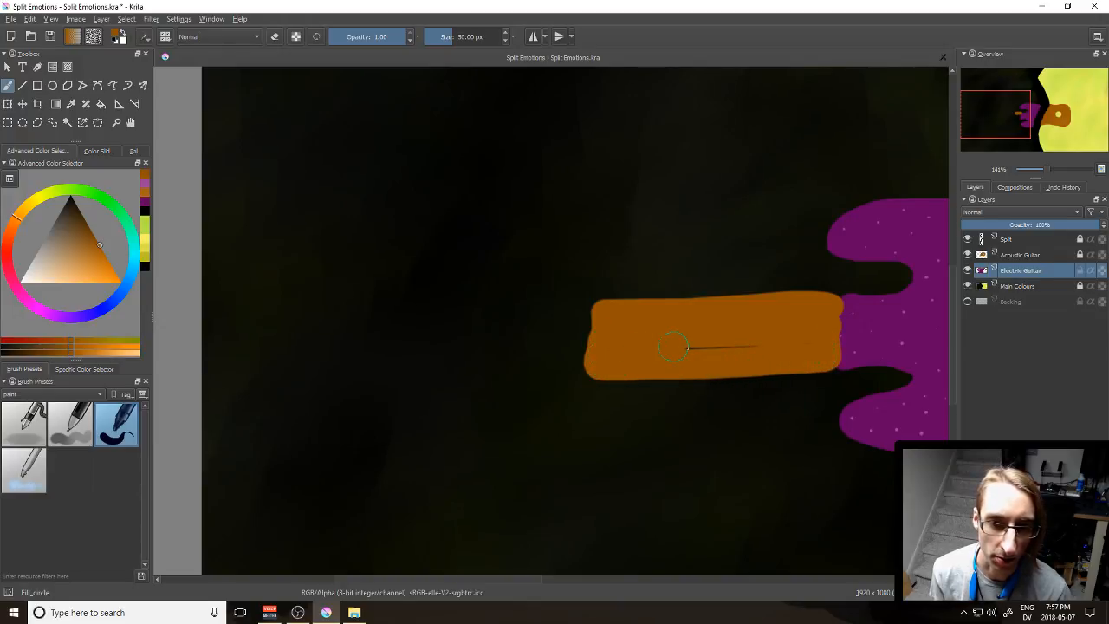
{"action": "key", "text": "ctrl+z"}
{"action": "mouse_move", "coordinate": [842, 310]}
{"action": "left_mouse_down"}
{"action": "mouse_move", "coordinate": [493, 309]}
{"action": "mouse_move", "coordinate": [494, 351]}
{"action": "mouse_move", "coordinate": [822, 340]}
{"action": "left_mouse_up"}
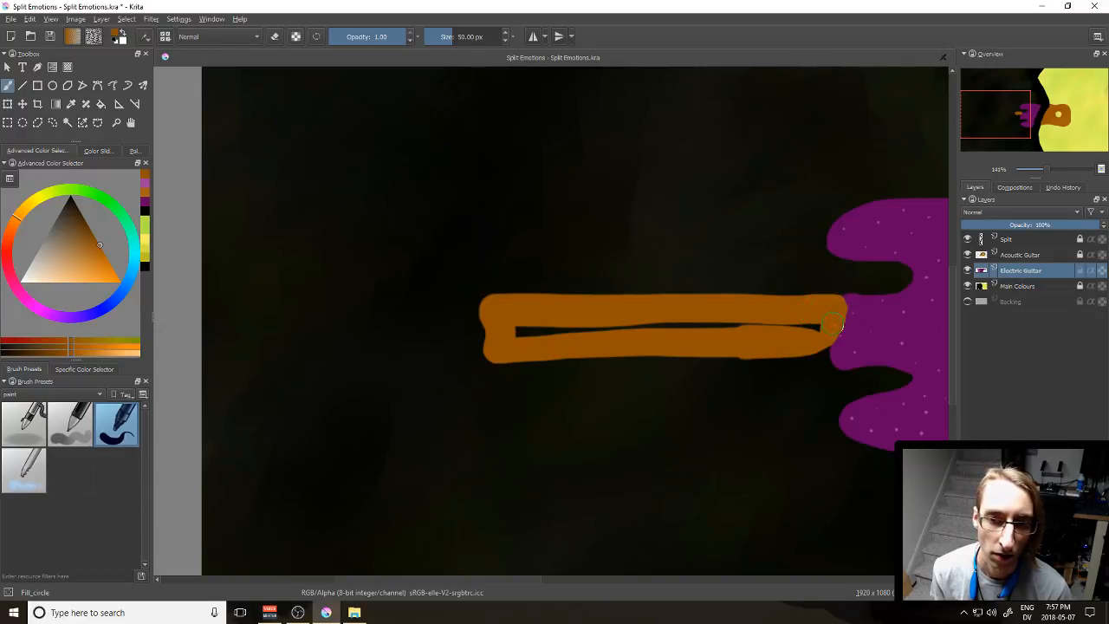
{"action": "key", "text": "ctrl+z"}
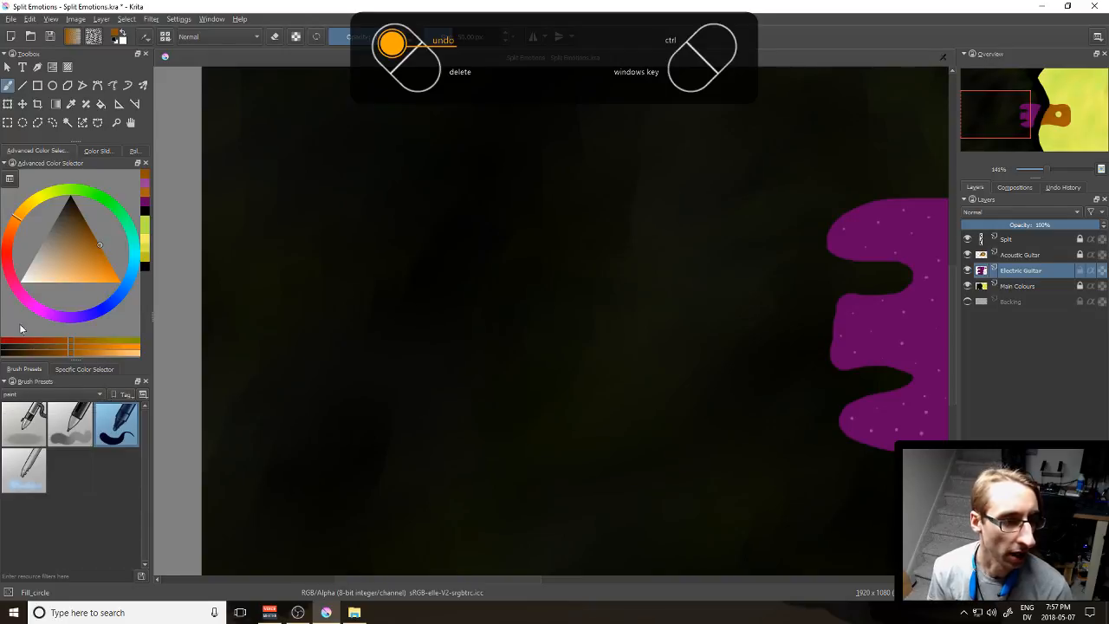
Step: Switch to the Fill_block brush from the Block tag
{"action": "left_click", "coordinate": [40, 392]}
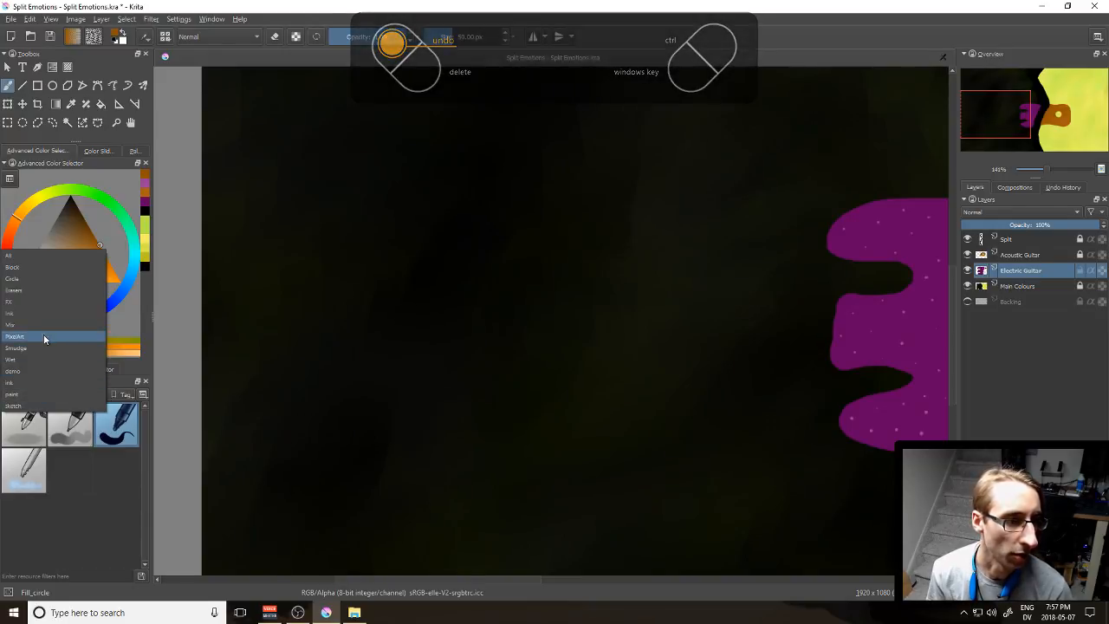
{"action": "left_click", "coordinate": [44, 266]}
{"action": "left_click", "coordinate": [24, 515]}
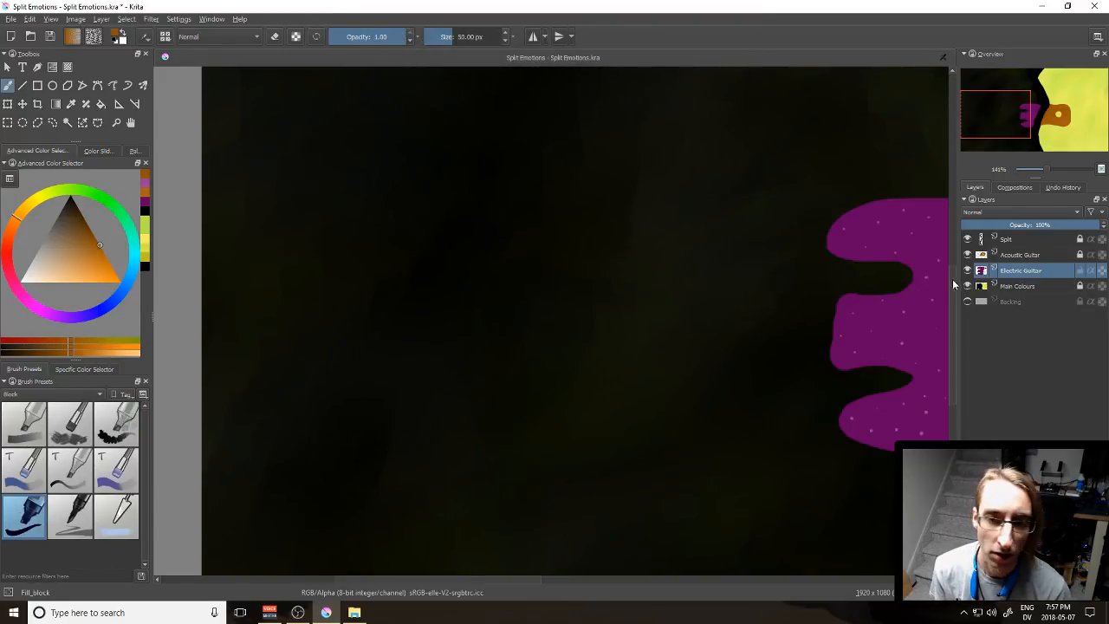
Step: Try Fill_block strokes in brown at the neck joint of the purple body and undo them
{"action": "left_click_drag", "start_coordinate": [821, 305], "coordinate": [802, 340]}
{"action": "key", "text": "ctrl+z"}
{"action": "key", "text": "ctrl+z"}
{"action": "left_click_drag", "start_coordinate": [835, 307], "coordinate": [829, 356]}
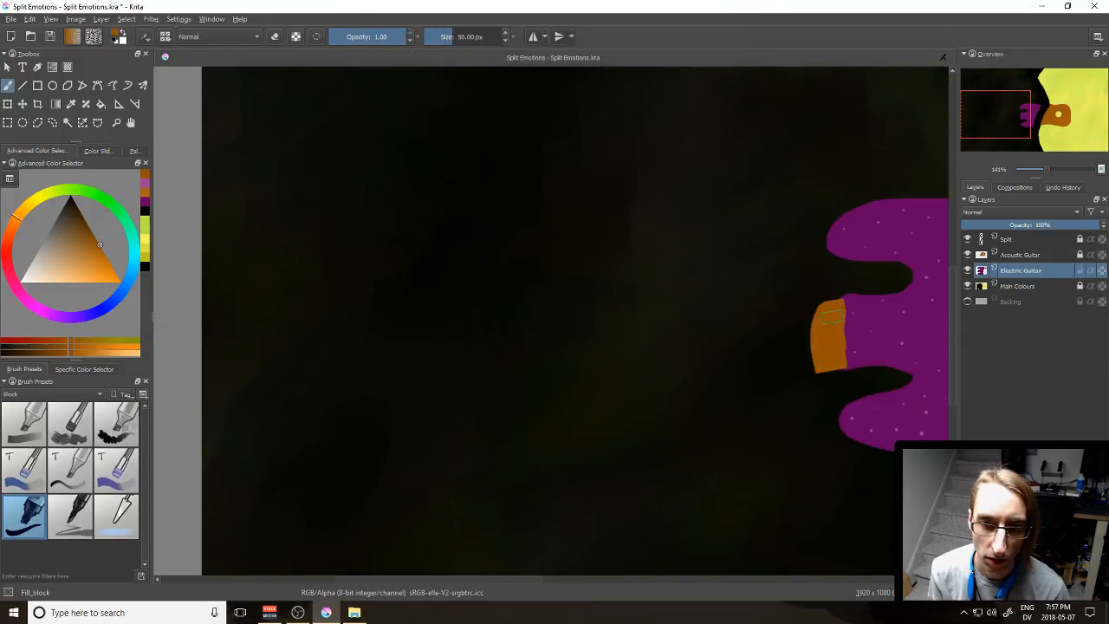
{"action": "key", "text": "ctrl+z"}
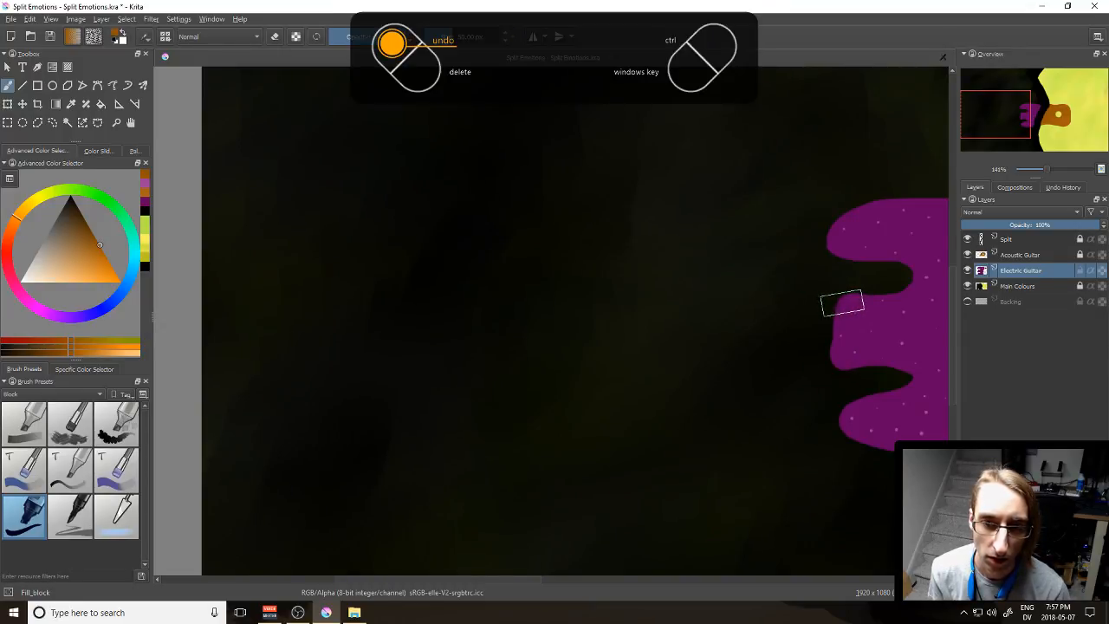
Step: Paint a long, solid brown neck with Fill_block, extending from the middle prong of the purple body into the dark background
{"action": "mouse_move", "coordinate": [834, 304]}
{"action": "left_mouse_down"}
{"action": "mouse_move", "coordinate": [829, 365]}
{"action": "mouse_move", "coordinate": [775, 368]}
{"action": "mouse_move", "coordinate": [461, 369]}
{"action": "mouse_move", "coordinate": [455, 330]}
{"action": "mouse_move", "coordinate": [458, 315]}
{"action": "mouse_move", "coordinate": [473, 312]}
{"action": "mouse_move", "coordinate": [819, 308]}
{"action": "mouse_move", "coordinate": [797, 355]}
{"action": "mouse_move", "coordinate": [525, 357]}
{"action": "mouse_move", "coordinate": [477, 334]}
{"action": "mouse_move", "coordinate": [784, 322]}
{"action": "mouse_move", "coordinate": [744, 337]}
{"action": "mouse_move", "coordinate": [657, 340]}
{"action": "left_mouse_up"}
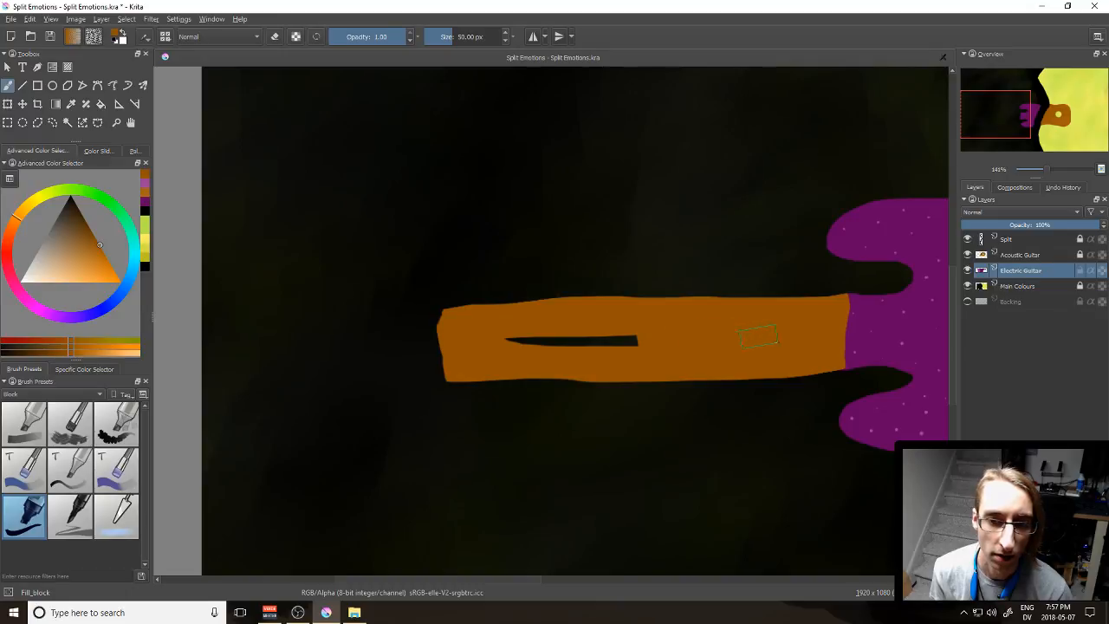
{"action": "left_click_drag", "start_coordinate": [725, 344], "coordinate": [522, 346]}
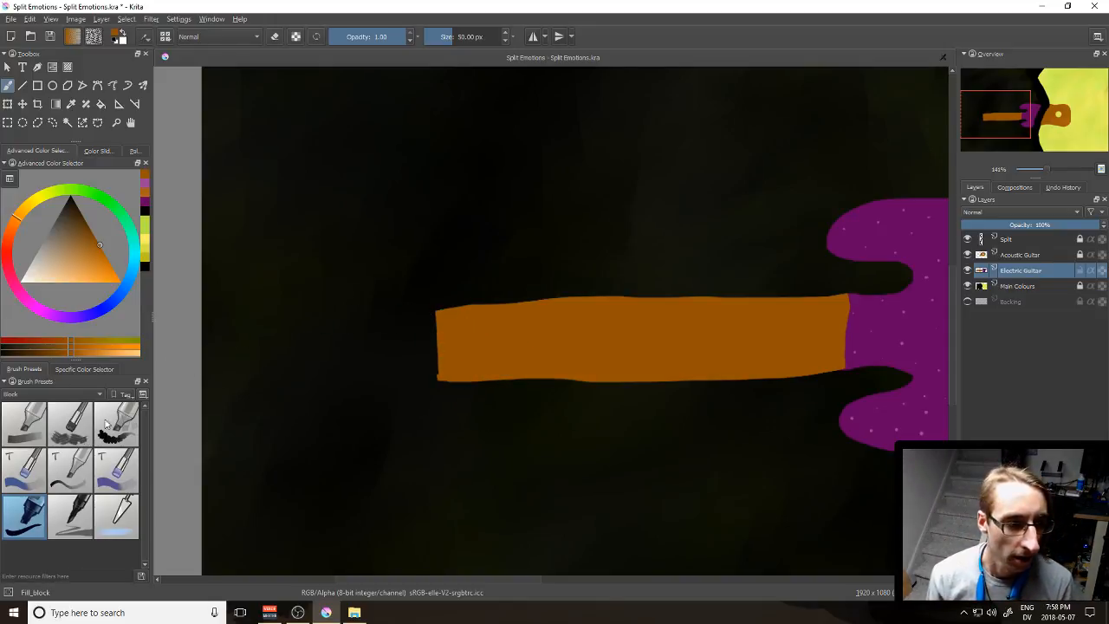
Step: Switch back to the Fill_circle brush from the paint tag
{"action": "left_click", "coordinate": [58, 393]}
{"action": "left_click", "coordinate": [63, 522]}
{"action": "left_click", "coordinate": [117, 425]}
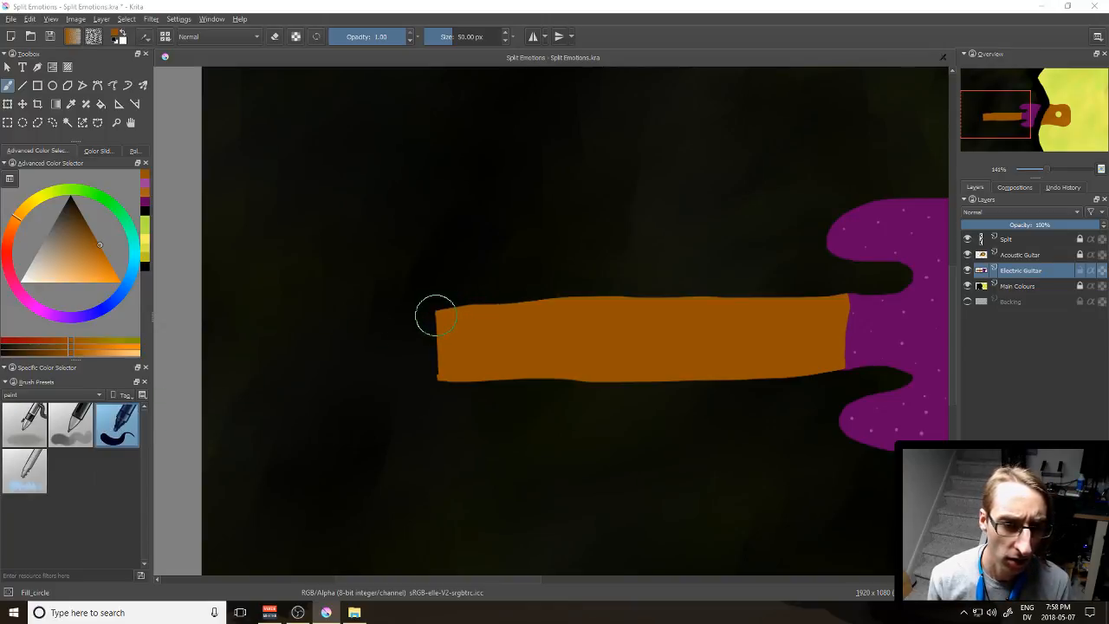
Step: Try outlining the headstock at the free end of the neck with the 50 px Fill_circle brush and undo each stroke
{"action": "left_click_drag", "start_coordinate": [431, 313], "coordinate": [365, 299]}
{"action": "key", "text": "ctrl+z"}
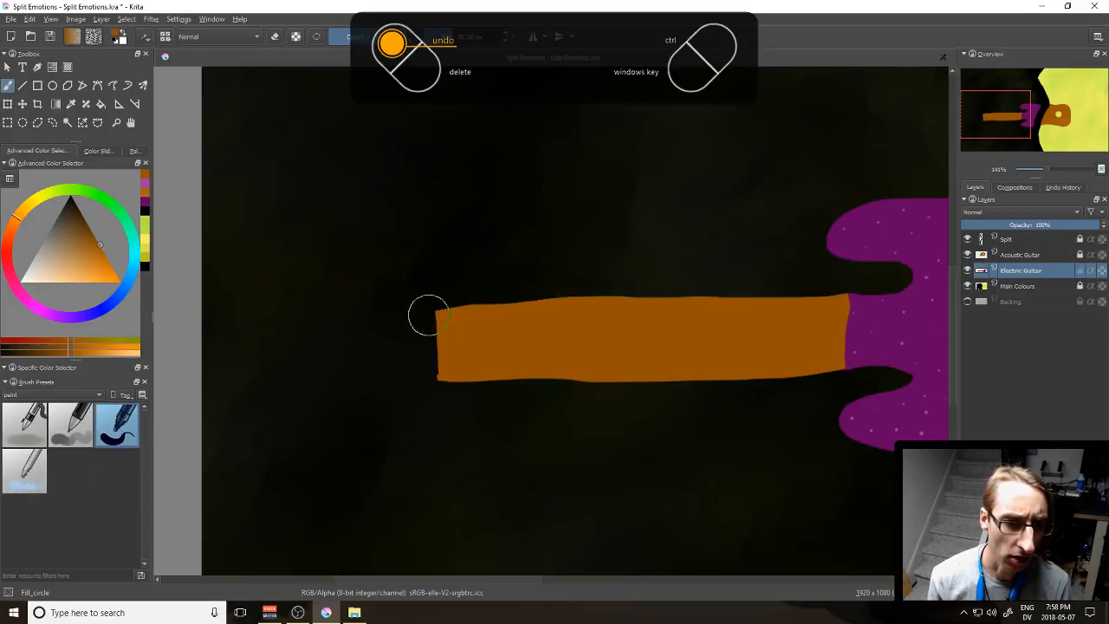
{"action": "mouse_move", "coordinate": [431, 315]}
{"action": "left_mouse_down"}
{"action": "mouse_move", "coordinate": [331, 301]}
{"action": "mouse_move", "coordinate": [299, 314]}
{"action": "mouse_move", "coordinate": [289, 338]}
{"action": "mouse_move", "coordinate": [308, 369]}
{"action": "mouse_move", "coordinate": [439, 373]}
{"action": "left_mouse_up"}
{"action": "key", "text": "ctrl+z"}
{"action": "left_click_drag", "start_coordinate": [434, 314], "coordinate": [360, 306]}
{"action": "key", "text": "ctrl+z"}
{"action": "mouse_move", "coordinate": [440, 315]}
{"action": "left_mouse_down"}
{"action": "mouse_move", "coordinate": [356, 306]}
{"action": "mouse_move", "coordinate": [280, 331]}
{"action": "mouse_move", "coordinate": [306, 356]}
{"action": "mouse_move", "coordinate": [369, 362]}
{"action": "left_mouse_up"}
{"action": "key", "text": "ctrl+z"}
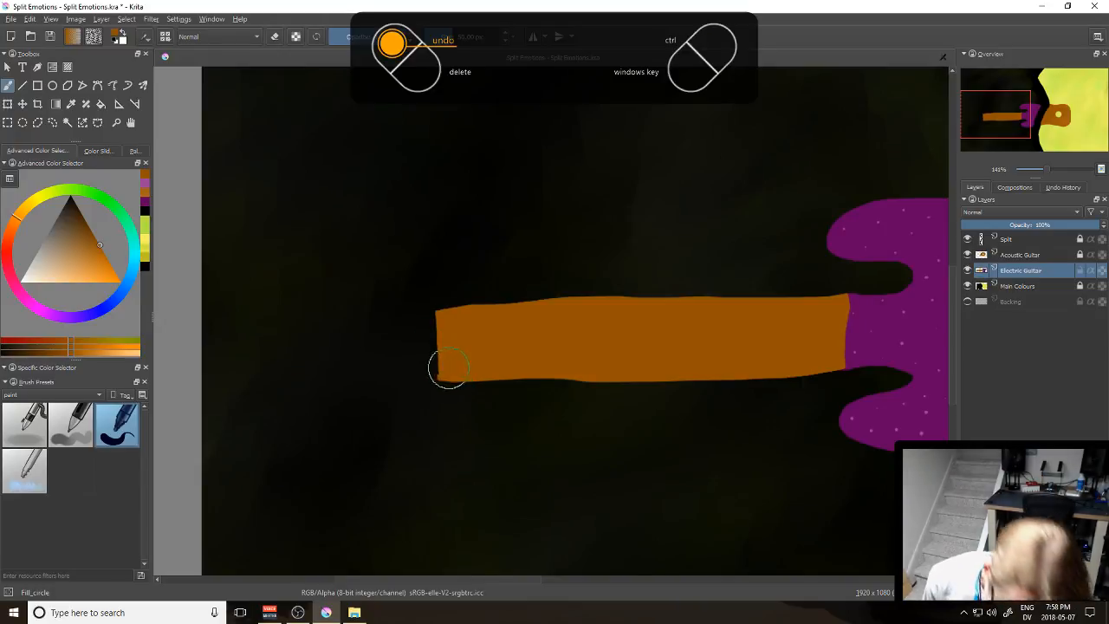
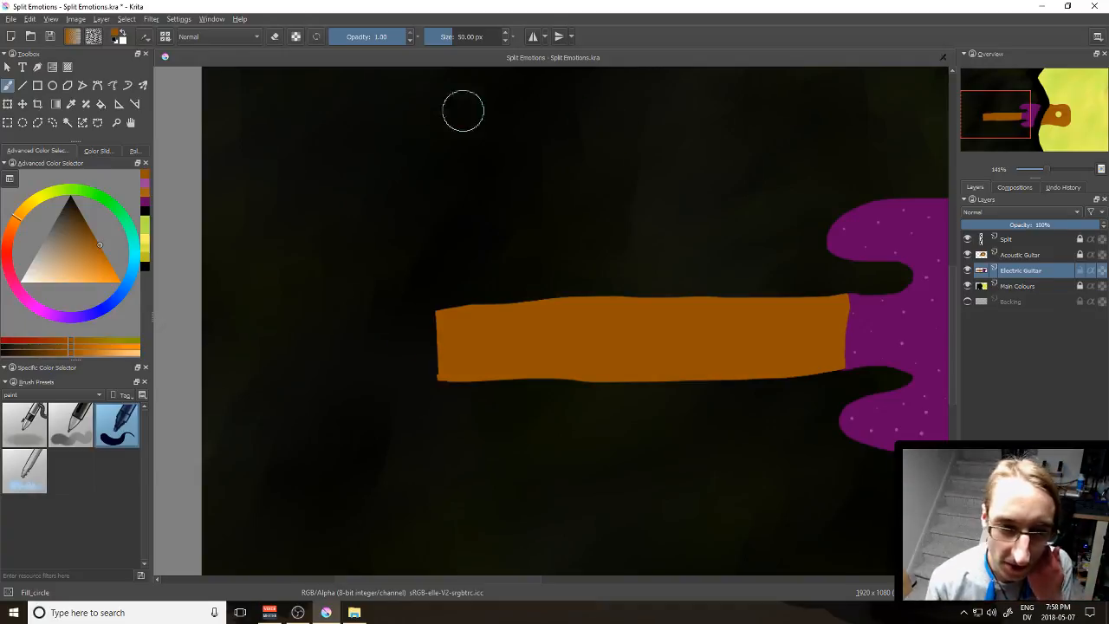
{"action": "mouse_move", "coordinate": [438, 319]}
{"action": "left_mouse_down"}
{"action": "mouse_move", "coordinate": [421, 311]}
{"action": "mouse_move", "coordinate": [423, 293]}
{"action": "mouse_move", "coordinate": [385, 303]}
{"action": "left_mouse_up"}
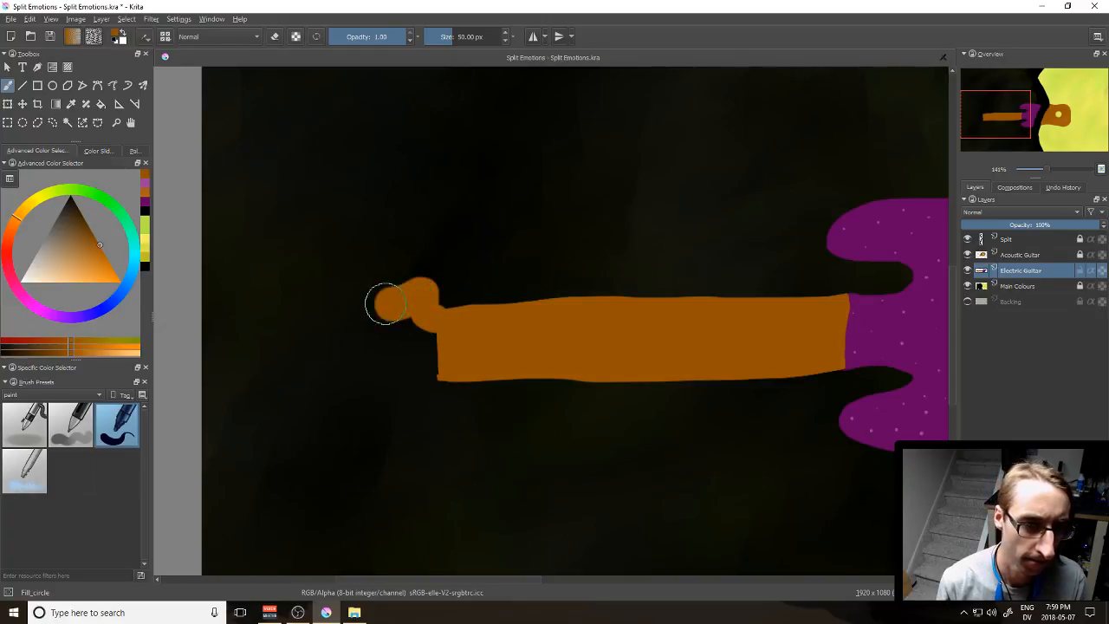
{"action": "key", "text": "ctrl+z"}
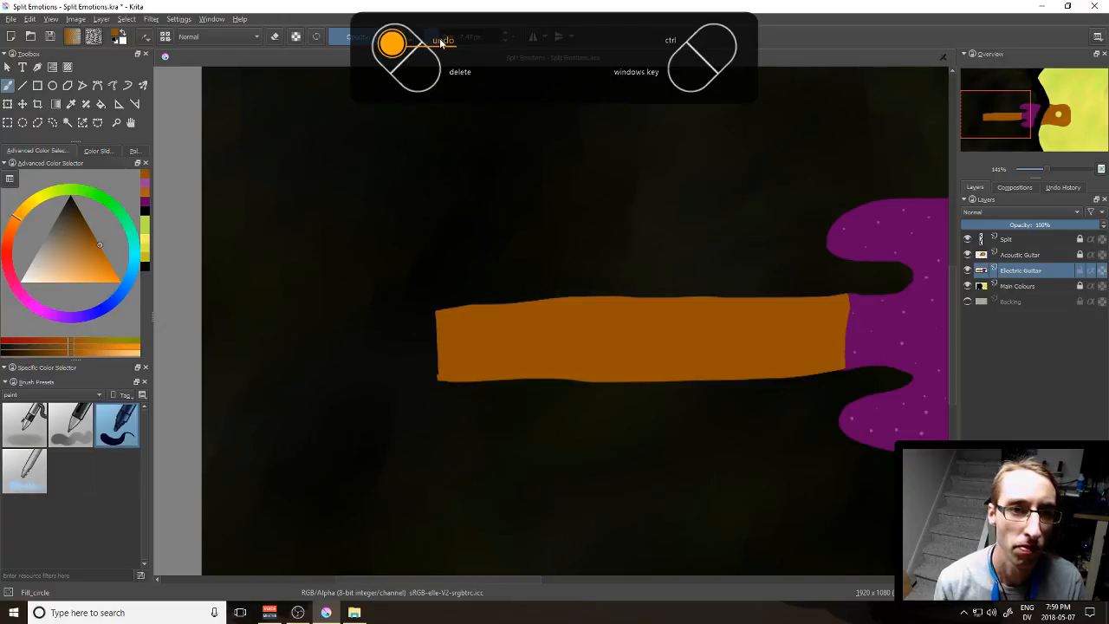
Step: Set the brush size to 29.29 px, then outline and fill a pointed brown headstock at the end of the neck
{"action": "left_click", "coordinate": [447, 39]}
{"action": "mouse_move", "coordinate": [426, 317]}
{"action": "left_mouse_down"}
{"action": "mouse_move", "coordinate": [410, 300]}
{"action": "mouse_move", "coordinate": [318, 301]}
{"action": "mouse_move", "coordinate": [265, 315]}
{"action": "mouse_move", "coordinate": [237, 348]}
{"action": "mouse_move", "coordinate": [264, 370]}
{"action": "mouse_move", "coordinate": [413, 401]}
{"action": "mouse_move", "coordinate": [444, 367]}
{"action": "mouse_move", "coordinate": [422, 371]}
{"action": "left_mouse_up"}
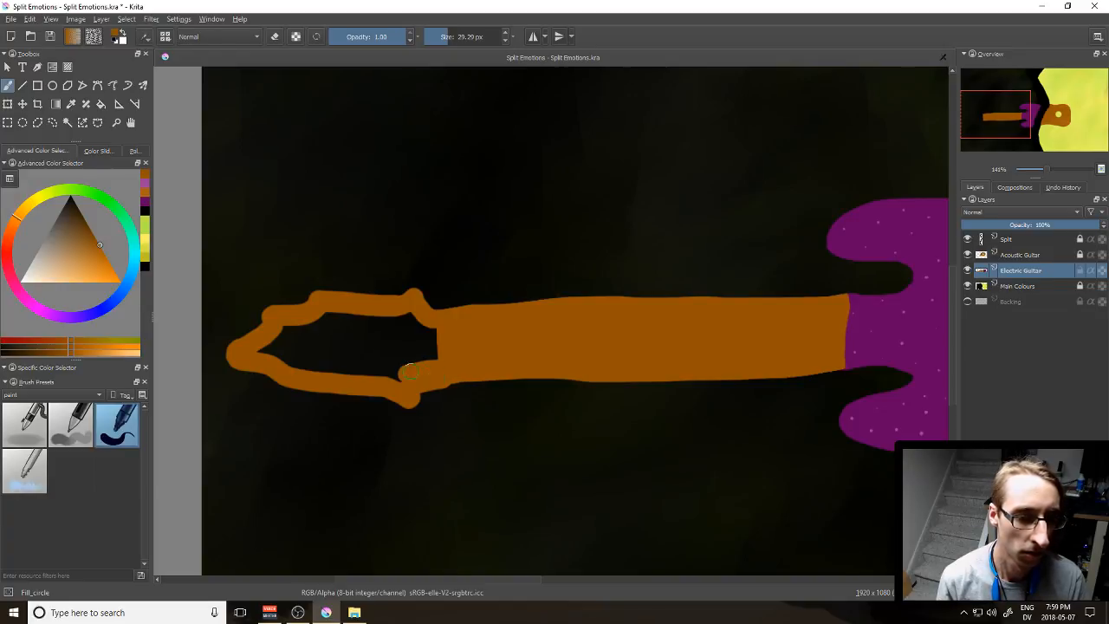
{"action": "mouse_move", "coordinate": [415, 367]}
{"action": "left_mouse_down"}
{"action": "mouse_move", "coordinate": [261, 350]}
{"action": "mouse_move", "coordinate": [296, 330]}
{"action": "mouse_move", "coordinate": [284, 325]}
{"action": "mouse_move", "coordinate": [352, 316]}
{"action": "mouse_move", "coordinate": [322, 316]}
{"action": "mouse_move", "coordinate": [422, 315]}
{"action": "mouse_move", "coordinate": [449, 326]}
{"action": "mouse_move", "coordinate": [291, 341]}
{"action": "mouse_move", "coordinate": [427, 349]}
{"action": "left_mouse_up"}
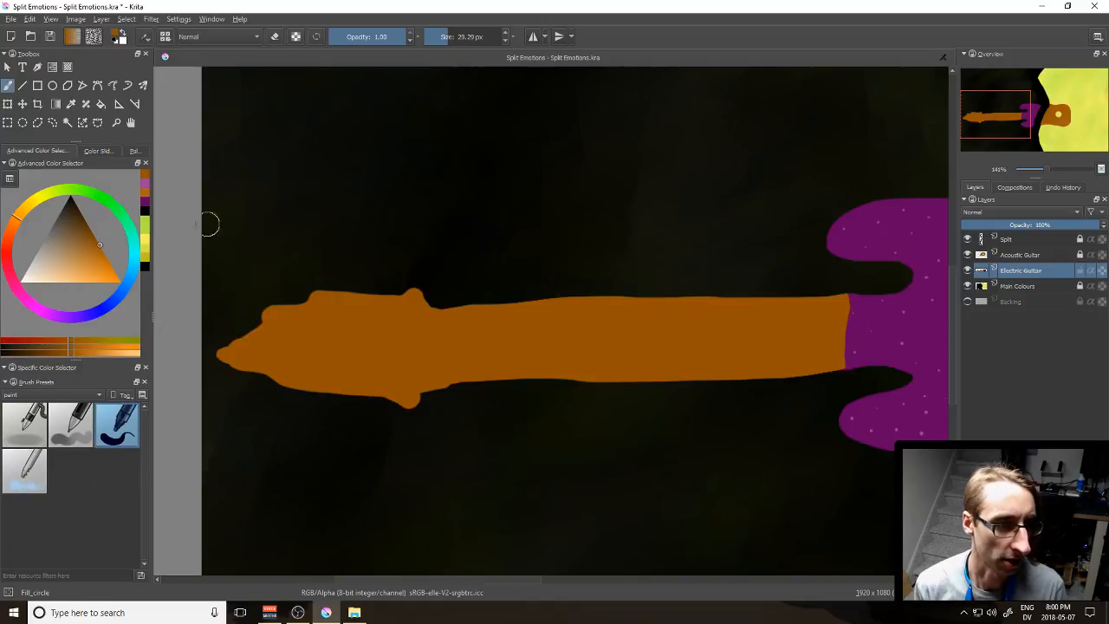
Step: Set the paint colour to grey and dab six tuning pegs on the headstock in two rows of three
{"action": "left_click", "coordinate": [50, 230]}
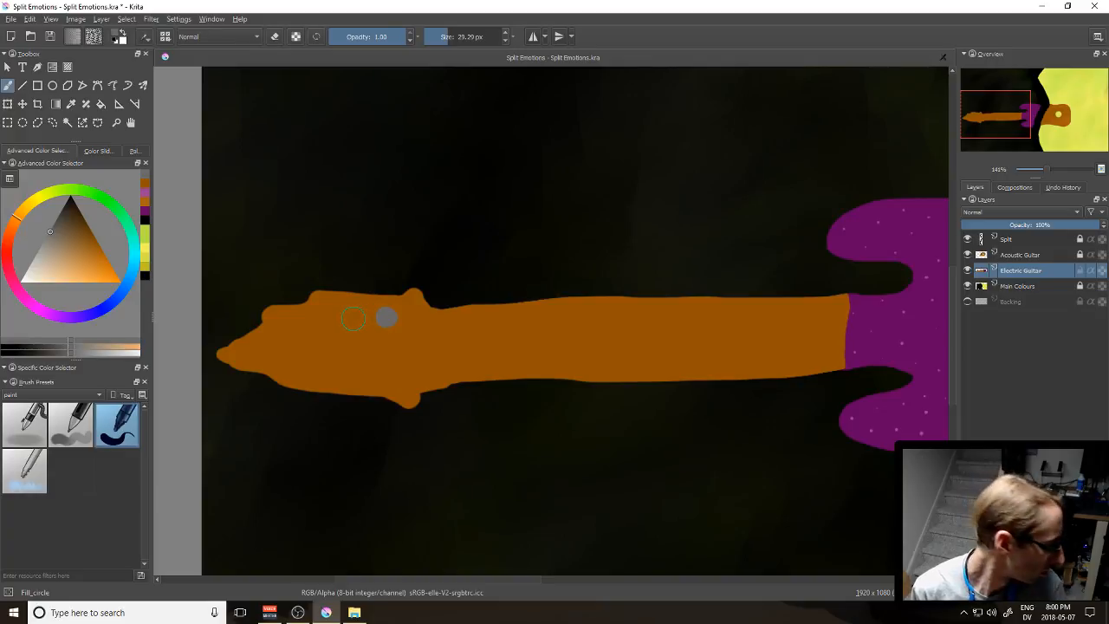
{"action": "left_click", "coordinate": [344, 322]}
{"action": "left_click", "coordinate": [299, 326]}
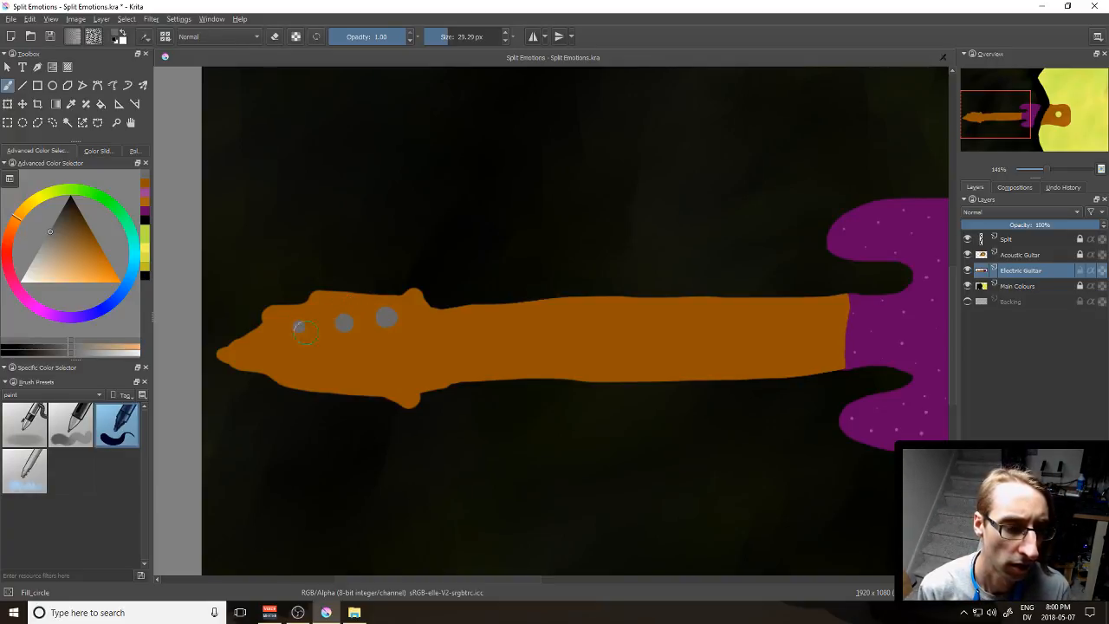
{"action": "left_click", "coordinate": [286, 370]}
{"action": "left_click", "coordinate": [341, 376]}
{"action": "left_click", "coordinate": [389, 378]}
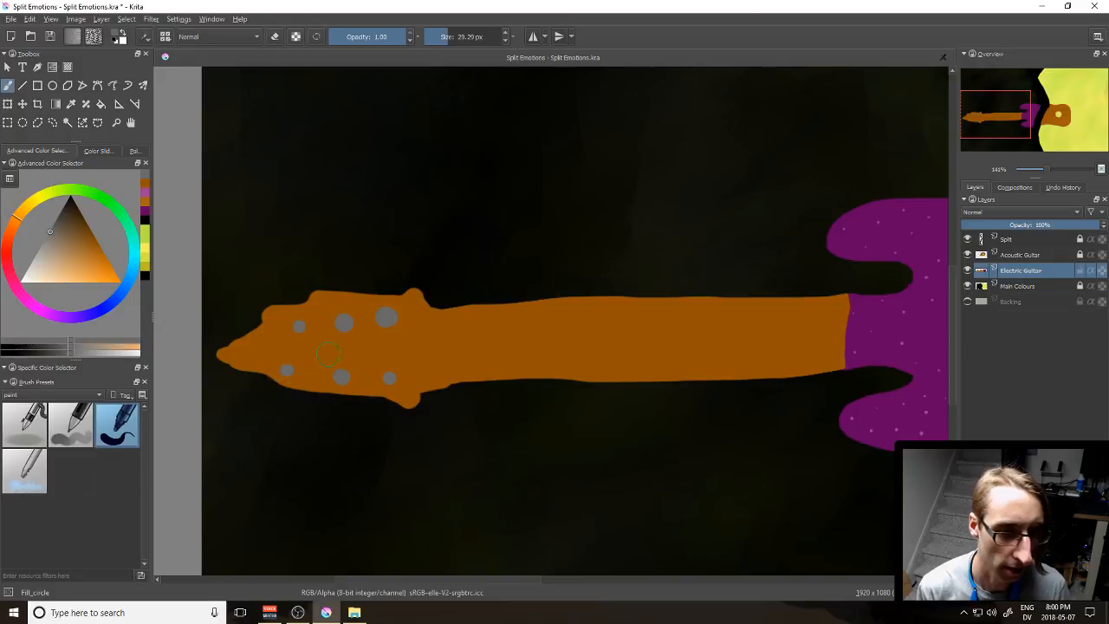
Step: Undo the six grey peg dots and repaint the row of three along the headstock's upper edge, redoing misplaced dots
{"action": "key", "text": "ctrl+z"}
{"action": "key", "text": "ctrl+z"}
{"action": "key", "text": "ctrl+z"}
{"action": "key", "text": "ctrl+z"}
{"action": "key", "text": "ctrl+z"}
{"action": "key", "text": "ctrl+z"}
{"action": "left_click", "coordinate": [384, 313]}
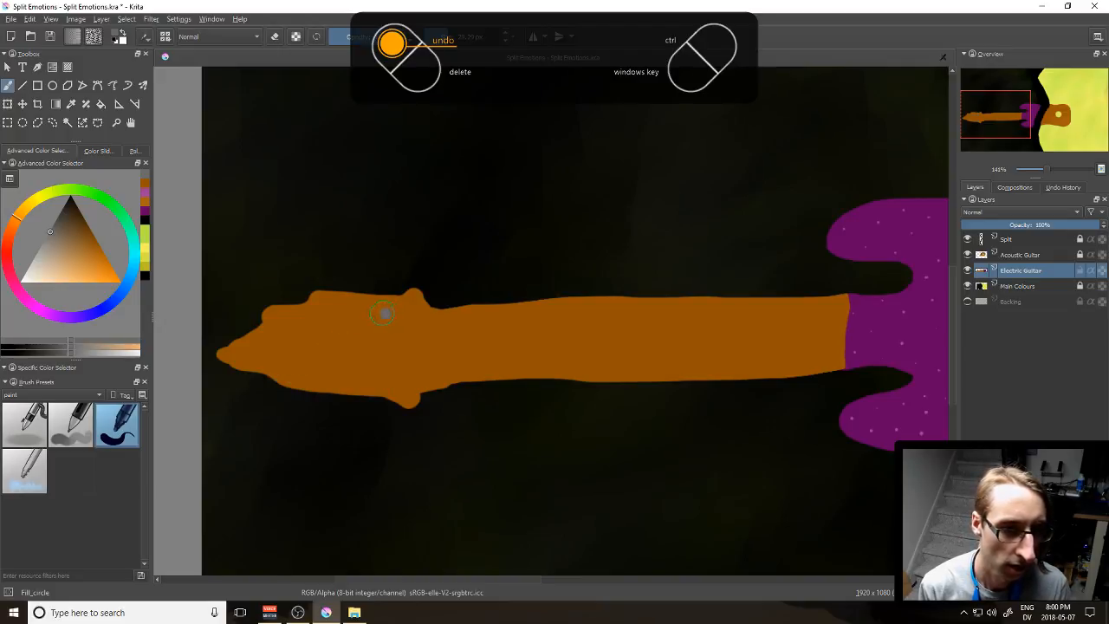
{"action": "left_click", "coordinate": [332, 321]}
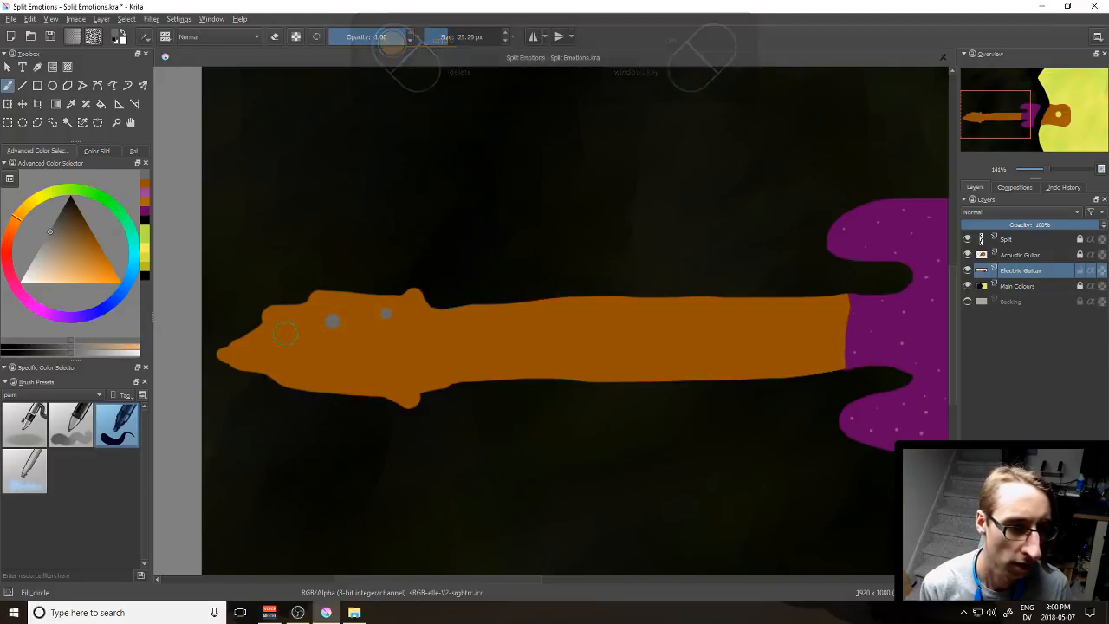
{"action": "key", "text": "ctrl+z"}
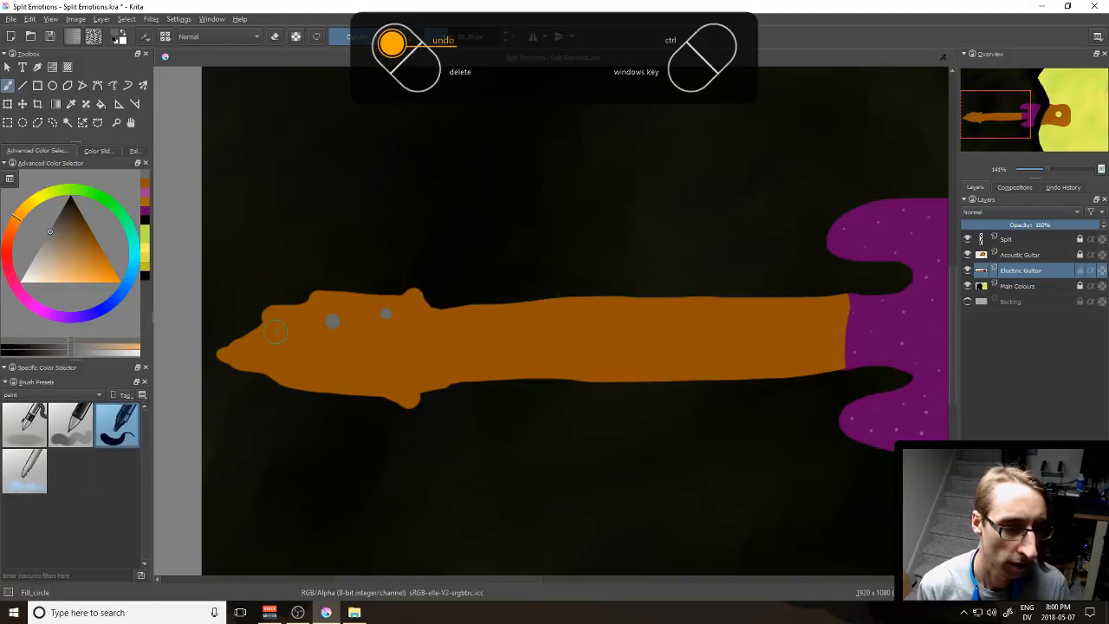
{"action": "left_click", "coordinate": [279, 328]}
{"action": "key", "text": "ctrl+z"}
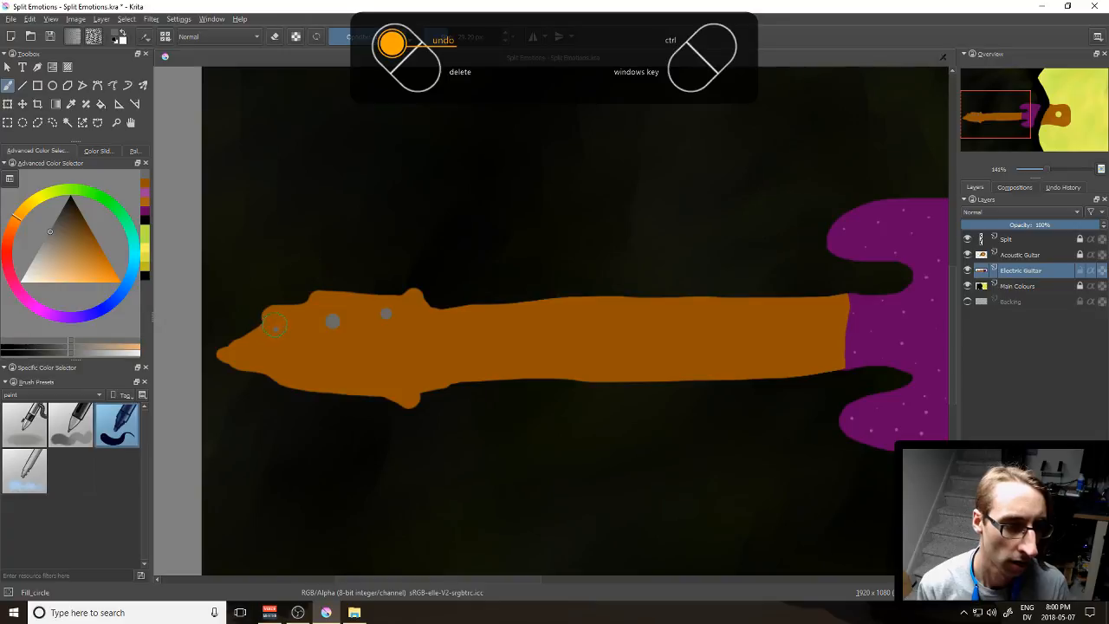
{"action": "left_click", "coordinate": [276, 328]}
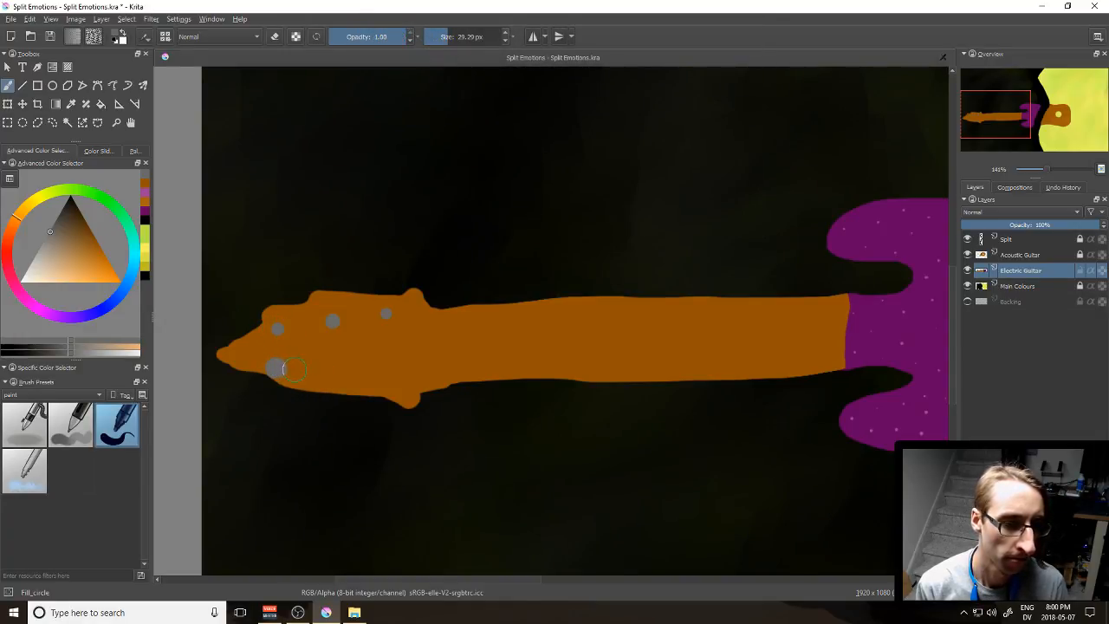
Step: Dab three grey peg dots along the headstock's lower edge, undoing and repainting each until it is well placed
{"action": "key", "text": "ctrl+z"}
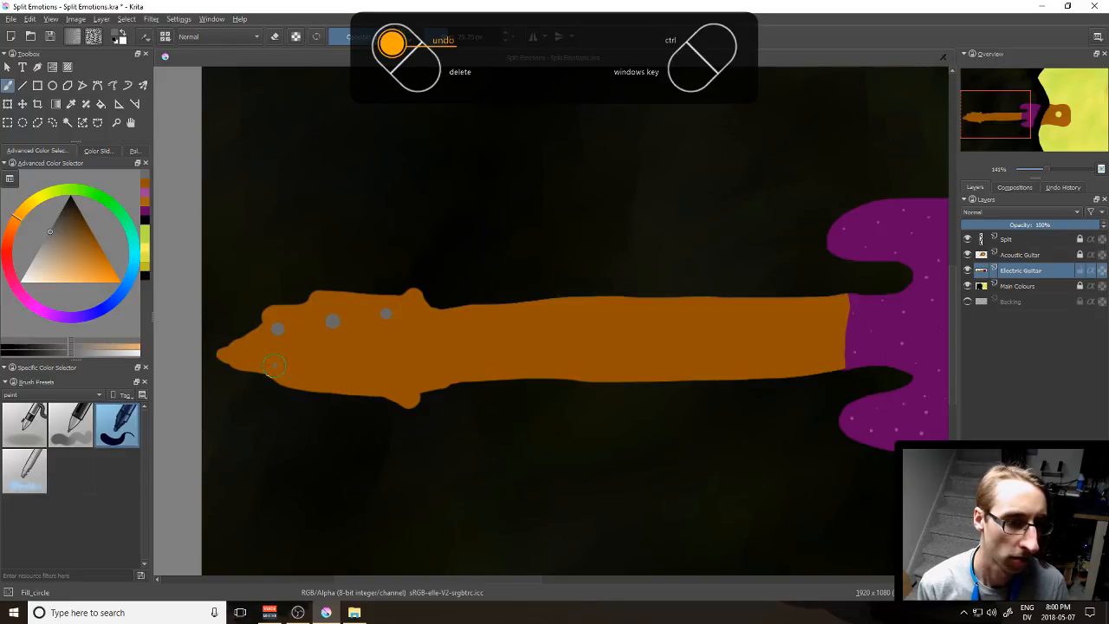
{"action": "left_click", "coordinate": [274, 366]}
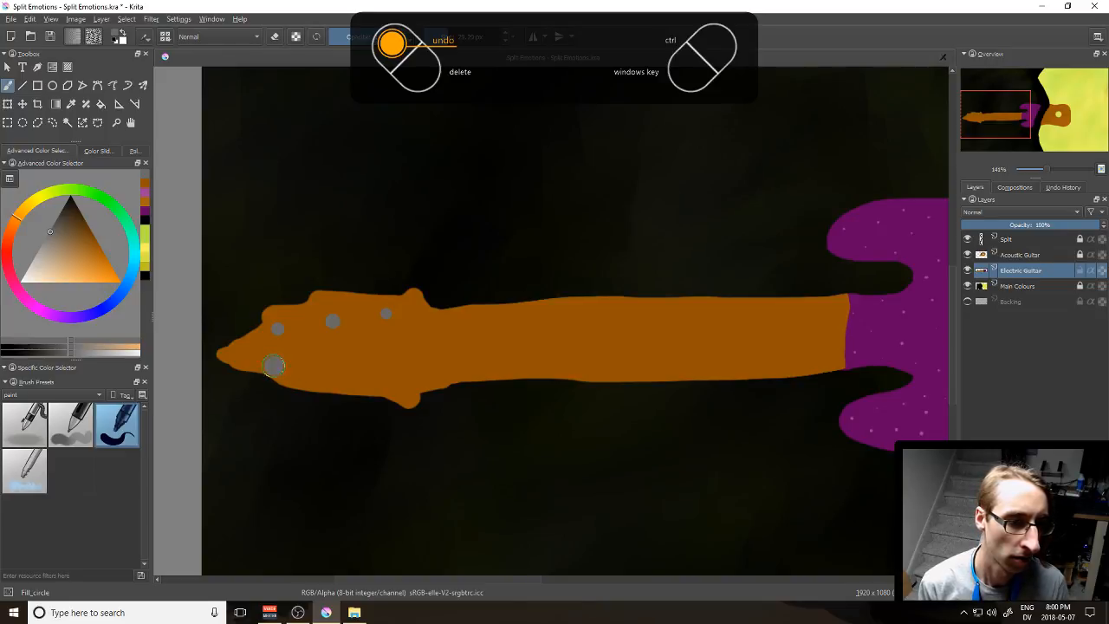
{"action": "key", "text": "ctrl+z"}
{"action": "left_click", "coordinate": [272, 366]}
{"action": "key", "text": "ctrl+z"}
{"action": "left_click", "coordinate": [274, 364]}
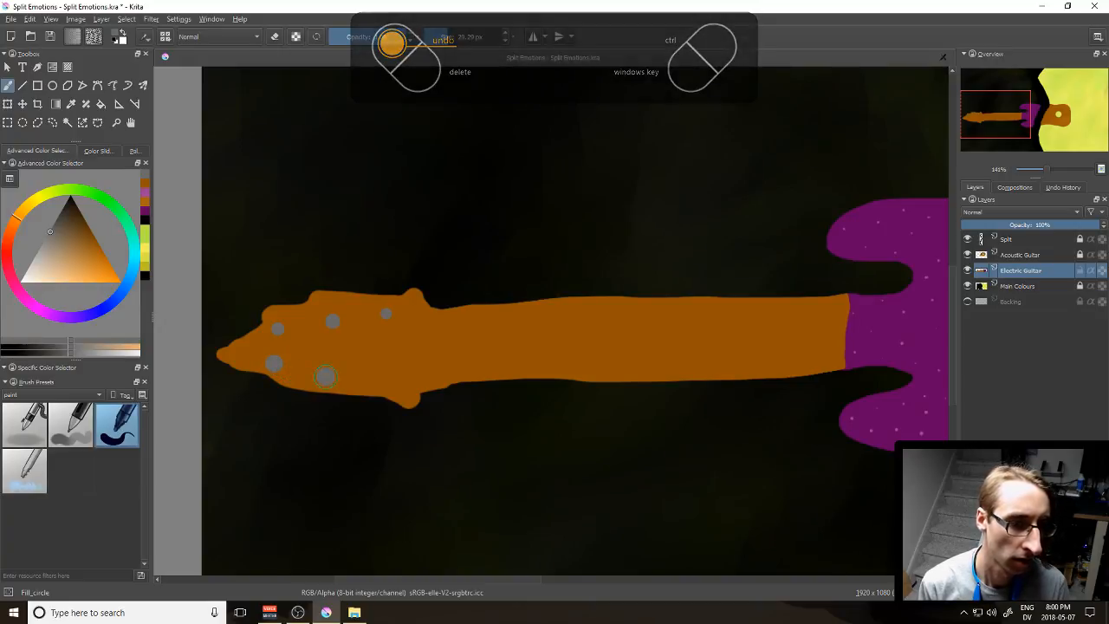
{"action": "key", "text": "ctrl+z"}
{"action": "left_click", "coordinate": [275, 363]}
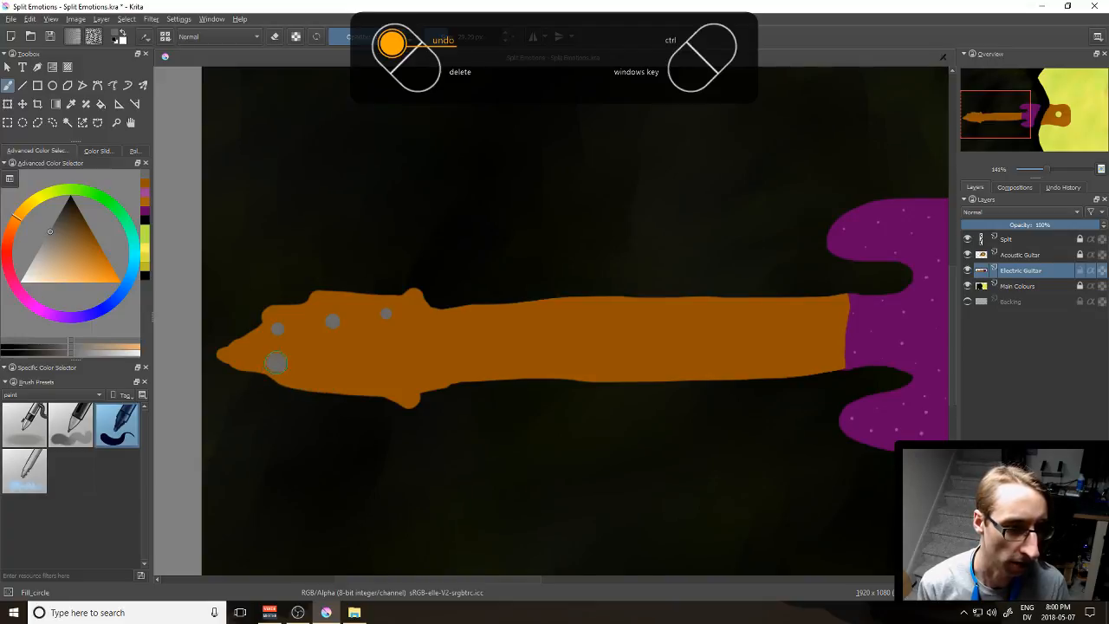
{"action": "key", "text": "ctrl+z"}
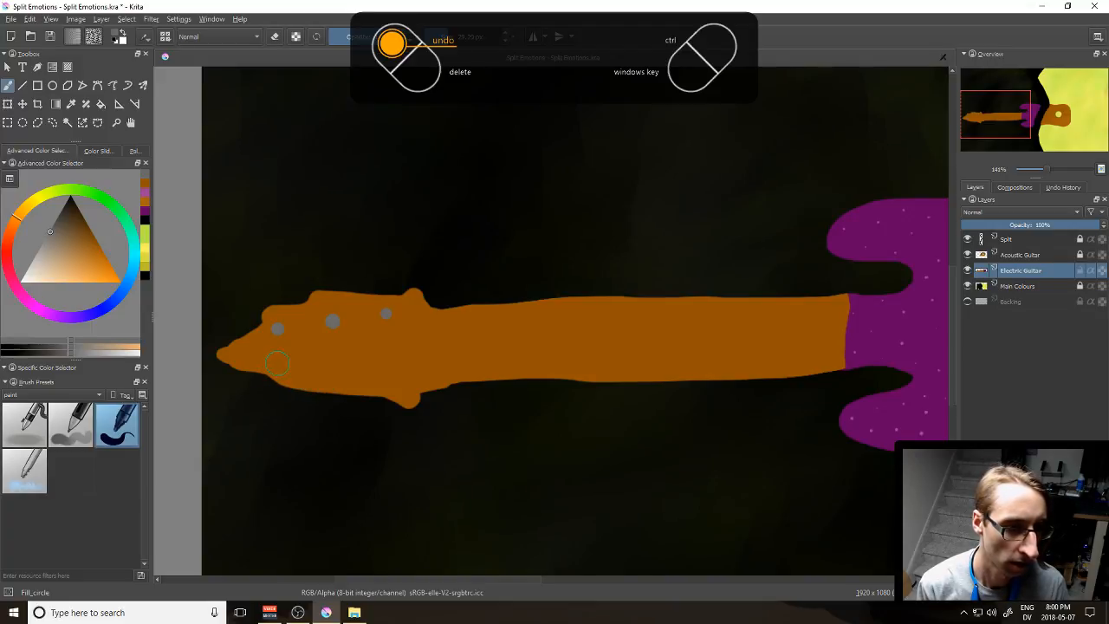
{"action": "left_click", "coordinate": [328, 374]}
{"action": "key", "text": "ctrl+z"}
{"action": "left_click", "coordinate": [323, 371]}
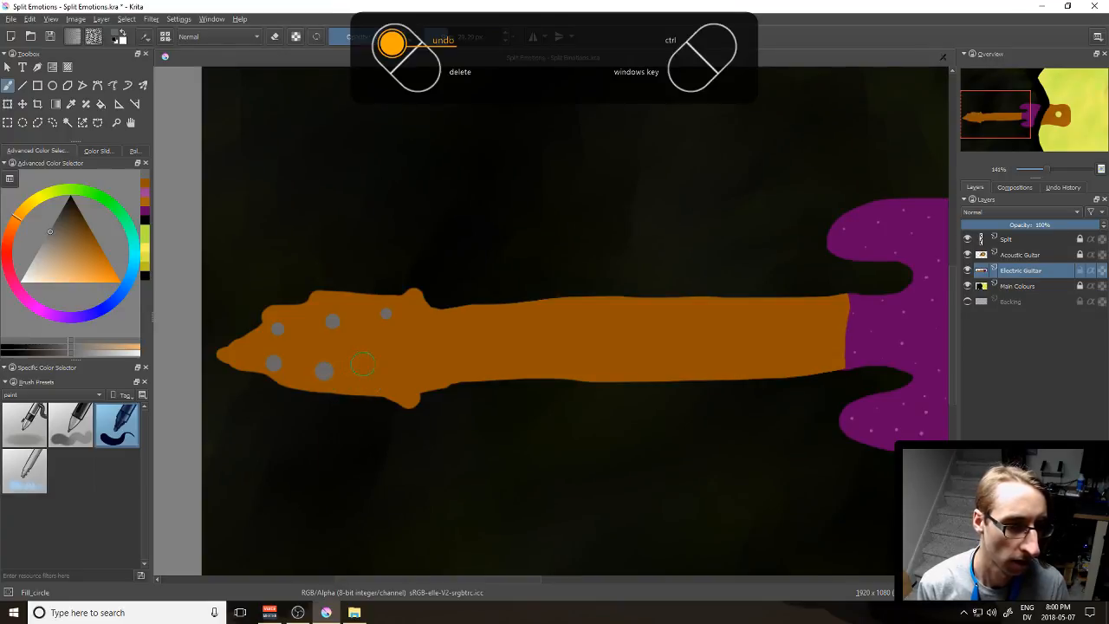
{"action": "left_click", "coordinate": [387, 380]}
{"action": "key", "text": "ctrl+z"}
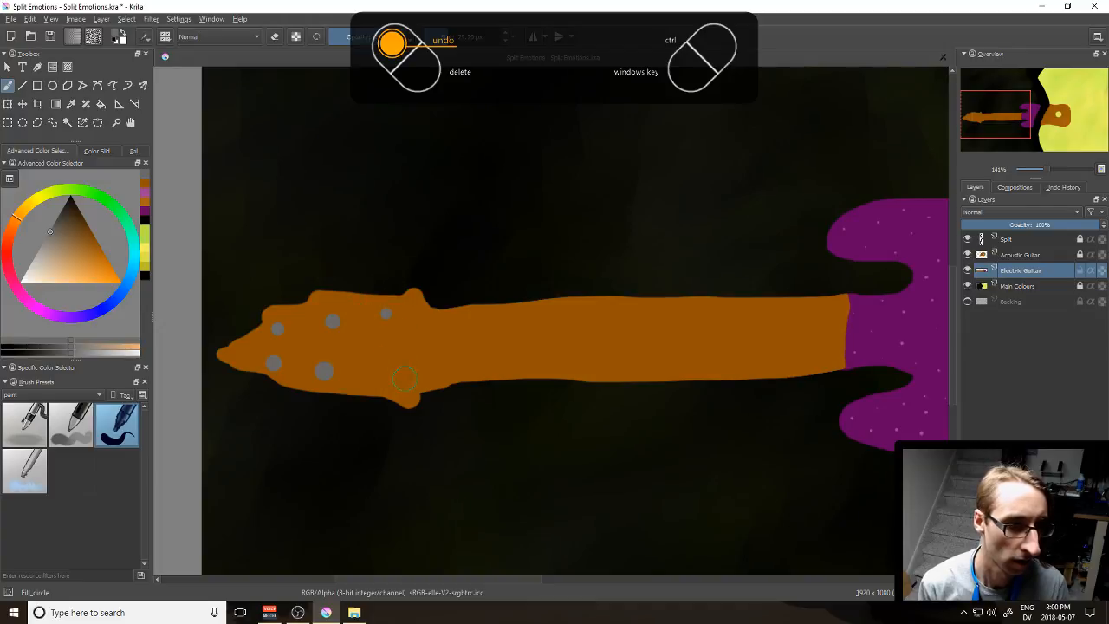
{"action": "left_click", "coordinate": [387, 375]}
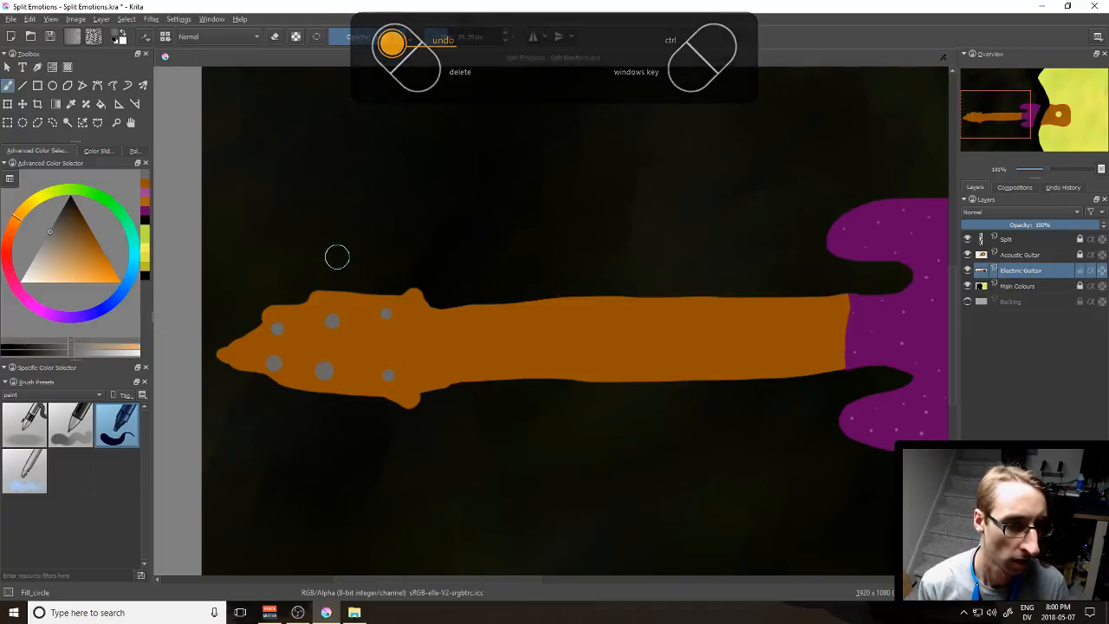
Step: Paint six grey tuner knobs sticking out from the headstock, three along each edge, undoing the strokes that go wrong
{"action": "left_click", "coordinate": [266, 384]}
{"action": "key", "text": "ctrl+z"}
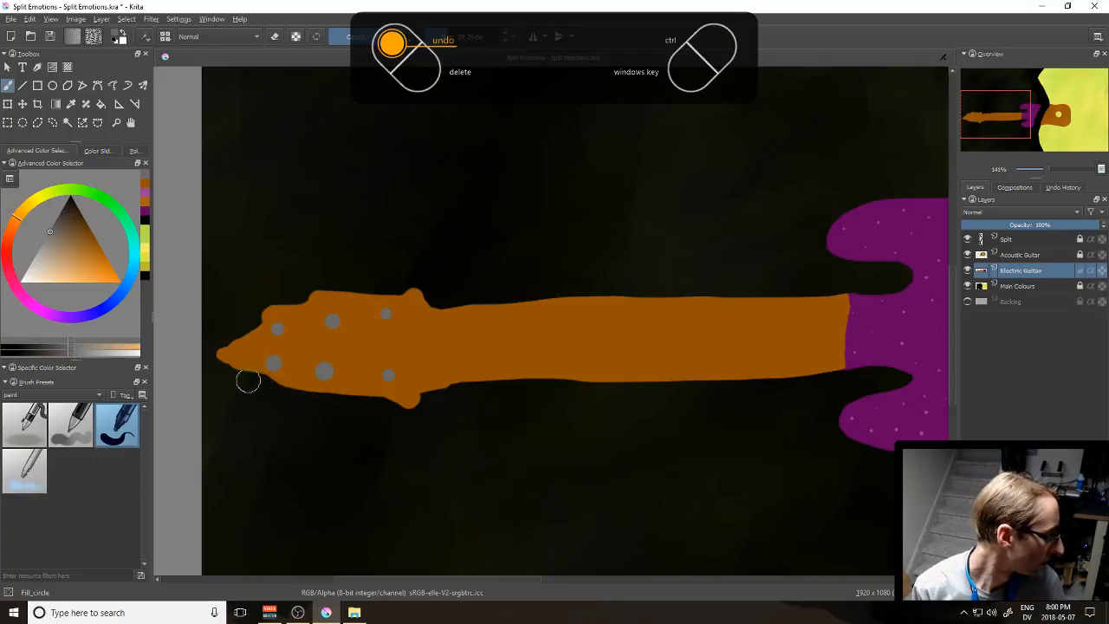
{"action": "left_click", "coordinate": [264, 385]}
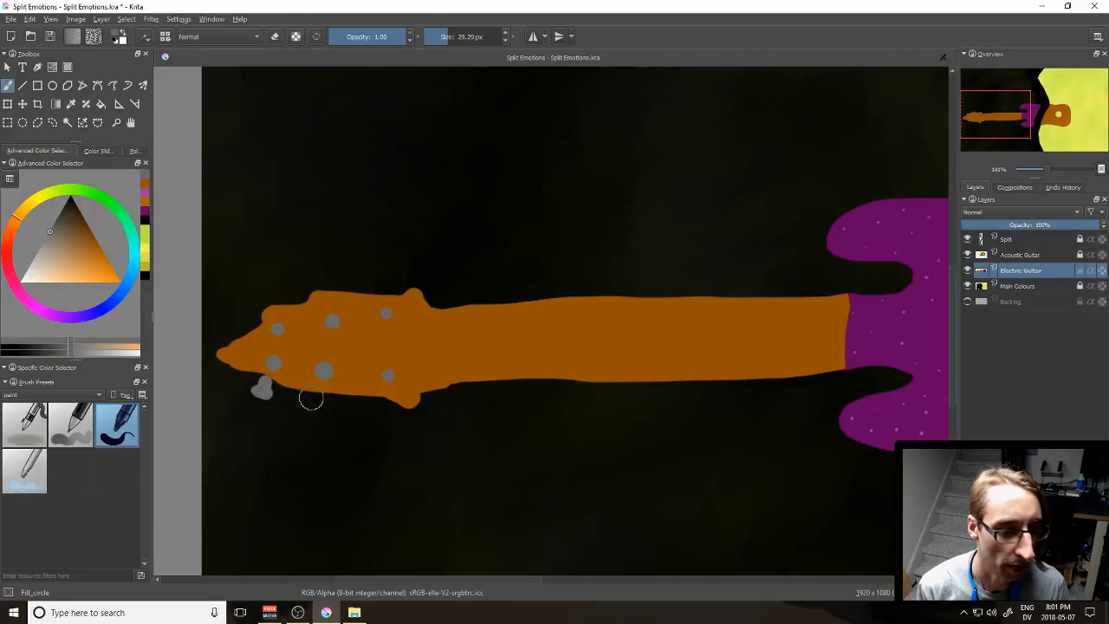
{"action": "left_click_drag", "start_coordinate": [317, 396], "coordinate": [314, 406]}
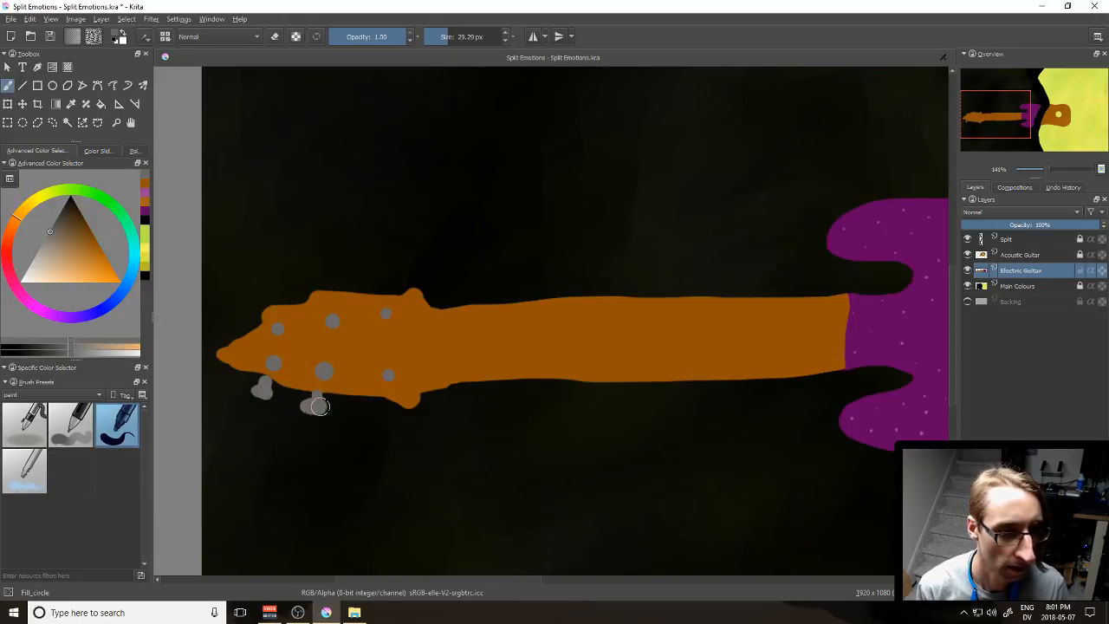
{"action": "left_click_drag", "start_coordinate": [385, 406], "coordinate": [381, 418]}
{"action": "mouse_move", "coordinate": [386, 274]}
{"action": "left_mouse_down"}
{"action": "mouse_move", "coordinate": [387, 292]}
{"action": "mouse_move", "coordinate": [387, 273]}
{"action": "mouse_move", "coordinate": [332, 274]}
{"action": "left_mouse_up"}
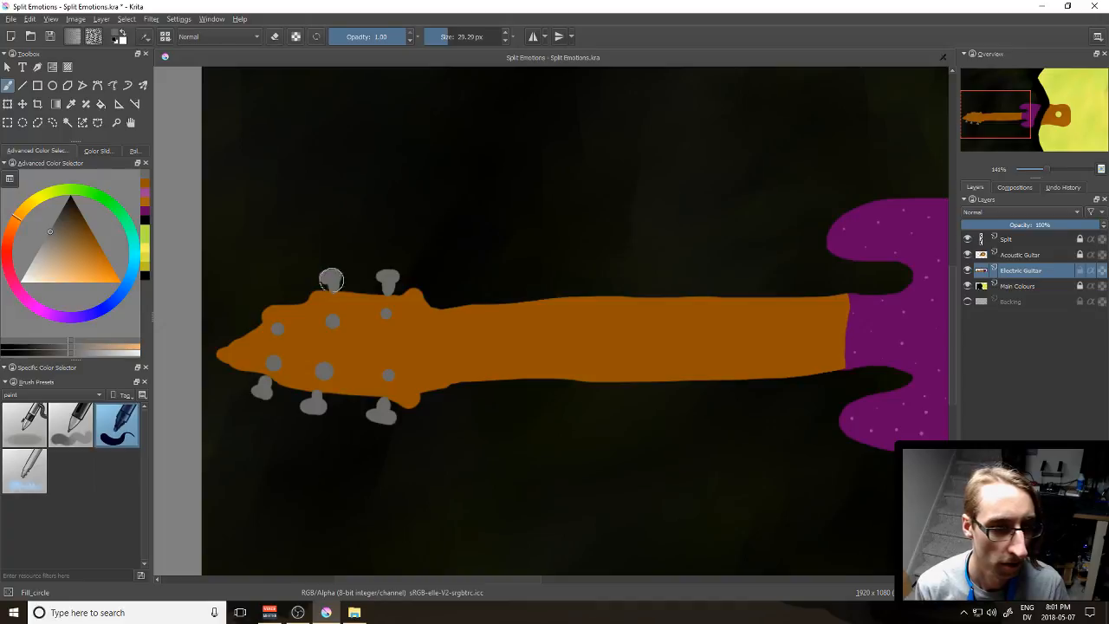
{"action": "mouse_move", "coordinate": [274, 303]}
{"action": "left_mouse_down"}
{"action": "mouse_move", "coordinate": [268, 292]}
{"action": "mouse_move", "coordinate": [275, 300]}
{"action": "mouse_move", "coordinate": [281, 286]}
{"action": "left_mouse_up"}
{"action": "key", "text": "ctrl+z"}
{"action": "key", "text": "ctrl+z"}
{"action": "key", "text": "ctrl+z"}
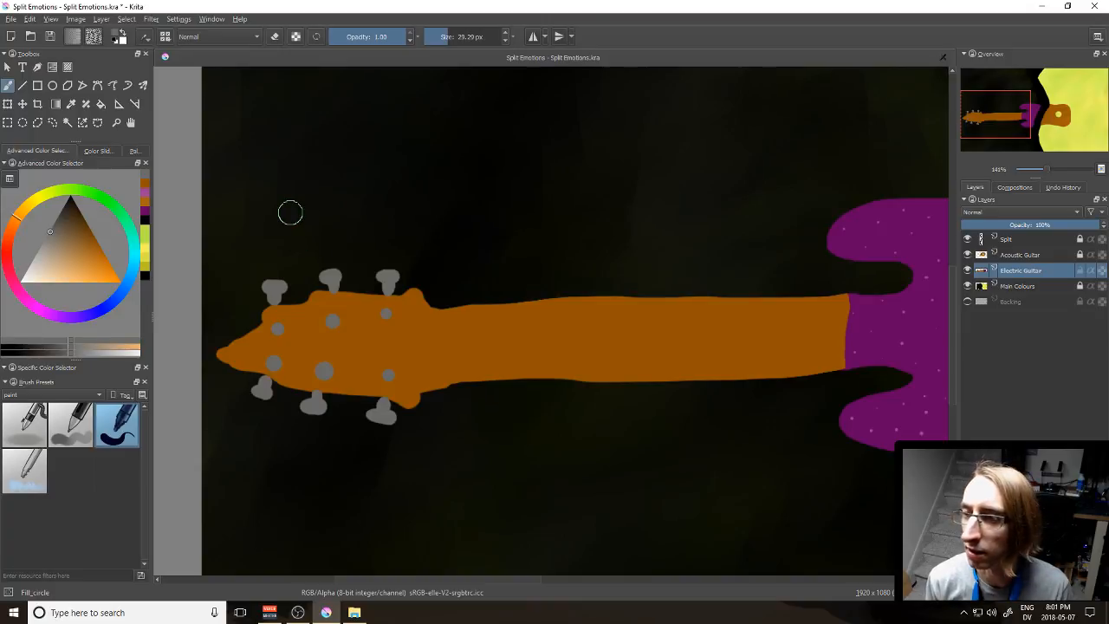
Step: Lock the Electric Guitar layer and add a layer named Strings directly above the Acoustic Guitar layer
{"action": "left_click", "coordinate": [1044, 172]}
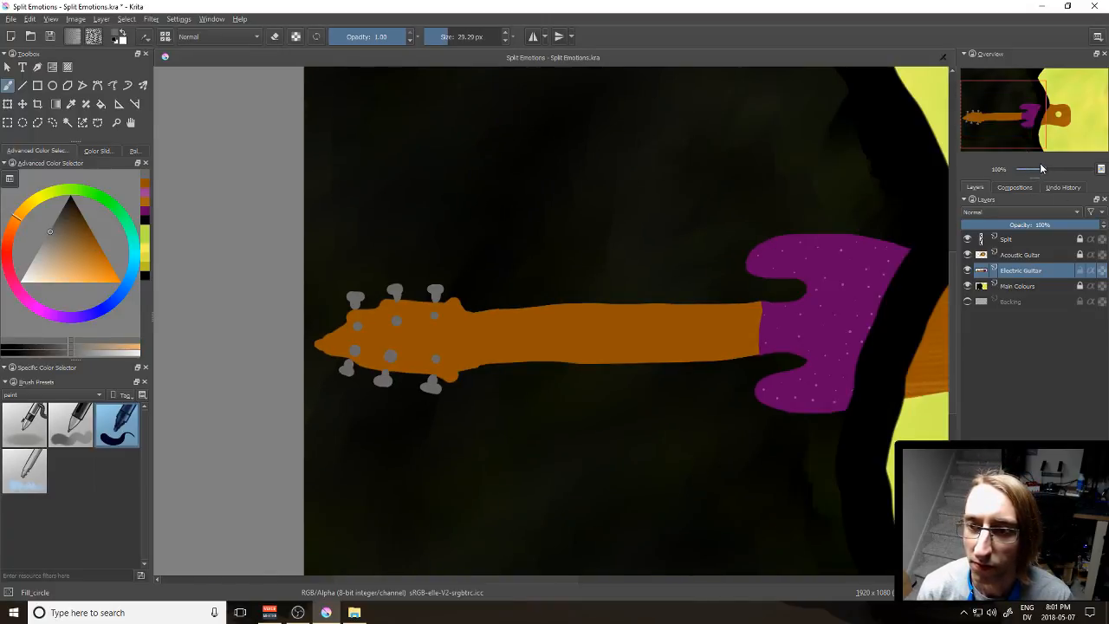
{"action": "left_click", "coordinate": [1043, 171]}
{"action": "left_click_drag", "start_coordinate": [860, 231], "coordinate": [624, 230]}
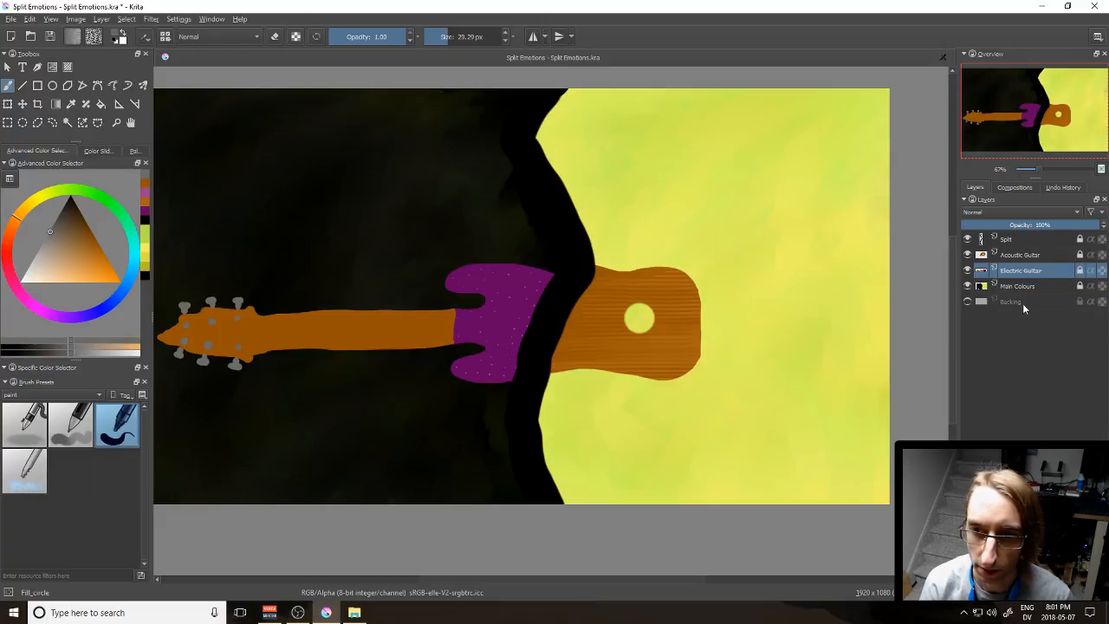
{"action": "left_click", "coordinate": [1022, 255]}
{"action": "key", "text": "Insert"}
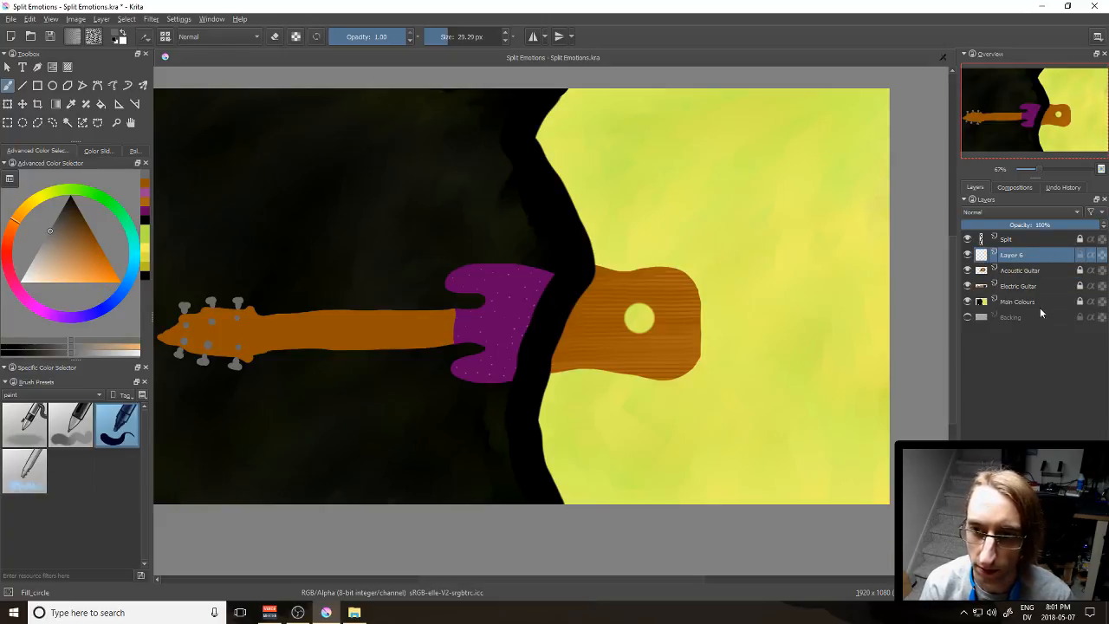
{"action": "double_click", "coordinate": [1017, 252]}
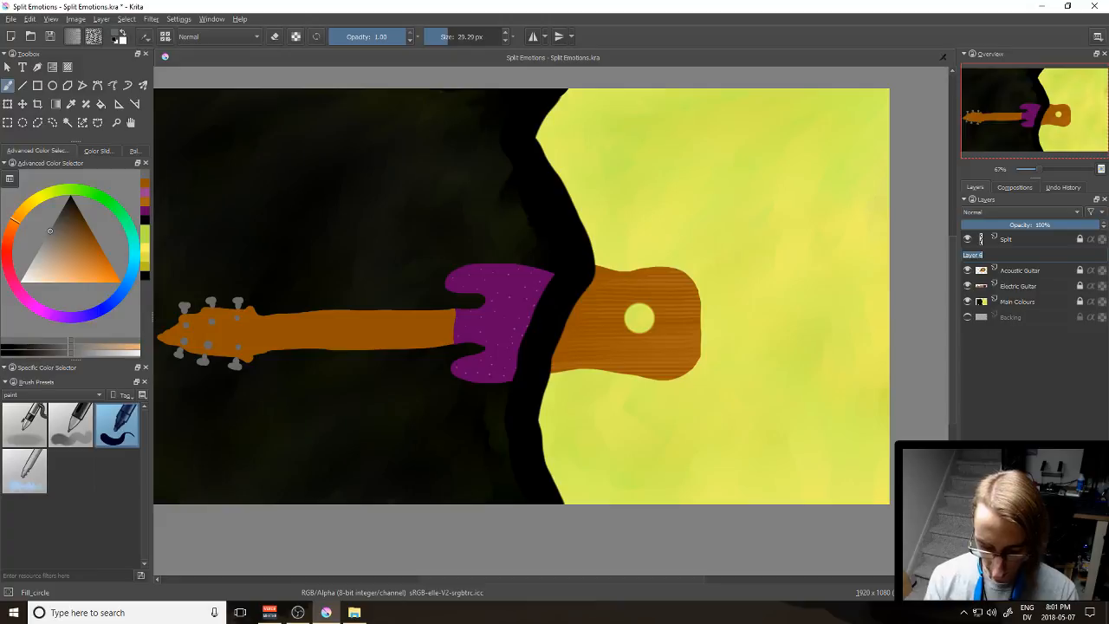
{"action": "type", "text": "Sl"}
{"action": "key", "text": "Return"}
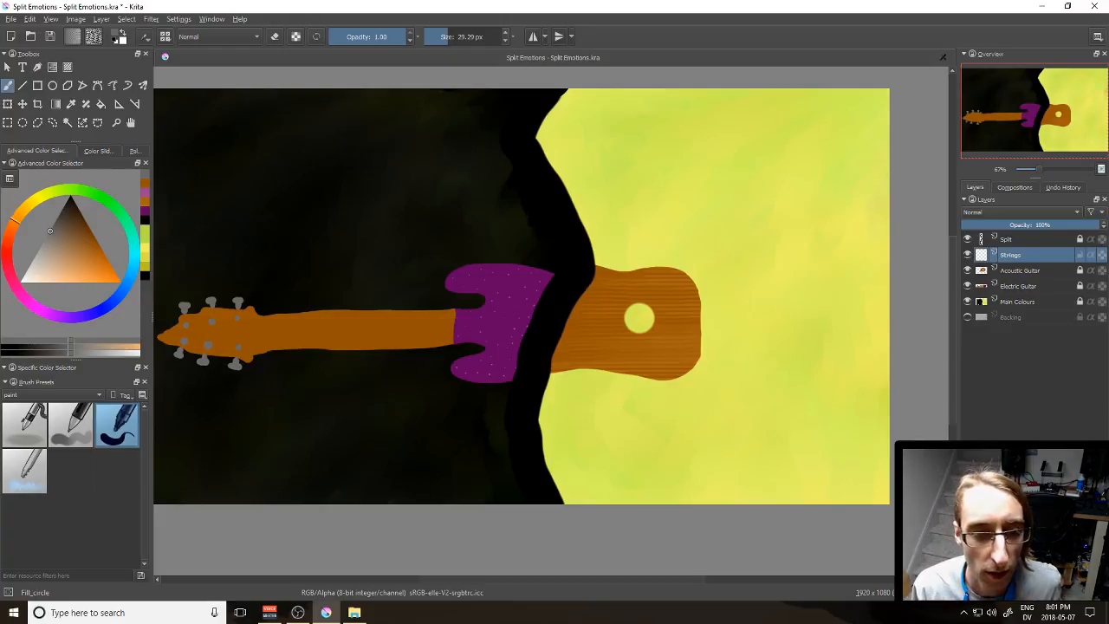
Step: Make the Backing layer visible and lock it
{"action": "mouse_move", "coordinate": [1015, 247]}
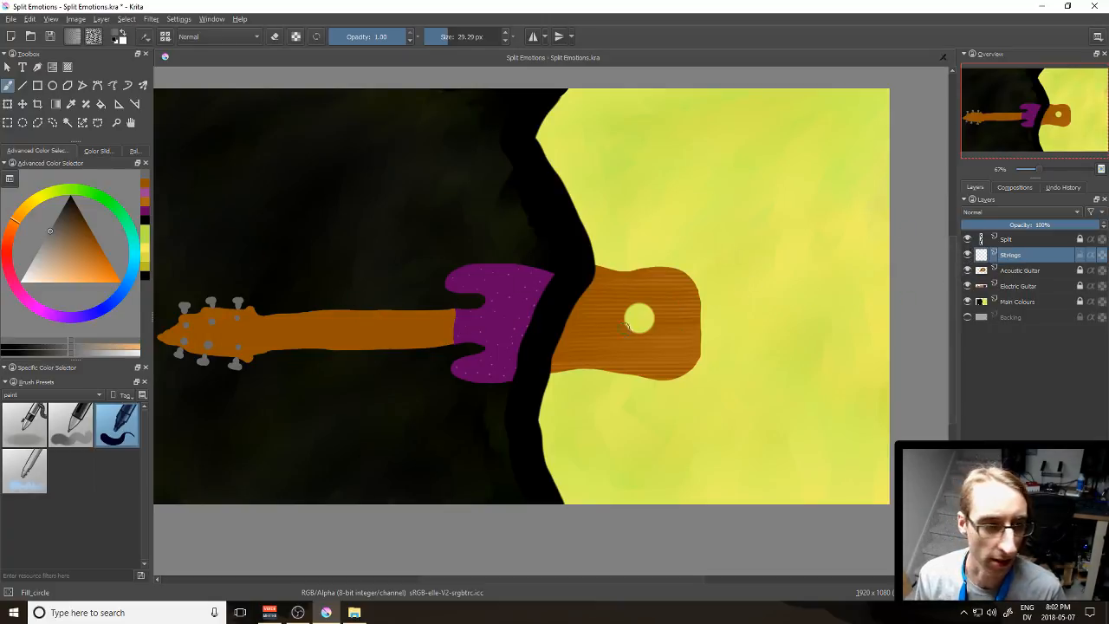
{"action": "left_click", "coordinate": [967, 317]}
{"action": "left_click", "coordinate": [1080, 317]}
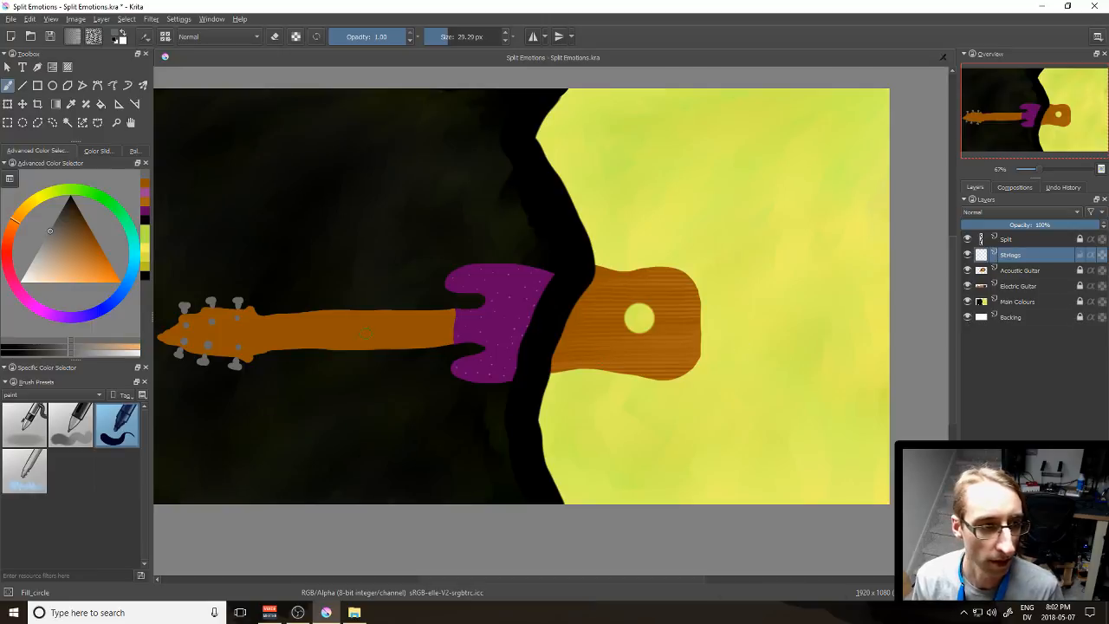
Step: Set the paint colour to a lighter grey and choose the Ink_brush_25 preset from the ink tag
{"action": "left_click", "coordinate": [57, 246]}
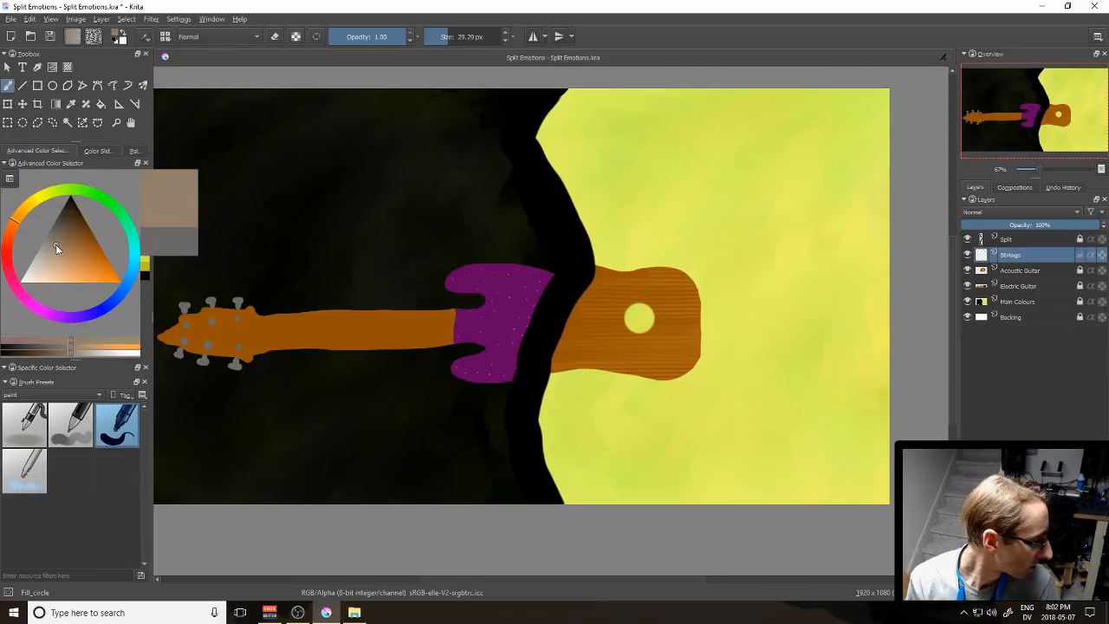
{"action": "left_click", "coordinate": [47, 255]}
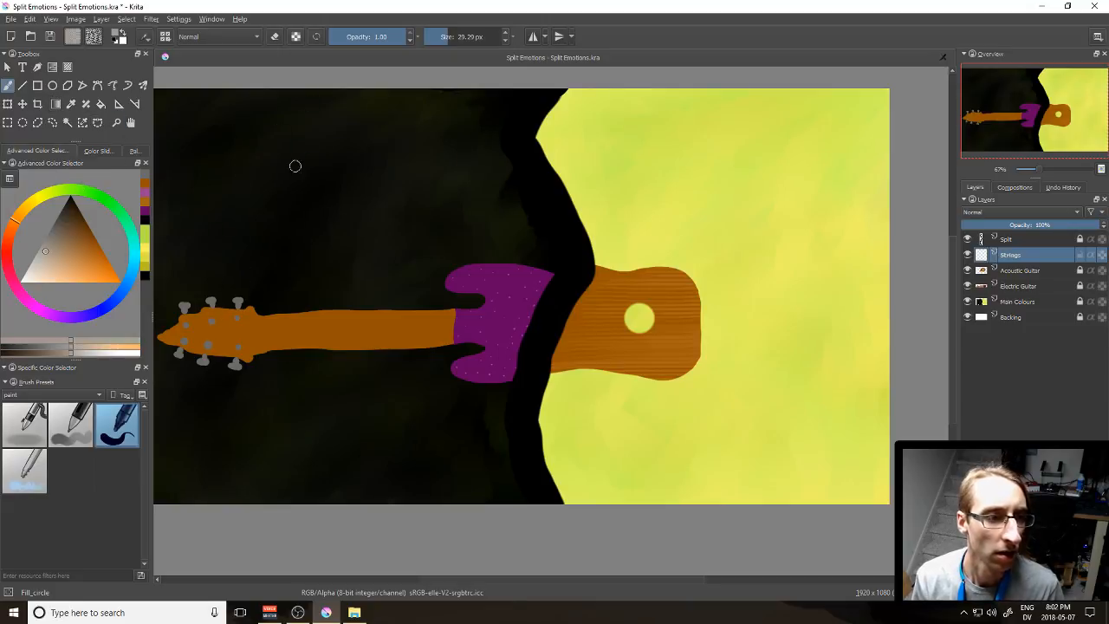
{"action": "left_click", "coordinate": [72, 393]}
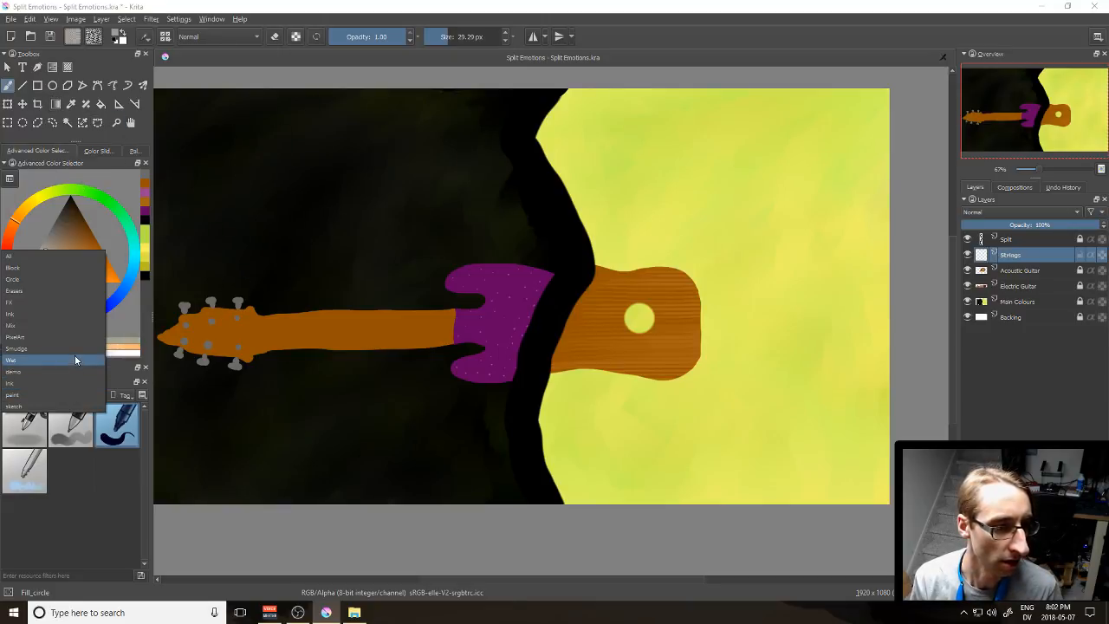
{"action": "left_click", "coordinate": [60, 394]}
{"action": "left_click", "coordinate": [62, 394]}
{"action": "left_click", "coordinate": [60, 380]}
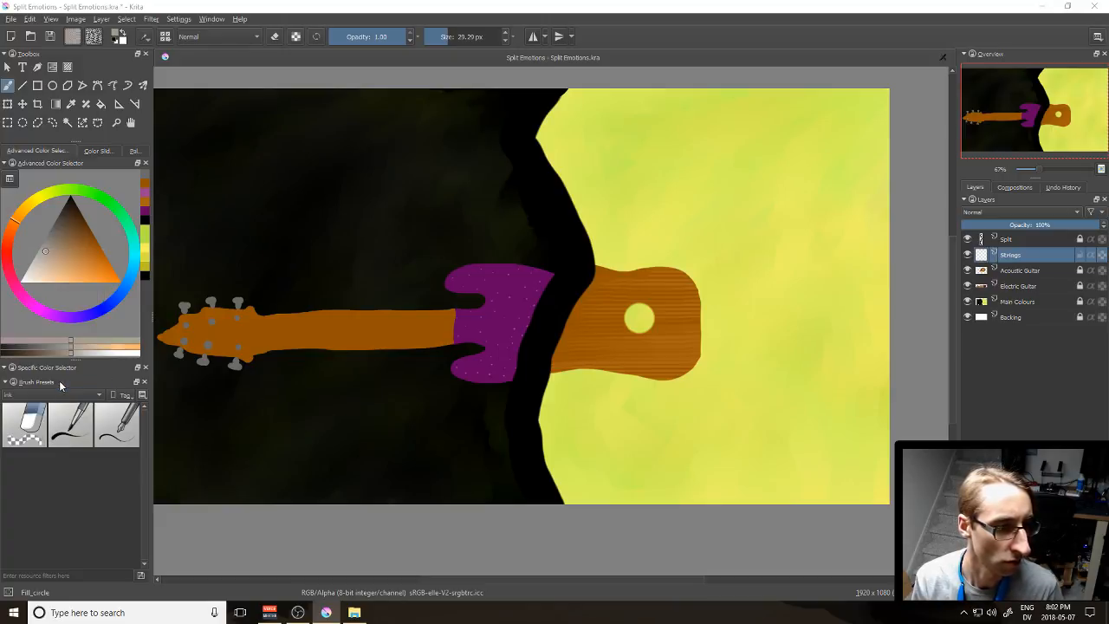
{"action": "left_click", "coordinate": [71, 424]}
Step: Paint six thin grey strings on the Strings layer from the acoustic body along the neck to the headstock tuners, undoing the faulty stroke
{"action": "left_click_drag", "start_coordinate": [626, 579], "coordinate": [600, 574]}
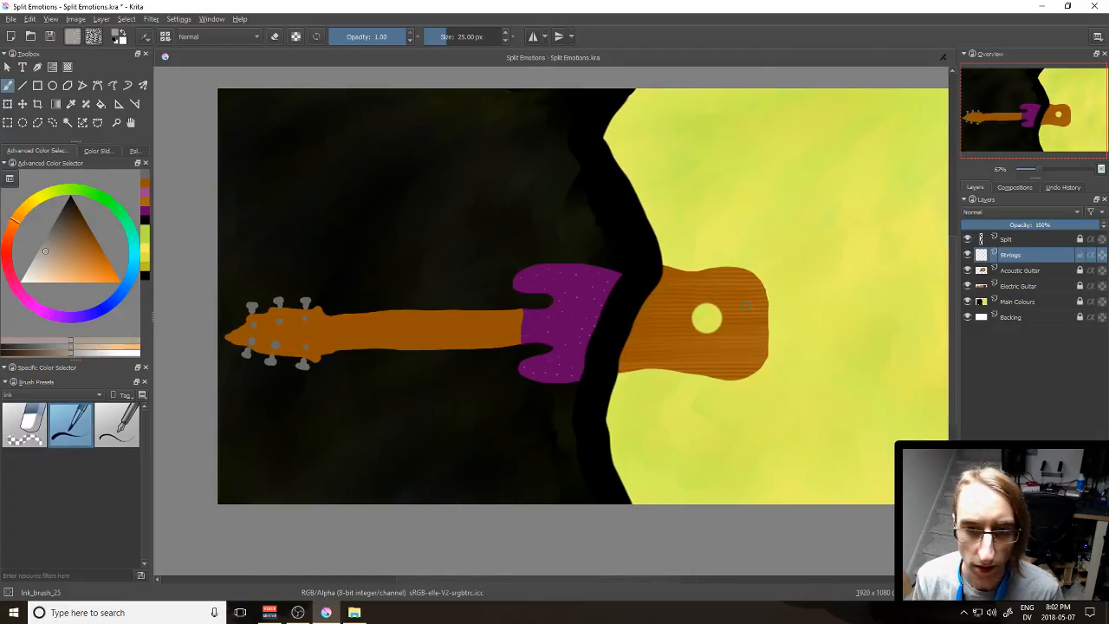
{"action": "left_click_drag", "start_coordinate": [737, 306], "coordinate": [321, 317]}
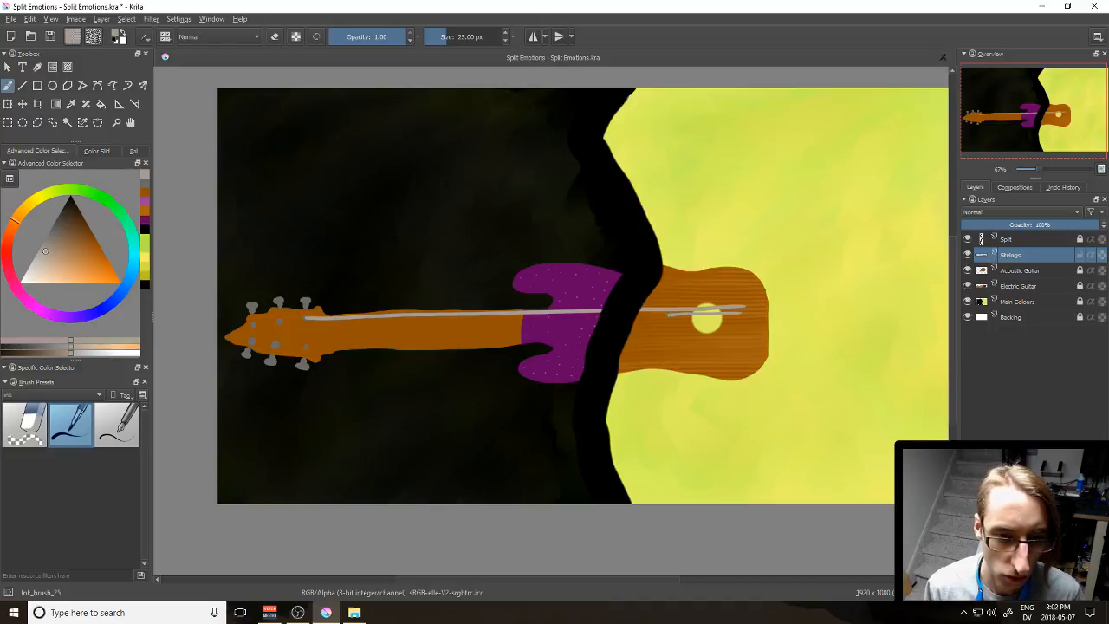
{"action": "left_click_drag", "start_coordinate": [592, 317], "coordinate": [305, 322]}
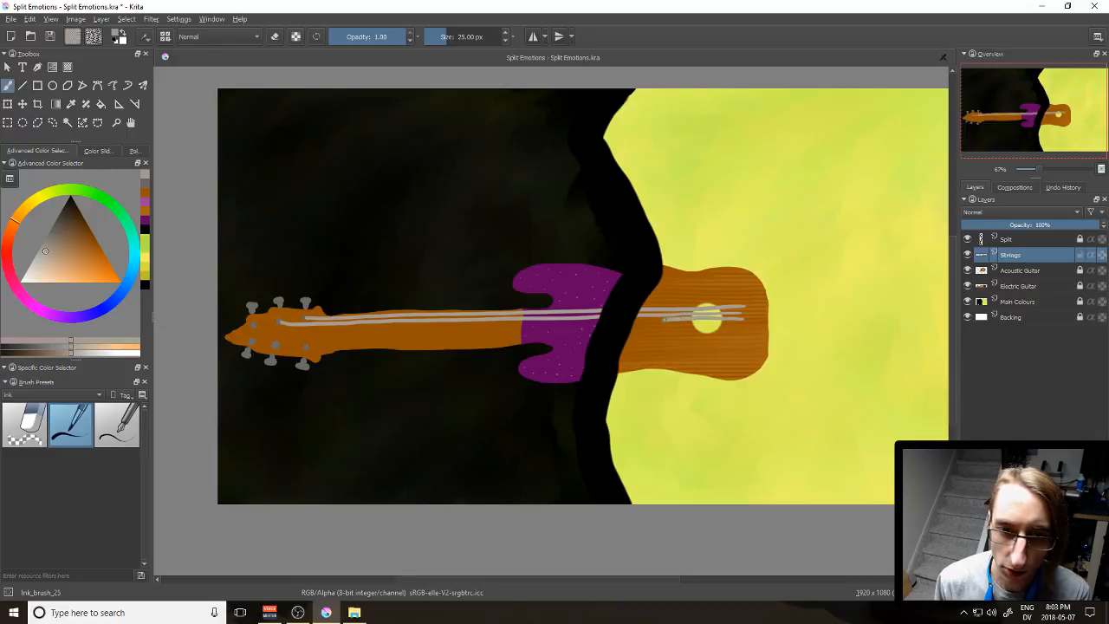
{"action": "left_click_drag", "start_coordinate": [616, 320], "coordinate": [317, 329]}
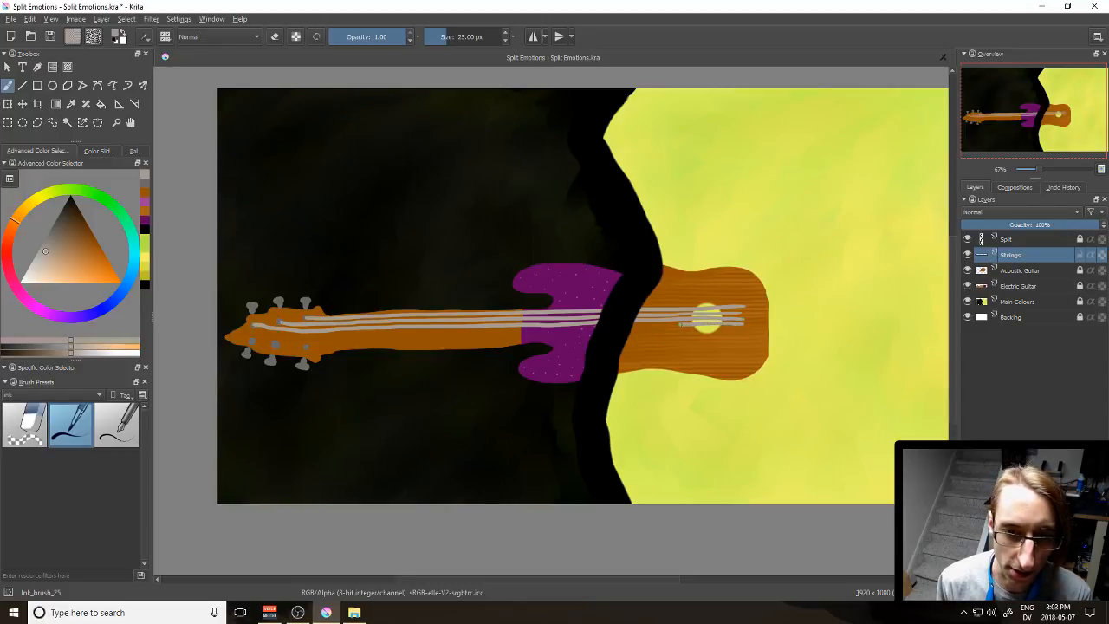
{"action": "left_click_drag", "start_coordinate": [663, 324], "coordinate": [522, 326]}
{"action": "key", "text": "ctrl+z"}
{"action": "left_click_drag", "start_coordinate": [736, 325], "coordinate": [263, 336]}
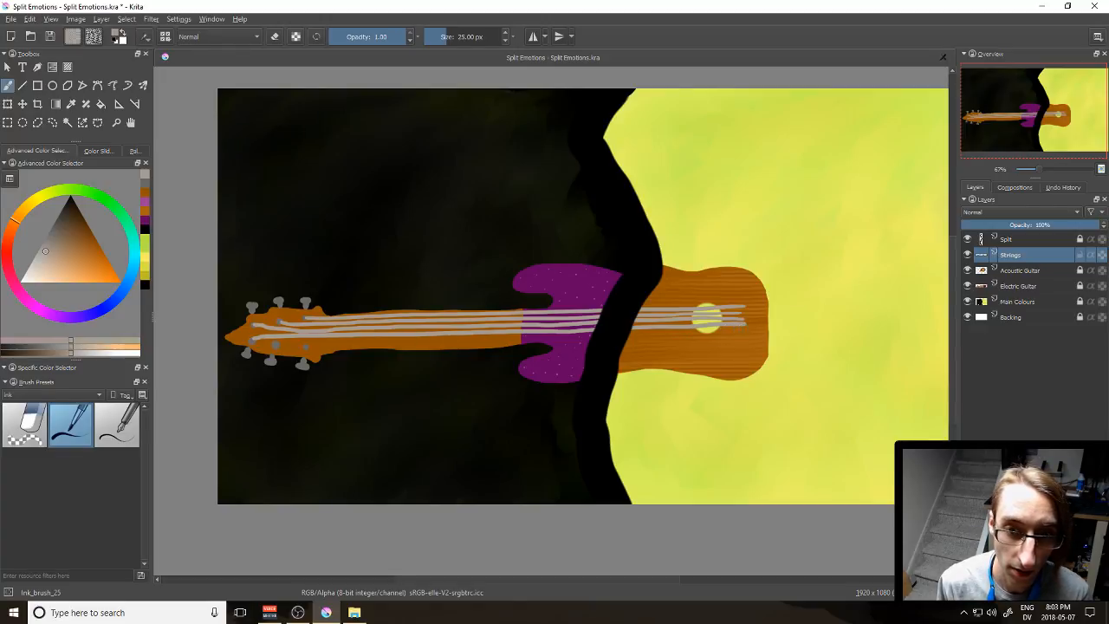
{"action": "left_click_drag", "start_coordinate": [674, 333], "coordinate": [312, 343]}
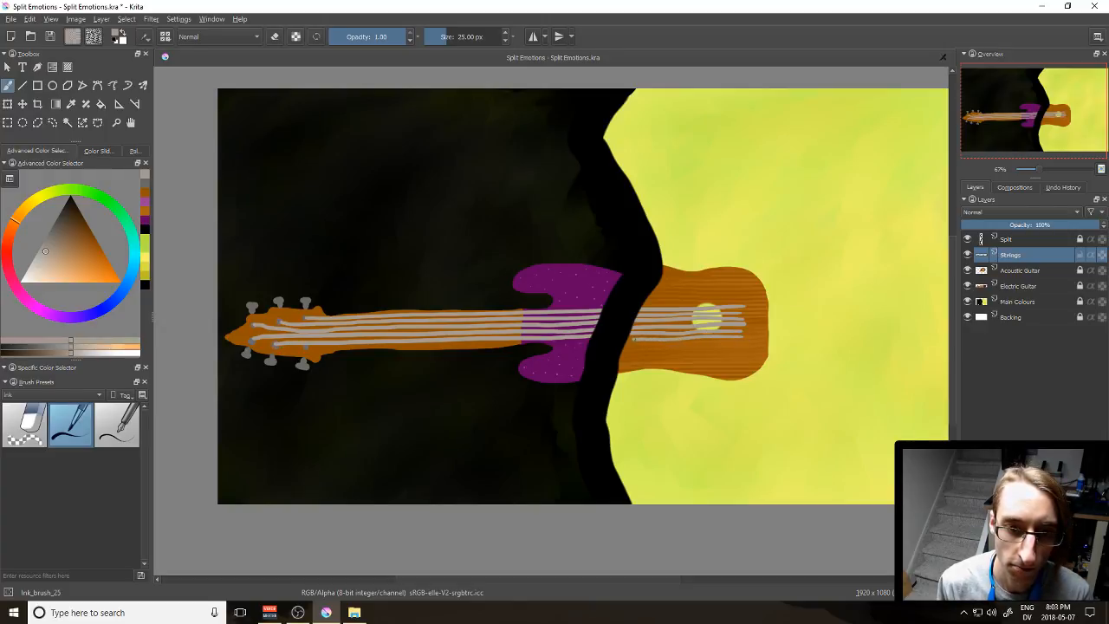
{"action": "left_click_drag", "start_coordinate": [583, 338], "coordinate": [431, 344]}
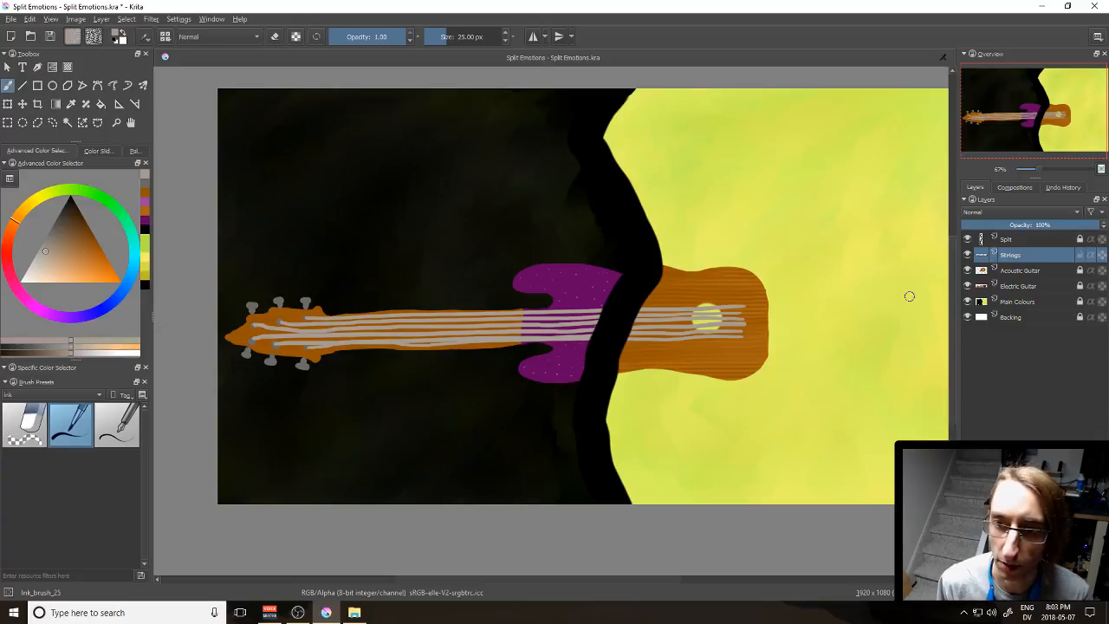
Step: On the unlocked Electric Guitar layer, paint a dark brown nut where the neck meets the headstock, using the Fill_circle preset from the paint tag
{"action": "left_click", "coordinate": [1078, 285]}
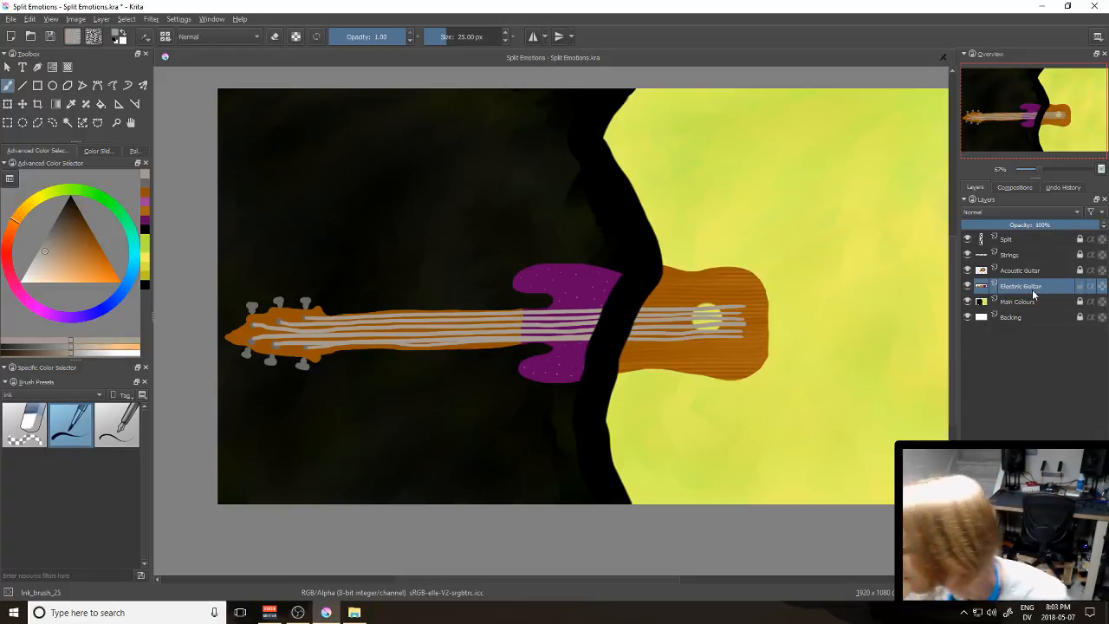
{"action": "mouse_move", "coordinate": [1032, 289]}
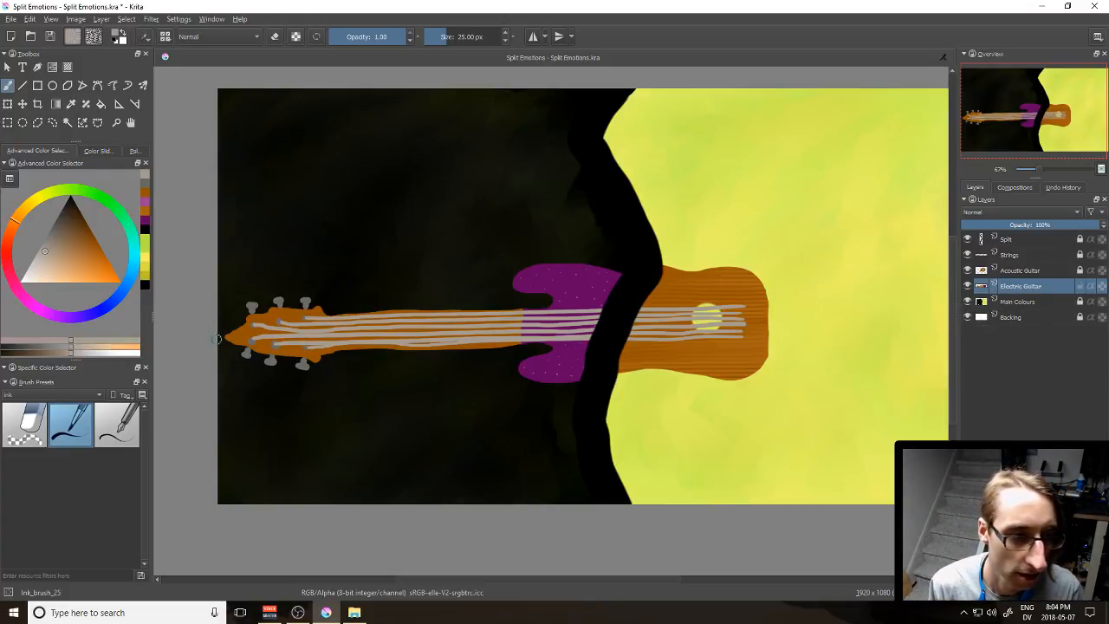
{"action": "left_click_drag", "start_coordinate": [101, 252], "coordinate": [82, 223]}
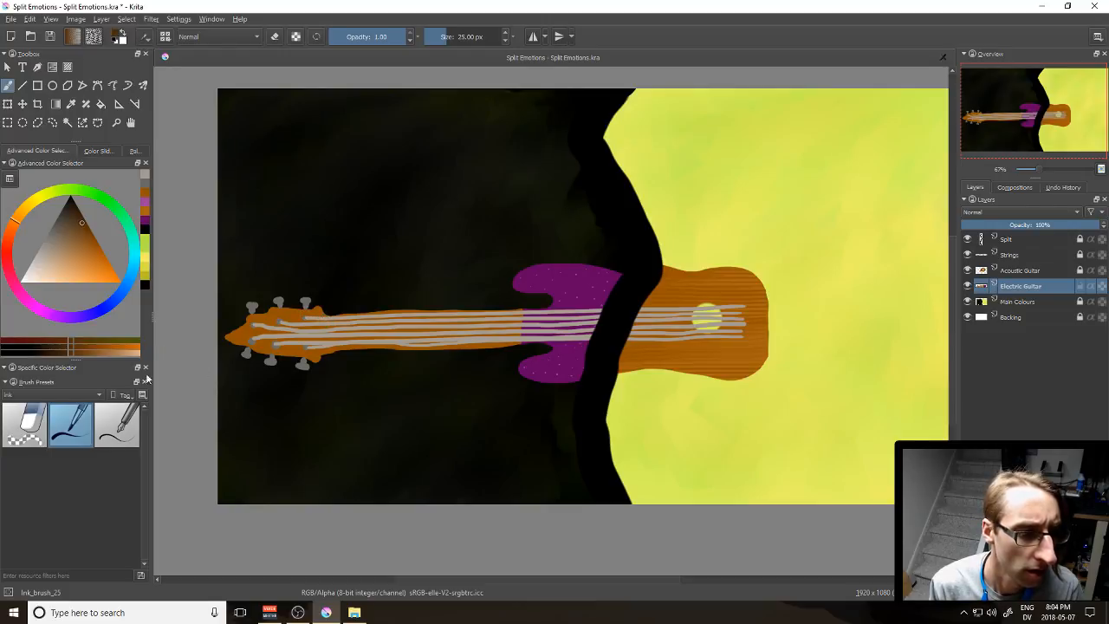
{"action": "left_click", "coordinate": [81, 394]}
{"action": "left_click", "coordinate": [66, 401]}
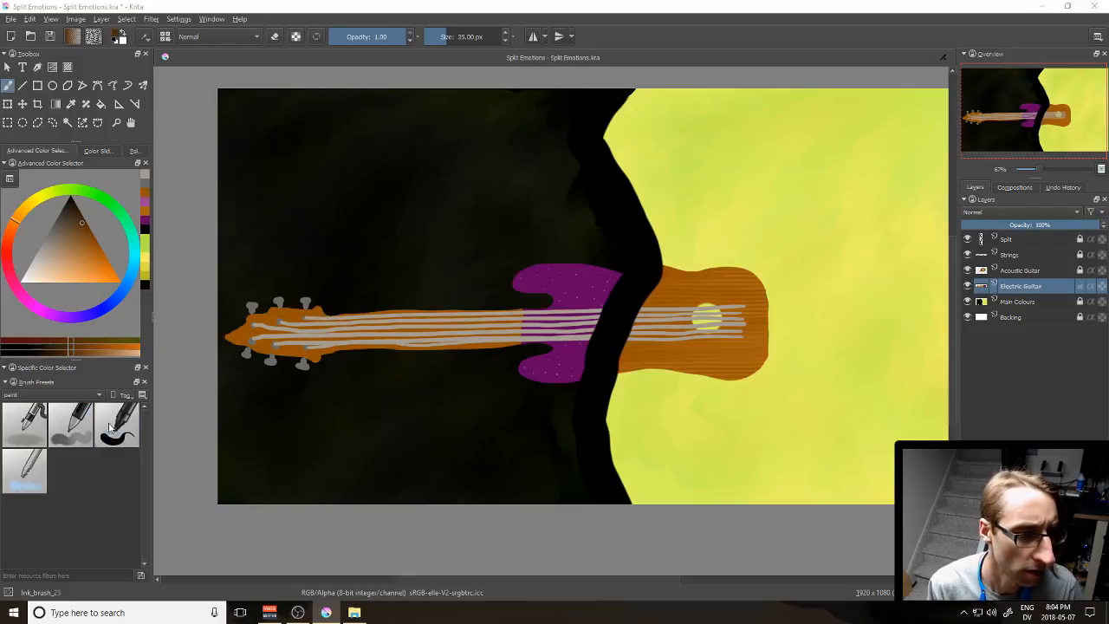
{"action": "left_click", "coordinate": [110, 427]}
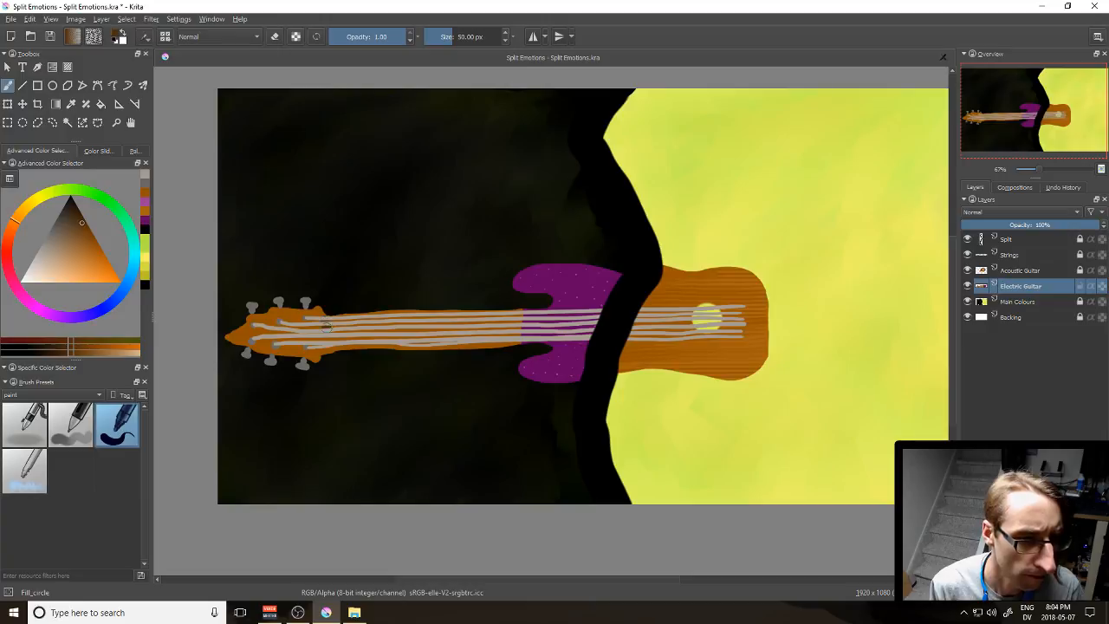
{"action": "key", "text": "ctrl+z"}
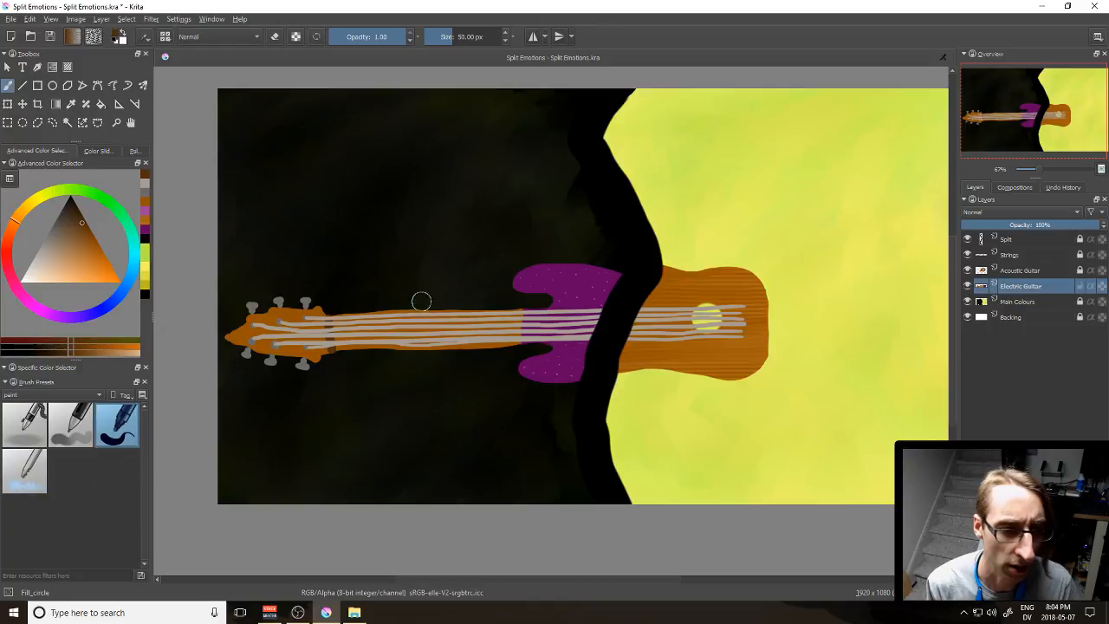
Step: Paint greyish-brown frets across the electric guitar's neck from the nut towards the purple body, undoing the strokes that go wrong
{"action": "left_click", "coordinate": [67, 227]}
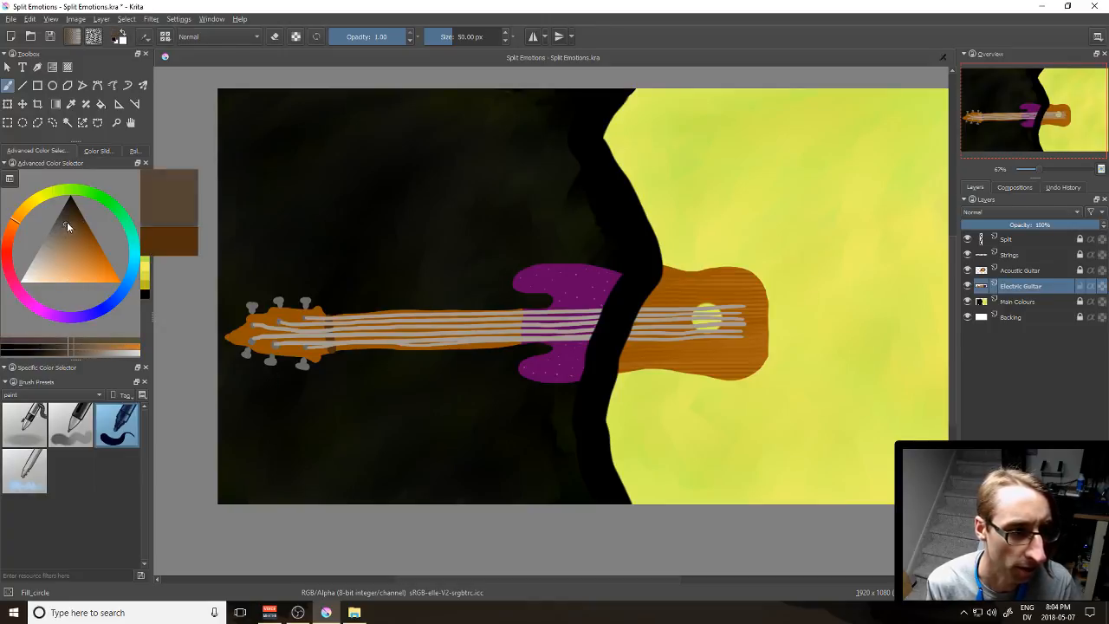
{"action": "left_click", "coordinate": [69, 219]}
{"action": "left_click", "coordinate": [64, 227]}
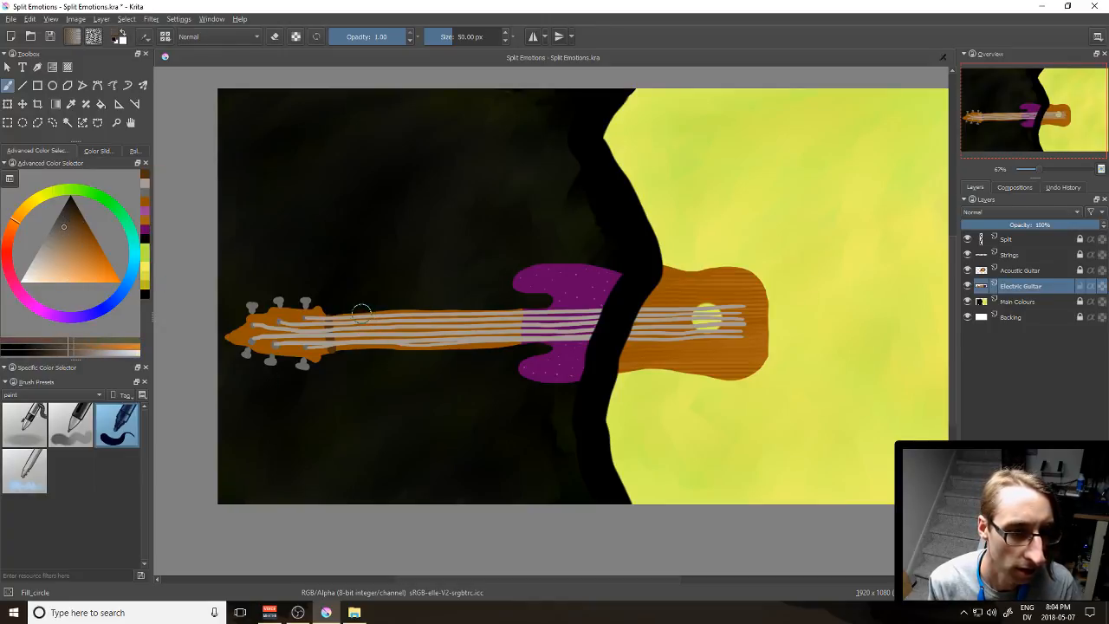
{"action": "key", "text": "ctrl+z"}
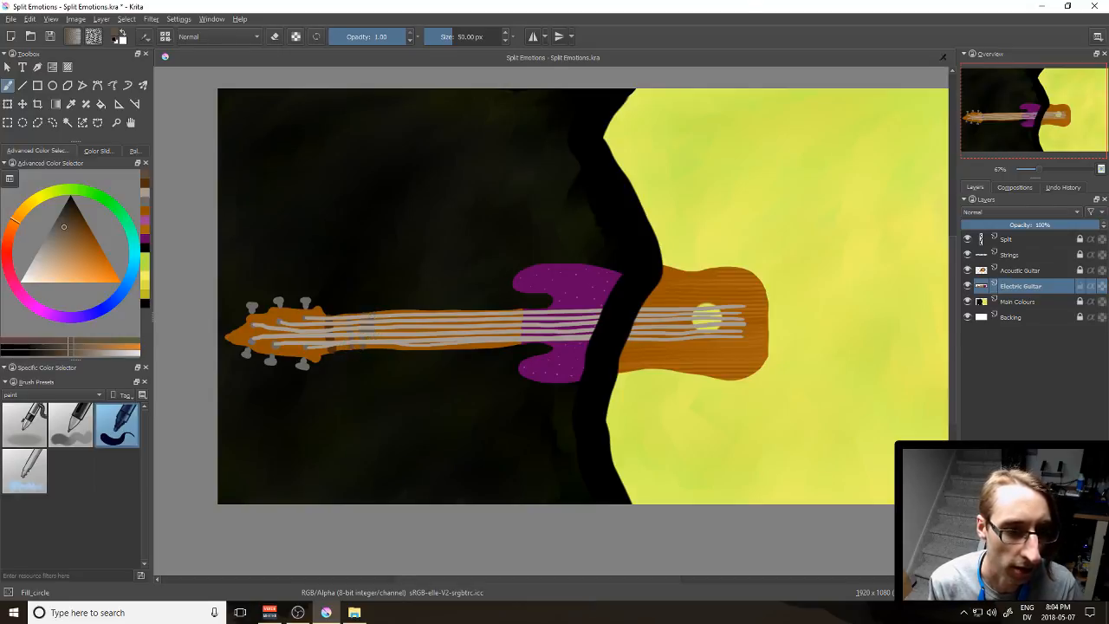
{"action": "key", "text": "ctrl+z"}
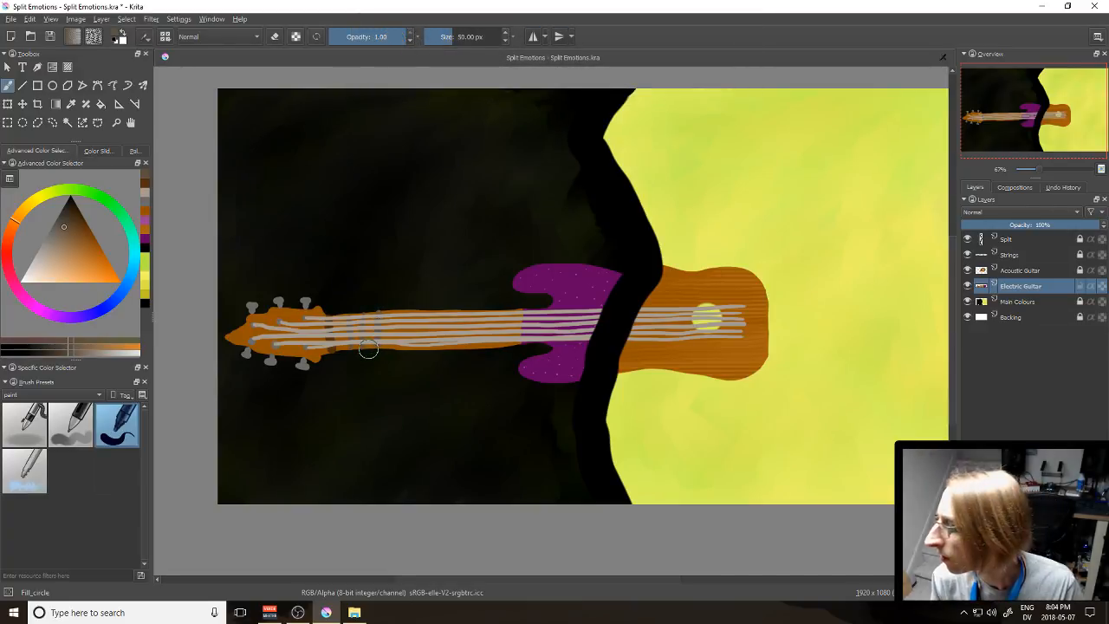
{"action": "key", "text": "ctrl+z"}
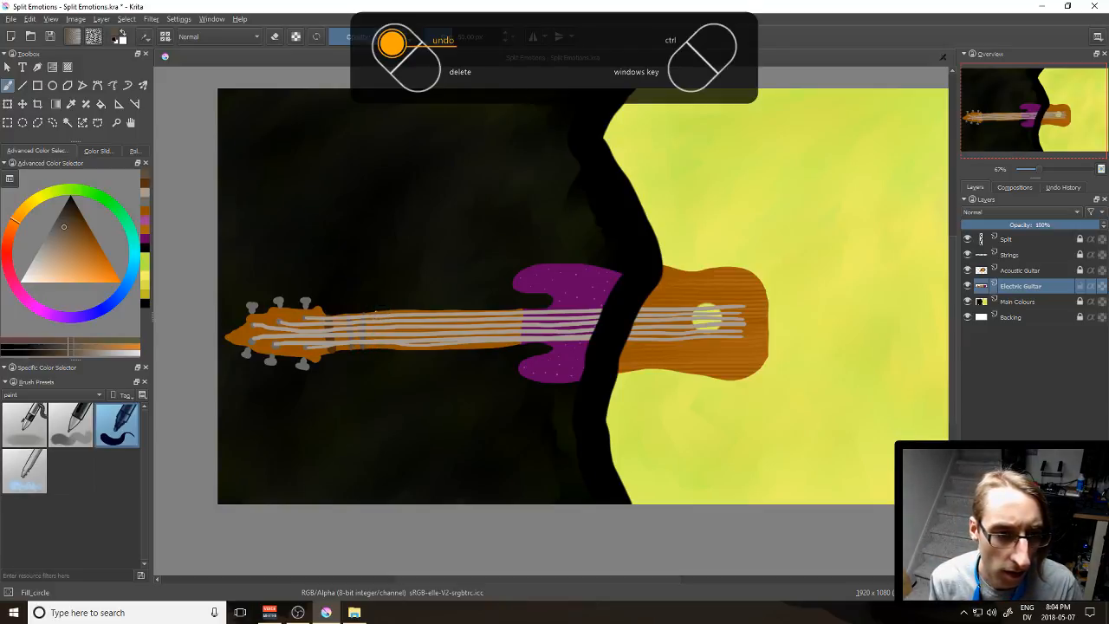
{"action": "left_click_drag", "start_coordinate": [376, 342], "coordinate": [375, 346]}
{"action": "key", "text": "ctrl+z"}
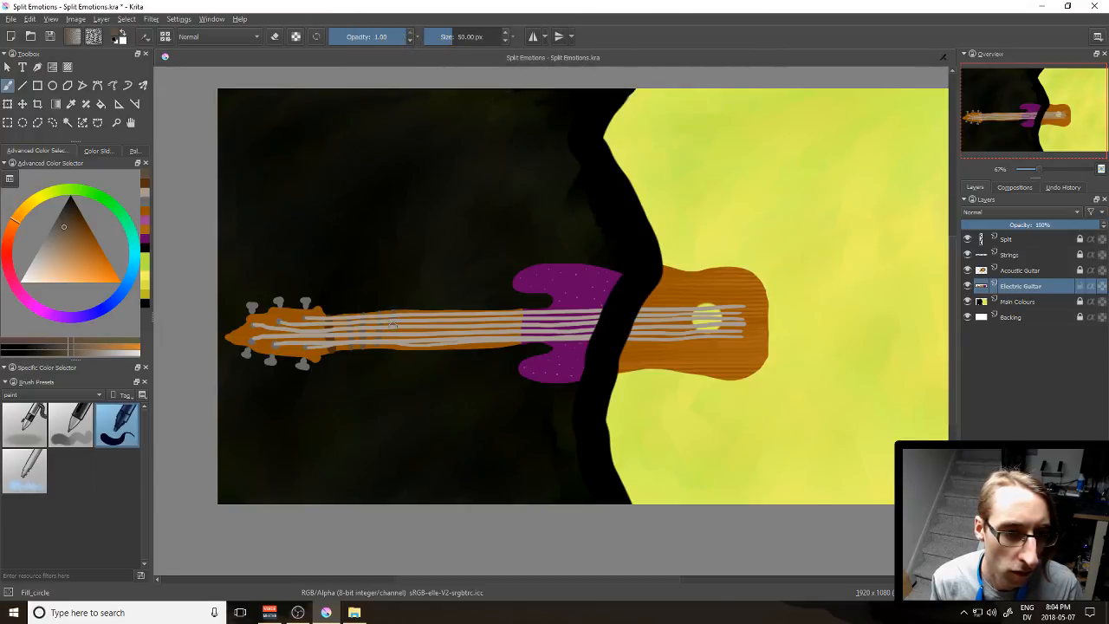
{"action": "key", "text": "ctrl+z"}
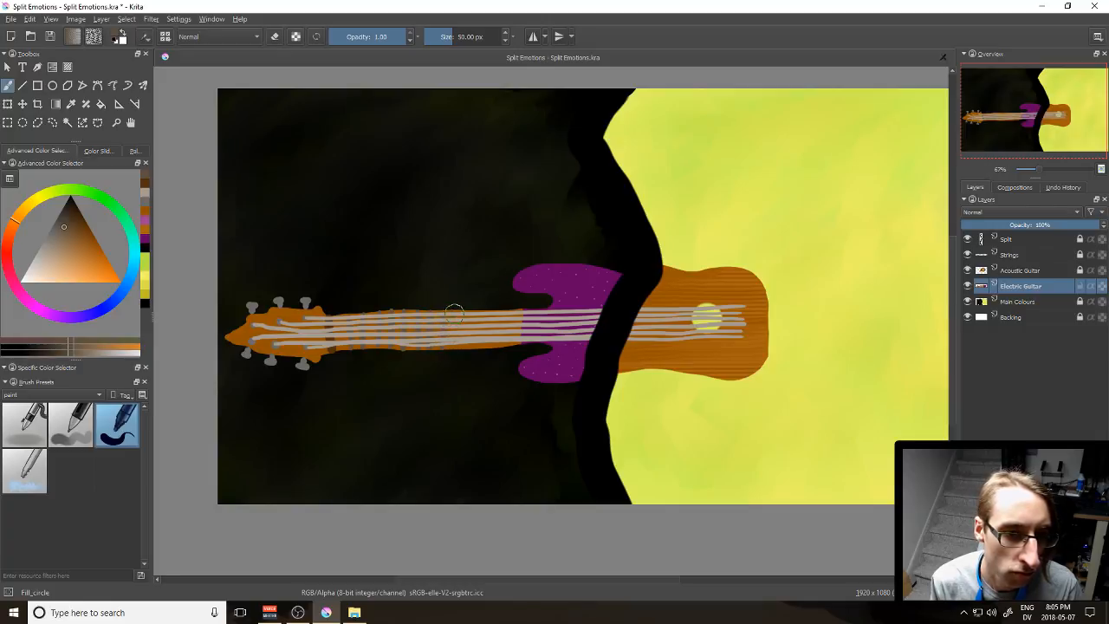
{"action": "mouse_move", "coordinate": [453, 345]}
{"action": "left_mouse_down"}
{"action": "mouse_move", "coordinate": [468, 311]}
{"action": "mouse_move", "coordinate": [463, 339]}
{"action": "left_mouse_up"}
{"action": "key", "text": "ctrl+z"}
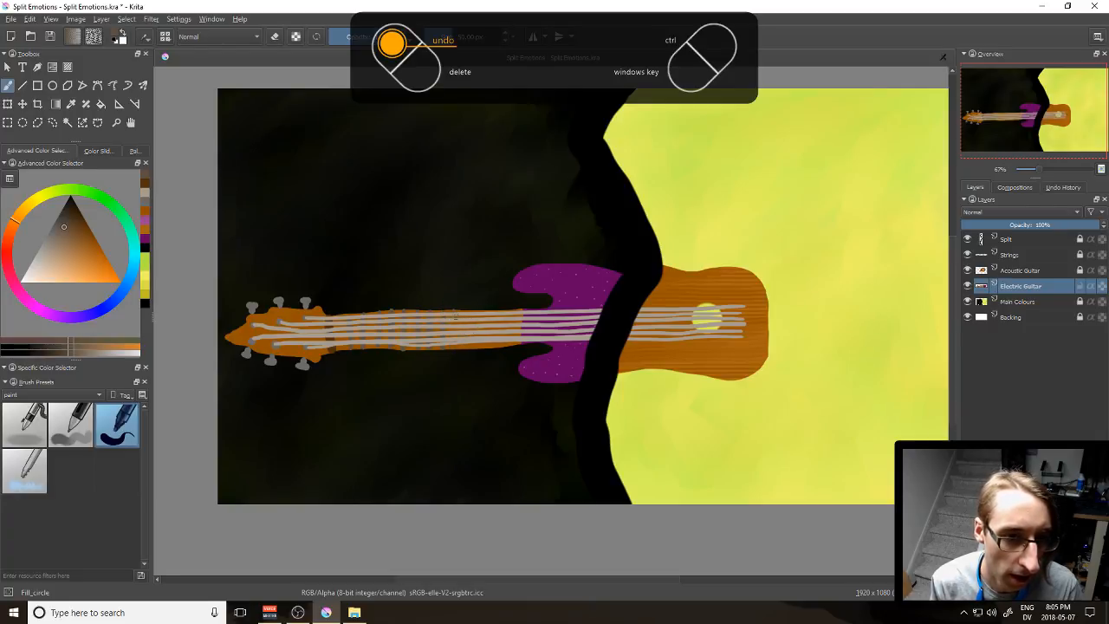
{"action": "left_click_drag", "start_coordinate": [468, 310], "coordinate": [466, 332]}
{"action": "key", "text": "ctrl+z"}
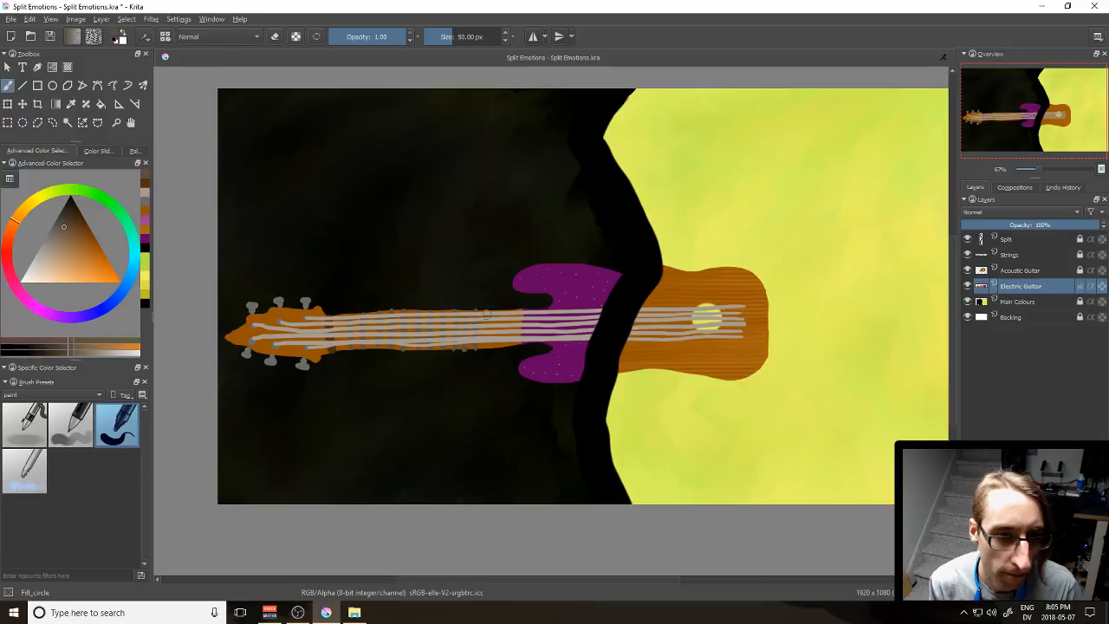
{"action": "key", "text": "ctrl+z"}
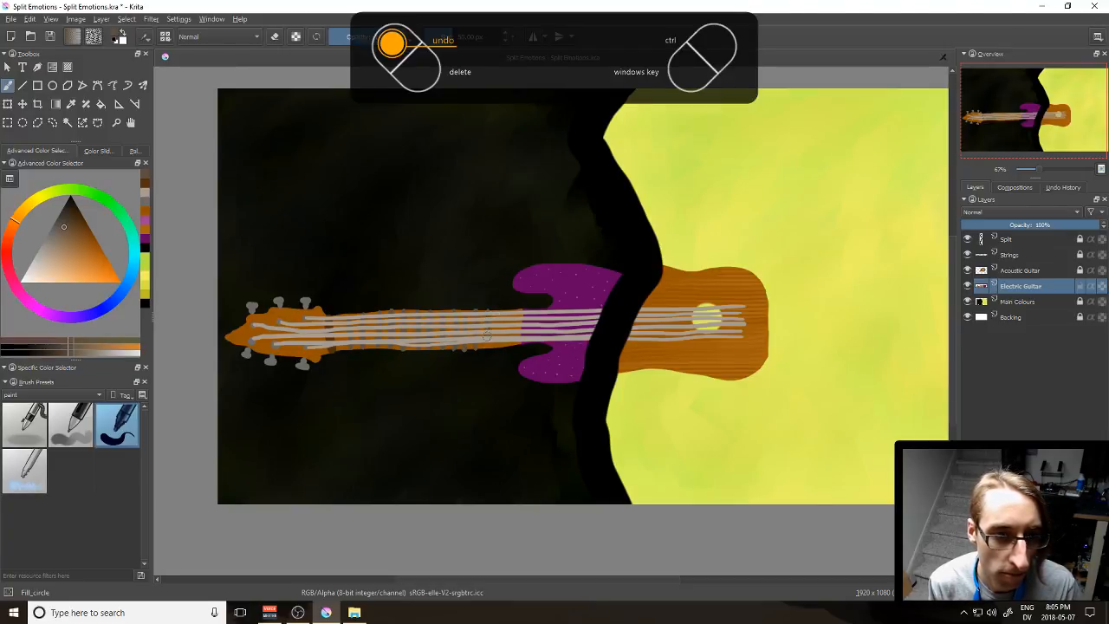
{"action": "key", "text": "ctrl+z"}
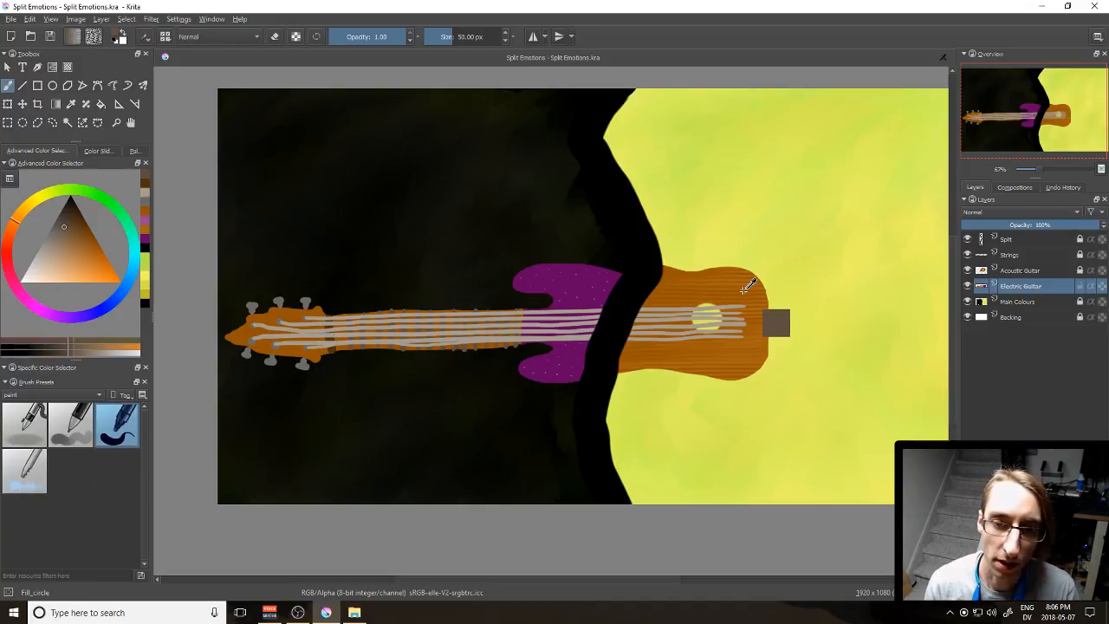
Step: Paint a vertical greyish-brown bridge on the Strings layer over the string ends on the acoustic guitar's body
{"action": "left_click_drag", "start_coordinate": [1036, 170], "coordinate": [1026, 171]}
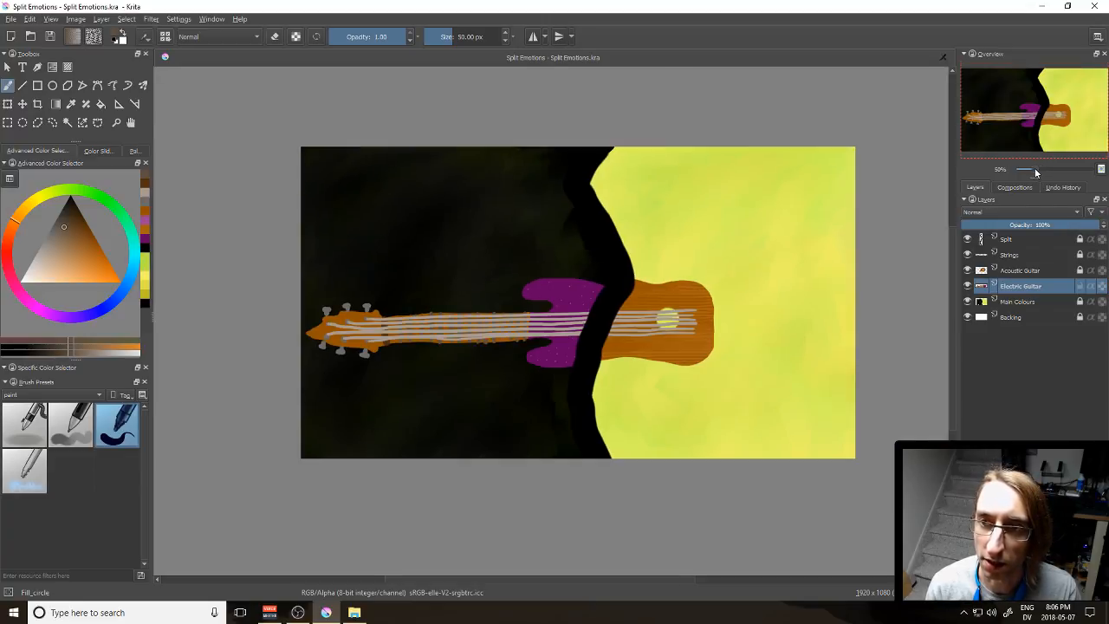
{"action": "left_click_drag", "start_coordinate": [843, 212], "coordinate": [782, 217]}
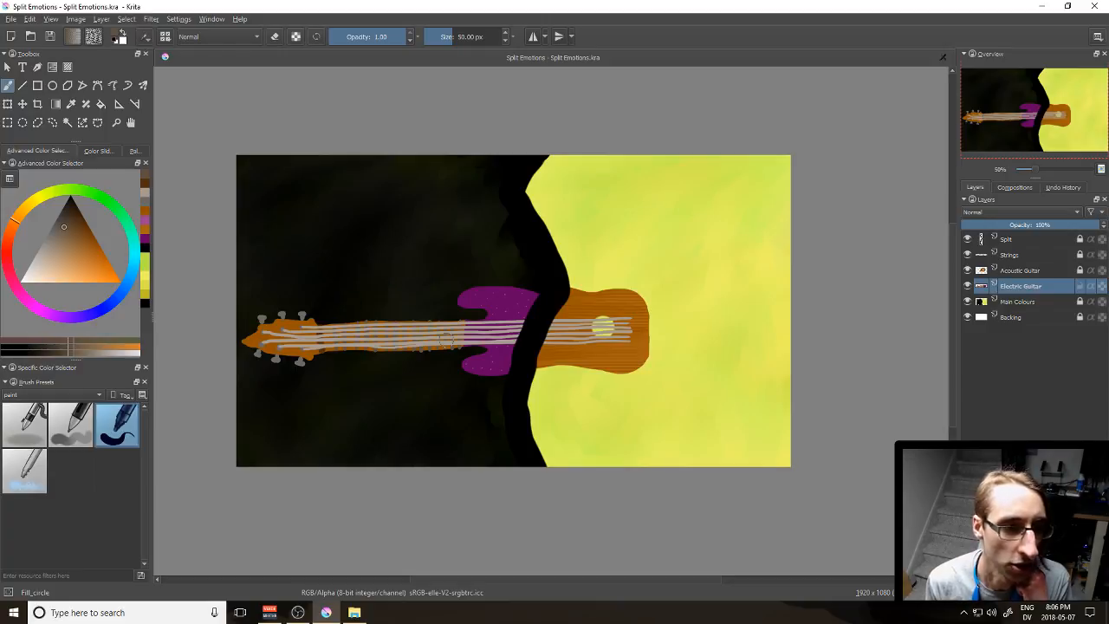
{"action": "left_click", "coordinate": [1042, 254]}
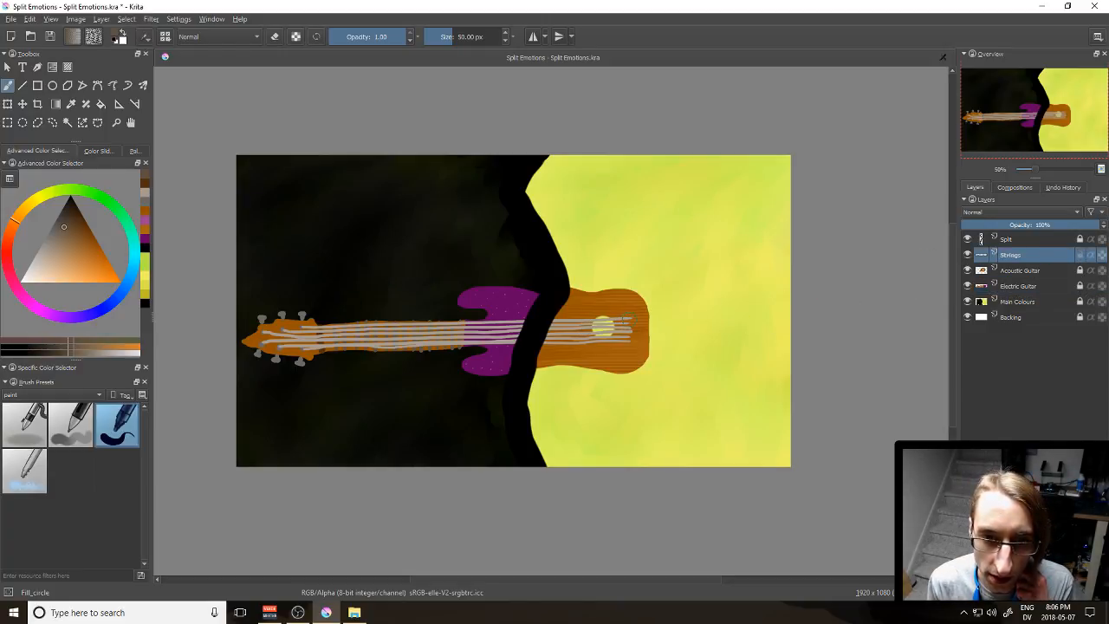
{"action": "left_click_drag", "start_coordinate": [631, 319], "coordinate": [632, 345]}
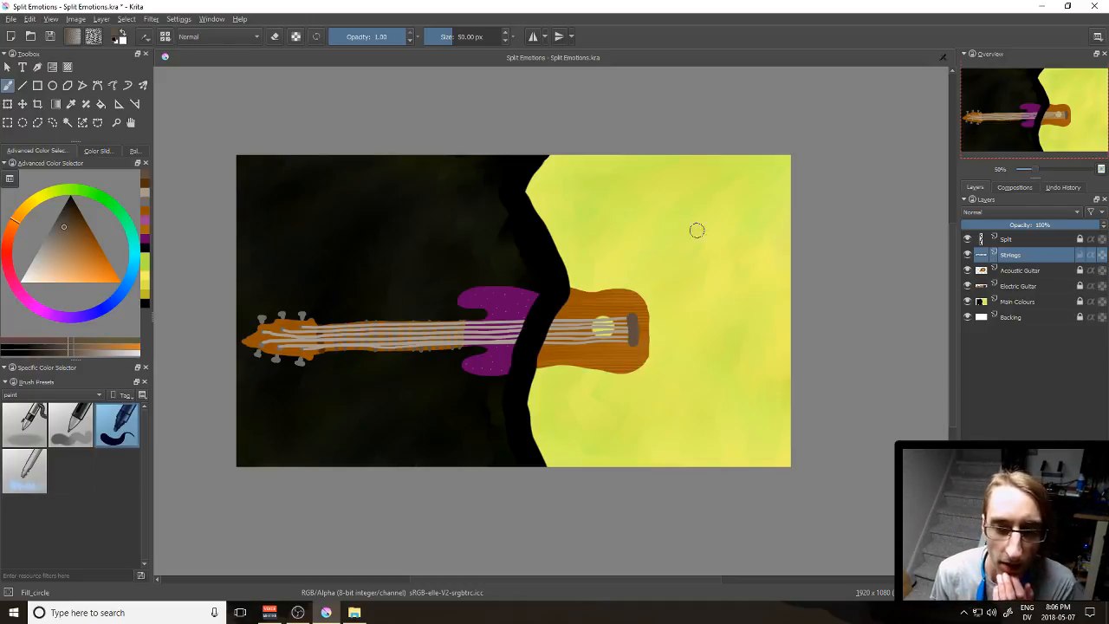
Step: Add a layer named Acoustic Guitar Back and place it directly below the Acoustic Guitar layer
{"action": "left_click", "coordinate": [1075, 271]}
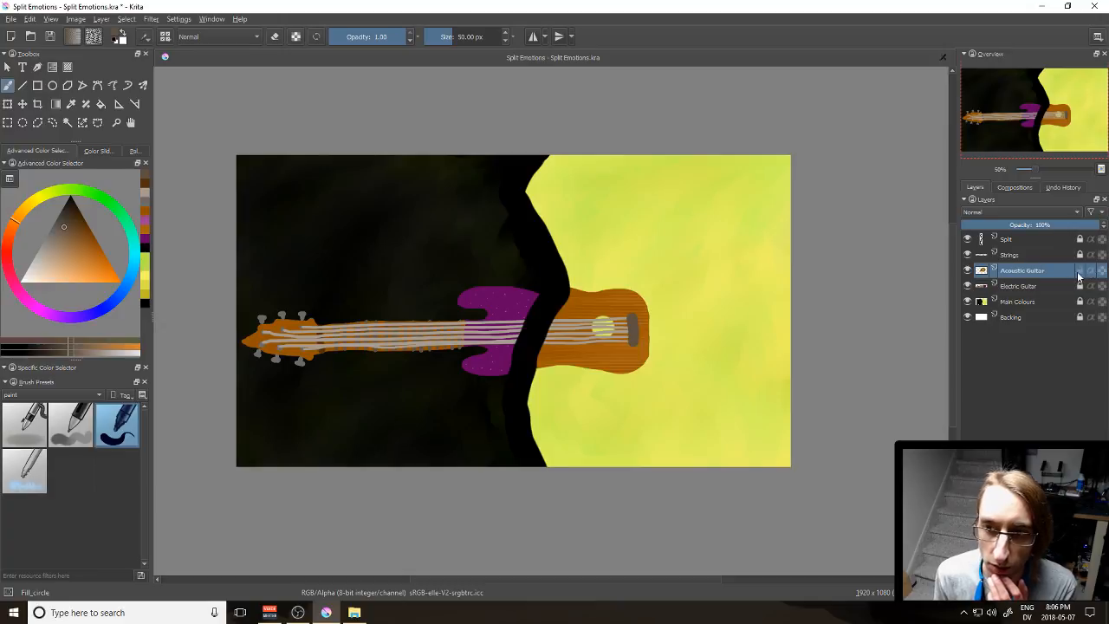
{"action": "key", "text": "Insert"}
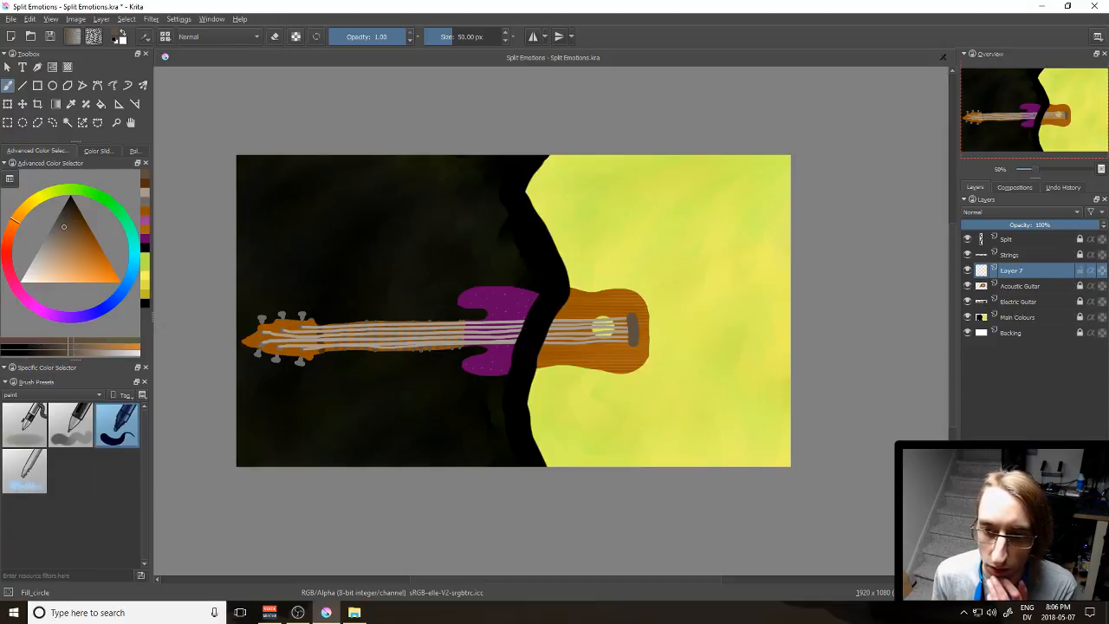
{"action": "left_click_drag", "start_coordinate": [1033, 275], "coordinate": [1032, 296]}
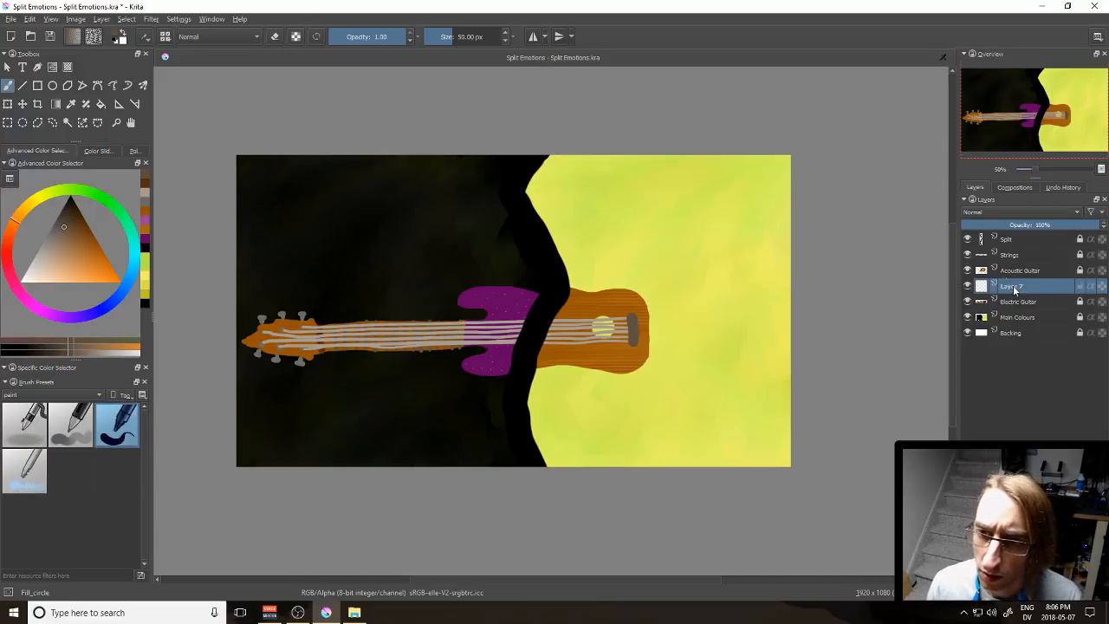
{"action": "double_click", "coordinate": [1014, 284]}
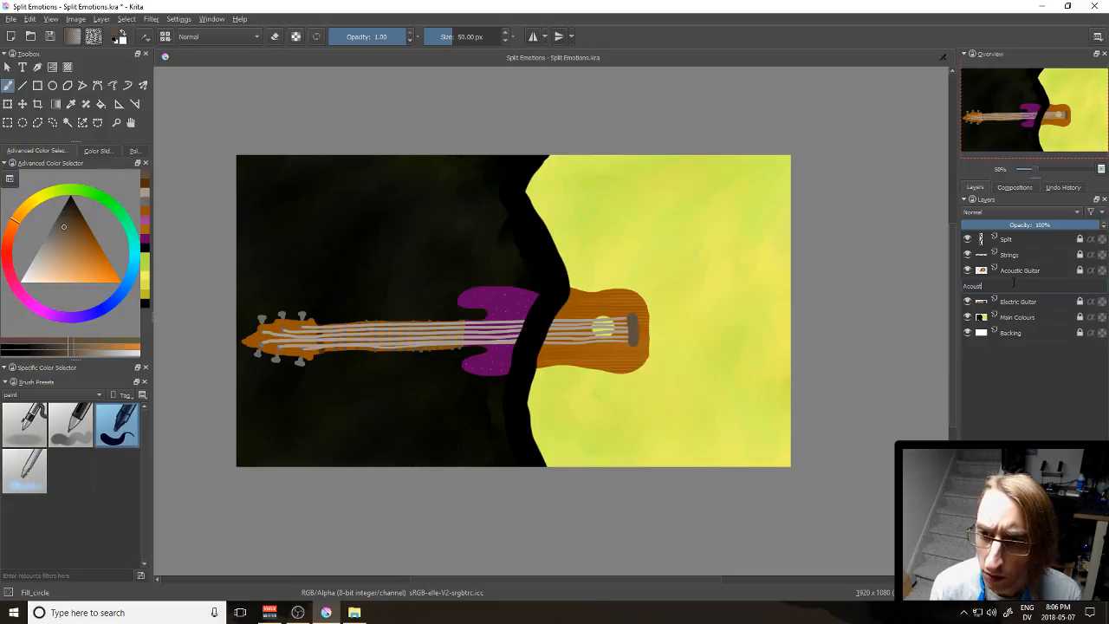
{"action": "type", "text": "Back"}
{"action": "key", "text": "Return"}
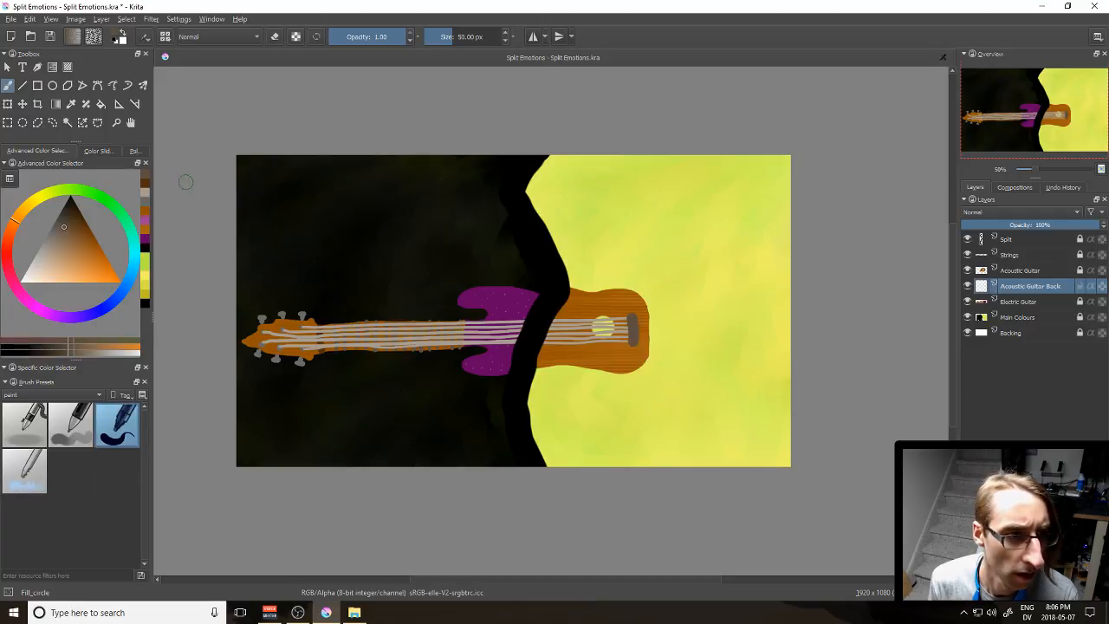
Step: Fill the acoustic guitar's sound hole with the recently used orange-brown on the Acoustic Guitar Back layer
{"action": "left_click", "coordinate": [146, 214]}
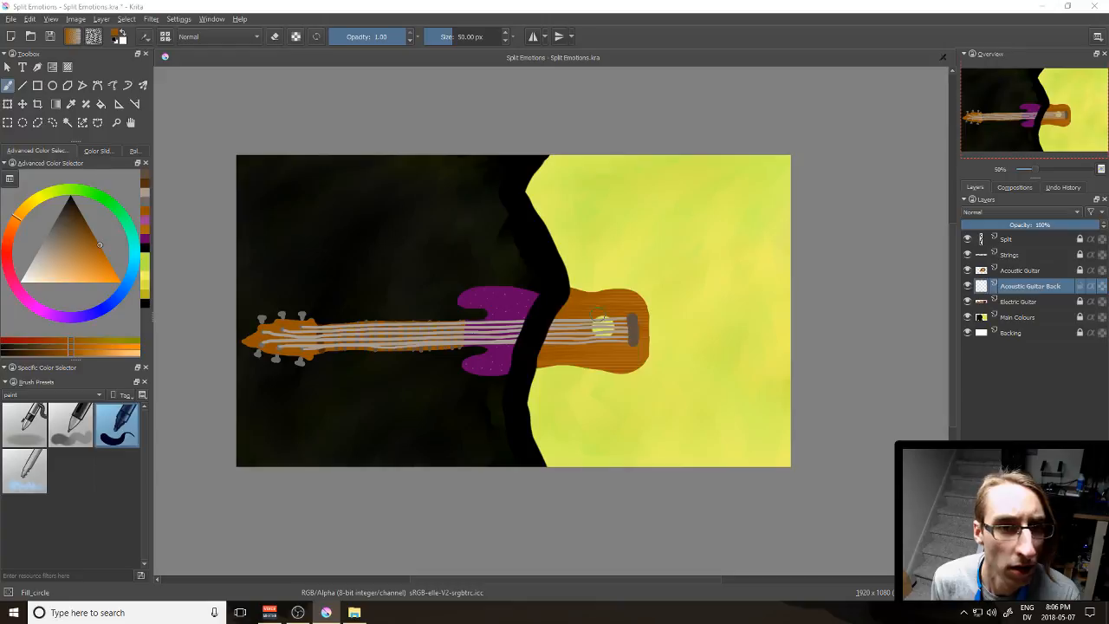
{"action": "left_click", "coordinate": [604, 327]}
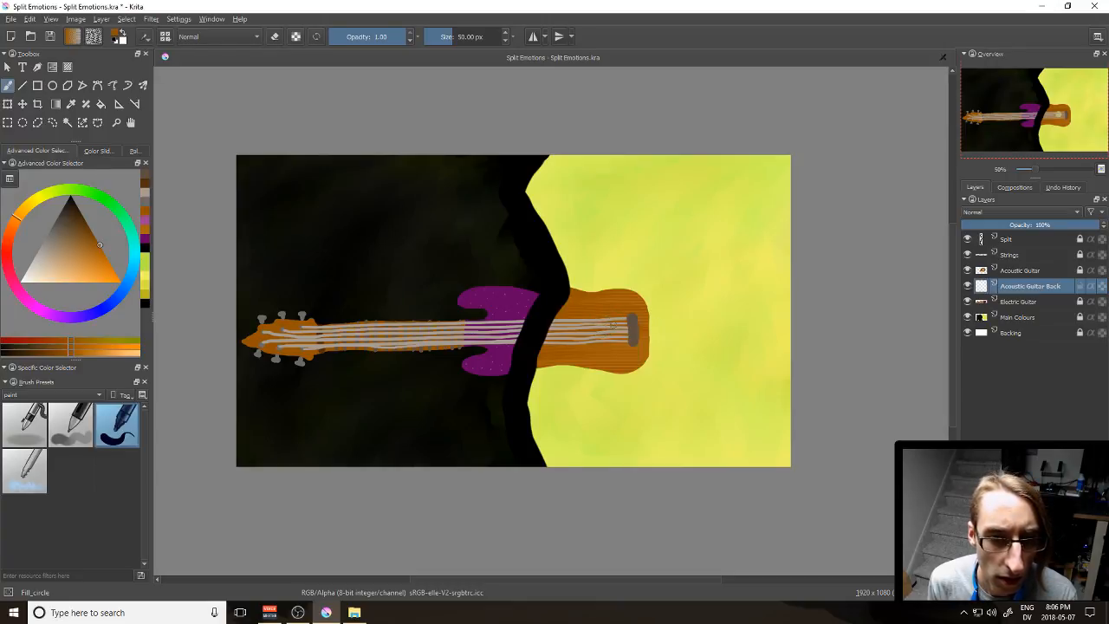
Step: Undo the orange-brown sound hole paint and fill the hole with dark brown on the Acoustic Guitar Back layer
{"action": "left_click", "coordinate": [604, 328]}
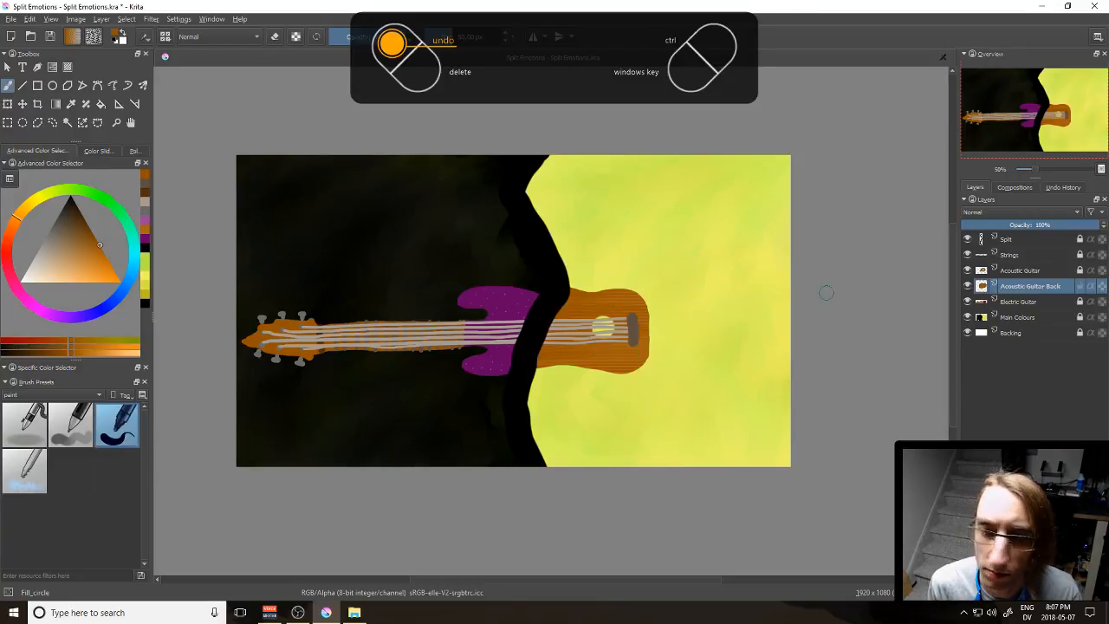
{"action": "key", "text": "ctrl+s"}
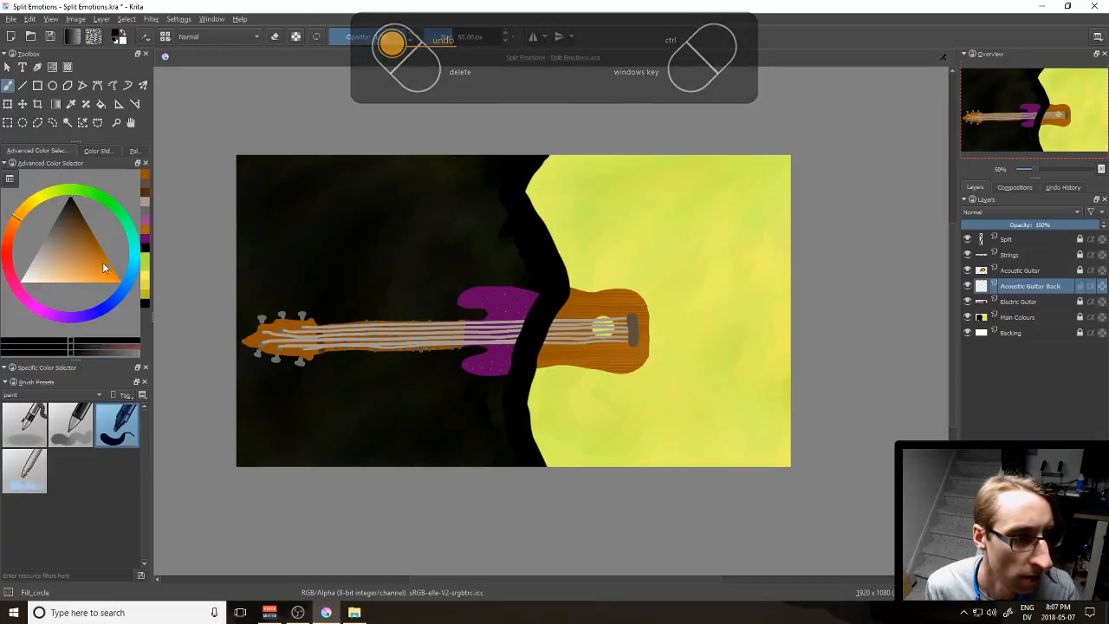
{"action": "left_click", "coordinate": [84, 222]}
{"action": "mouse_move", "coordinate": [598, 338]}
{"action": "left_mouse_down"}
{"action": "mouse_move", "coordinate": [600, 320]}
{"action": "mouse_move", "coordinate": [608, 325]}
{"action": "left_mouse_up"}
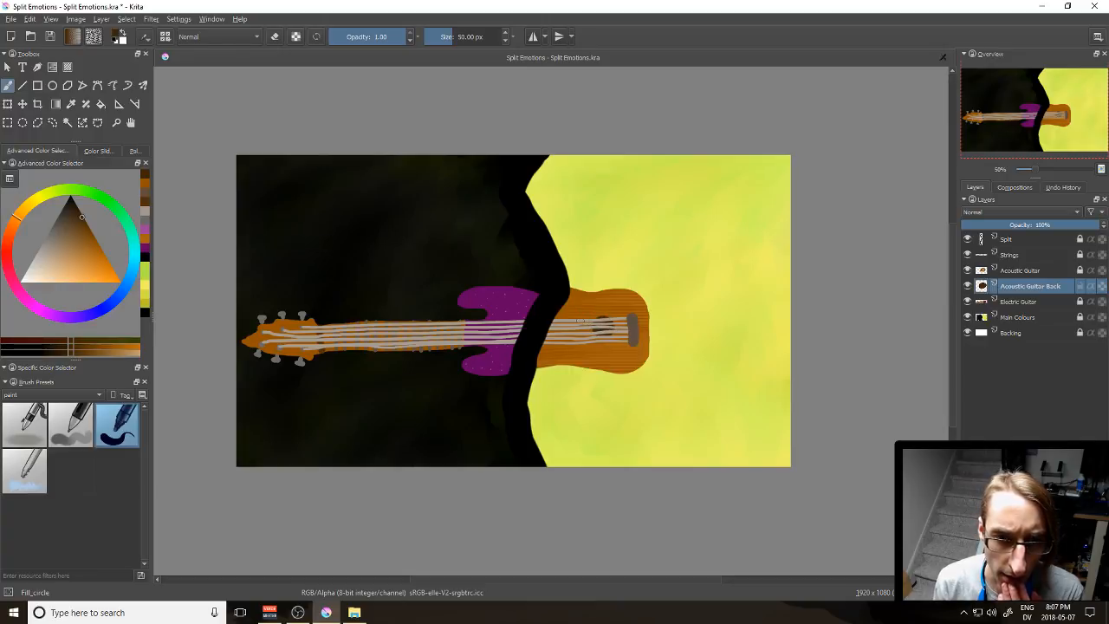
Step: Enlarge the acoustic guitar's round sound hole by erasing on the Acoustic Guitar layer with a 145.79 px brush, undoing the dab that goes wrong
{"action": "left_click", "coordinate": [1063, 272]}
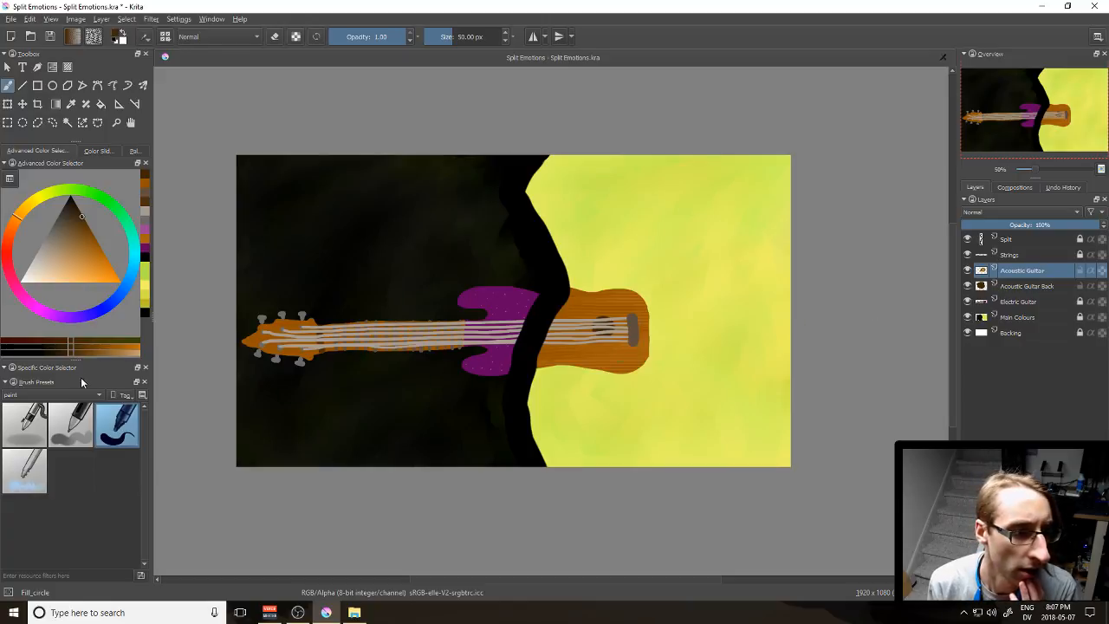
{"action": "left_click", "coordinate": [279, 36]}
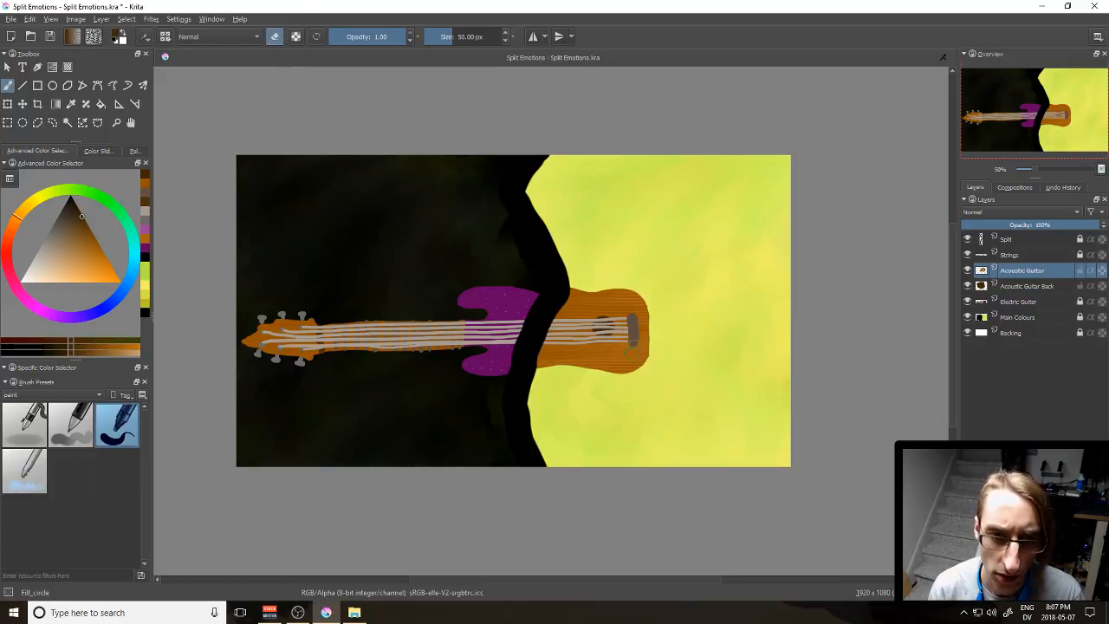
{"action": "left_click", "coordinate": [117, 122]}
{"action": "left_click_drag", "start_coordinate": [580, 300], "coordinate": [625, 359]}
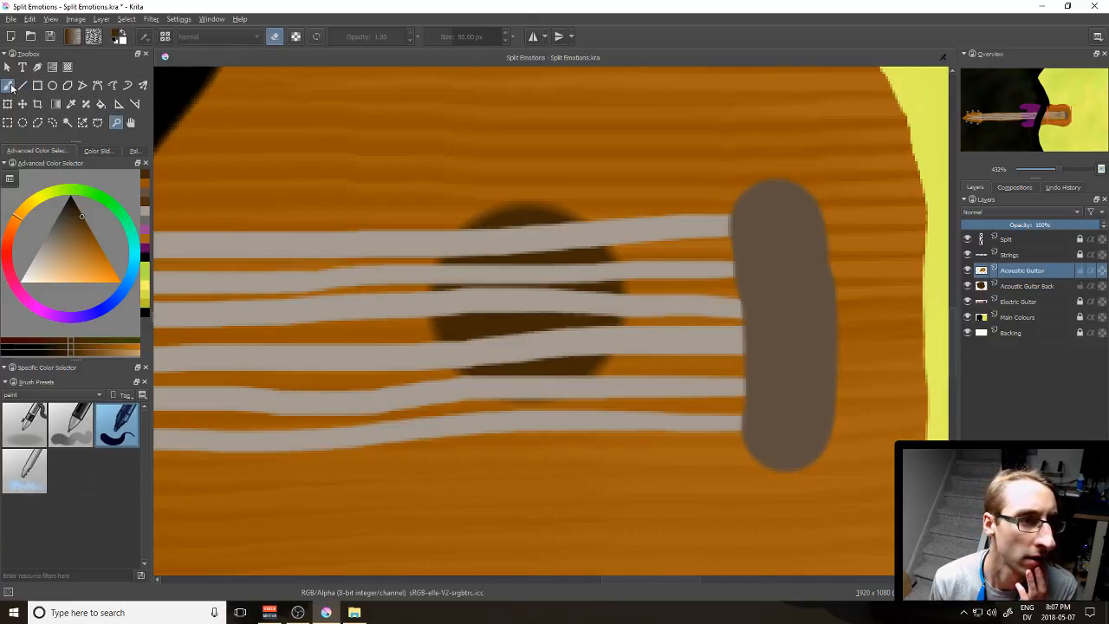
{"action": "left_click", "coordinate": [8, 85]}
{"action": "left_click", "coordinate": [457, 39]}
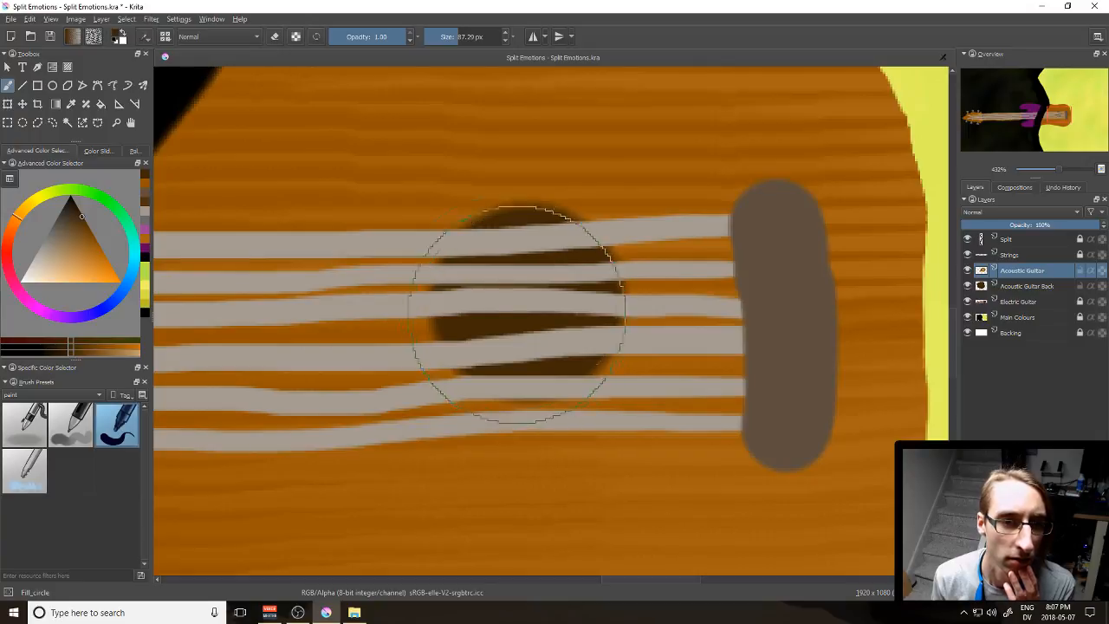
{"action": "left_click", "coordinate": [459, 39]}
{"action": "left_click", "coordinate": [465, 39]}
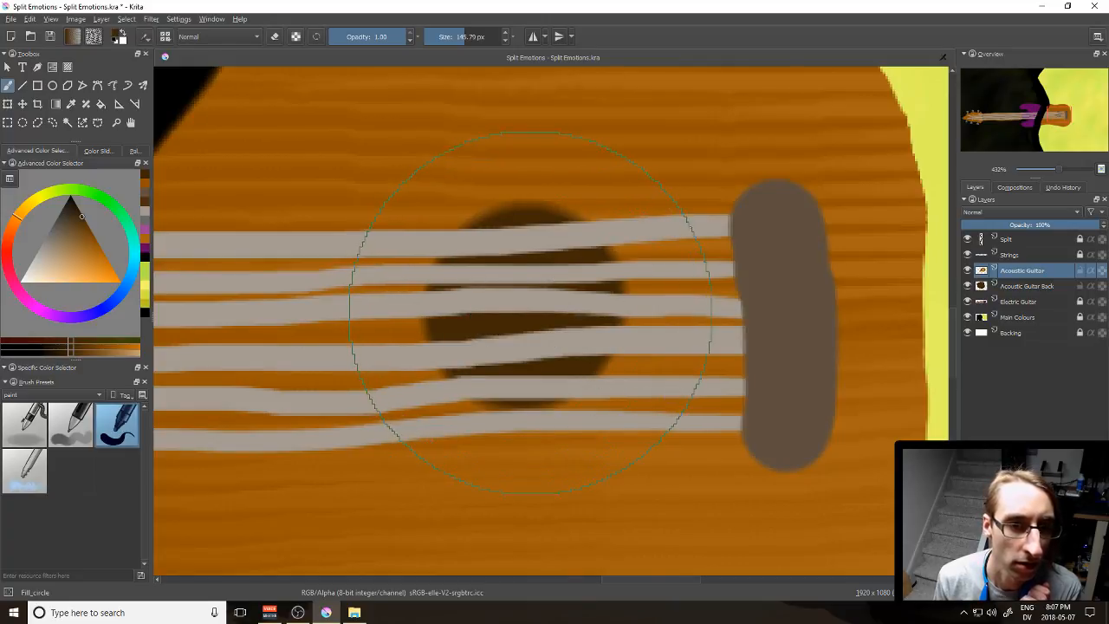
{"action": "left_click", "coordinate": [531, 315]}
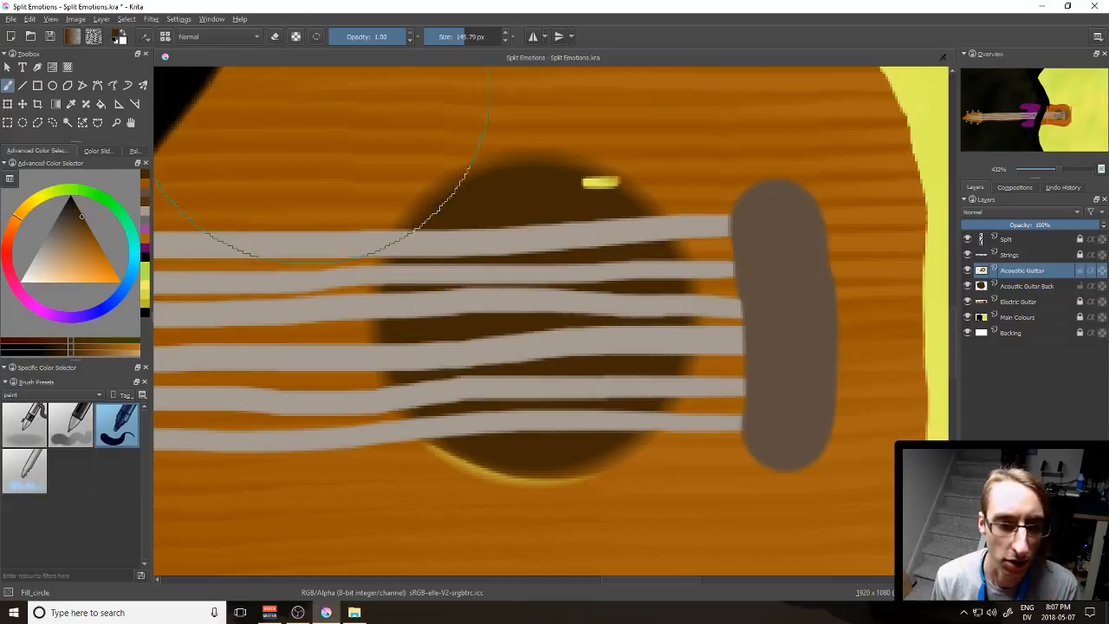
{"action": "key", "text": "ctrl+z"}
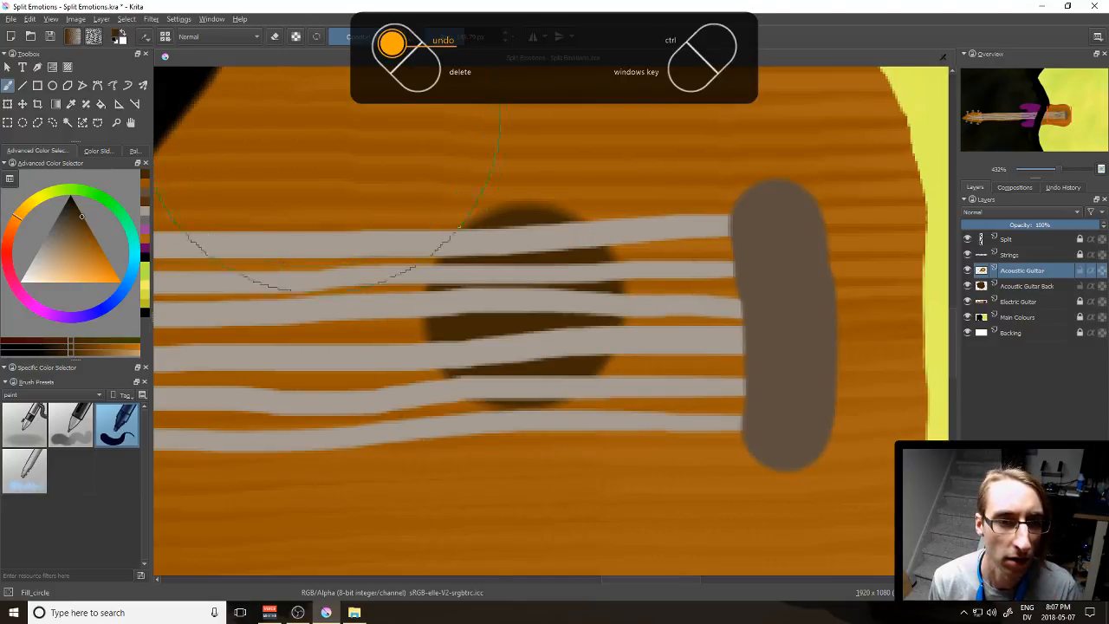
{"action": "left_click", "coordinate": [274, 37]}
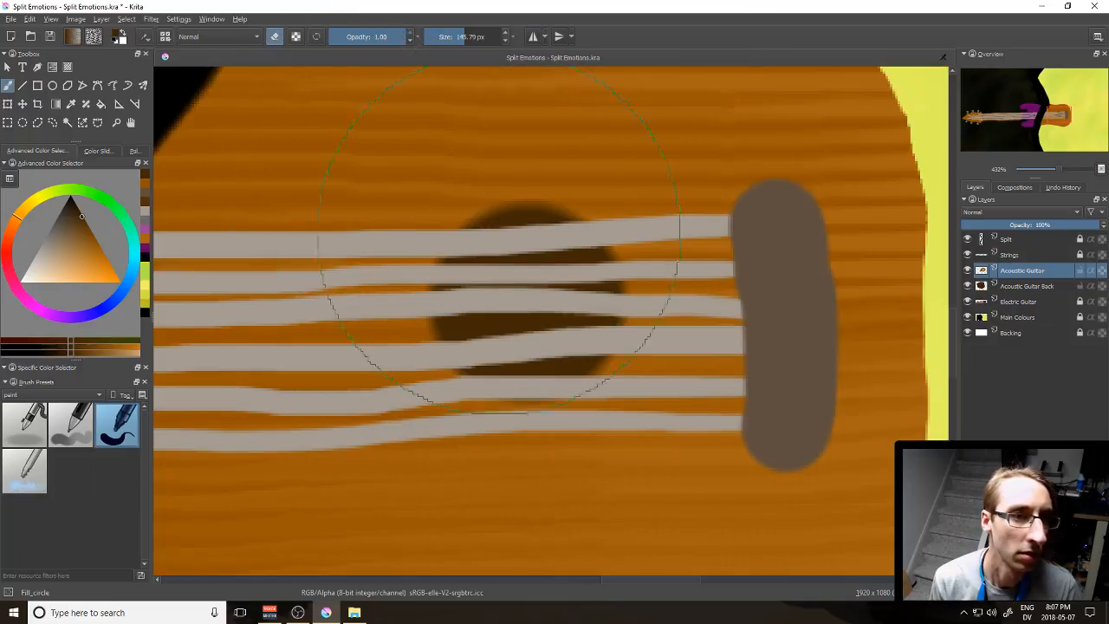
{"action": "left_click", "coordinate": [523, 307]}
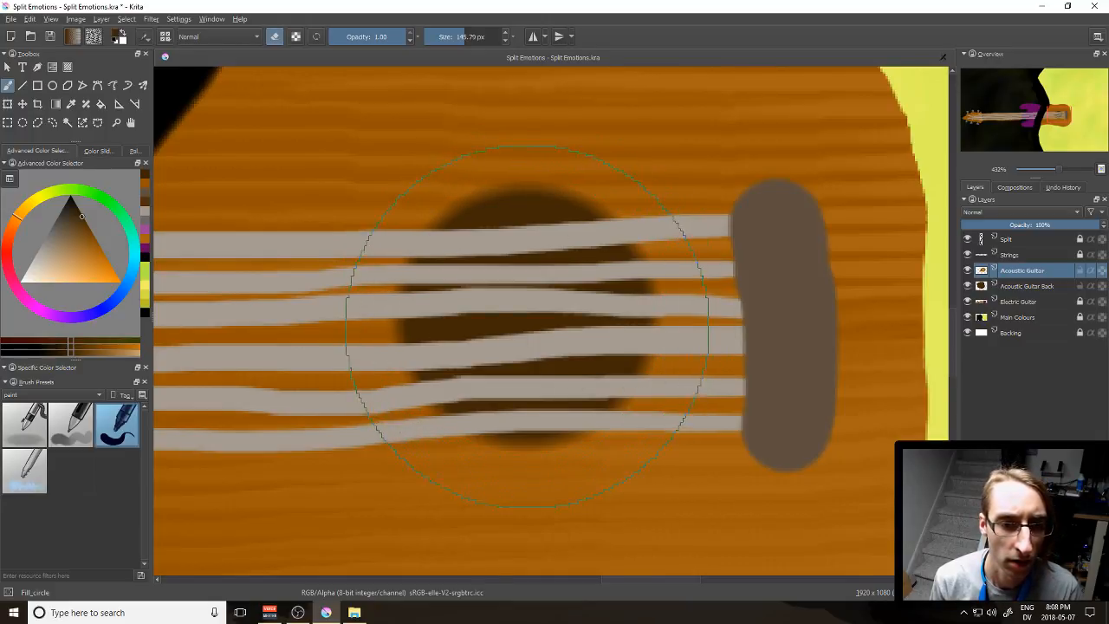
{"action": "mouse_move", "coordinate": [534, 249]}
{"action": "left_mouse_down"}
{"action": "mouse_move", "coordinate": [574, 222]}
{"action": "mouse_move", "coordinate": [668, 211]}
{"action": "left_mouse_up"}
{"action": "key", "text": "ctrl+z"}
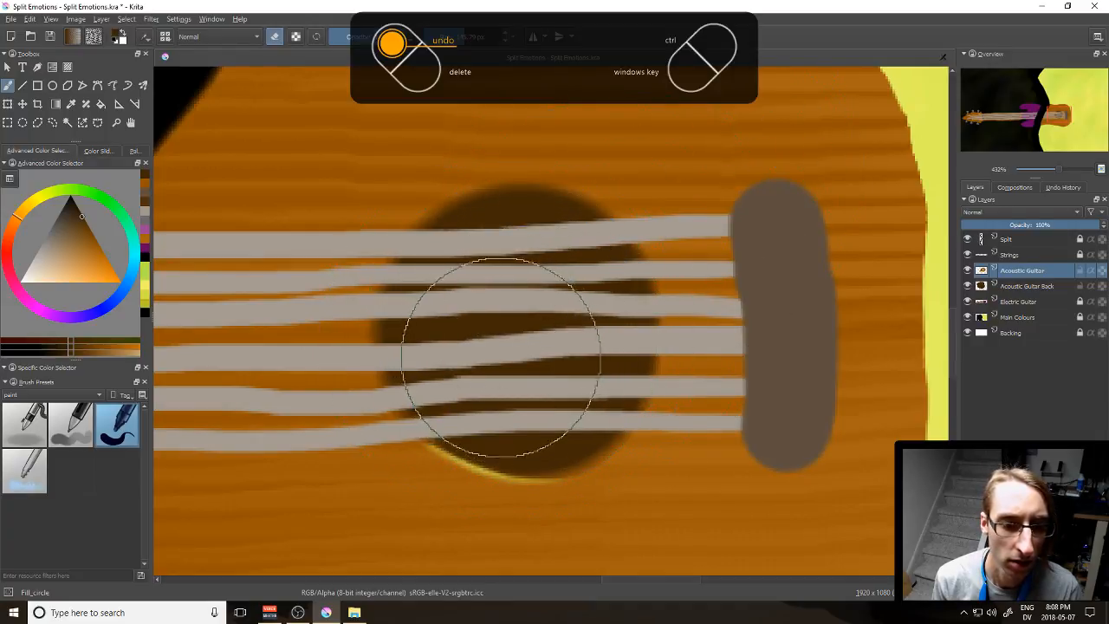
{"action": "mouse_move", "coordinate": [465, 372]}
{"action": "left_mouse_down"}
{"action": "mouse_move", "coordinate": [448, 334]}
{"action": "mouse_move", "coordinate": [459, 299]}
{"action": "mouse_move", "coordinate": [506, 278]}
{"action": "mouse_move", "coordinate": [565, 297]}
{"action": "mouse_move", "coordinate": [582, 356]}
{"action": "mouse_move", "coordinate": [537, 392]}
{"action": "mouse_move", "coordinate": [476, 403]}
{"action": "mouse_move", "coordinate": [444, 369]}
{"action": "mouse_move", "coordinate": [446, 322]}
{"action": "left_mouse_up"}
{"action": "key", "text": "ctrl+z"}
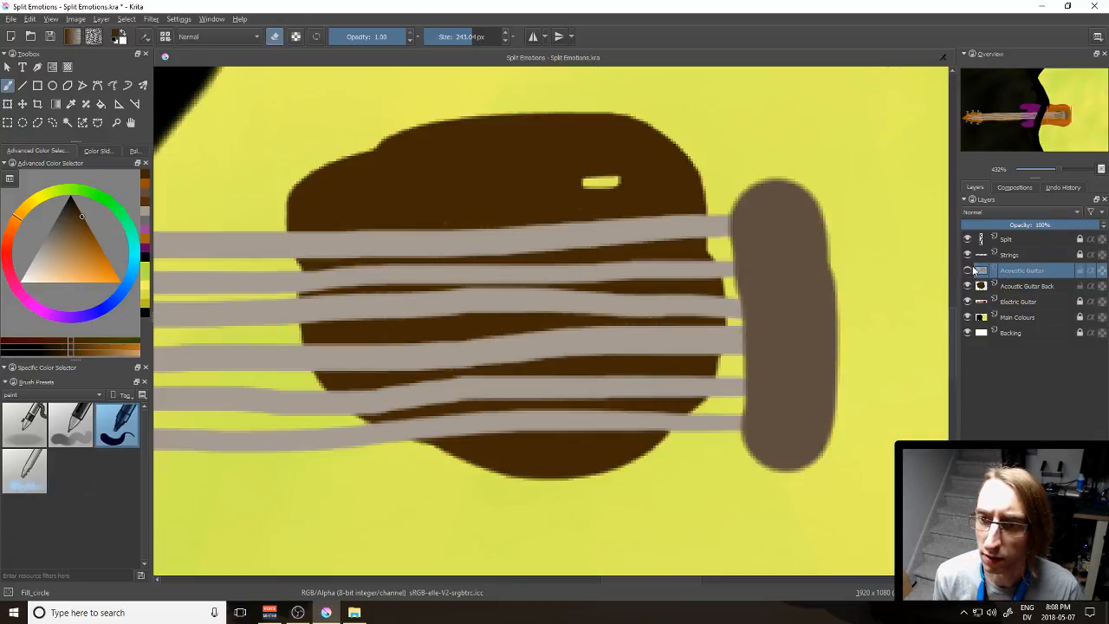
Step: Hide every layer except Acoustic Guitar Back and make that layer active for painting
{"action": "left_click", "coordinate": [968, 270]}
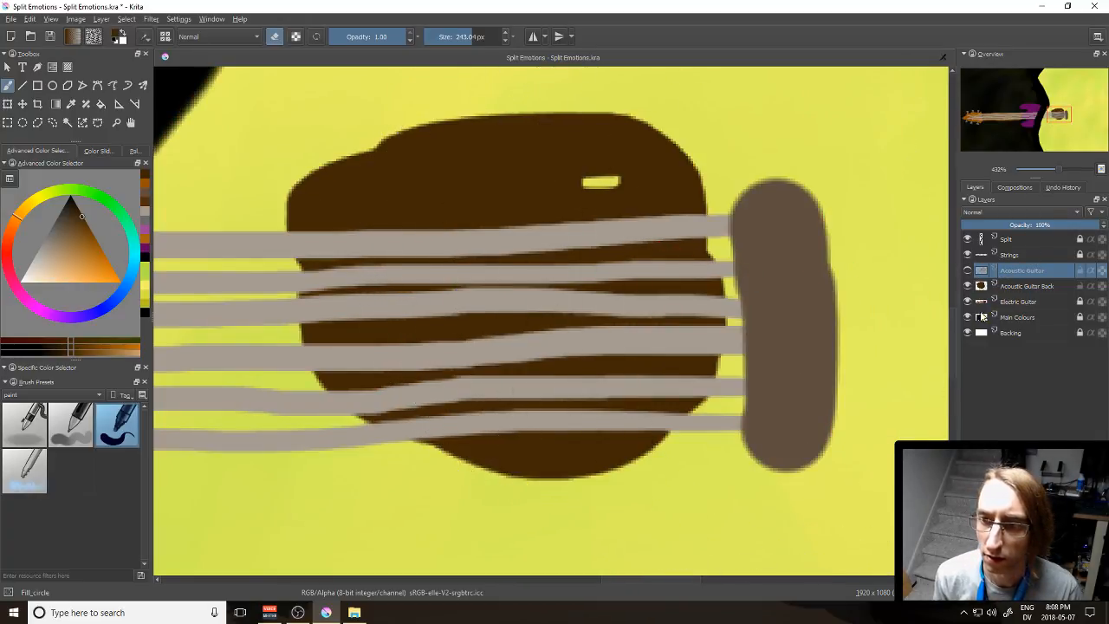
{"action": "left_click", "coordinate": [979, 302]}
{"action": "left_click", "coordinate": [968, 302]}
{"action": "left_click", "coordinate": [968, 317]}
{"action": "left_click", "coordinate": [968, 332]}
{"action": "left_click", "coordinate": [968, 255]}
{"action": "left_click", "coordinate": [967, 239]}
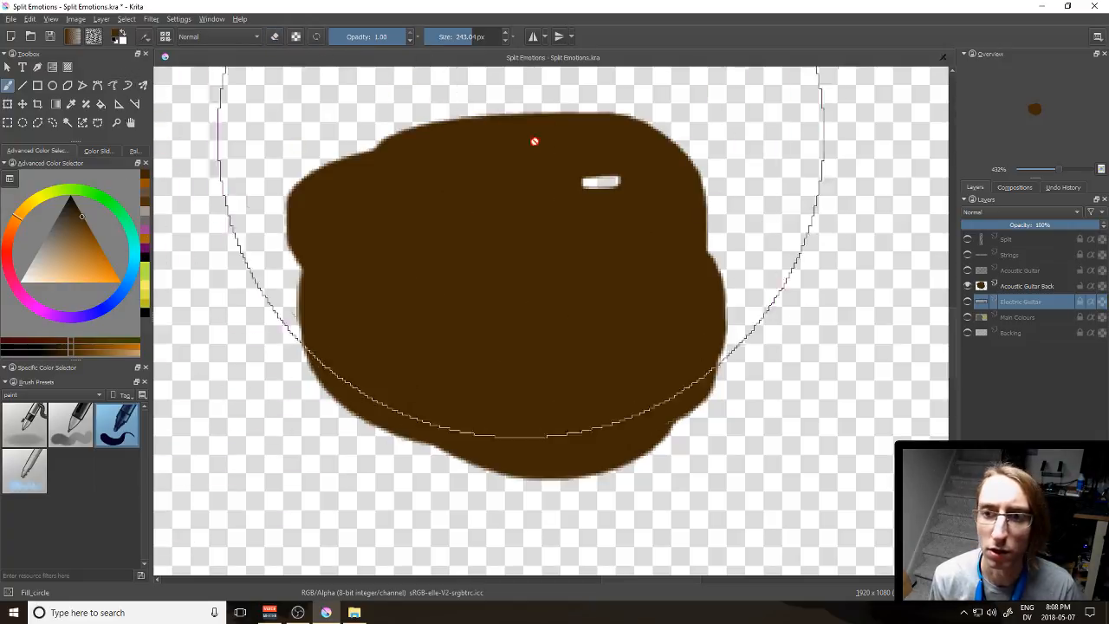
{"action": "left_click", "coordinate": [1019, 290]}
{"action": "mouse_move", "coordinate": [589, 252]}
{"action": "left_mouse_down"}
{"action": "mouse_move", "coordinate": [494, 216]}
{"action": "mouse_move", "coordinate": [445, 145]}
{"action": "mouse_move", "coordinate": [393, 514]}
{"action": "mouse_move", "coordinate": [702, 198]}
{"action": "mouse_move", "coordinate": [581, 445]}
{"action": "mouse_move", "coordinate": [910, 188]}
{"action": "mouse_move", "coordinate": [849, 500]}
{"action": "mouse_move", "coordinate": [85, 433]}
{"action": "mouse_move", "coordinate": [150, 151]}
{"action": "left_mouse_up"}
{"action": "left_click", "coordinate": [968, 270]}
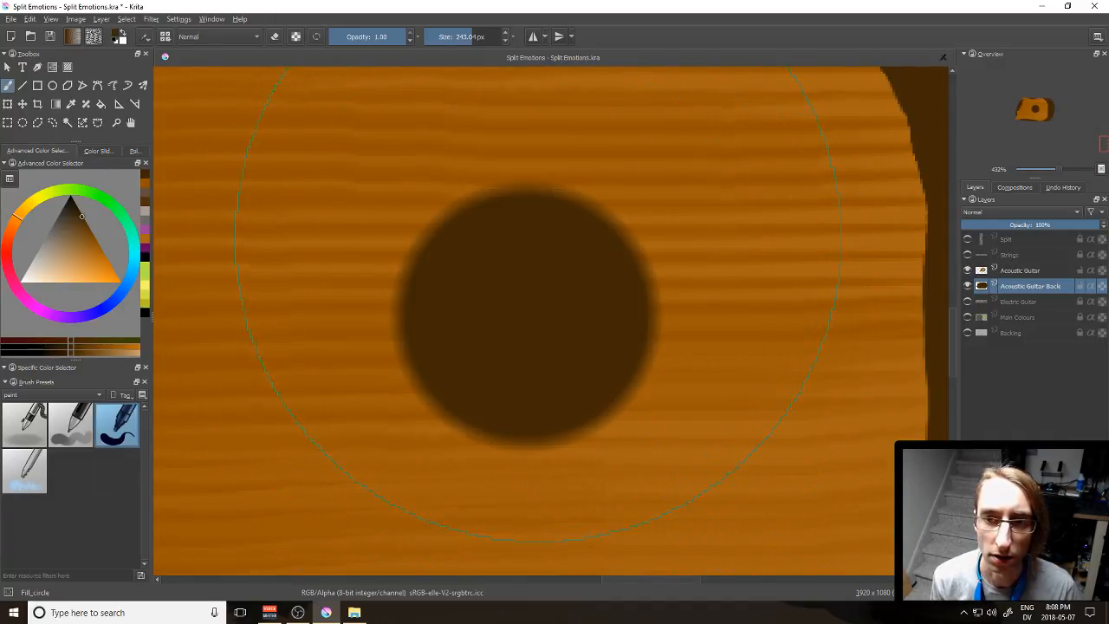
{"action": "key", "text": "ctrl+z"}
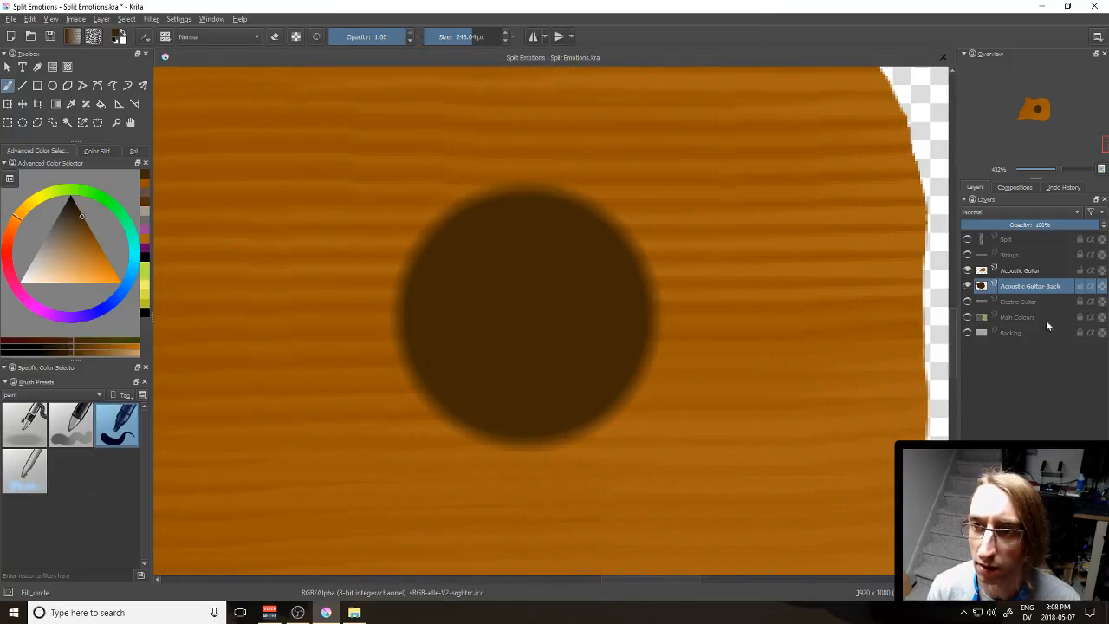
Step: Paint a larger rounded dark brown backing inside the body outline on Acoustic Guitar Back, toggling the Acoustic Guitar layer to check the fit
{"action": "left_click_drag", "start_coordinate": [1064, 170], "coordinate": [1054, 171]}
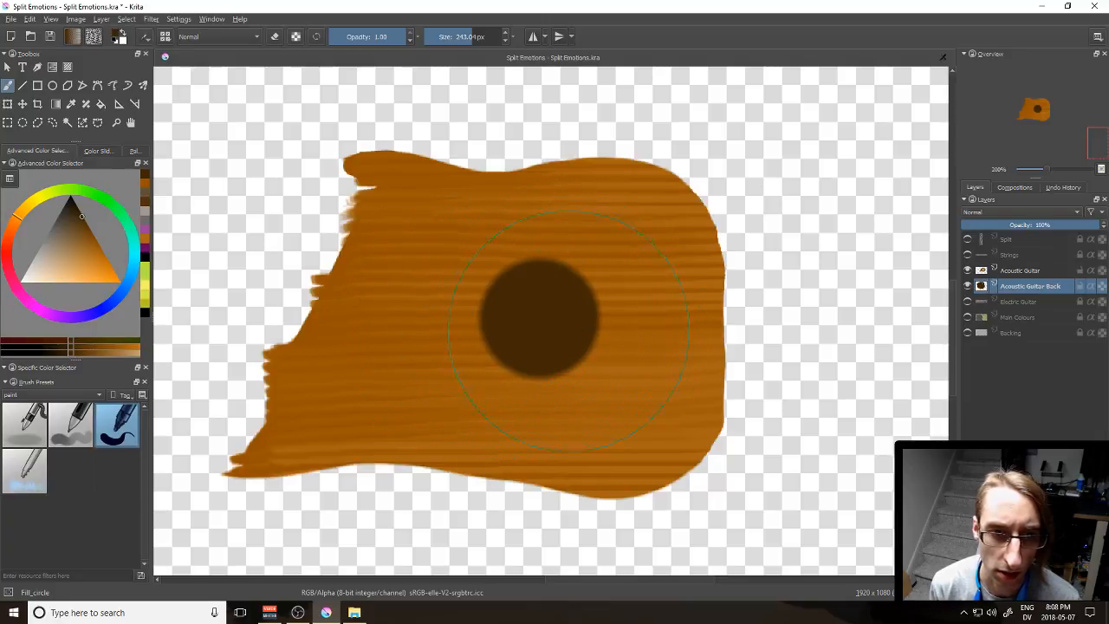
{"action": "left_click", "coordinate": [969, 270]}
{"action": "left_click", "coordinate": [970, 267]}
{"action": "left_click", "coordinate": [970, 268]}
{"action": "left_click", "coordinate": [969, 267]}
{"action": "left_click", "coordinate": [970, 266]}
{"action": "left_click", "coordinate": [969, 268]}
{"action": "left_click", "coordinate": [966, 268]}
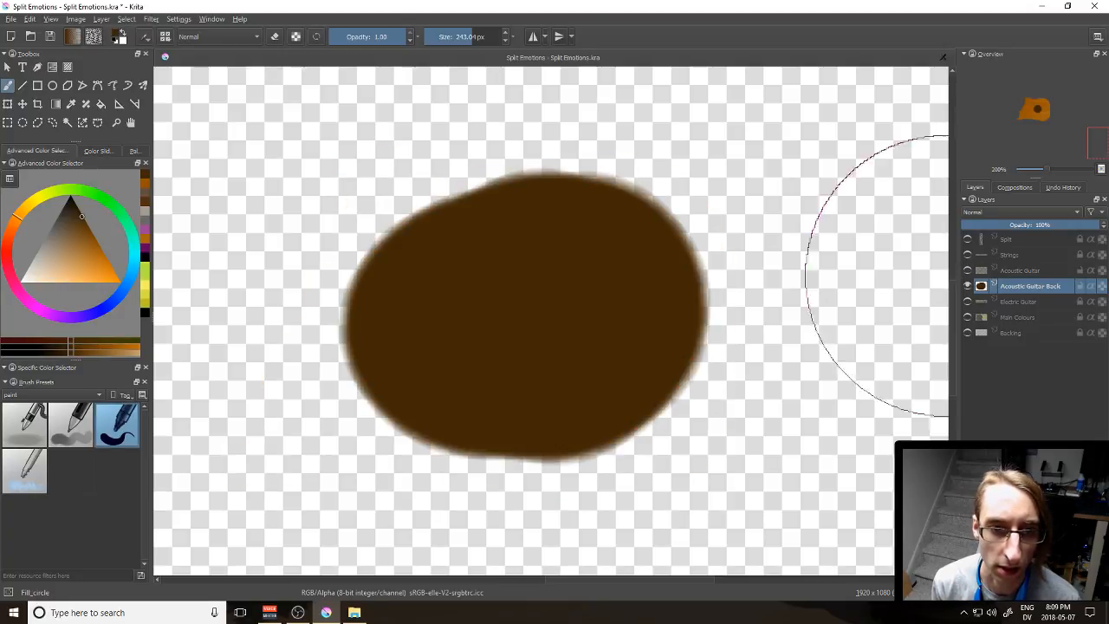
{"action": "left_click", "coordinate": [967, 270]}
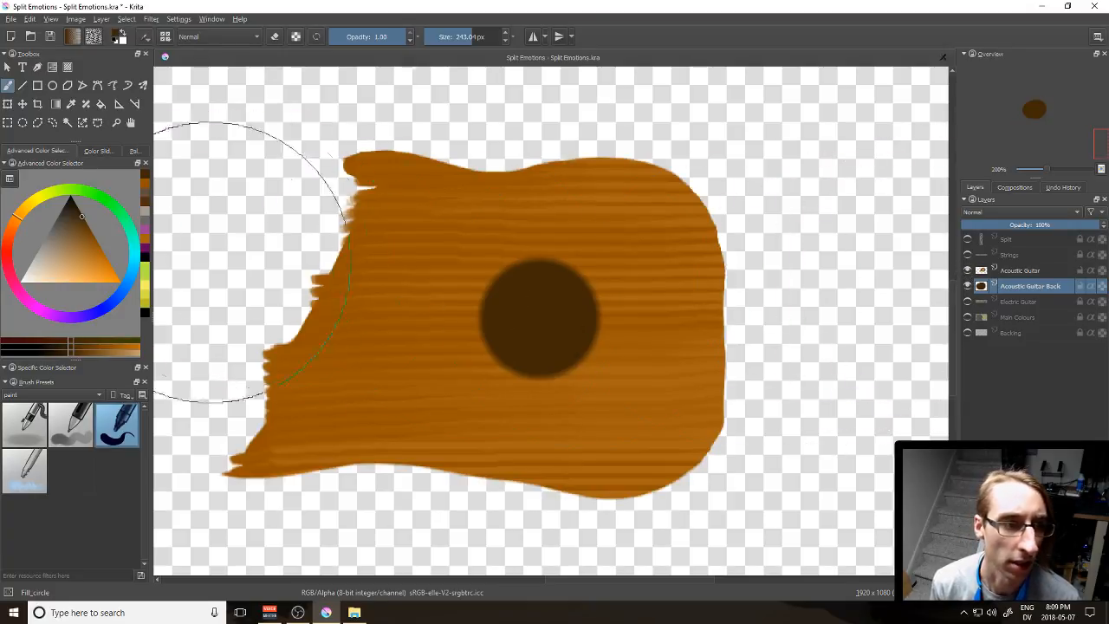
Step: Hide Acoustic Guitar Back and erase a clean round sound hole on the Acoustic Guitar layer with a brush of about 139 px
{"action": "left_click", "coordinate": [276, 36]}
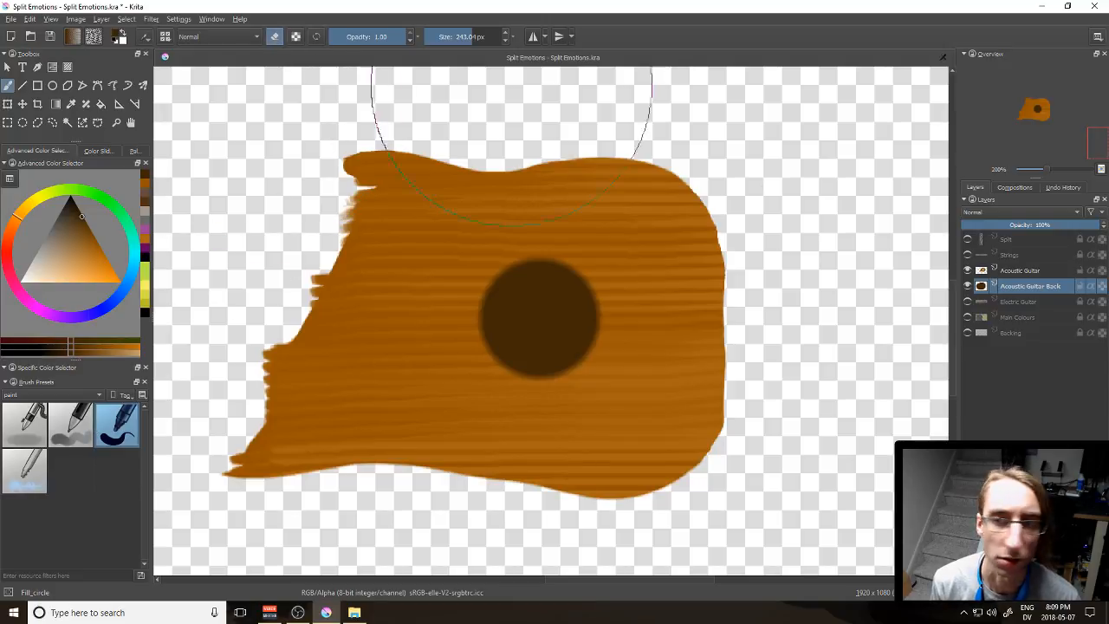
{"action": "left_click", "coordinate": [1052, 273]}
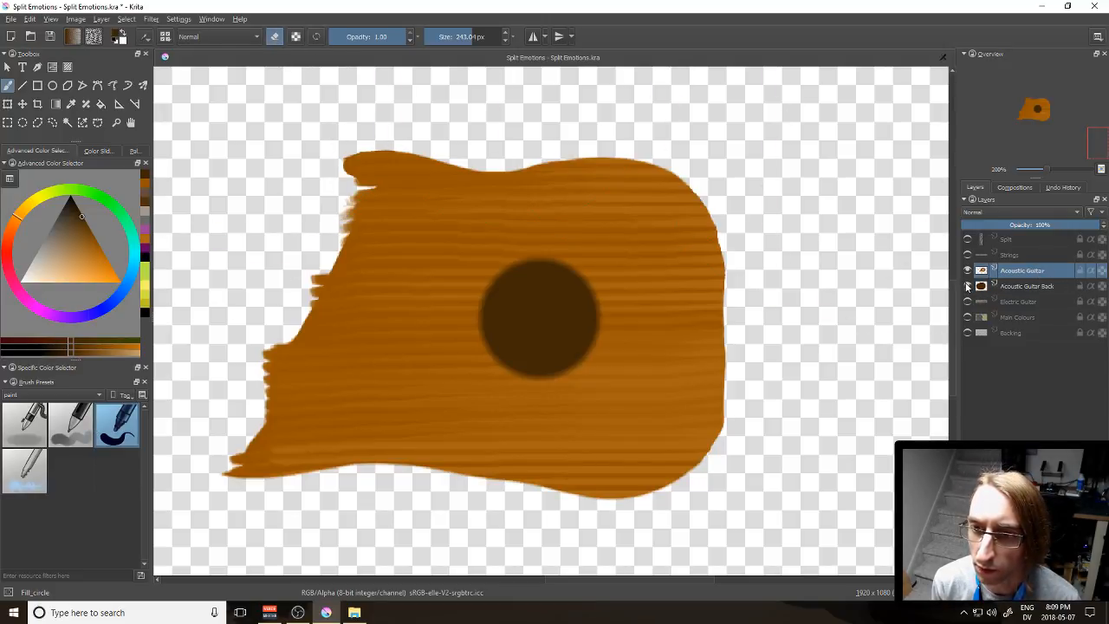
{"action": "left_click", "coordinate": [968, 285]}
{"action": "left_click", "coordinate": [530, 315]}
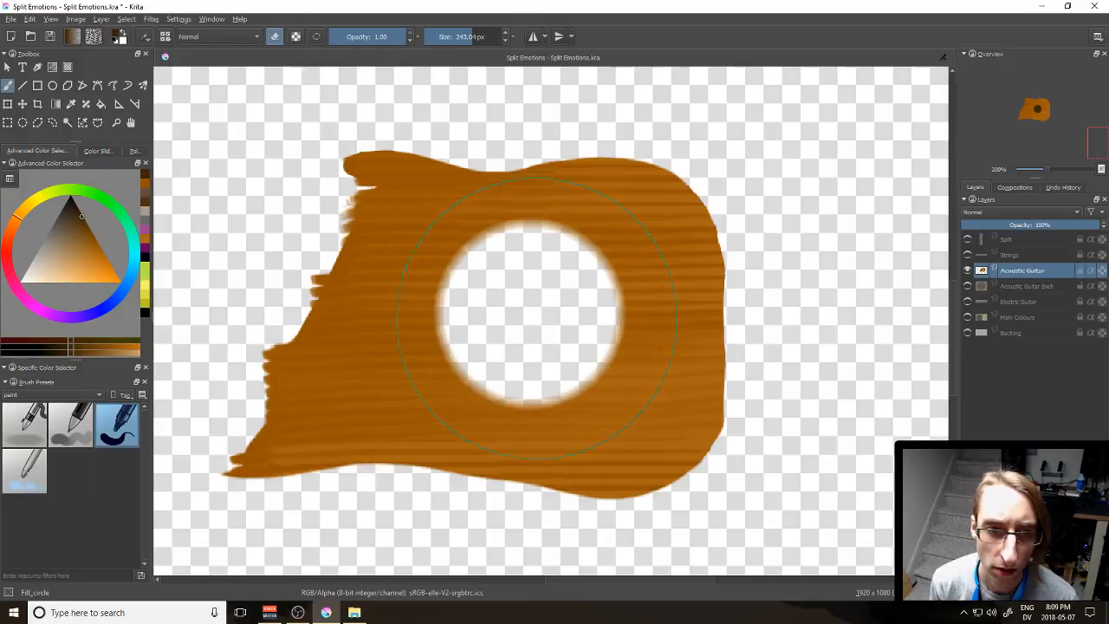
{"action": "key", "text": "ctrl+z"}
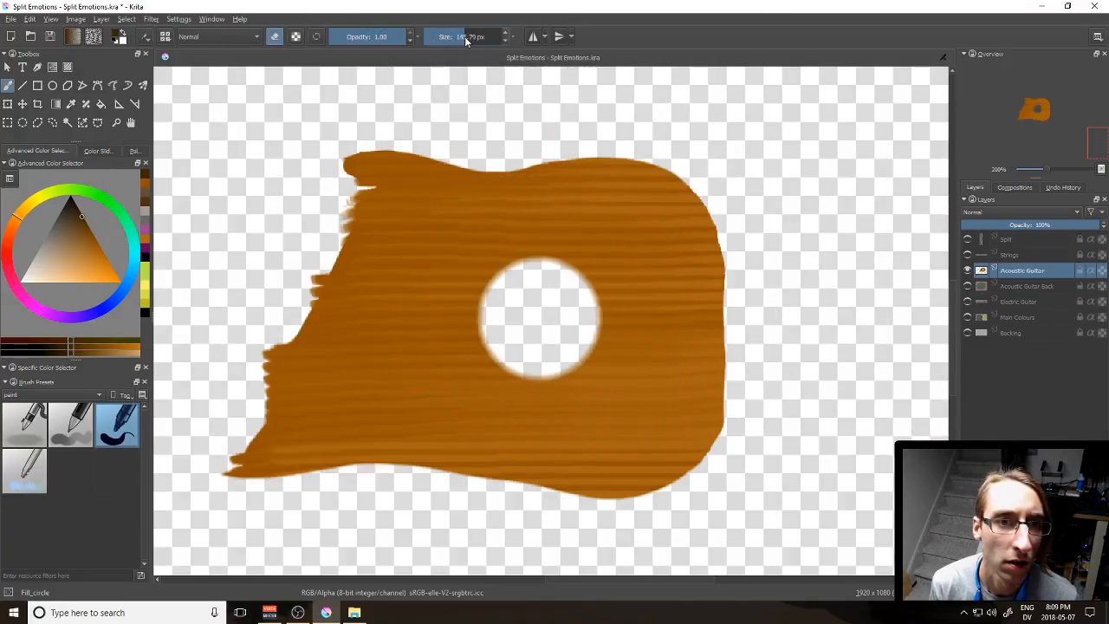
{"action": "left_click", "coordinate": [537, 316]}
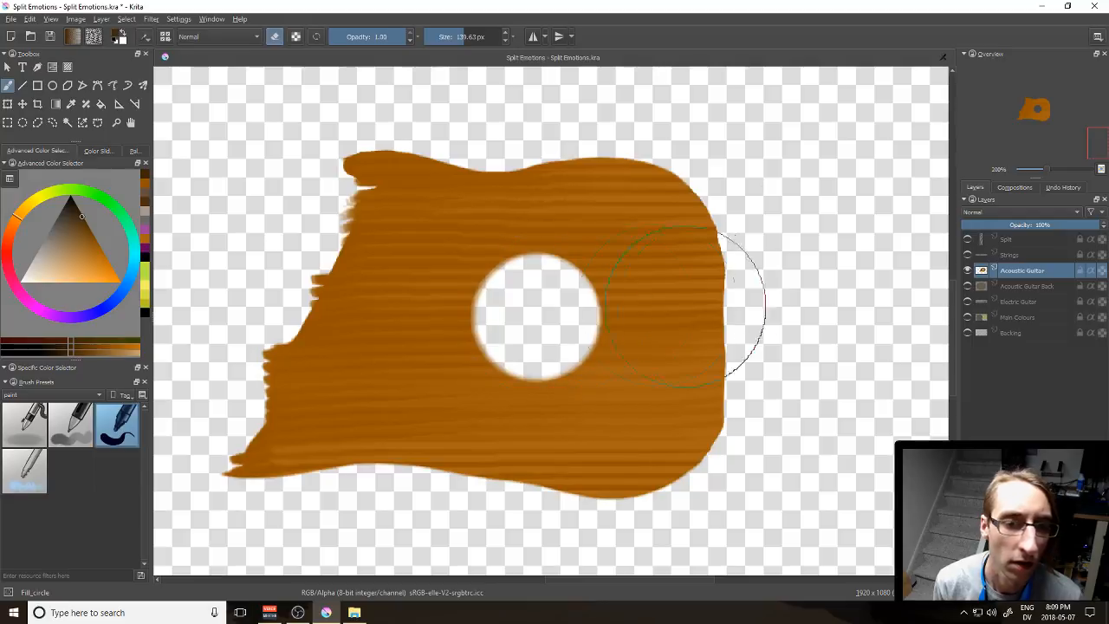
Step: Show the Strings, Acoustic Guitar Back, Split, Electric Guitar, Main Colours and Backing layers again and view the whole artwork
{"action": "left_click", "coordinate": [968, 254]}
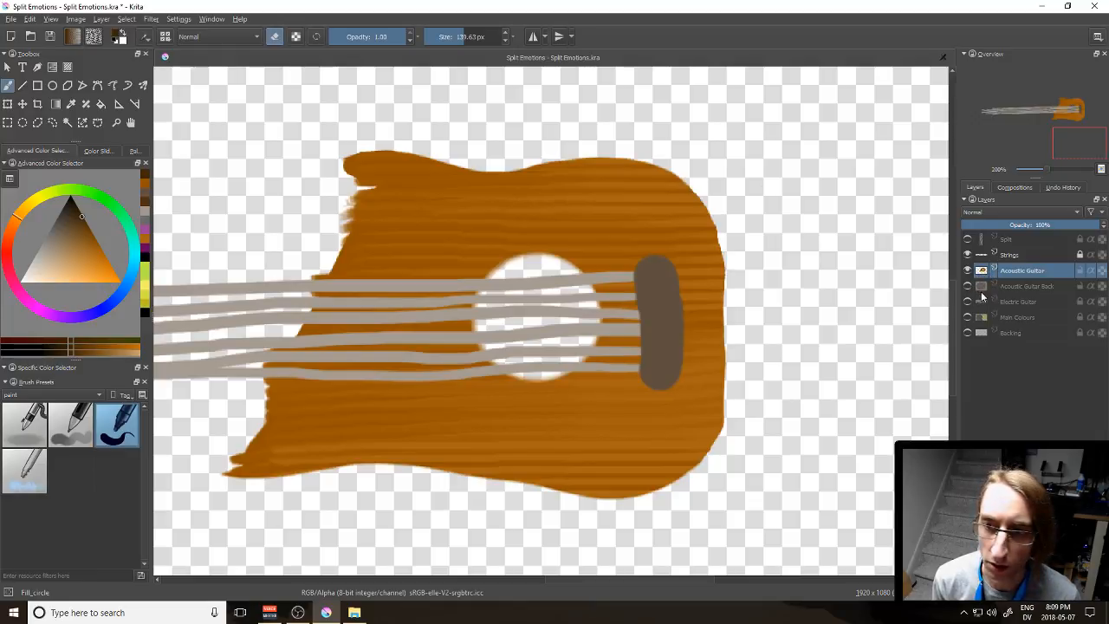
{"action": "left_click", "coordinate": [967, 286]}
{"action": "left_click", "coordinate": [967, 238]}
{"action": "left_click", "coordinate": [968, 302]}
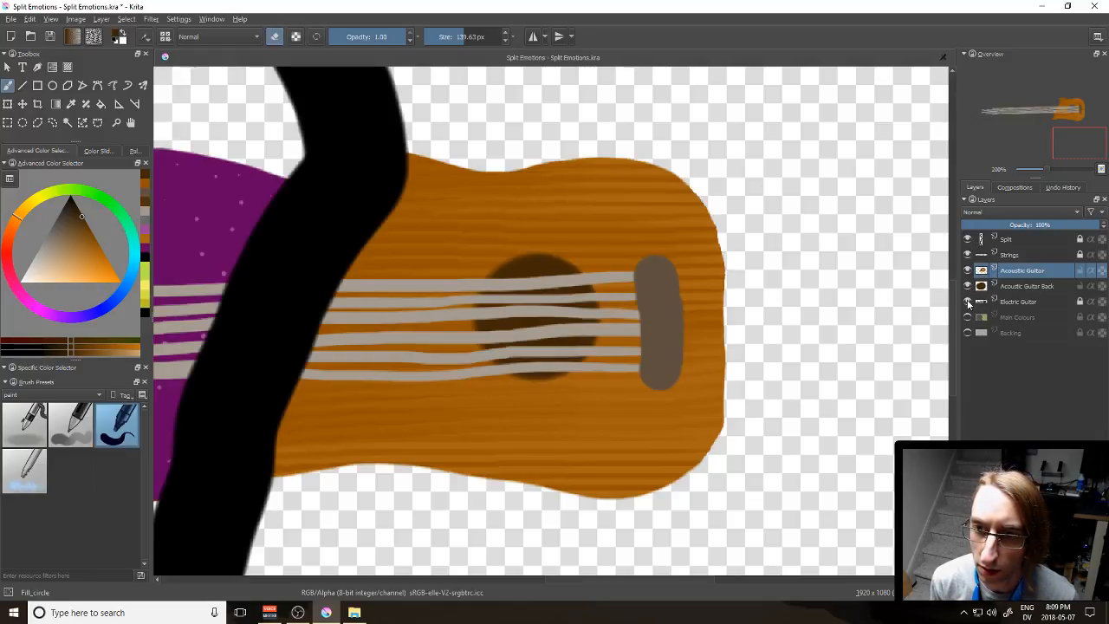
{"action": "left_click", "coordinate": [968, 317]}
{"action": "left_click", "coordinate": [968, 332]}
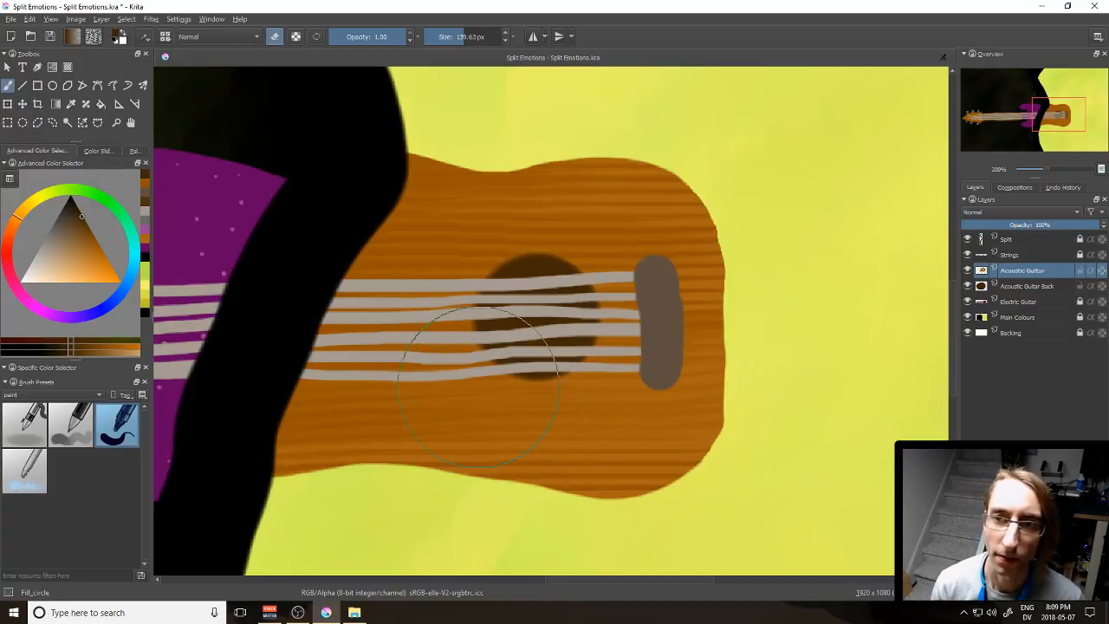
{"action": "left_click_drag", "start_coordinate": [1043, 169], "coordinate": [1037, 170]}
{"action": "left_click_drag", "start_coordinate": [497, 260], "coordinate": [627, 272]}
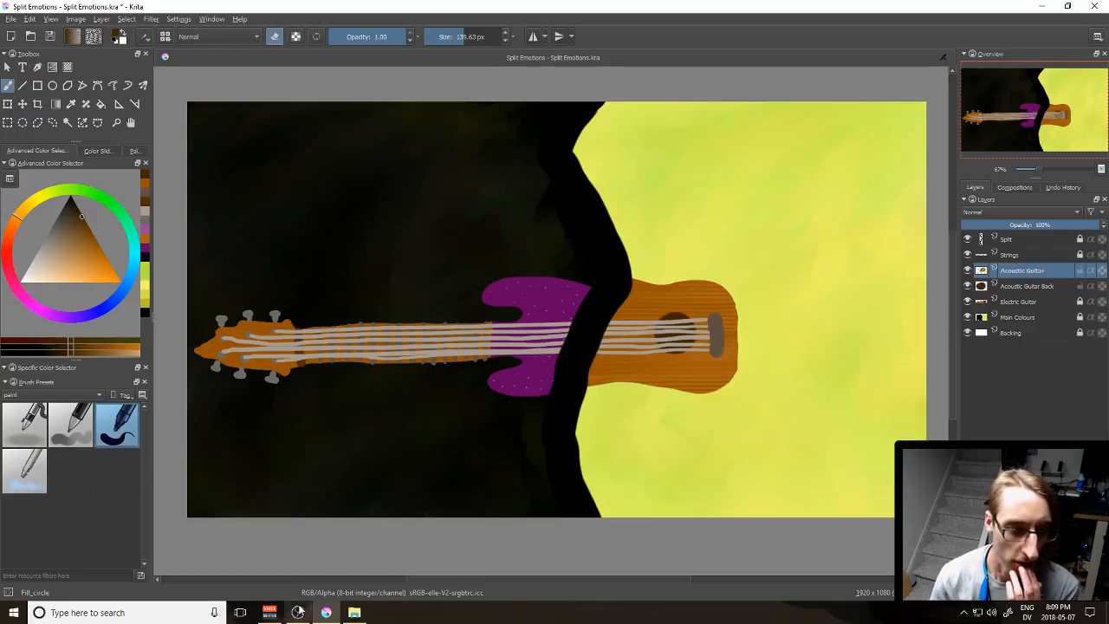
Step: Switch to ACG Player to play 2 Hour Challenge 2018-05-04.wav and close the player
{"action": "left_click", "coordinate": [353, 613]}
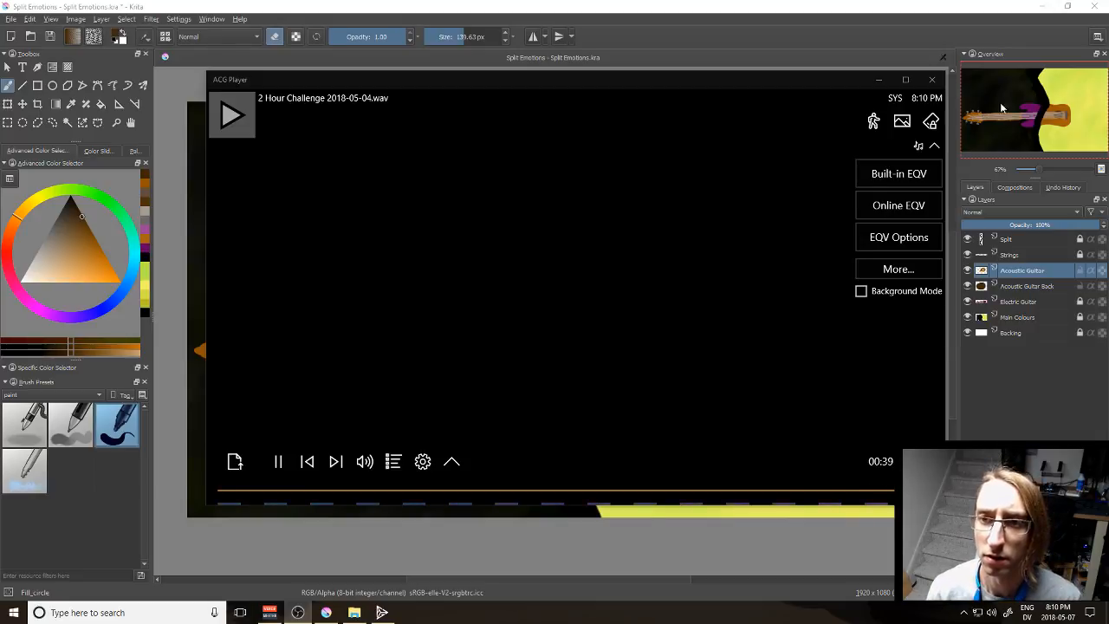
{"action": "left_click", "coordinate": [931, 78]}
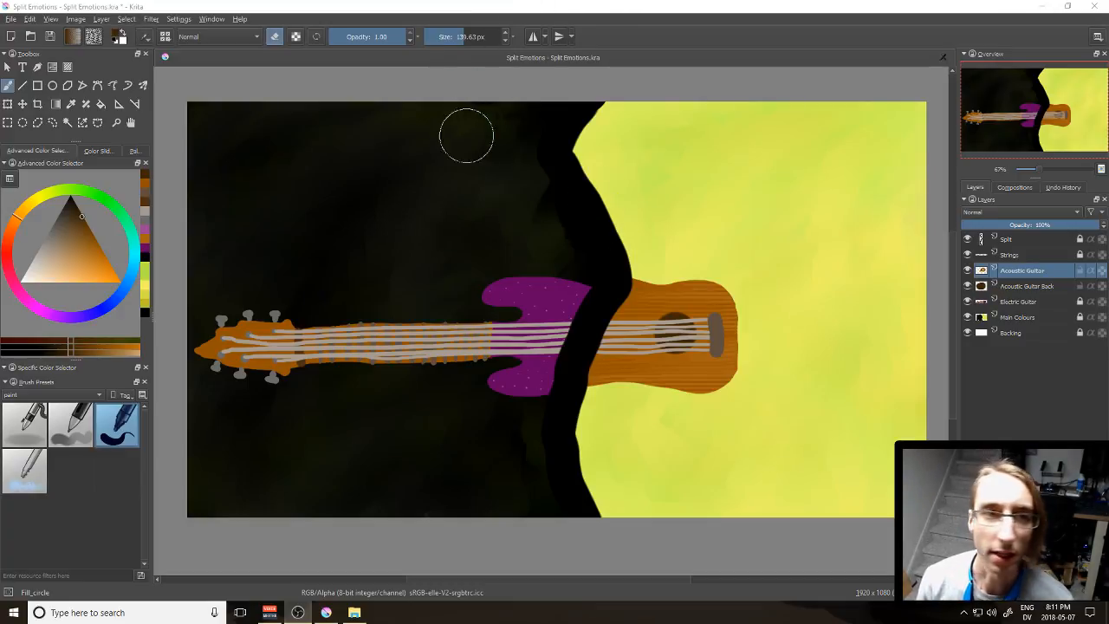
Step: Save the Split Emotions artwork in Krita and flatten all its layers into one
{"action": "left_click", "coordinate": [502, 5]}
{"action": "key", "text": "ctrl+s"}
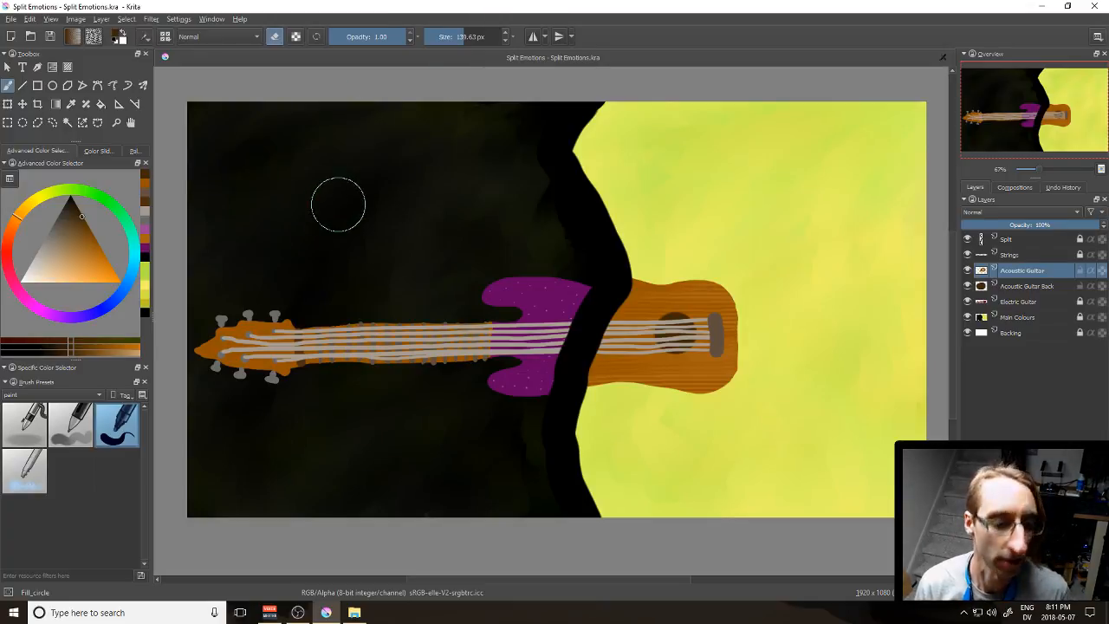
{"action": "key", "text": "ctrl+shift+e"}
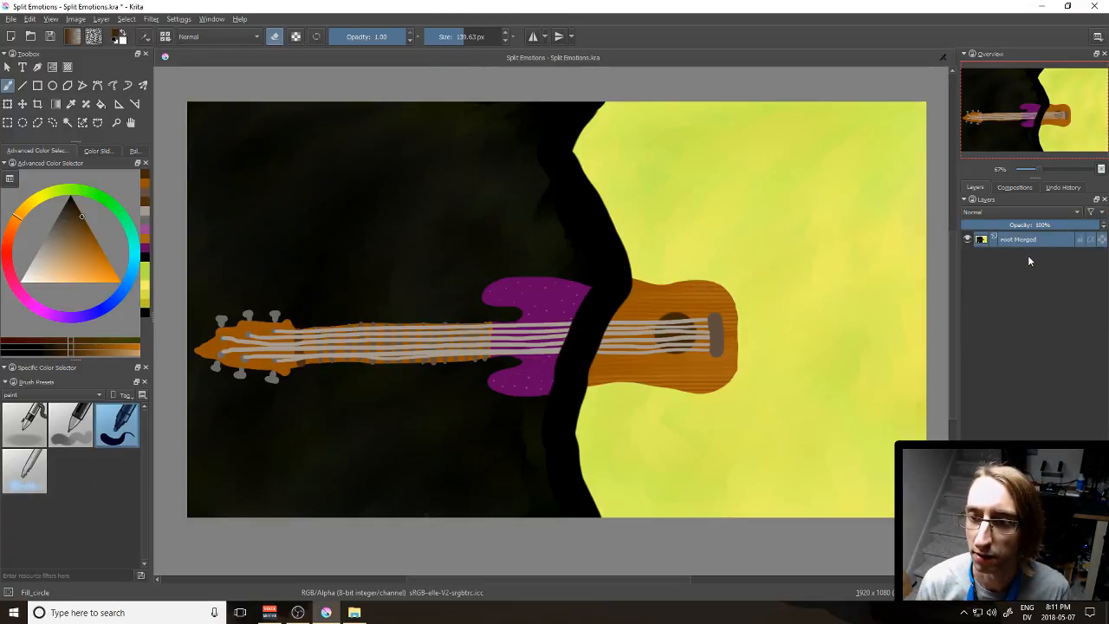
{"action": "key", "text": "ctrl"}
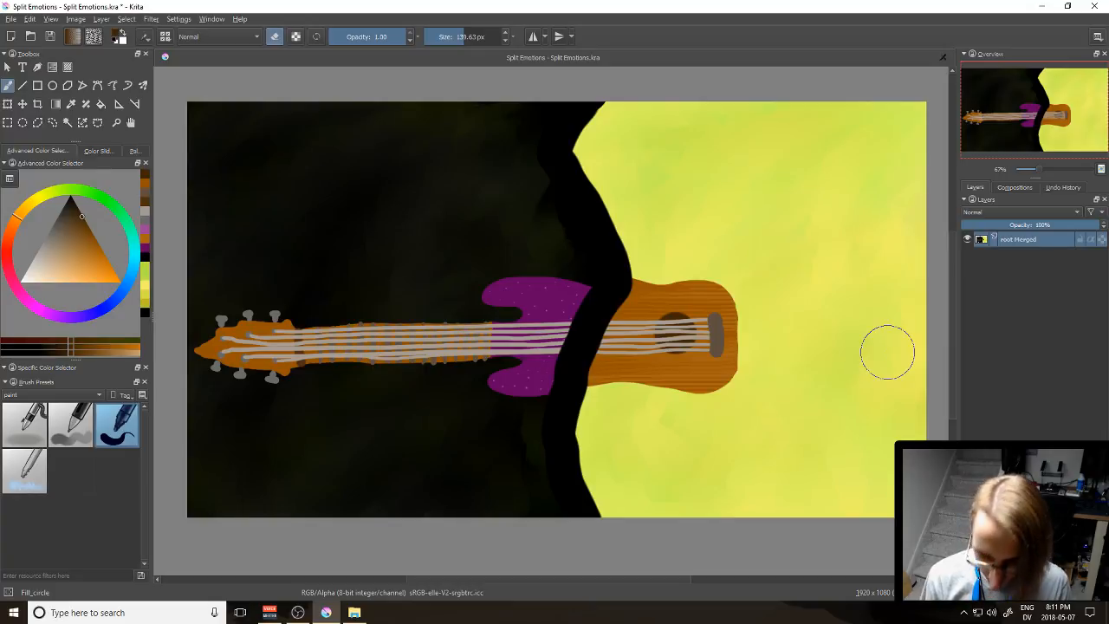
Step: Undo the layer flattening and start an export, creating a folder named Source inside the 2018-05-04 Art folder
{"action": "key", "text": "ctrl+z"}
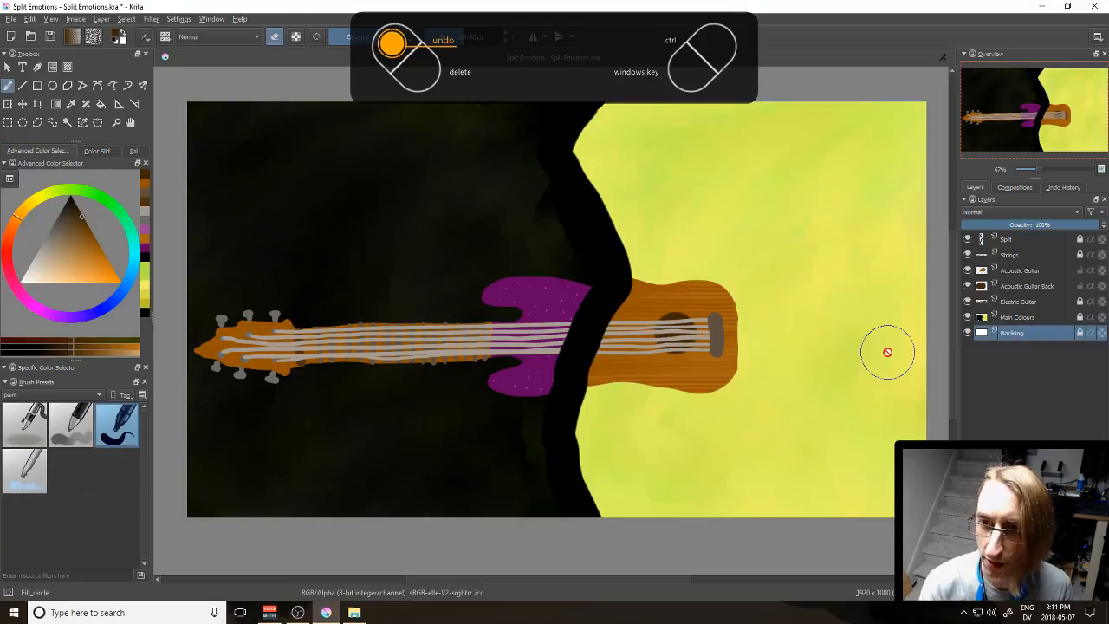
{"action": "left_click", "coordinate": [11, 18]}
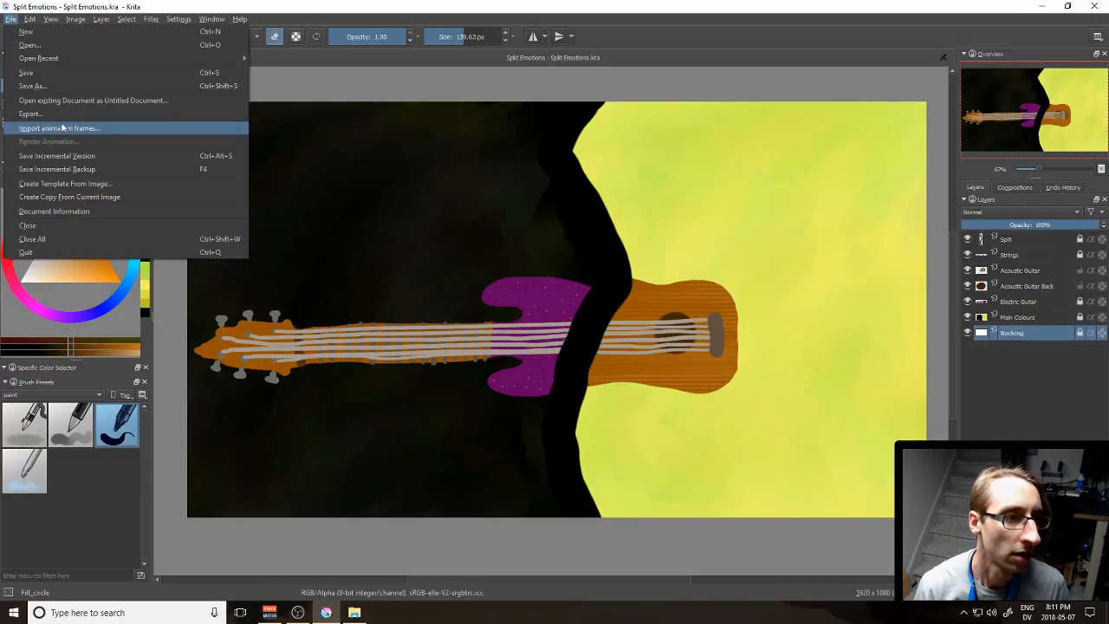
{"action": "left_click", "coordinate": [35, 113]}
{"action": "left_click", "coordinate": [507, 415]}
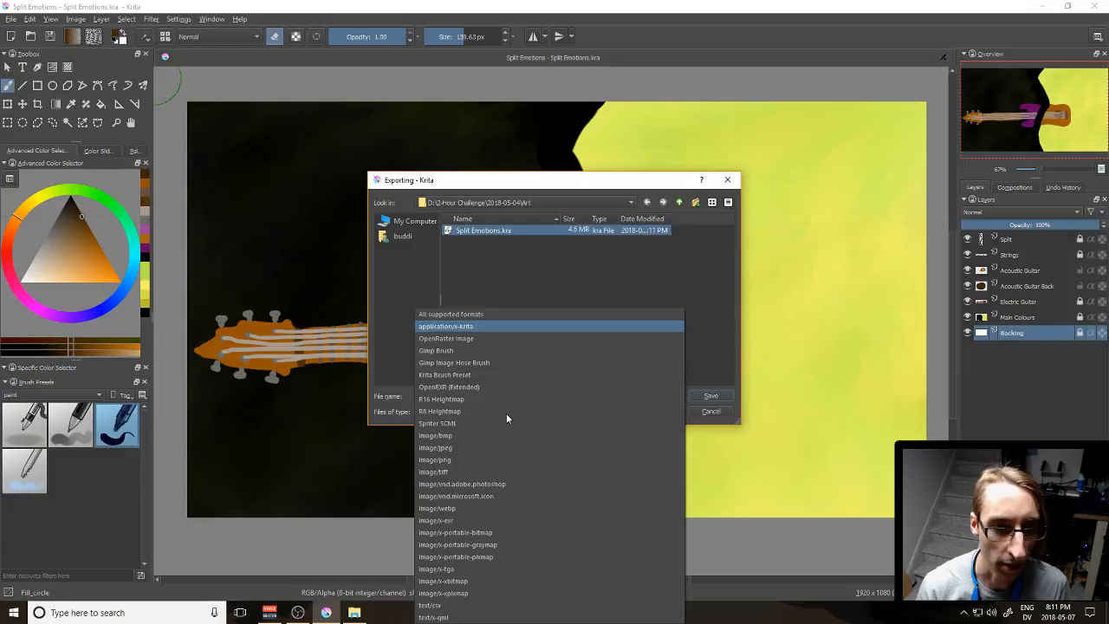
{"action": "left_click", "coordinate": [541, 254]}
{"action": "right_click", "coordinate": [541, 254]}
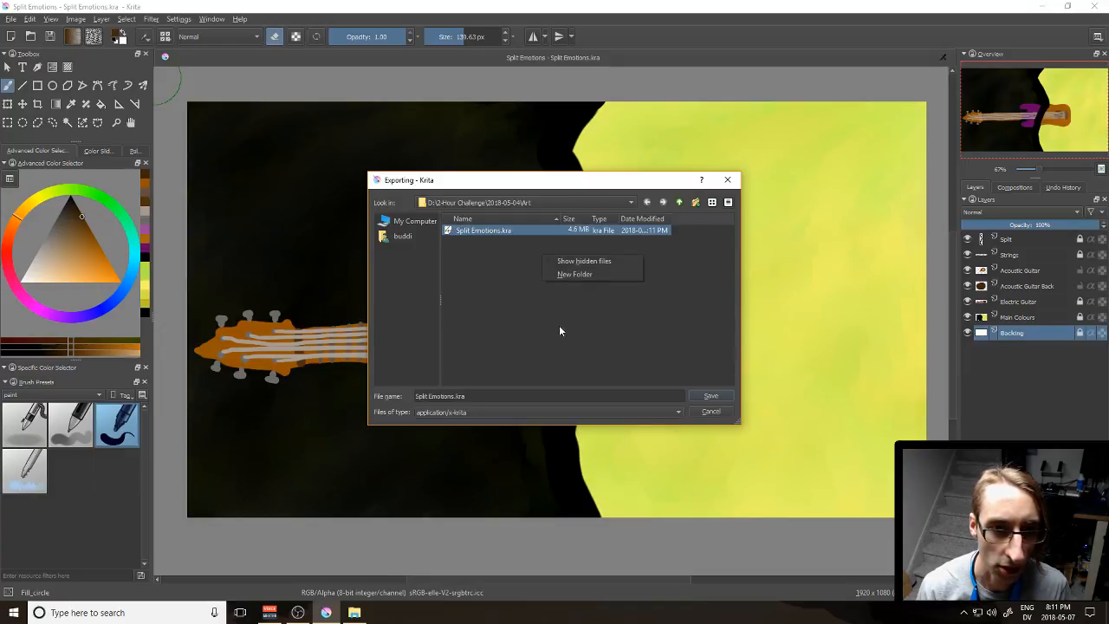
{"action": "left_click", "coordinate": [586, 271]}
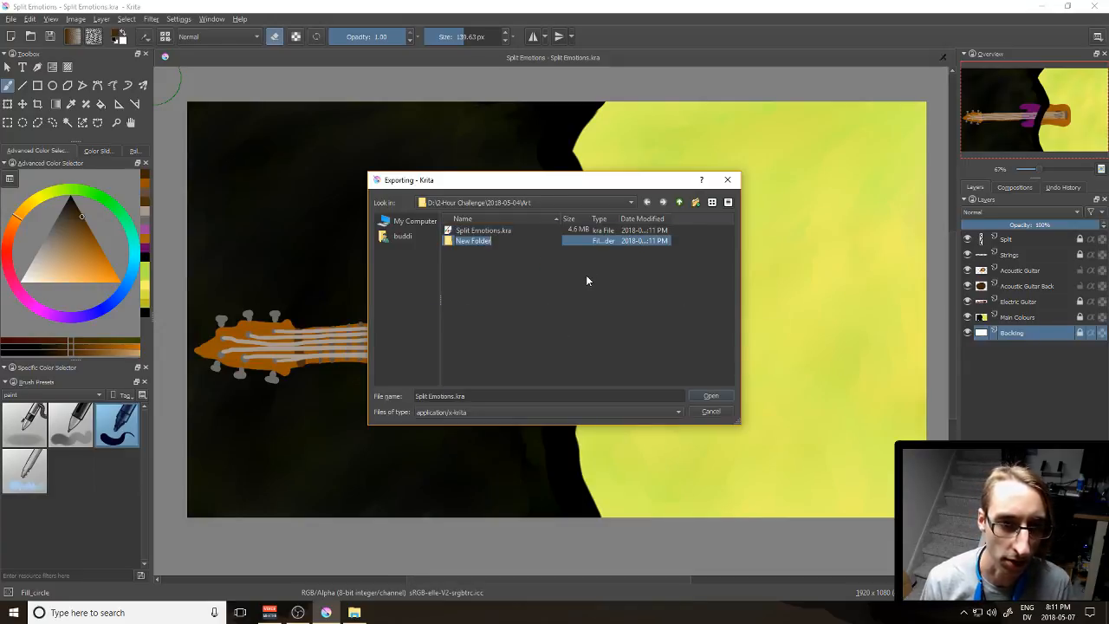
{"action": "type", "text": "Source"}
{"action": "key", "text": "Return"}
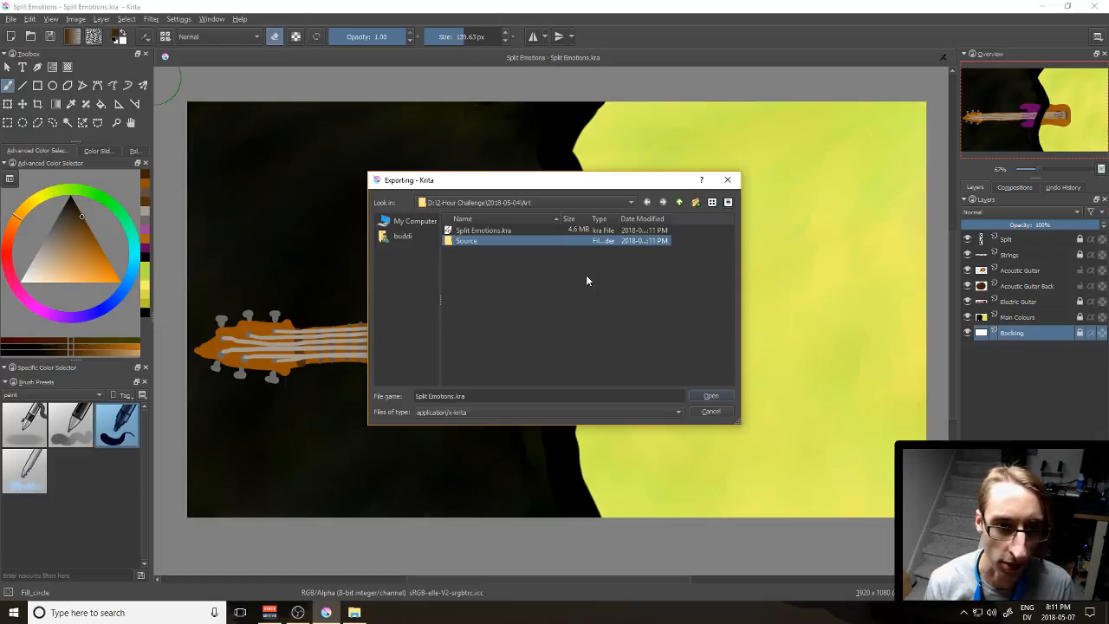
Step: Export the artwork to the Art folder as Split Emotions.png with the default PNG options and close Krita
{"action": "left_click", "coordinate": [459, 412]}
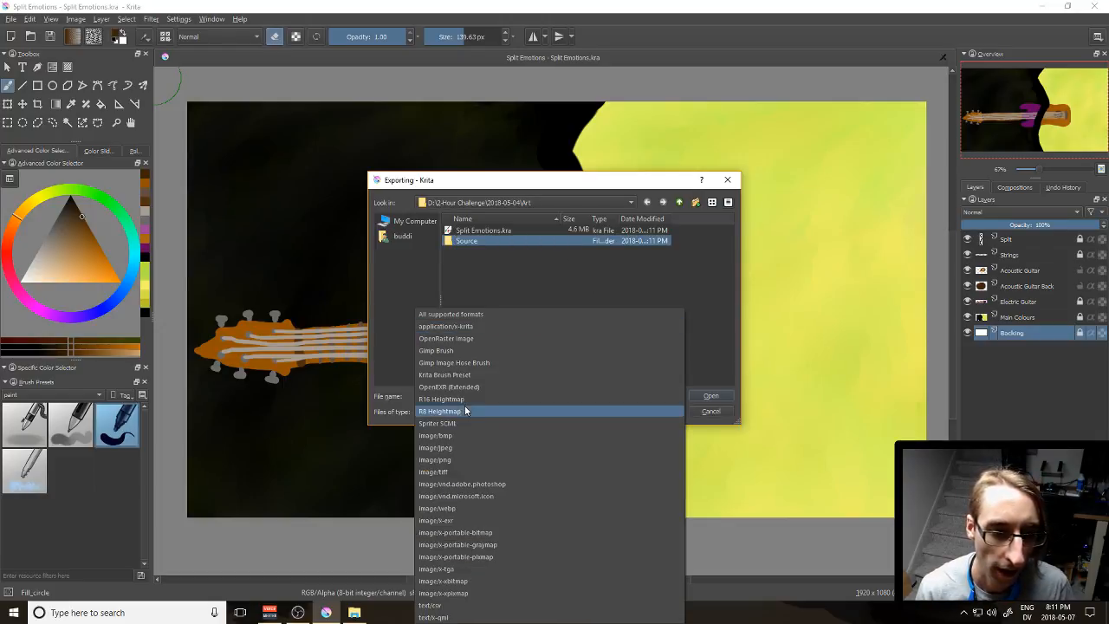
{"action": "left_click", "coordinate": [501, 460]}
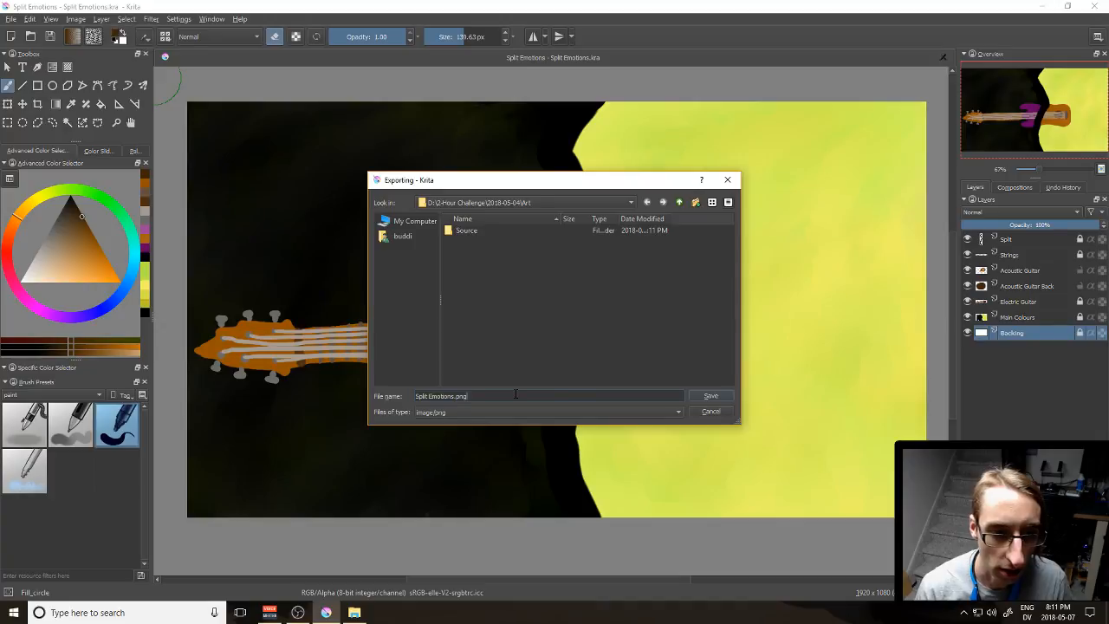
{"action": "key", "text": "Return"}
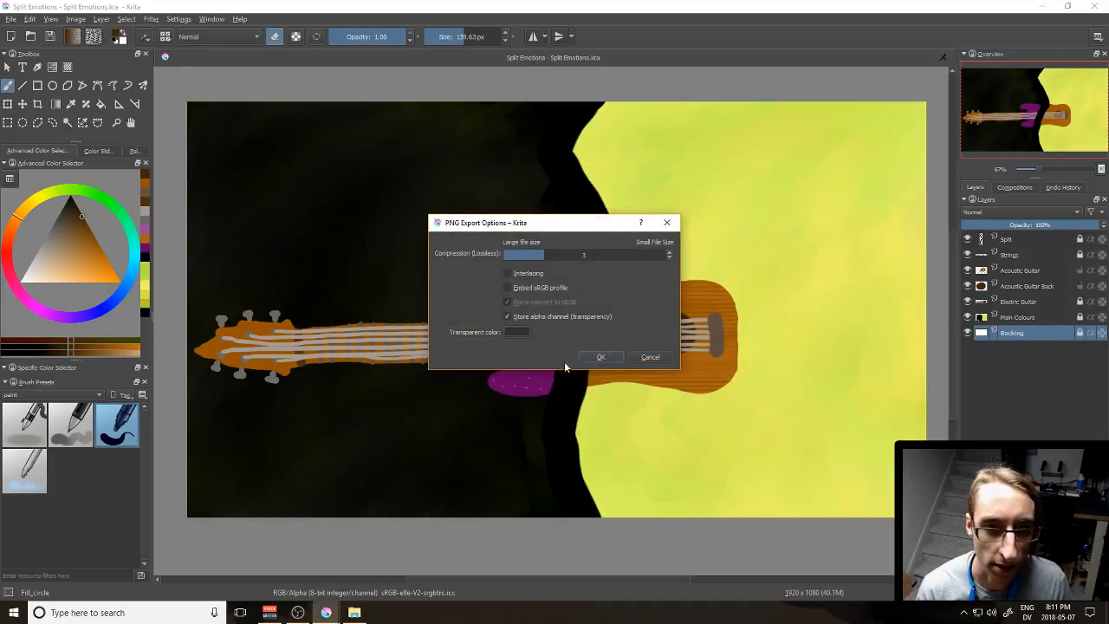
{"action": "left_click", "coordinate": [598, 359]}
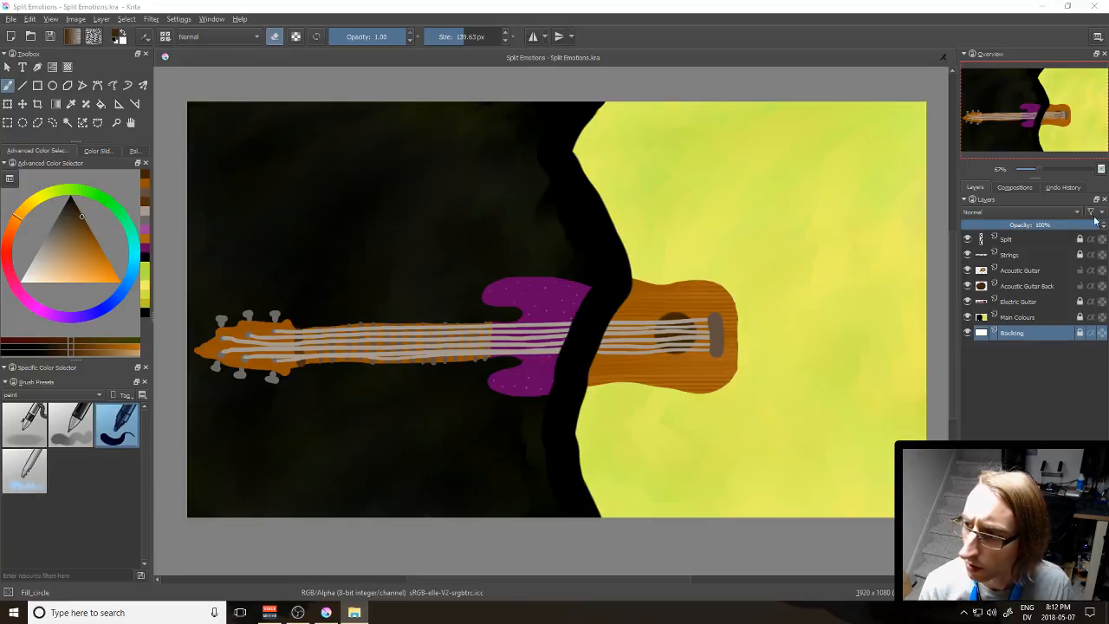
{"action": "left_click", "coordinate": [1094, 6]}
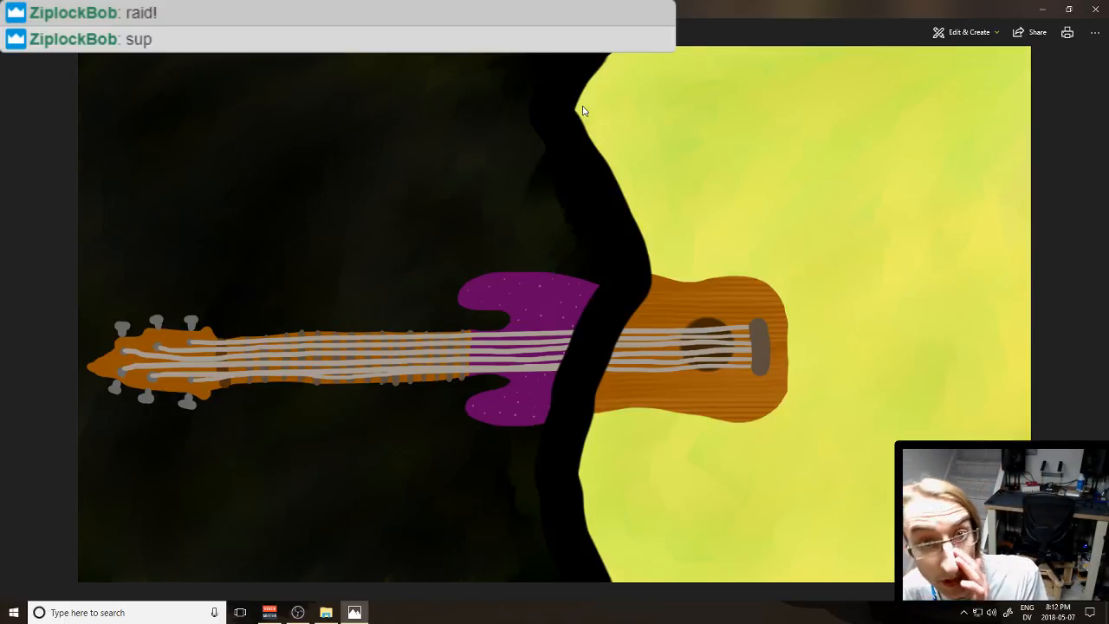
Step: View the exported Split Emotions.png in Photos at restored and maximized window size and close the viewer
{"action": "left_click", "coordinate": [1068, 9]}
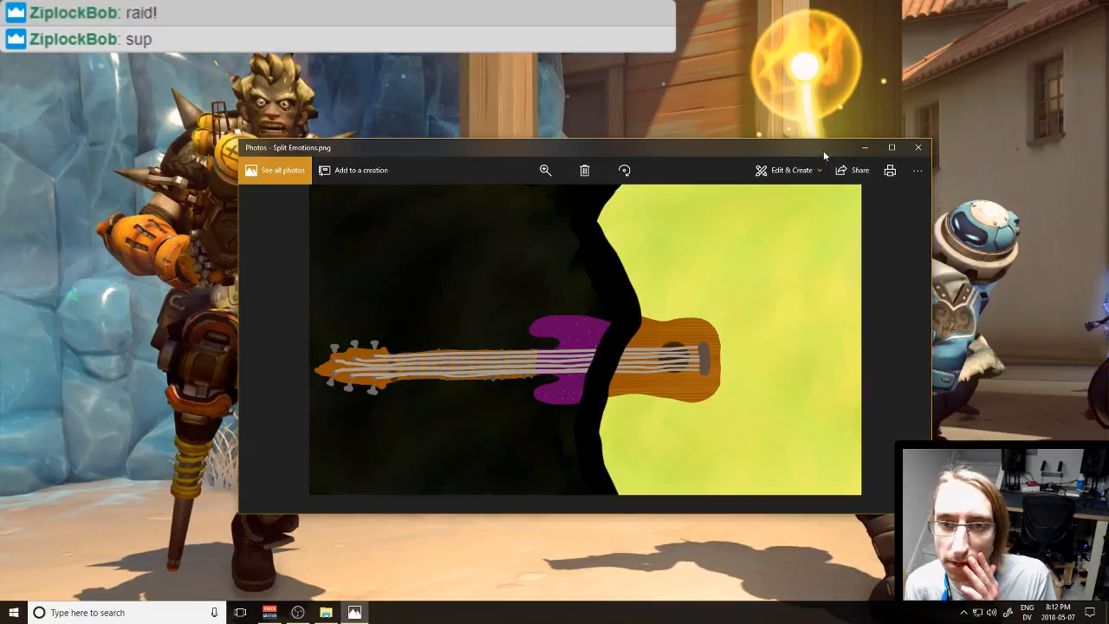
{"action": "double_click", "coordinate": [824, 152]}
{"action": "left_click", "coordinate": [1077, 8]}
{"action": "double_click", "coordinate": [816, 151]}
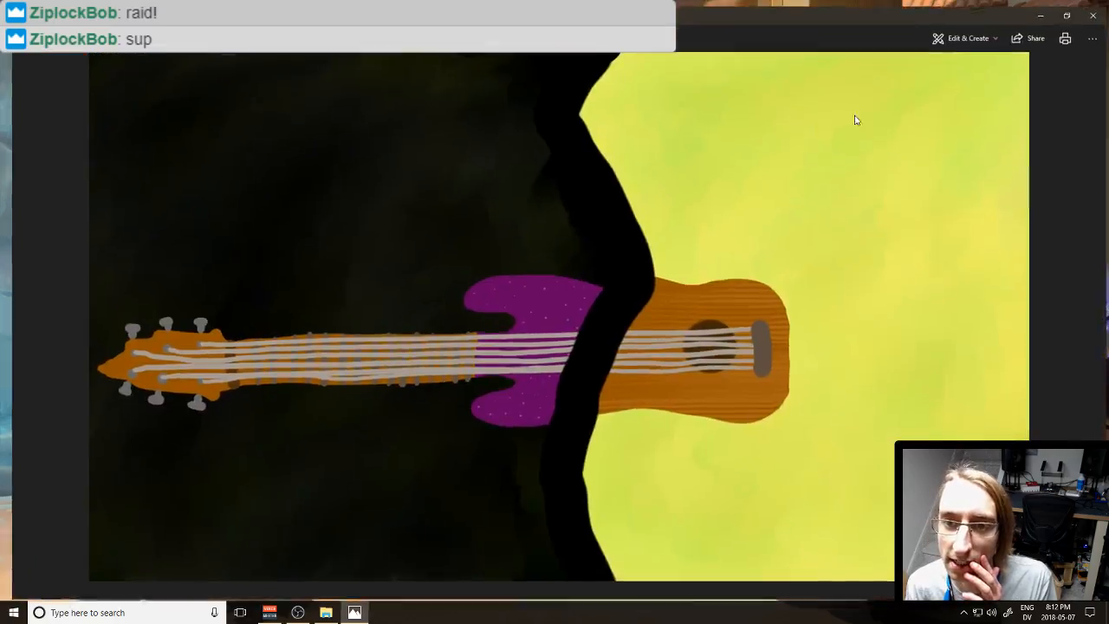
{"action": "left_click", "coordinate": [1079, 12]}
{"action": "left_click", "coordinate": [894, 147]}
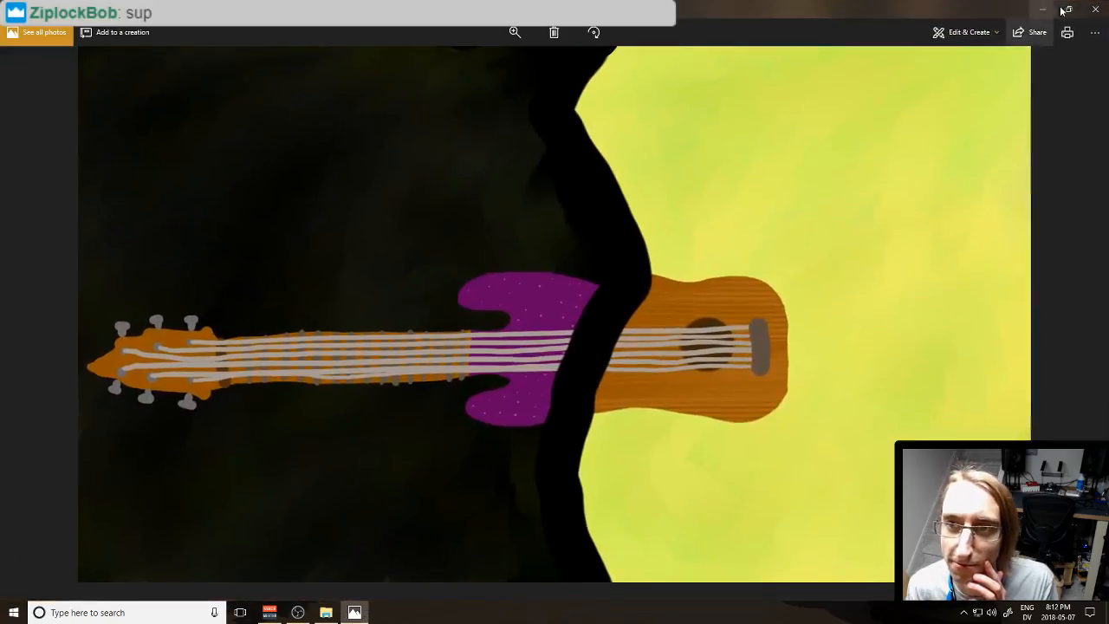
{"action": "left_click", "coordinate": [1095, 9]}
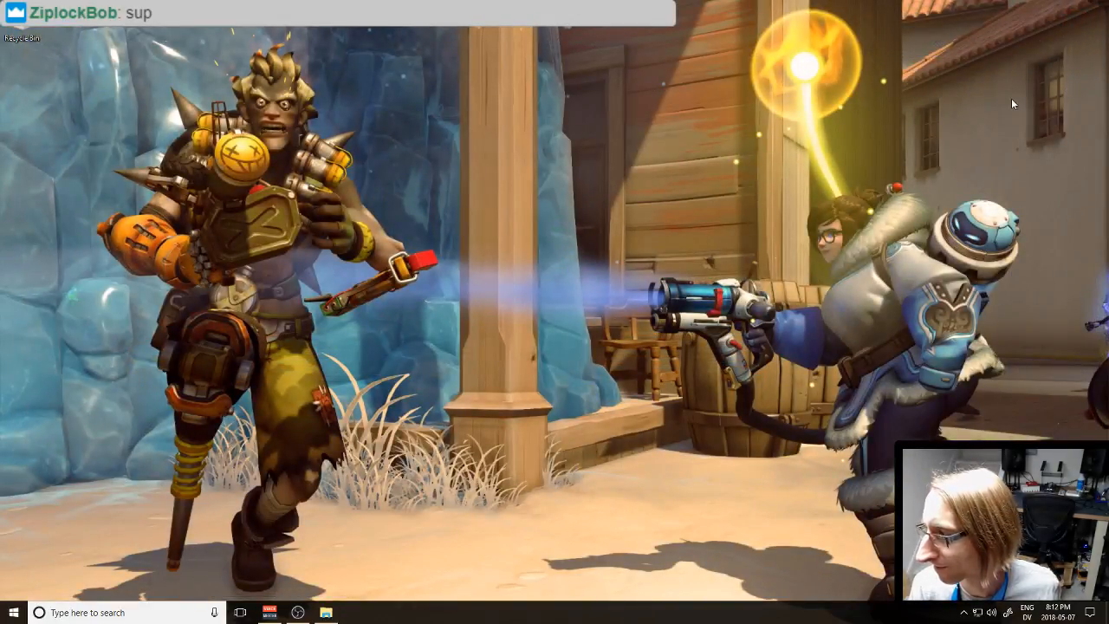
Step: Relaunch Krita and open Split Emotions.kra from the Art\Source folder
{"action": "key", "text": "super"}
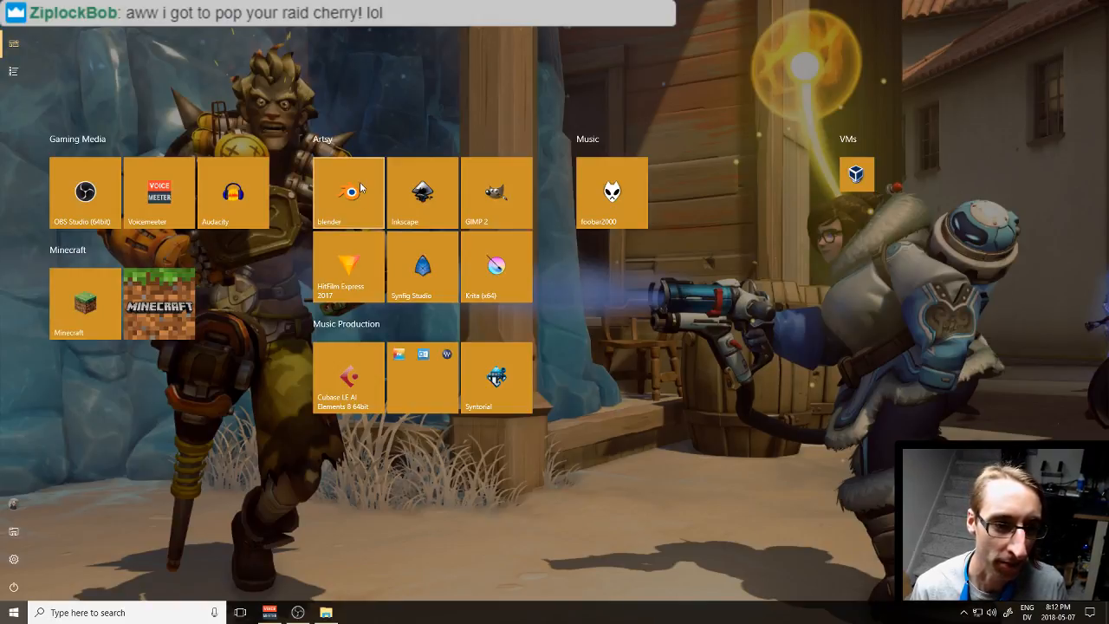
{"action": "left_click", "coordinate": [476, 278]}
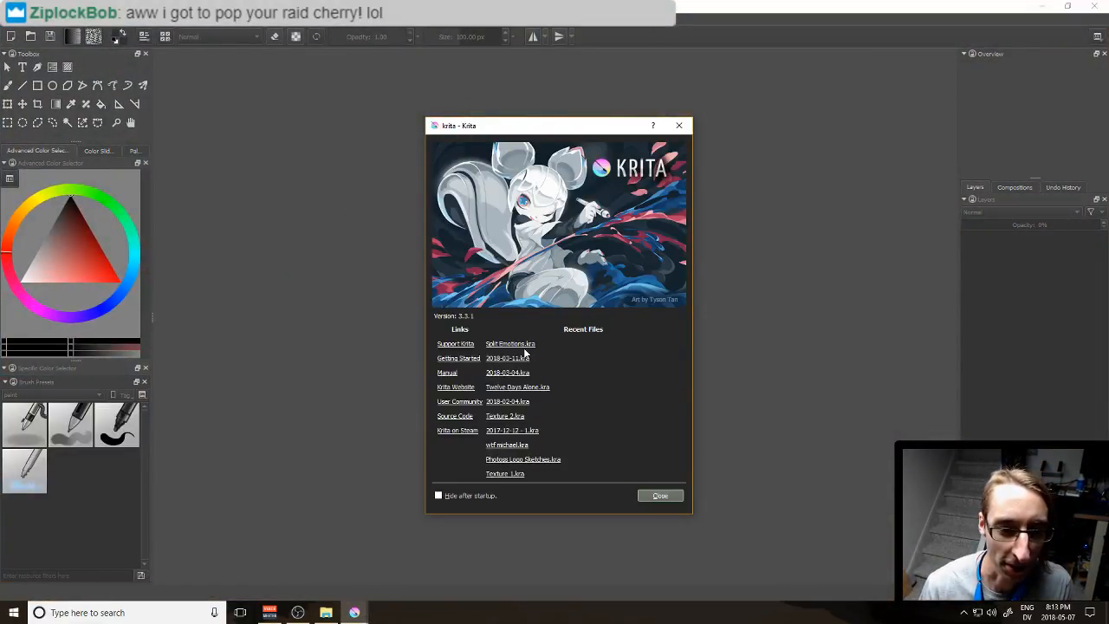
{"action": "left_click", "coordinate": [526, 347]}
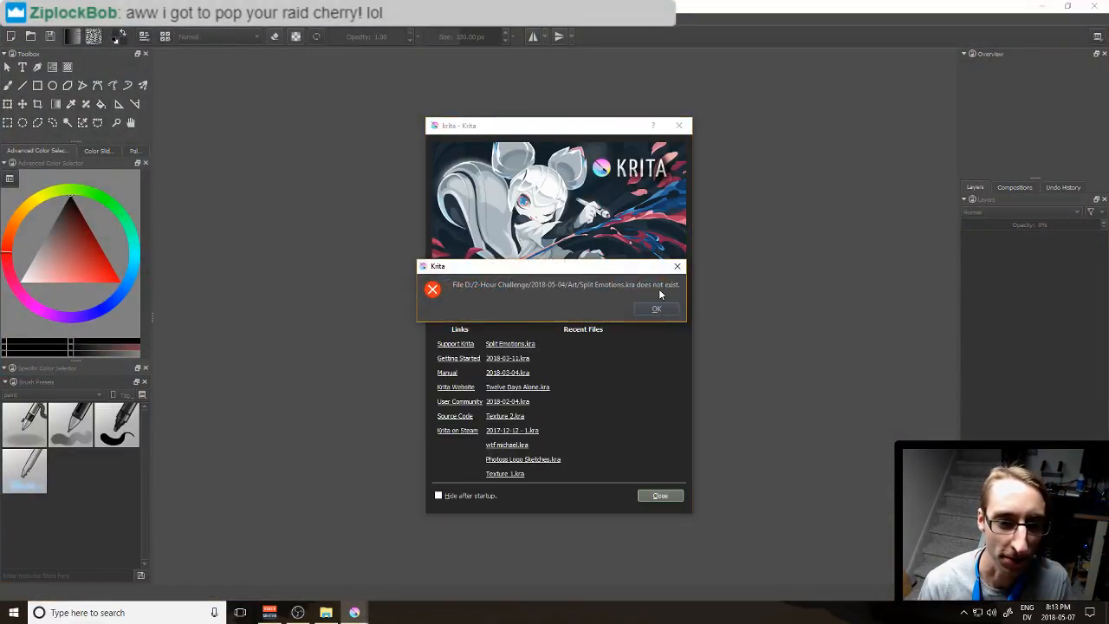
{"action": "left_click", "coordinate": [658, 299]}
{"action": "key", "text": "ctrl+o"}
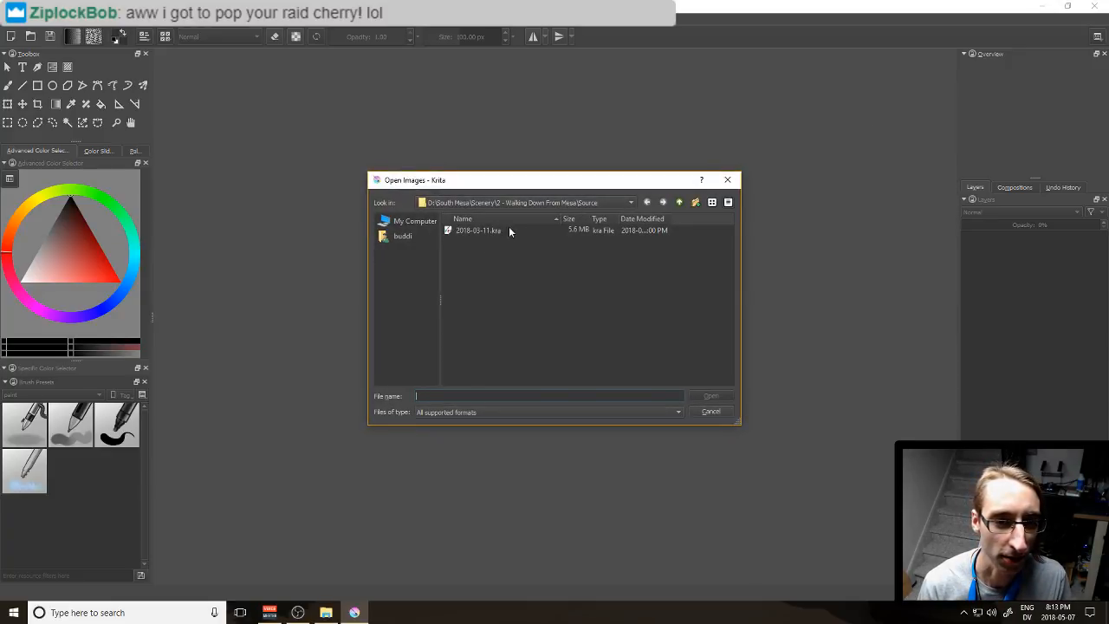
{"action": "left_click", "coordinate": [711, 411]}
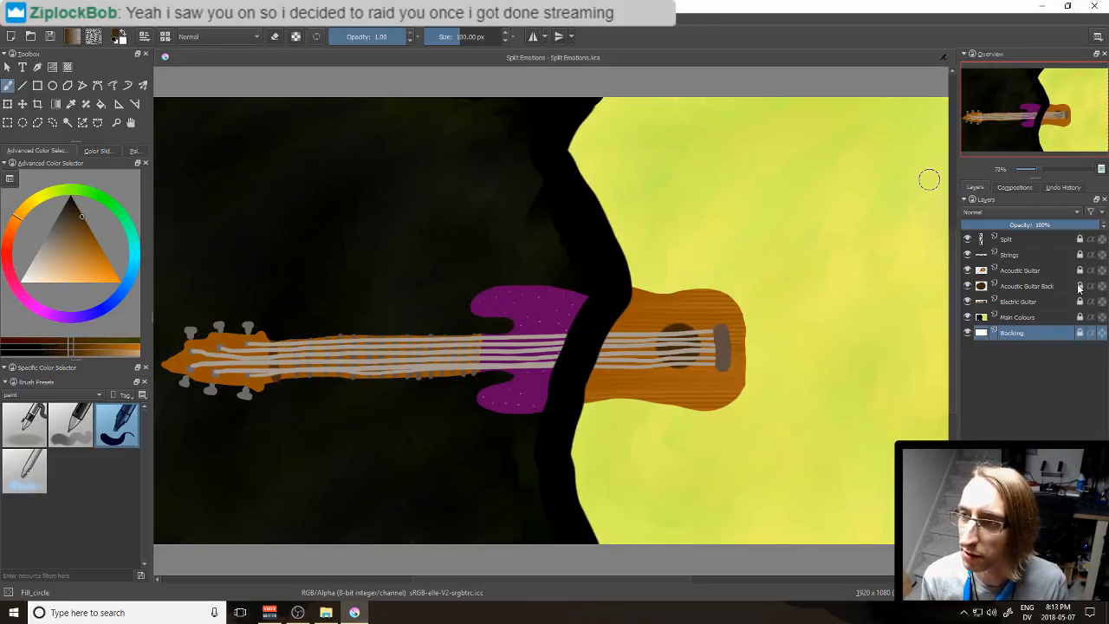
Step: Unlock the Main Colours layer and paint black strokes with the 50 px Fill_circle brush along the upper dark side of the split
{"action": "left_click", "coordinate": [1034, 316]}
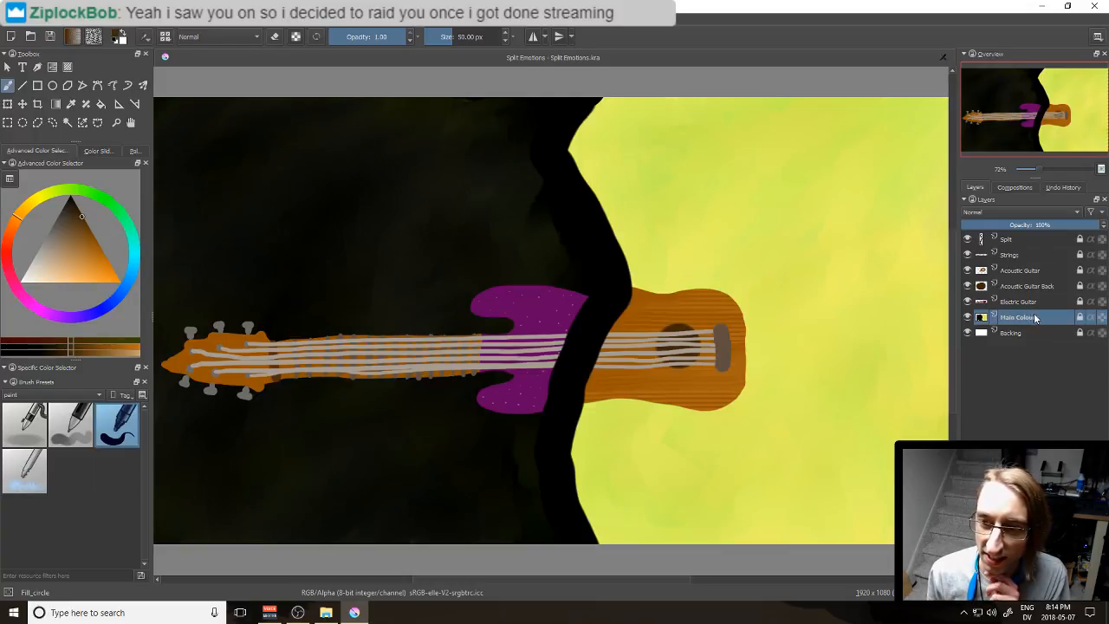
{"action": "left_click", "coordinate": [1040, 302]}
{"action": "left_click", "coordinate": [1065, 316]}
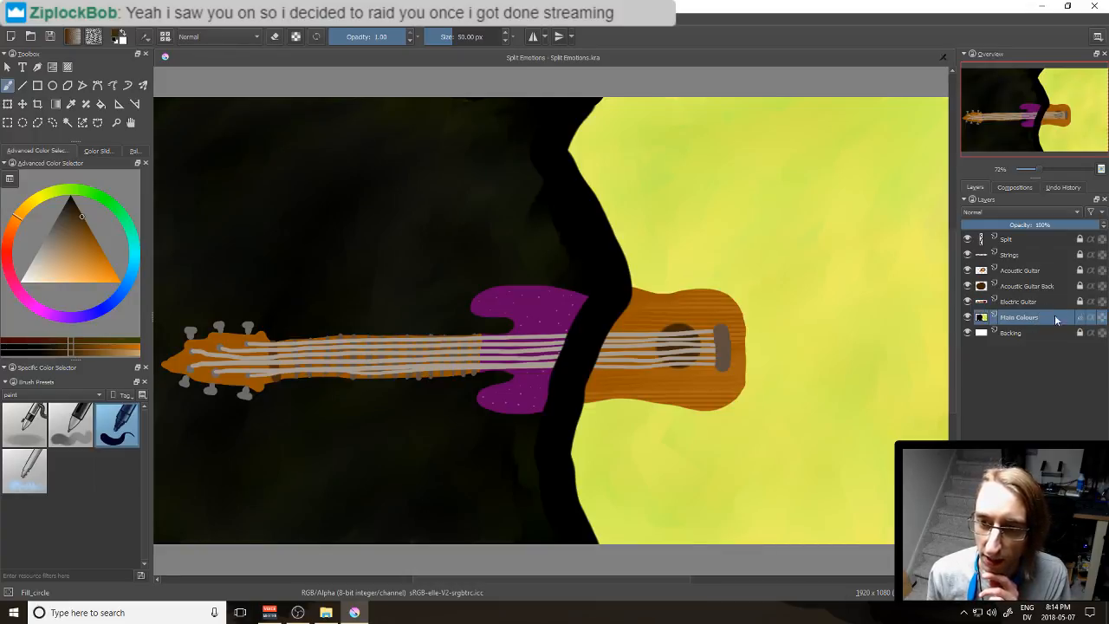
{"action": "left_click", "coordinate": [26, 459]}
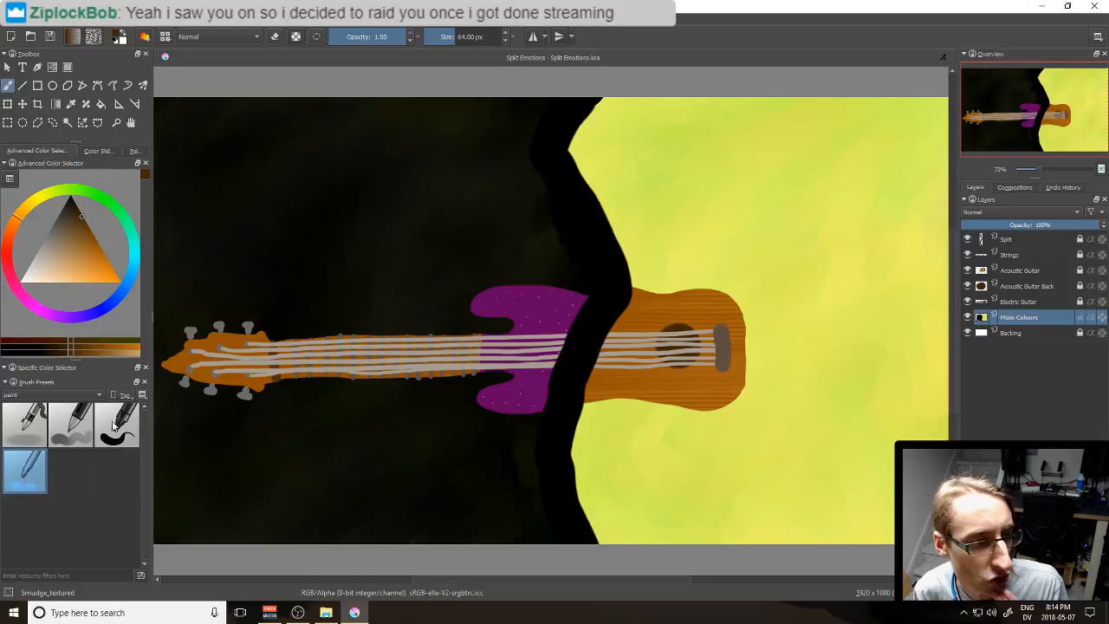
{"action": "left_click", "coordinate": [115, 426]}
{"action": "left_click", "coordinate": [71, 198]}
{"action": "left_click_drag", "start_coordinate": [523, 126], "coordinate": [532, 224]}
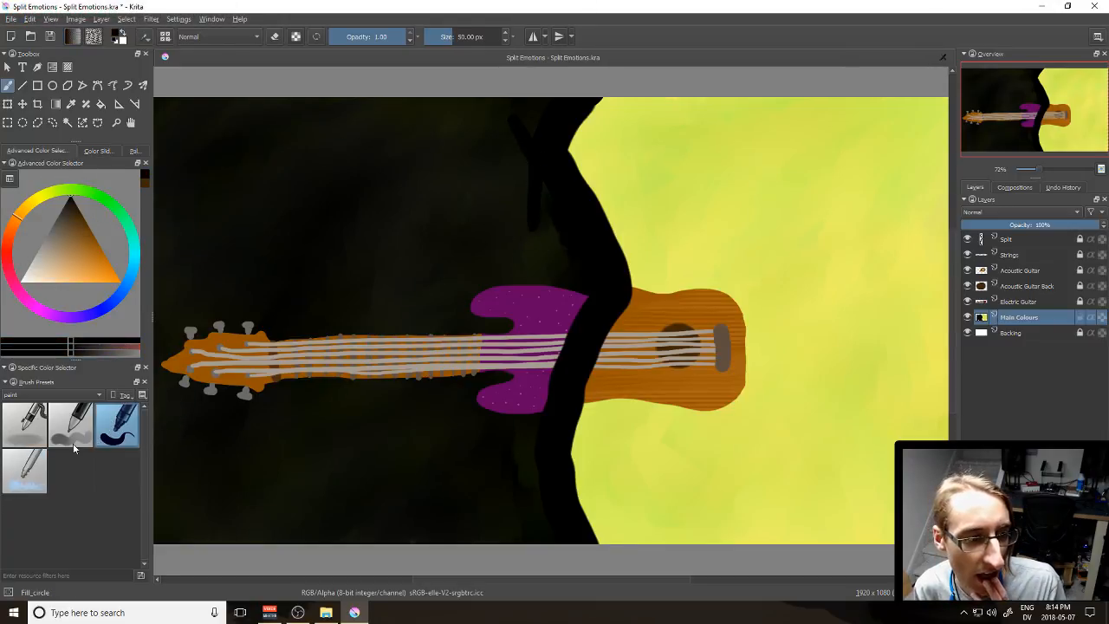
Step: Blend the new black strokes into the dark background with the 64 px Smudge_textured brush and save the artwork
{"action": "left_click", "coordinate": [24, 468]}
{"action": "mouse_move", "coordinate": [539, 187]}
{"action": "left_mouse_down"}
{"action": "mouse_move", "coordinate": [524, 235]}
{"action": "mouse_move", "coordinate": [525, 152]}
{"action": "mouse_move", "coordinate": [497, 118]}
{"action": "mouse_move", "coordinate": [521, 152]}
{"action": "mouse_move", "coordinate": [522, 101]}
{"action": "mouse_move", "coordinate": [500, 169]}
{"action": "mouse_move", "coordinate": [509, 199]}
{"action": "mouse_move", "coordinate": [514, 145]}
{"action": "mouse_move", "coordinate": [518, 186]}
{"action": "mouse_move", "coordinate": [511, 119]}
{"action": "mouse_move", "coordinate": [536, 105]}
{"action": "mouse_move", "coordinate": [522, 158]}
{"action": "mouse_move", "coordinate": [518, 137]}
{"action": "mouse_move", "coordinate": [510, 172]}
{"action": "mouse_move", "coordinate": [506, 161]}
{"action": "mouse_move", "coordinate": [498, 172]}
{"action": "mouse_move", "coordinate": [511, 149]}
{"action": "mouse_move", "coordinate": [514, 178]}
{"action": "left_mouse_up"}
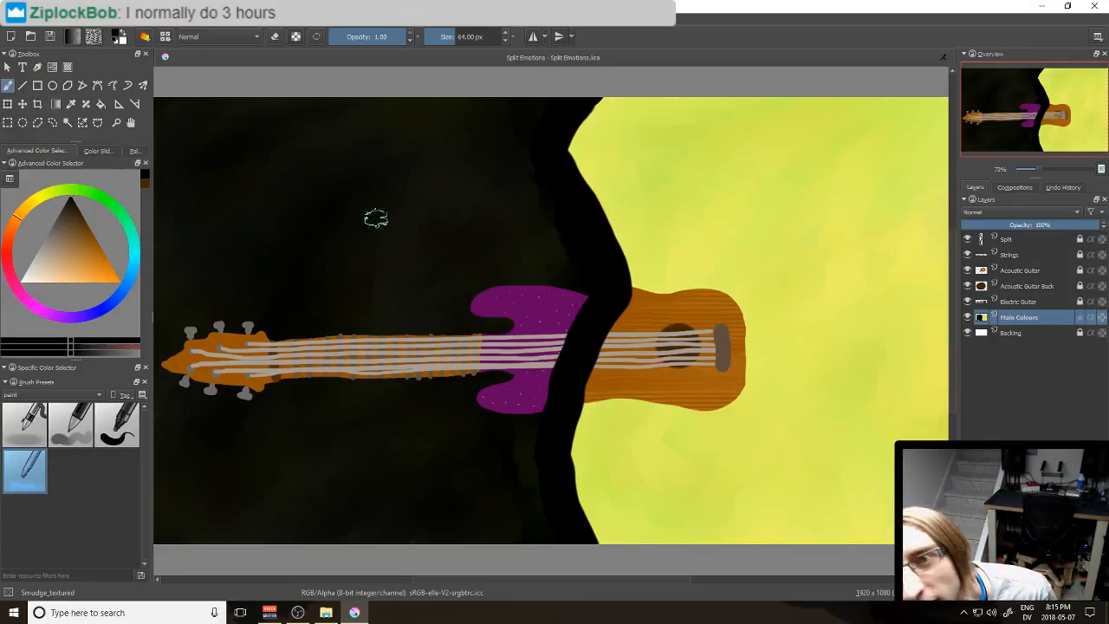
{"action": "key", "text": "ctrl"}
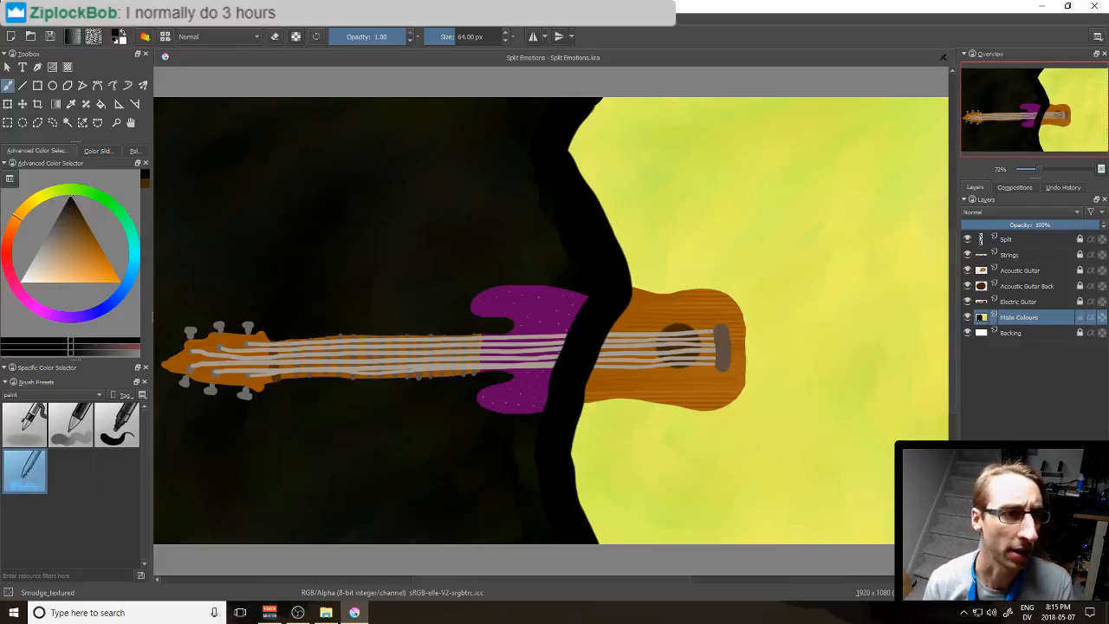
Step: Export the corrected artwork as a PNG to the Art folder, replacing the existing Split Emotions.png and keeping the default options
{"action": "left_click", "coordinate": [11, 18]}
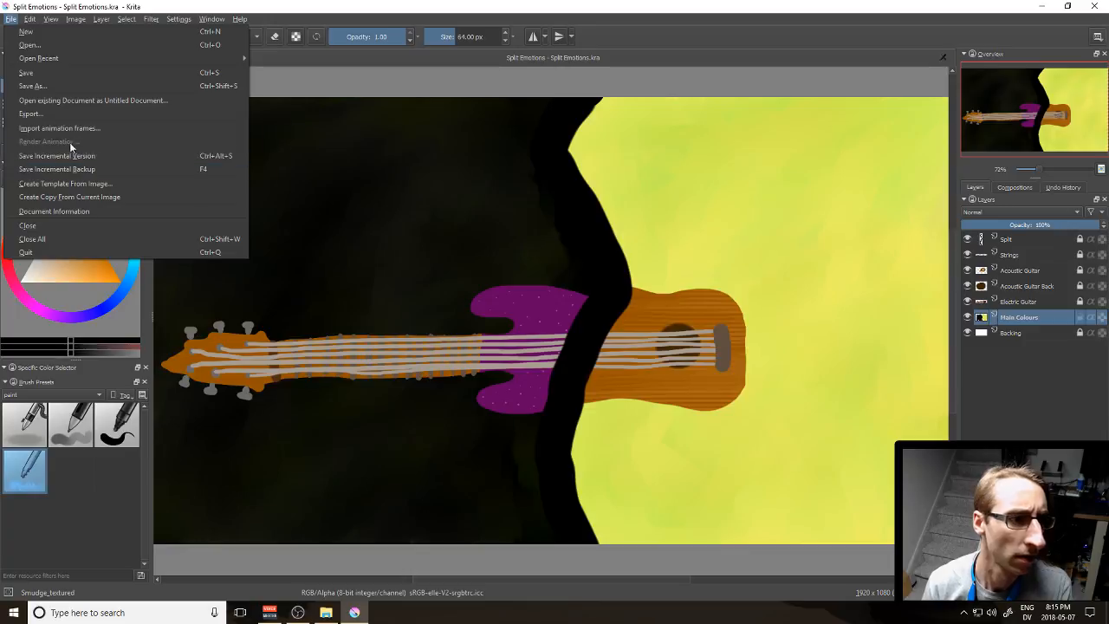
{"action": "left_click", "coordinate": [75, 114]}
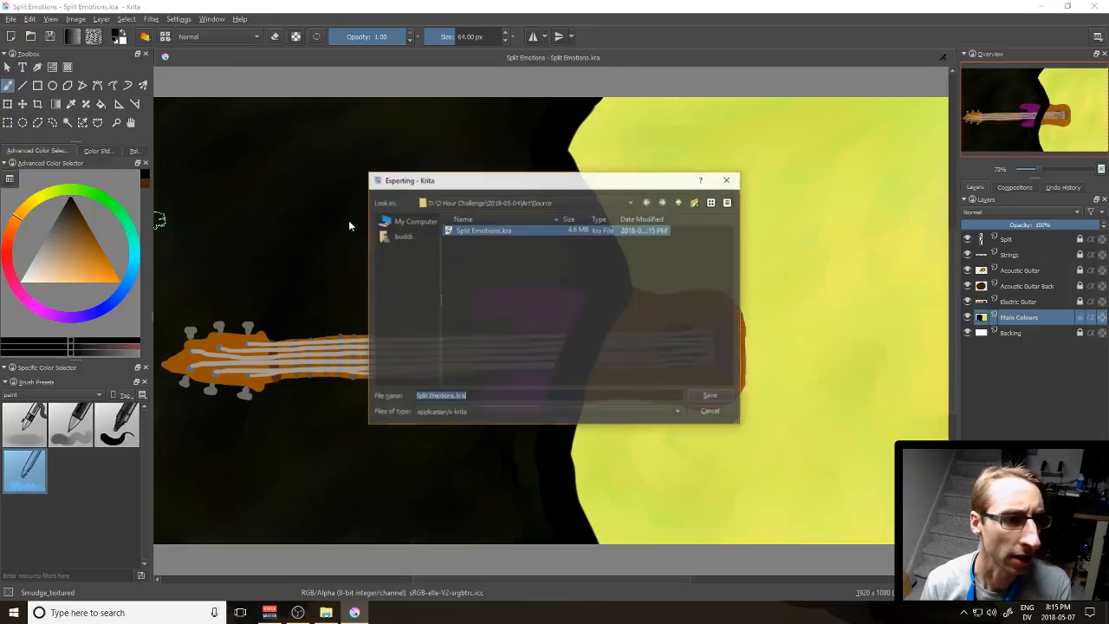
{"action": "left_click", "coordinate": [678, 202]}
{"action": "left_click", "coordinate": [473, 412]}
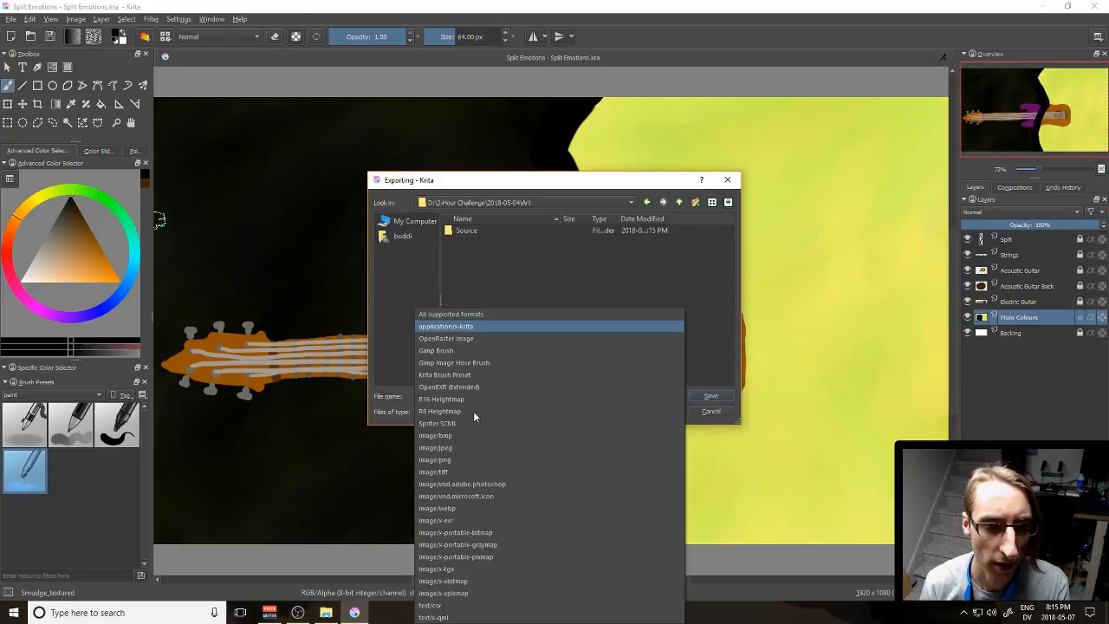
{"action": "left_click", "coordinate": [482, 459]}
{"action": "left_click", "coordinate": [719, 396]}
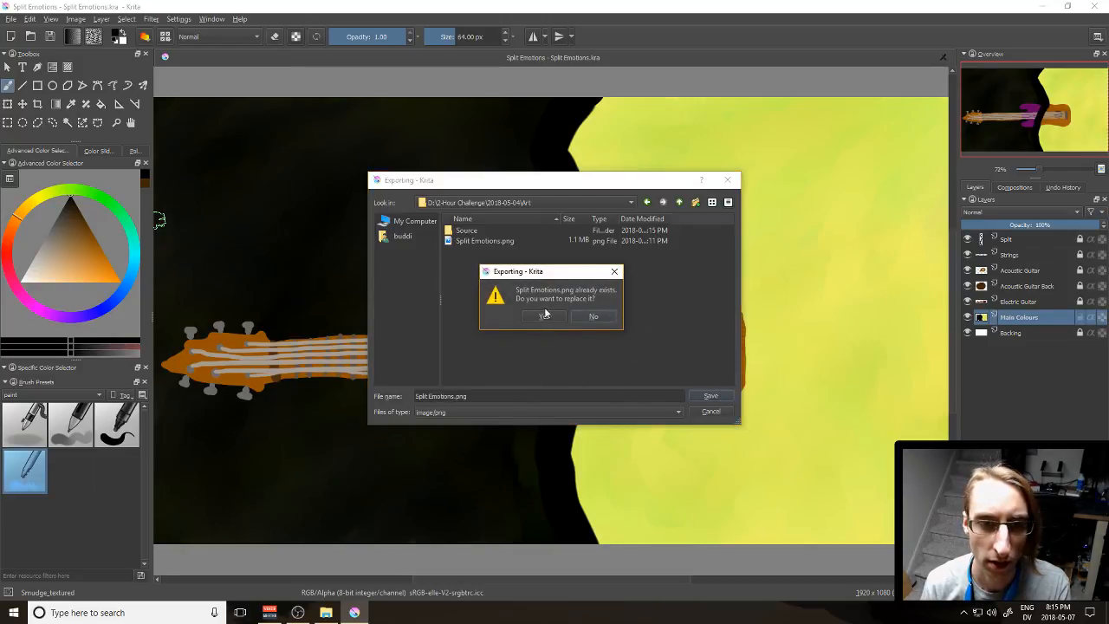
{"action": "left_click", "coordinate": [546, 312]}
{"action": "left_click", "coordinate": [601, 356]}
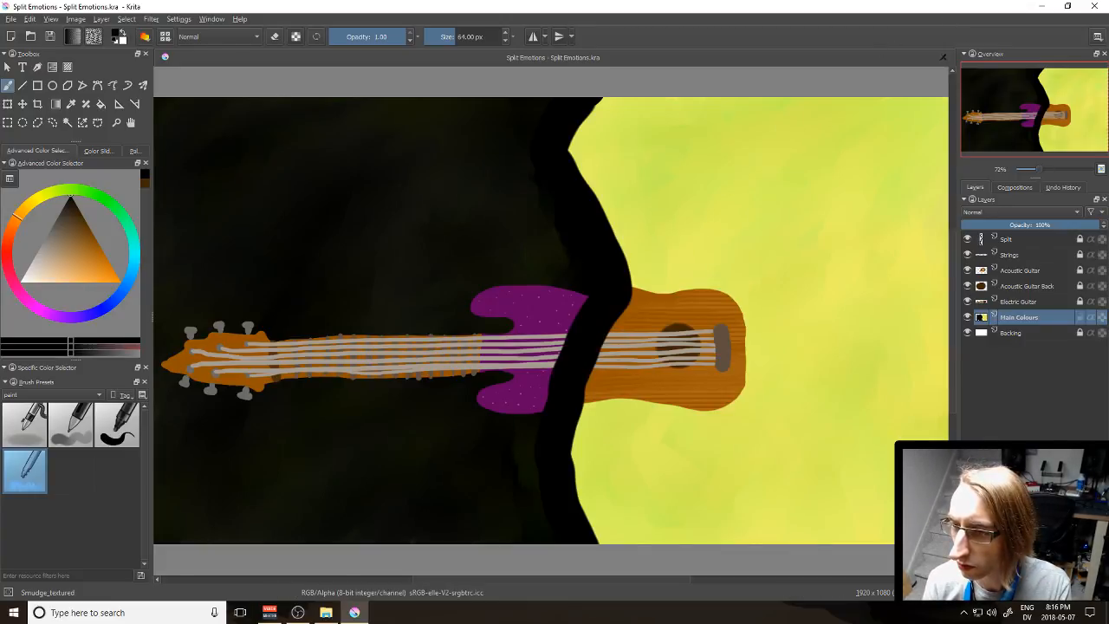
Step: Switch to Photos to check the re-exported Split Emotions.png, close Krita and view the image again
{"action": "key", "text": "alt+Tab"}
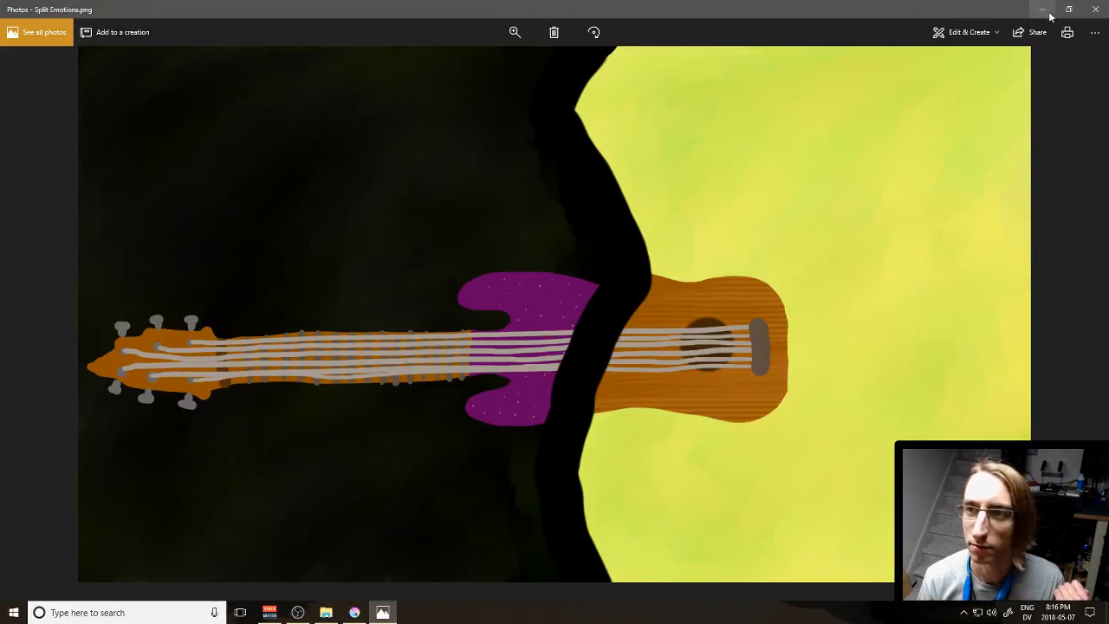
{"action": "left_click", "coordinate": [1095, 9]}
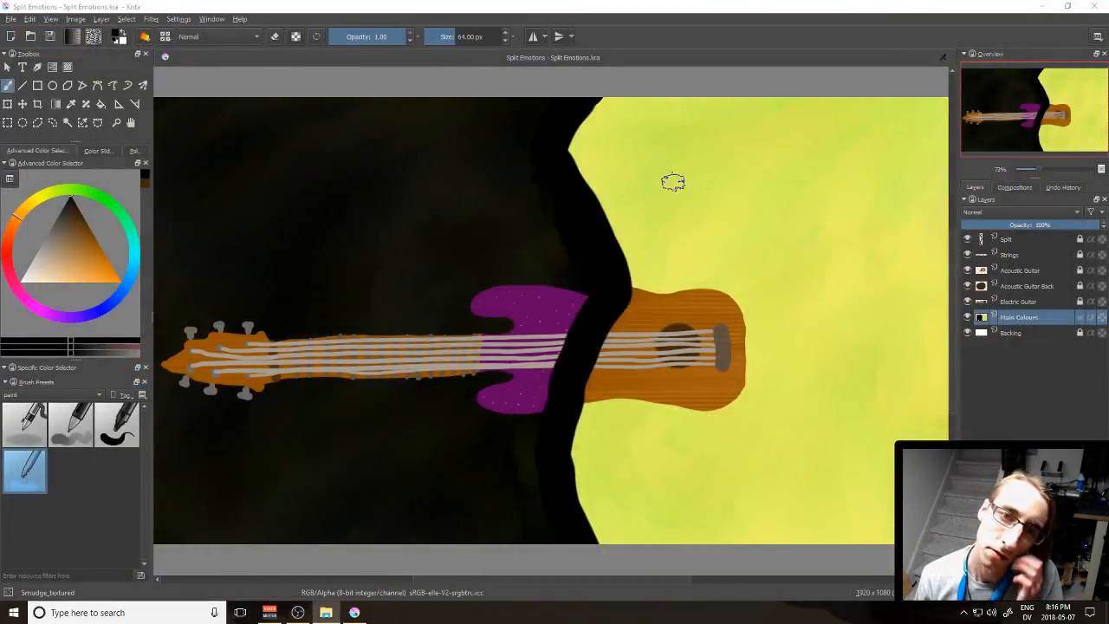
{"action": "left_click", "coordinate": [1089, 9]}
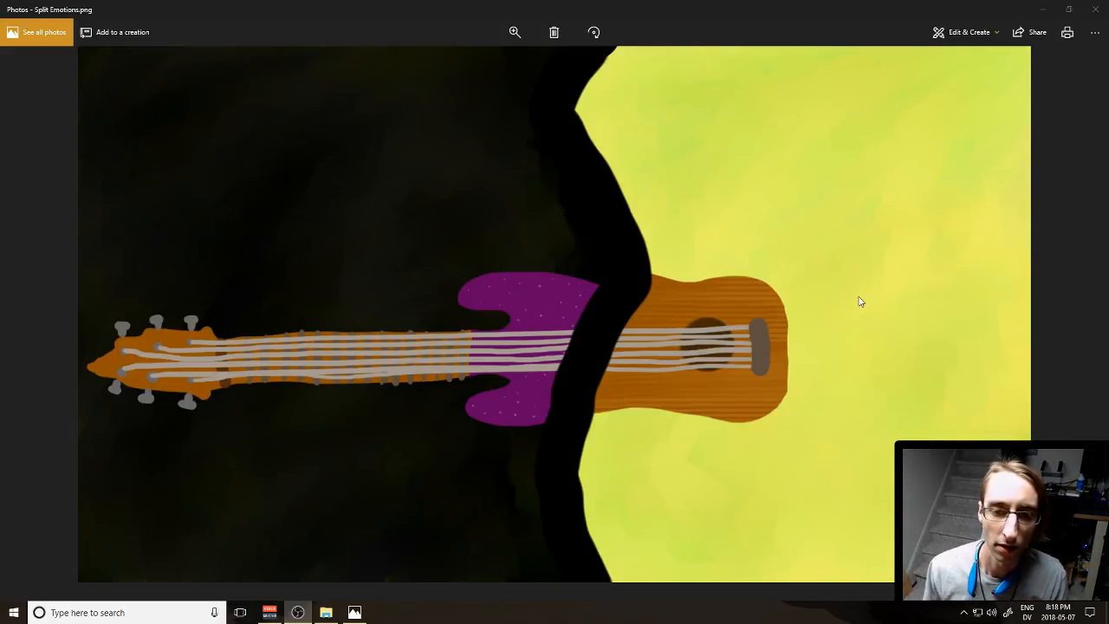
{"action": "left_click", "coordinate": [761, 24]}
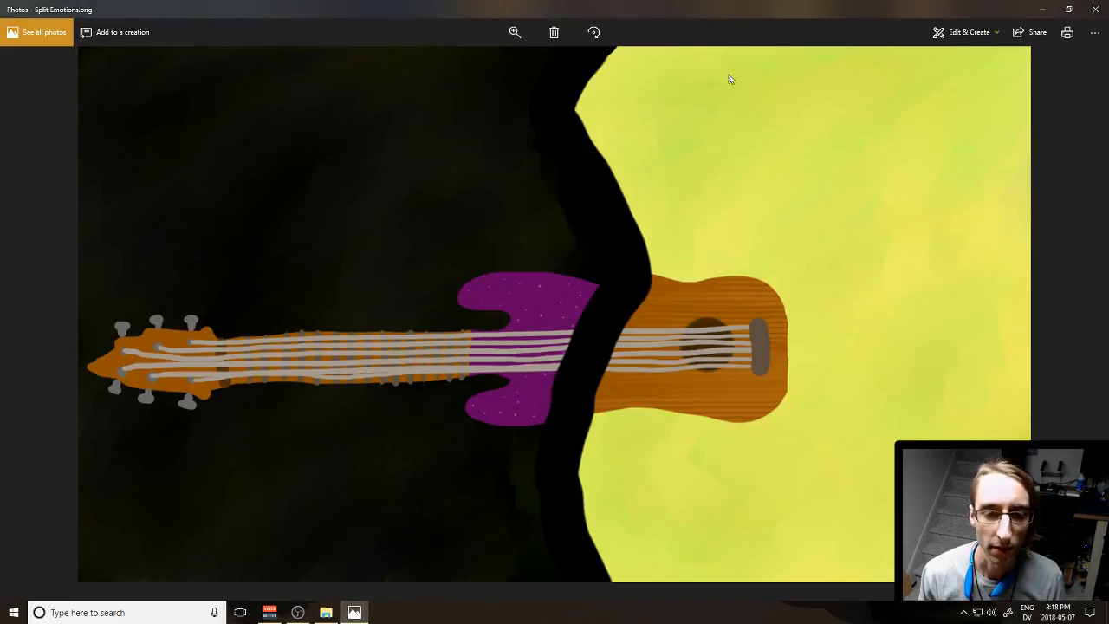
Step: Launch Inkscape and open the Livestream Archive.svg thumbnail template
{"action": "left_click", "coordinate": [13, 613]}
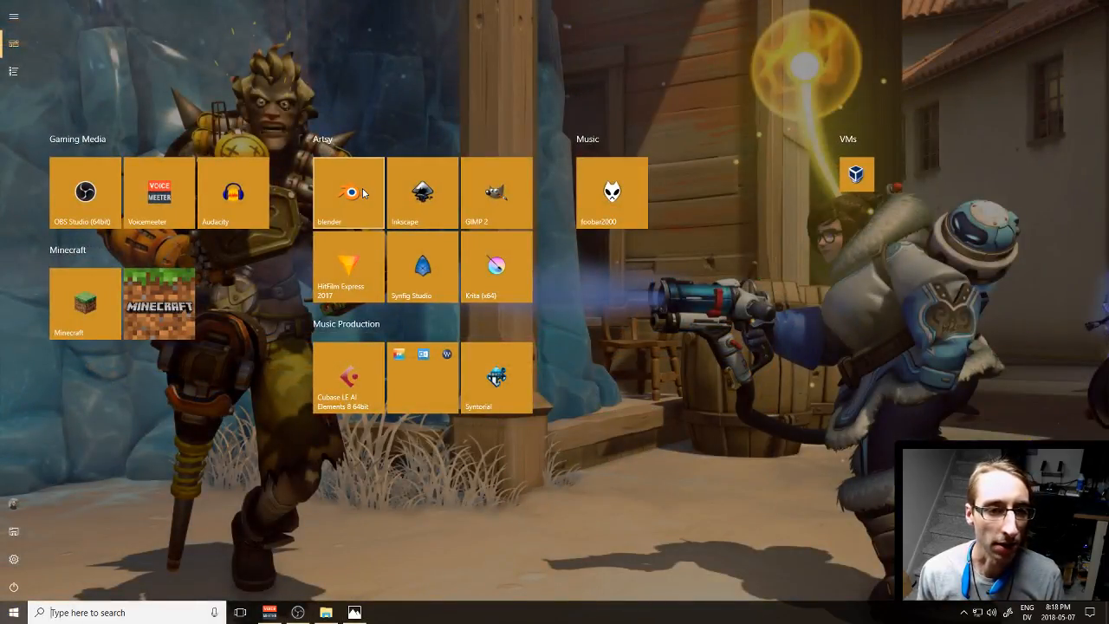
{"action": "left_click", "coordinate": [424, 192]}
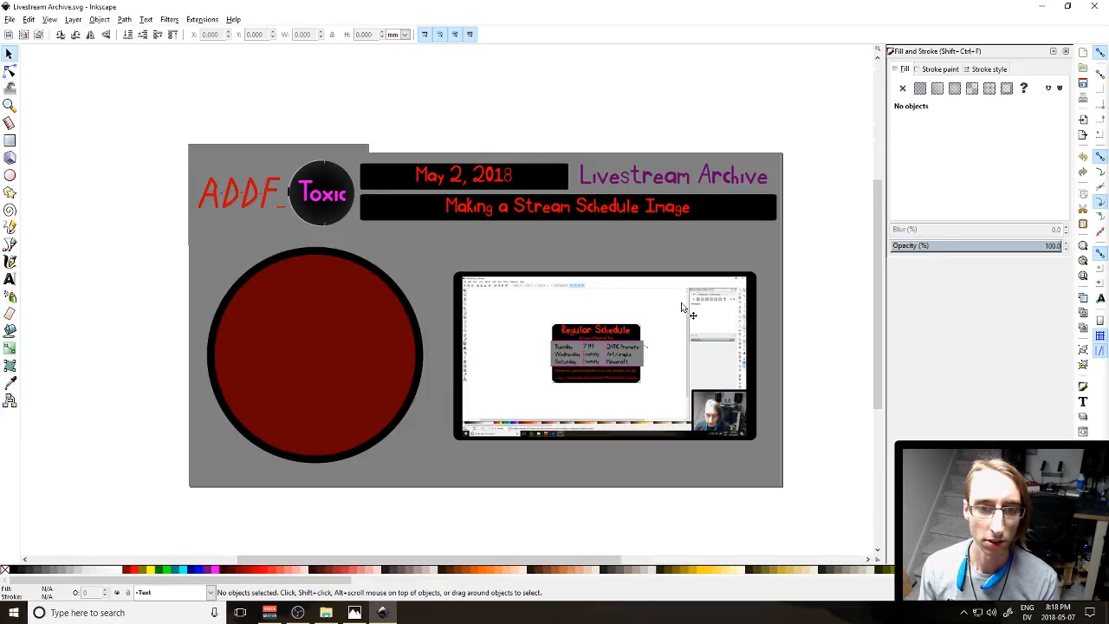
{"action": "scroll", "coordinate": [685, 312], "scroll_direction": "up", "scroll_amount": 3}
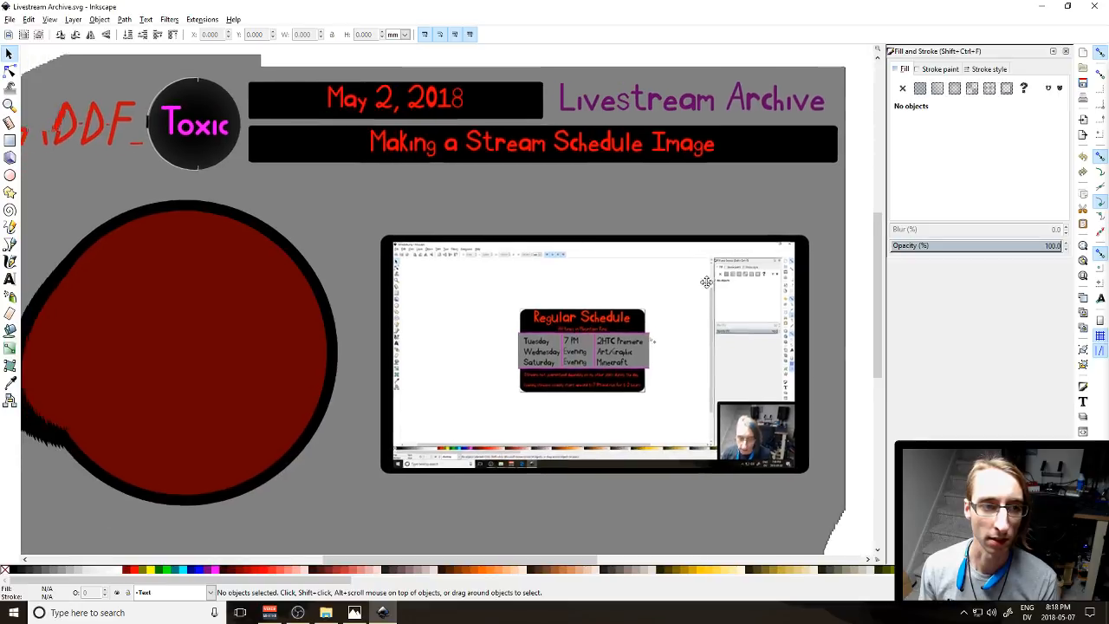
{"action": "scroll", "coordinate": [724, 279], "scroll_direction": "down", "scroll_amount": 3}
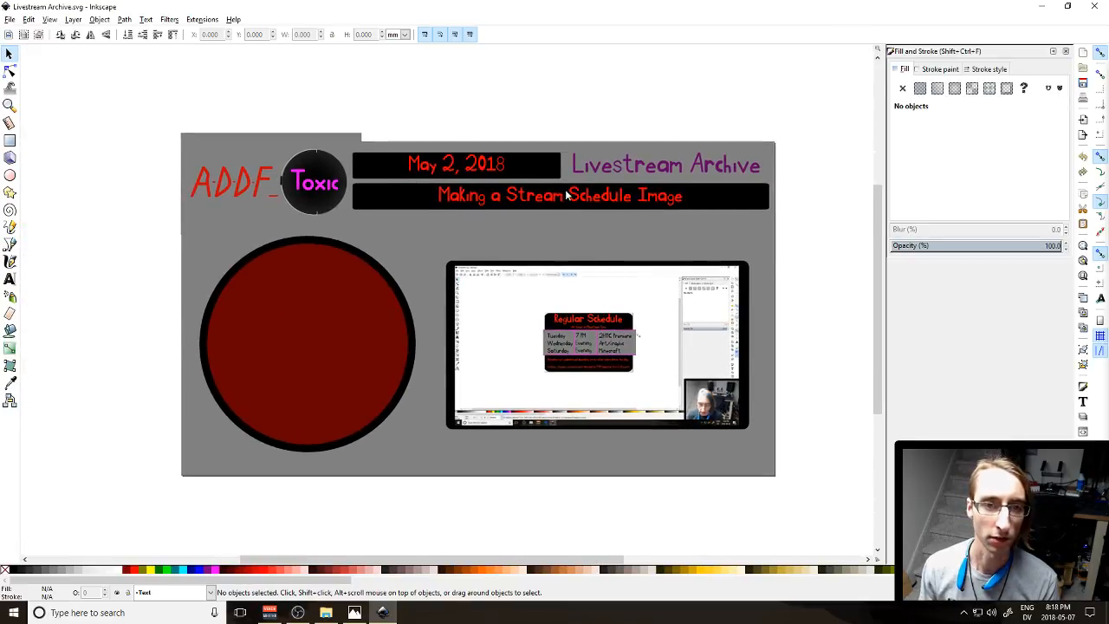
Step: Replace the thumbnail's title text with "2 Hour Album Challenge, Vol. 2", copied from the video's edit page on YouTube in Edge
{"action": "double_click", "coordinate": [586, 198]}
{"action": "key", "text": "ctrl+a"}
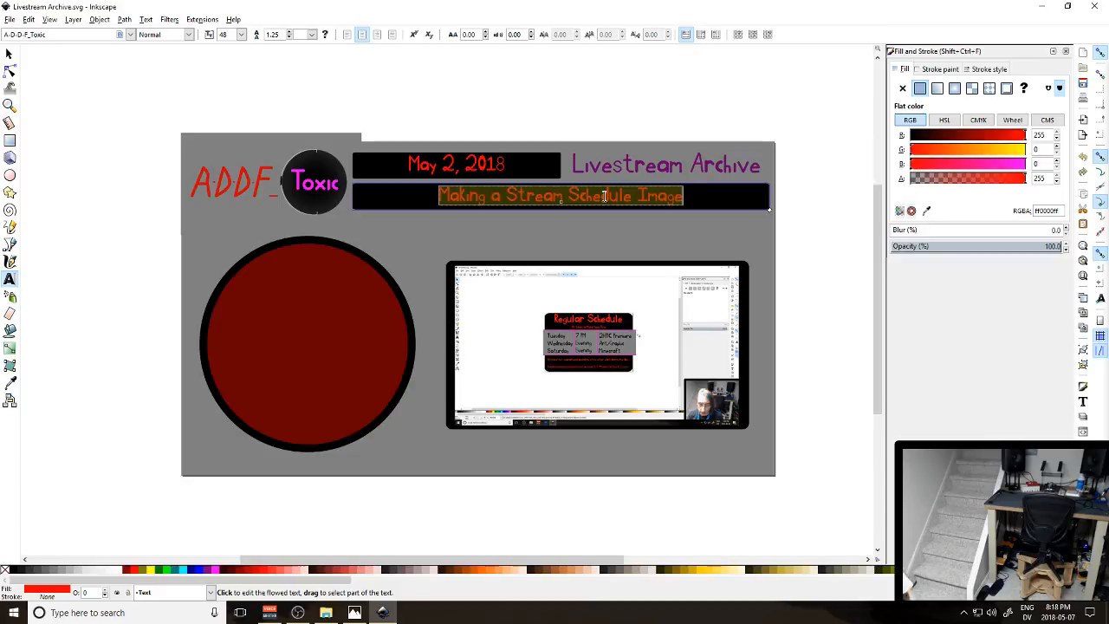
{"action": "key", "text": "super"}
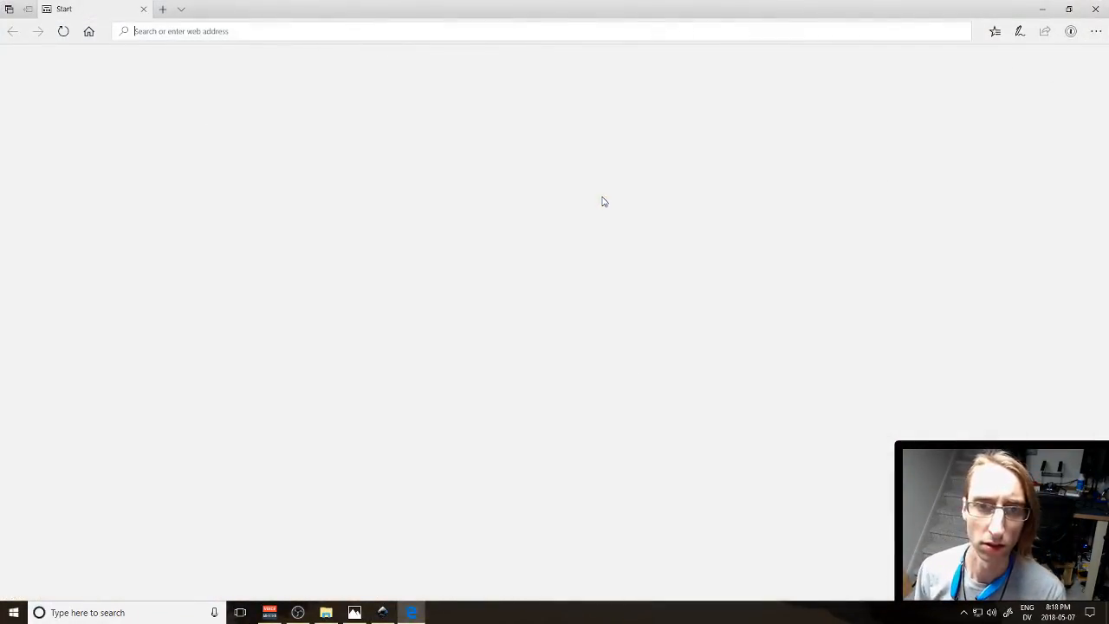
{"action": "left_click_drag", "start_coordinate": [565, 9], "coordinate": [1108, 190]}
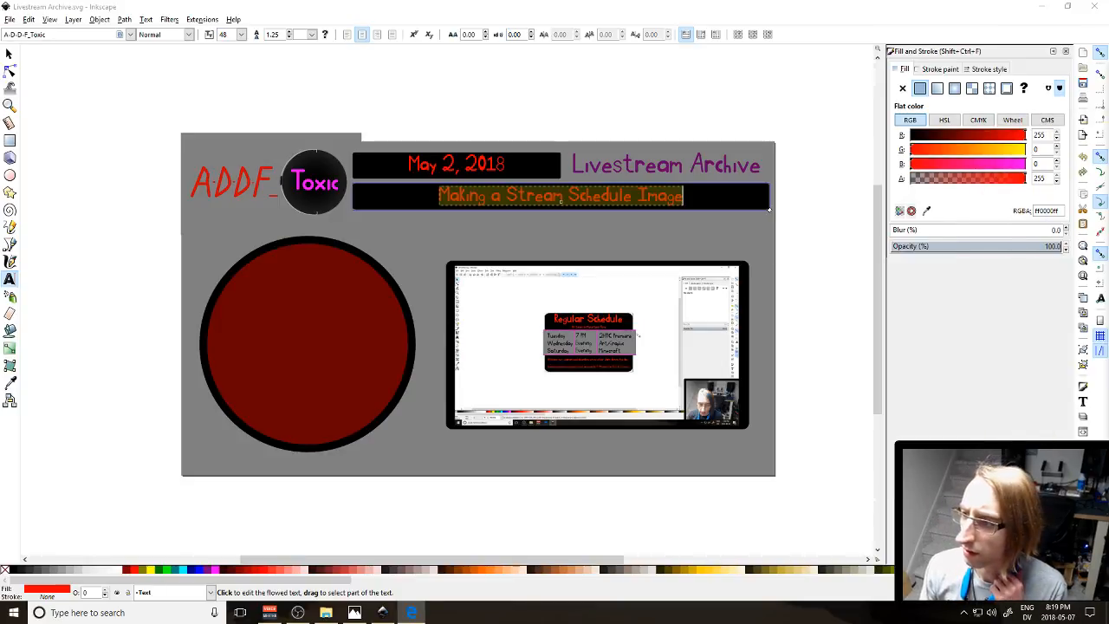
{"action": "key", "text": "alt+Tab"}
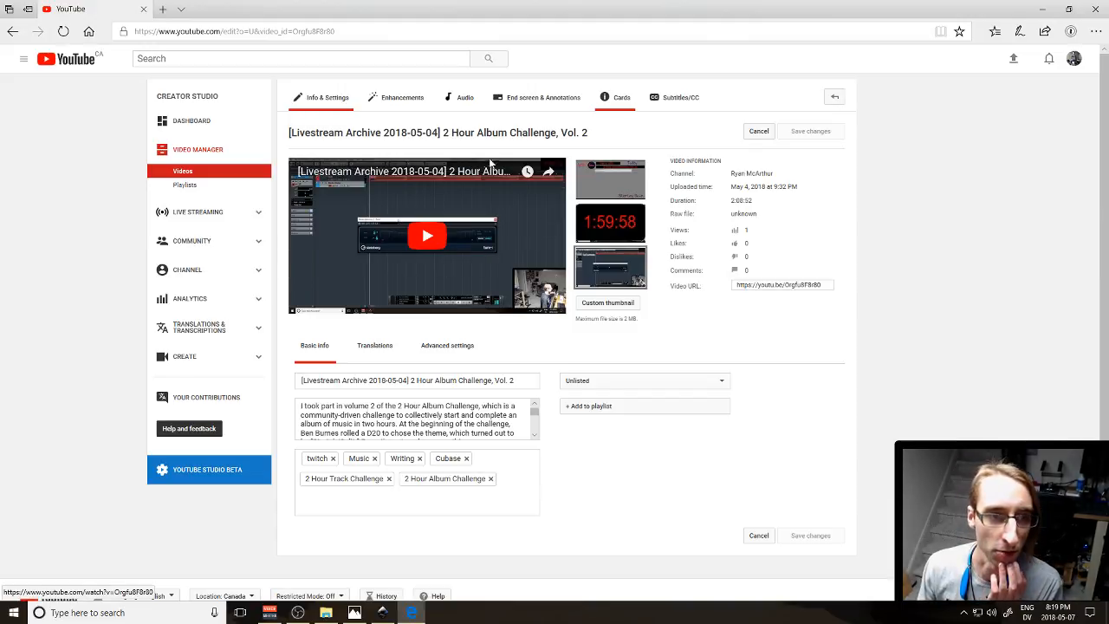
{"action": "double_click", "coordinate": [517, 16]}
{"action": "left_click_drag", "start_coordinate": [622, 75], "coordinate": [572, 2]}
{"action": "left_click_drag", "start_coordinate": [513, 381], "coordinate": [411, 381]}
{"action": "key", "text": "ctrl+c"}
{"action": "key", "text": "alt+Tab"}
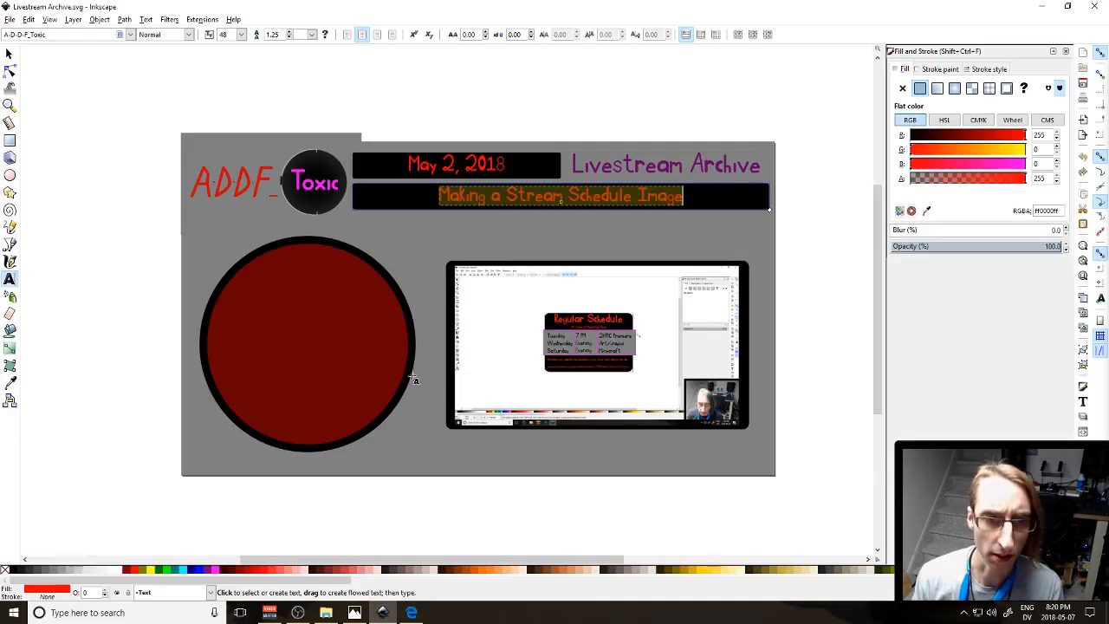
{"action": "key", "text": "ctrl+v"}
Step: Change the thumbnail's date text to "May 4, 2018", checking the date against the YouTube video title
{"action": "left_click_drag", "start_coordinate": [408, 165], "coordinate": [505, 164]}
{"action": "key", "text": "alt+Tab"}
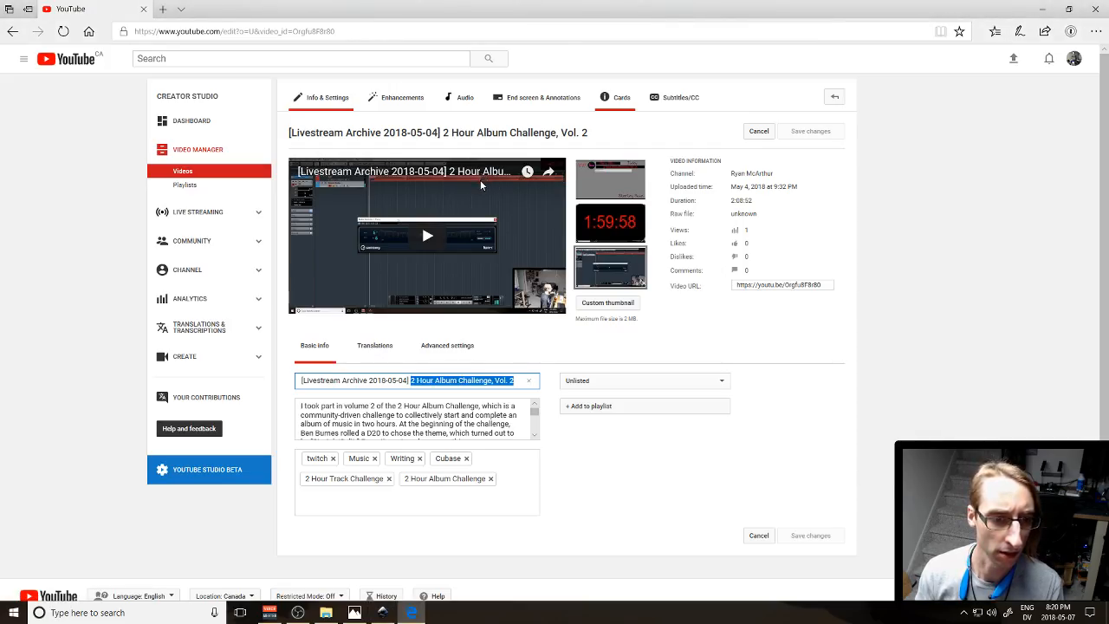
{"action": "key", "text": "alt+Tab"}
{"action": "type", "text": "May 4, 2018"}
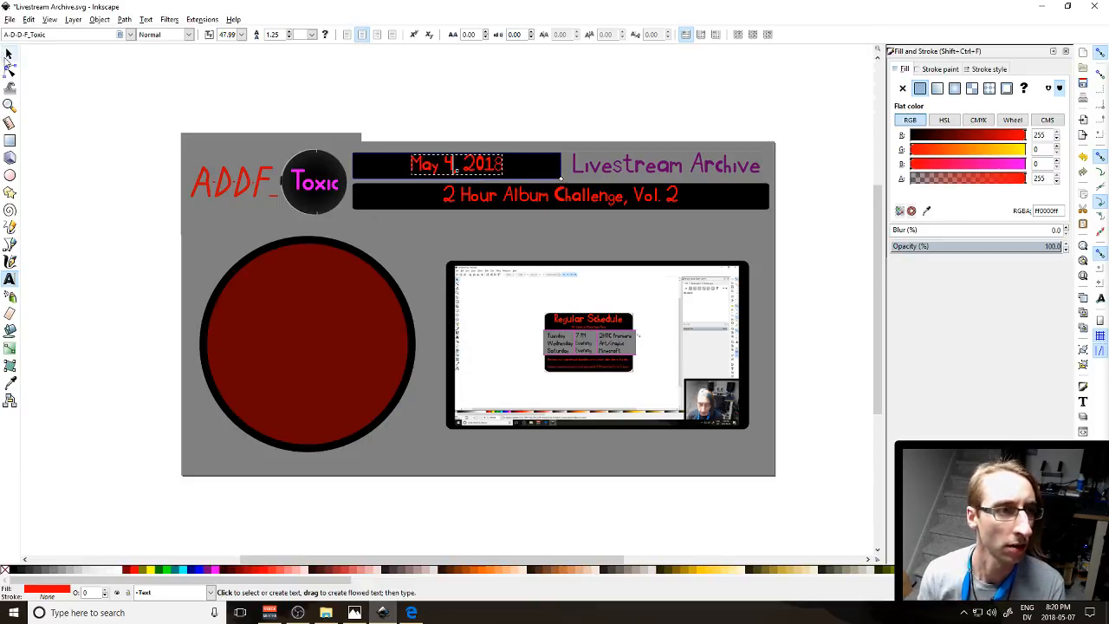
Step: Delete the old stream screenshot from the black rounded frame
{"action": "left_click", "coordinate": [8, 54]}
{"action": "left_click", "coordinate": [523, 319]}
{"action": "key", "text": "Delete"}
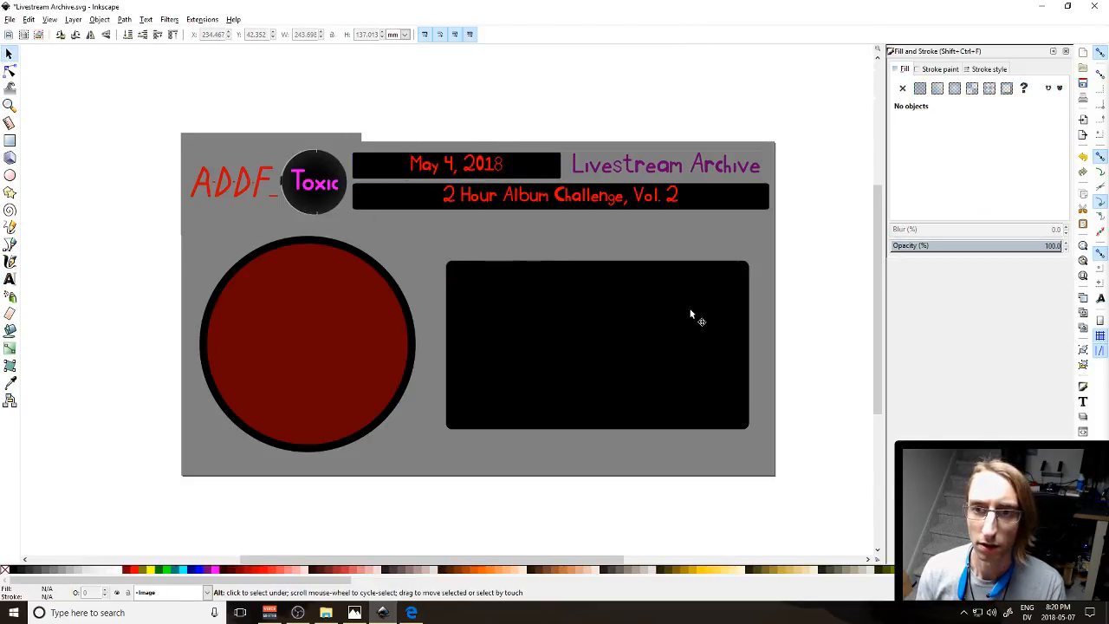
Step: Switch to Edge and open a YouTube maxresdefault.jpg thumbnail image in a second tab
{"action": "key", "text": "alt+Tab"}
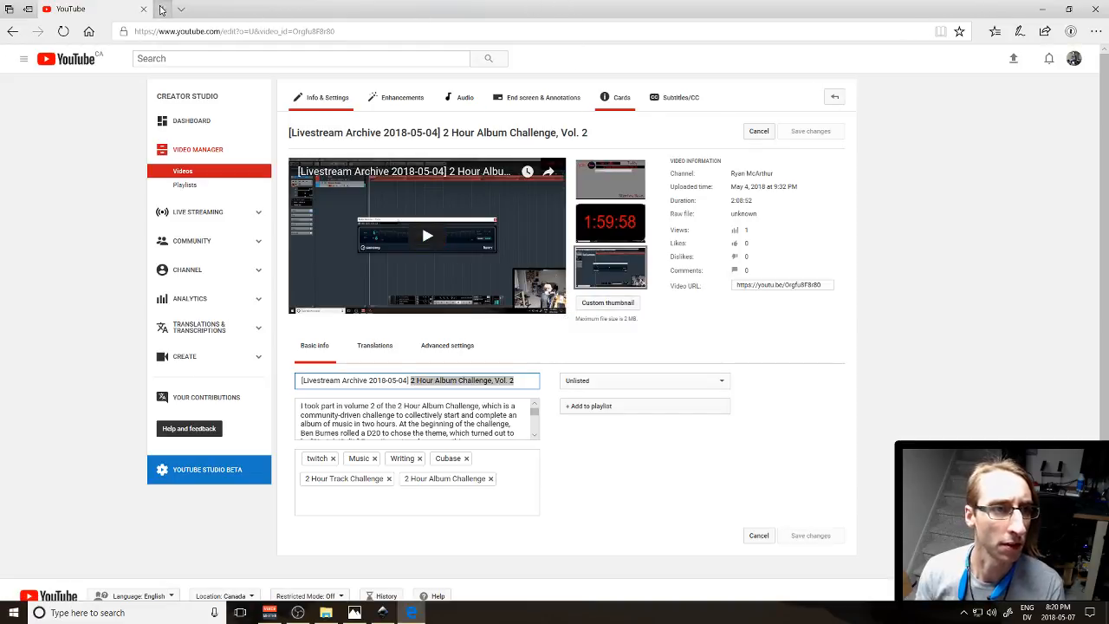
{"action": "left_click", "coordinate": [160, 9]}
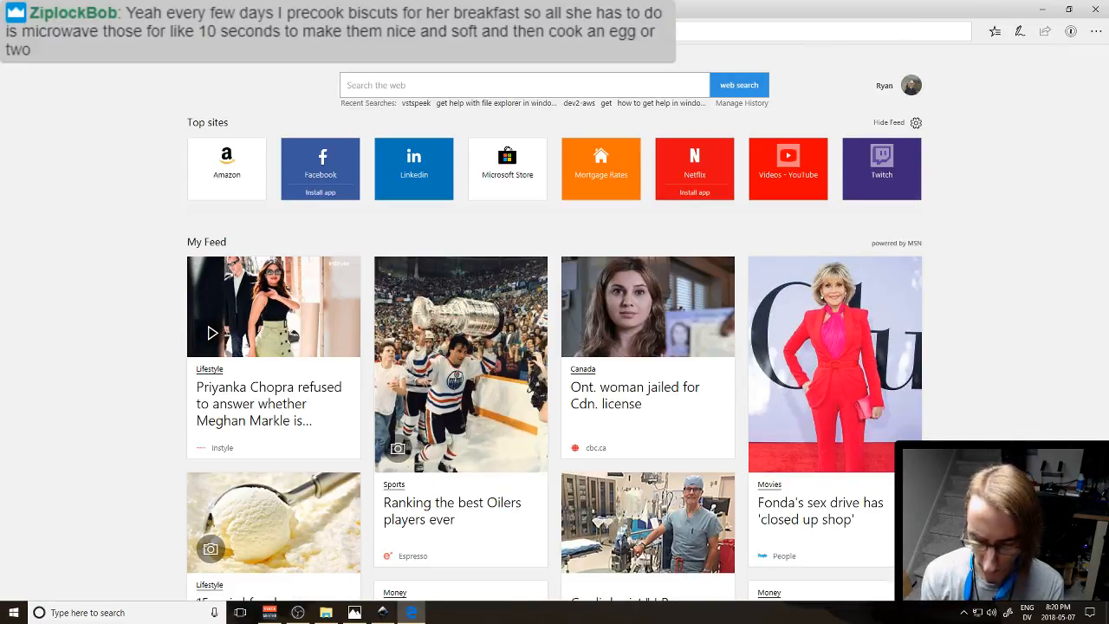
{"action": "key", "text": "alt+Tab"}
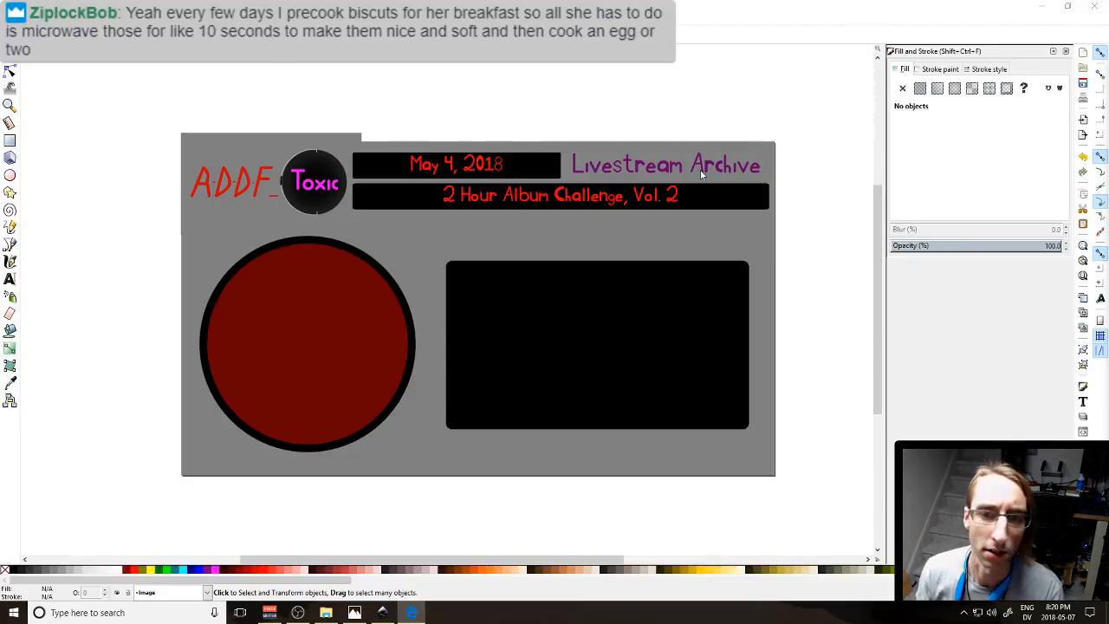
{"action": "left_click_drag", "start_coordinate": [745, 622], "coordinate": [741, 0]}
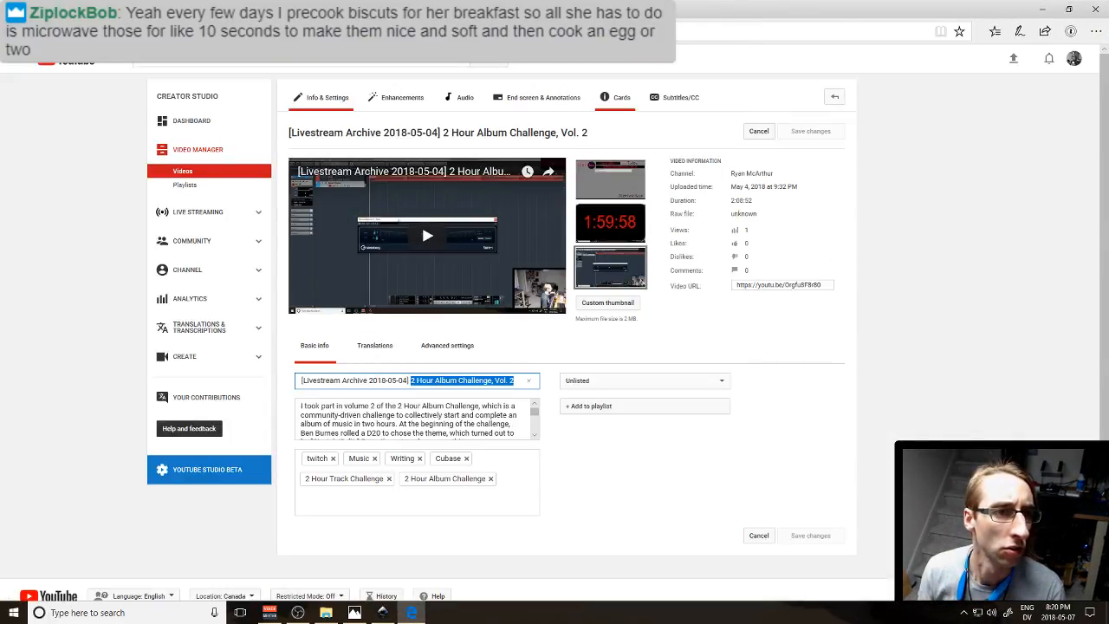
{"action": "key", "text": "ctrl+l"}
{"action": "key", "text": "ctrl+i"}
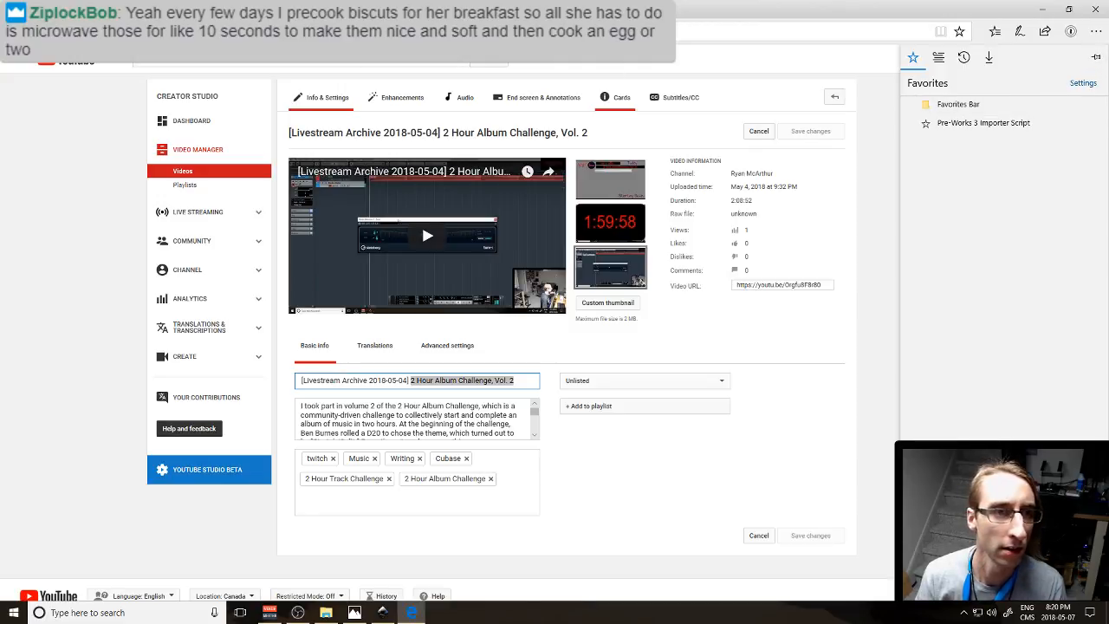
{"action": "key", "text": "ctrl+l"}
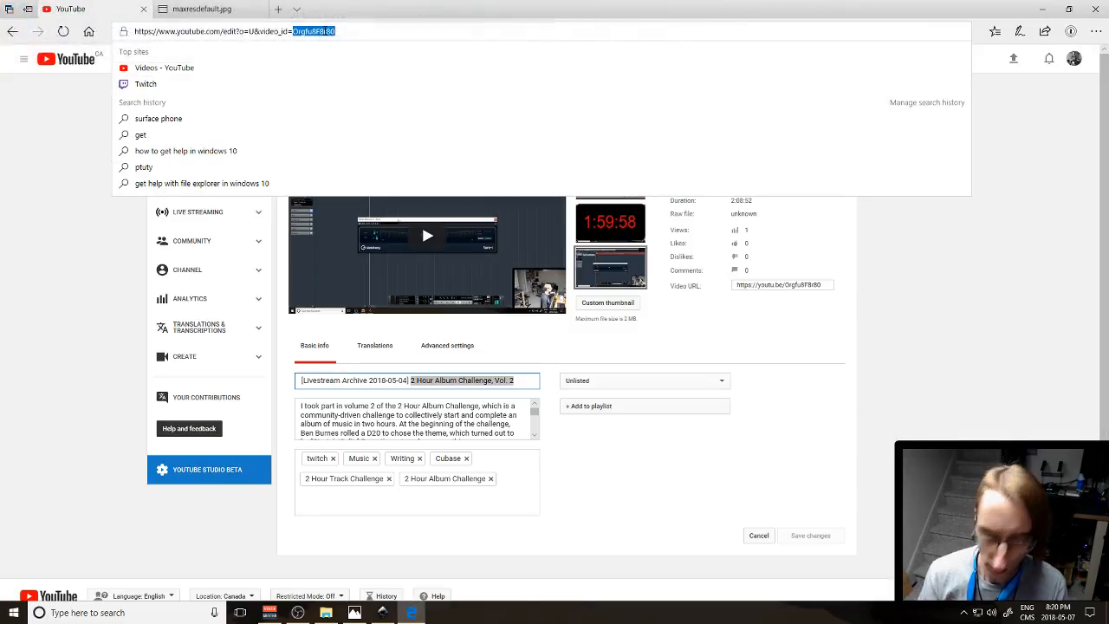
{"action": "key", "text": "ctrl+i"}
Step: Copy the video ID from the edit page's address into the maxresdefault.jpg address and load that video's thumbnail
{"action": "left_click", "coordinate": [326, 32]}
{"action": "left_click", "coordinate": [326, 31]}
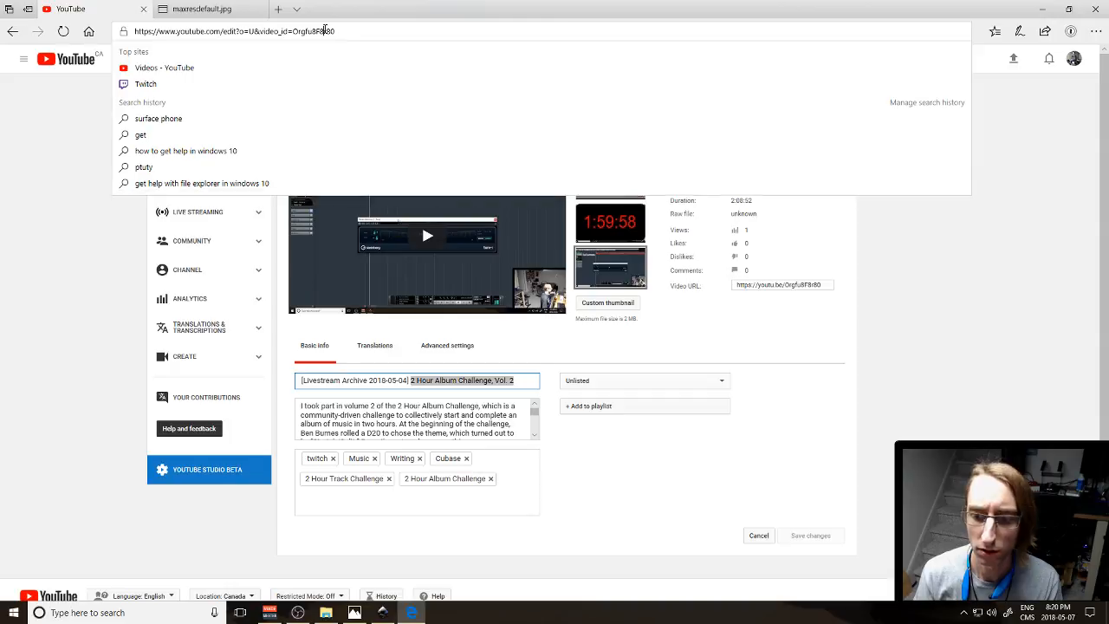
{"action": "double_click", "coordinate": [325, 31]}
{"action": "key", "text": "ctrl+c"}
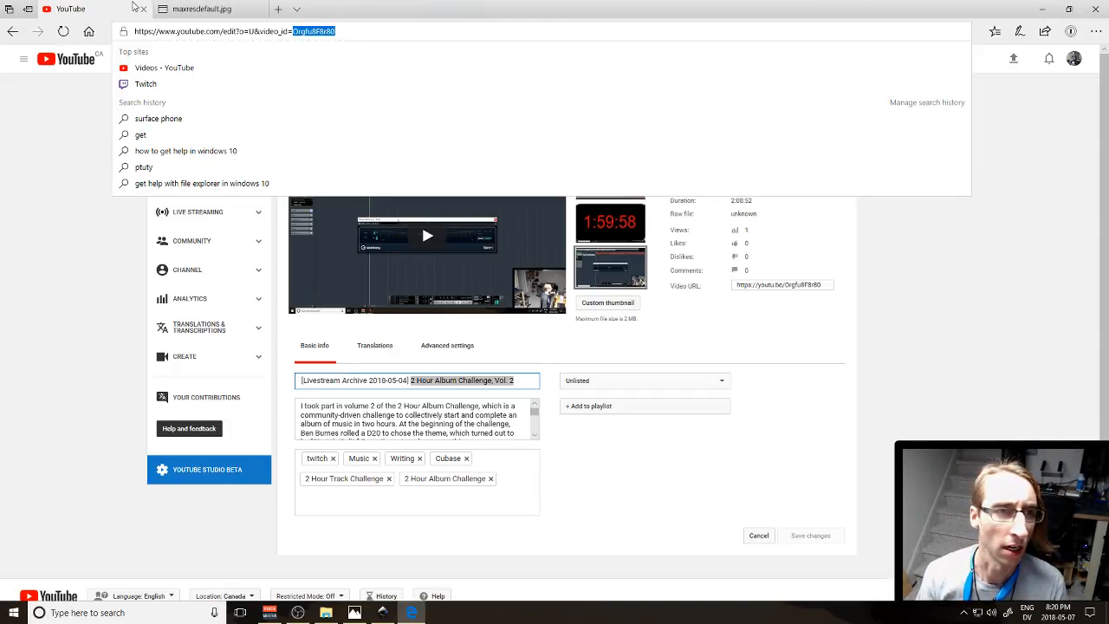
{"action": "left_click", "coordinate": [202, 9]}
{"action": "left_click", "coordinate": [227, 31]}
{"action": "double_click", "coordinate": [228, 31]}
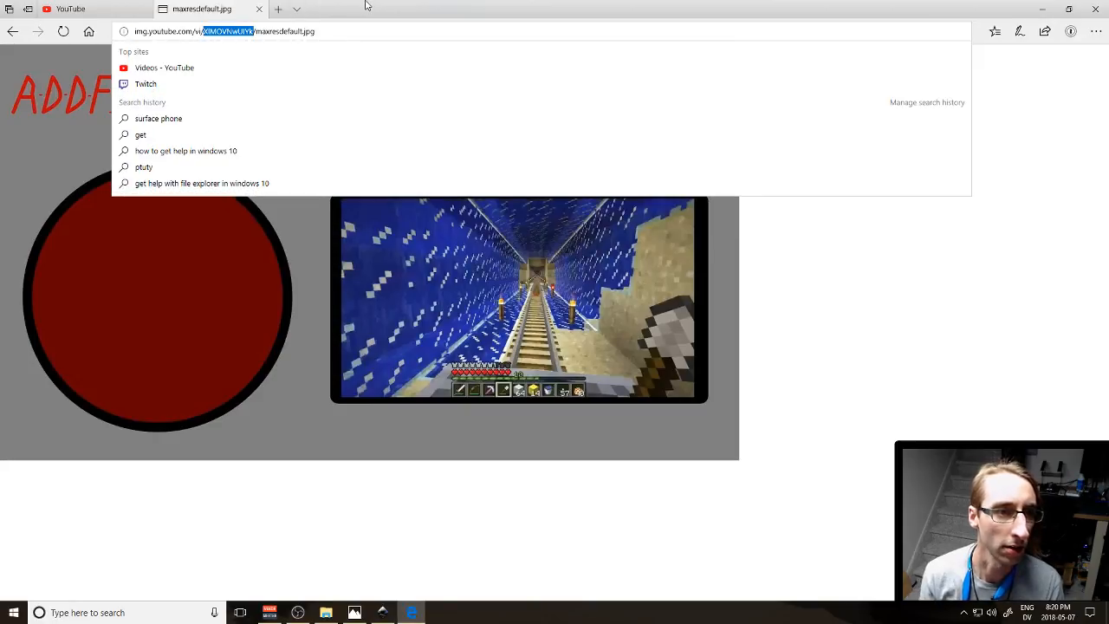
{"action": "key", "text": "ctrl+v"}
{"action": "key", "text": "Return"}
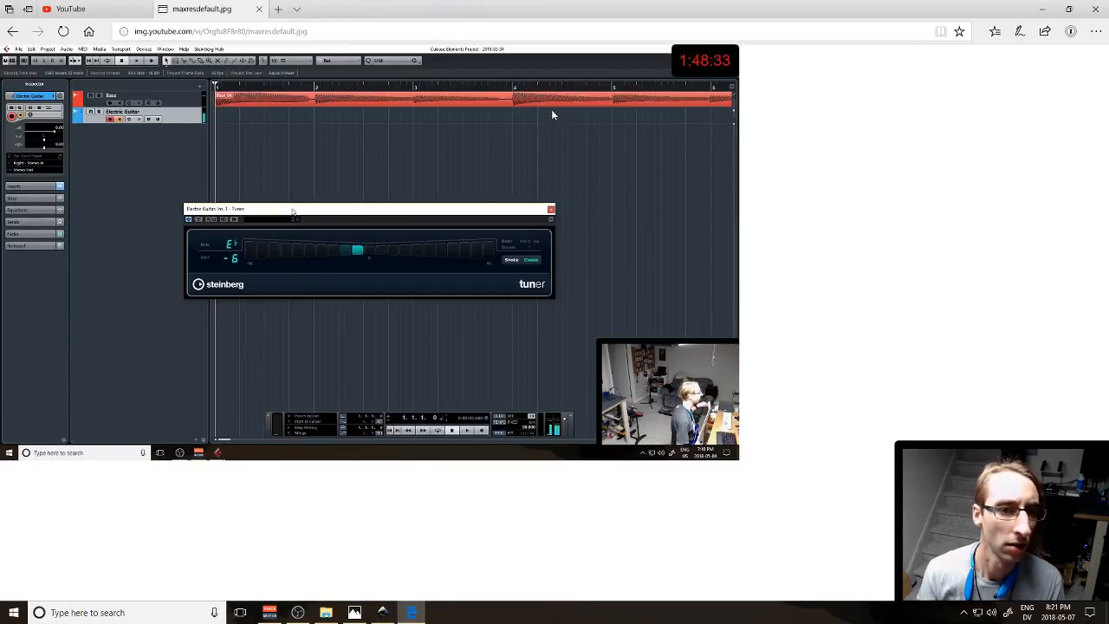
Step: Copy the loaded thumbnail picture and paste it into the Inkscape drawing
{"action": "right_click", "coordinate": [483, 202]}
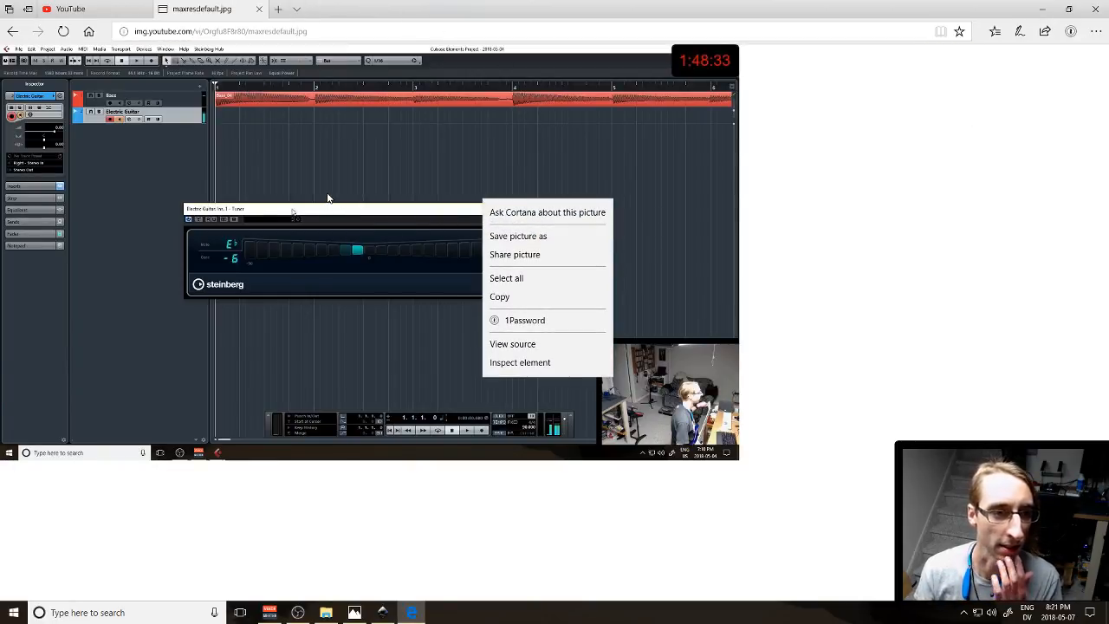
{"action": "left_click", "coordinate": [523, 298]}
{"action": "left_click", "coordinate": [387, 611]}
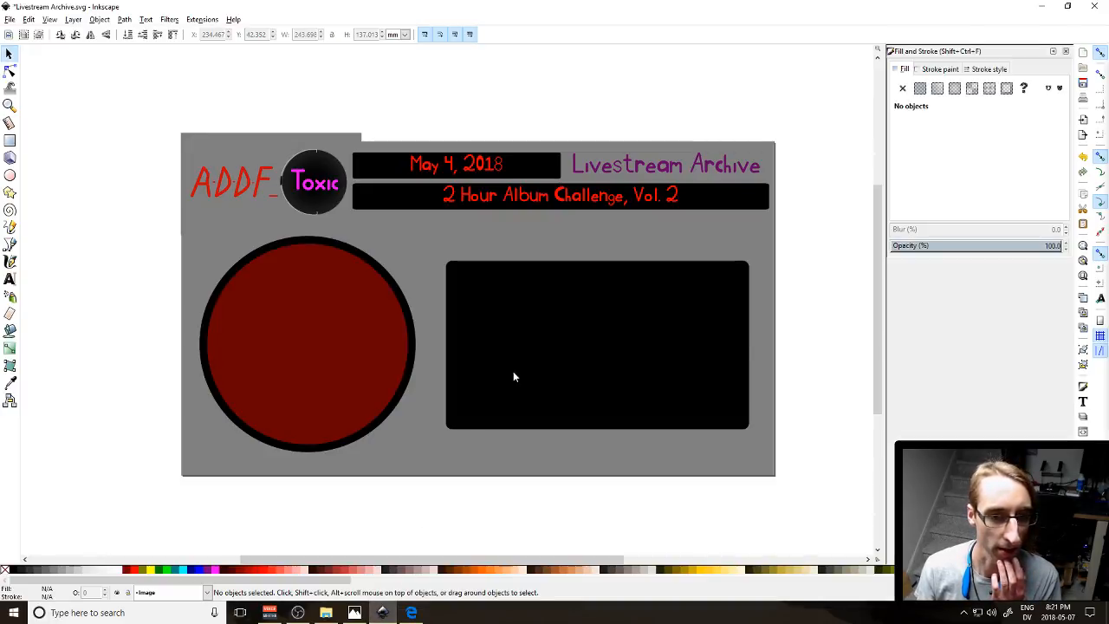
{"action": "right_click", "coordinate": [545, 358]}
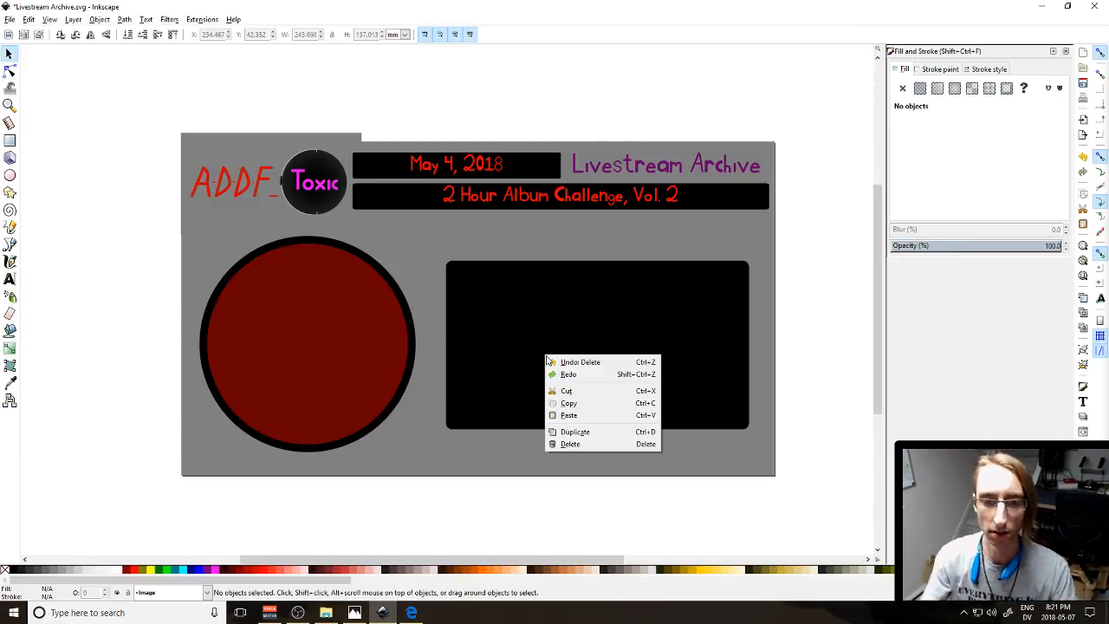
{"action": "left_click", "coordinate": [568, 415]}
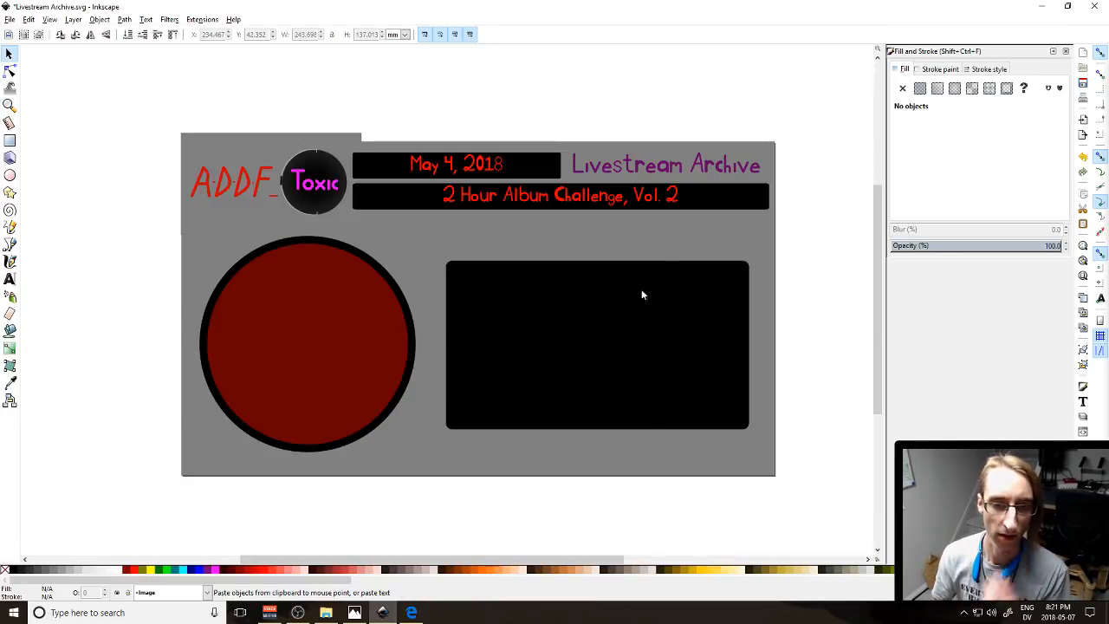
Step: Scale the pasted screenshot to about 245 × 138 mm inside the black frame, nudge it right and save the drawing
{"action": "left_click_drag", "start_coordinate": [678, 271], "coordinate": [661, 379]}
{"action": "left_click_drag", "start_coordinate": [850, 492], "coordinate": [741, 460]}
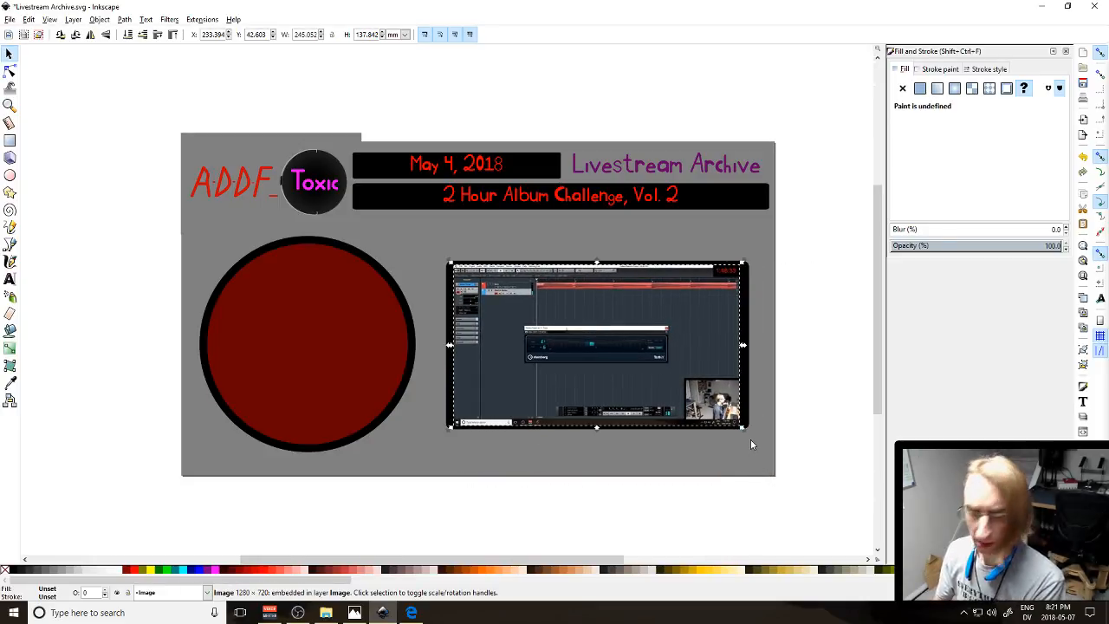
{"action": "key", "text": "Right"}
{"action": "left_click", "coordinate": [800, 429]}
{"action": "left_click", "coordinate": [691, 410]}
{"action": "key", "text": "Right"}
{"action": "left_click", "coordinate": [832, 372]}
{"action": "key", "text": "ctrl+s"}
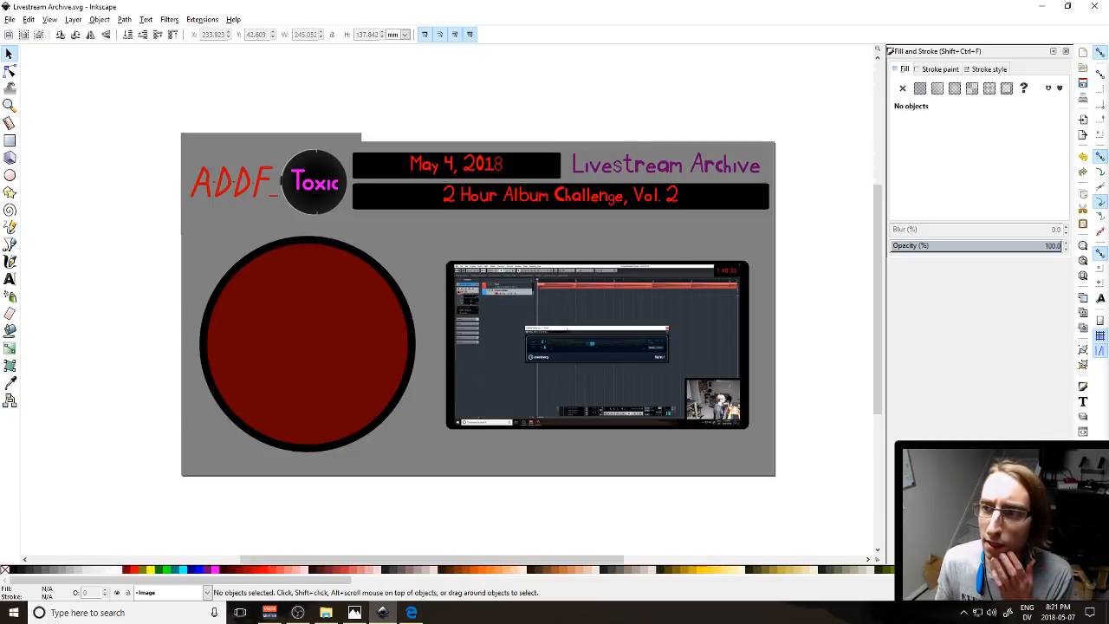
Step: Add a layer named Art above the current layer and switch to File Explorer
{"action": "key", "text": "ctrl+shift+n"}
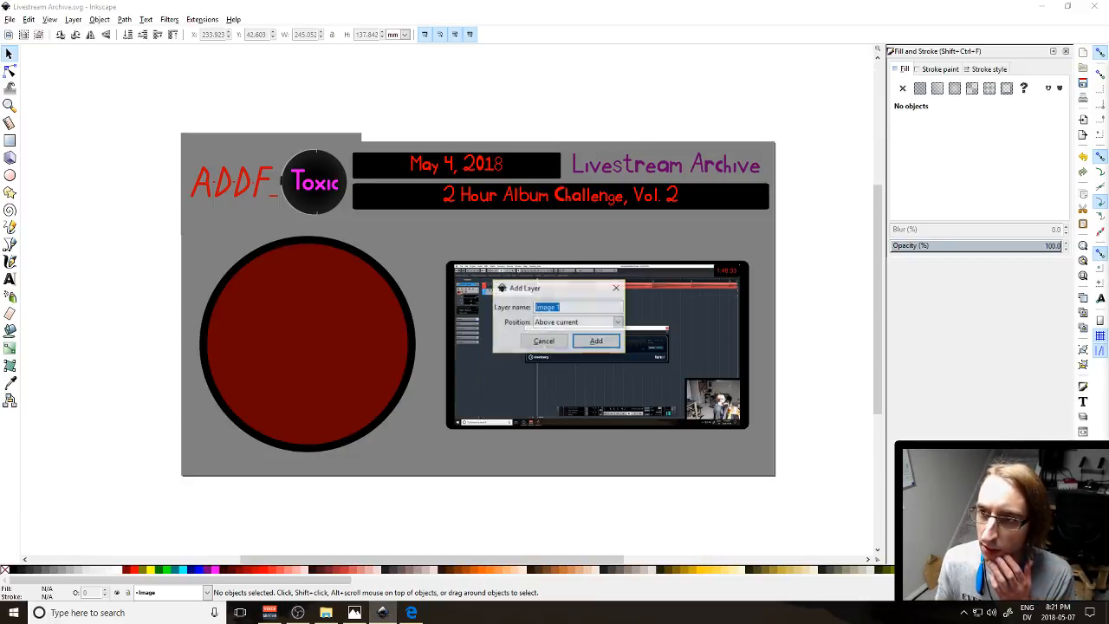
{"action": "type", "text": "Art"}
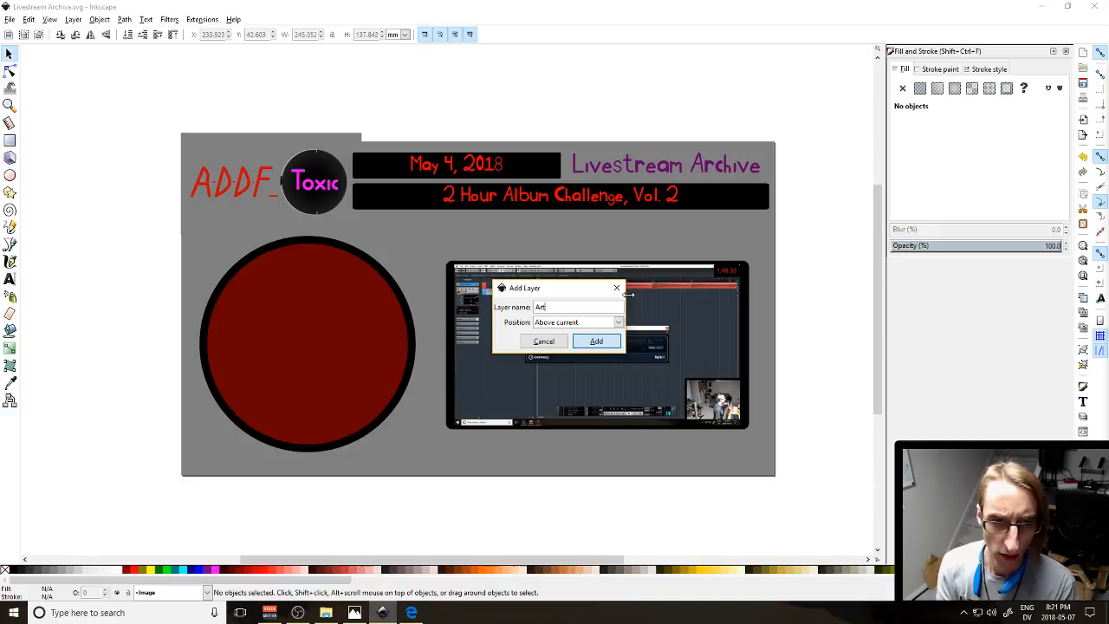
{"action": "key", "text": "Return"}
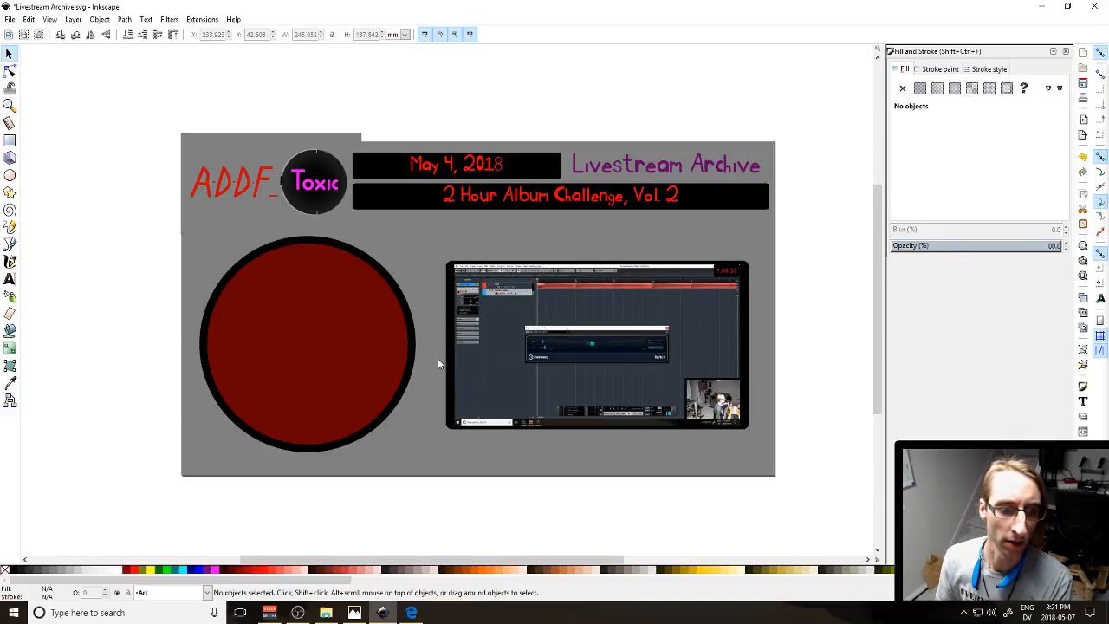
{"action": "left_click", "coordinate": [324, 612]}
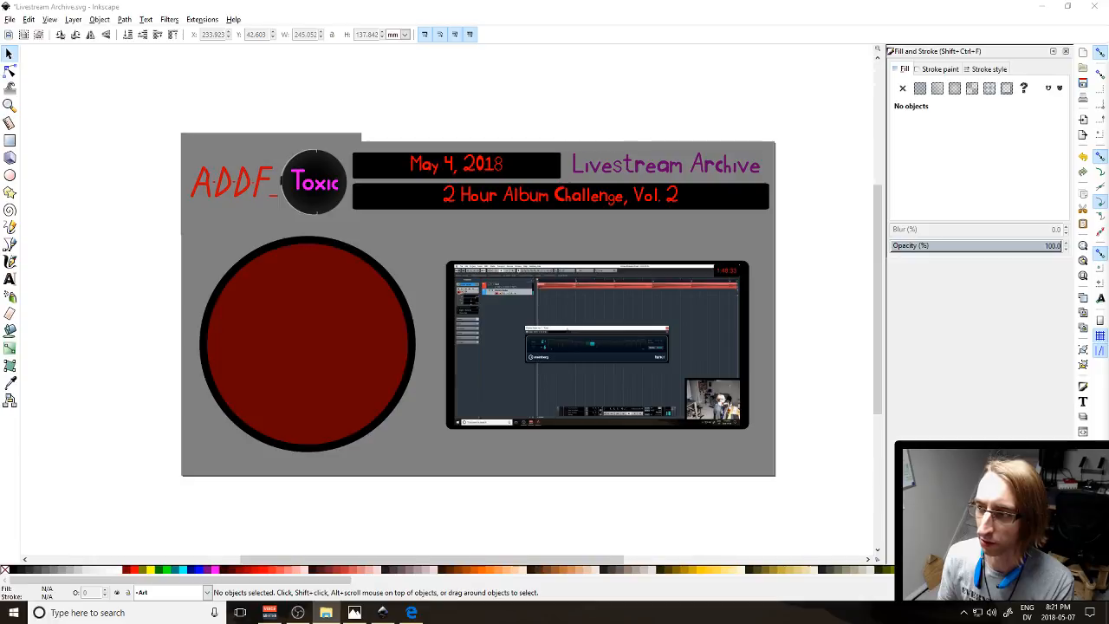
Step: Import the guitar artwork PNG as an embedded image and place it inside the red circle at about 131 mm wide
{"action": "left_click_drag", "start_coordinate": [323, 329], "coordinate": [322, 328]}
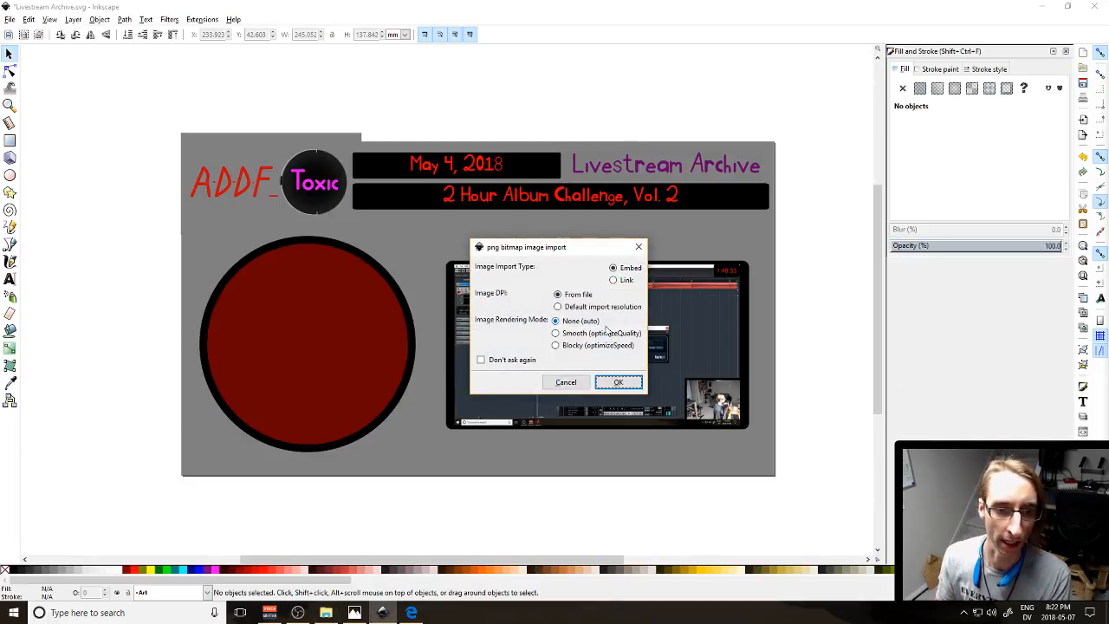
{"action": "left_click", "coordinate": [618, 383]}
{"action": "left_click_drag", "start_coordinate": [482, 325], "coordinate": [271, 348]}
{"action": "left_click_drag", "start_coordinate": [410, 392], "coordinate": [373, 371]}
{"action": "mouse_move", "coordinate": [323, 330]}
{"action": "left_mouse_down"}
{"action": "mouse_move", "coordinate": [329, 346]}
{"action": "mouse_move", "coordinate": [317, 349]}
{"action": "left_mouse_up"}
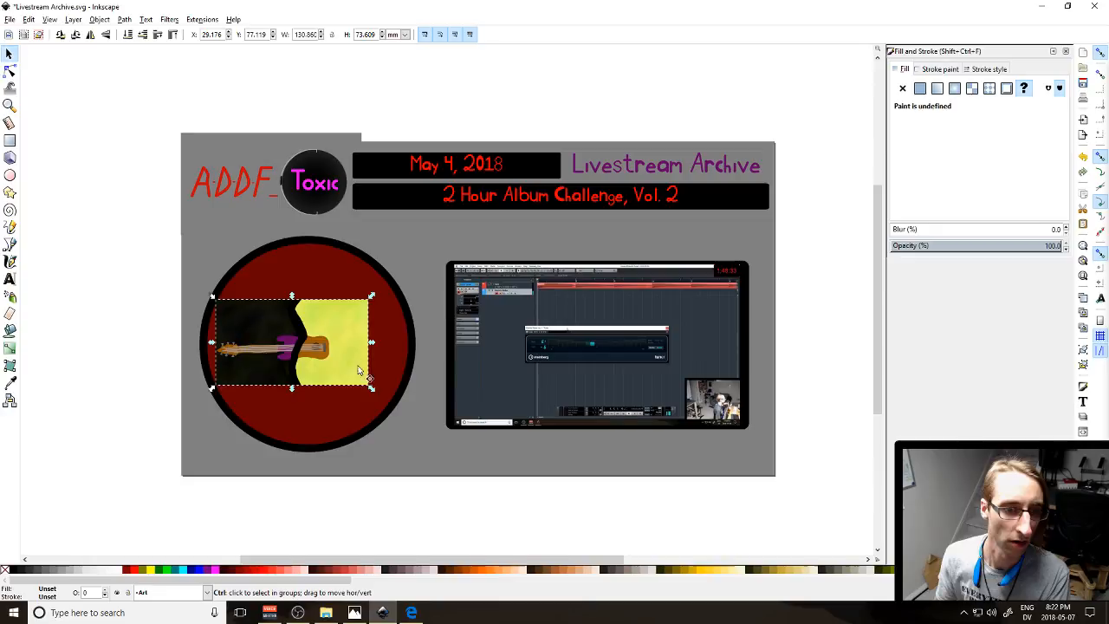
Step: Enlarge the guitar image proportionally to about 145 mm wide within the red circle
{"action": "left_click_drag", "start_coordinate": [373, 392], "coordinate": [400, 406]}
{"action": "left_click_drag", "start_coordinate": [375, 351], "coordinate": [369, 347]}
{"action": "left_click_drag", "start_coordinate": [397, 406], "coordinate": [389, 397]}
Step: Nudge the guitar image right and slightly up to centre it in the red circle, and deselect it
{"action": "key", "text": "Right"}
{"action": "key", "text": "Right"}
{"action": "key", "text": "Right"}
{"action": "key", "text": "Right"}
{"action": "key", "text": "Right"}
{"action": "key", "text": "Right"}
{"action": "key", "text": "Right"}
{"action": "key", "text": "Right"}
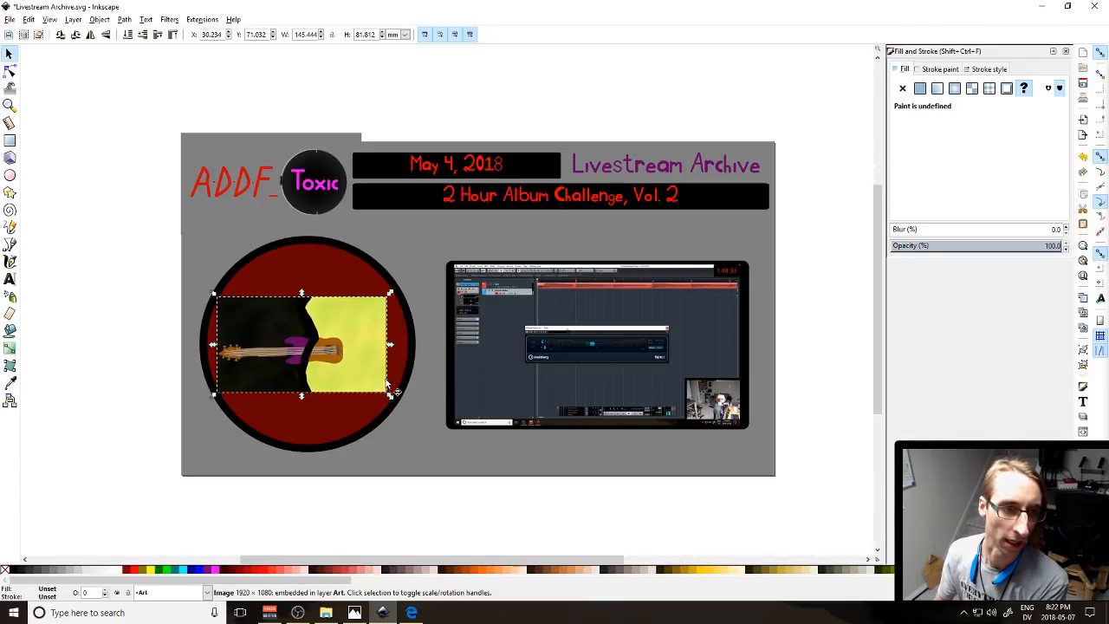
{"action": "key", "text": "Up"}
{"action": "key", "text": "Up"}
{"action": "key", "text": "Up"}
{"action": "key", "text": "Right"}
{"action": "key", "text": "Right"}
{"action": "key", "text": "Left"}
{"action": "left_click", "coordinate": [414, 405]}
{"action": "left_click", "coordinate": [364, 405]}
{"action": "left_click", "coordinate": [419, 487]}
Step: Switch to the YouTube page in the browser and search the channel's video list for "livestream archive"
{"action": "left_click", "coordinate": [411, 613]}
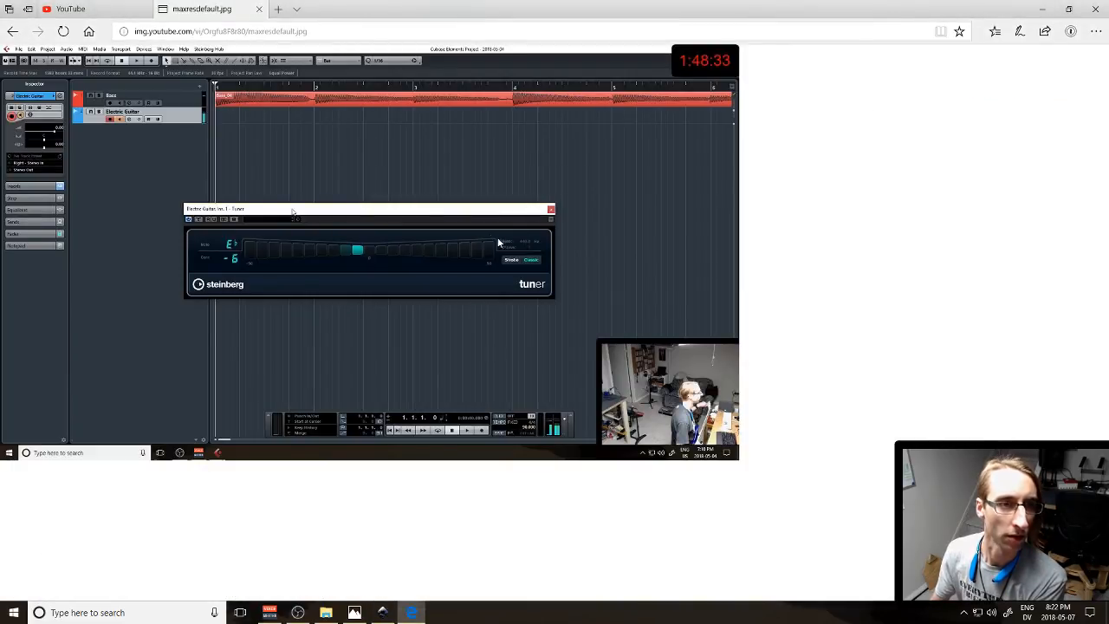
{"action": "left_click", "coordinate": [149, 9]}
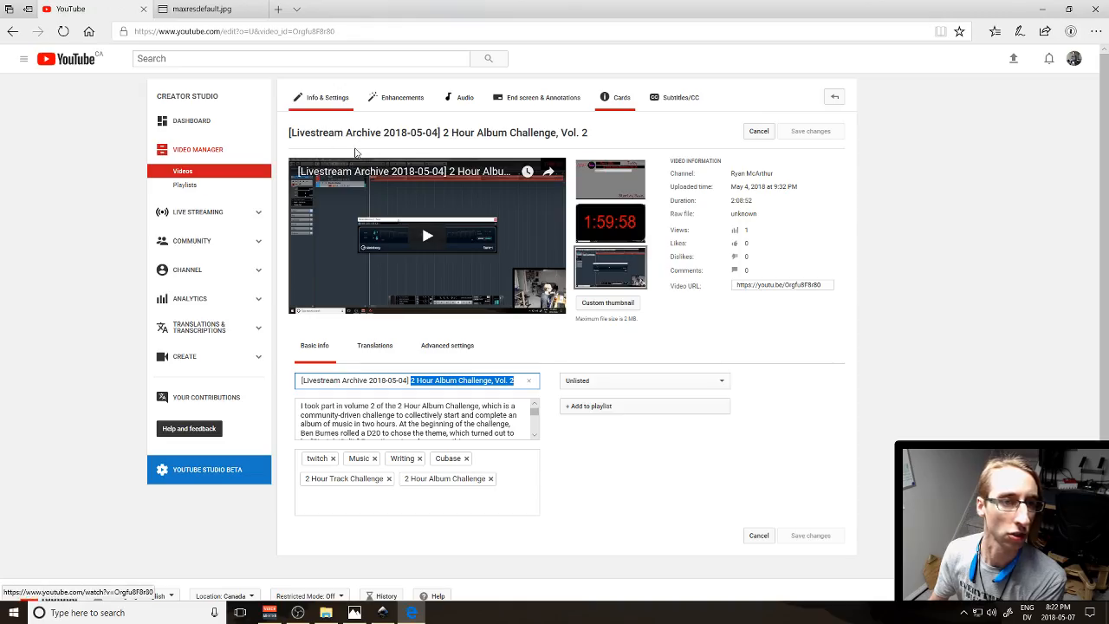
{"action": "left_click", "coordinate": [246, 174]}
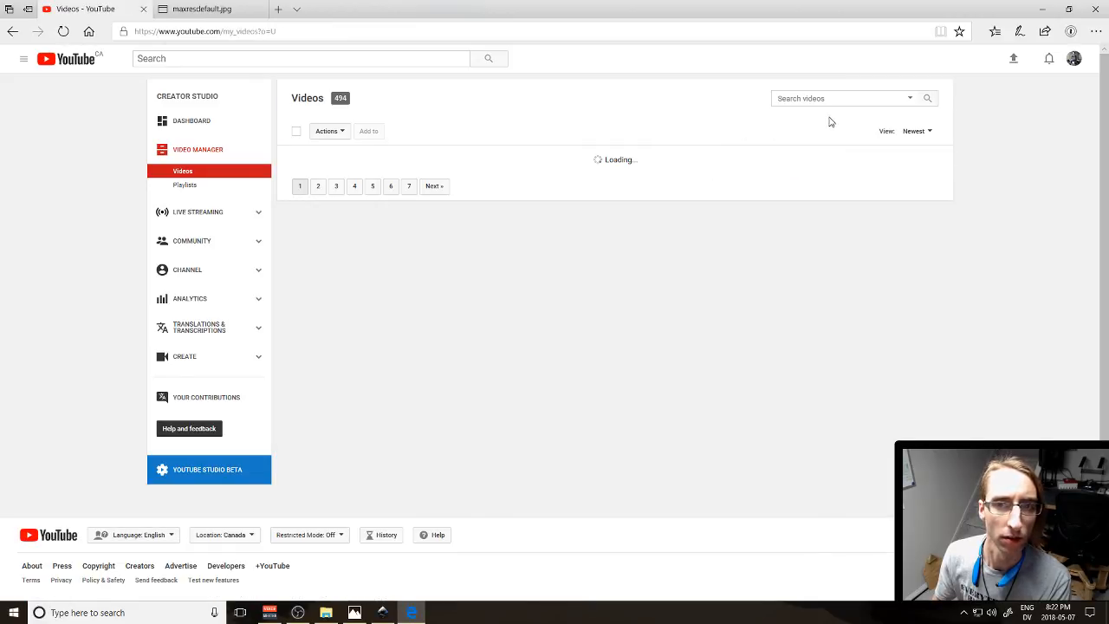
{"action": "left_click", "coordinate": [829, 101]}
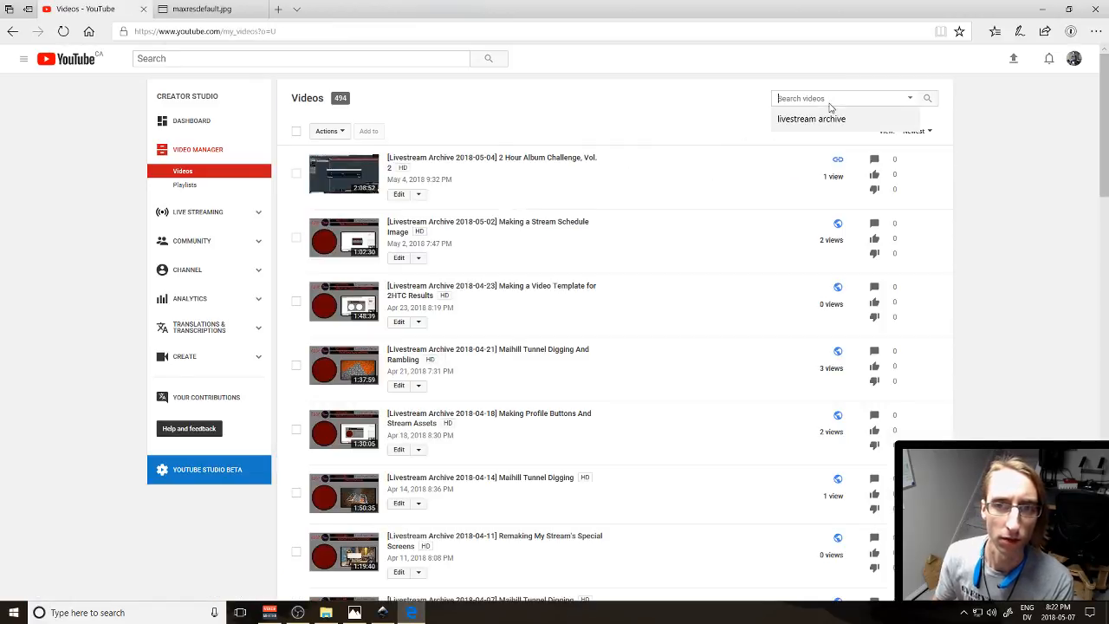
{"action": "left_click", "coordinate": [885, 120]}
{"action": "left_click", "coordinate": [927, 97]}
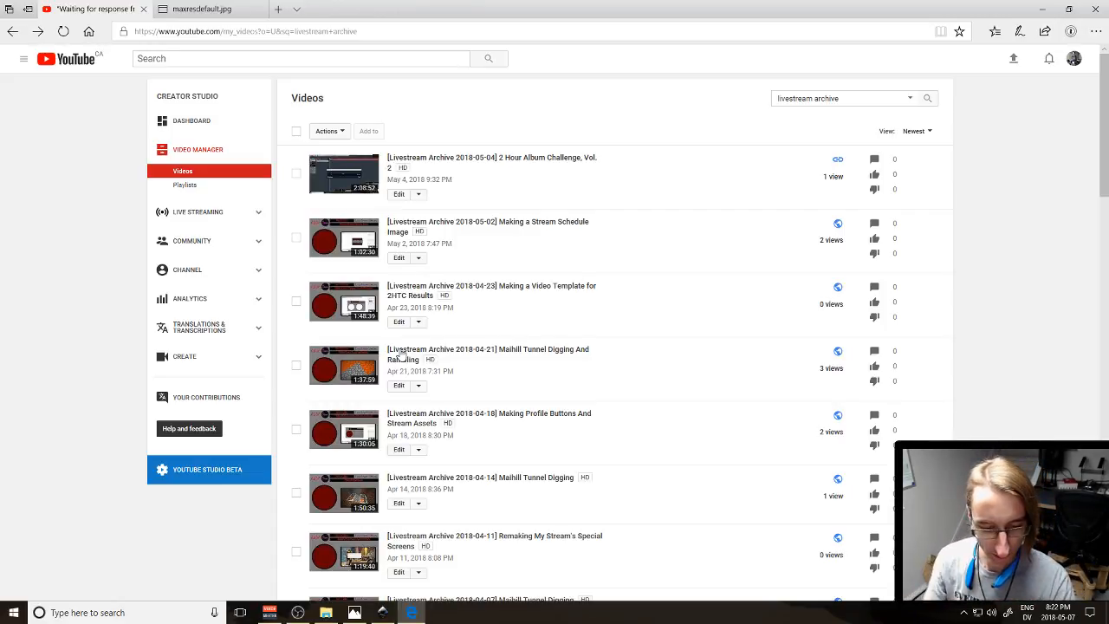
Step: Examine the thumbnails of the earlier livestream archive videos for comparison with the new design
{"action": "scroll", "coordinate": [401, 355], "scroll_direction": "down", "scroll_amount": 10}
{"action": "scroll", "coordinate": [453, 306], "scroll_direction": "down", "scroll_amount": 7}
{"action": "scroll", "coordinate": [389, 284], "scroll_direction": "up", "scroll_amount": 1}
{"action": "scroll", "coordinate": [391, 282], "scroll_direction": "up", "scroll_amount": 15}
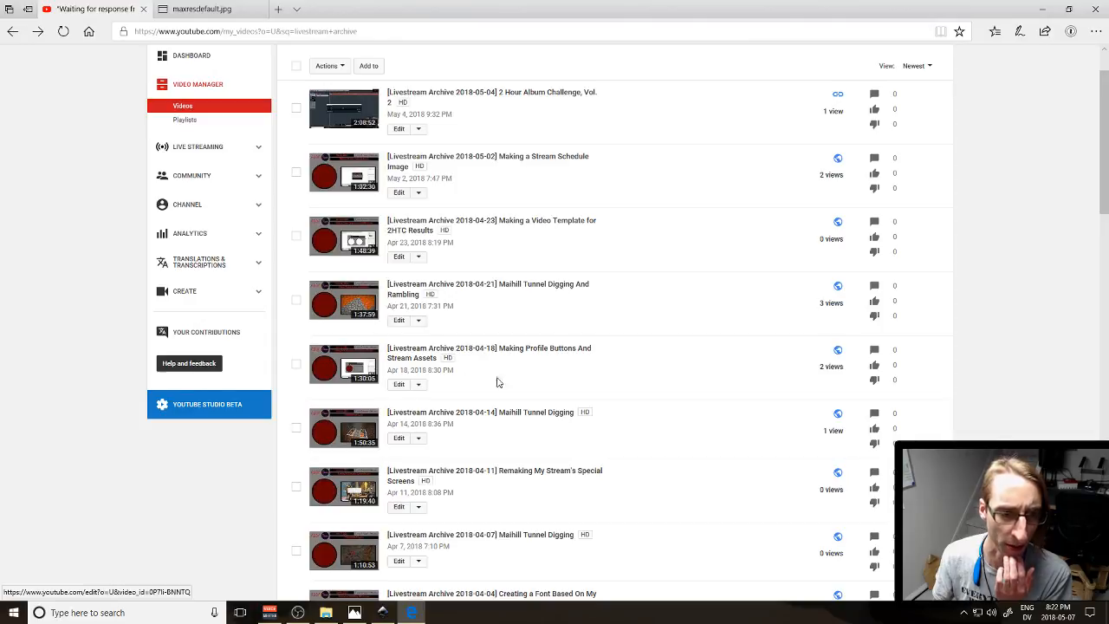
{"action": "scroll", "coordinate": [508, 371], "scroll_direction": "down", "scroll_amount": 12}
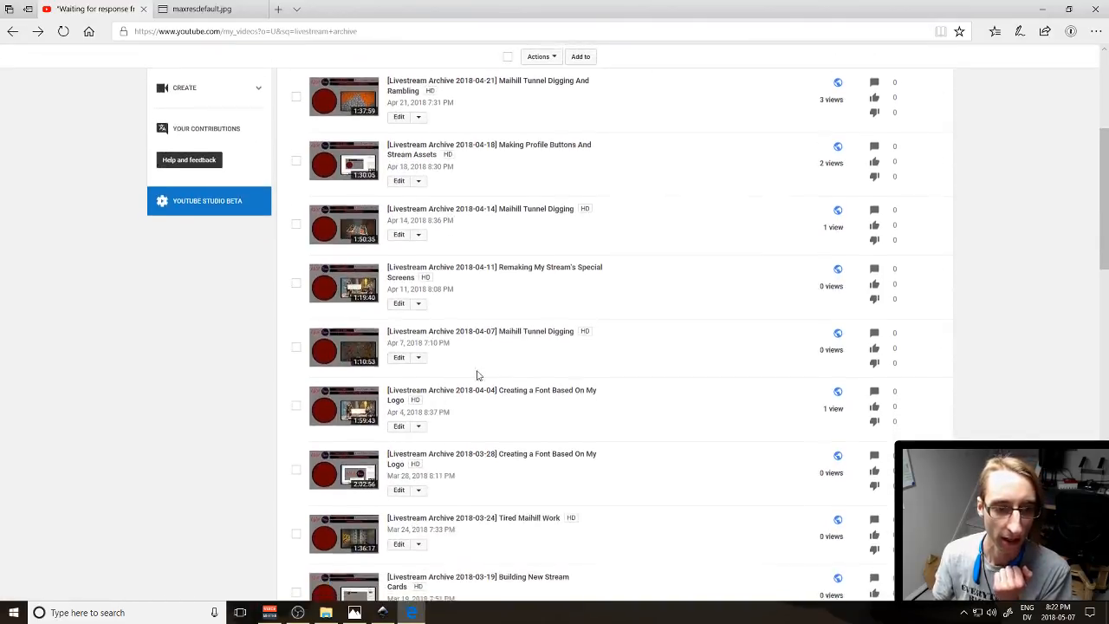
{"action": "scroll", "coordinate": [438, 400], "scroll_direction": "down", "scroll_amount": 6}
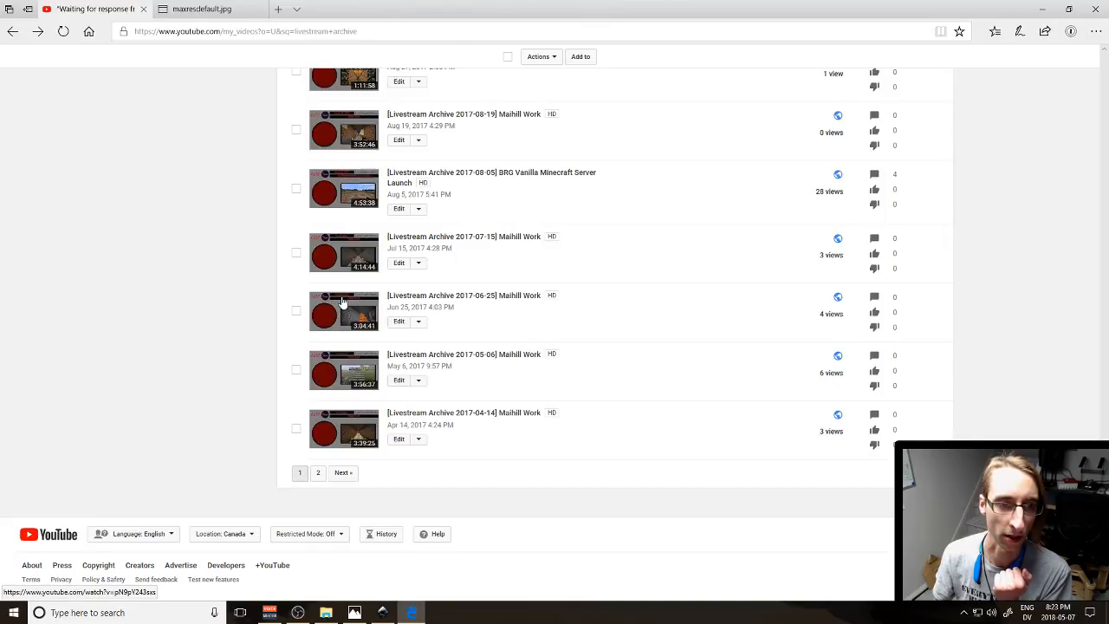
{"action": "scroll", "coordinate": [342, 303], "scroll_direction": "up", "scroll_amount": 5}
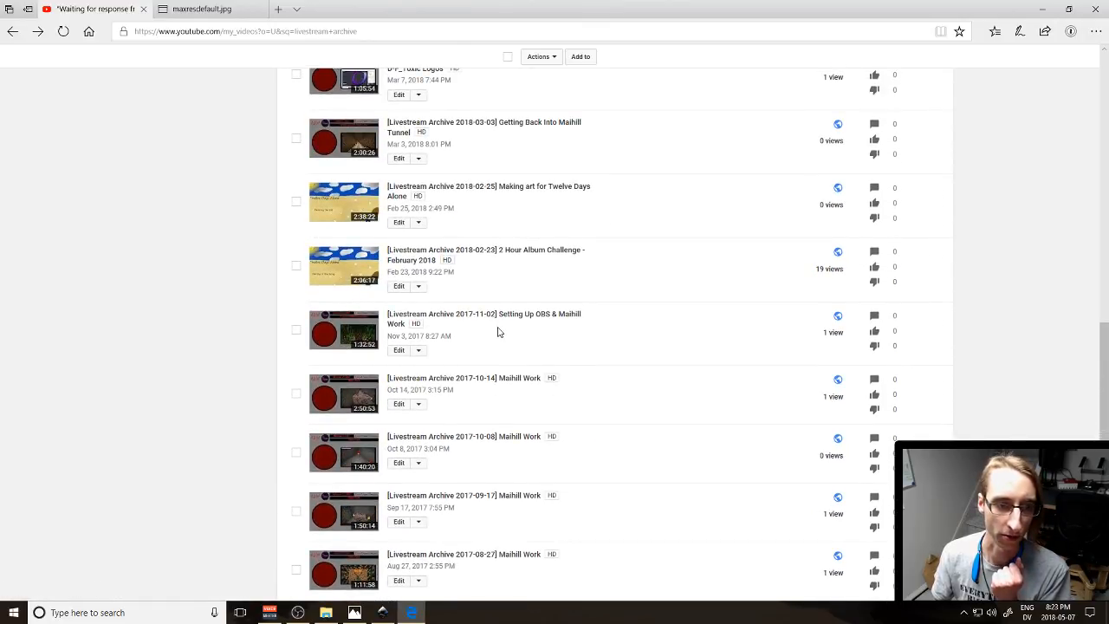
{"action": "scroll", "coordinate": [379, 328], "scroll_direction": "up", "scroll_amount": 2}
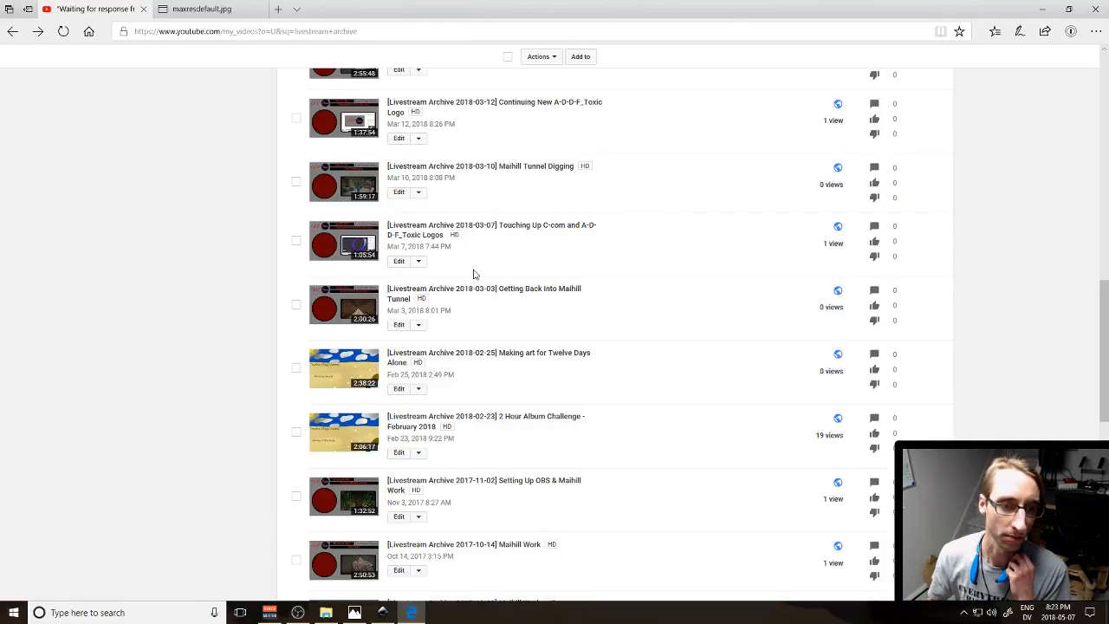
{"action": "scroll", "coordinate": [475, 274], "scroll_direction": "up", "scroll_amount": 15}
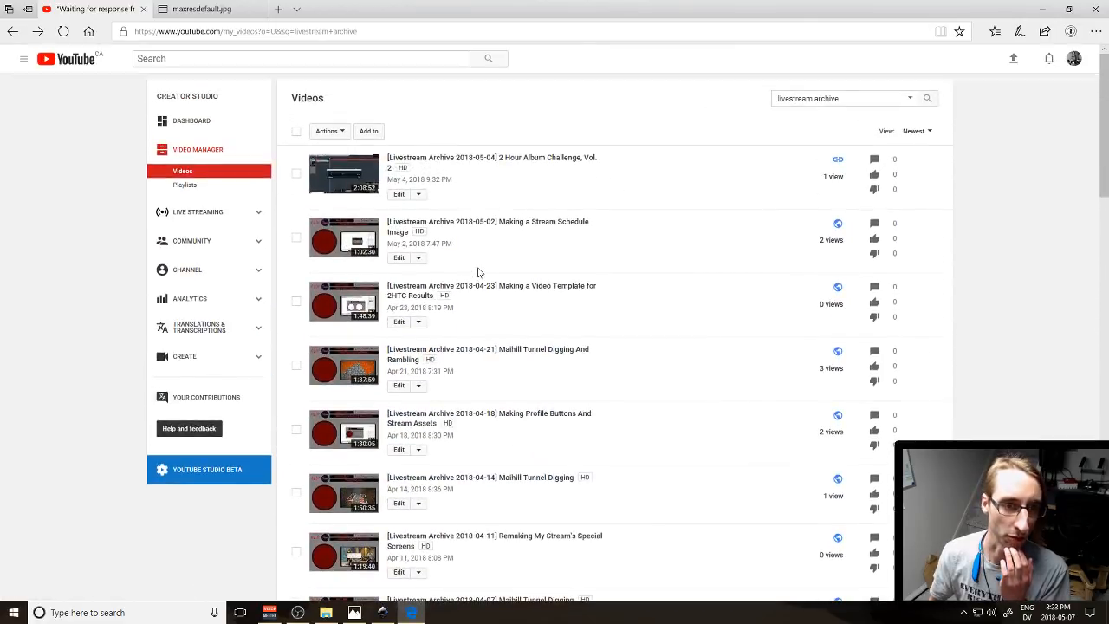
Step: Switch back to Inkscape and check the guitar image's placement inside the red circle
{"action": "left_click", "coordinate": [382, 613]}
{"action": "left_click", "coordinate": [322, 338]}
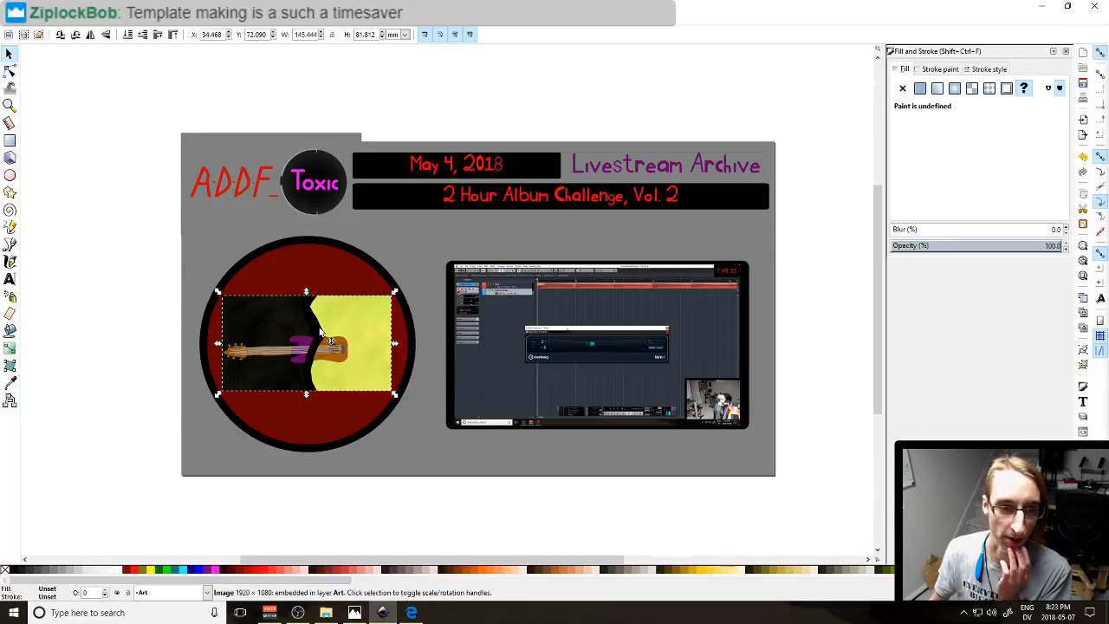
{"action": "left_click", "coordinate": [163, 324]}
{"action": "left_click", "coordinate": [297, 329]}
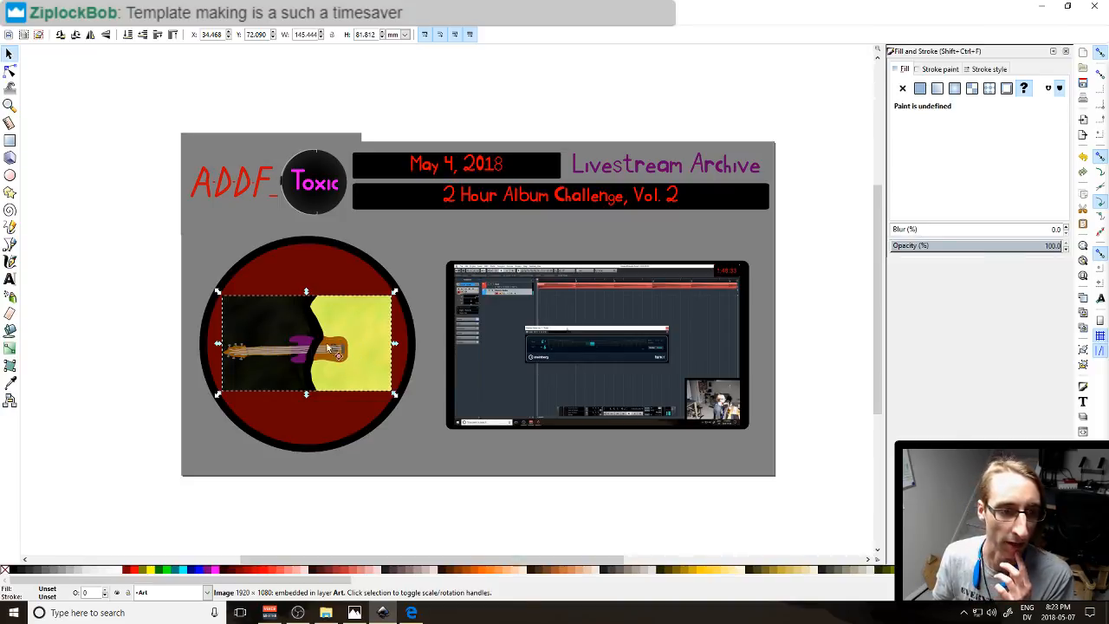
{"action": "left_click", "coordinate": [143, 323]}
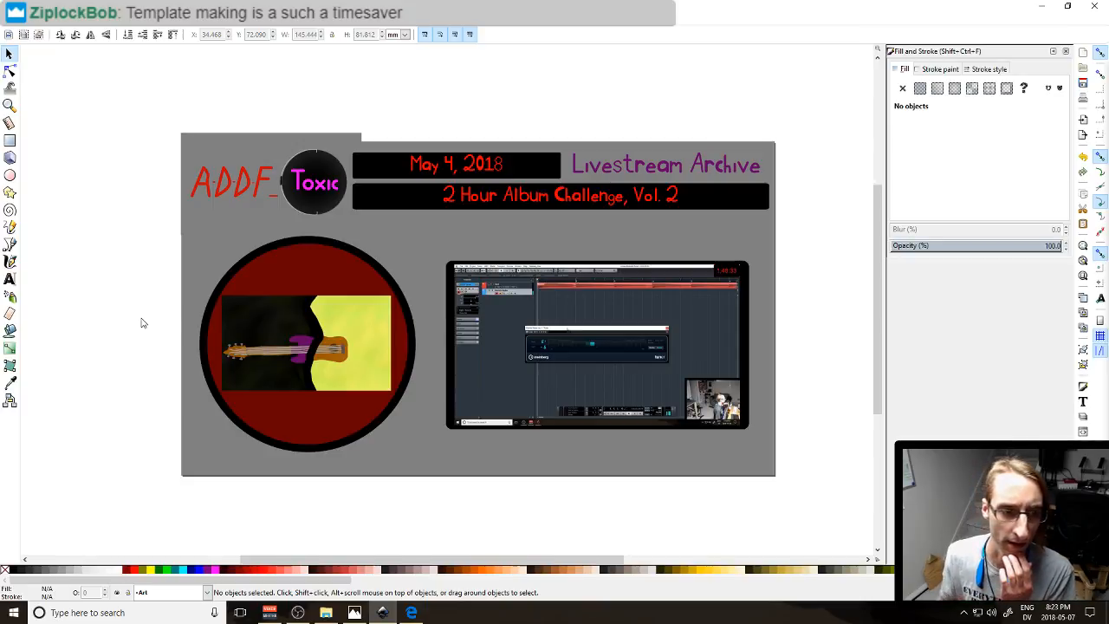
{"action": "left_click", "coordinate": [240, 341]}
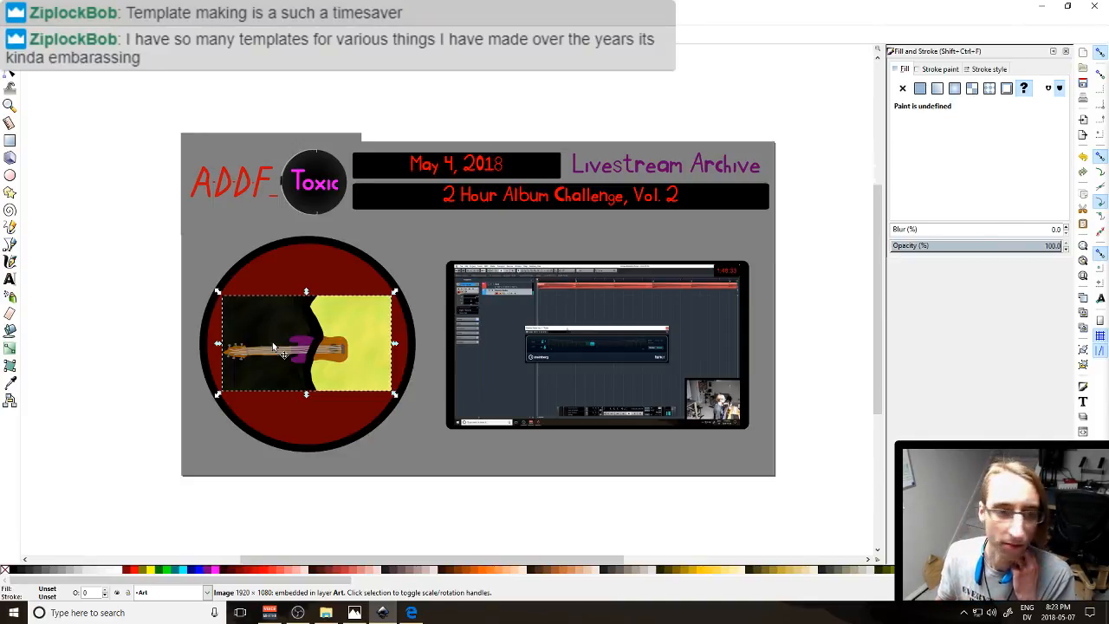
{"action": "left_click", "coordinate": [113, 260]}
Step: Export the page as a PNG named 2018-05-04.png in the Thumbnails folder
{"action": "key", "text": "ctrl+s"}
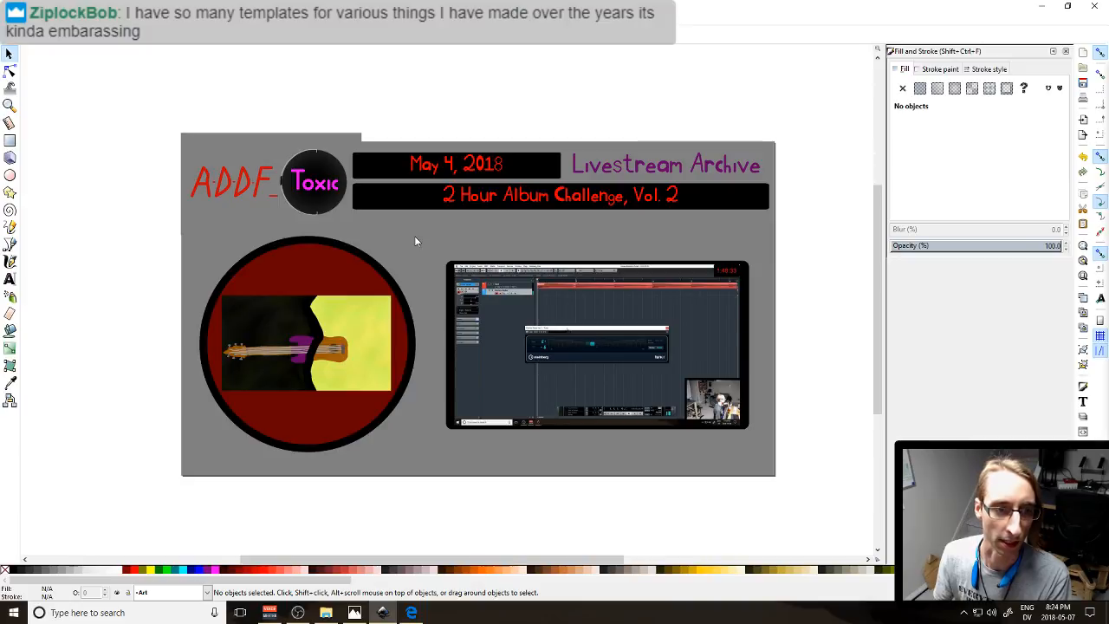
{"action": "key", "text": "ctrl+shift+e"}
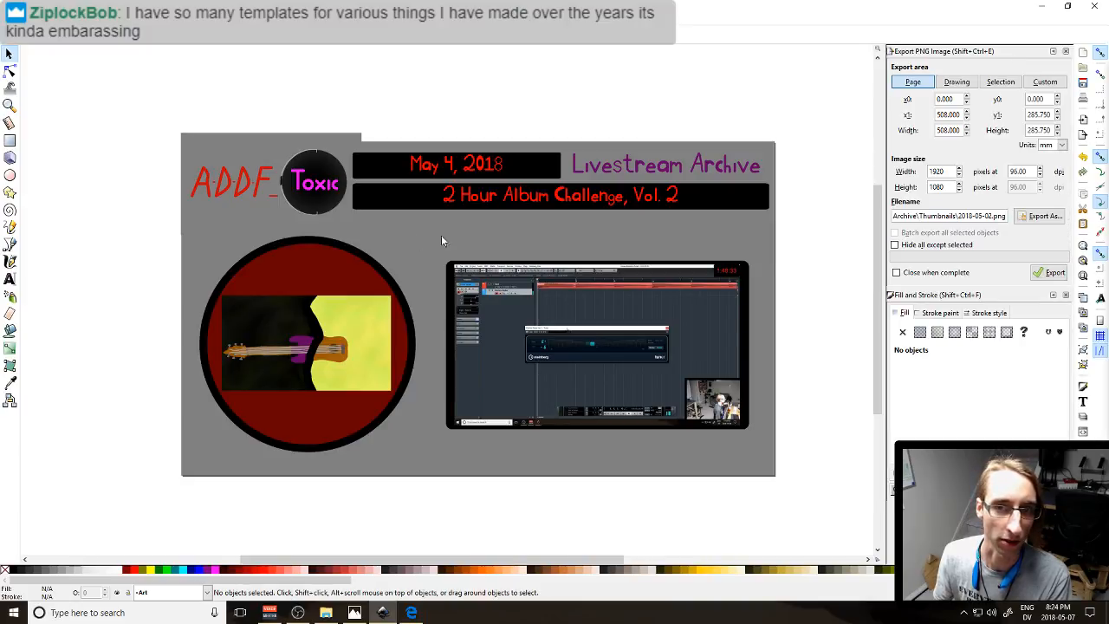
{"action": "left_click", "coordinate": [993, 217]}
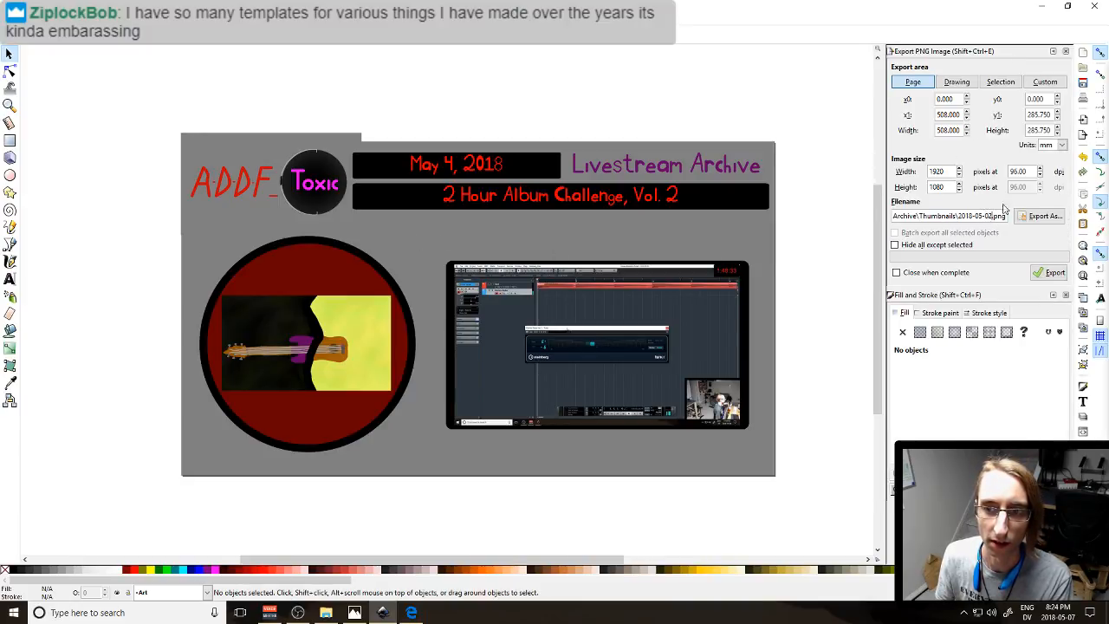
{"action": "key", "text": "BackSpace"}
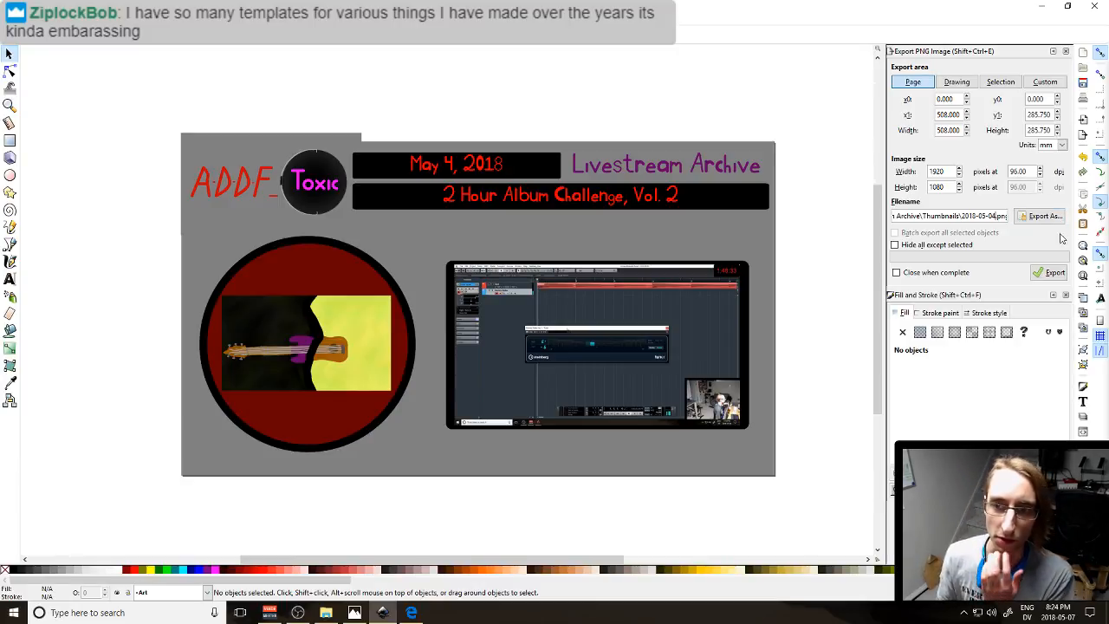
{"action": "left_click", "coordinate": [966, 274]}
{"action": "left_click", "coordinate": [1054, 272]}
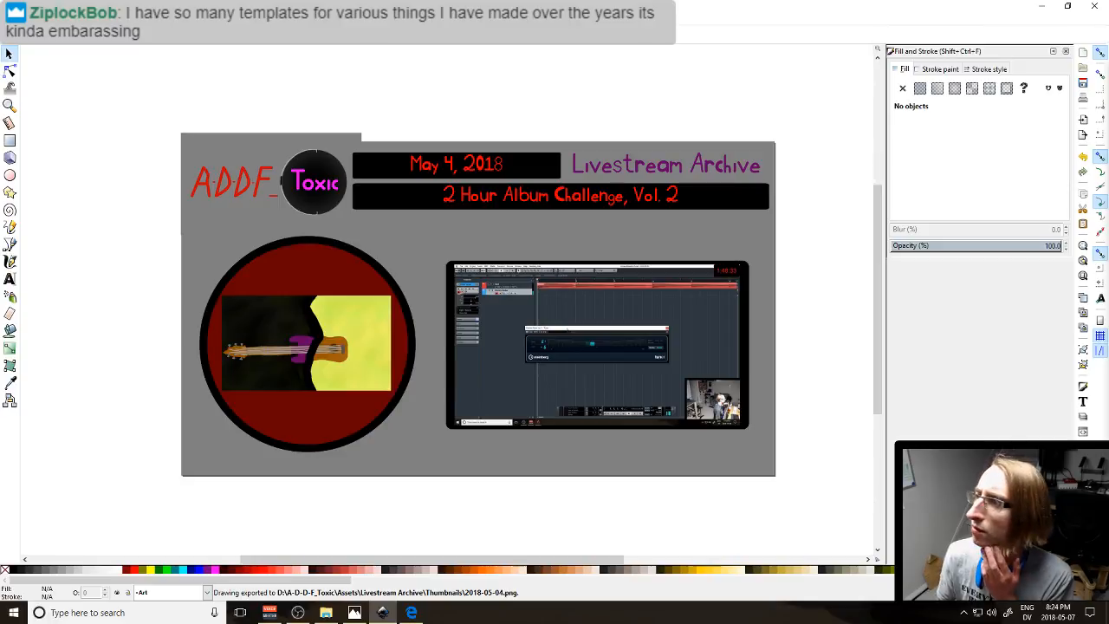
Step: Review the exported 2018-05-04.png enlarged in the Photos app, and close it
{"action": "key", "text": "alt+Tab"}
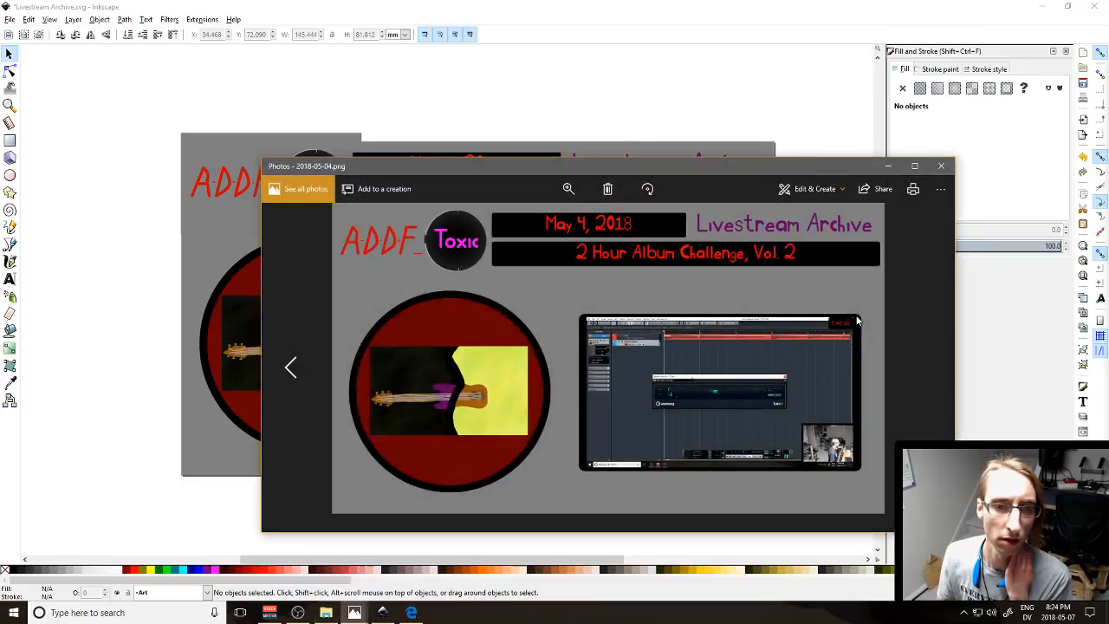
{"action": "double_click", "coordinate": [742, 169]}
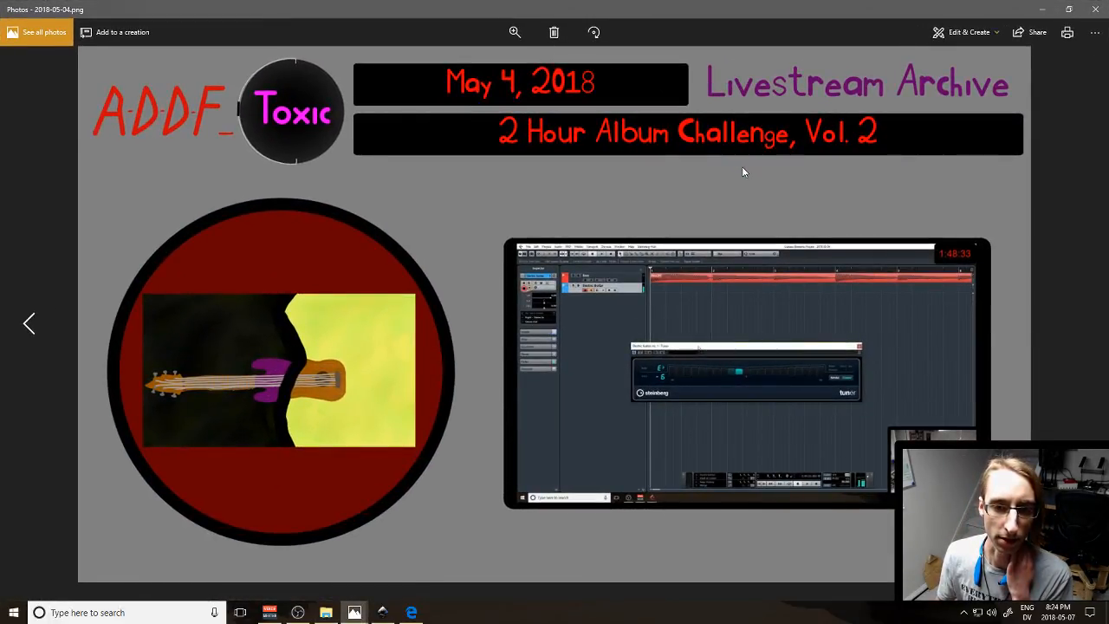
{"action": "left_click", "coordinate": [1096, 9]}
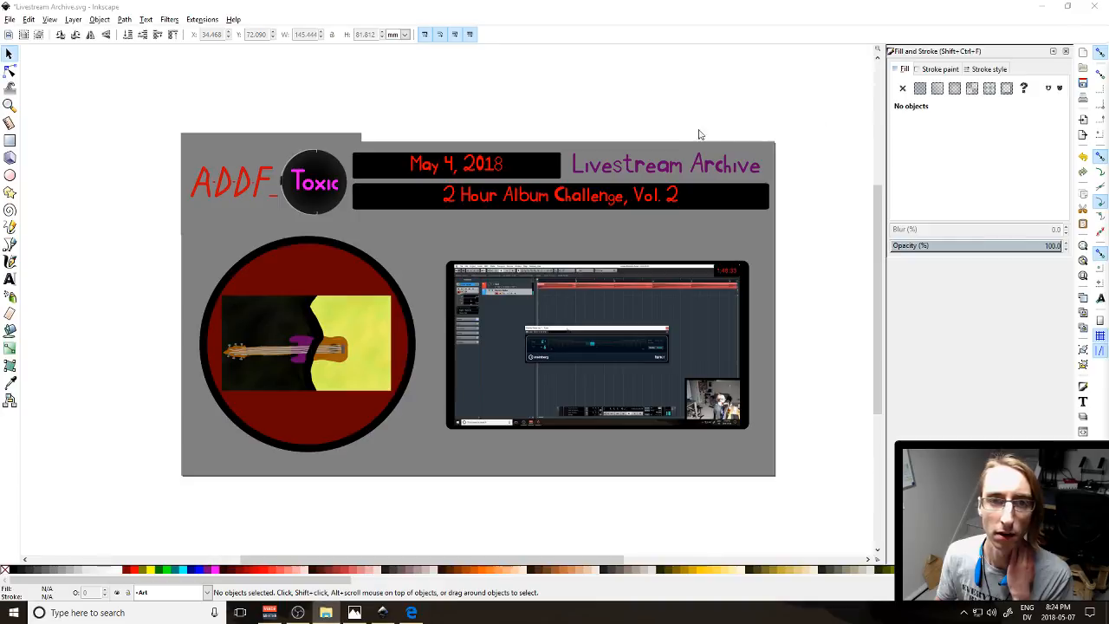
Step: Switch to the browser and upload 2018-05-04.png as the custom thumbnail for the 2 Hour Album Challenge, Vol. 2 video
{"action": "left_click", "coordinate": [411, 614]}
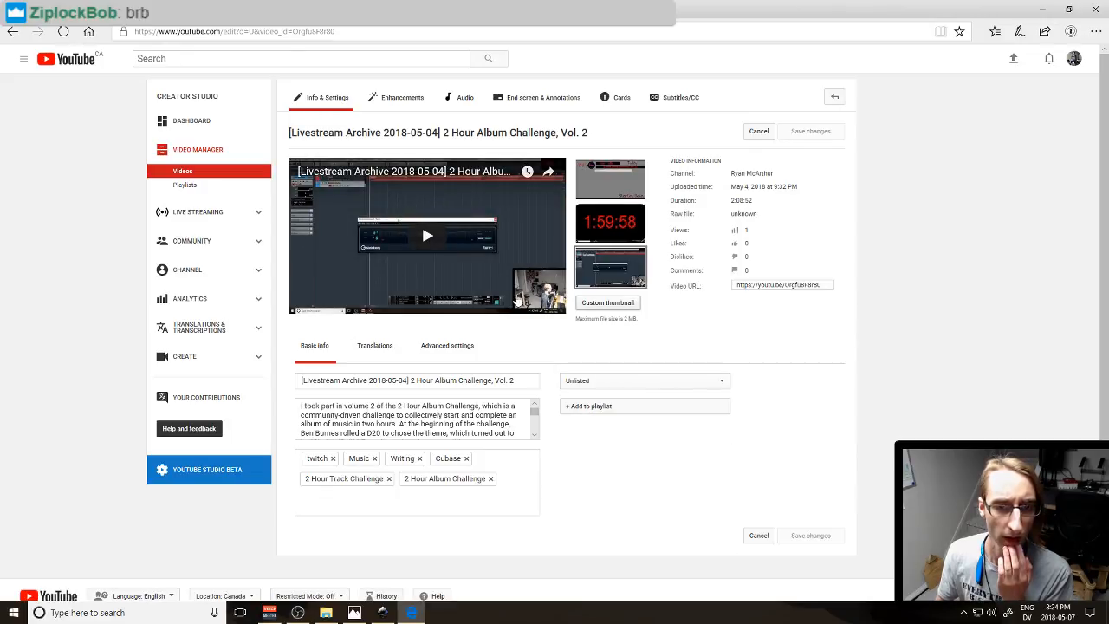
{"action": "left_click", "coordinate": [607, 302]}
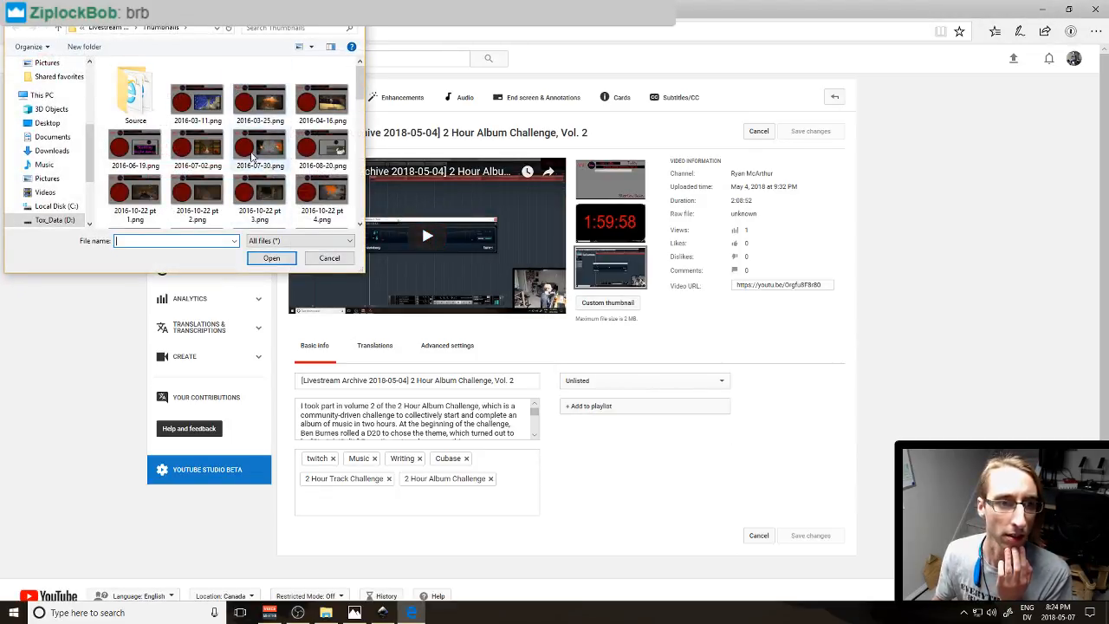
{"action": "scroll", "coordinate": [252, 156], "scroll_direction": "down", "scroll_amount": 10}
{"action": "double_click", "coordinate": [260, 205]}
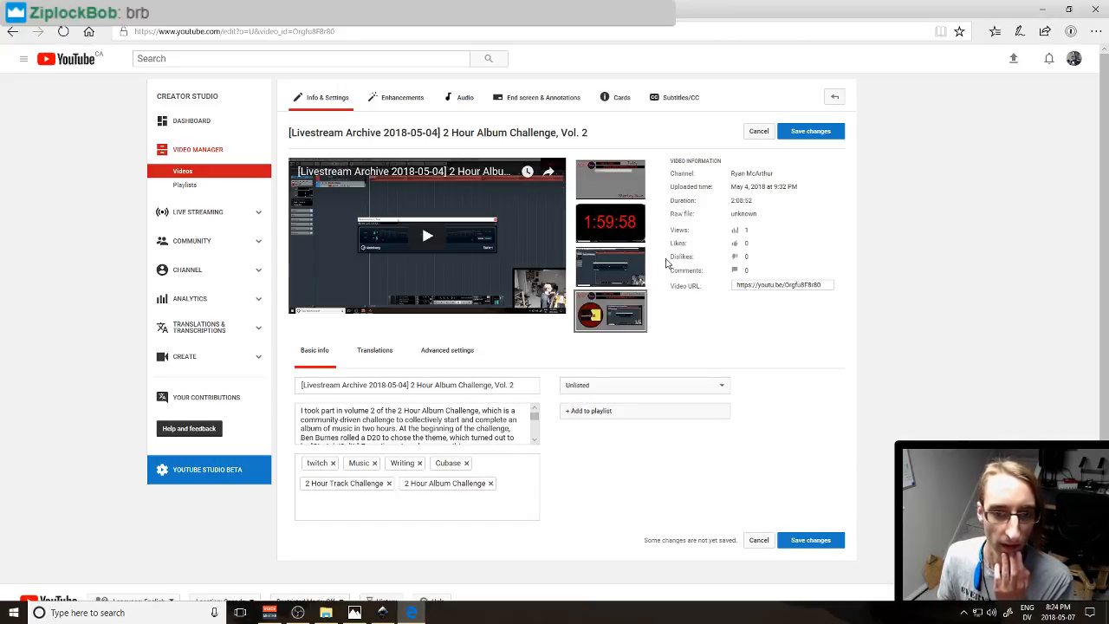
Step: Set the video's visibility to Public and save the changes
{"action": "left_click", "coordinate": [642, 385]}
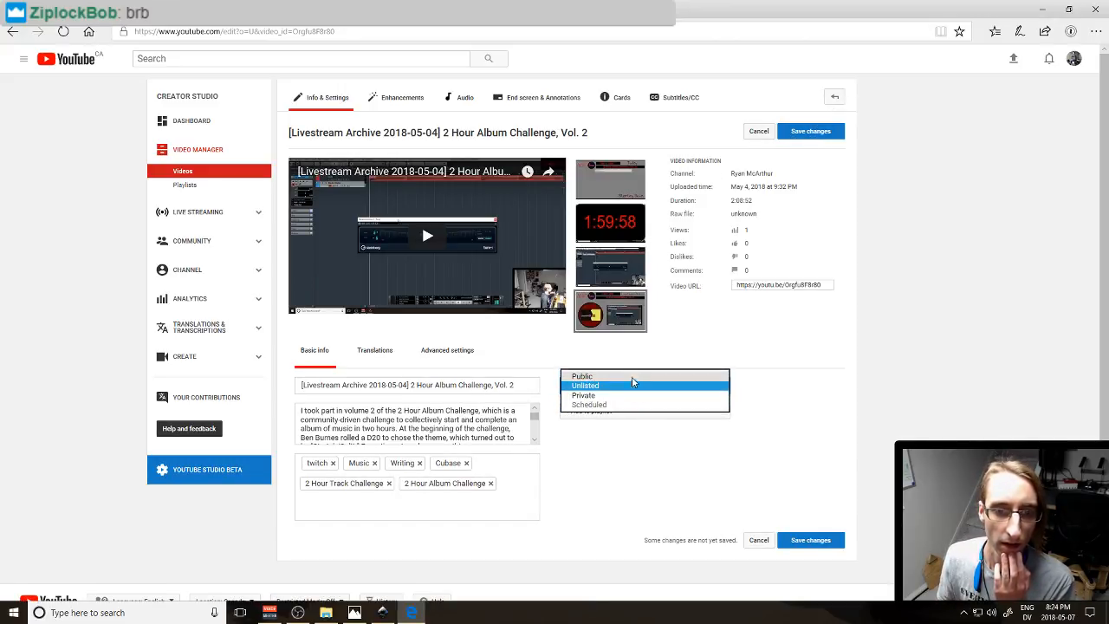
{"action": "left_click", "coordinate": [638, 375]}
{"action": "left_click", "coordinate": [810, 131]}
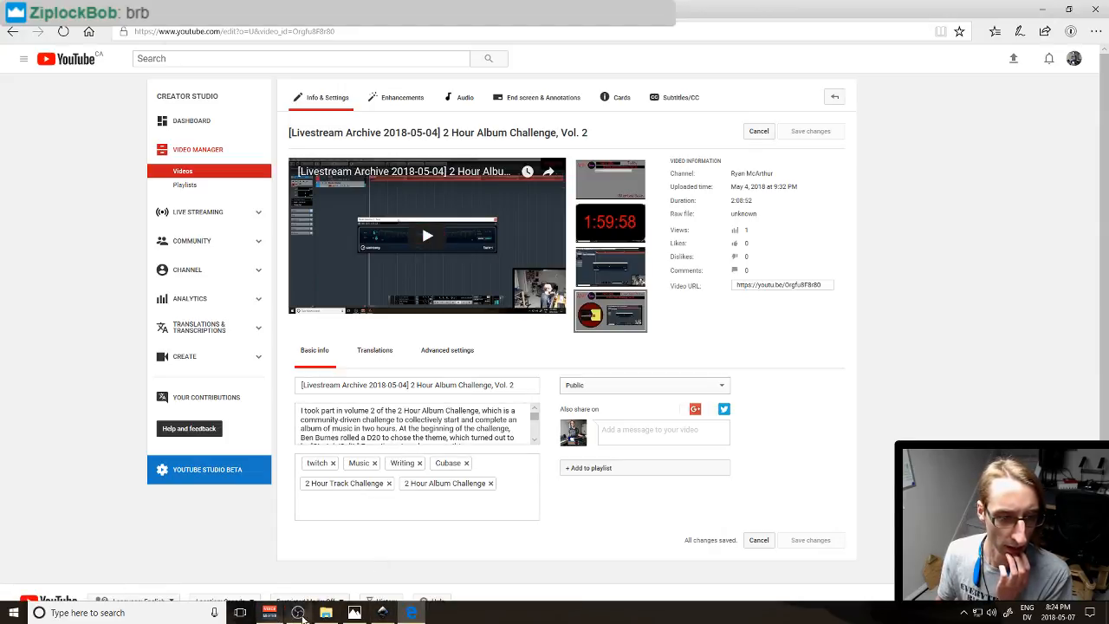
Step: Switch back to Inkscape and save the Livestream Archive.svg document
{"action": "mouse_move", "coordinate": [379, 617]}
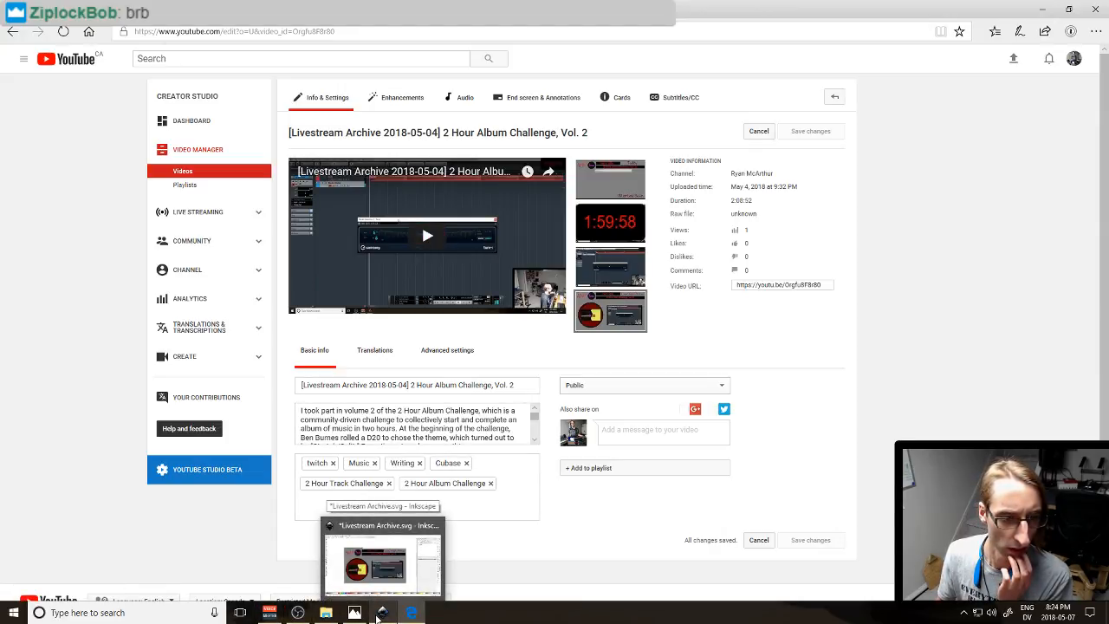
{"action": "left_click", "coordinate": [379, 617]}
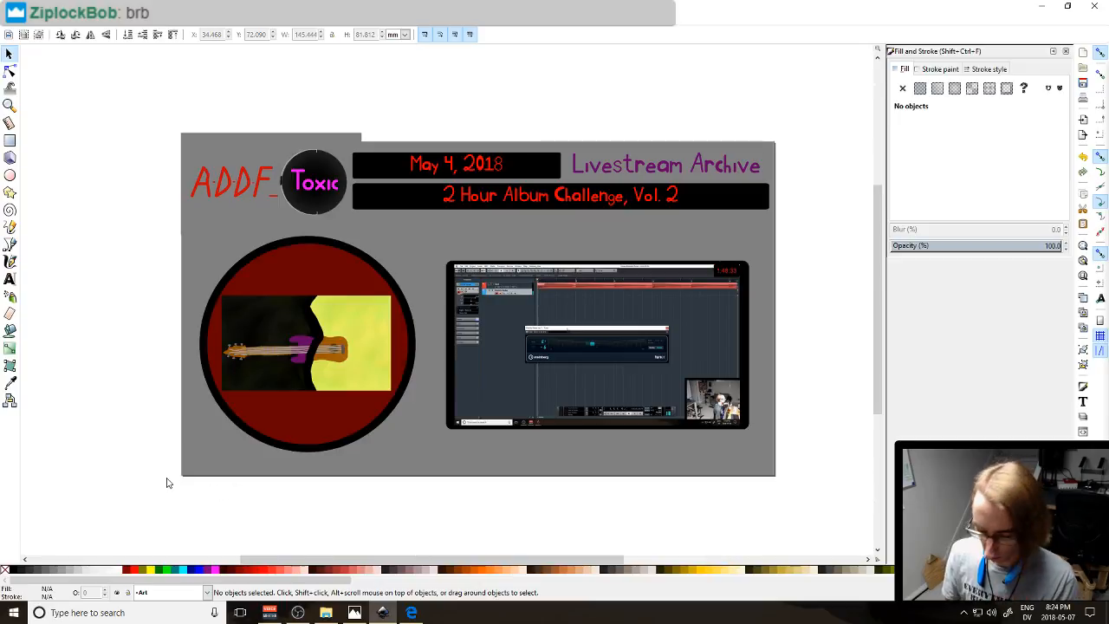
{"action": "key", "text": "ctrl+s"}
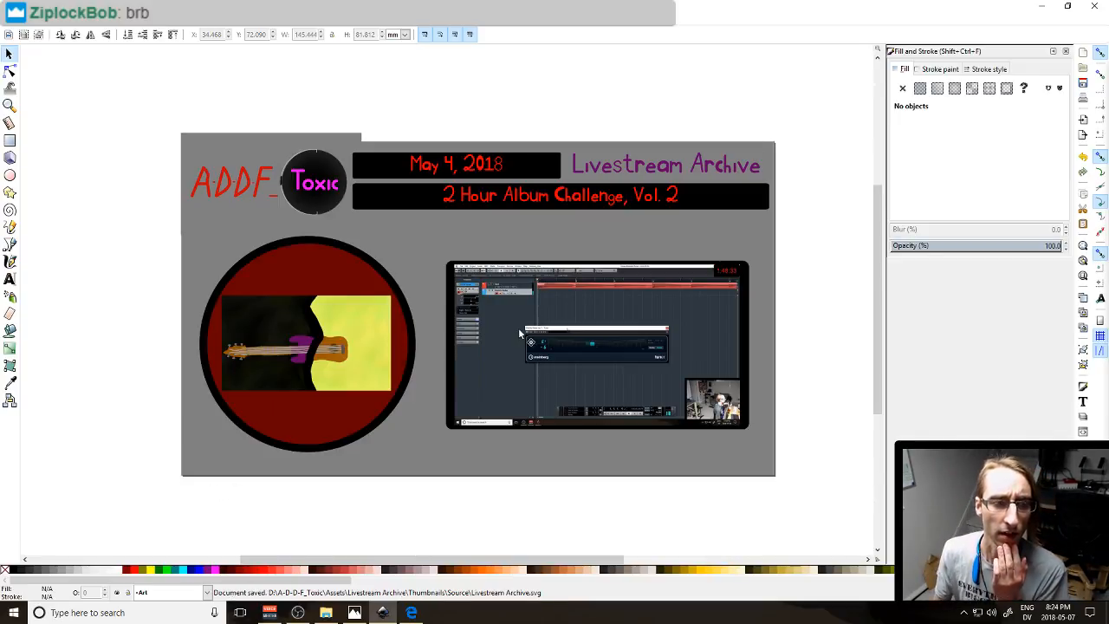
{"action": "left_click", "coordinate": [583, 344]}
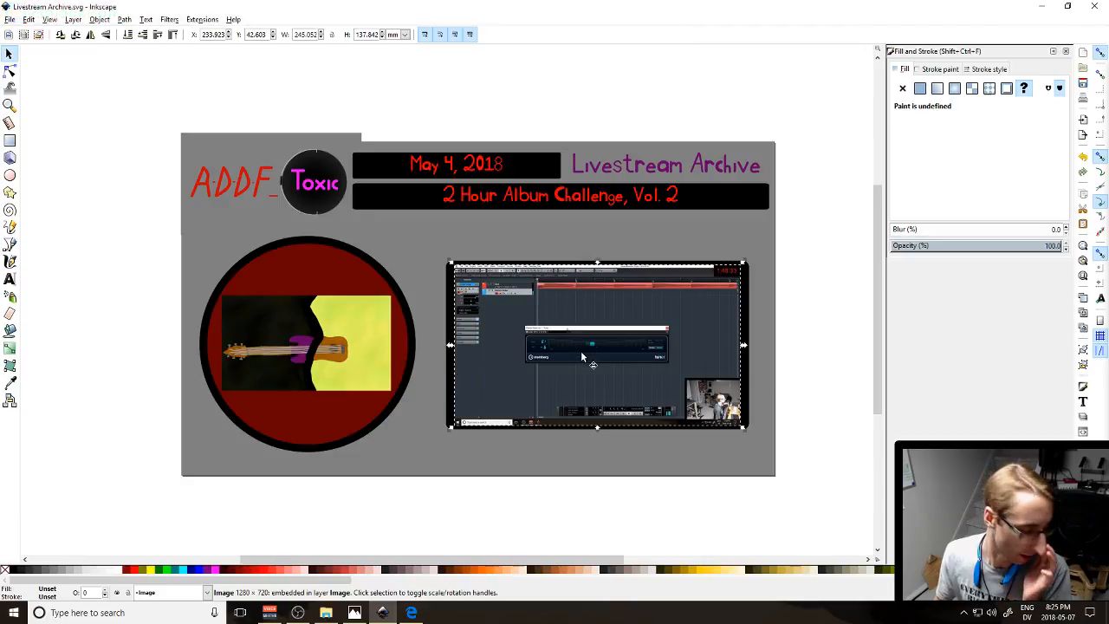
{"action": "left_click", "coordinate": [639, 503]}
{"action": "left_click", "coordinate": [624, 348]}
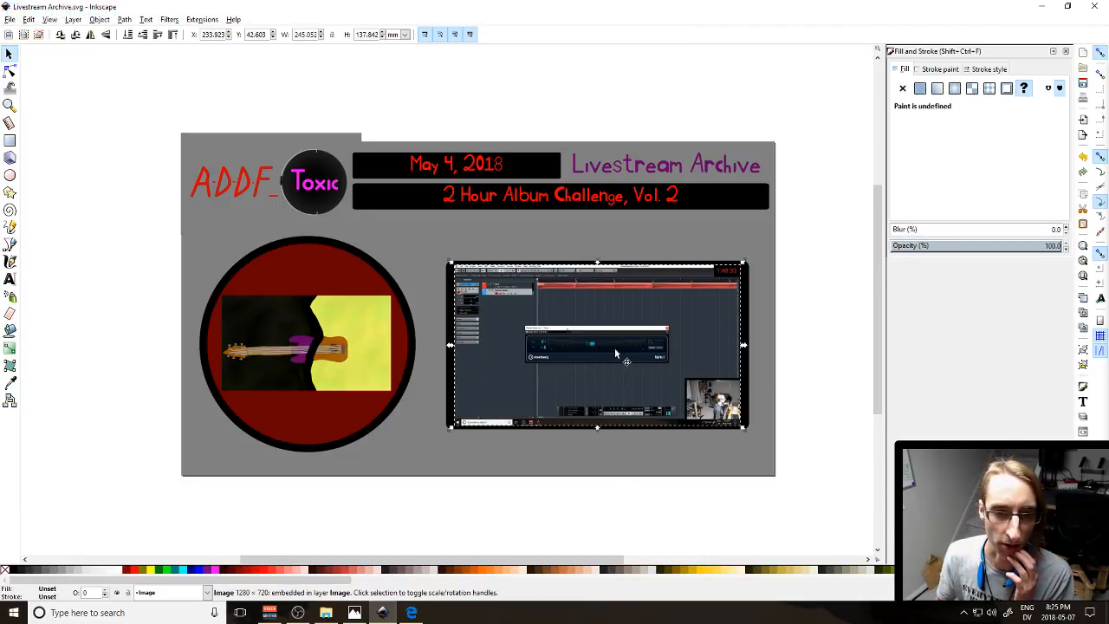
{"action": "left_click", "coordinate": [461, 172]}
{"action": "left_click", "coordinate": [489, 224]}
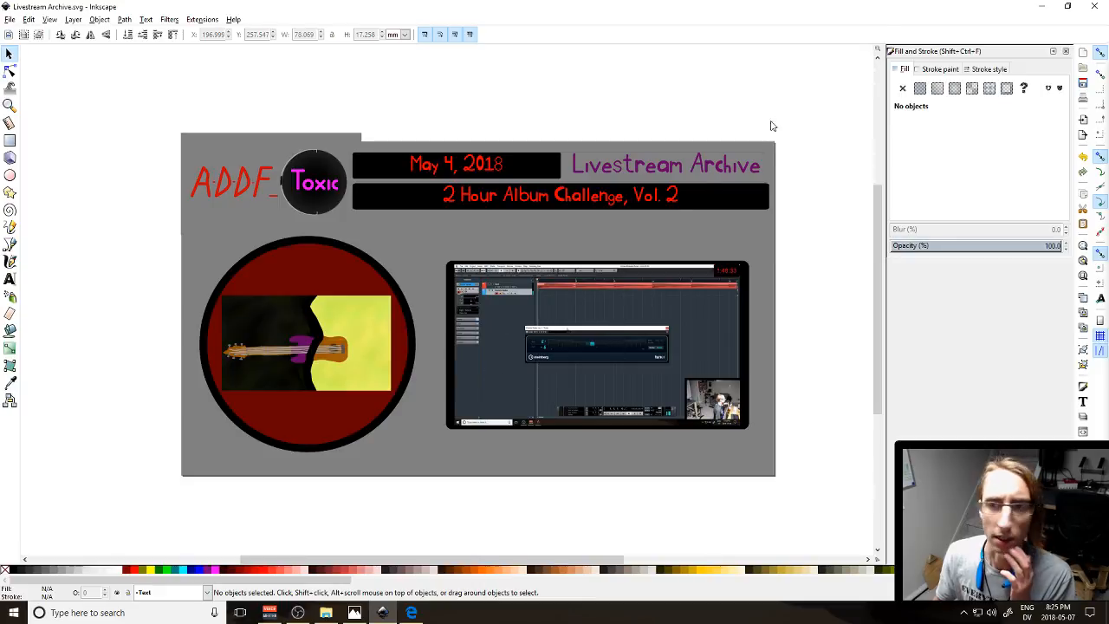
Step: Close the Inkscape, web browser and Photos windows
{"action": "left_click", "coordinate": [1042, 6]}
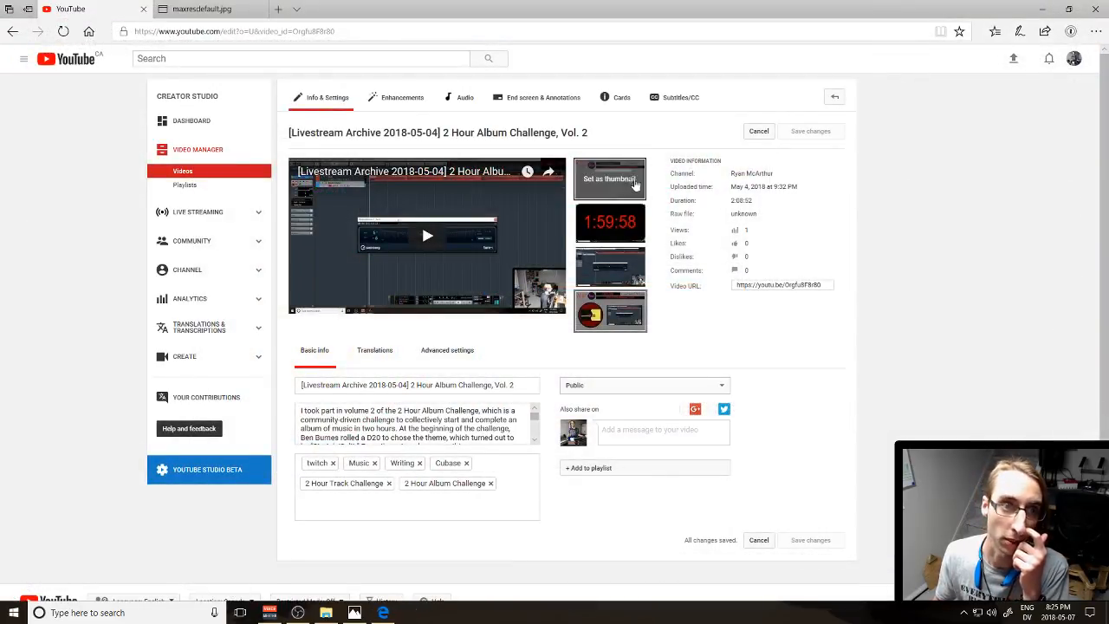
{"action": "left_click", "coordinate": [1095, 9]}
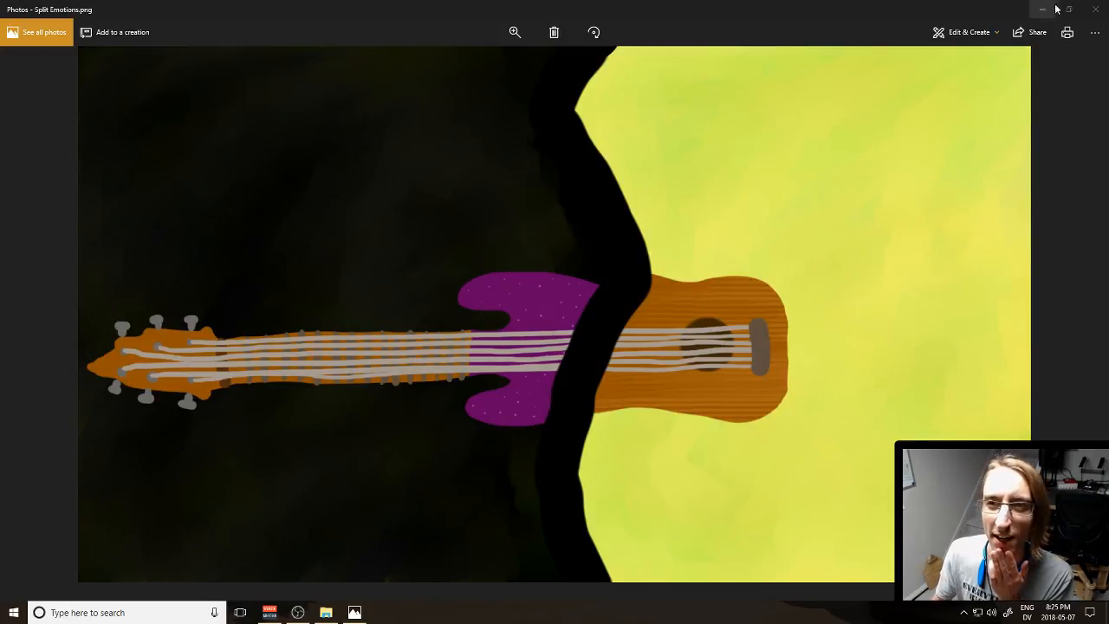
{"action": "left_click", "coordinate": [1095, 9]}
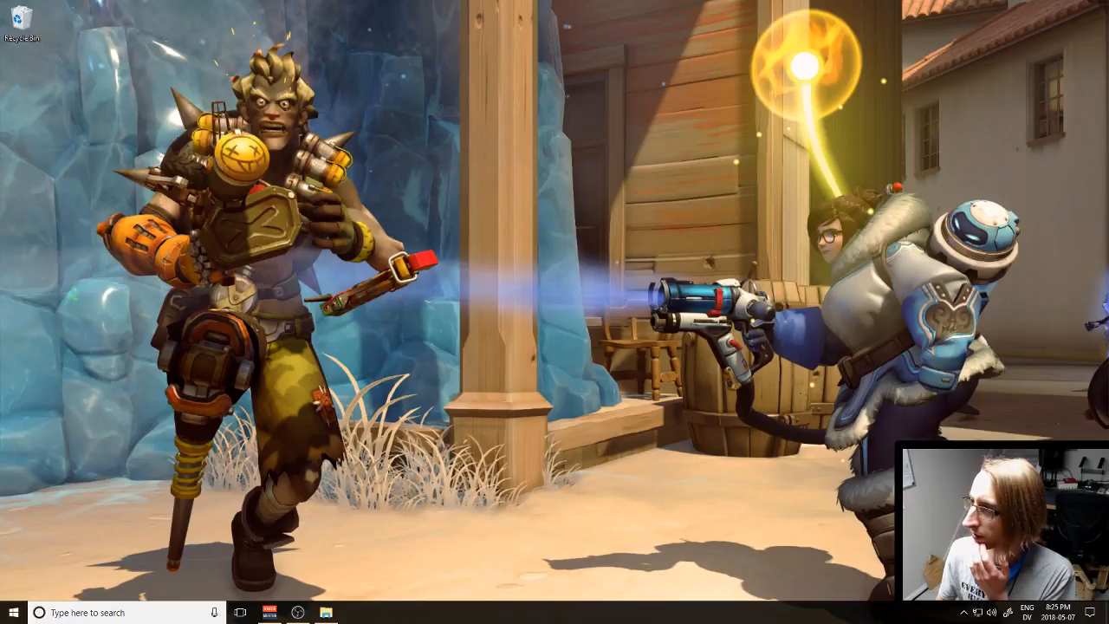
Step: Launch Blender, dismiss its splash screen, and delete the default cube from the scene
{"action": "key", "text": "super"}
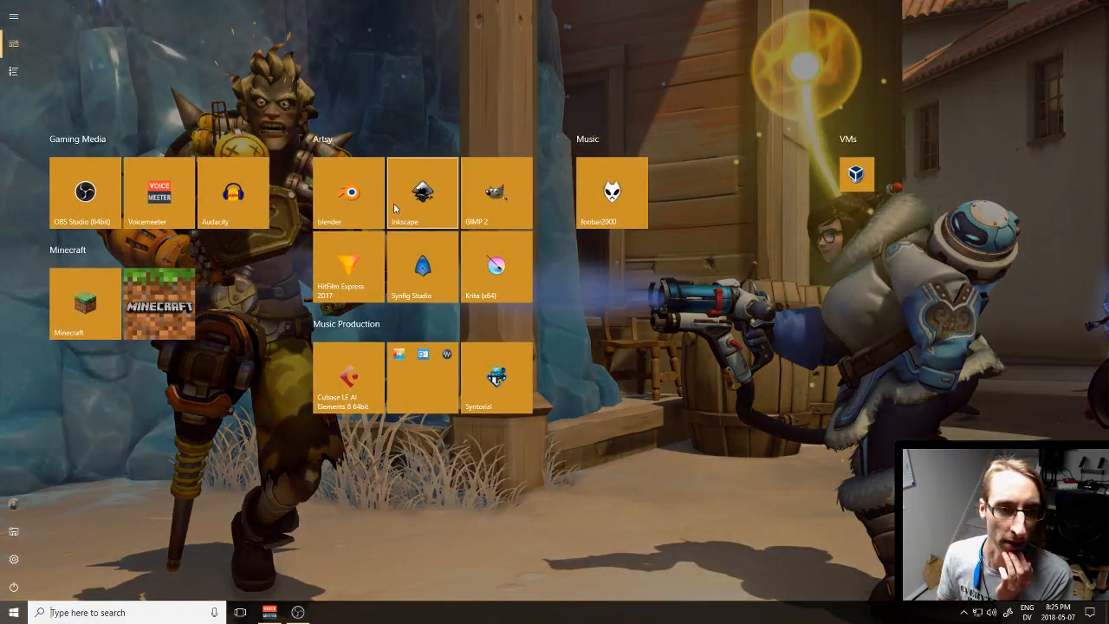
{"action": "left_click", "coordinate": [351, 195]}
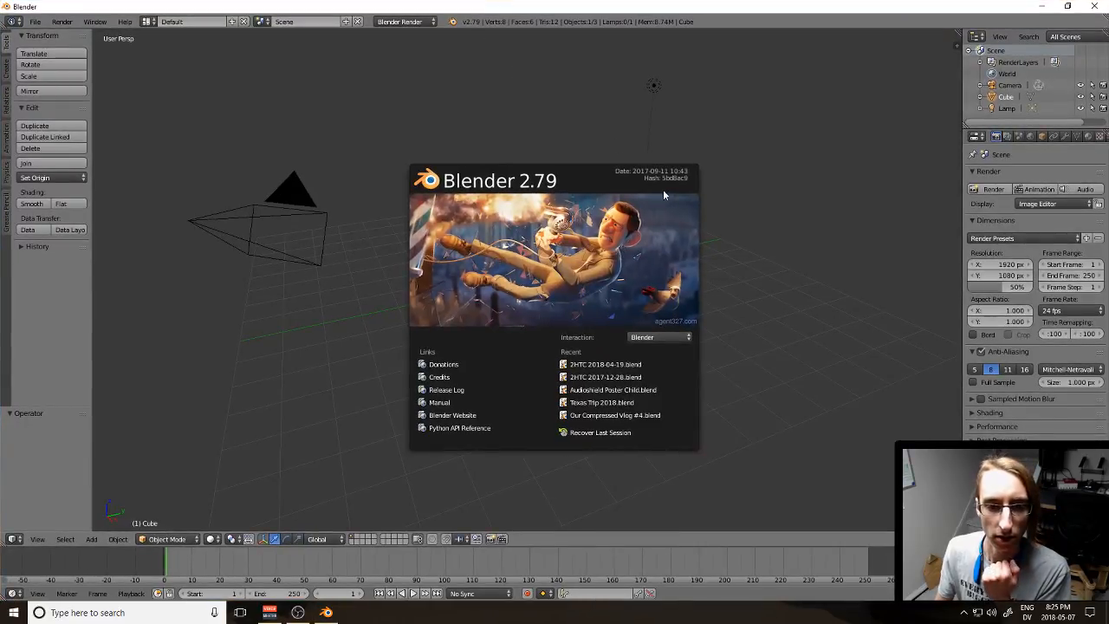
{"action": "left_click", "coordinate": [737, 328]}
{"action": "key", "text": "x"}
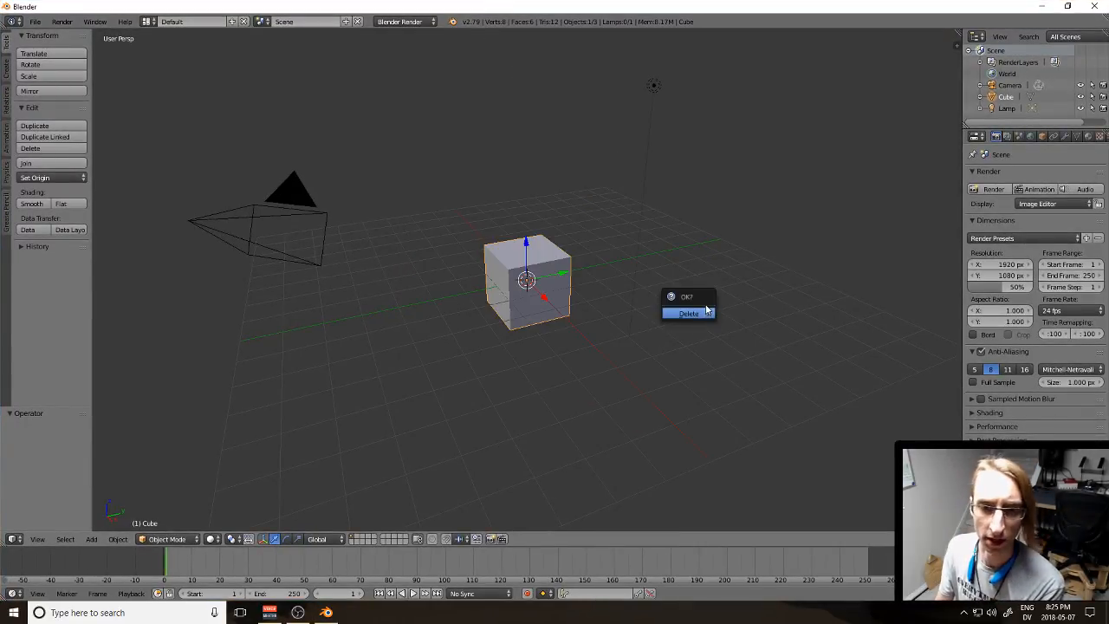
{"action": "left_click", "coordinate": [705, 312]}
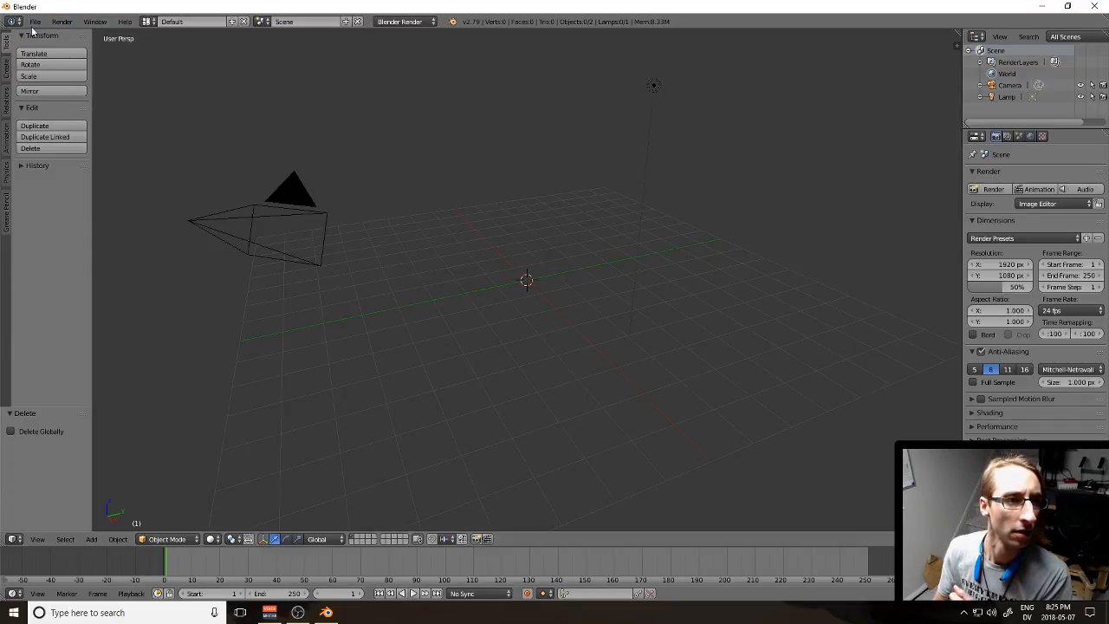
Step: Switch to the Video Editing screen layout and shrink the timeline so the sequencer gets more height
{"action": "left_click", "coordinate": [145, 21]}
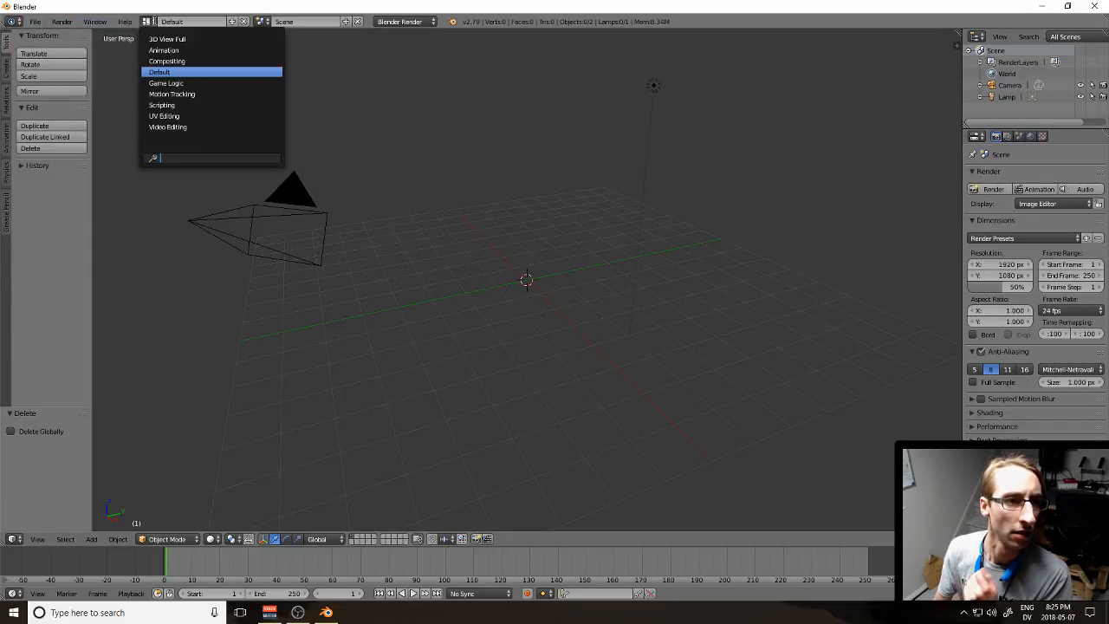
{"action": "left_click", "coordinate": [194, 128]}
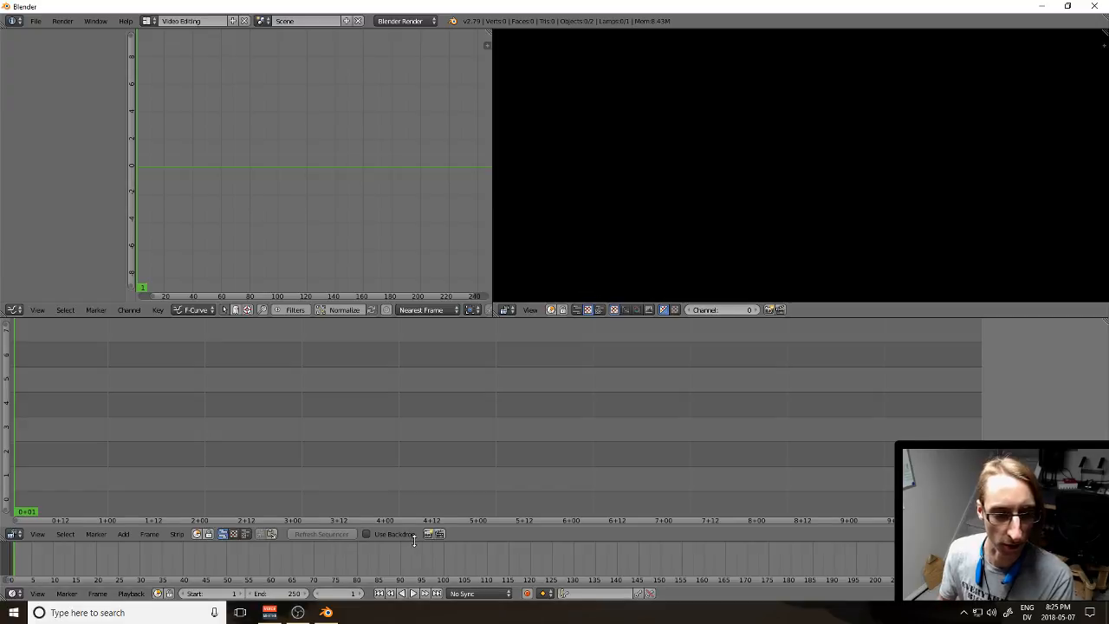
{"action": "left_click_drag", "start_coordinate": [413, 542], "coordinate": [410, 581]}
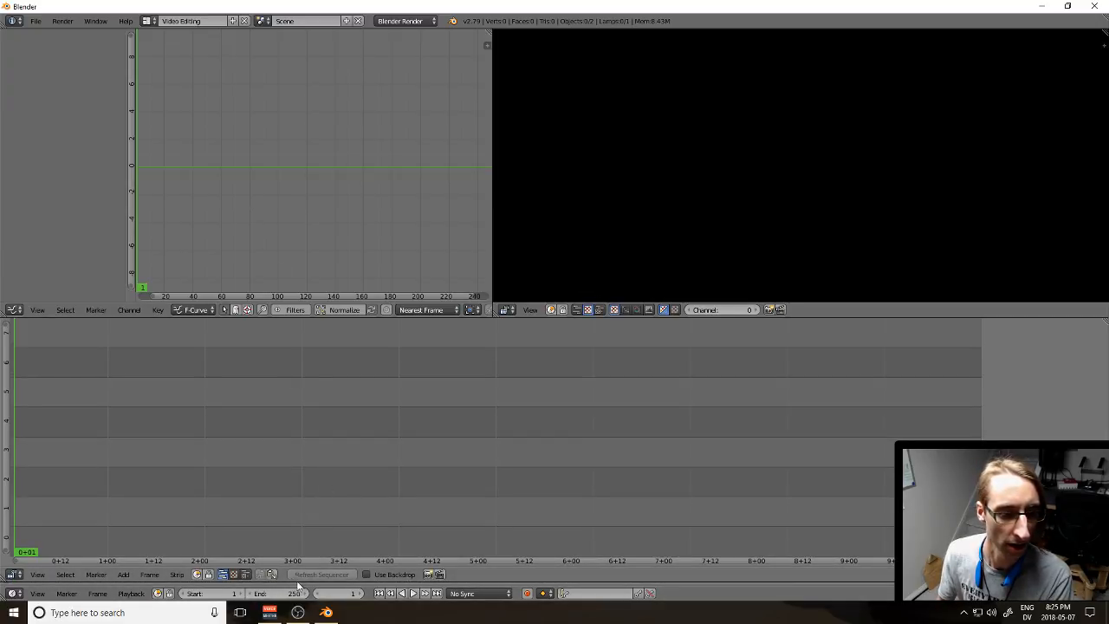
{"action": "left_click_drag", "start_coordinate": [298, 585], "coordinate": [298, 595]}
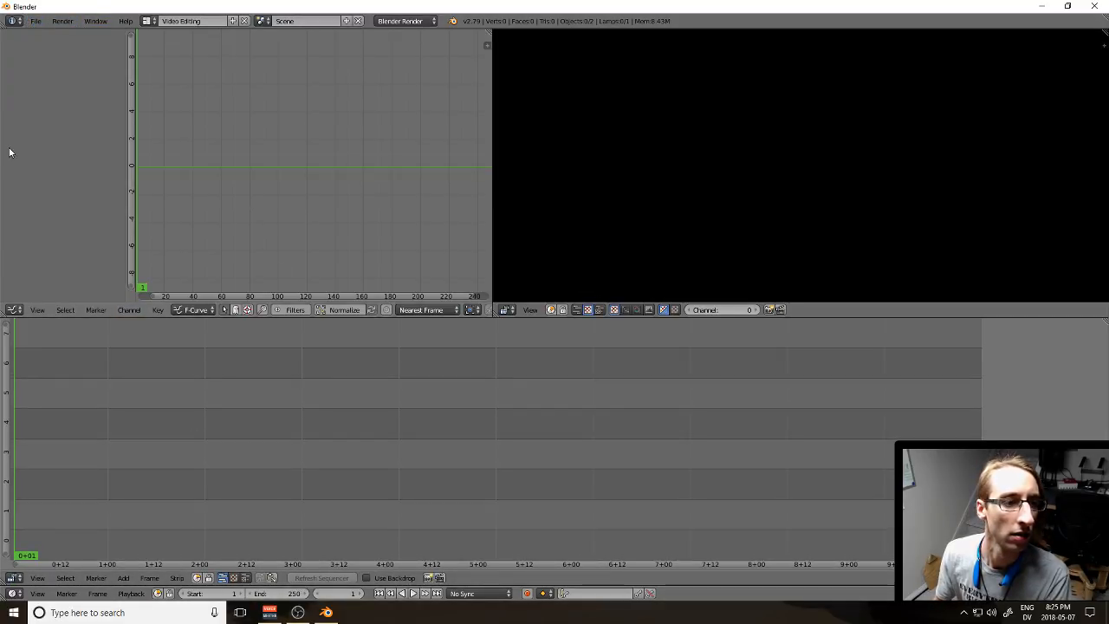
Step: Change the graph editor to a File Browser, and split a narrow area off the preview as a Properties editor
{"action": "left_click", "coordinate": [17, 309]}
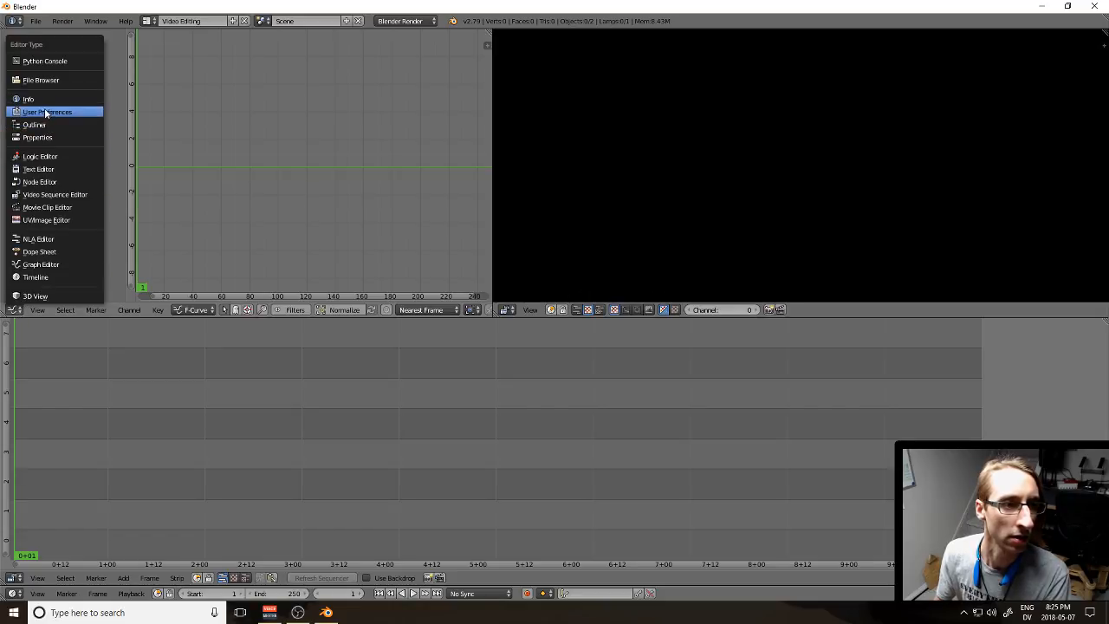
{"action": "left_click", "coordinate": [39, 80]}
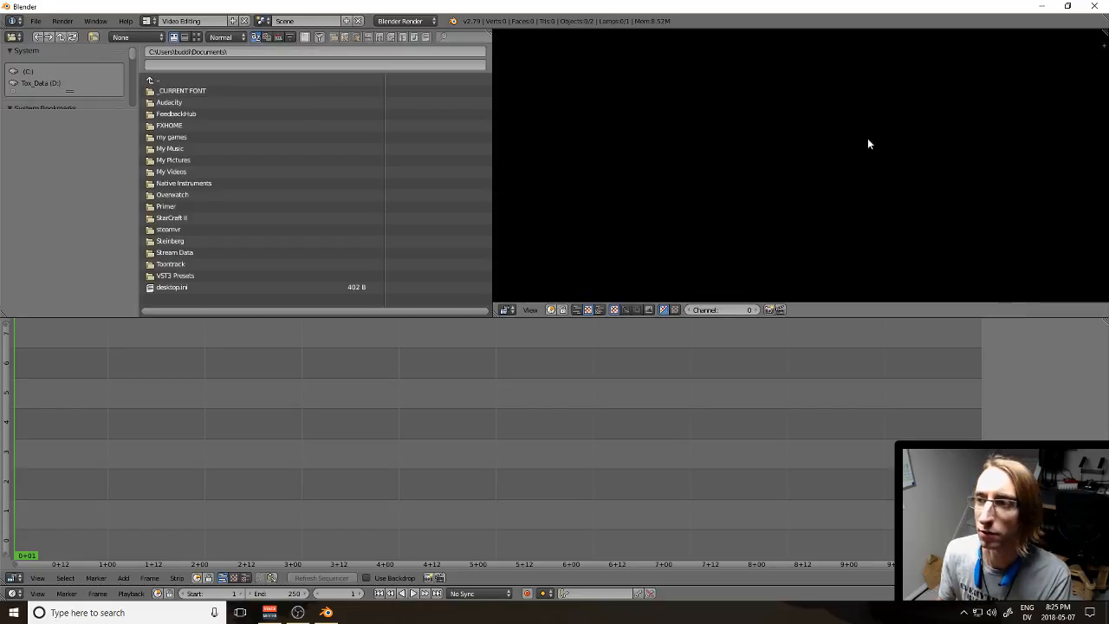
{"action": "left_click_drag", "start_coordinate": [1103, 33], "coordinate": [961, 50]}
{"action": "left_click", "coordinate": [976, 309]}
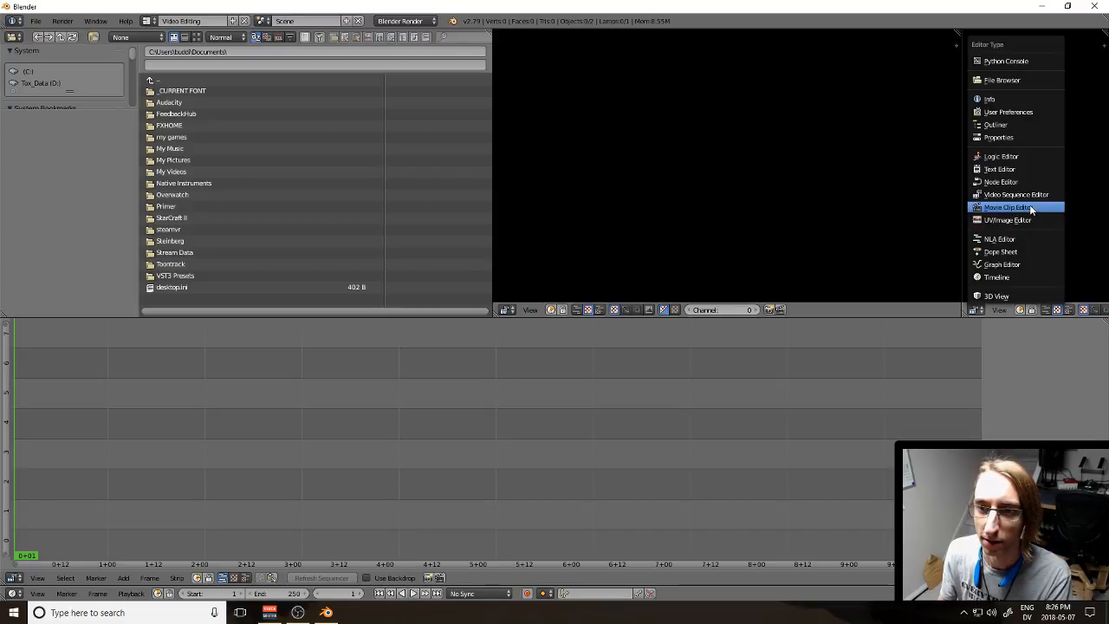
{"action": "left_click", "coordinate": [1020, 139]}
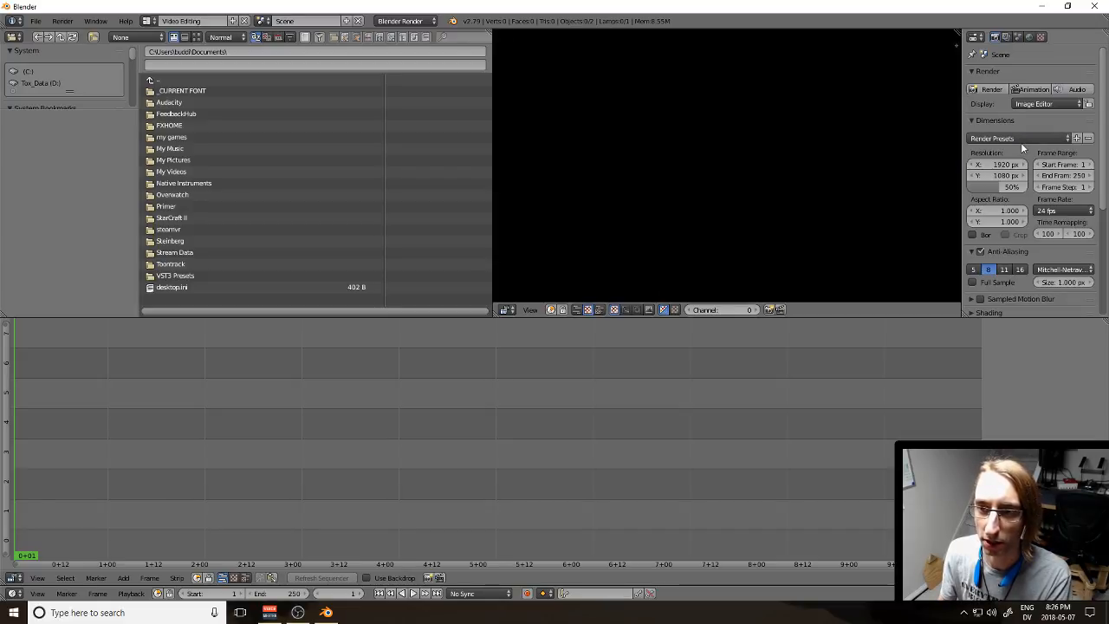
{"action": "scroll", "coordinate": [1018, 173], "scroll_direction": "down", "scroll_amount": 5}
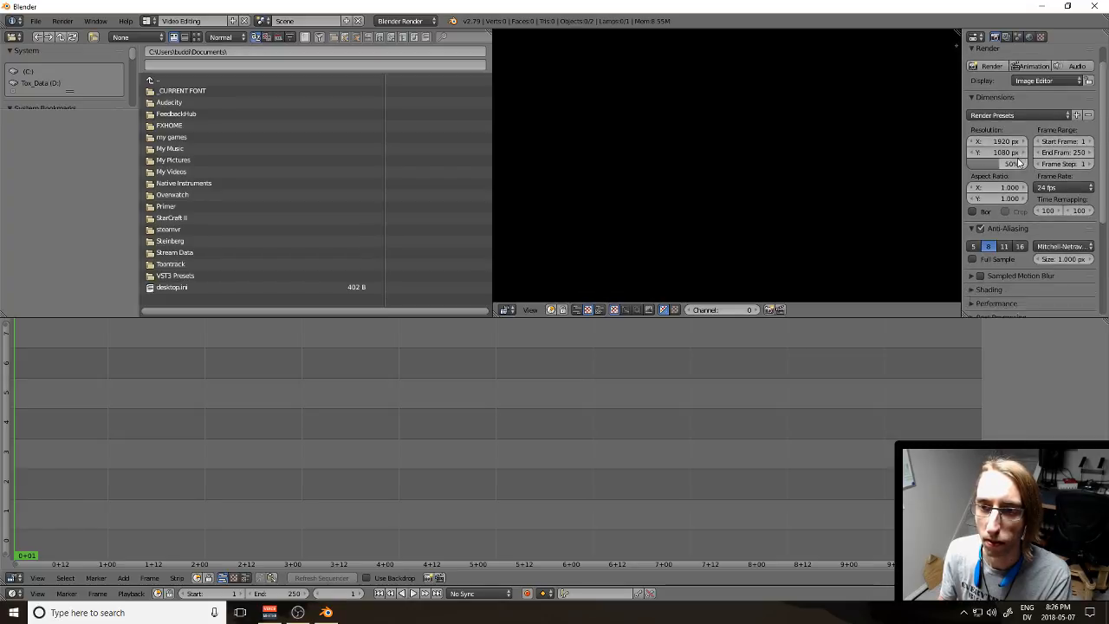
{"action": "scroll", "coordinate": [1018, 177], "scroll_direction": "down", "scroll_amount": 1}
{"action": "left_click", "coordinate": [1005, 211]}
{"action": "left_click", "coordinate": [1088, 212]}
{"action": "left_click", "coordinate": [1087, 212]}
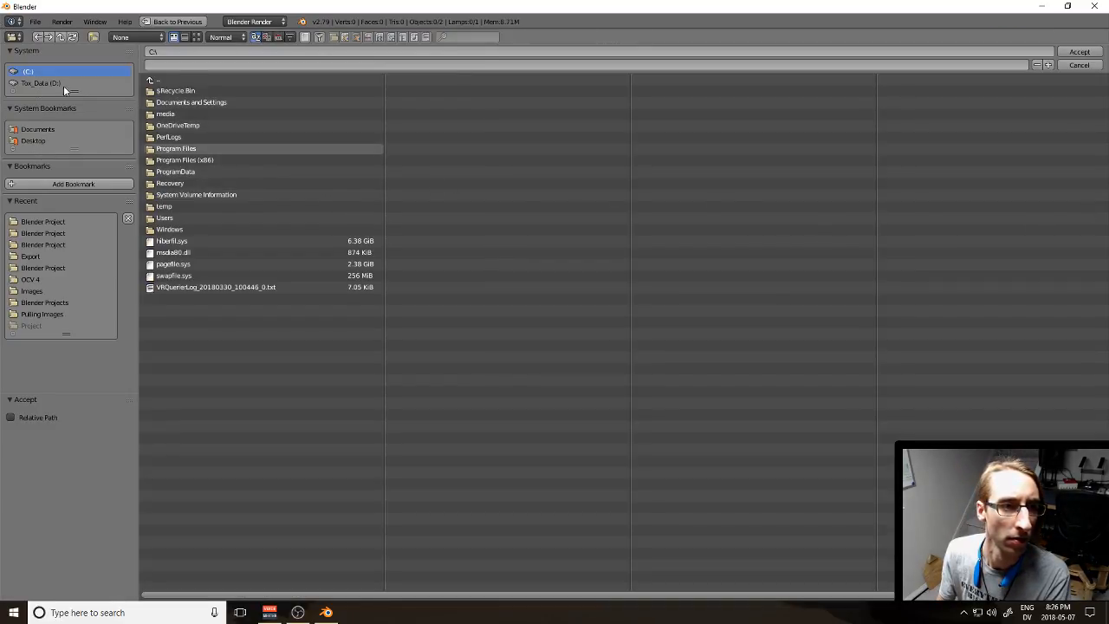
{"action": "left_click", "coordinate": [1077, 67]}
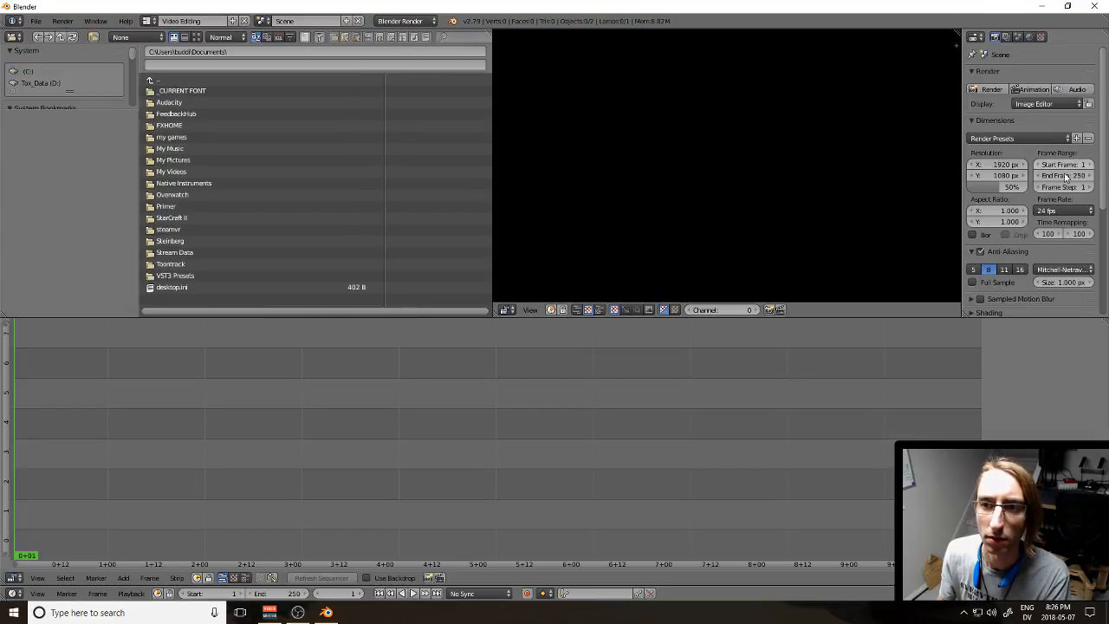
Step: Apply the HDTV 1080p render preset and set the frame rate to 60 fps
{"action": "scroll", "coordinate": [1050, 212], "scroll_direction": "up", "scroll_amount": 5}
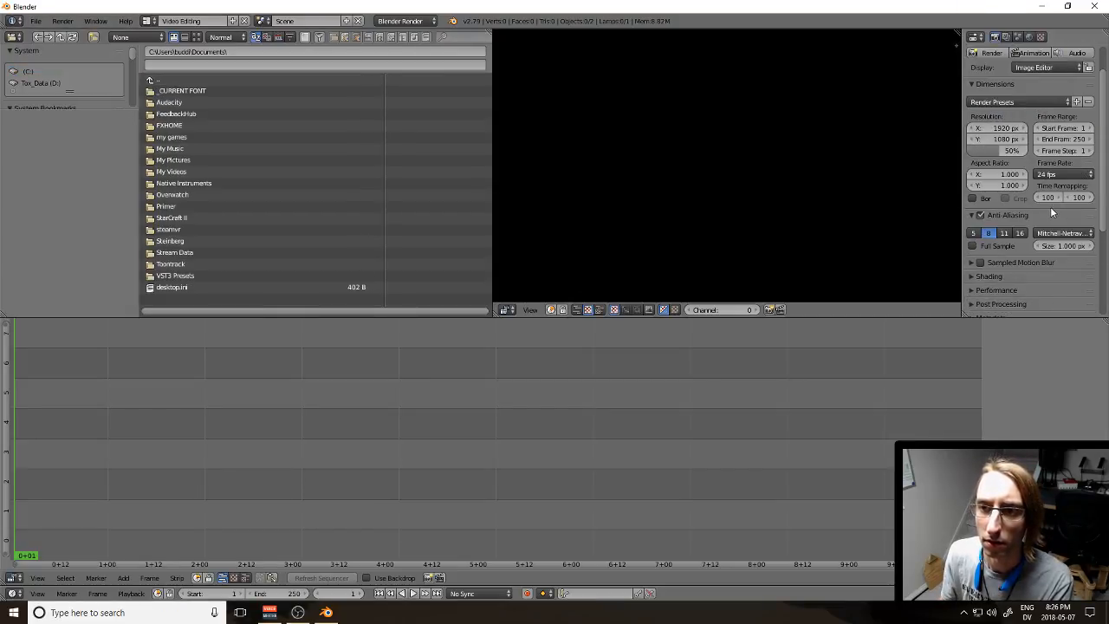
{"action": "left_click", "coordinate": [1005, 102]}
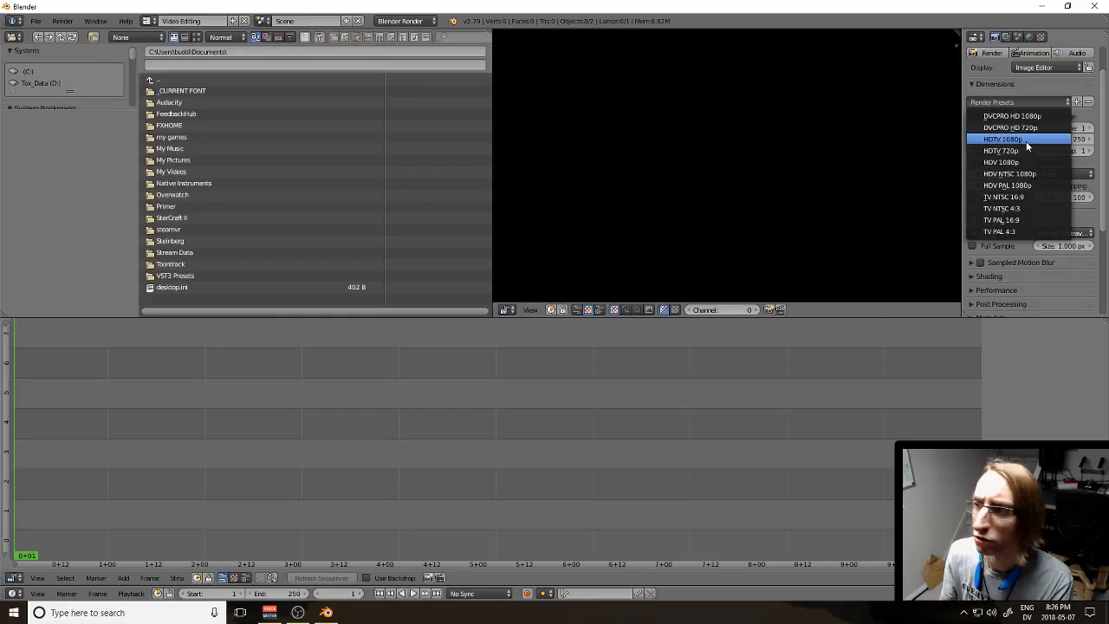
{"action": "left_click", "coordinate": [1005, 138]}
{"action": "left_click", "coordinate": [1054, 175]}
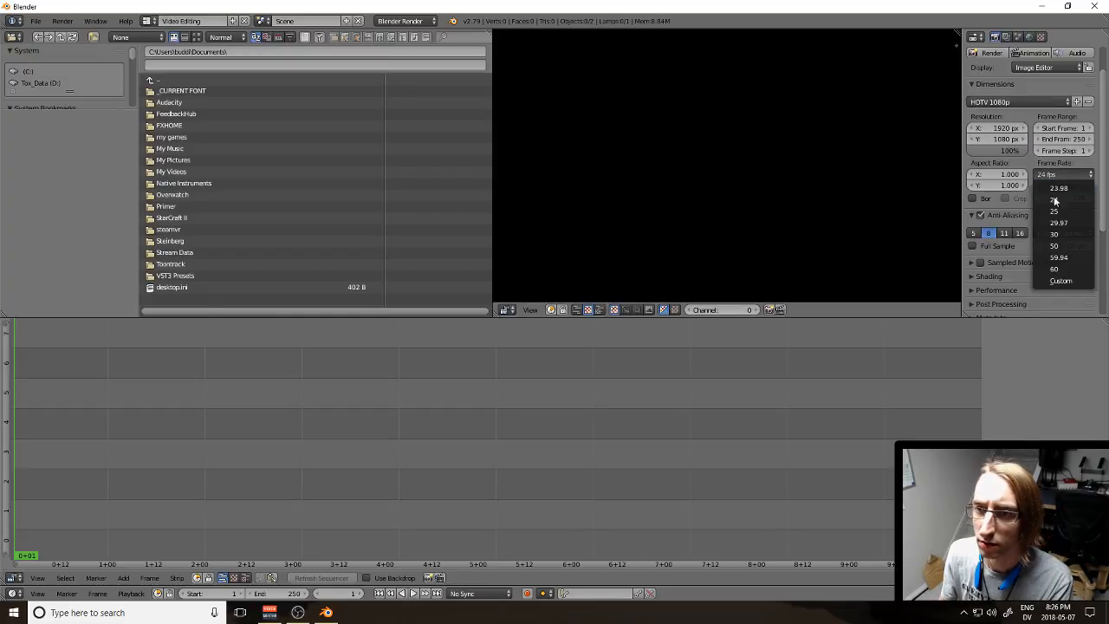
{"action": "left_click", "coordinate": [1056, 270]}
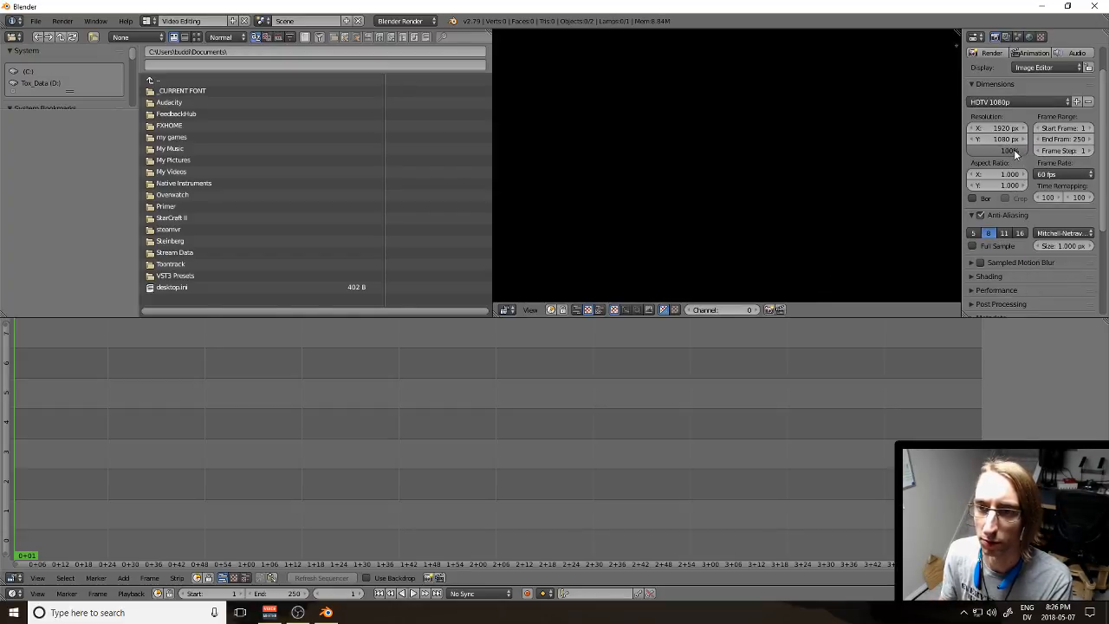
Step: Set the render output path to D:\Export\ and the output format to FFmpeg video
{"action": "scroll", "coordinate": [1018, 253], "scroll_direction": "down", "scroll_amount": 3}
{"action": "scroll", "coordinate": [1012, 260], "scroll_direction": "down", "scroll_amount": 2}
{"action": "left_click", "coordinate": [994, 210]}
{"action": "type", "text": "D:\\Export\\"}
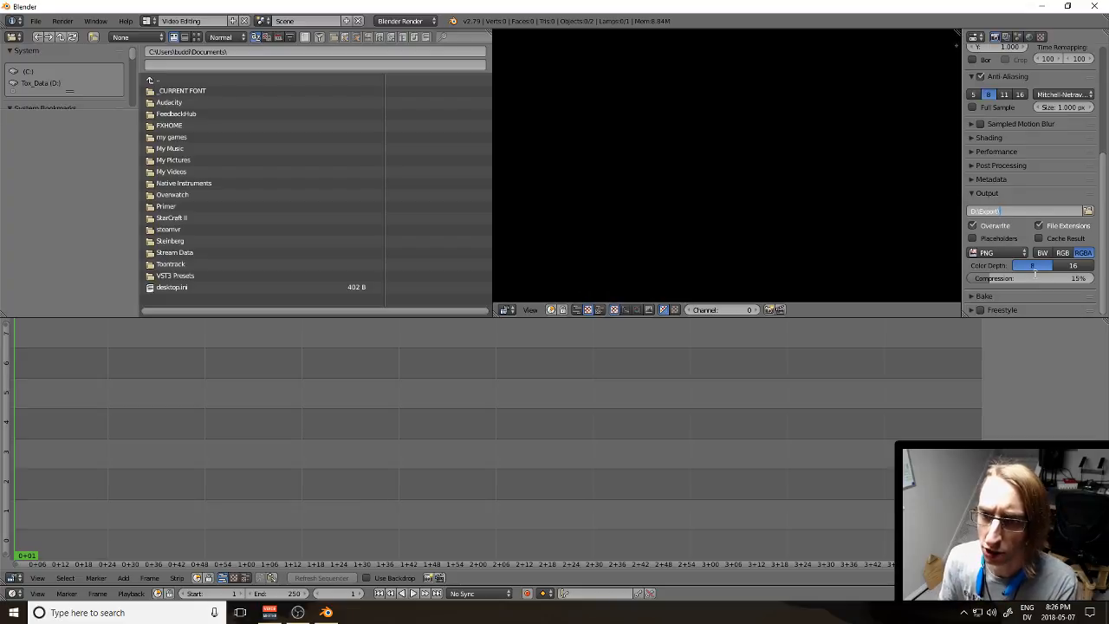
{"action": "key", "text": "Return"}
{"action": "left_click", "coordinate": [1012, 260]}
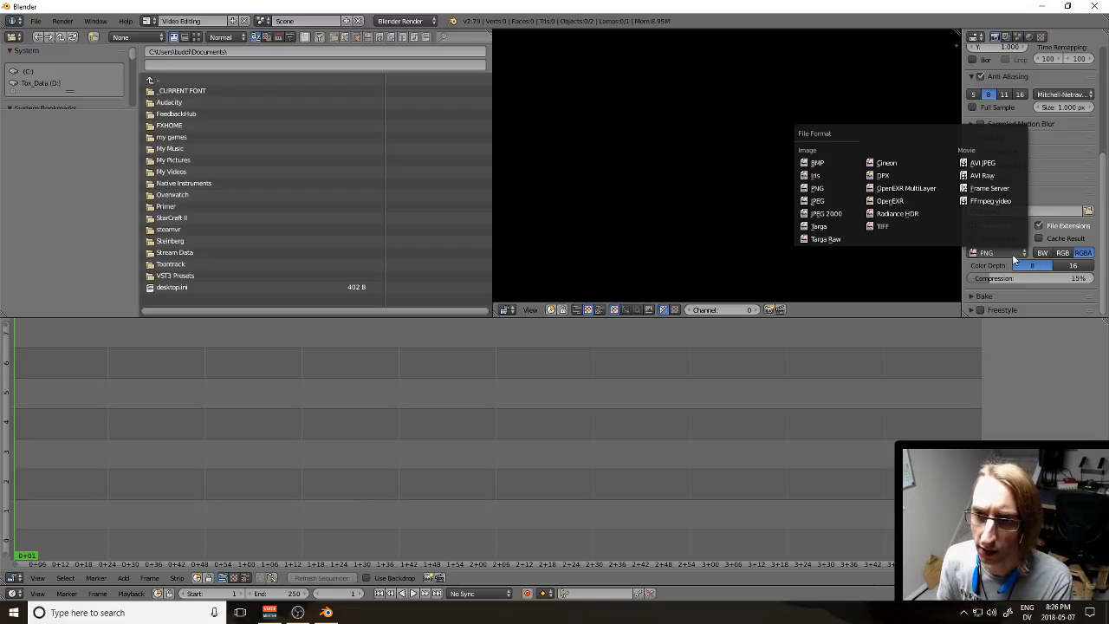
{"action": "left_click", "coordinate": [1014, 200]}
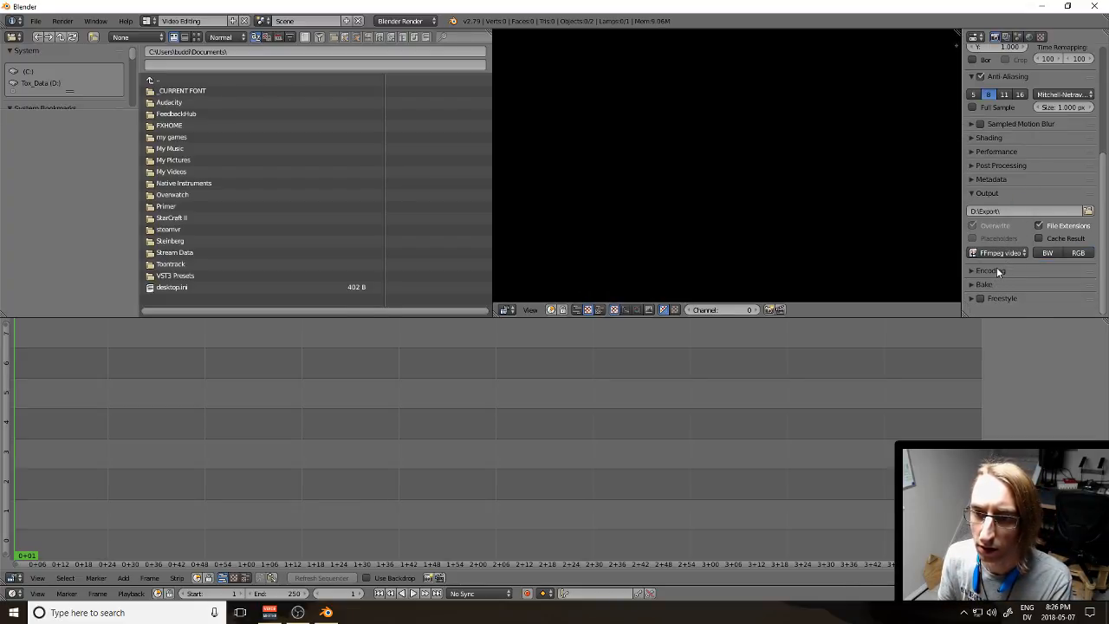
Step: Expand the Encoding settings and set the audio codec to PCM
{"action": "left_click", "coordinate": [996, 271]}
{"action": "scroll", "coordinate": [1005, 255], "scroll_direction": "down", "scroll_amount": 3}
{"action": "scroll", "coordinate": [1009, 234], "scroll_direction": "down", "scroll_amount": 3}
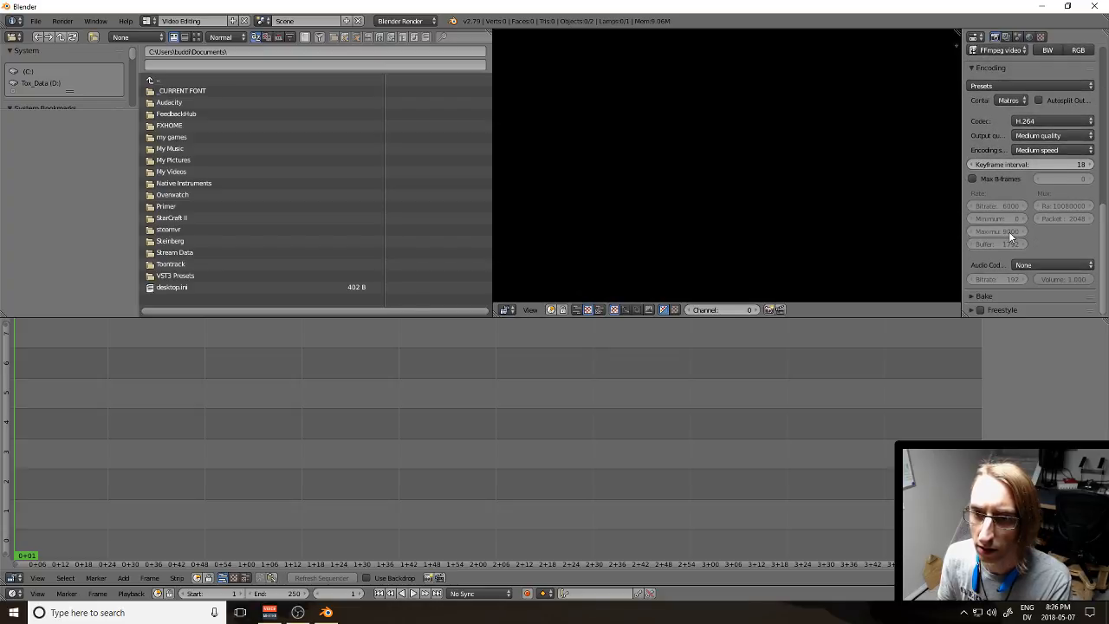
{"action": "left_click", "coordinate": [1055, 264]}
{"action": "left_click", "coordinate": [1038, 159]}
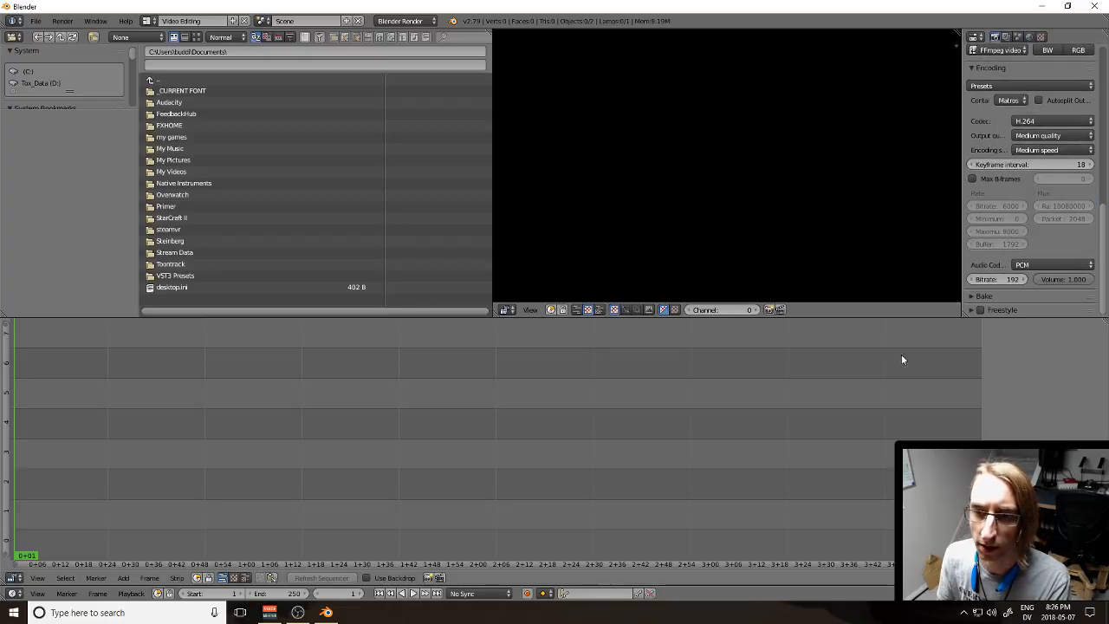
Step: Set the timeline's playback sync mode to AV-sync
{"action": "scroll", "coordinate": [1056, 292], "scroll_direction": "up", "scroll_amount": 8}
{"action": "scroll", "coordinate": [1061, 274], "scroll_direction": "up", "scroll_amount": 3}
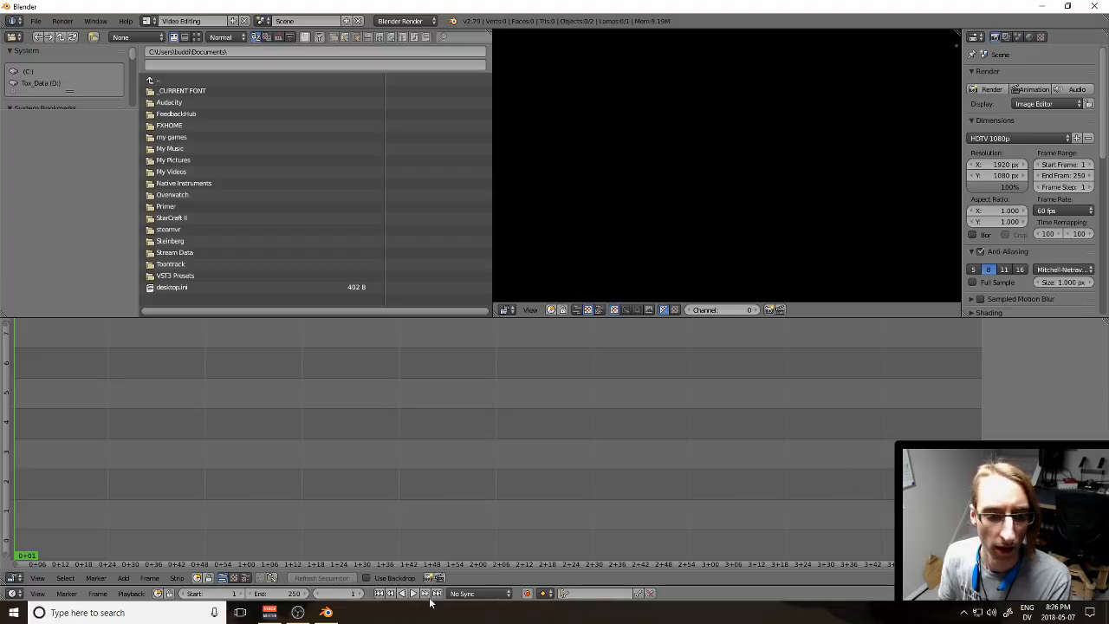
{"action": "left_click", "coordinate": [479, 593]}
{"action": "left_click", "coordinate": [468, 552]}
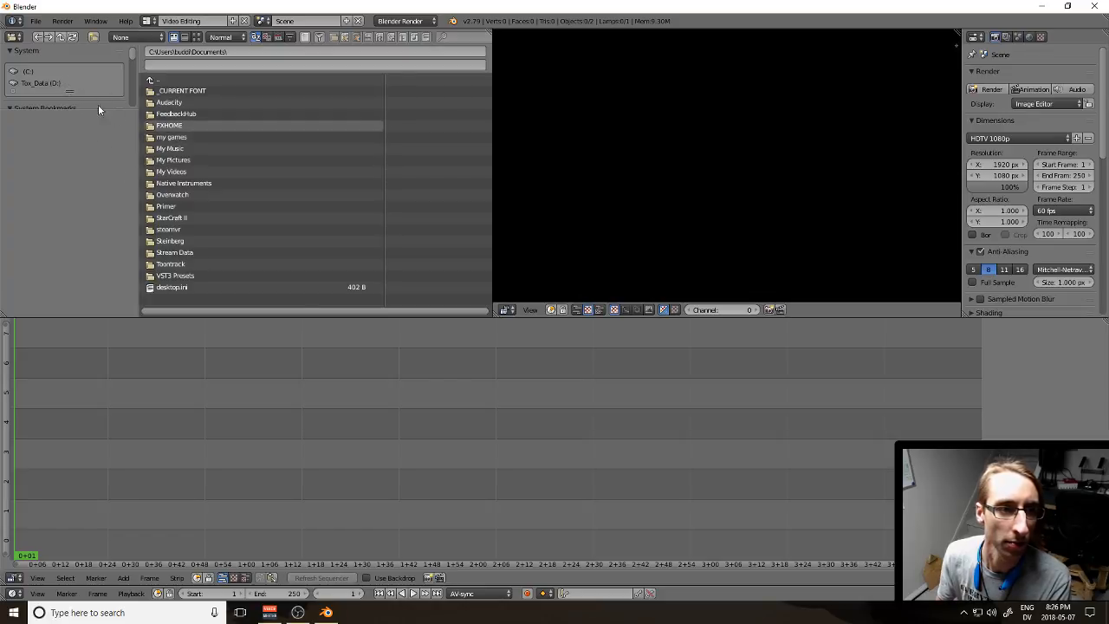
Step: Browse the Tox_Data (D:) drive in the File Browser area to the 2-Hour Challenge\2018-05-04 folder
{"action": "left_click", "coordinate": [50, 80]}
{"action": "left_click", "coordinate": [206, 116]}
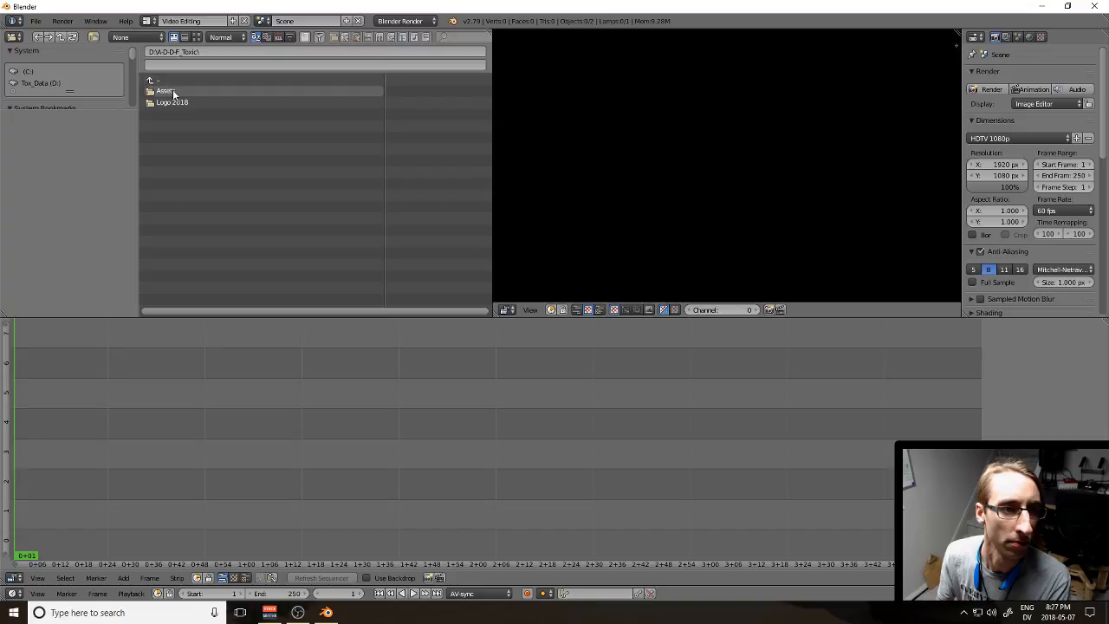
{"action": "left_click", "coordinate": [173, 80]}
{"action": "left_click", "coordinate": [178, 98]}
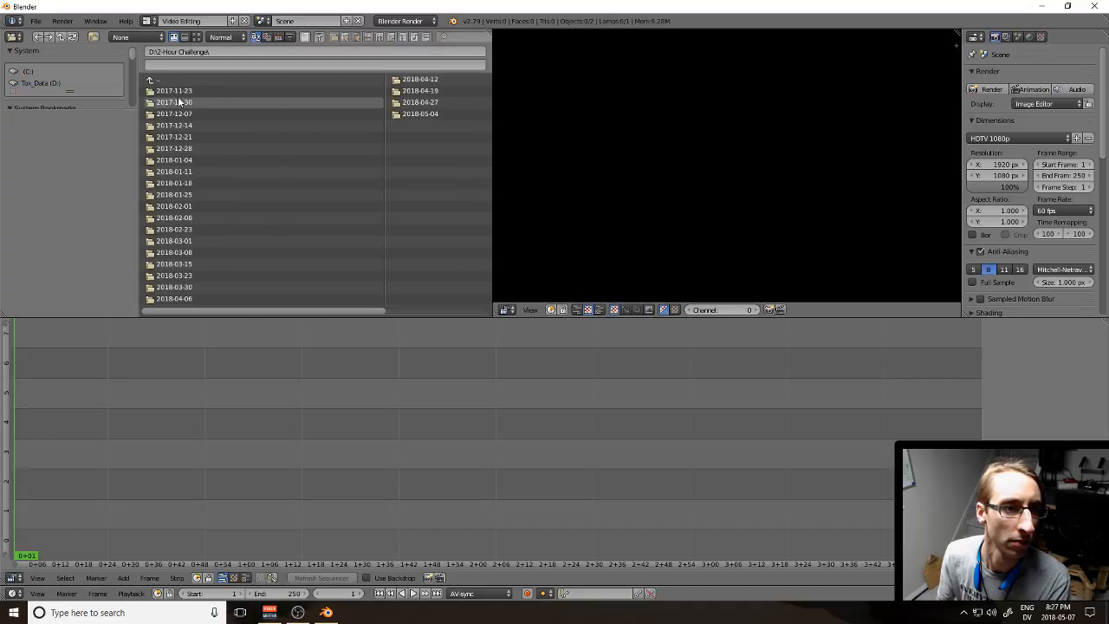
{"action": "left_click", "coordinate": [443, 116]}
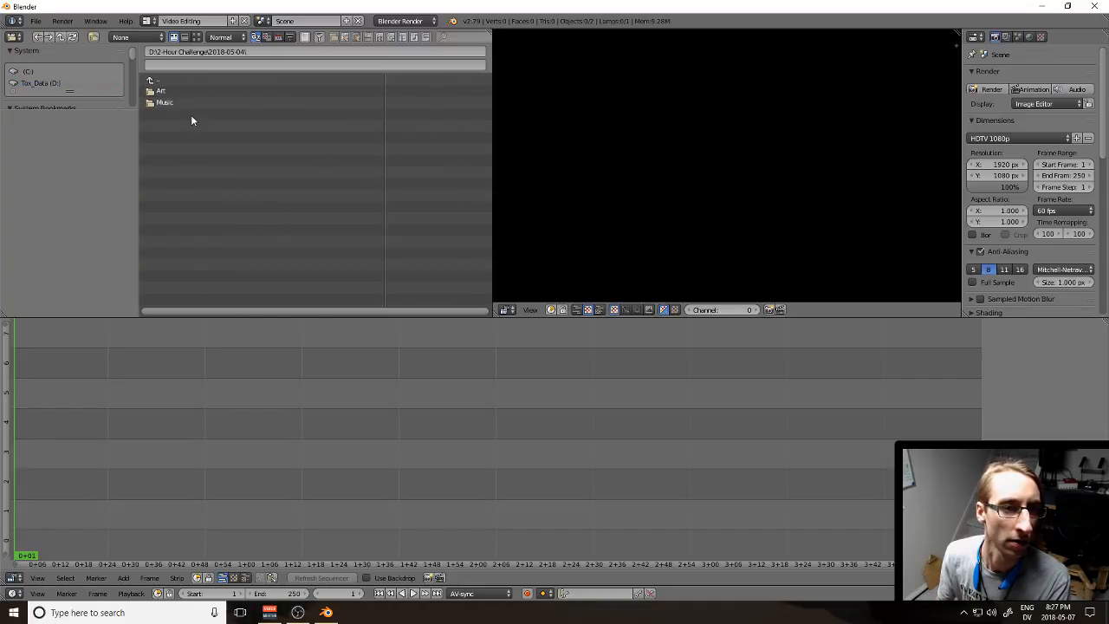
Step: Place Split Emotions.png from the Art folder on channel 1 at frame 1 and extend its strip to 234 frames
{"action": "left_click", "coordinate": [180, 92]}
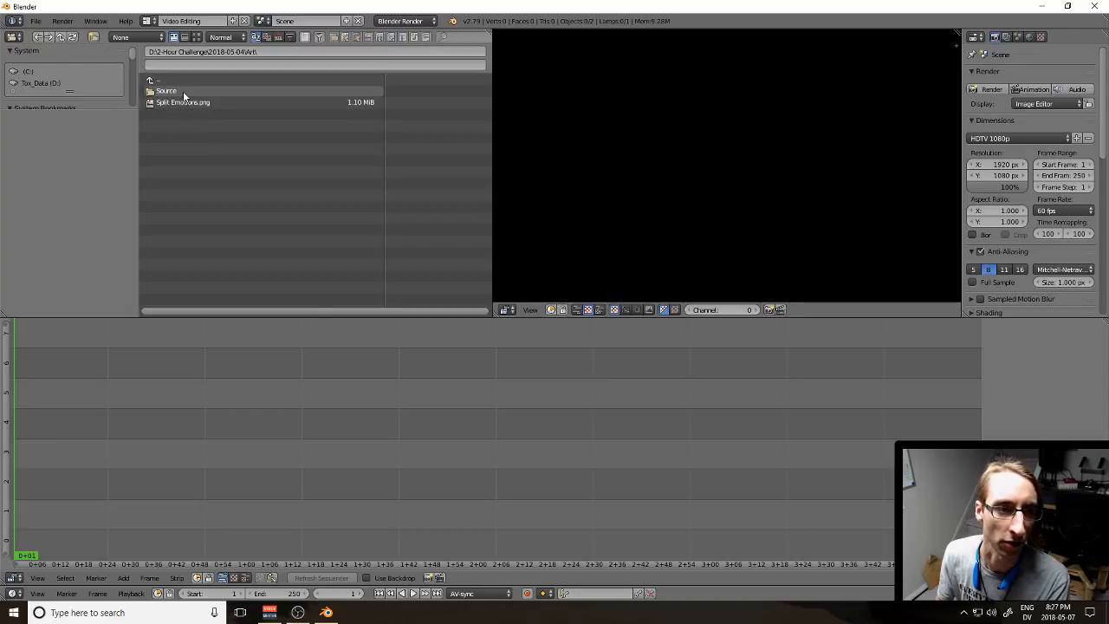
{"action": "left_click", "coordinate": [183, 103]}
{"action": "left_click_drag", "start_coordinate": [160, 104], "coordinate": [27, 516]}
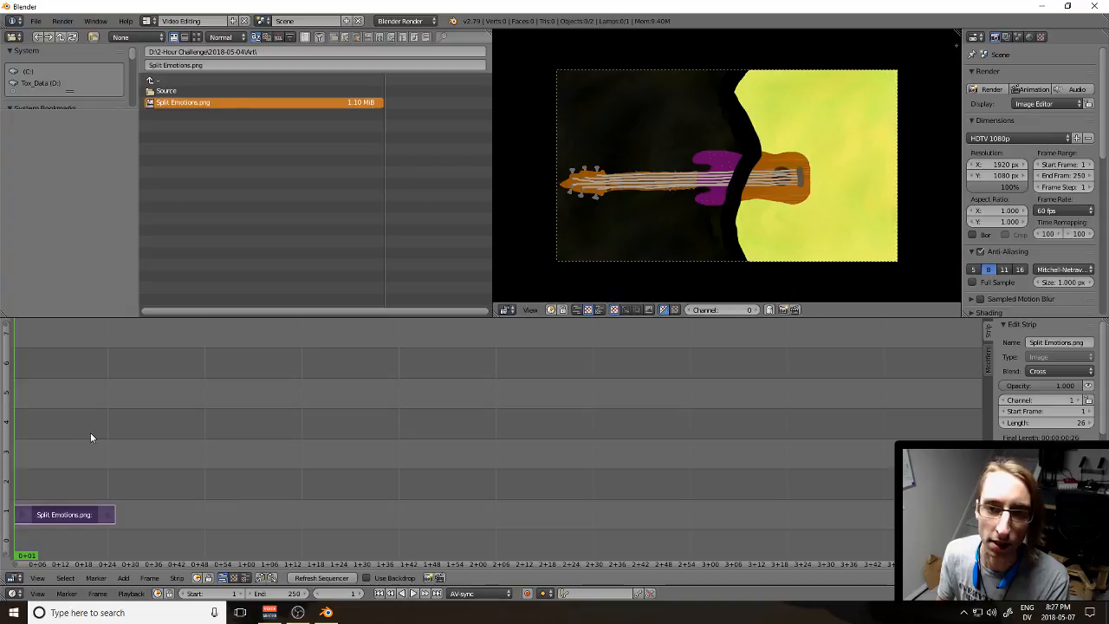
{"action": "left_click_drag", "start_coordinate": [97, 526], "coordinate": [895, 511]}
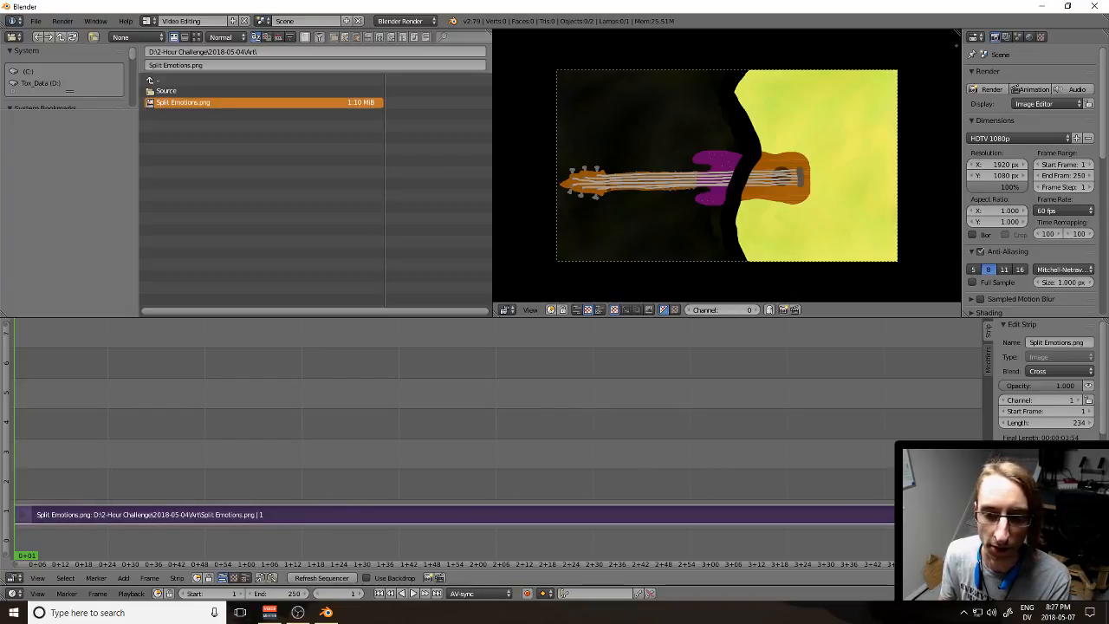
Step: Set the scene's end frame to 99999
{"action": "key", "text": "Home"}
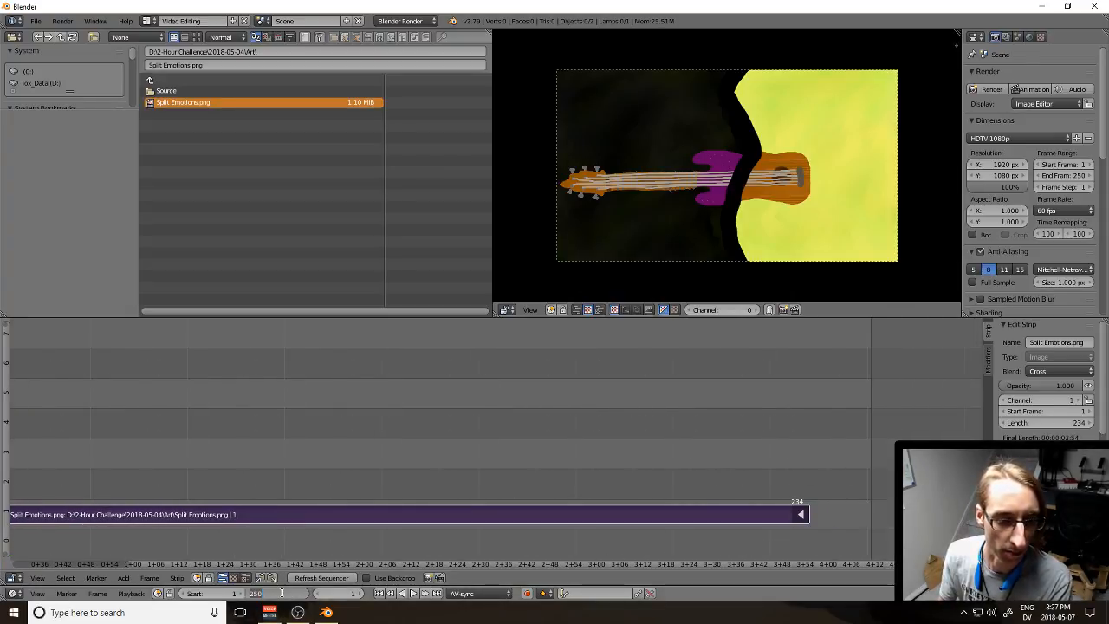
{"action": "type", "text": "99999"}
{"action": "key", "text": "Return"}
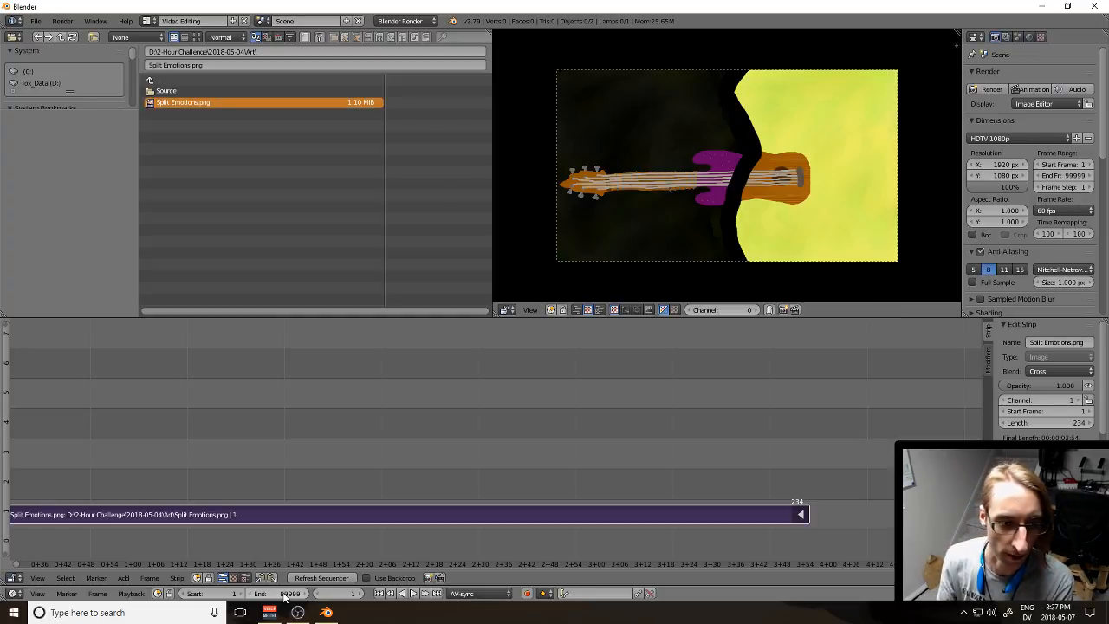
Step: Extend the end of the Split Emotions.png strip so it is 480 frames long
{"action": "scroll", "coordinate": [537, 401], "scroll_direction": "right", "scroll_amount": 8}
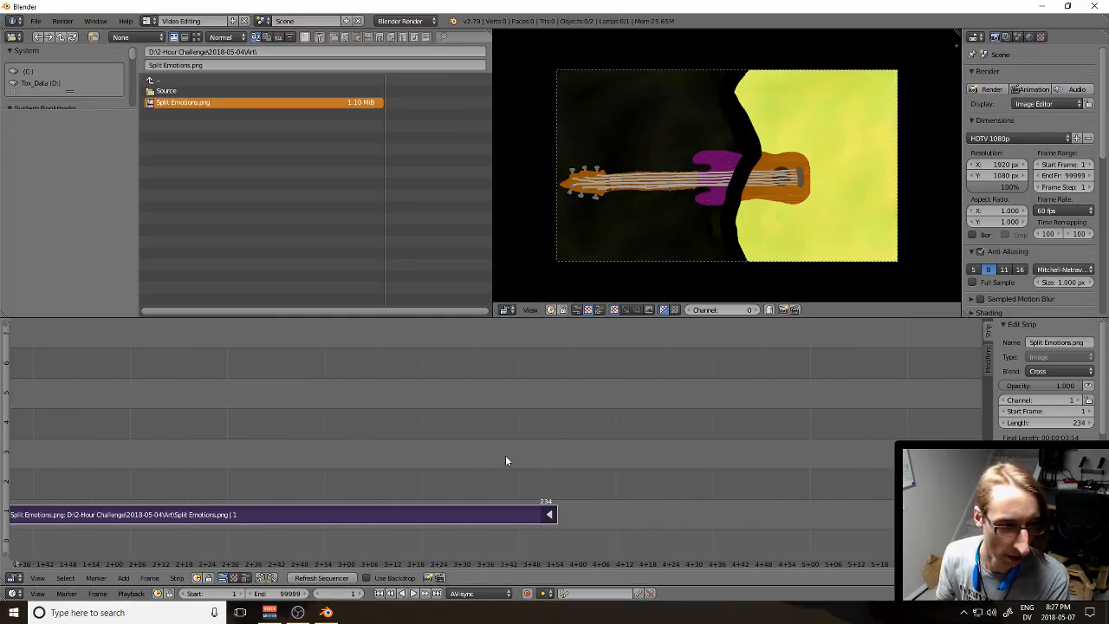
{"action": "key", "text": "g"}
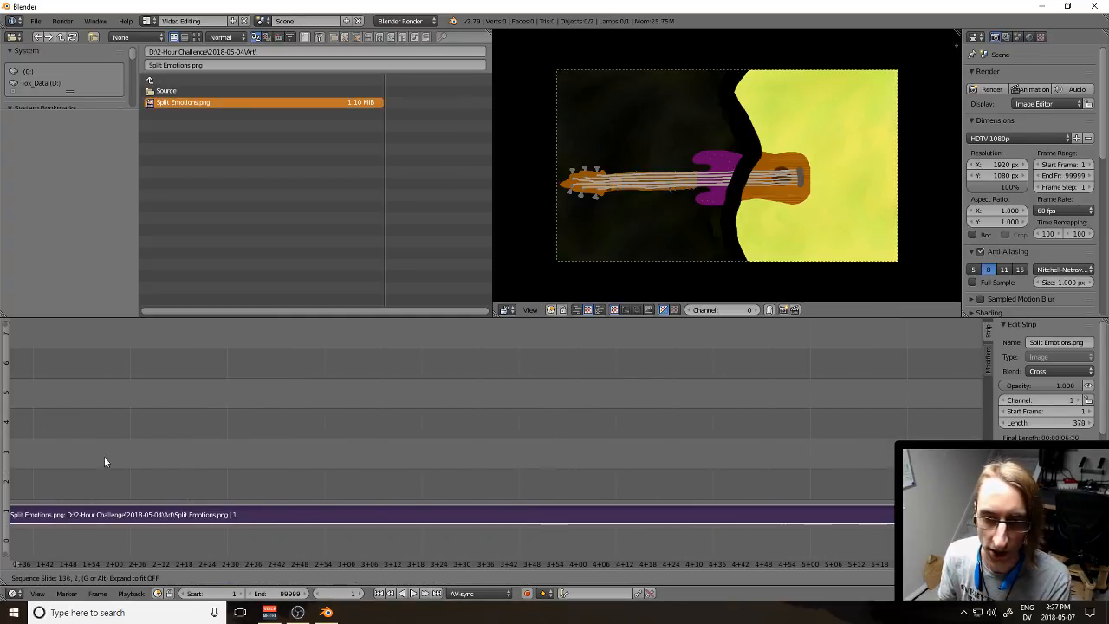
{"action": "left_click", "coordinate": [530, 435]}
{"action": "key", "text": "Home"}
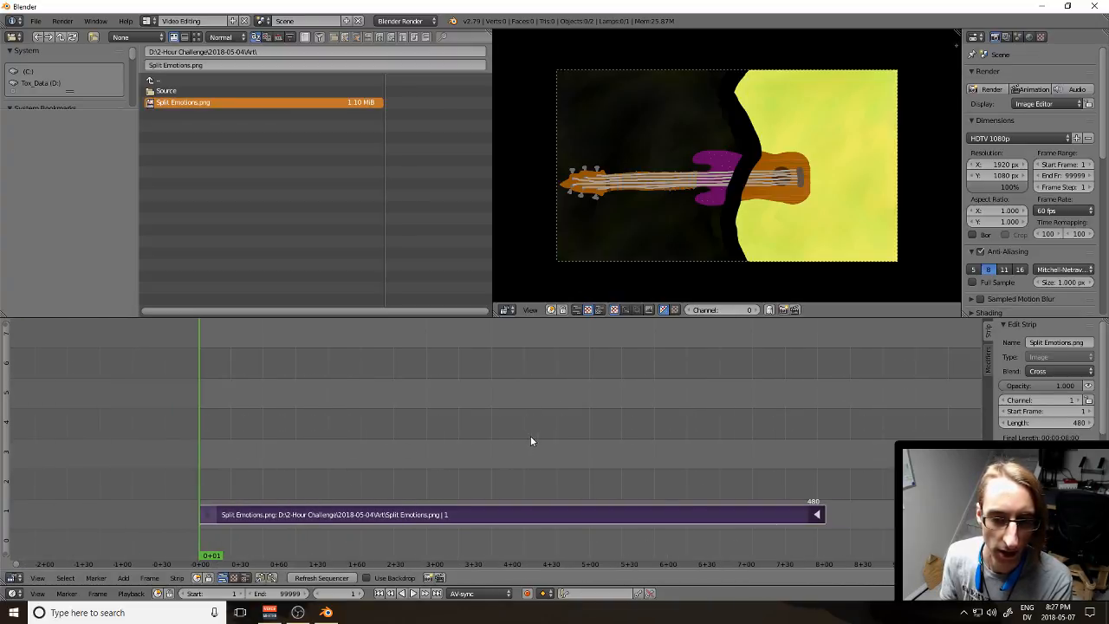
Step: Scrub through the Split Emotions.png strip and return the playhead to frame 1
{"action": "left_click_drag", "start_coordinate": [530, 436], "coordinate": [454, 442]}
{"action": "left_click_drag", "start_coordinate": [330, 428], "coordinate": [337, 422]}
{"action": "left_click_drag", "start_coordinate": [336, 516], "coordinate": [330, 494]}
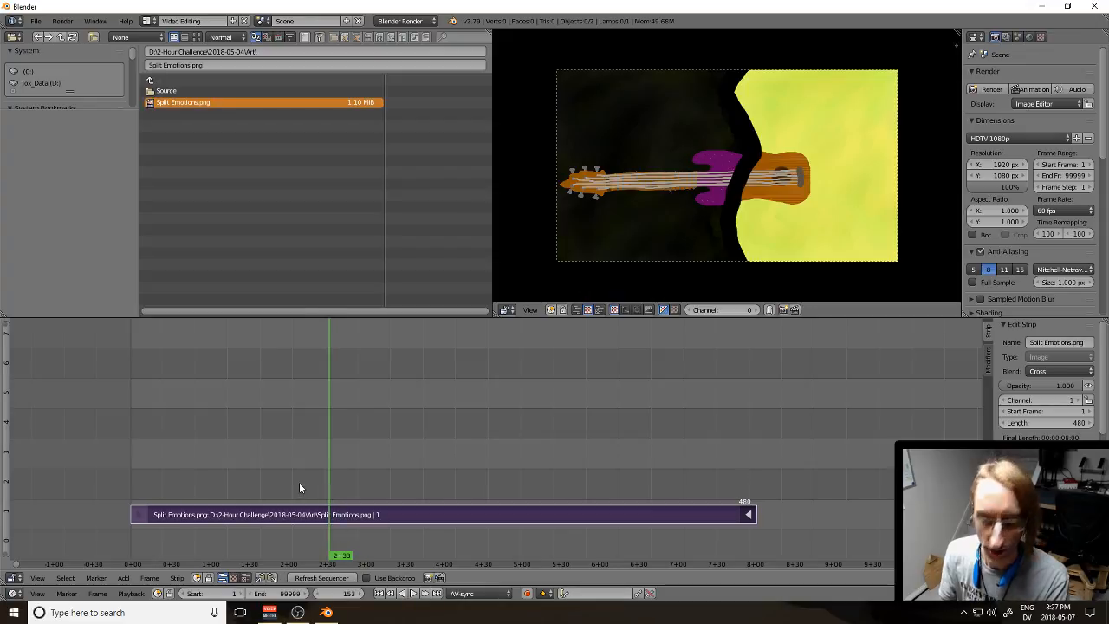
{"action": "key", "text": "shift+Left"}
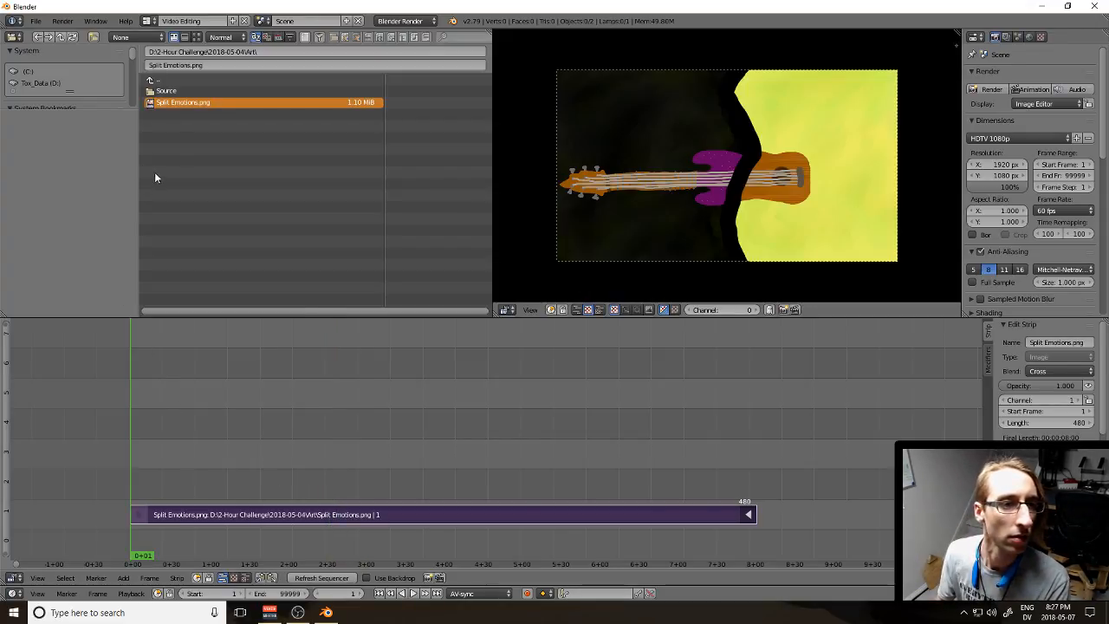
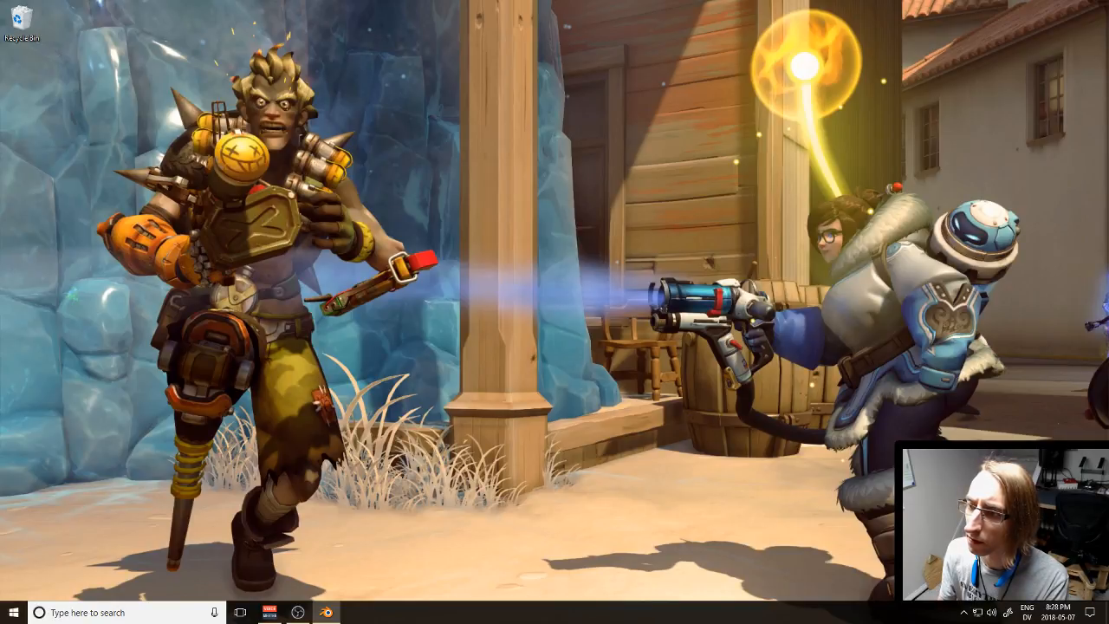
Step: Bring the editor window back to this display and extend the Split Emotions.png strip to 2401 frames, matching the music strip's end
{"action": "left_click_drag", "start_coordinate": [1108, 78], "coordinate": [537, 1]}
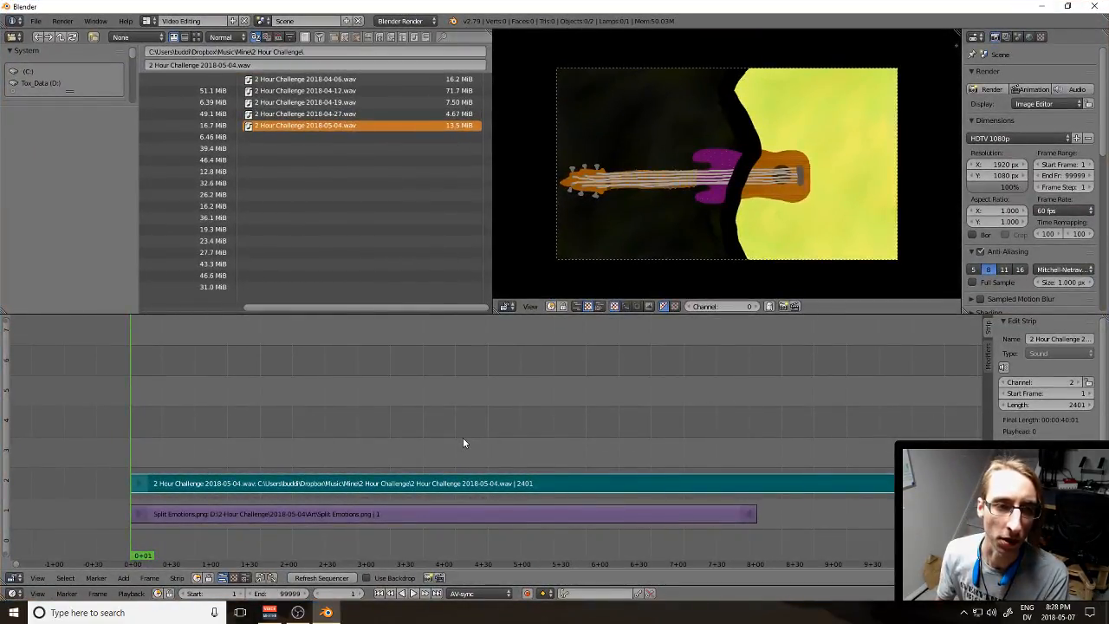
{"action": "scroll", "coordinate": [463, 438], "scroll_direction": "down", "scroll_amount": 6}
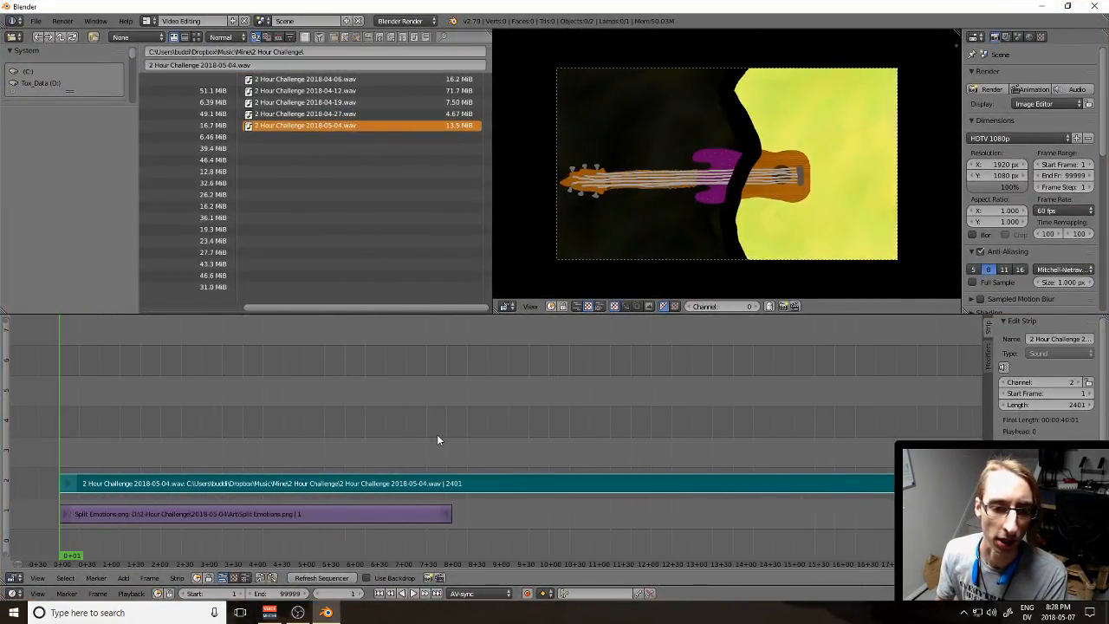
{"action": "scroll", "coordinate": [437, 434], "scroll_direction": "down", "scroll_amount": 8}
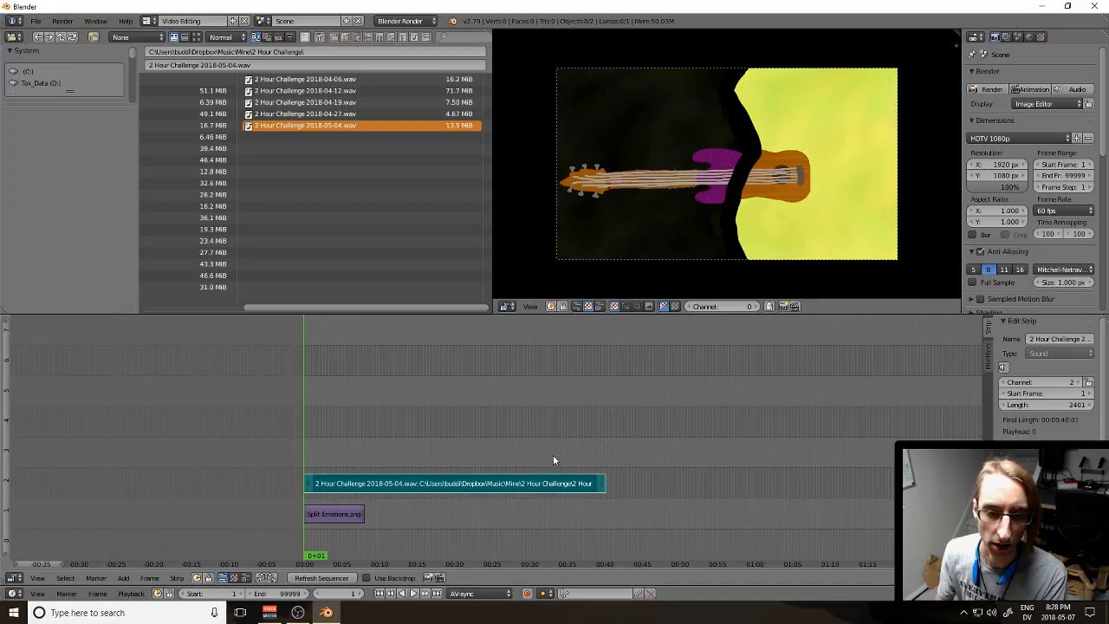
{"action": "left_click", "coordinate": [553, 459]}
{"action": "key", "text": "Page_Up"}
{"action": "right_click", "coordinate": [362, 518]}
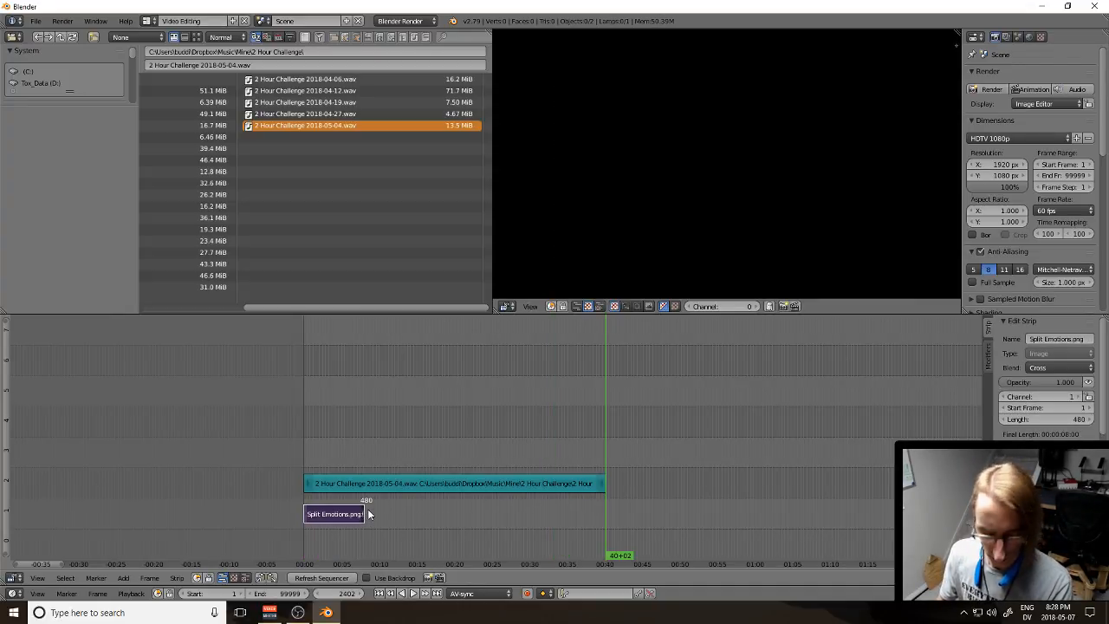
{"action": "key", "text": "shift+s"}
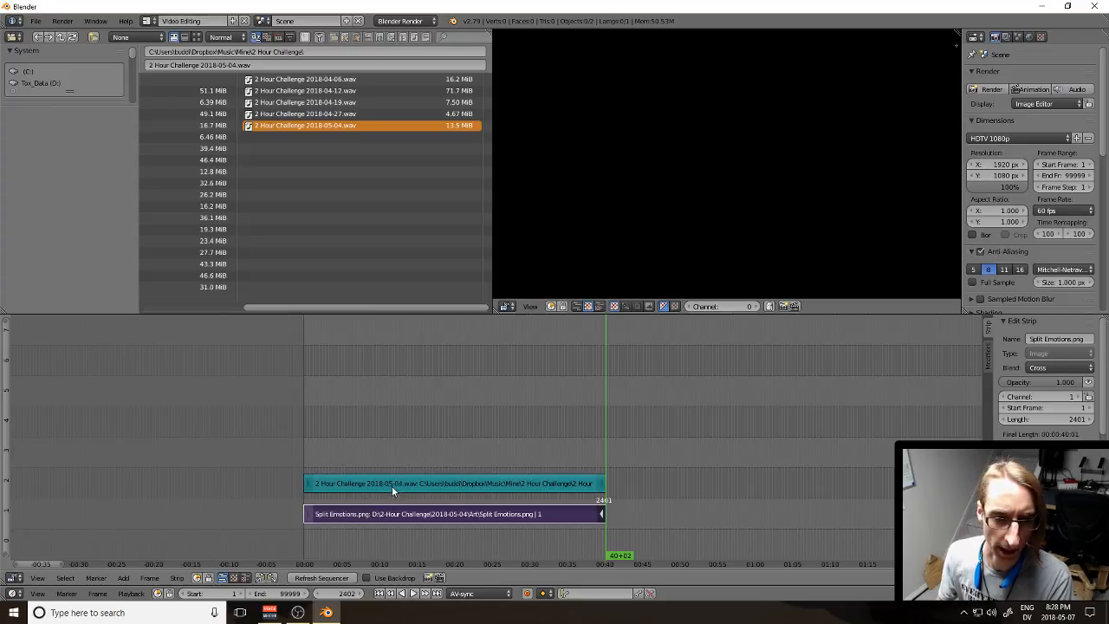
Step: Move the 2 Hour Challenge 2018-05-04.wav strip up to channel 4, keeping its start at frame 1
{"action": "scroll", "coordinate": [383, 488], "scroll_direction": "up", "scroll_amount": 11}
{"action": "left_click_drag", "start_coordinate": [383, 488], "coordinate": [430, 432]}
{"action": "scroll", "coordinate": [522, 440], "scroll_direction": "up", "scroll_amount": 4}
{"action": "scroll", "coordinate": [386, 426], "scroll_direction": "down", "scroll_amount": 2}
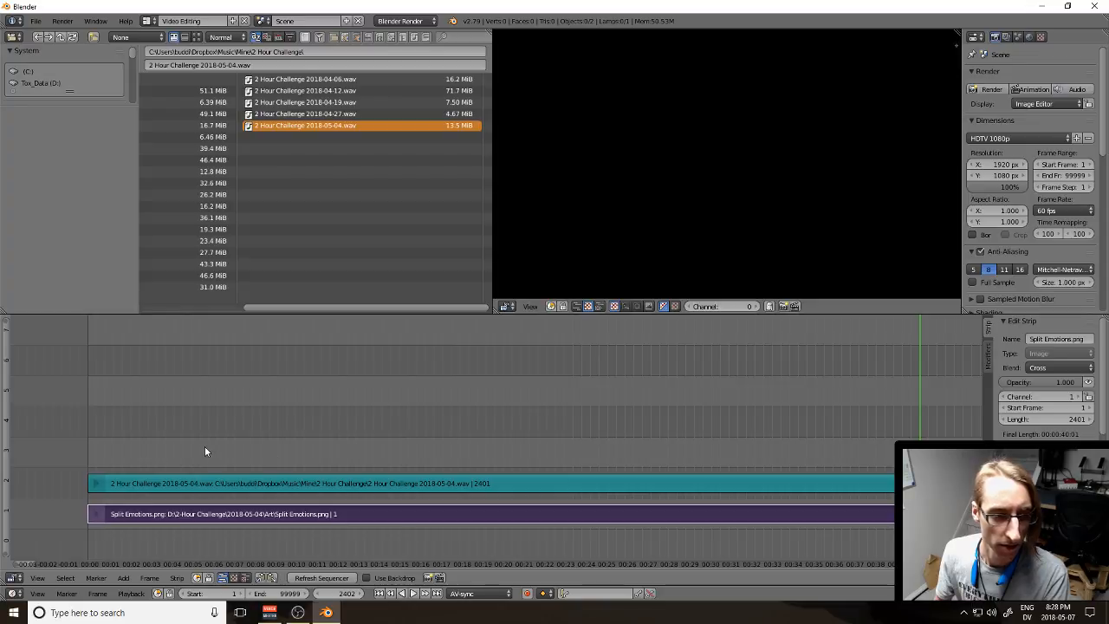
{"action": "left_click", "coordinate": [204, 451]}
{"action": "right_click", "coordinate": [264, 482]}
{"action": "key", "text": "g"}
{"action": "left_click", "coordinate": [272, 426]}
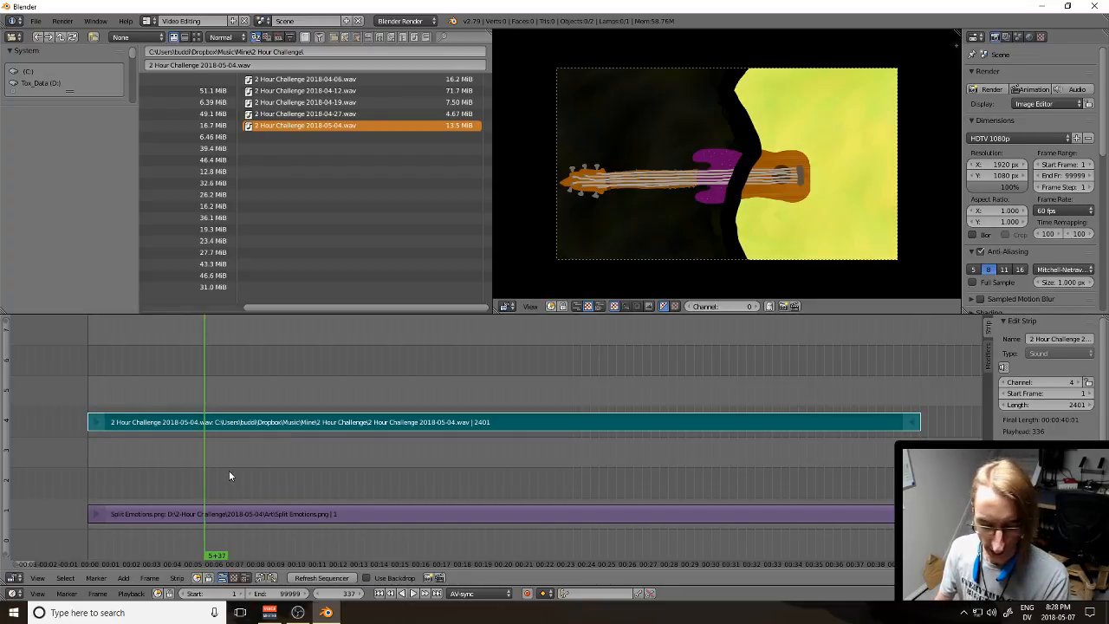
Step: Move the Split Emotions.png strip up to channel 2 and return the playhead to frame 1
{"action": "right_click", "coordinate": [256, 514]}
{"action": "key", "text": "g"}
{"action": "left_click", "coordinate": [264, 483]}
{"action": "key", "text": "shift+Left"}
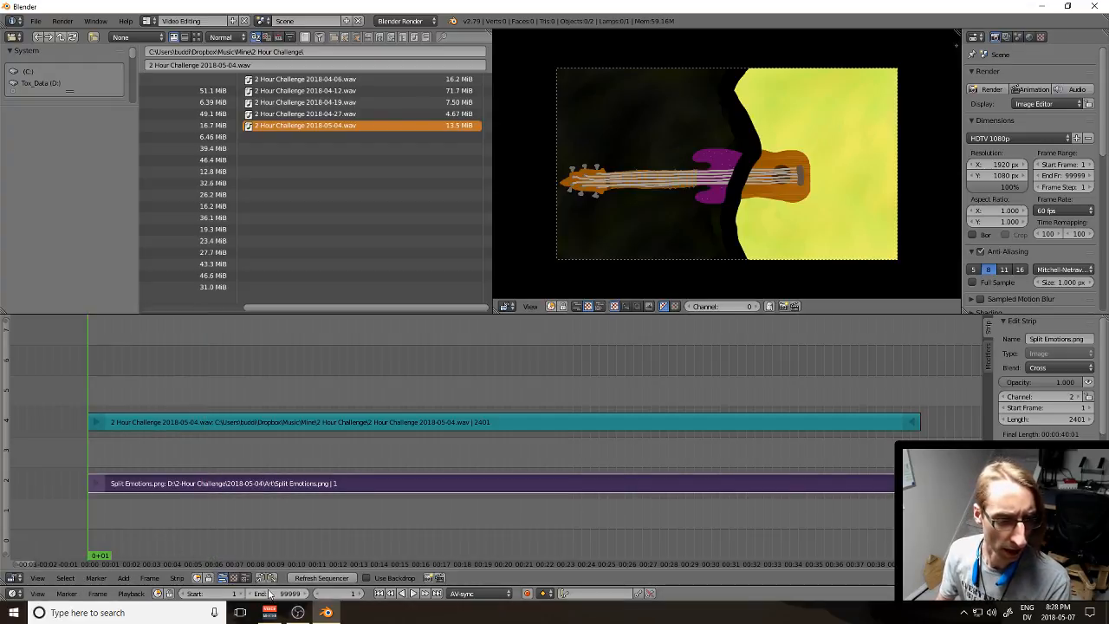
Step: Add a Color effect strip on channel 1 at frame 1 with a length of 120 frames
{"action": "key", "text": "shift+a"}
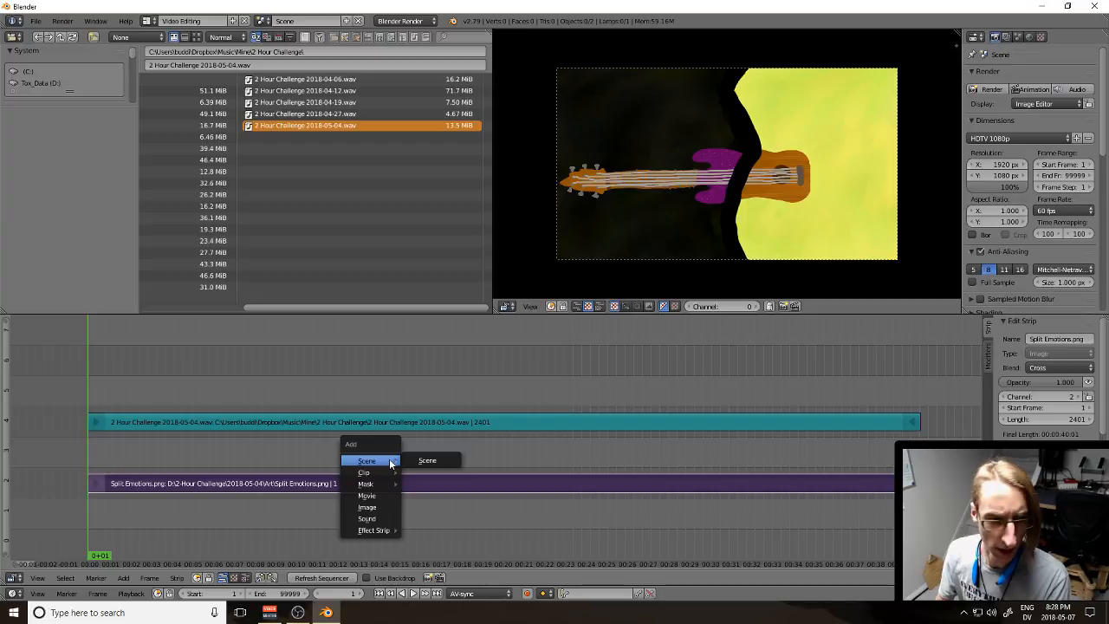
{"action": "mouse_move", "coordinate": [381, 529]}
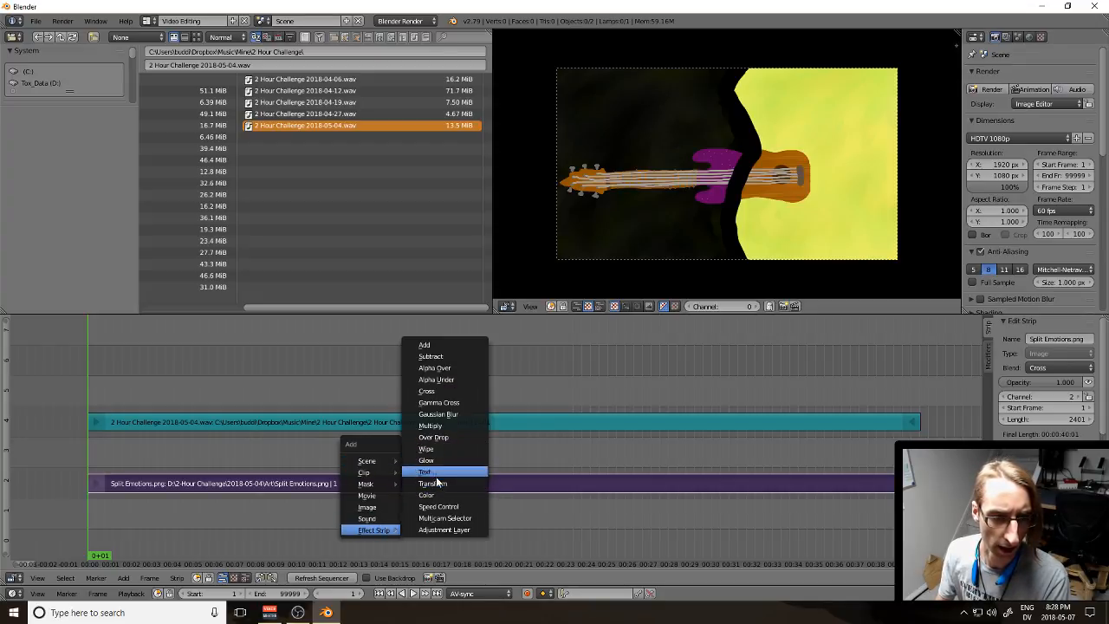
{"action": "left_click", "coordinate": [429, 495]}
{"action": "left_click", "coordinate": [1042, 419]}
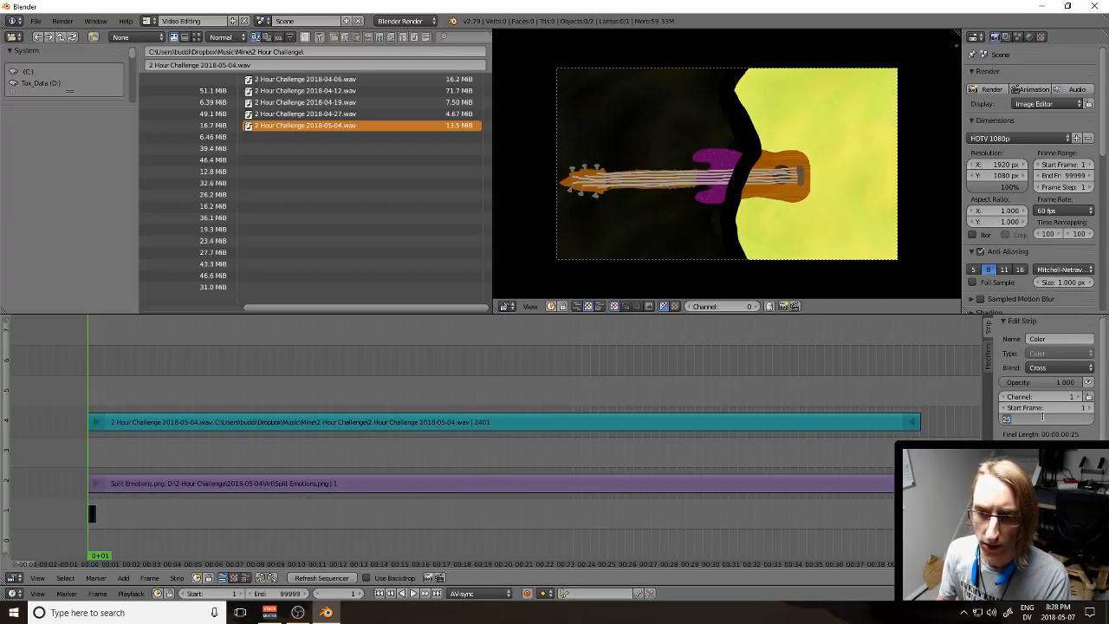
{"action": "type", "text": "120"}
{"action": "key", "text": "Return"}
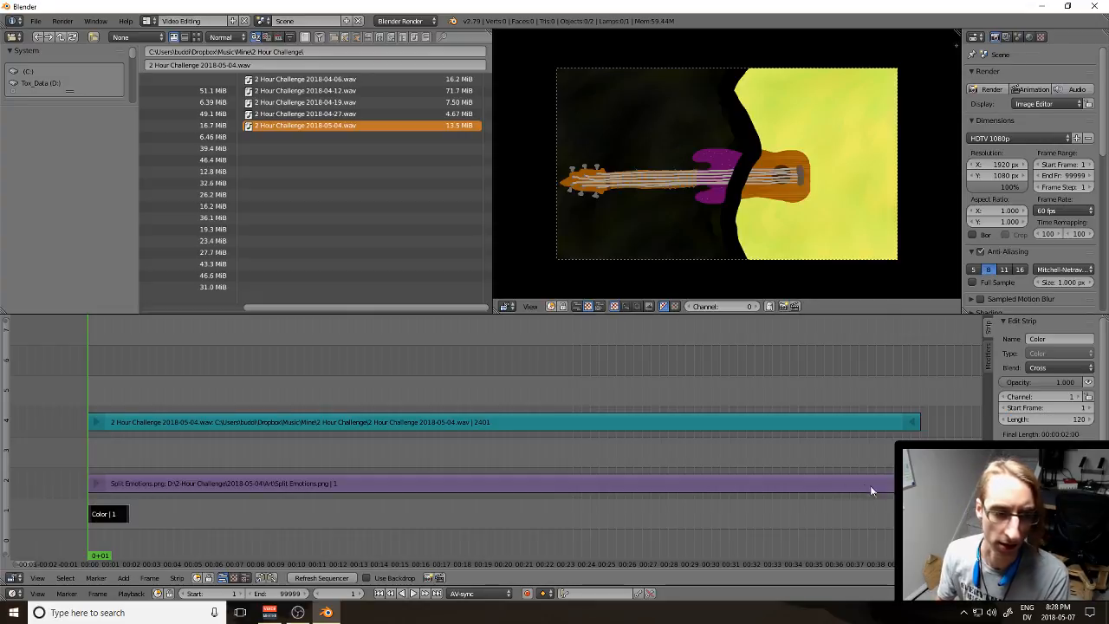
Step: Set the Color strip's length to 240 frames
{"action": "left_click", "coordinate": [1064, 416]}
{"action": "type", "text": "24"}
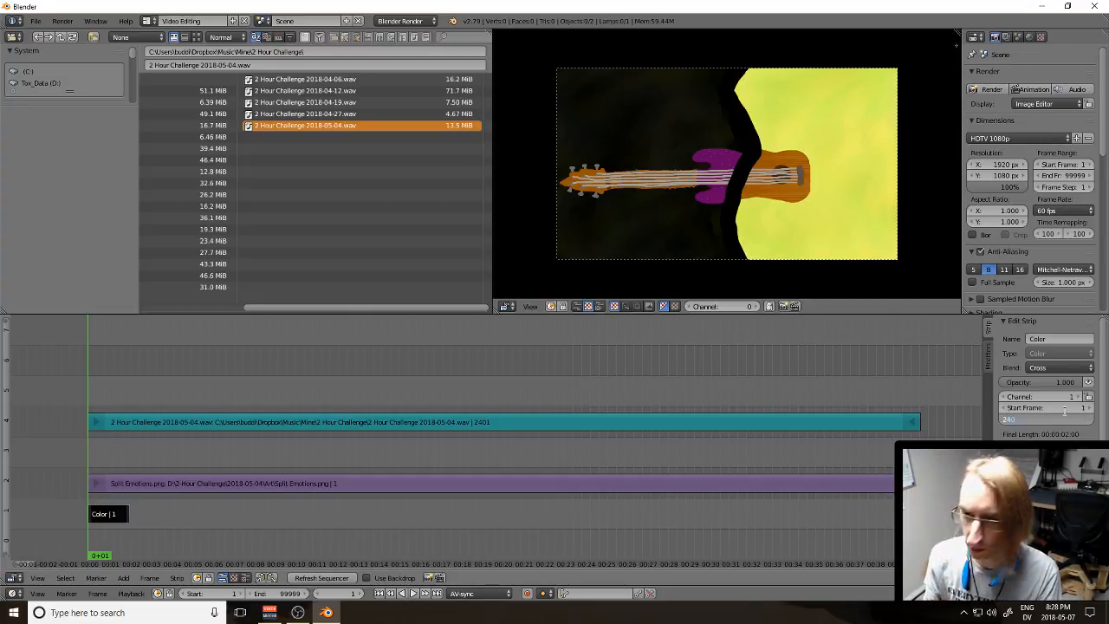
{"action": "type", "text": "0"}
{"action": "key", "text": "Return"}
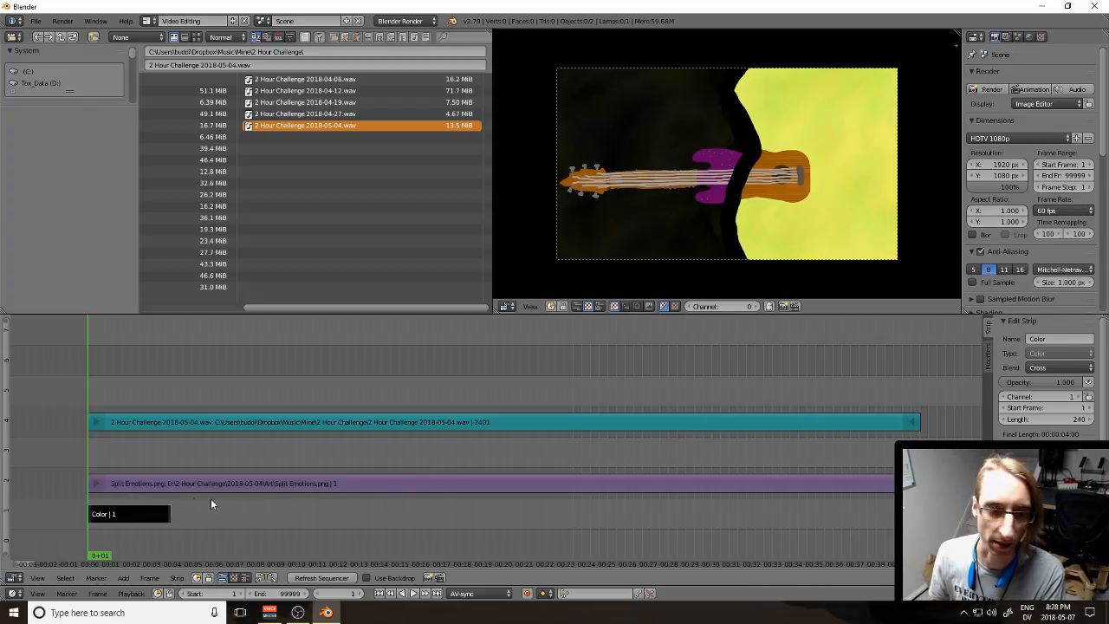
Step: Jump the playhead to the end of the music and image strips and set the scene's end frame to 2402
{"action": "key", "text": "Page_Up"}
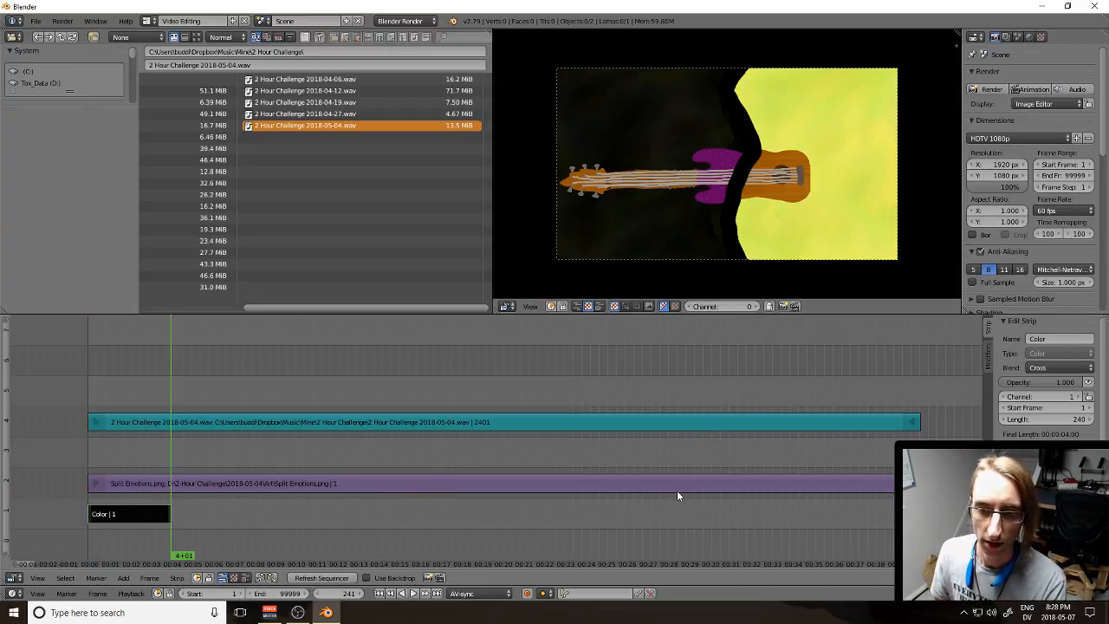
{"action": "key", "text": "Page_Up"}
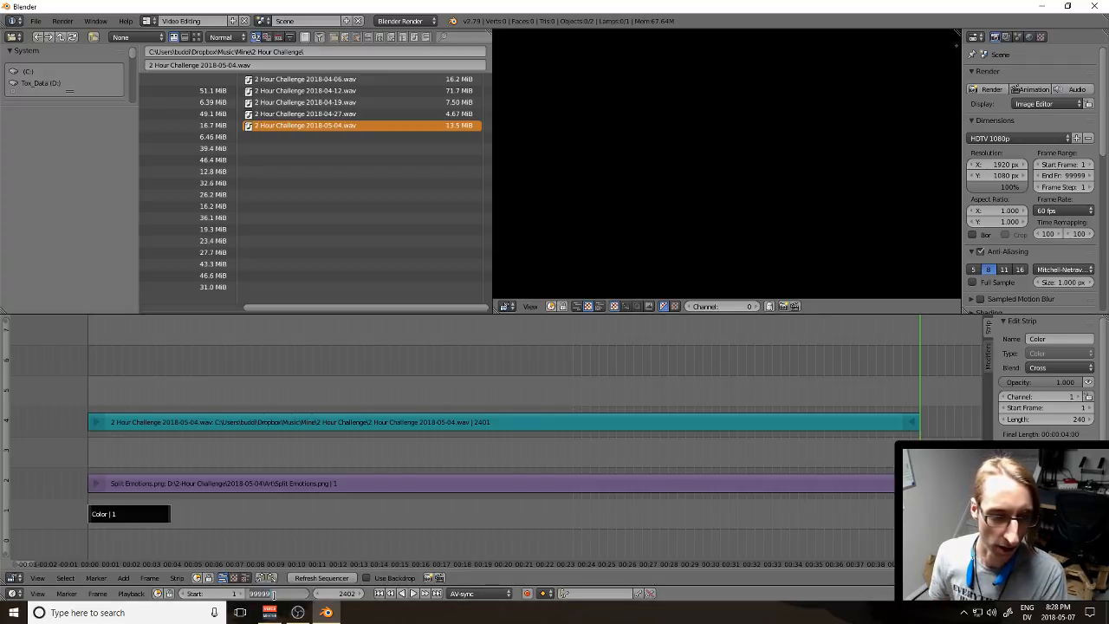
{"action": "type", "text": "2402"}
{"action": "key", "text": "Return"}
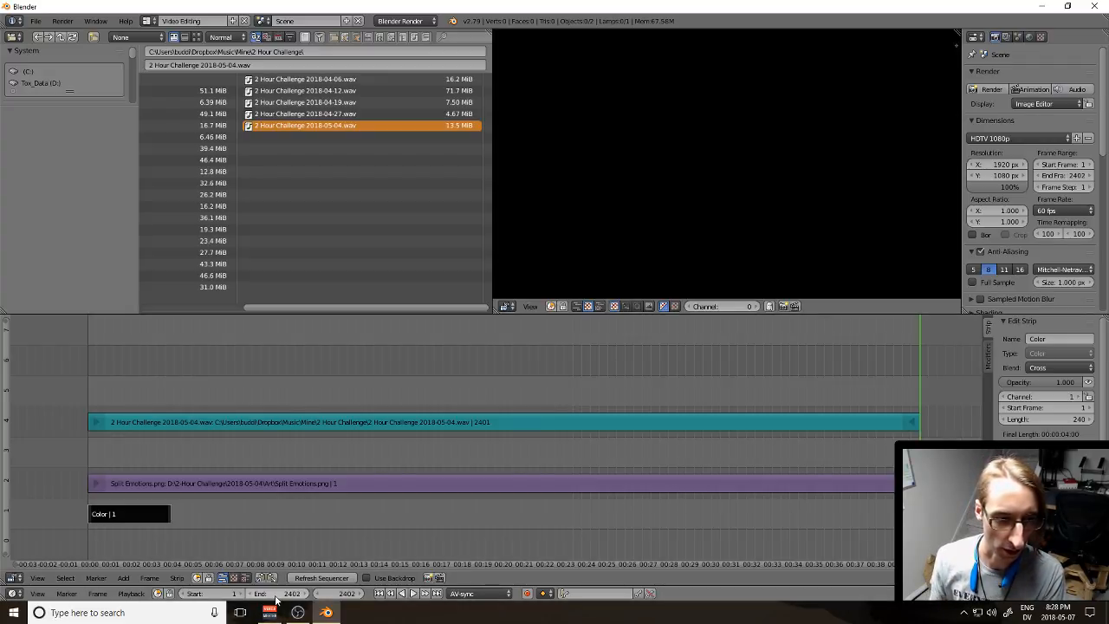
Step: Add a second Color effect strip on channel 1 starting at frame 2162 and set its length to 240 frames
{"action": "left_click", "coordinate": [339, 596]}
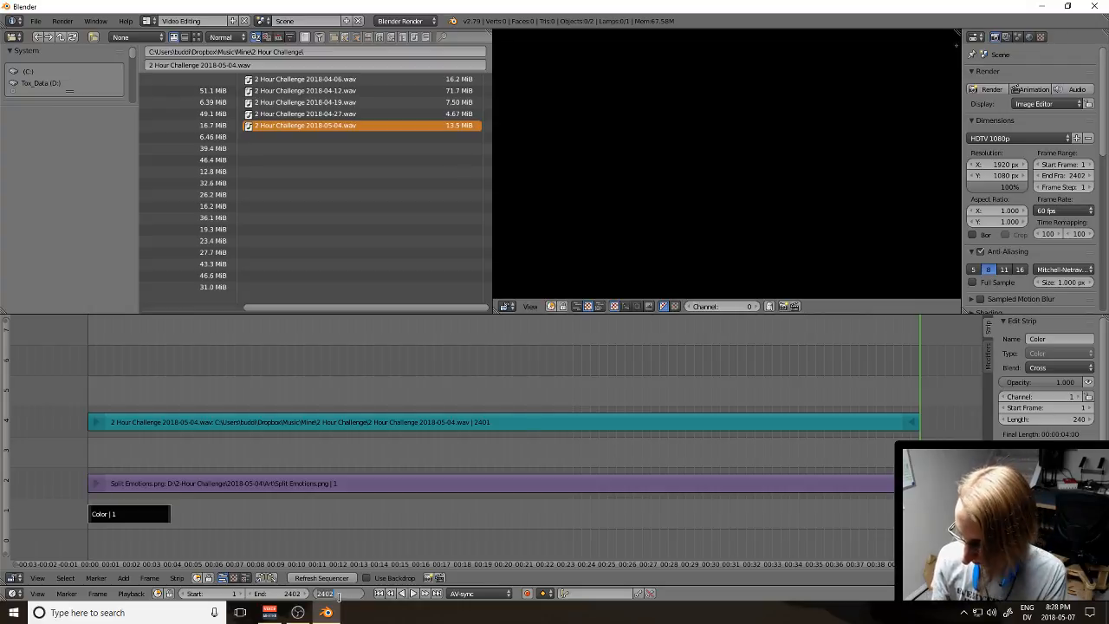
{"action": "type", "text": "2162"}
{"action": "key", "text": "Return"}
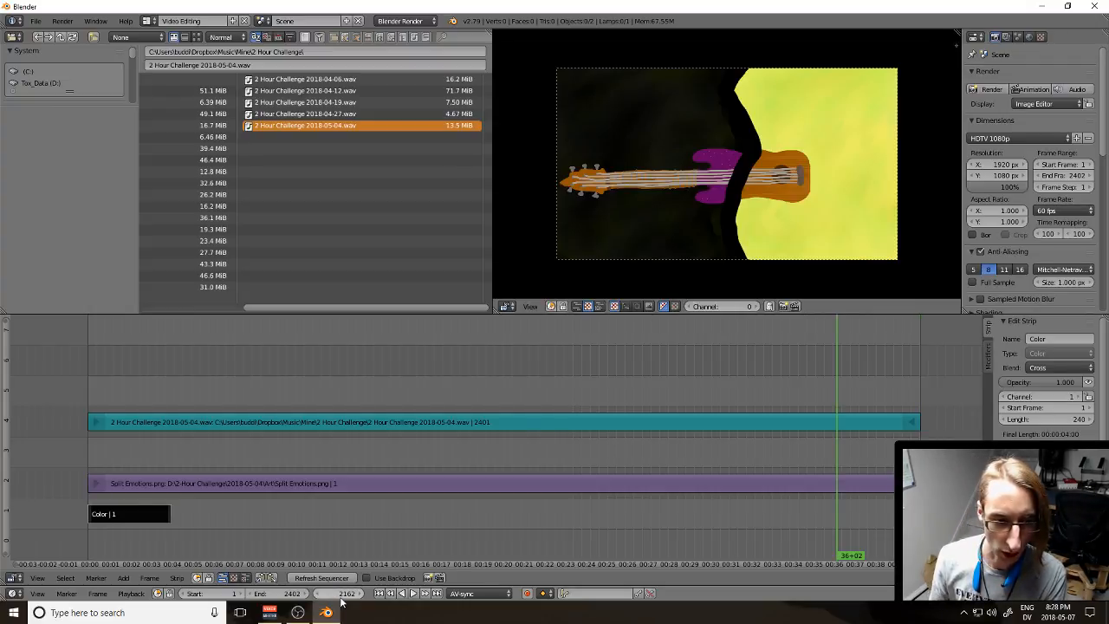
{"action": "key", "text": "shift+a"}
{"action": "key", "text": "Escape"}
{"action": "key", "text": "shift+a"}
{"action": "mouse_move", "coordinate": [433, 535]}
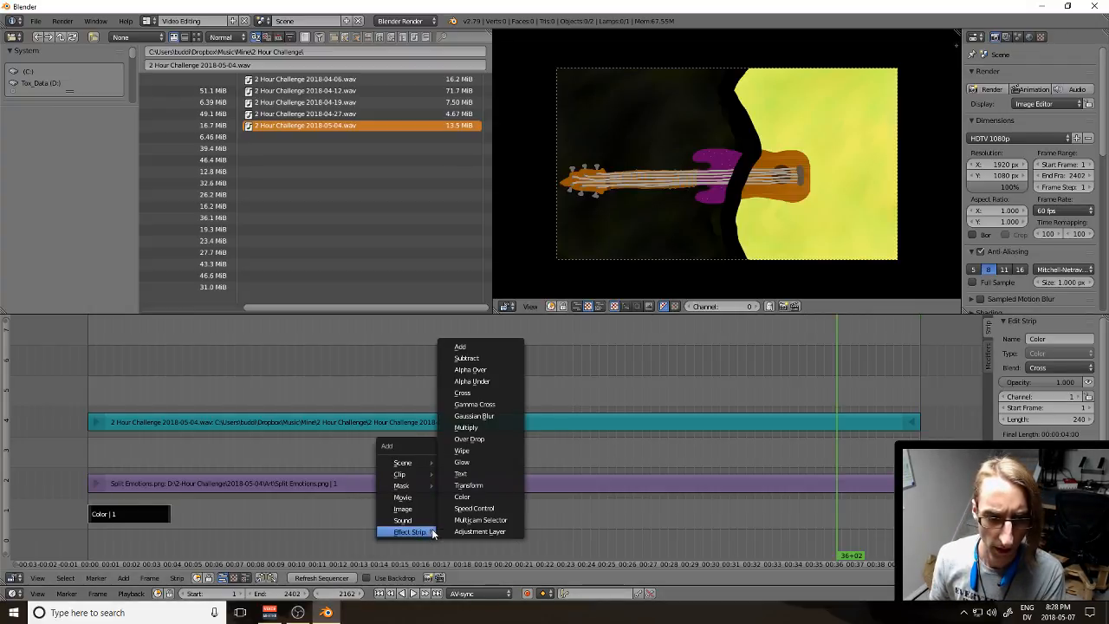
{"action": "left_click", "coordinate": [501, 500]}
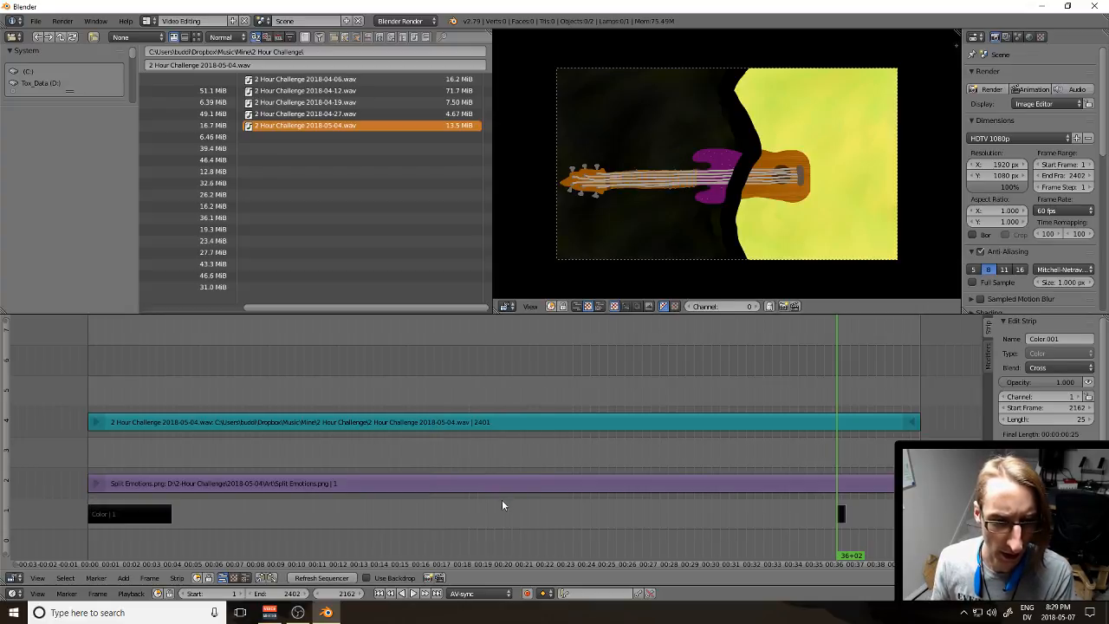
{"action": "left_click", "coordinate": [1068, 419]}
{"action": "type", "text": "240"}
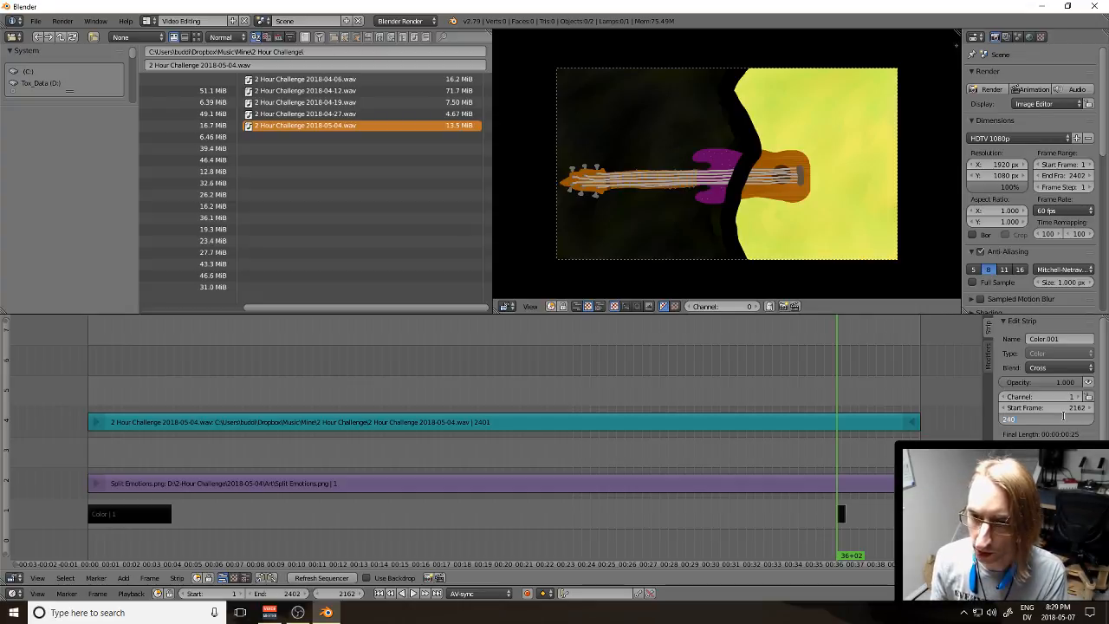
{"action": "key", "text": "Return"}
Step: Jump the playhead to the end of the first Color strip, then select the music strip and display its waveform
{"action": "key", "text": "Page_Down"}
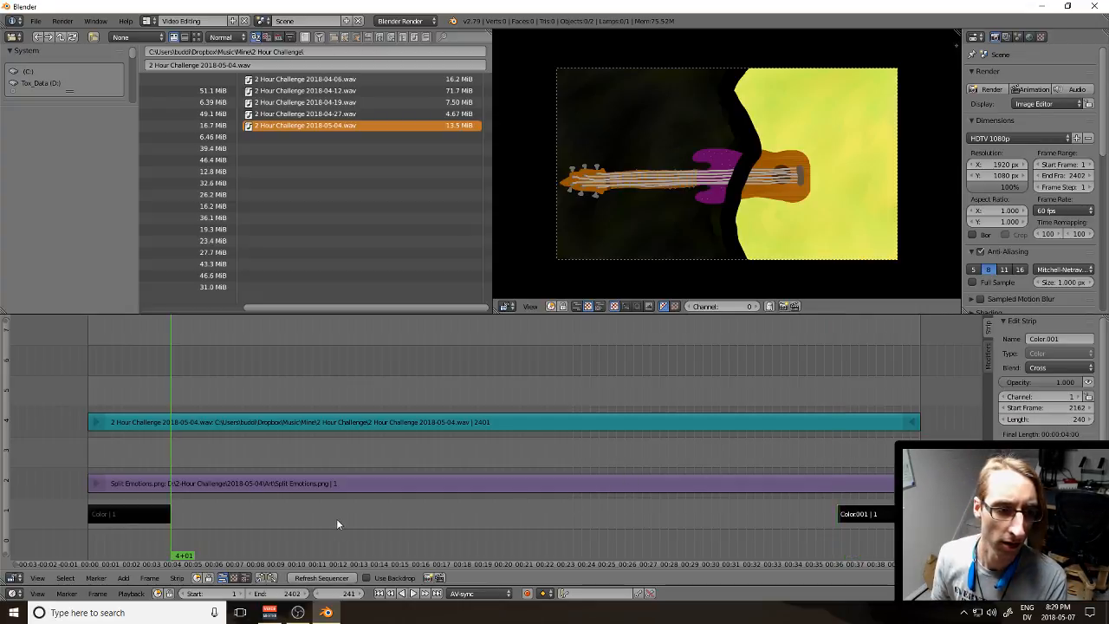
{"action": "right_click", "coordinate": [187, 424]}
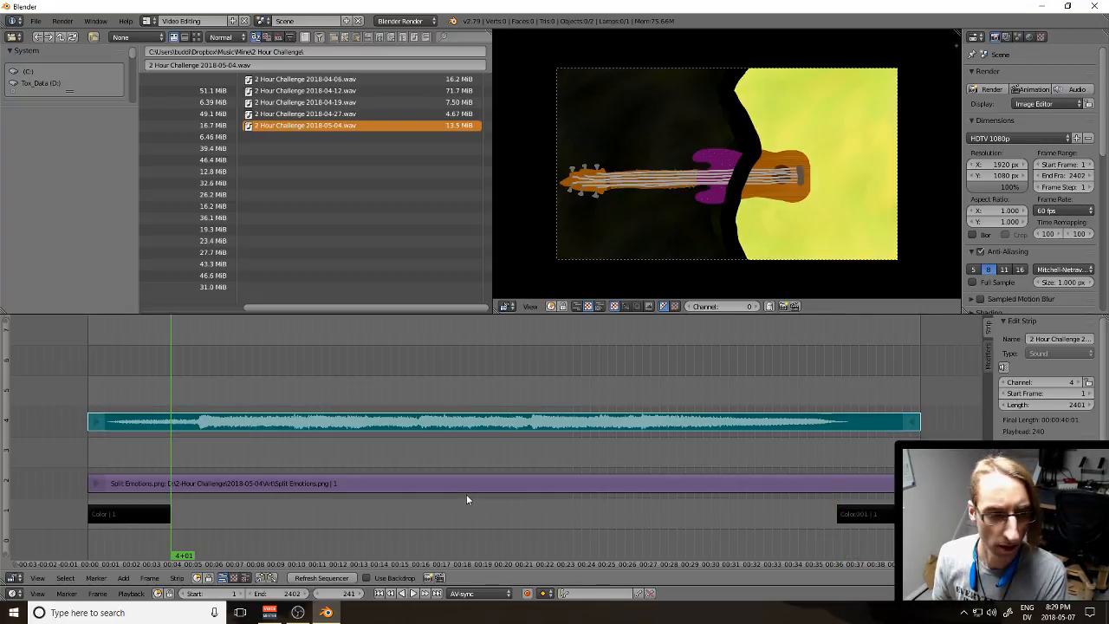
Step: Place the playhead at frame 316, where the music waveform swells, and extend the opening Color strip to a length of 315 frames
{"action": "left_click", "coordinate": [197, 422]}
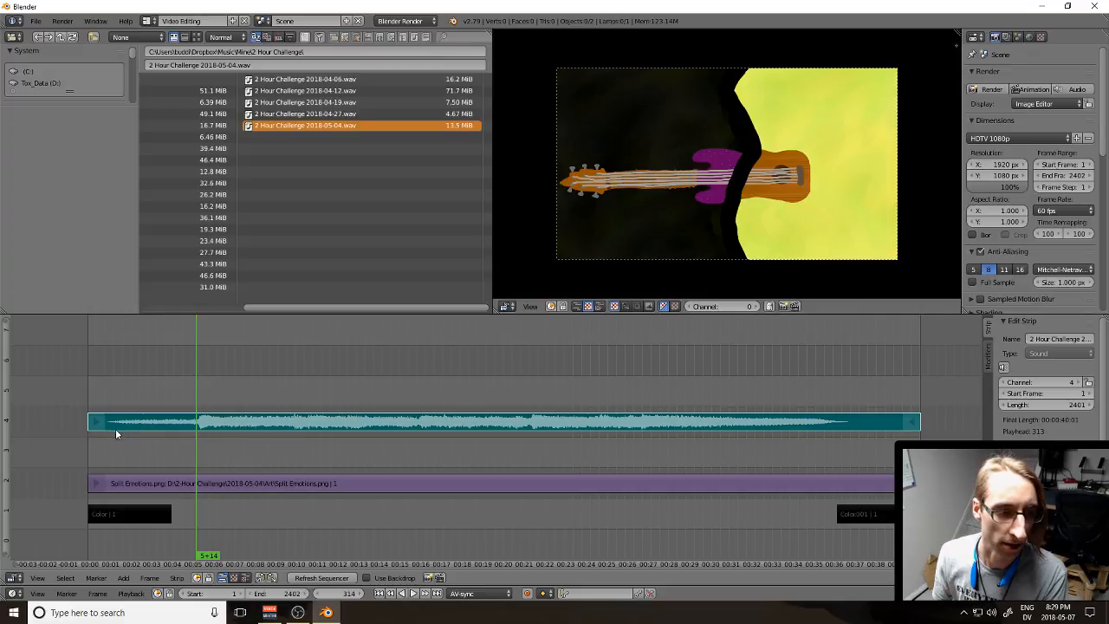
{"action": "left_click", "coordinate": [197, 423]}
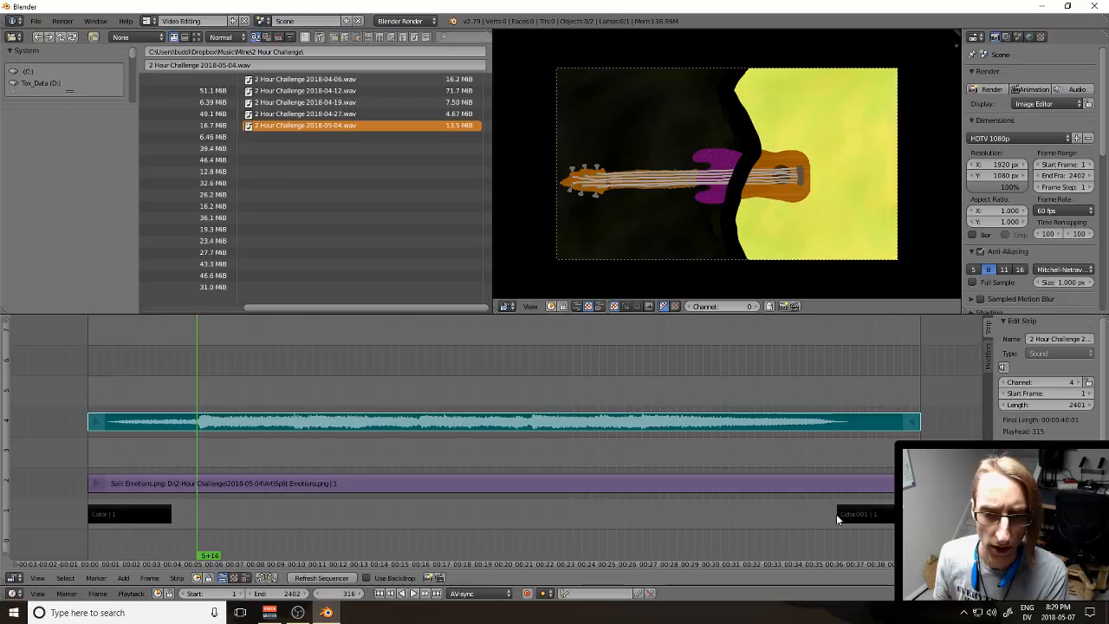
{"action": "right_click", "coordinate": [167, 520]}
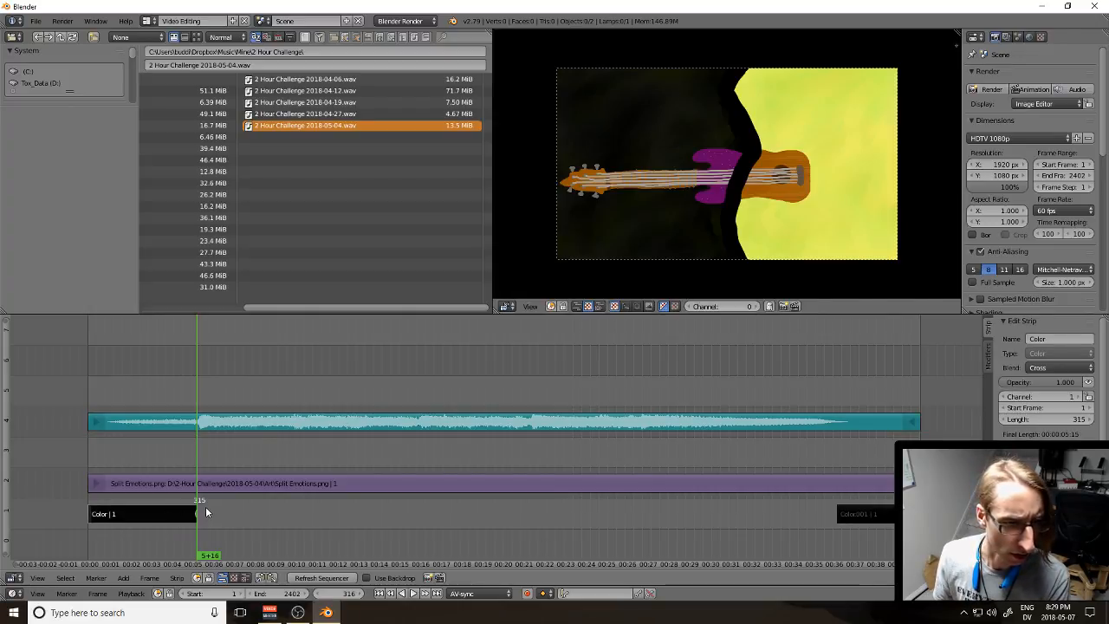
Step: Move the playhead to frame 2087 and extend the start of the closing Color strip back to that frame
{"action": "right_click", "coordinate": [854, 514]}
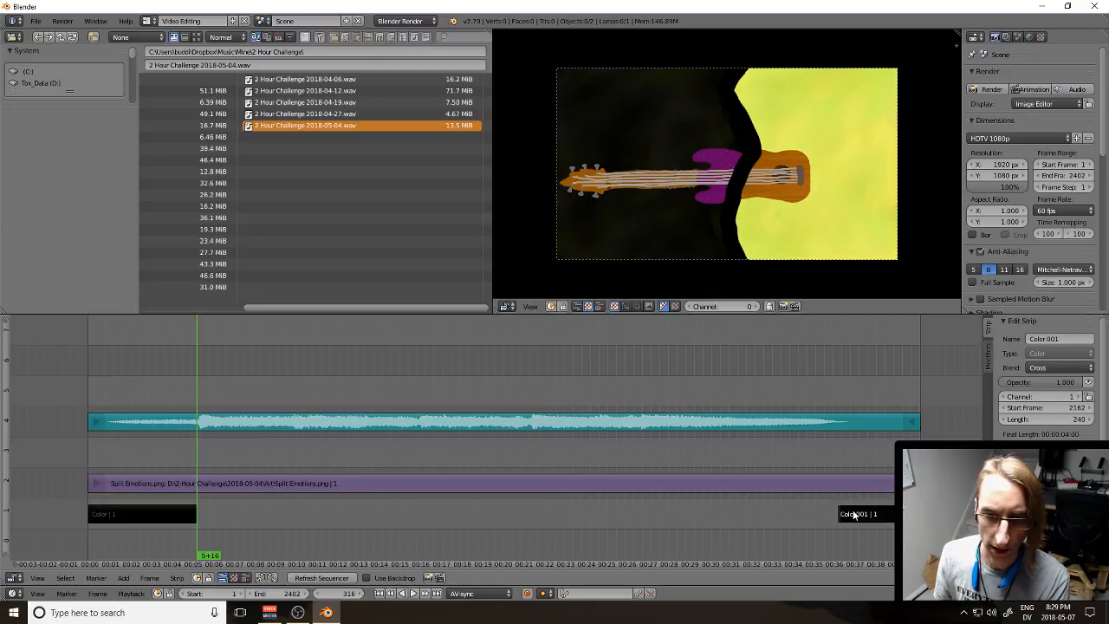
{"action": "key", "text": "shift+Right"}
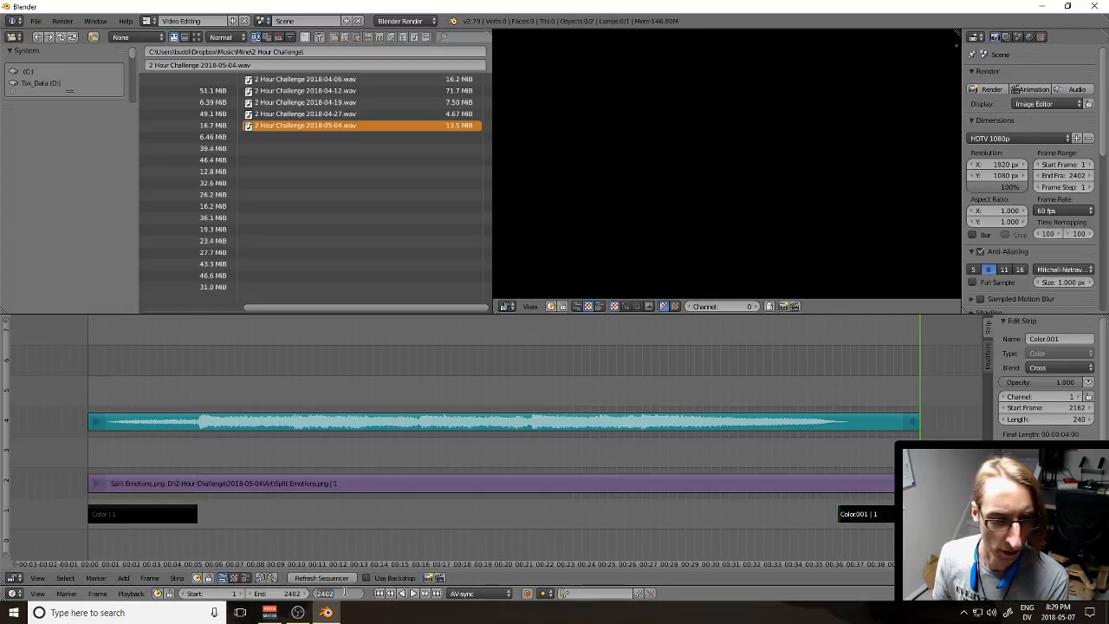
{"action": "left_click", "coordinate": [344, 592]}
{"action": "type", "text": "2087"}
{"action": "key", "text": "Return"}
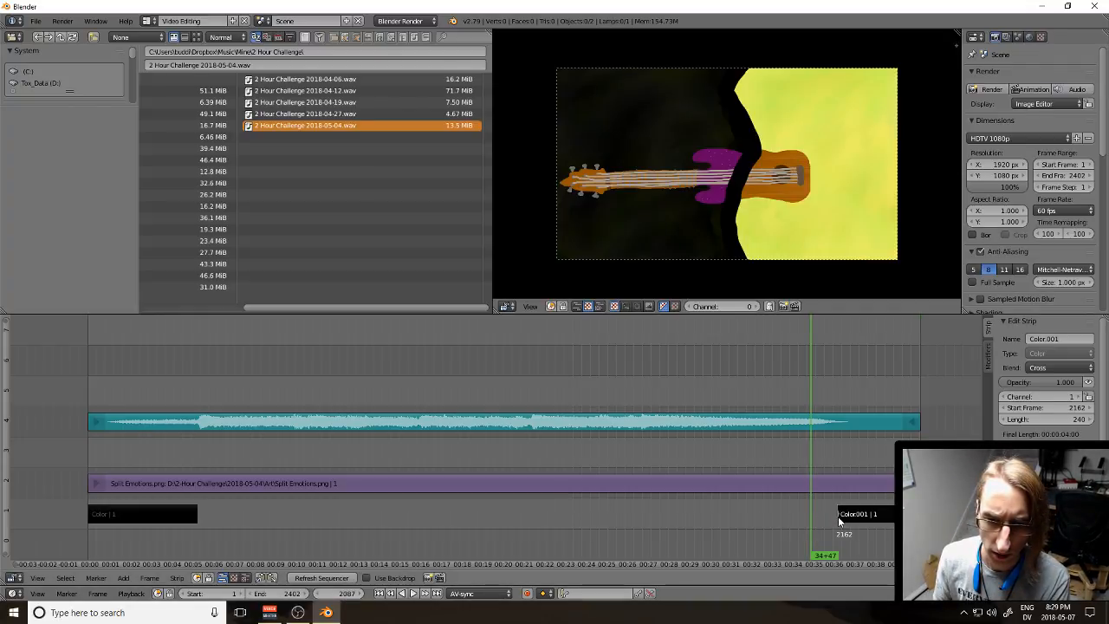
{"action": "left_click_drag", "start_coordinate": [838, 516], "coordinate": [819, 533]}
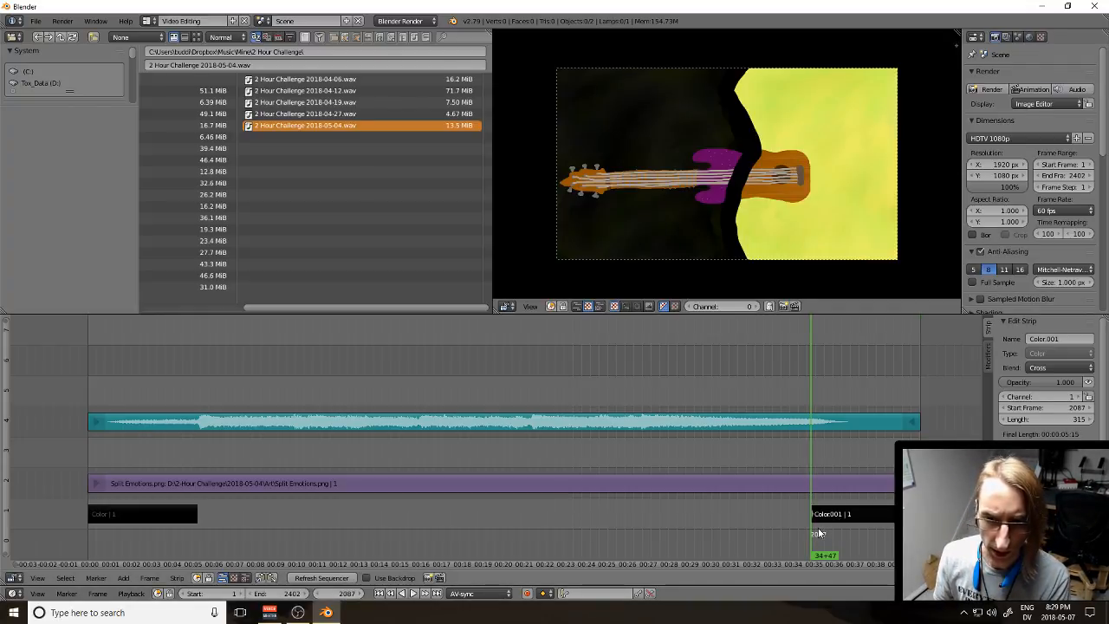
Step: Return the playhead to frame 1 and add an Alpha Over effect strip from the opening Color strip and the Split Emotions image
{"action": "key", "text": "Page_Down"}
{"action": "key", "text": "Page_Down"}
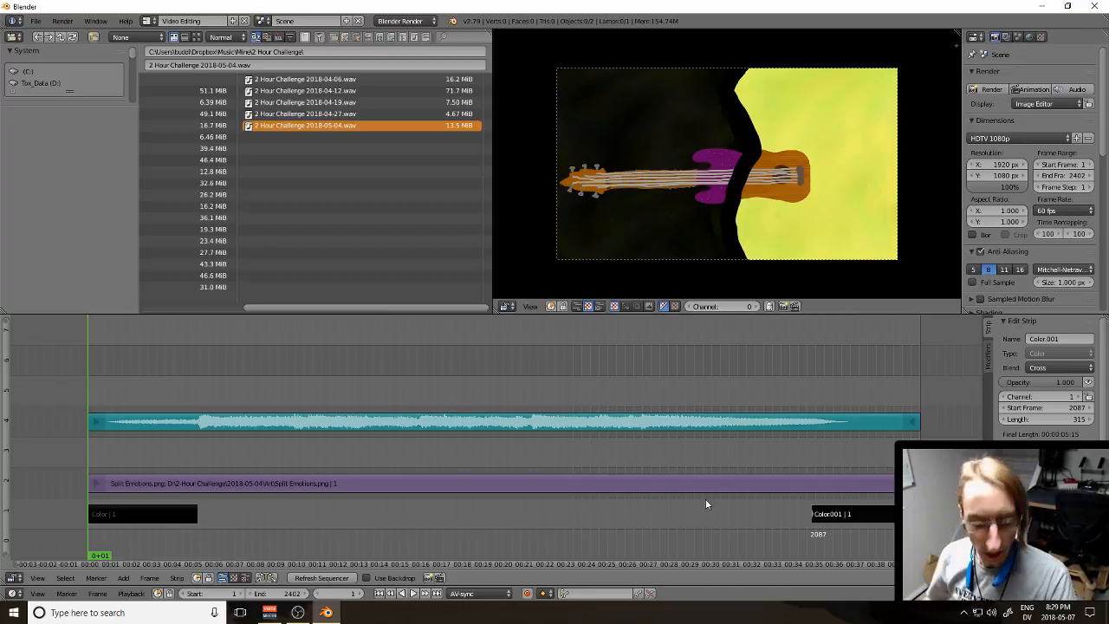
{"action": "right_click", "coordinate": [160, 513]}
{"action": "right_click", "coordinate": [170, 486], "text": "shift"}
{"action": "key", "text": "shift+a"}
{"action": "mouse_move", "coordinate": [169, 485]}
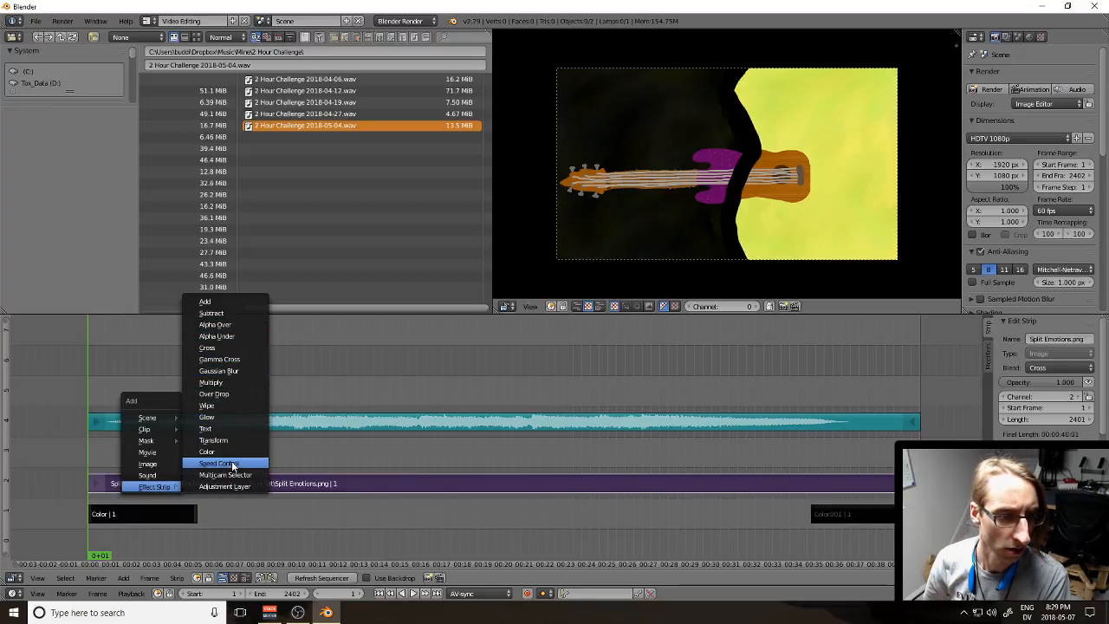
{"action": "left_click", "coordinate": [215, 324]}
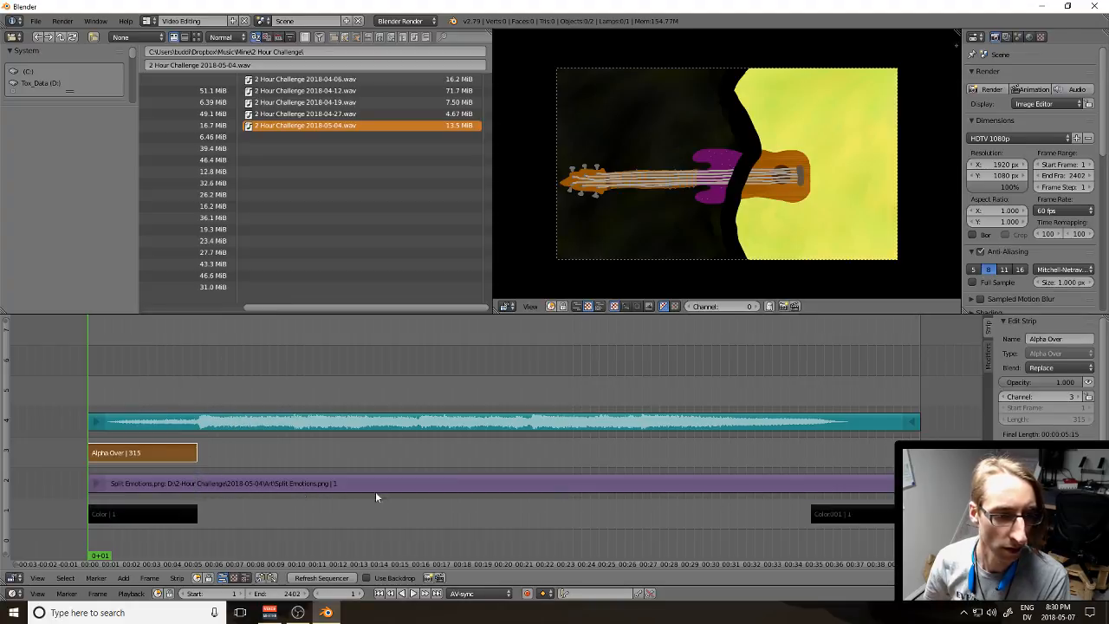
{"action": "right_click", "coordinate": [841, 514]}
{"action": "key", "text": "shift+a"}
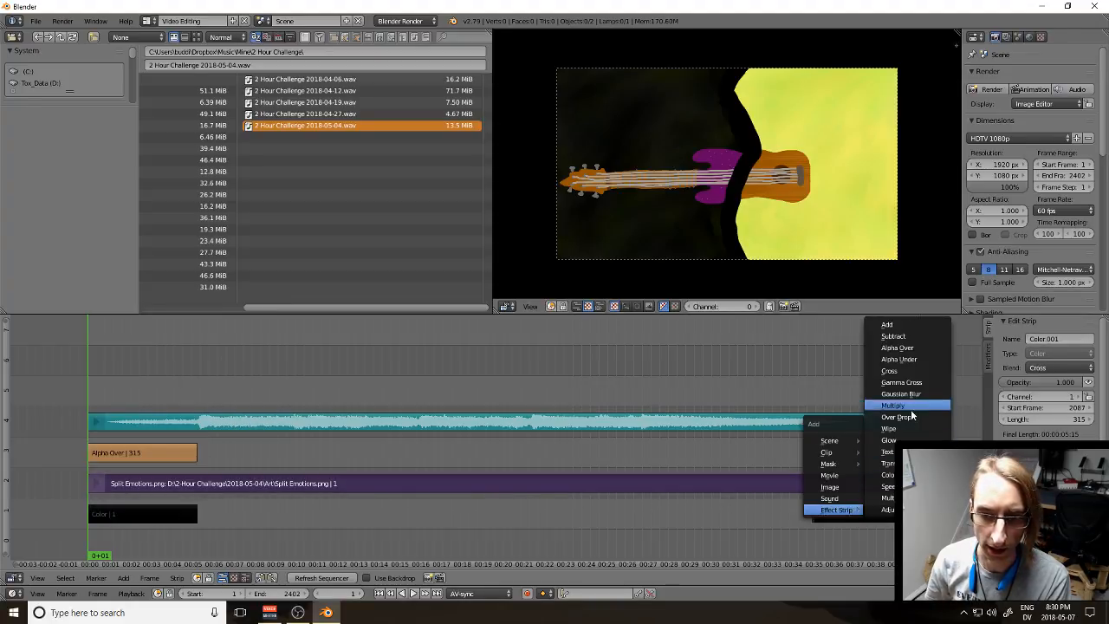
{"action": "right_click", "coordinate": [848, 512]}
{"action": "right_click", "coordinate": [845, 487], "text": "shift"}
{"action": "key", "text": "shift+a"}
{"action": "mouse_move", "coordinate": [845, 486]}
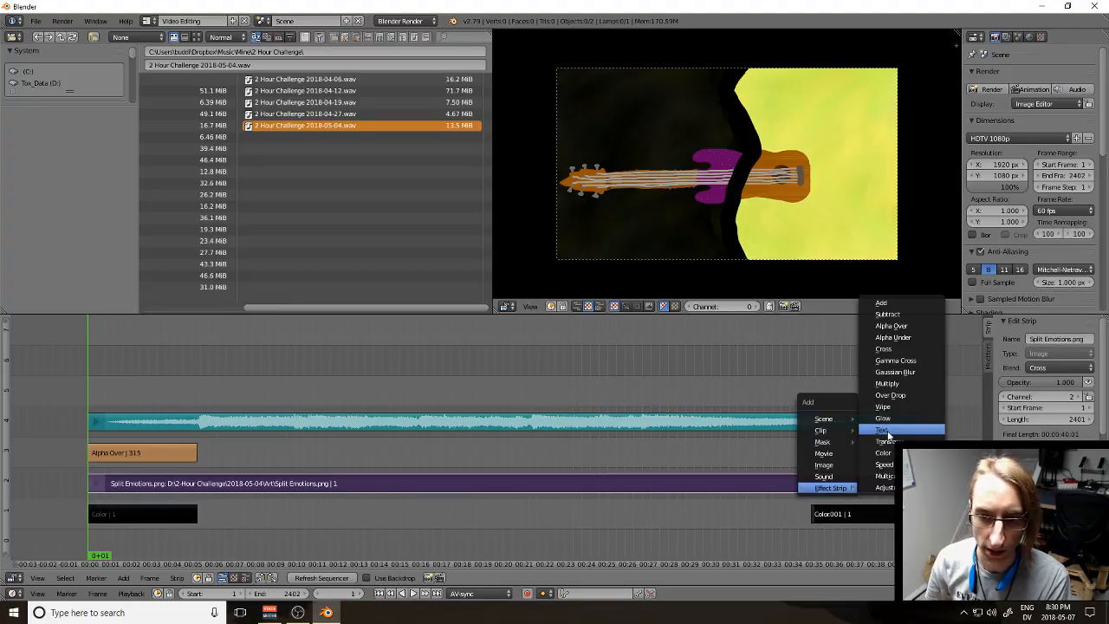
Step: Erase the Alpha Over strip on channel 3
{"action": "right_click", "coordinate": [170, 462]}
{"action": "key", "text": "x"}
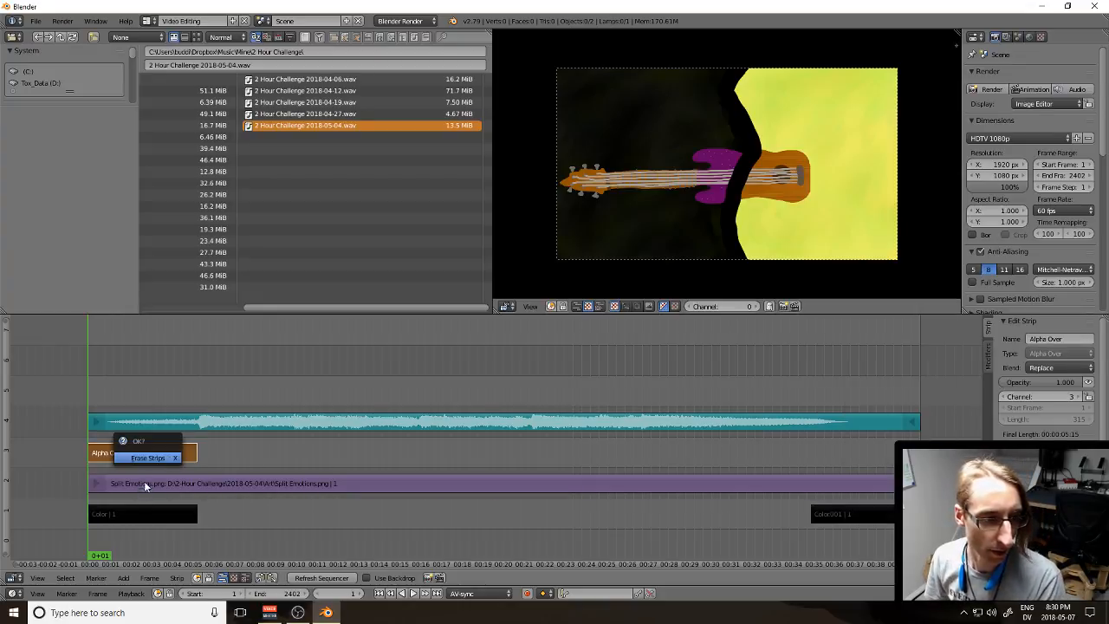
{"action": "left_click", "coordinate": [146, 478]}
Step: Add a Cross effect strip that fades from the opening Color strip into the Split Emotions image
{"action": "right_click", "coordinate": [181, 491]}
{"action": "key", "text": "shift+a"}
{"action": "mouse_move", "coordinate": [181, 487]}
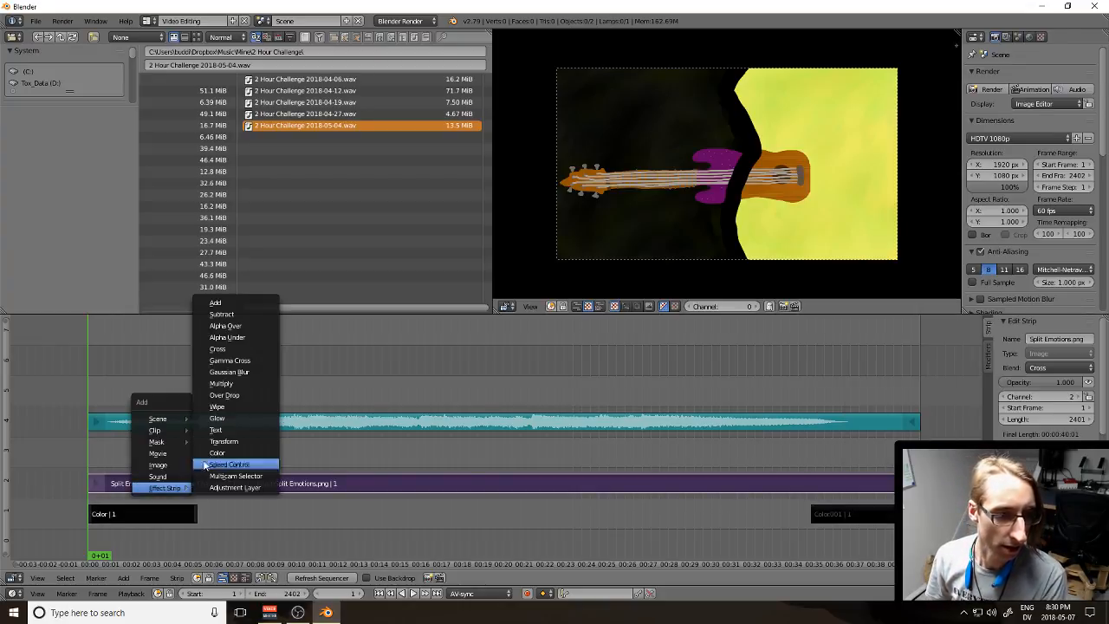
{"action": "left_click", "coordinate": [218, 348]}
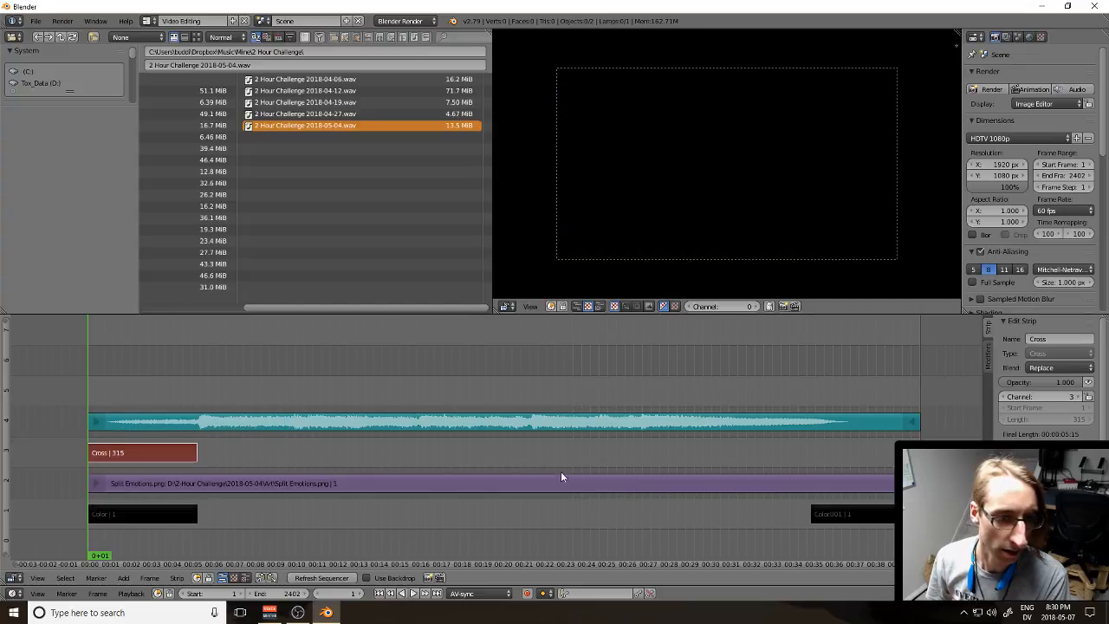
Step: Add a Cross effect strip that fades from the Split Emotions image into the closing Color strip
{"action": "right_click", "coordinate": [884, 519], "text": "shift"}
{"action": "key", "text": "shift+a"}
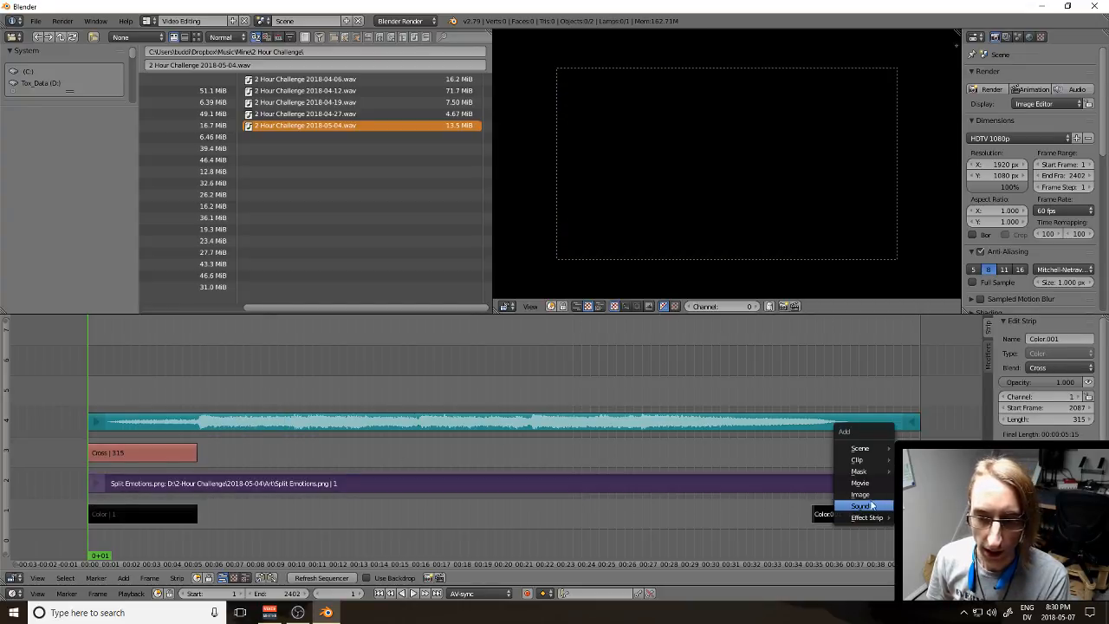
{"action": "right_click", "coordinate": [857, 518]}
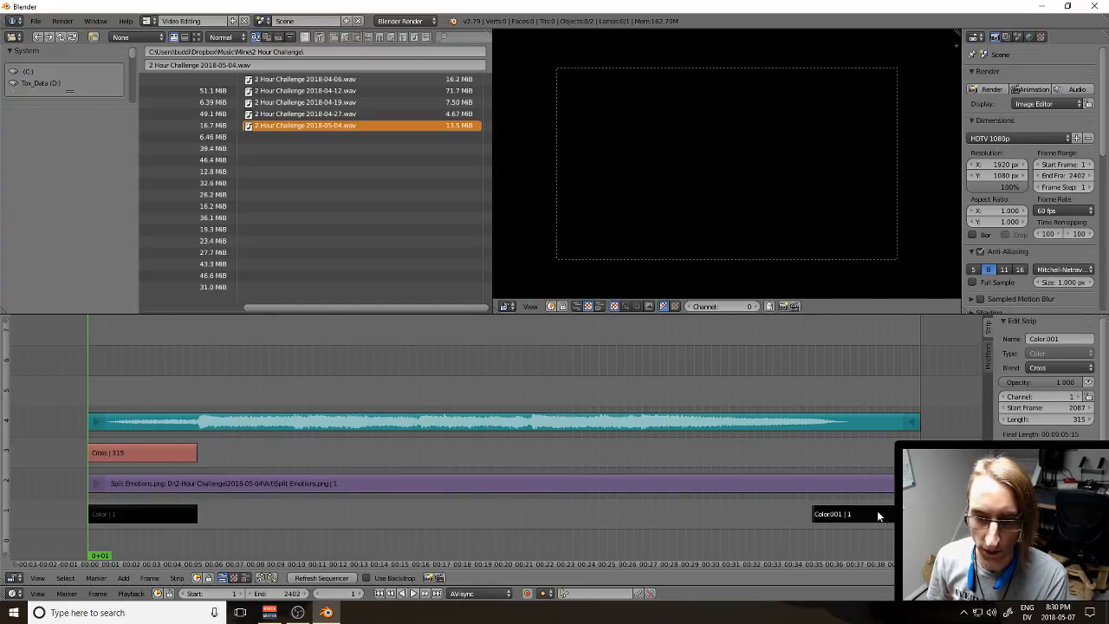
{"action": "right_click", "coordinate": [818, 488]}
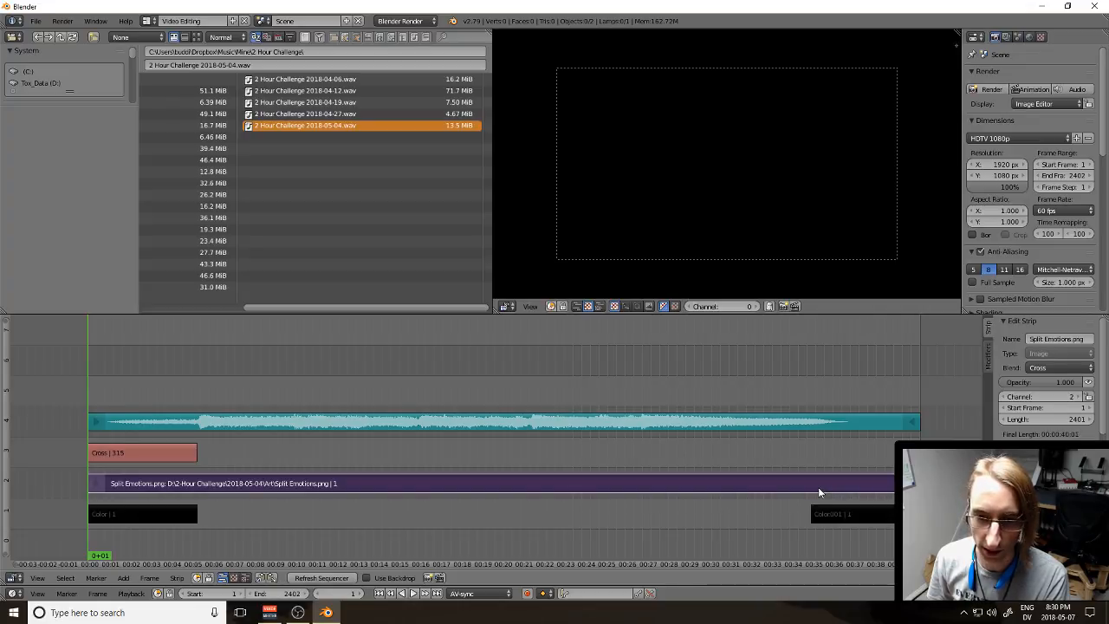
{"action": "right_click", "coordinate": [843, 514]}
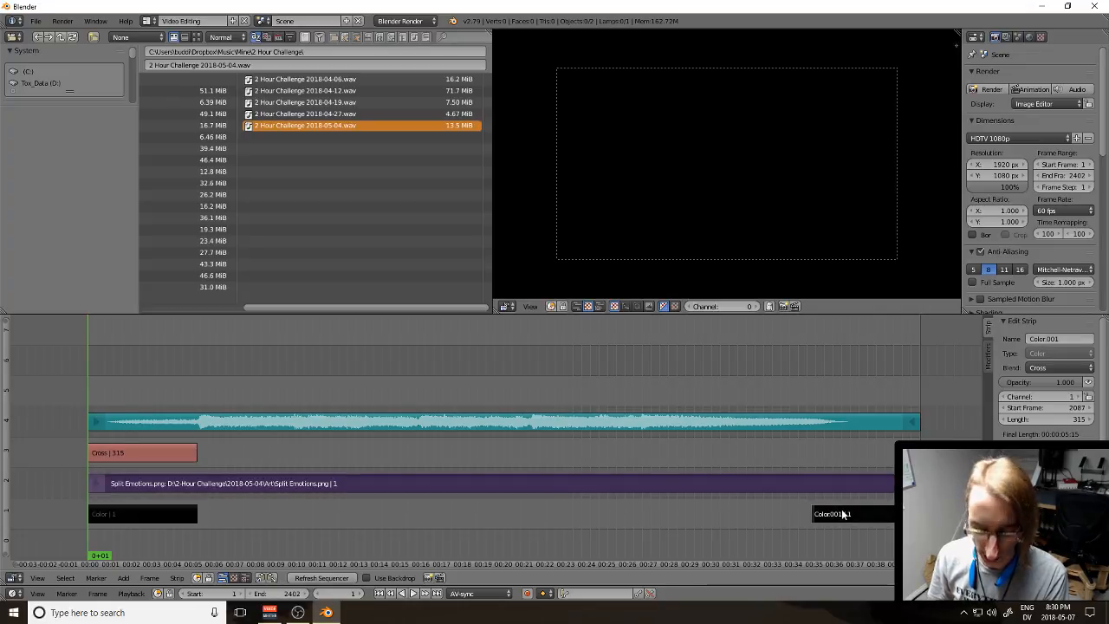
{"action": "key", "text": "shift+a"}
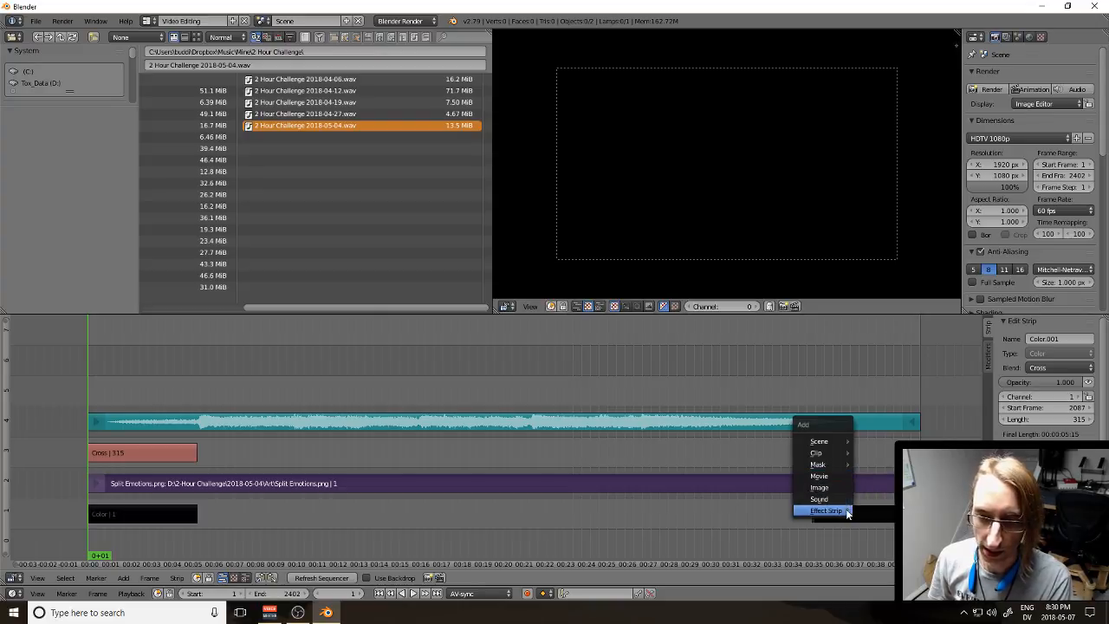
{"action": "mouse_move", "coordinate": [840, 510]}
{"action": "left_click", "coordinate": [896, 379]}
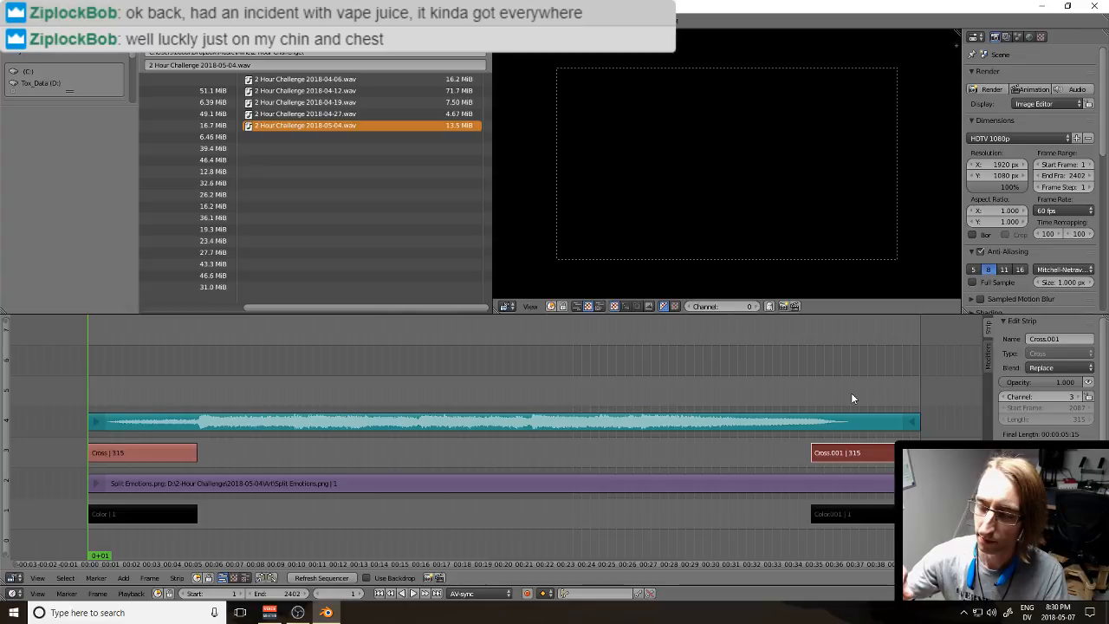
Step: Play the whole sequence to check both fades against the music, and return the playhead to frame 1
{"action": "key", "text": "alt+a"}
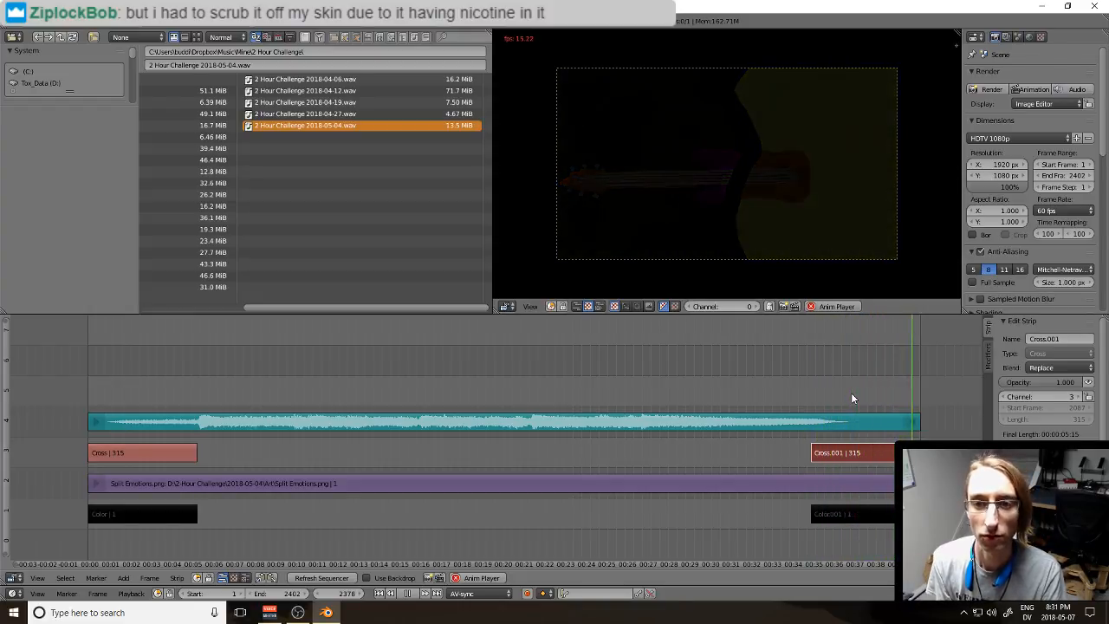
{"action": "key", "text": "alt+a"}
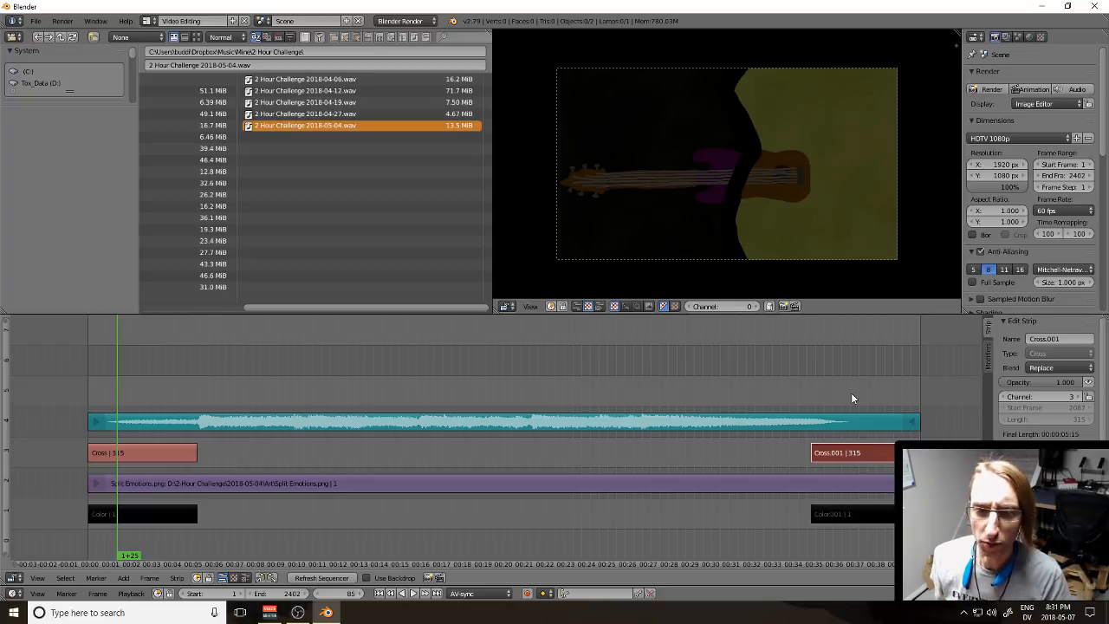
{"action": "key", "text": "shift+Left"}
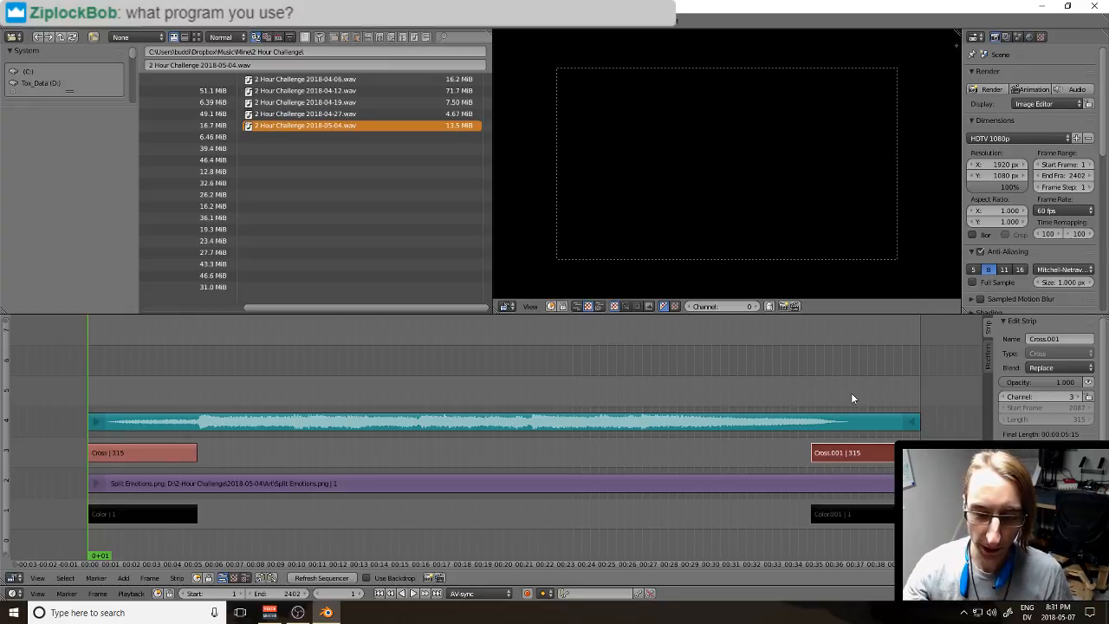
Step: Show the Default 3D screen layout briefly and return to the Video Editing layout
{"action": "left_click", "coordinate": [150, 21]}
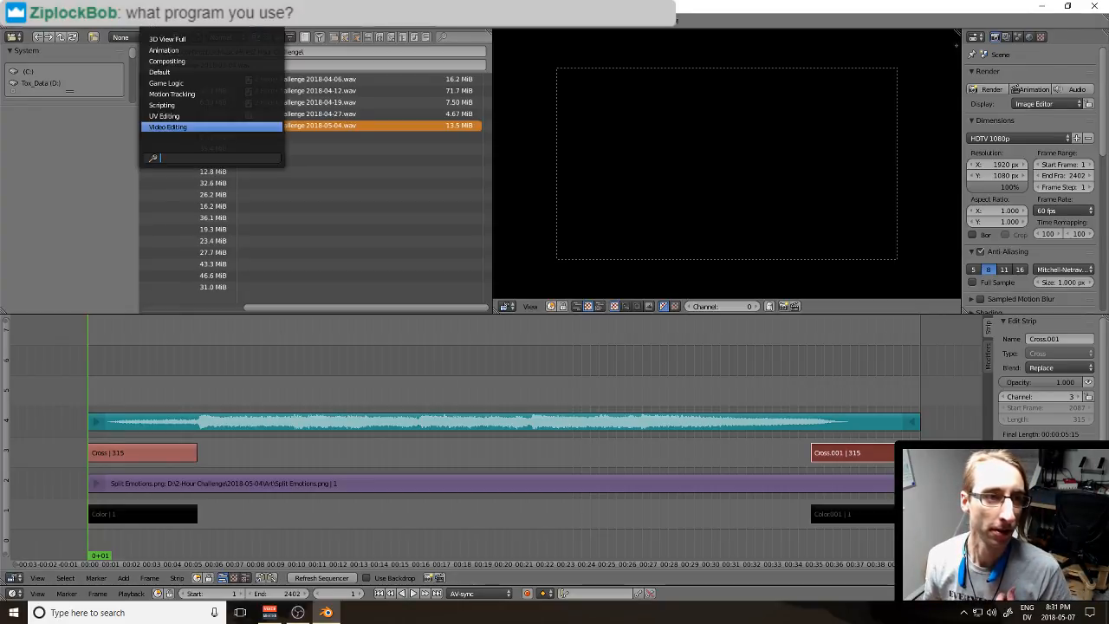
{"action": "left_click", "coordinate": [183, 73]}
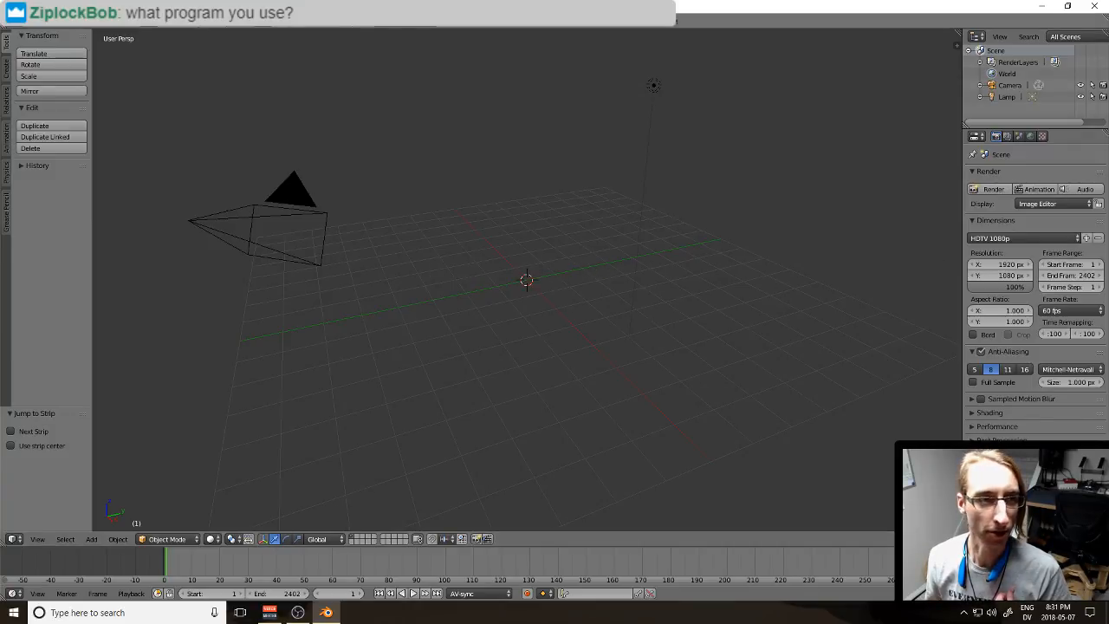
{"action": "left_click", "coordinate": [162, 26]}
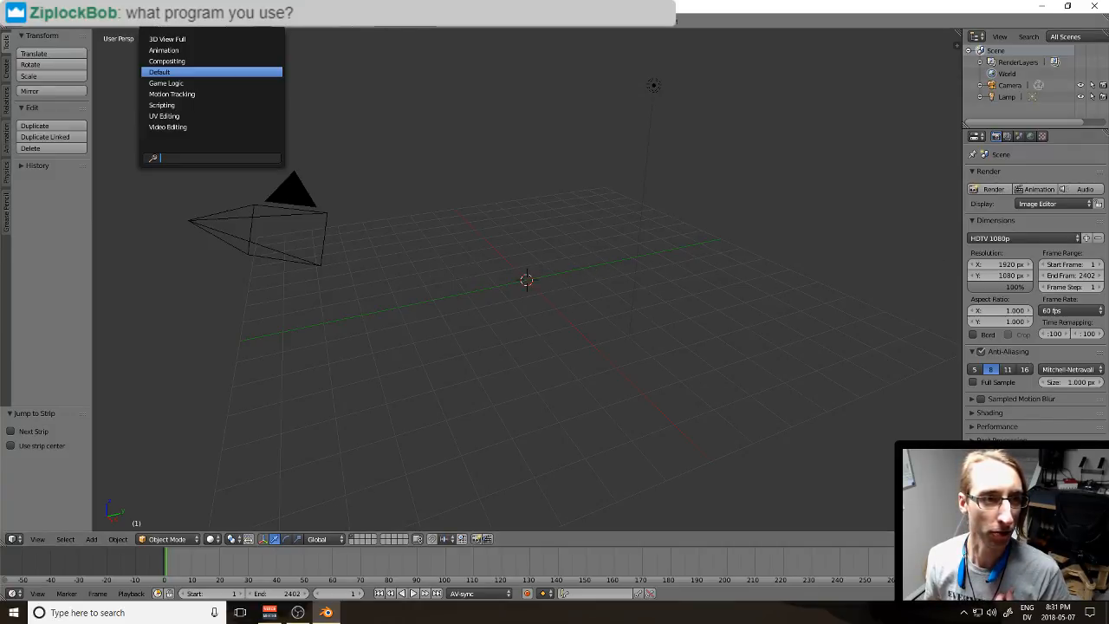
{"action": "left_click", "coordinate": [212, 128]}
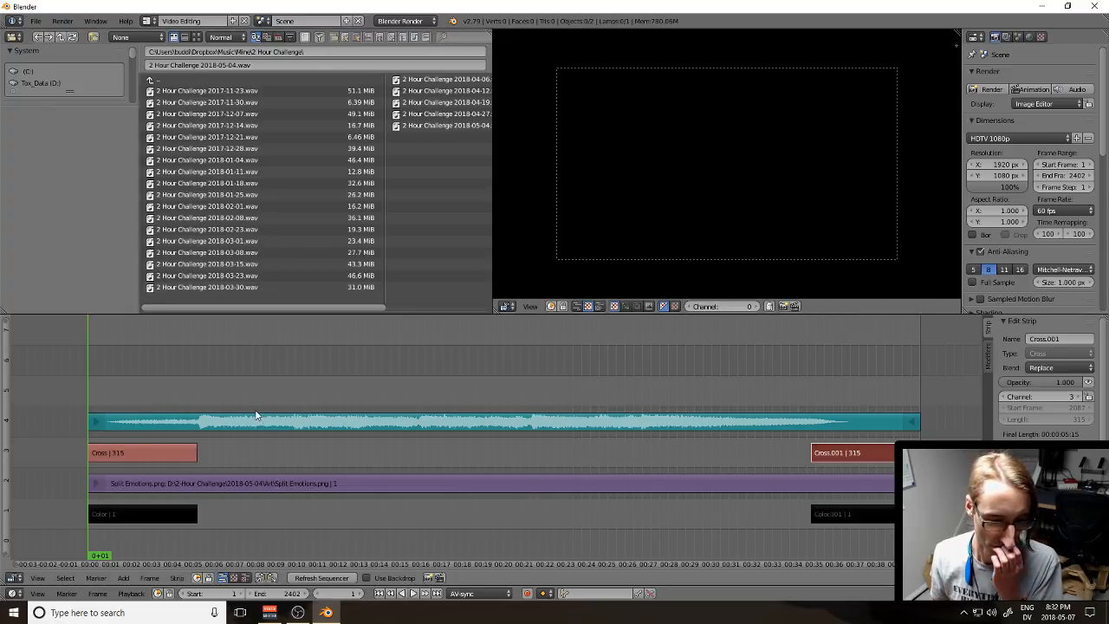
Step: Erase the two Cross strips at the start and end of channel 3
{"action": "right_click", "coordinate": [167, 453]}
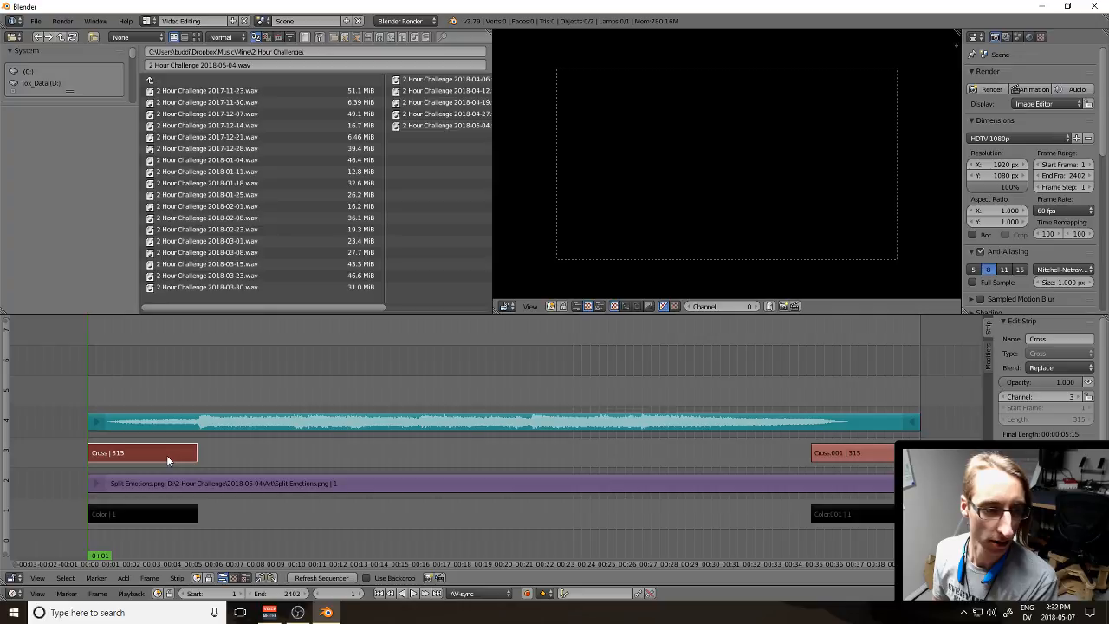
{"action": "key", "text": "x"}
{"action": "left_click", "coordinate": [313, 449]}
{"action": "right_click", "coordinate": [857, 452]}
{"action": "key", "text": "x"}
{"action": "left_click", "coordinate": [853, 449]}
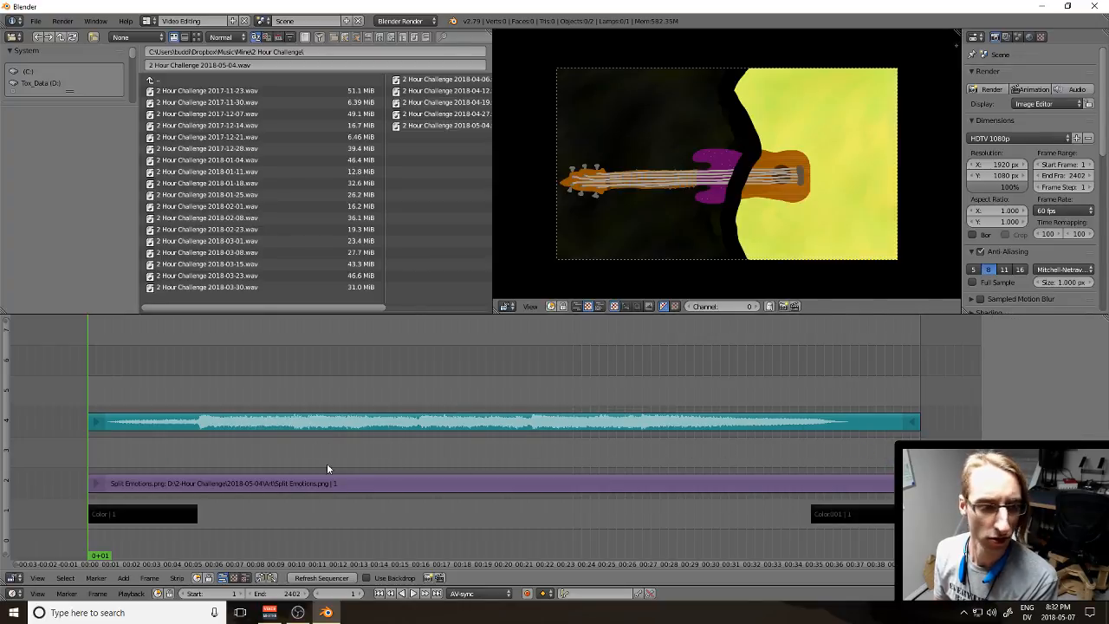
Step: Move the music strip up to channel 5, keeping its start at frame 1, and return the playhead to the start
{"action": "right_click", "coordinate": [197, 426]}
{"action": "key", "text": "g"}
{"action": "left_click", "coordinate": [195, 400]}
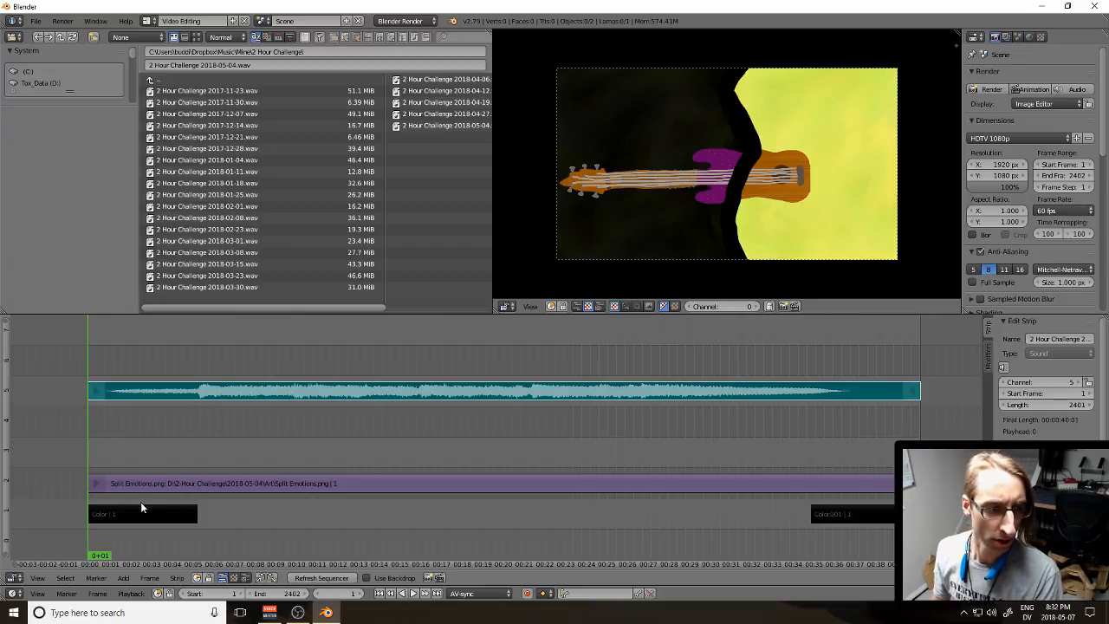
{"action": "left_click", "coordinate": [172, 456]}
{"action": "key", "text": "shift+Left"}
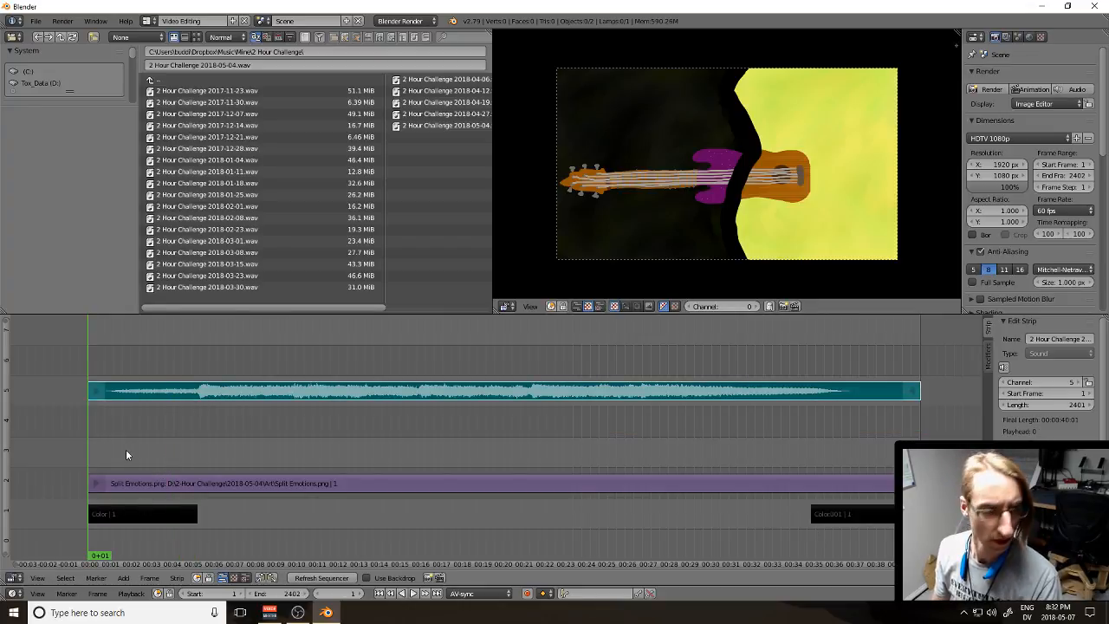
Step: Add a Transform effect strip to the Split Emotions image strip
{"action": "right_click", "coordinate": [153, 481]}
{"action": "key", "text": "shift+a"}
{"action": "mouse_move", "coordinate": [156, 483]}
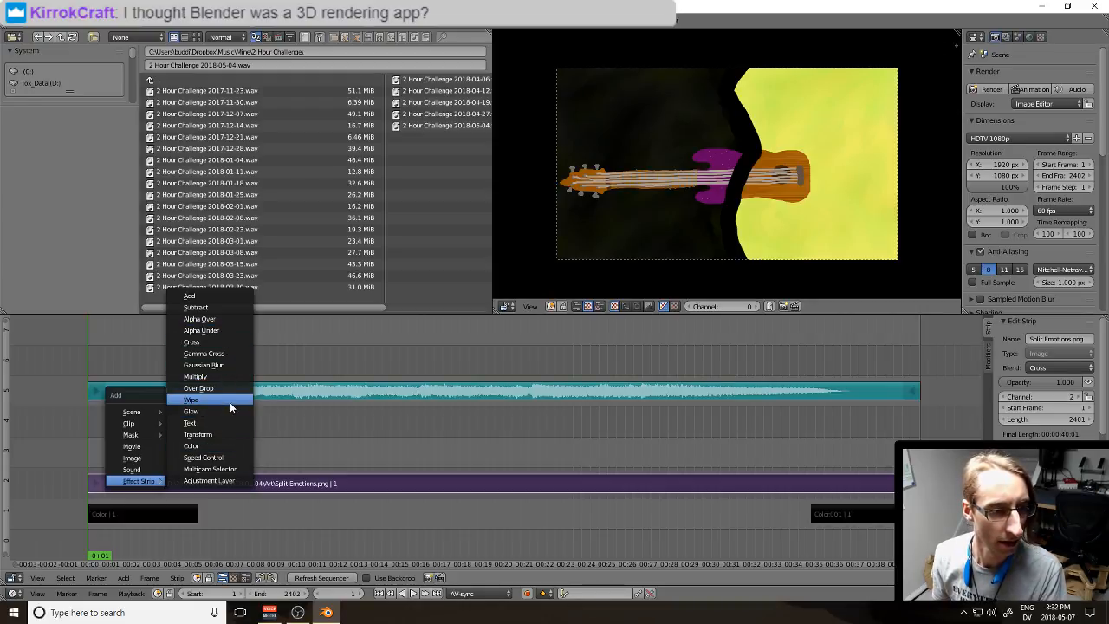
{"action": "left_click", "coordinate": [226, 434]}
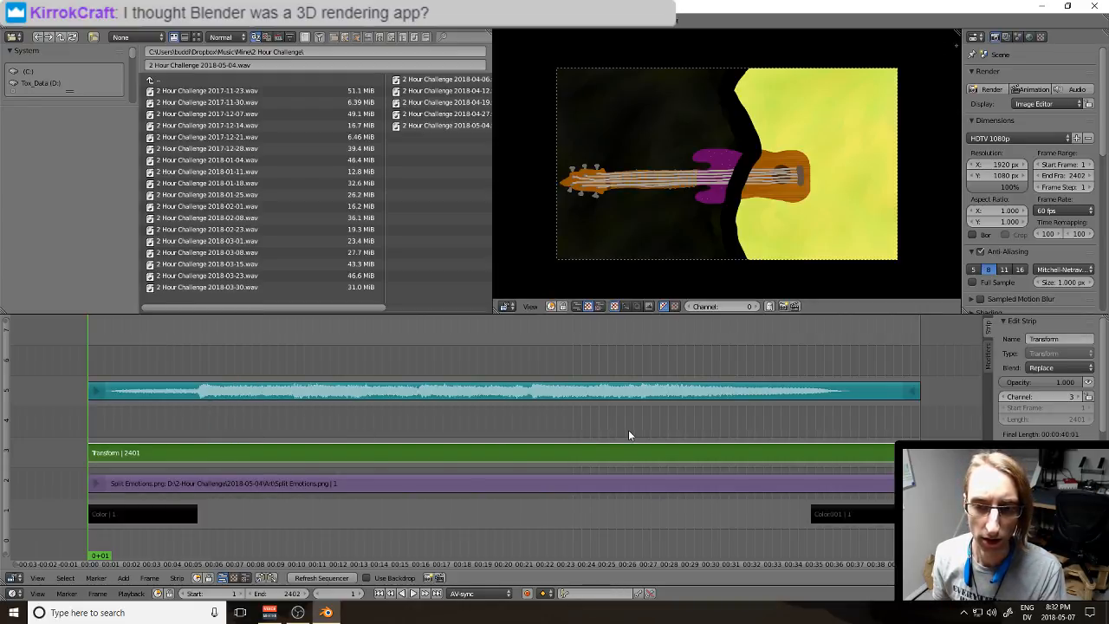
Step: Add a Cross effect from the opening black Color strip to the Transform strip
{"action": "right_click", "coordinate": [151, 516]}
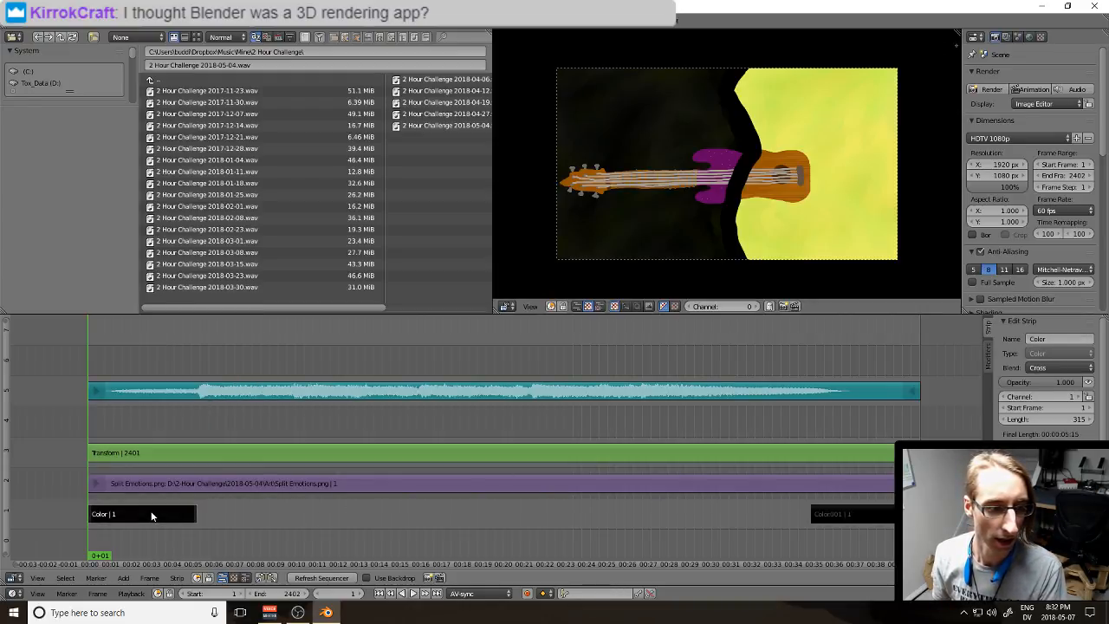
{"action": "right_click", "coordinate": [200, 454]}
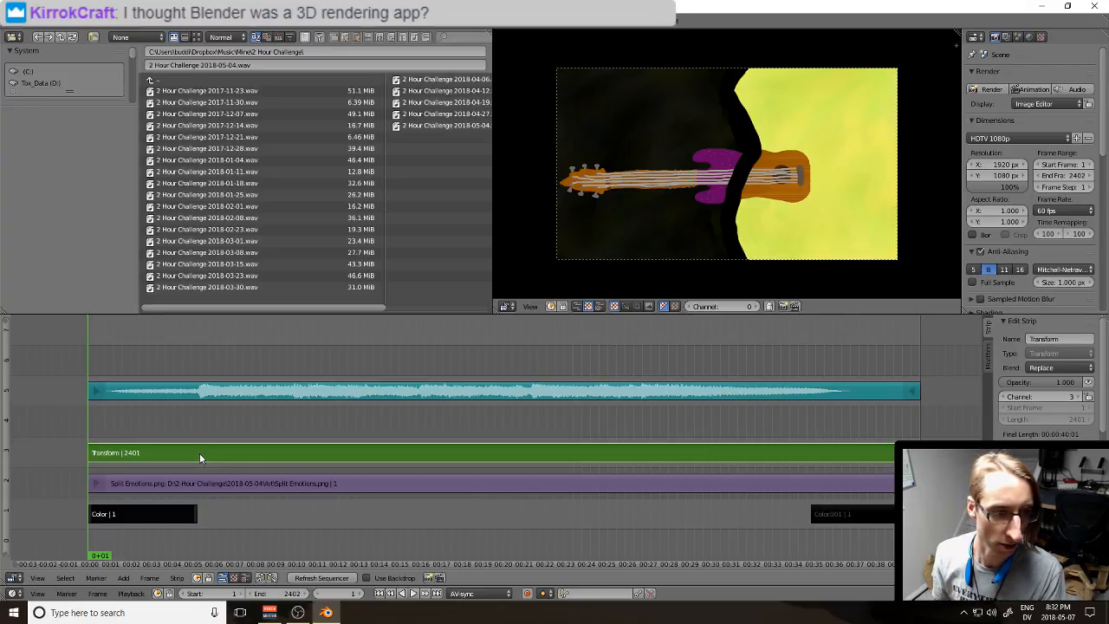
{"action": "key", "text": "shift+a"}
{"action": "mouse_move", "coordinate": [200, 454]}
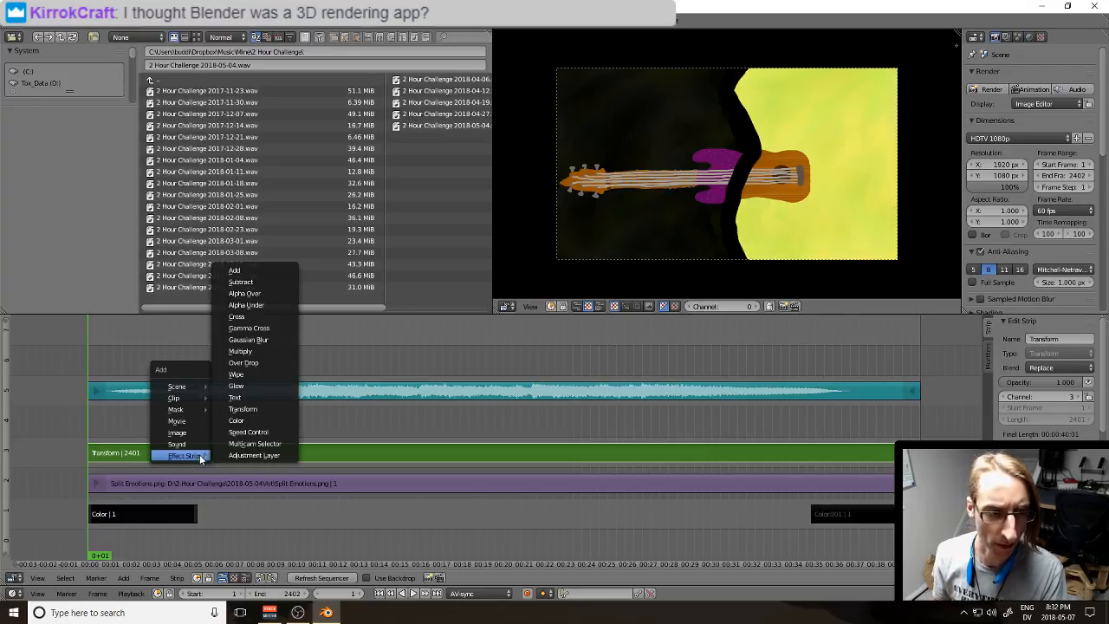
{"action": "left_click", "coordinate": [255, 316]}
Step: Add a Cross effect from the Transform strip to the closing black Color strip
{"action": "right_click", "coordinate": [376, 457]}
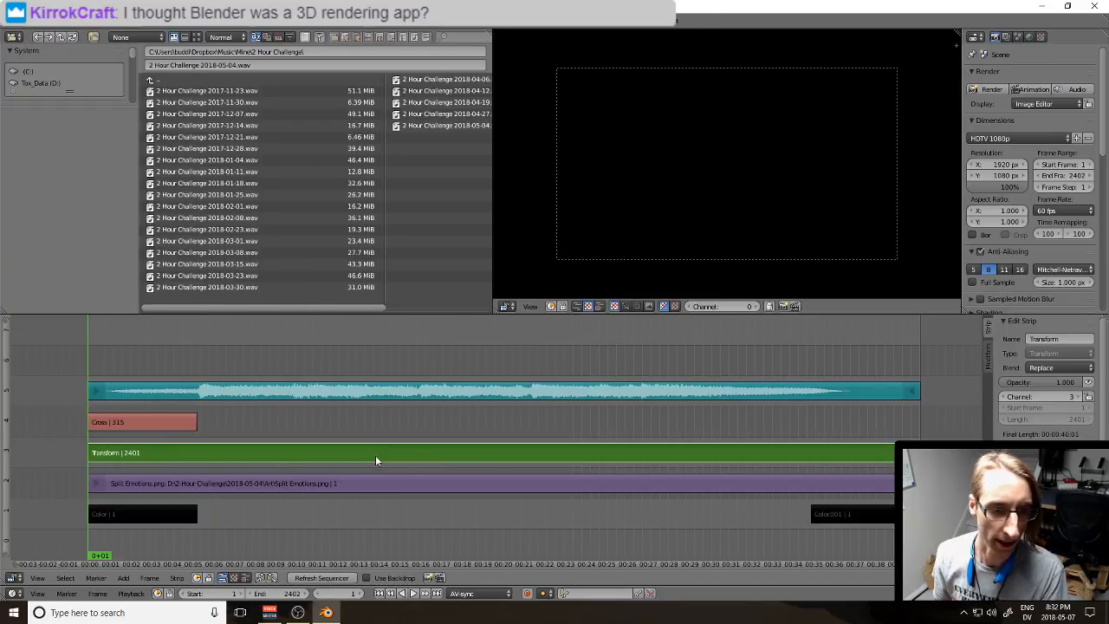
{"action": "right_click", "coordinate": [853, 511]}
{"action": "key", "text": "shift+a"}
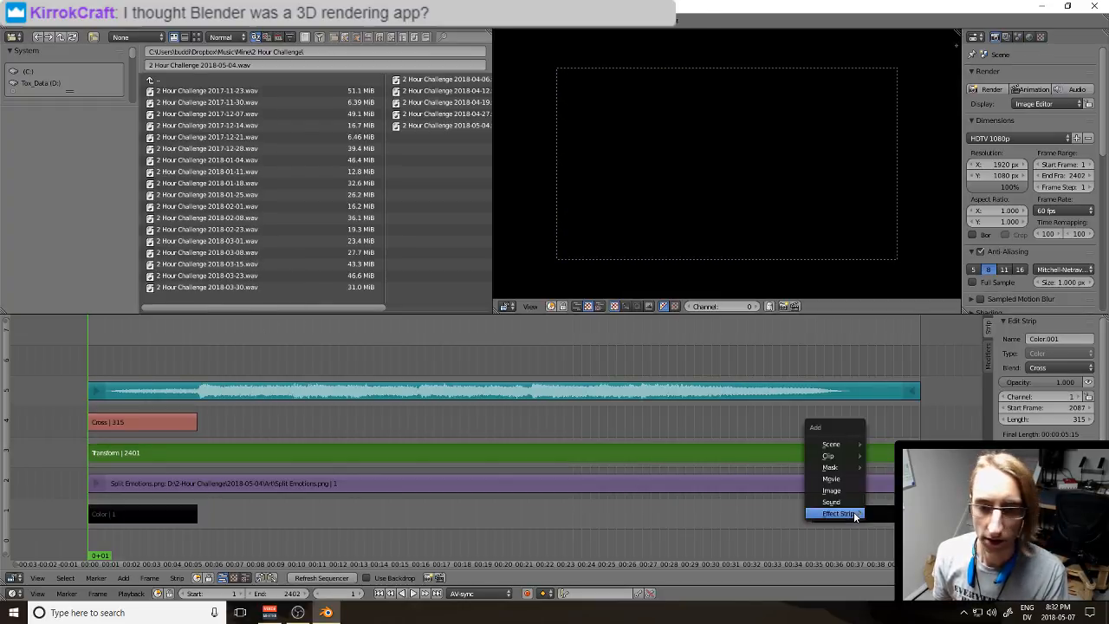
{"action": "mouse_move", "coordinate": [854, 512]}
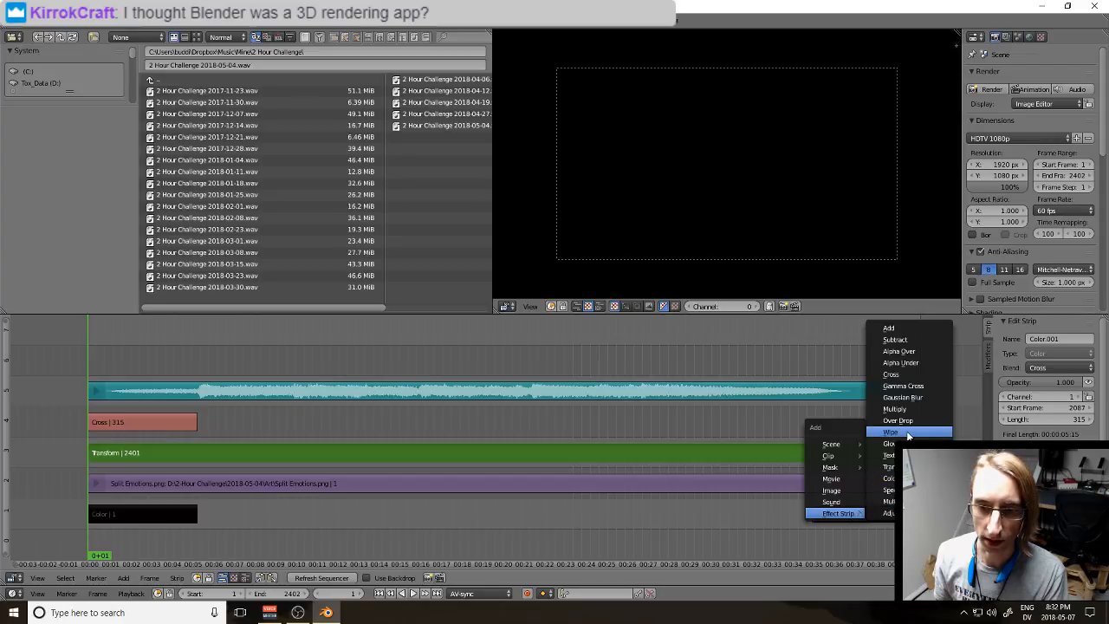
{"action": "left_click", "coordinate": [913, 378]}
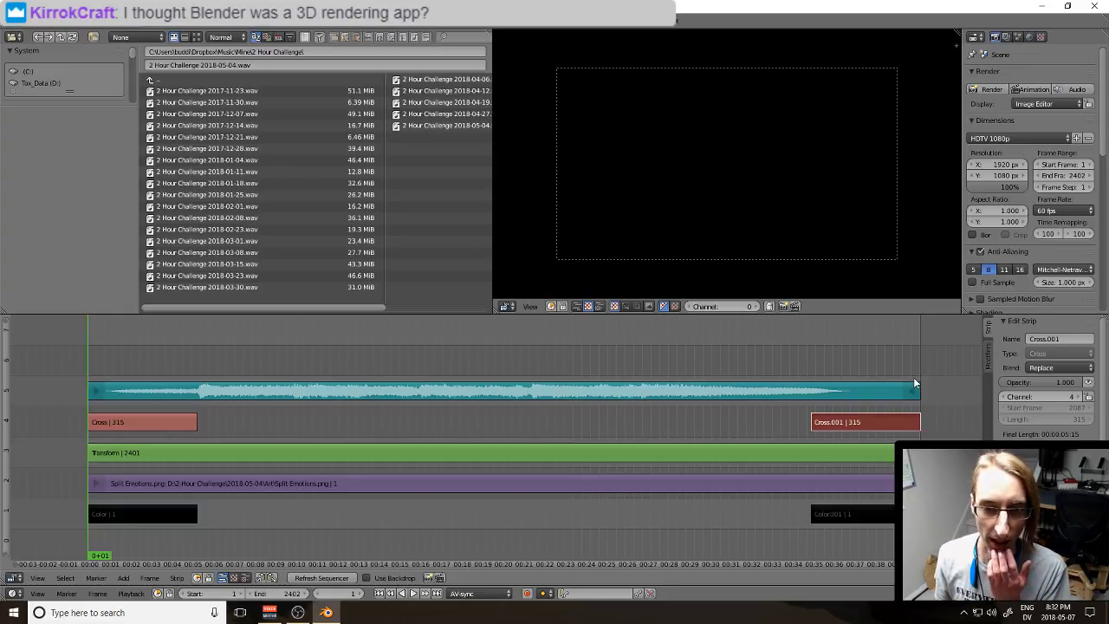
Step: Play the music repeatedly around the 26 to 30 second mark and park the playhead at frame 1648
{"action": "left_click", "coordinate": [695, 368]}
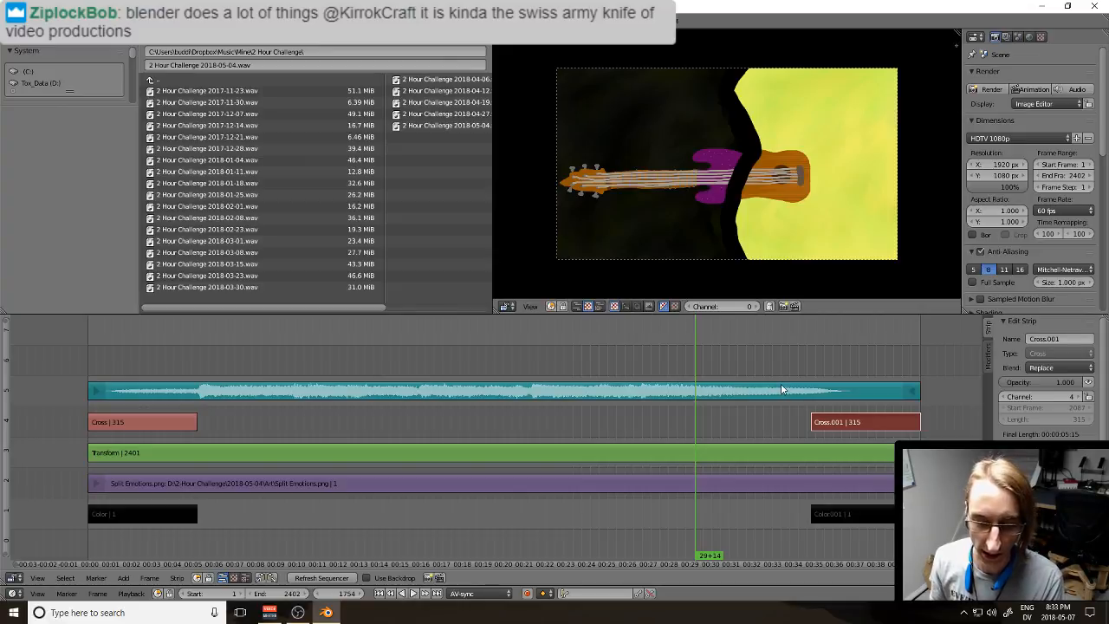
{"action": "key", "text": "alt+a"}
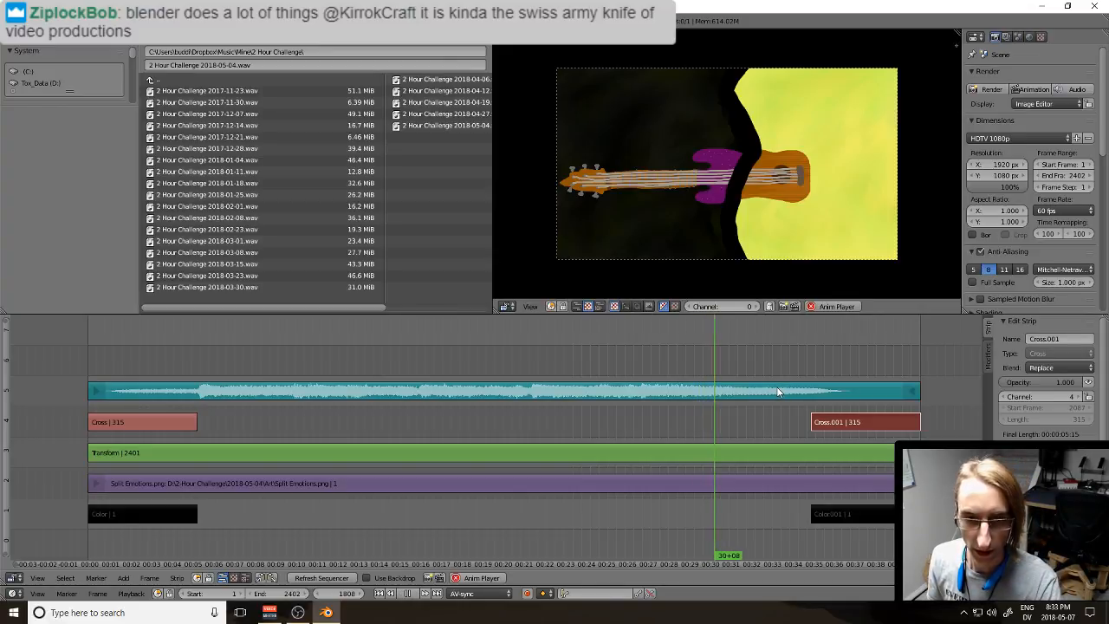
{"action": "left_click", "coordinate": [660, 366]}
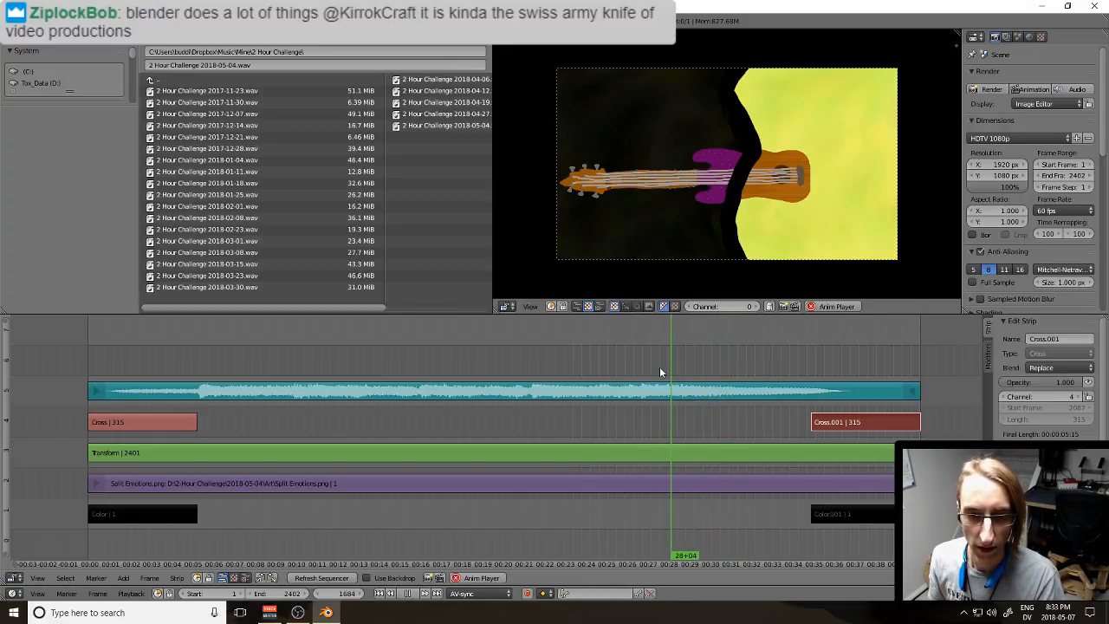
{"action": "left_click", "coordinate": [621, 369]}
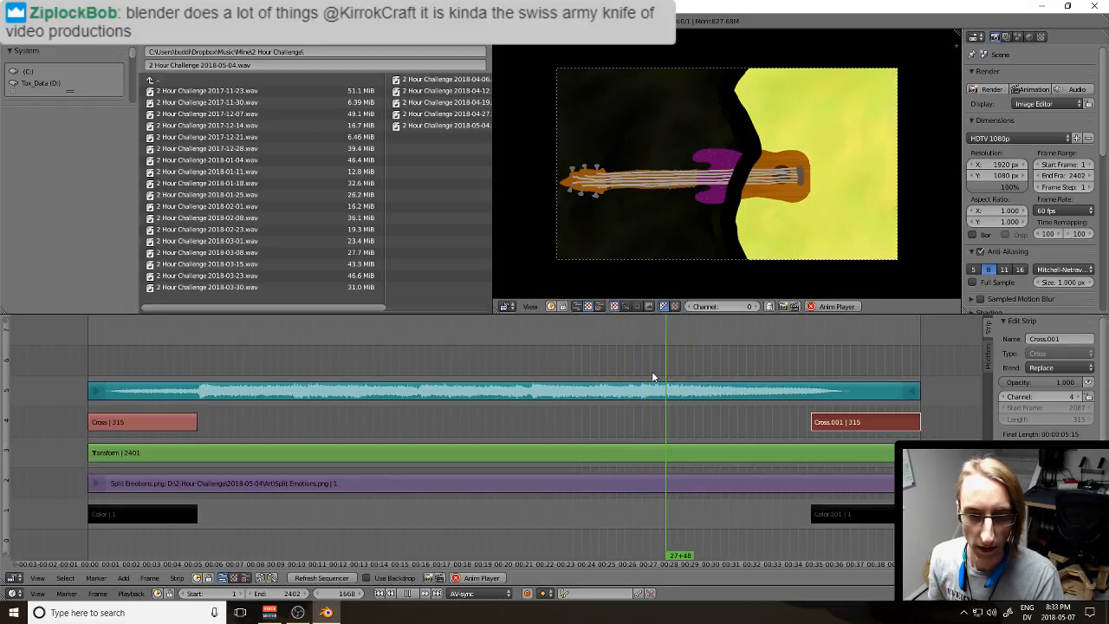
{"action": "left_click", "coordinate": [660, 371]}
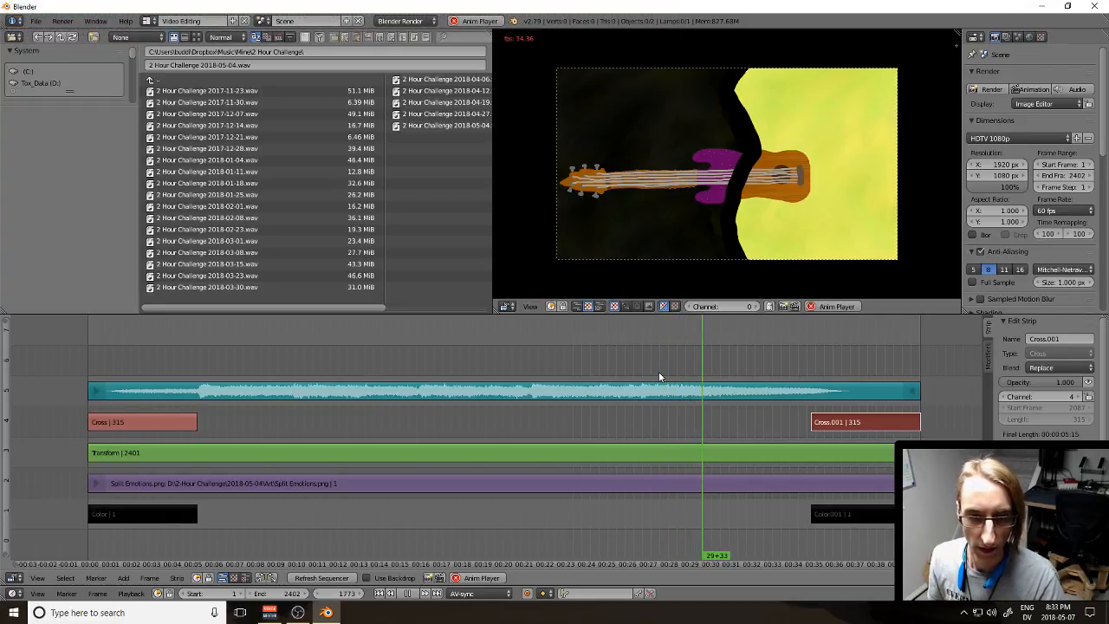
{"action": "left_click", "coordinate": [659, 375]}
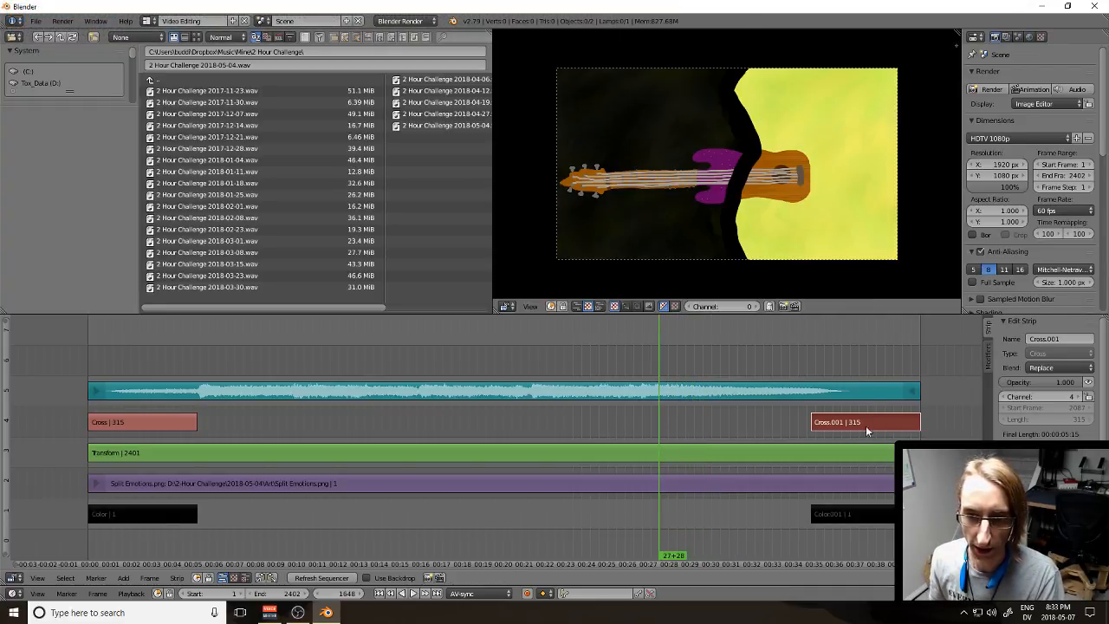
Step: Try extending the closing black Color strip by snapping its start handle to the playhead at frame 1648
{"action": "right_click", "coordinate": [815, 514]}
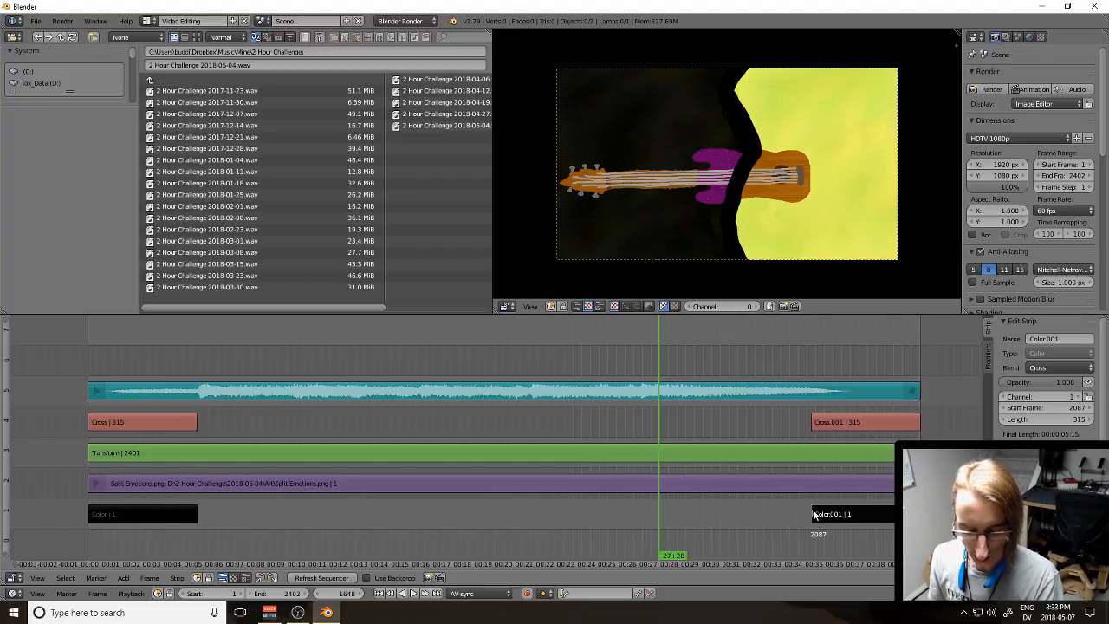
{"action": "key", "text": "shift+s"}
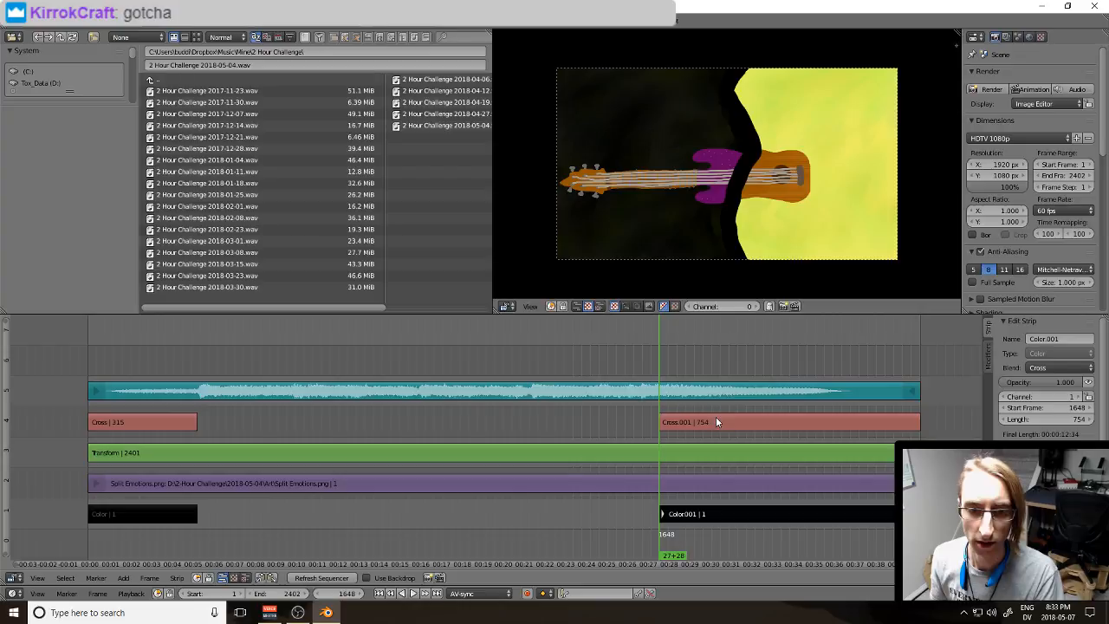
{"action": "right_click", "coordinate": [733, 511]}
{"action": "right_click", "coordinate": [745, 422]}
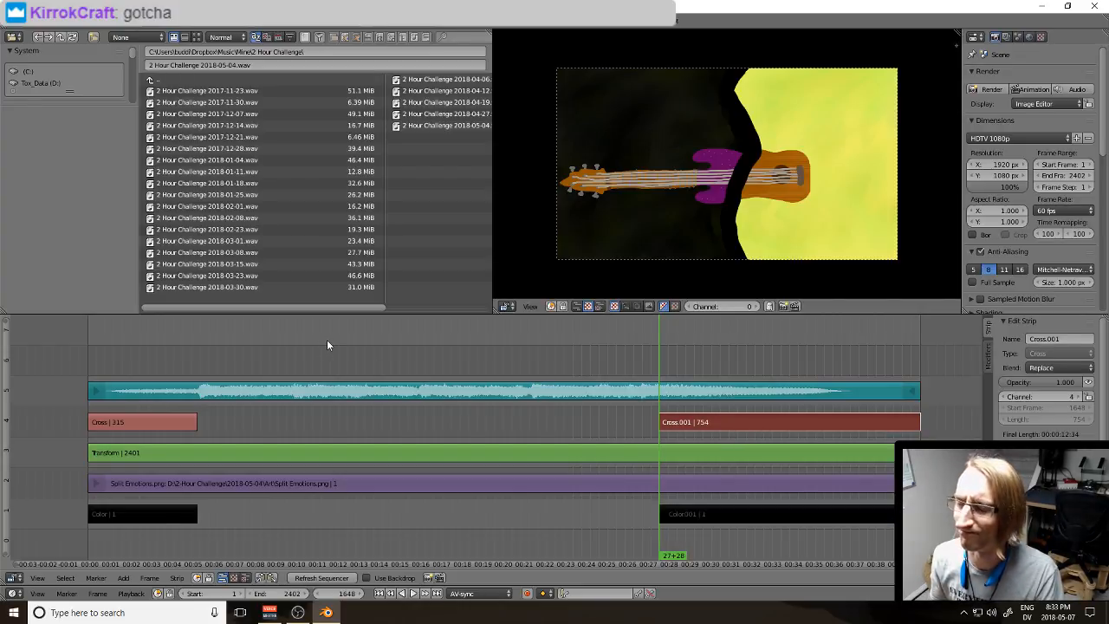
Step: Undo the extension of the closing Color strip and deselect it
{"action": "key", "text": "ctrl+z"}
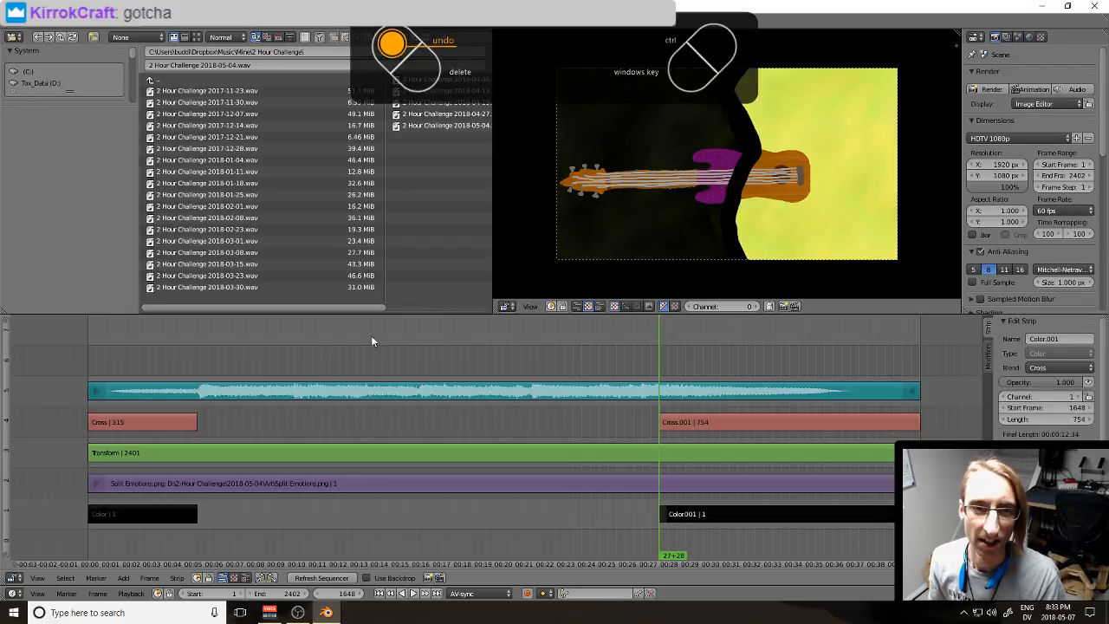
{"action": "key", "text": "ctrl+z"}
{"action": "key", "text": "ctrl+z"}
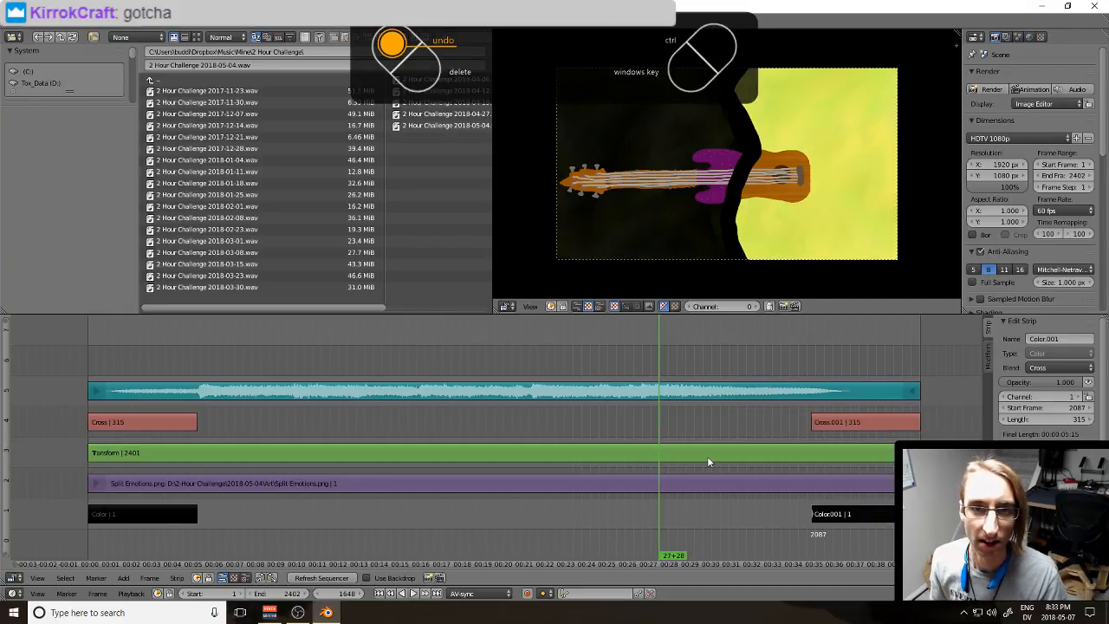
{"action": "right_click", "coordinate": [728, 430]}
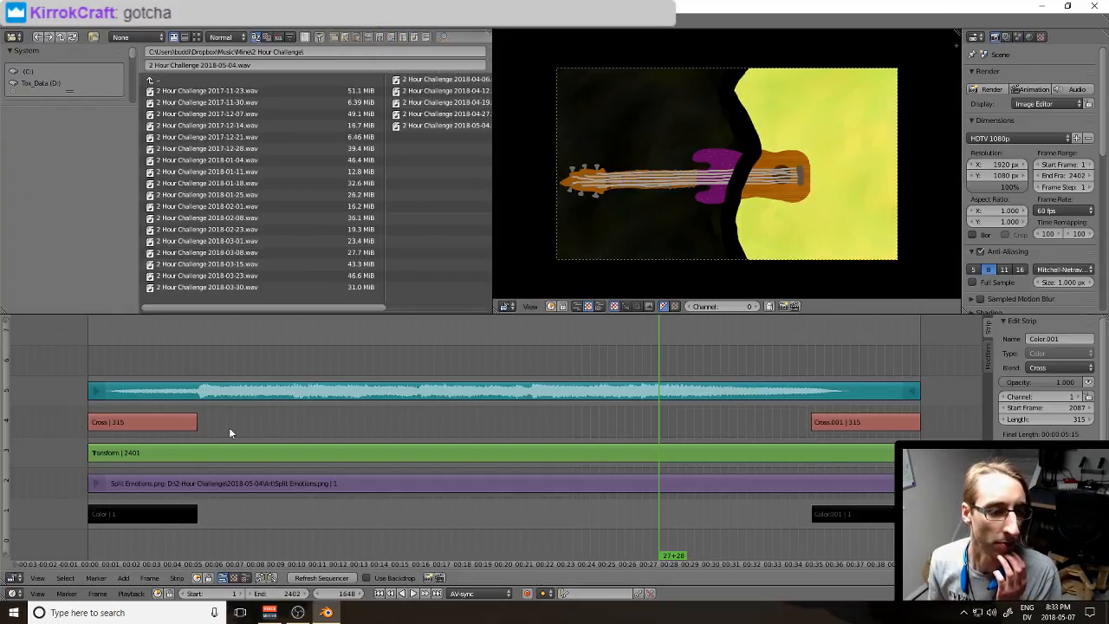
Step: Select the Transform strip, place the playhead at frame 316 where the opening Cross ends, and bring up the strip's transform settings
{"action": "right_click", "coordinate": [244, 456]}
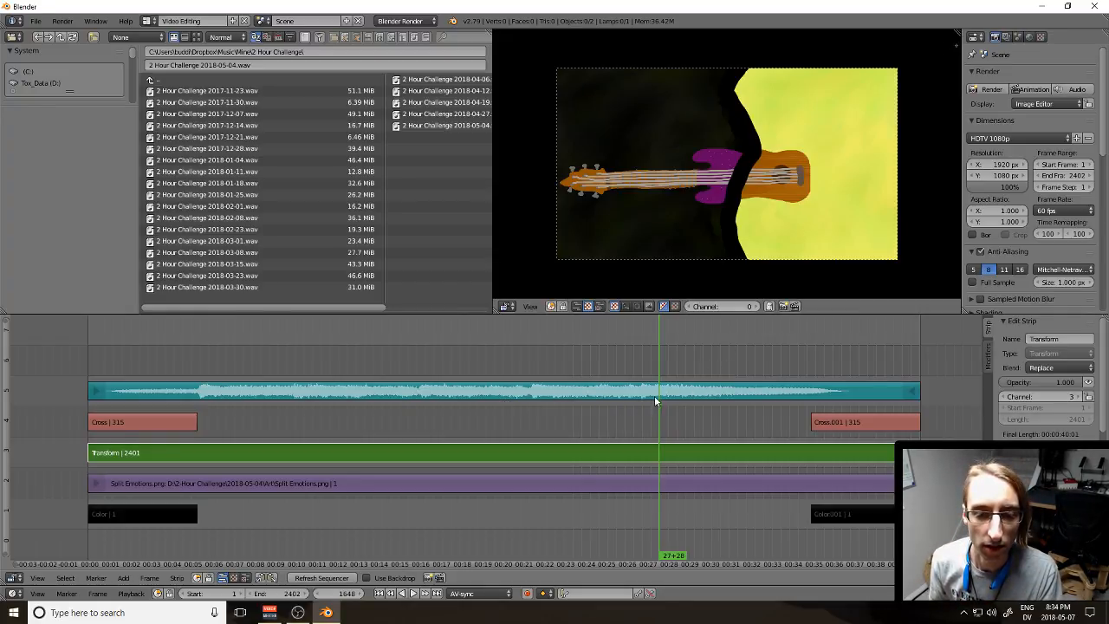
{"action": "left_click_drag", "start_coordinate": [660, 419], "coordinate": [591, 419]}
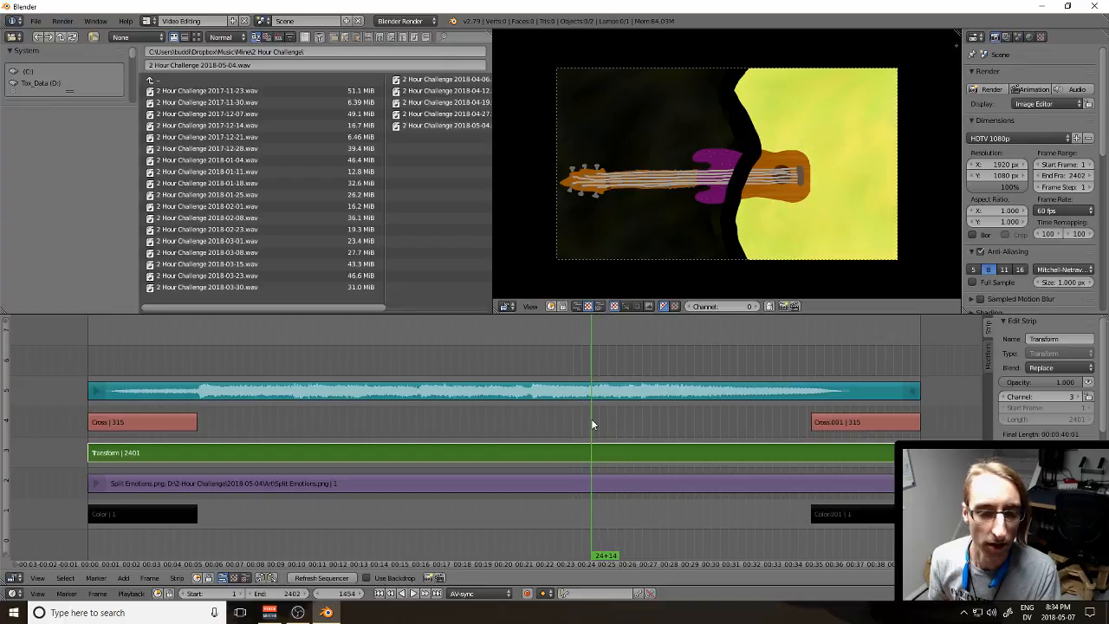
{"action": "key", "text": "Page_Down"}
{"action": "scroll", "coordinate": [1040, 381], "scroll_direction": "down", "scroll_amount": 5}
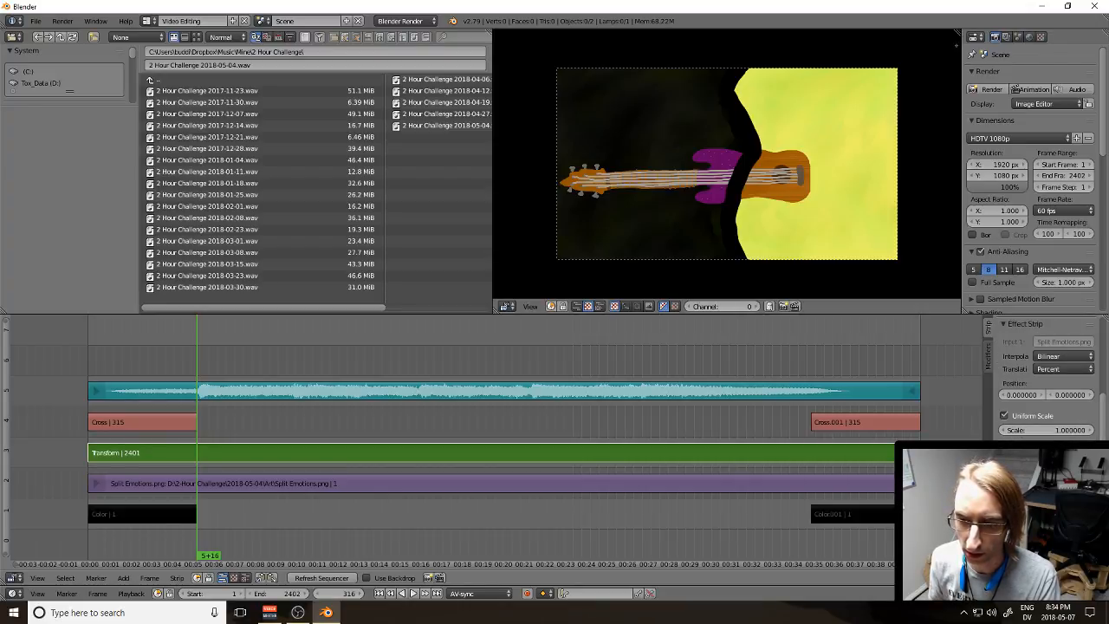
{"action": "scroll", "coordinate": [1046, 373], "scroll_direction": "down", "scroll_amount": 5}
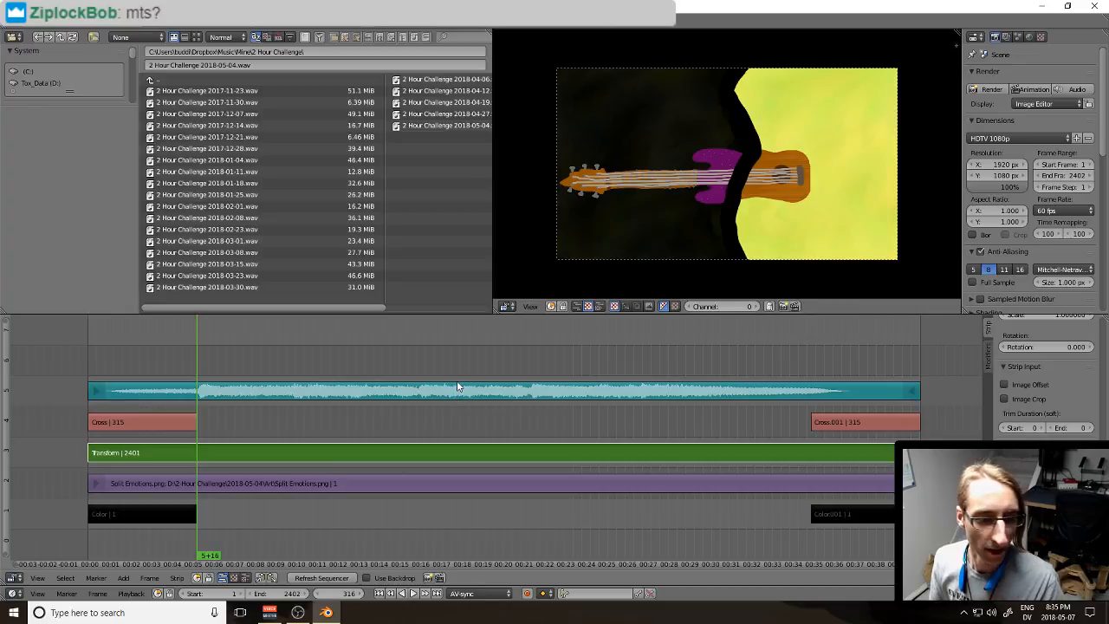
Step: Scrub and play the music after the opening fade to find the next musical change, stopping at frame 1250
{"action": "left_click_drag", "start_coordinate": [309, 372], "coordinate": [325, 375]}
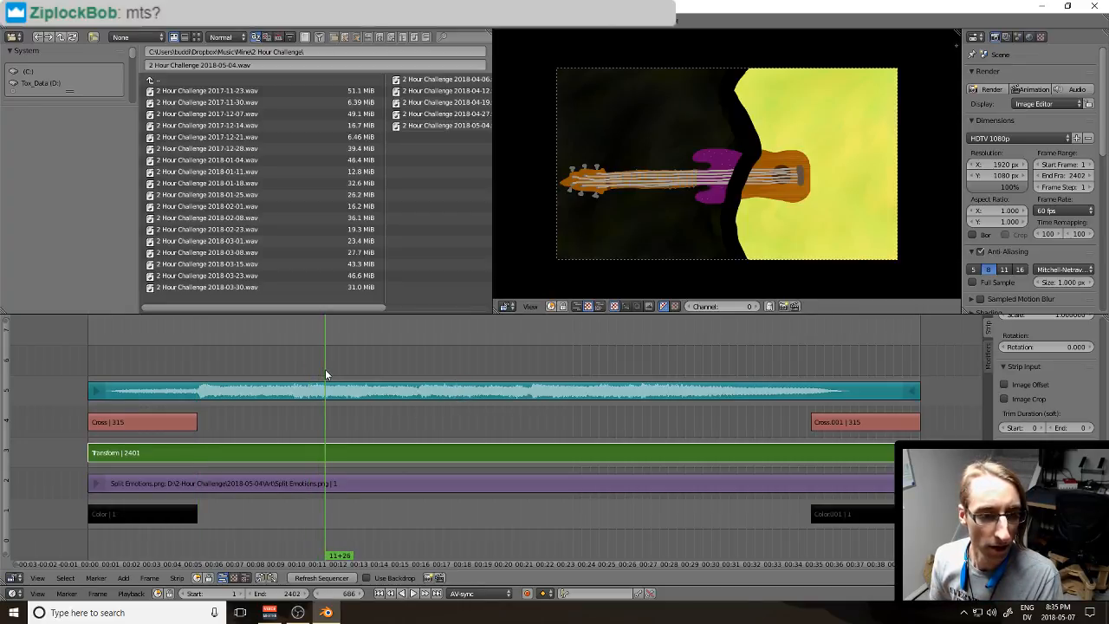
{"action": "left_click_drag", "start_coordinate": [234, 369], "coordinate": [207, 370]}
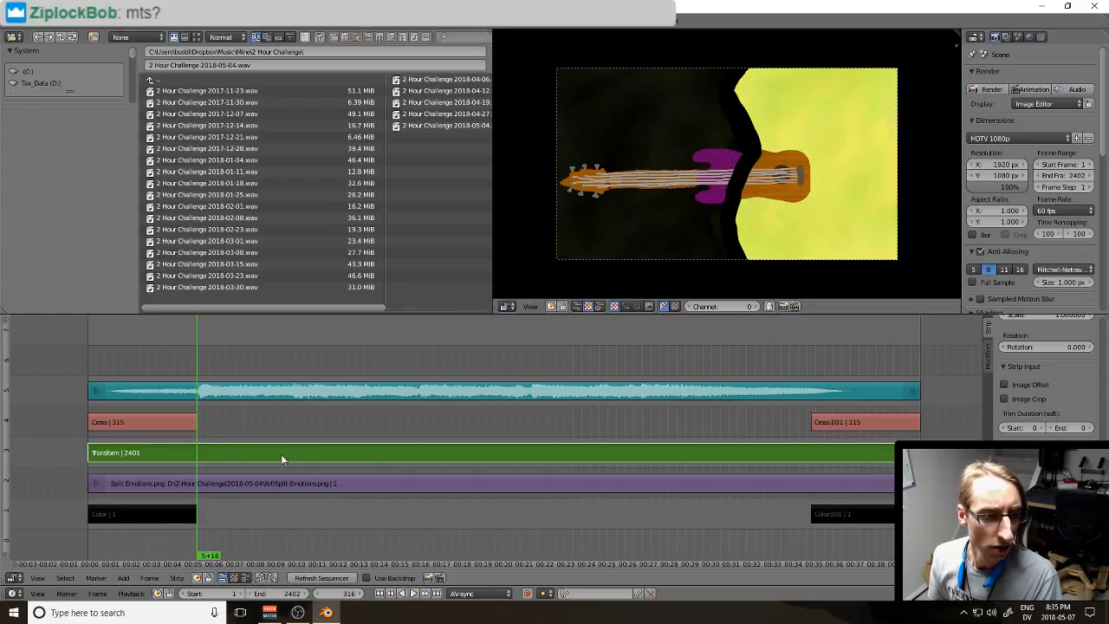
{"action": "scroll", "coordinate": [1044, 373], "scroll_direction": "up", "scroll_amount": 5}
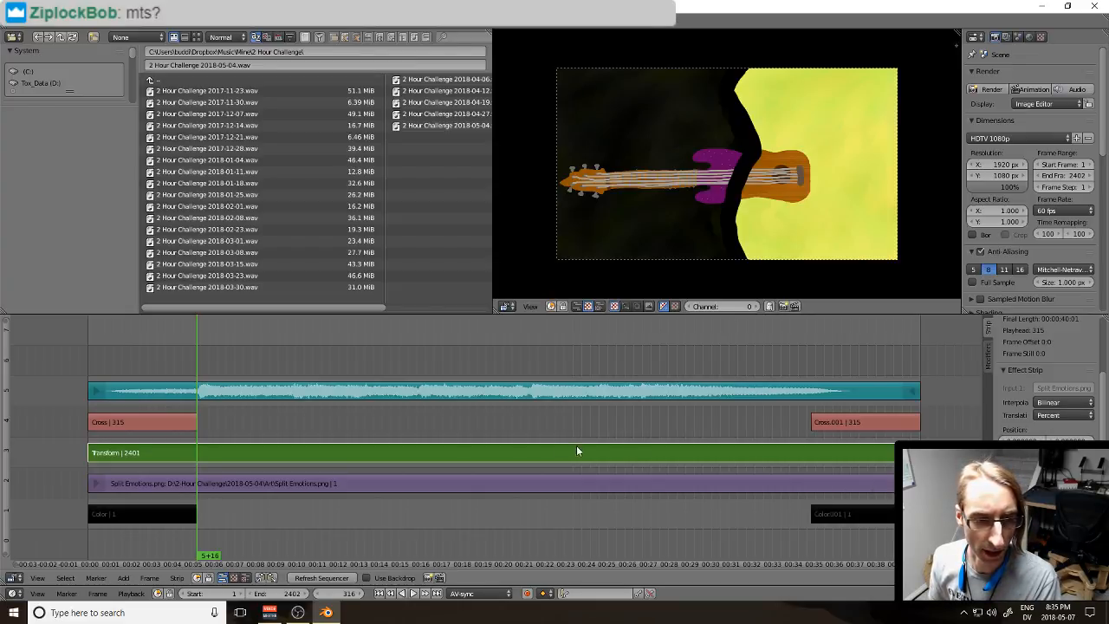
{"action": "left_click_drag", "start_coordinate": [416, 432], "coordinate": [430, 413]}
{"action": "key", "text": "alt+a"}
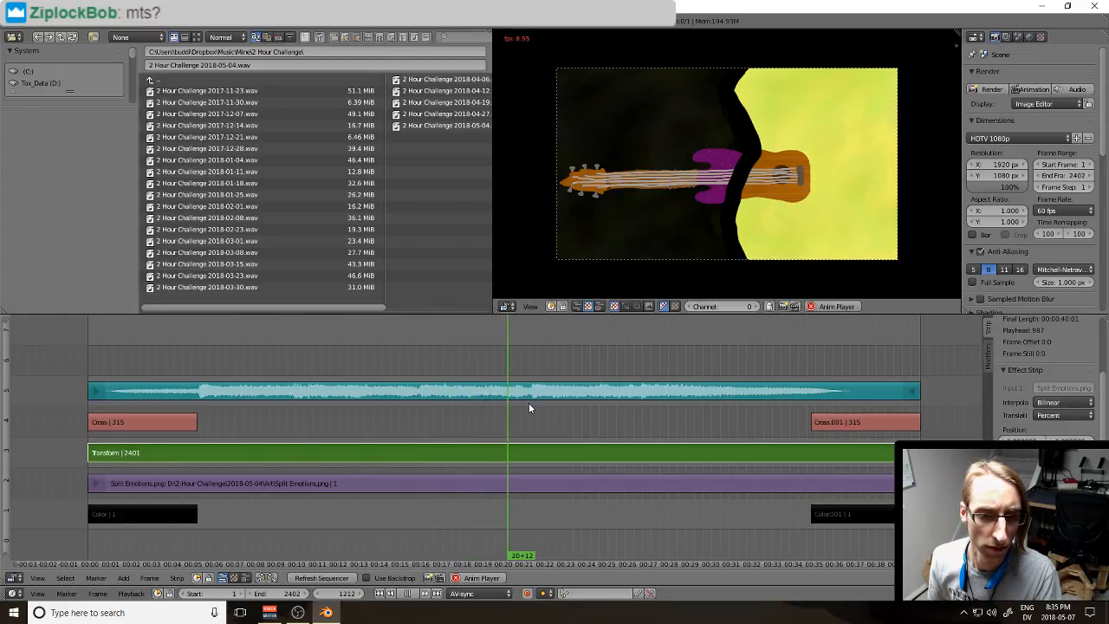
{"action": "key", "text": "alt+a"}
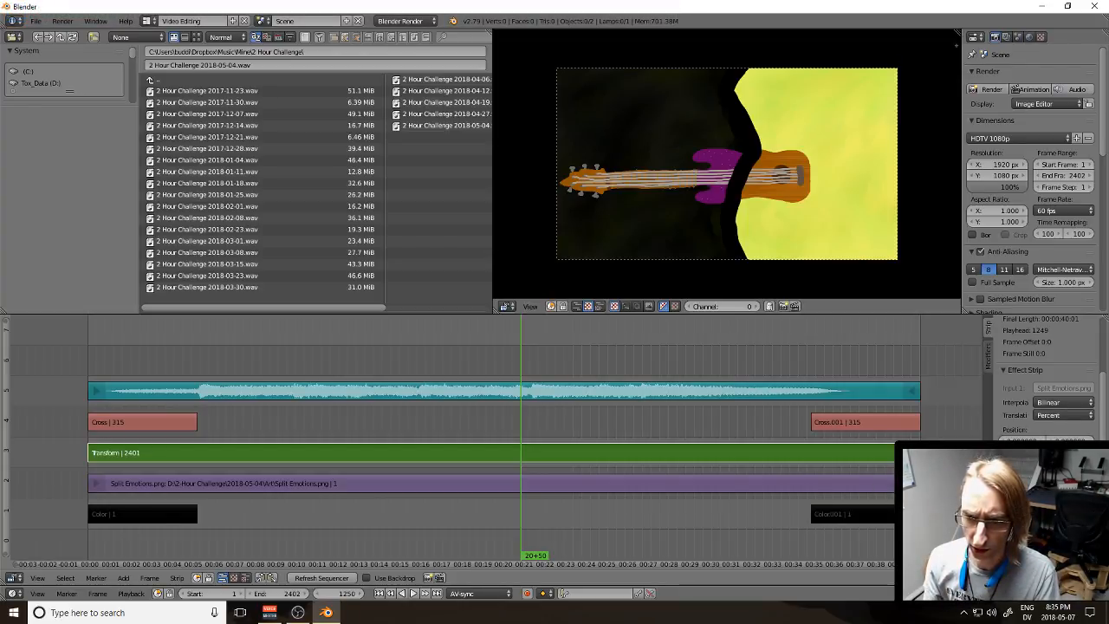
Step: Enlarge the Split Emotions image in the Transform strip at frame 1250 and shift it horizontally toward the yellow side
{"action": "key", "text": "Return"}
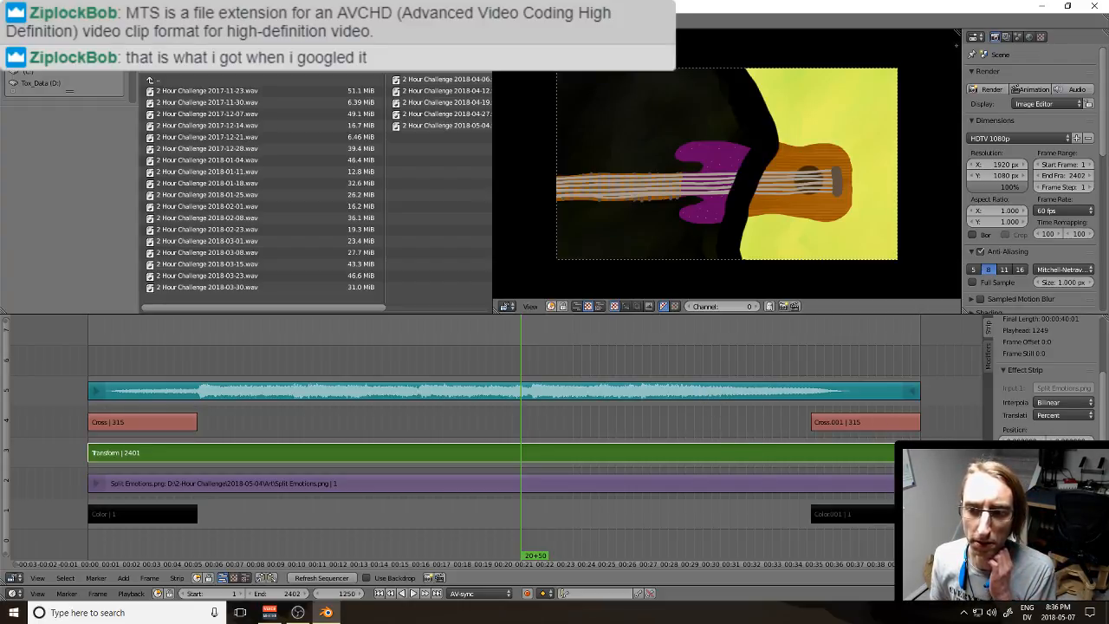
{"action": "scroll", "coordinate": [1044, 382], "scroll_direction": "down", "scroll_amount": 4}
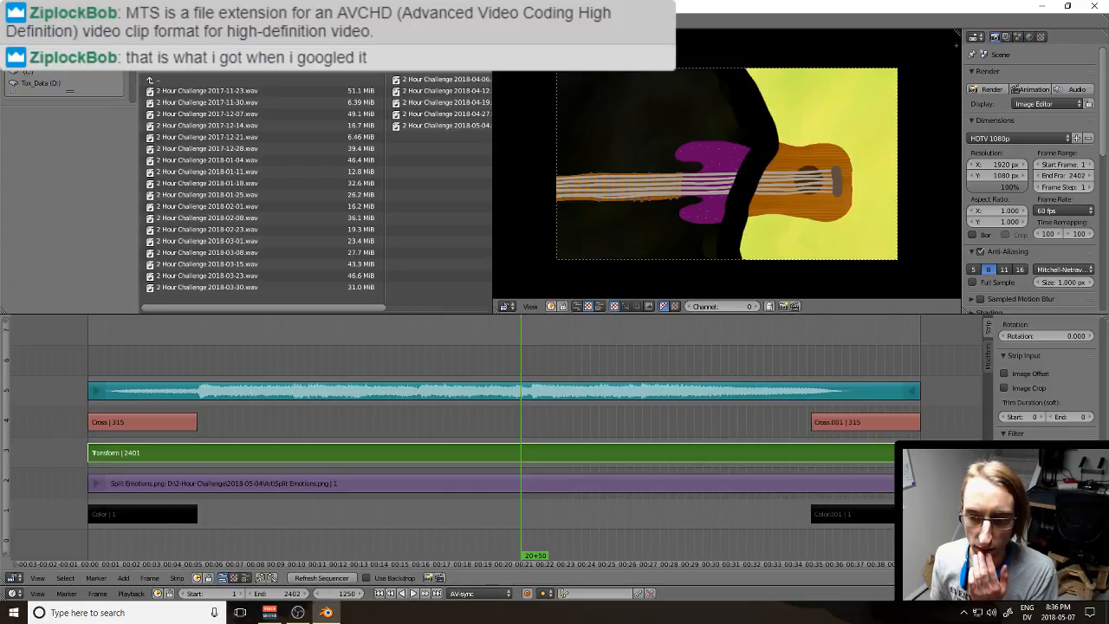
{"action": "scroll", "coordinate": [1044, 373], "scroll_direction": "up", "scroll_amount": 3}
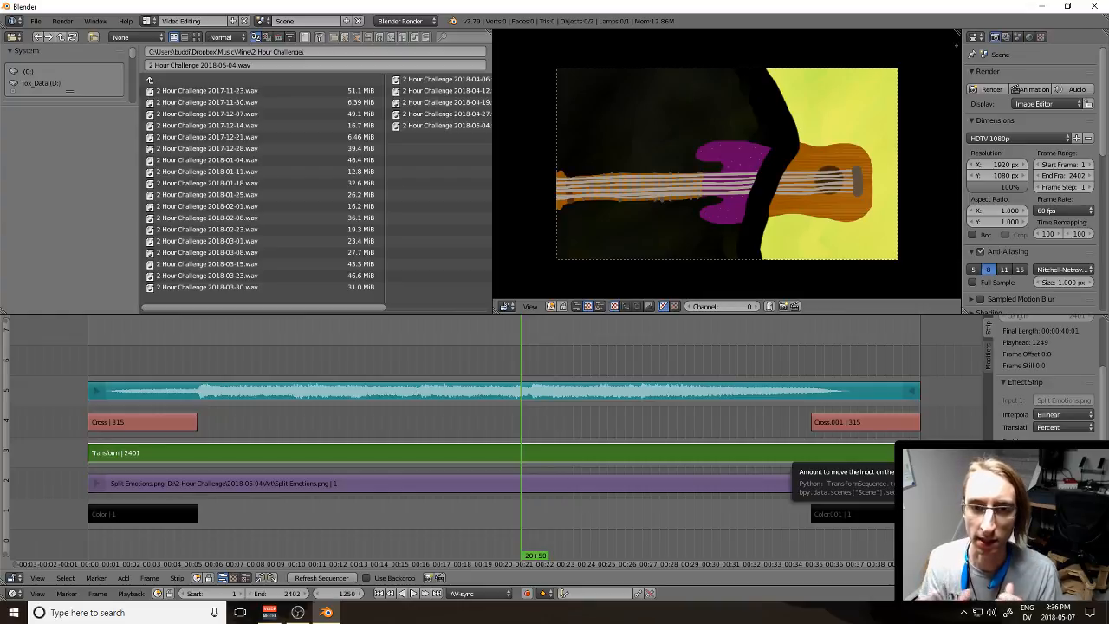
{"action": "scroll", "coordinate": [804, 168], "scroll_direction": "up", "scroll_amount": 2}
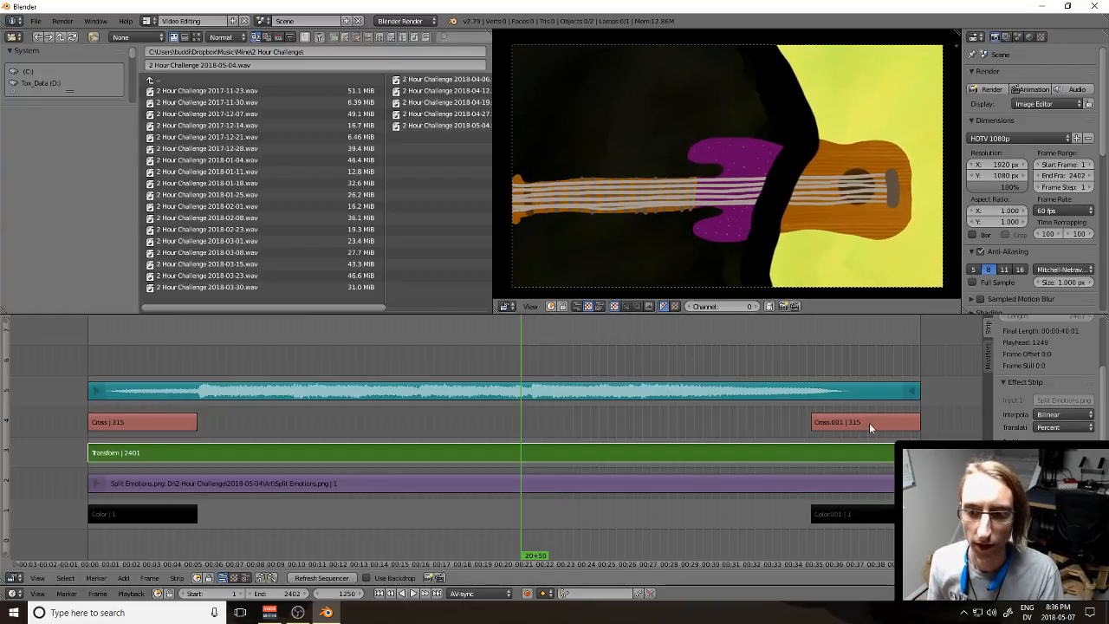
Step: Play the music on to the next change, stop at frame 2001, and return the image to its original scale and horizontal position there
{"action": "left_click_drag", "start_coordinate": [763, 455], "coordinate": [630, 417]}
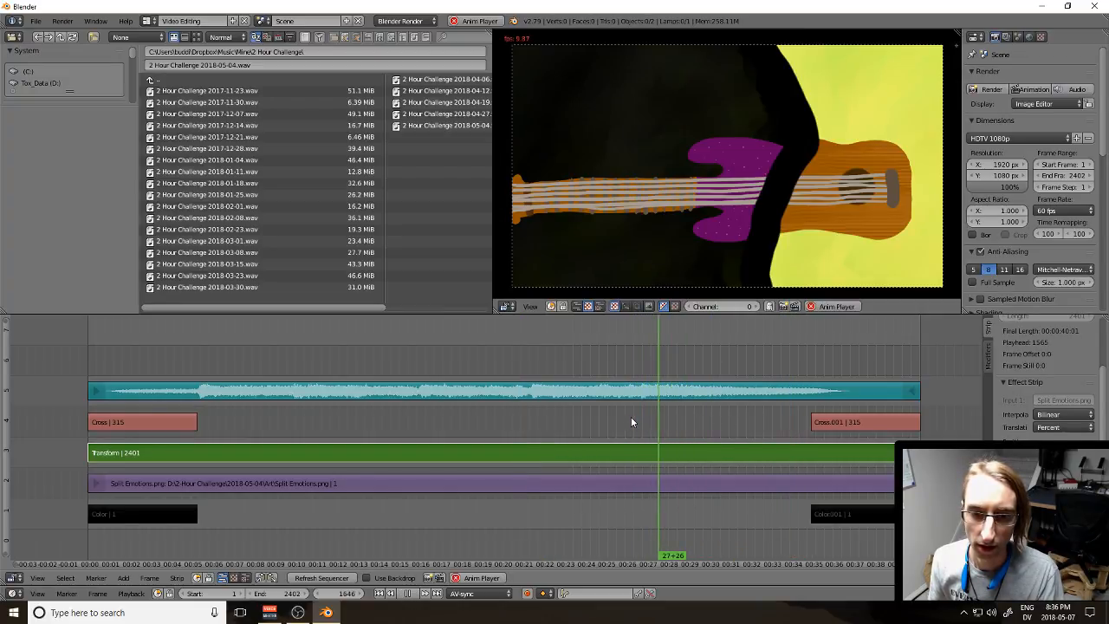
{"action": "key", "text": "alt+a"}
{"action": "key", "text": "alt+a"}
{"action": "key", "text": "alt+a"}
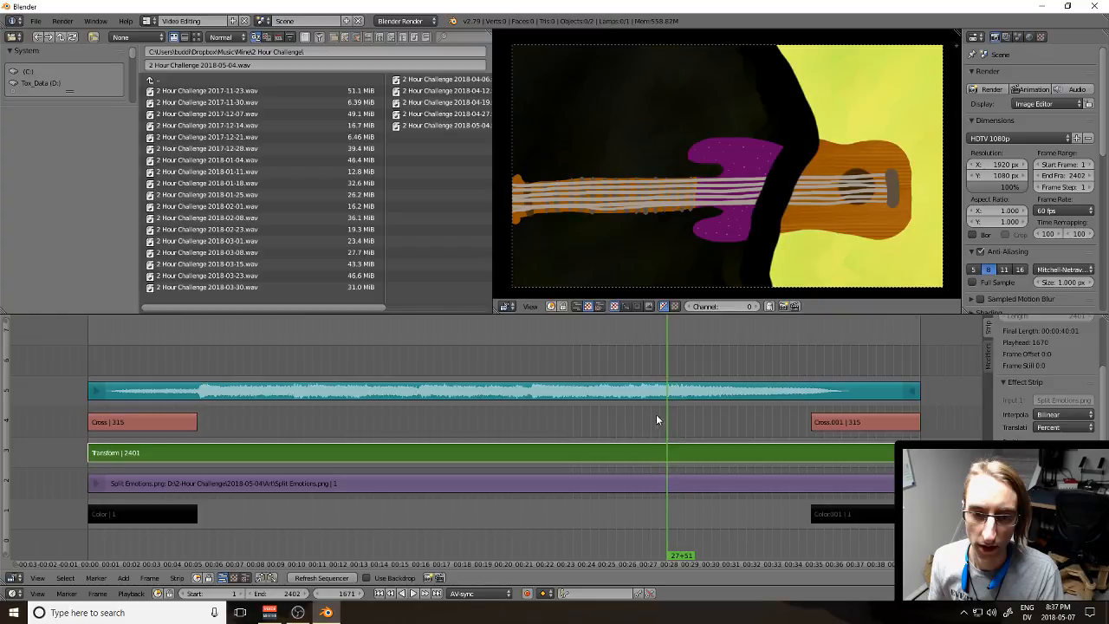
{"action": "key", "text": "alt+a"}
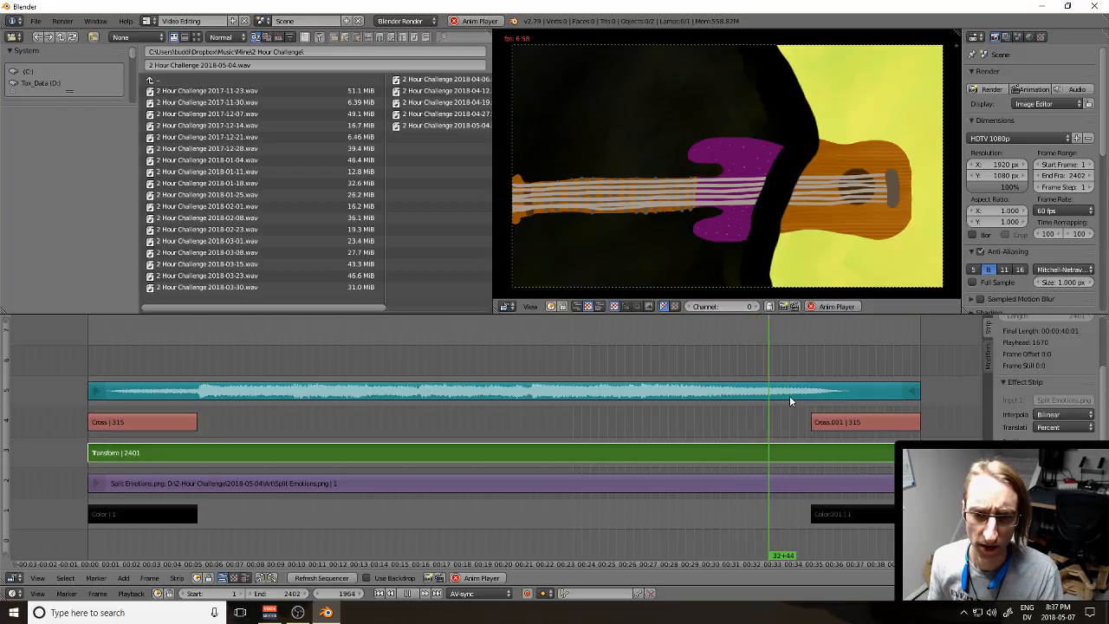
{"action": "key", "text": "alt+a"}
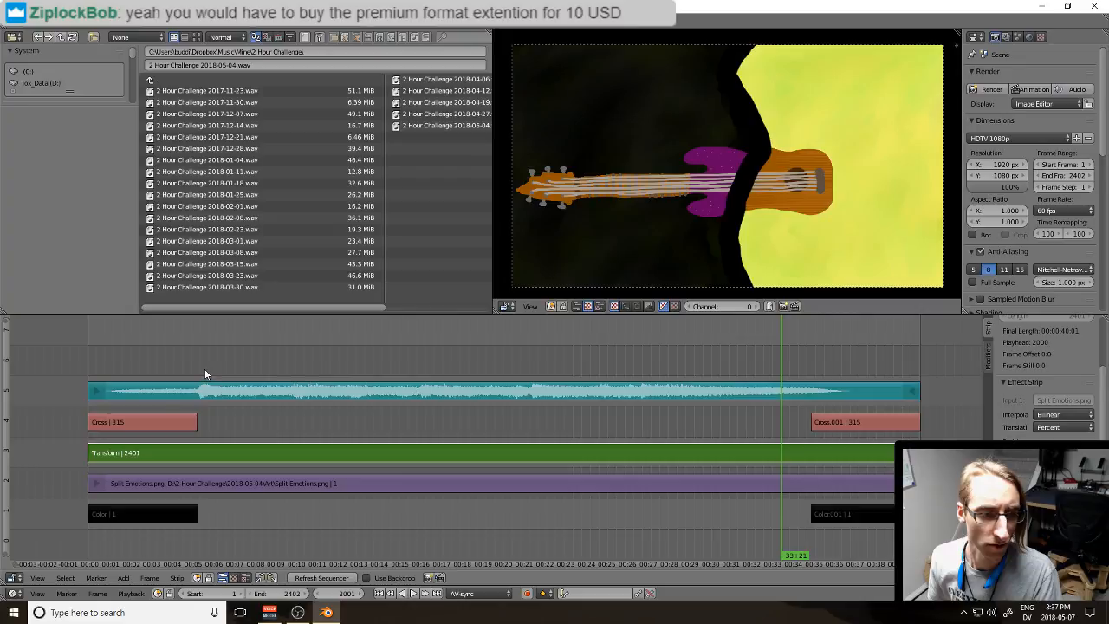
Step: Play part of the opening fade, return to frame 316, and set the image's horizontal position to 0 there
{"action": "left_click", "coordinate": [117, 368]}
{"action": "key", "text": "alt+a"}
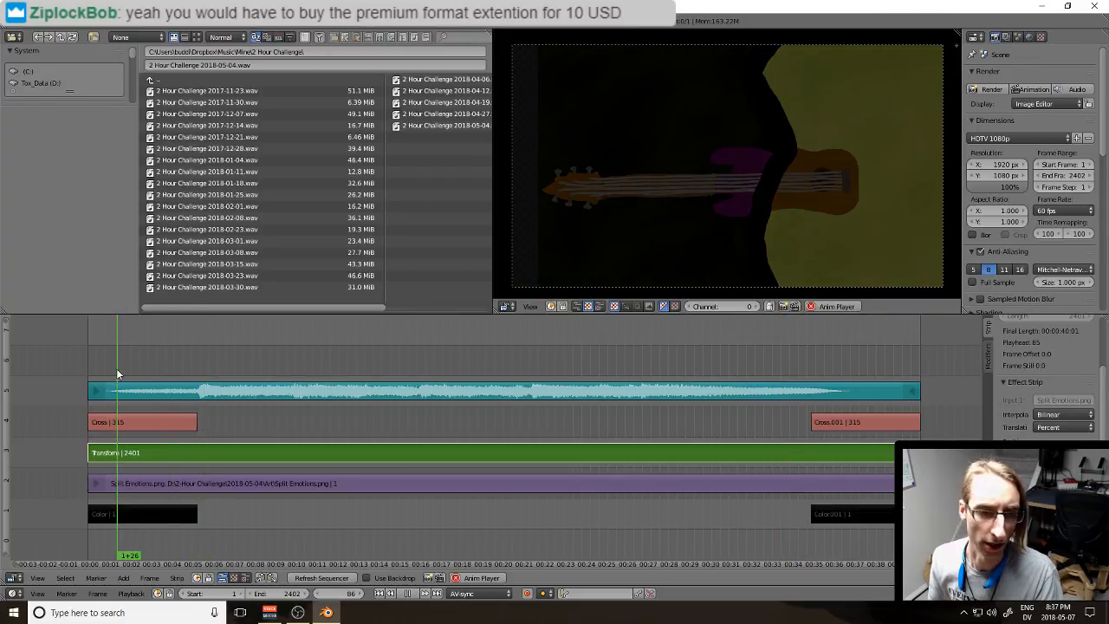
{"action": "key", "text": "alt+a"}
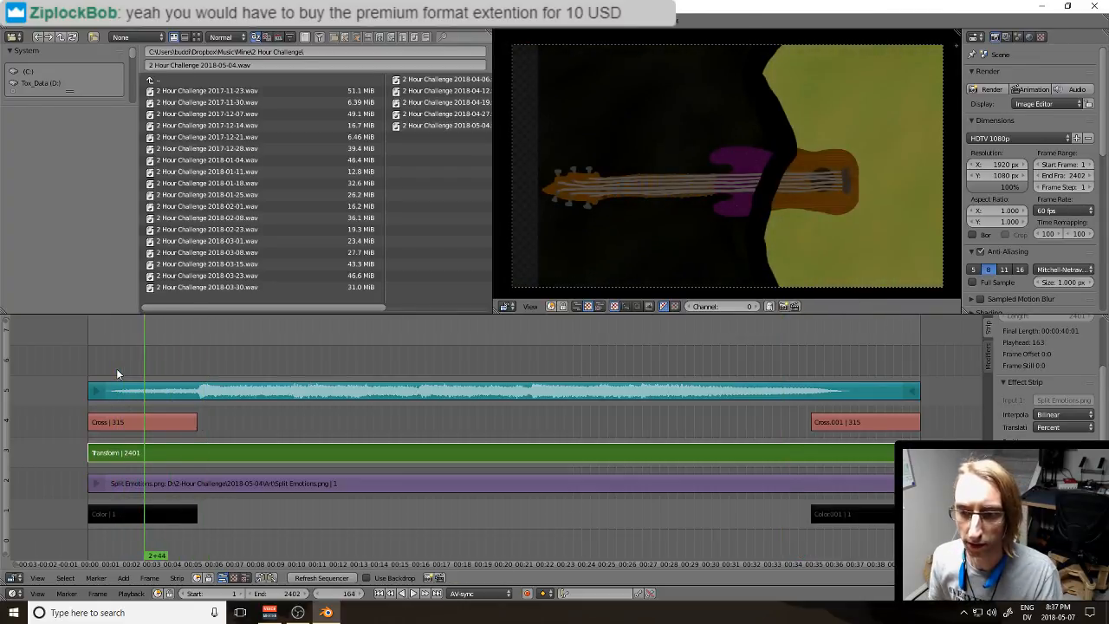
{"action": "key", "text": "Page_Up"}
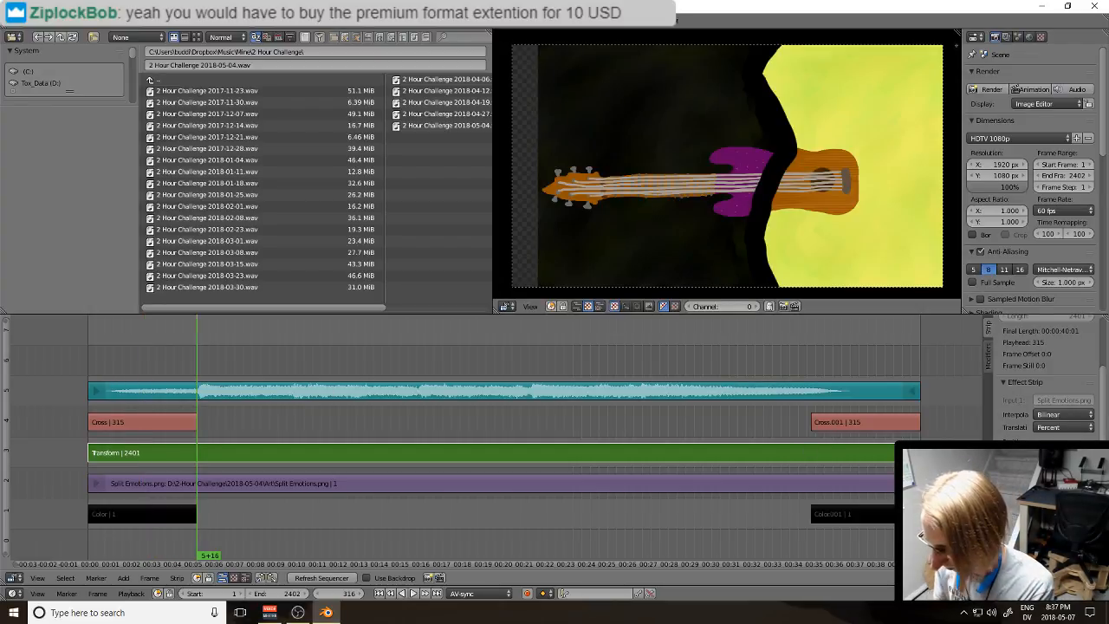
{"action": "key", "text": "Return"}
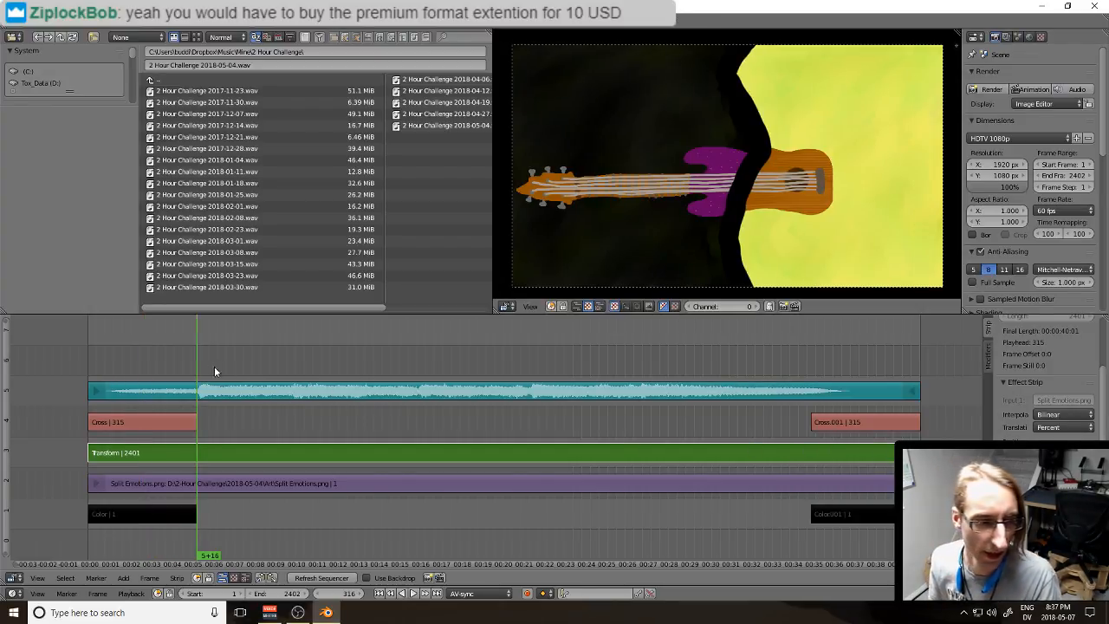
Step: Play the animation from within the opening fade and replace the file browser with the Graph Editor
{"action": "left_click", "coordinate": [180, 356]}
{"action": "key", "text": "alt+a"}
{"action": "left_click", "coordinate": [12, 37]}
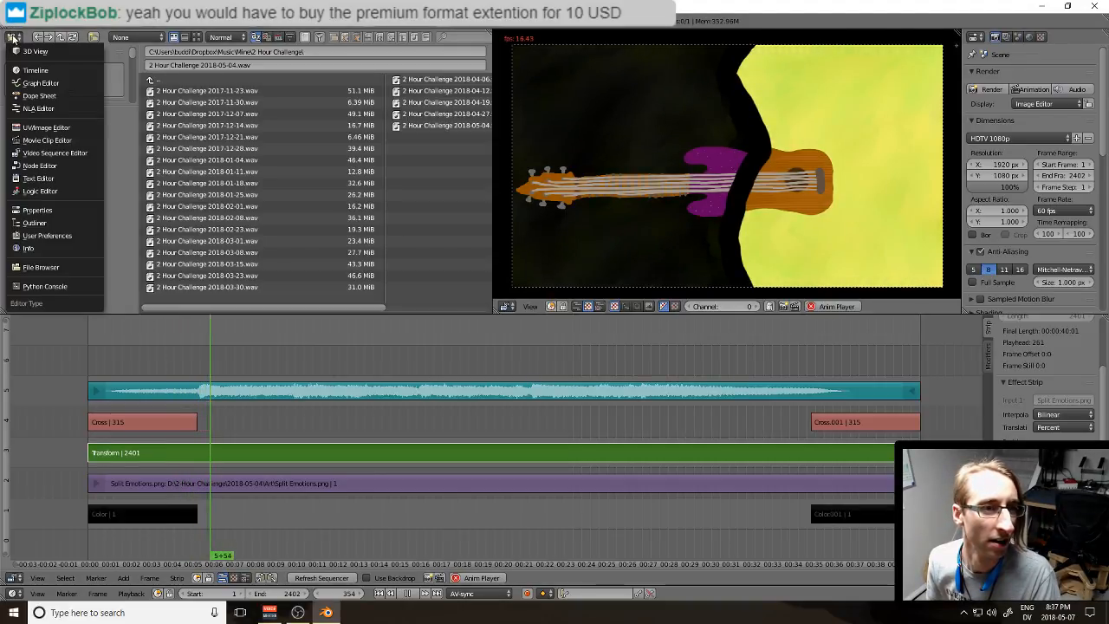
{"action": "left_click", "coordinate": [36, 83]}
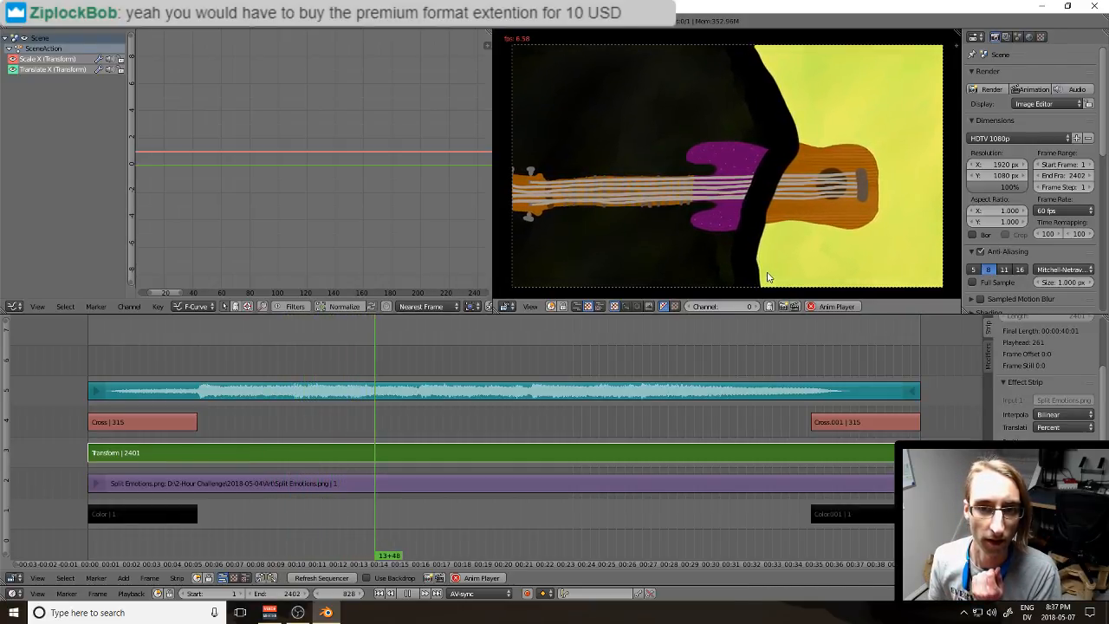
Step: Examine the Transform strip's Scale X and Translate X curves across the whole animation during playback and stop near the closing fade
{"action": "key", "text": "Home"}
{"action": "left_click_drag", "start_coordinate": [382, 207], "coordinate": [329, 235]}
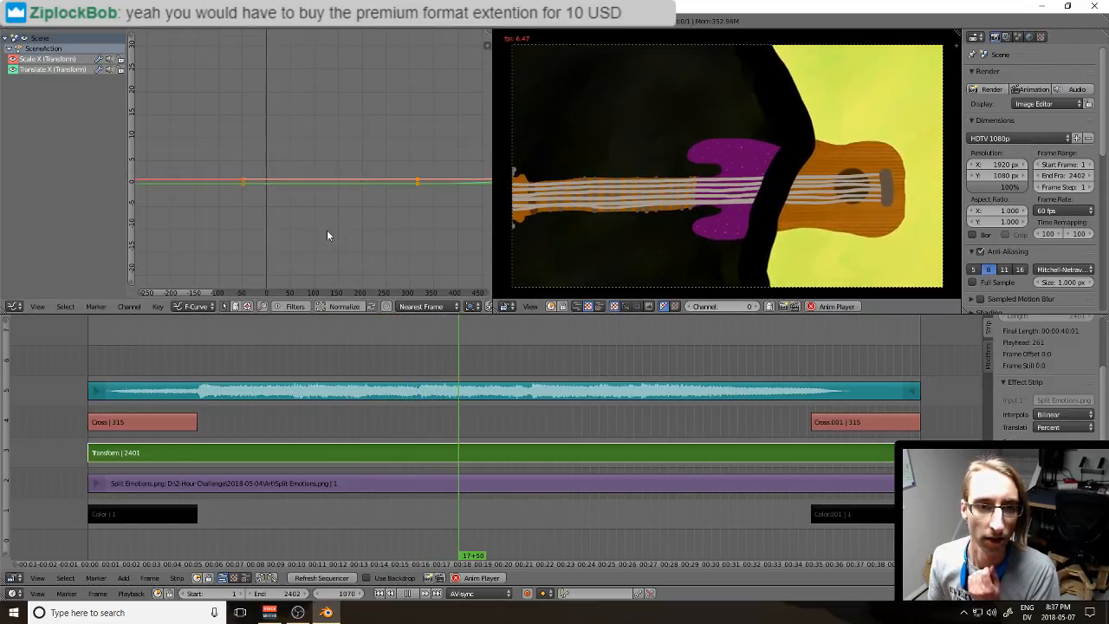
{"action": "left_click_drag", "start_coordinate": [398, 220], "coordinate": [411, 178]}
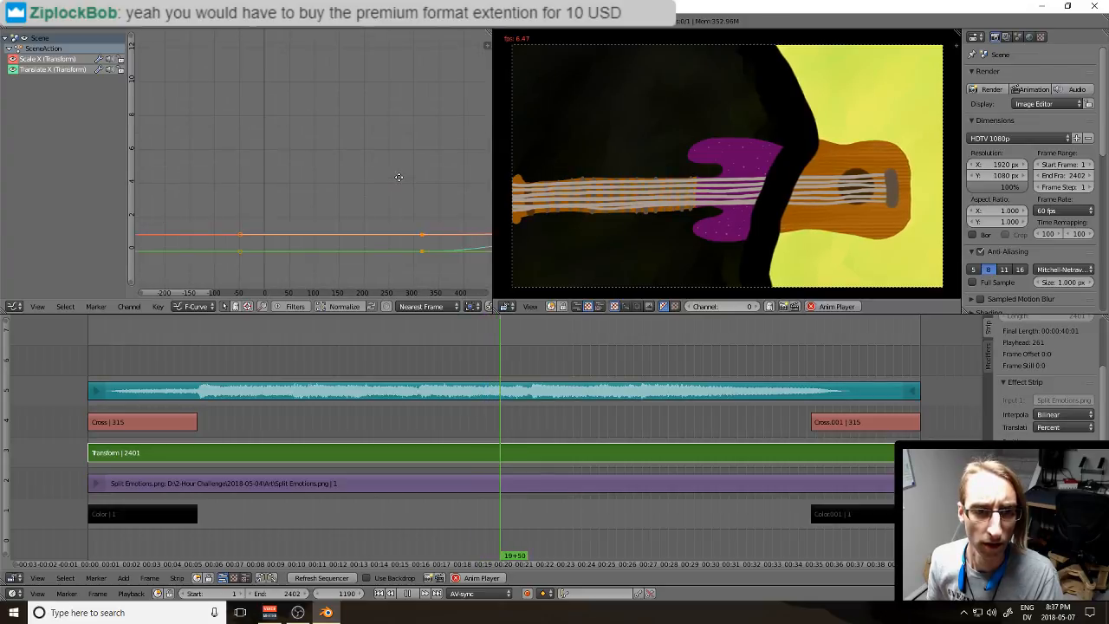
{"action": "left_click_drag", "start_coordinate": [423, 218], "coordinate": [363, 135]}
{"action": "scroll", "coordinate": [363, 136], "scroll_direction": "down", "scroll_amount": 7}
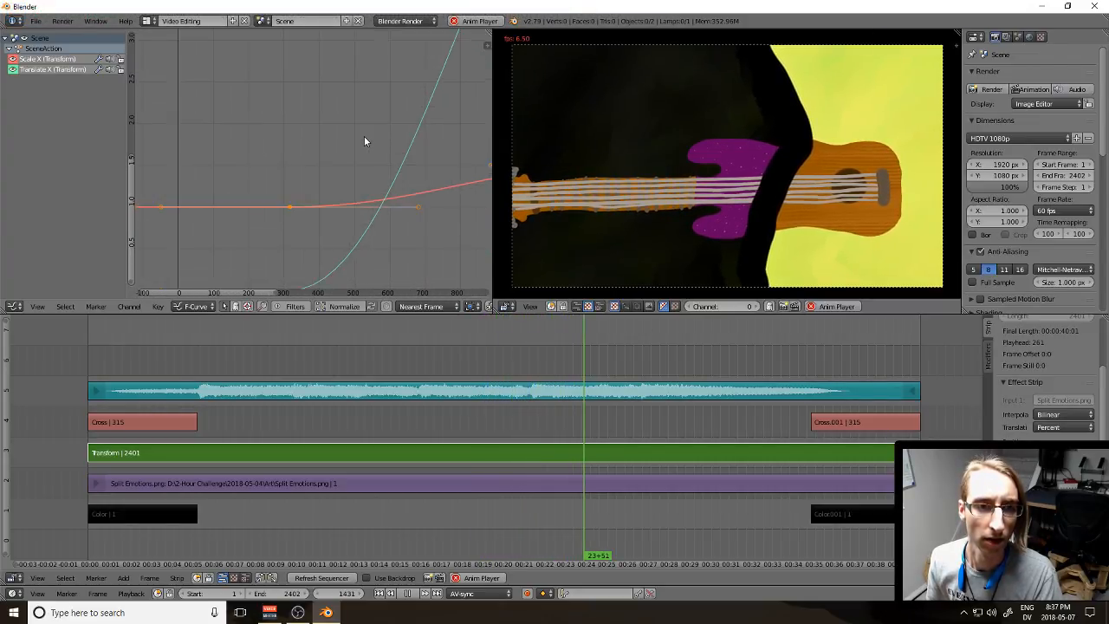
{"action": "left_click_drag", "start_coordinate": [439, 127], "coordinate": [319, 182]}
{"action": "scroll", "coordinate": [349, 172], "scroll_direction": "down", "scroll_amount": 2}
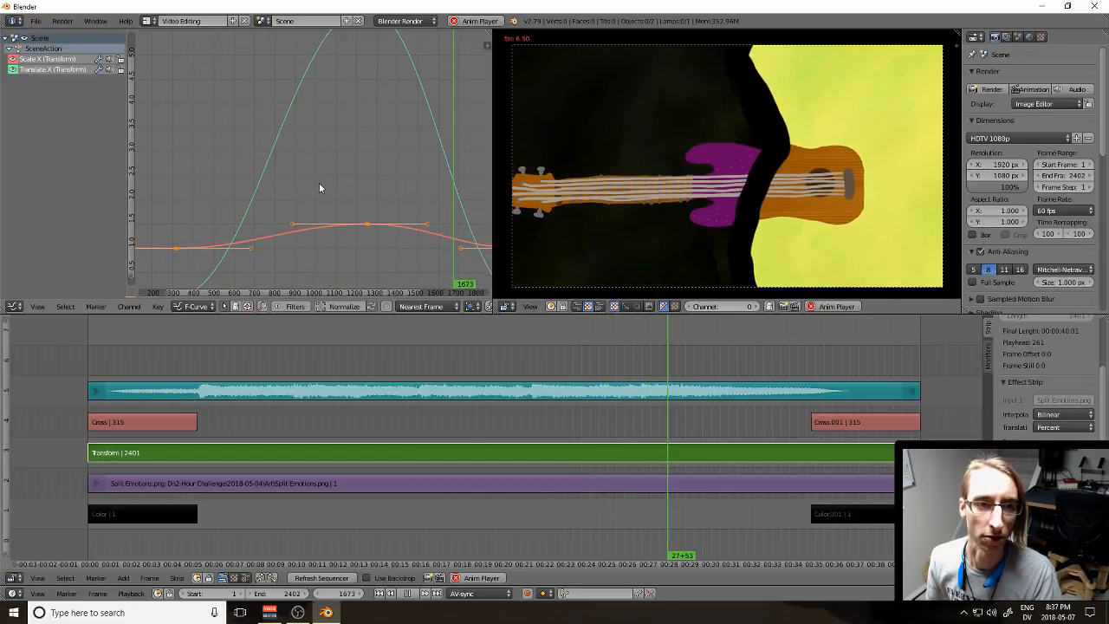
{"action": "scroll", "coordinate": [319, 182], "scroll_direction": "down", "scroll_amount": 4}
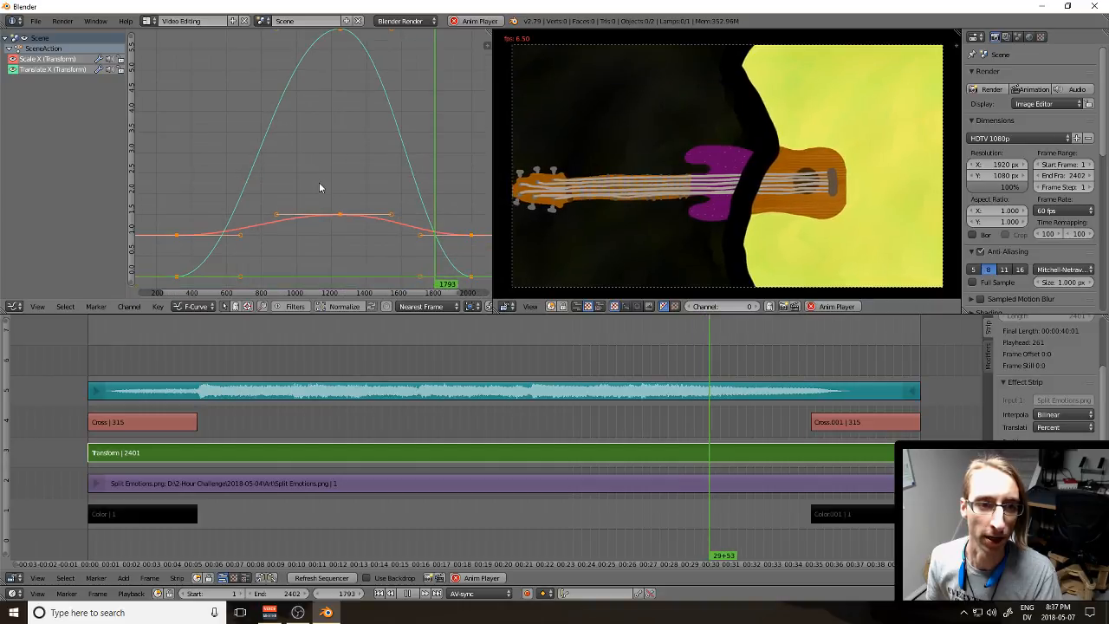
{"action": "scroll", "coordinate": [331, 186], "scroll_direction": "down", "scroll_amount": 3}
{"action": "left_click_drag", "start_coordinate": [331, 187], "coordinate": [342, 191]}
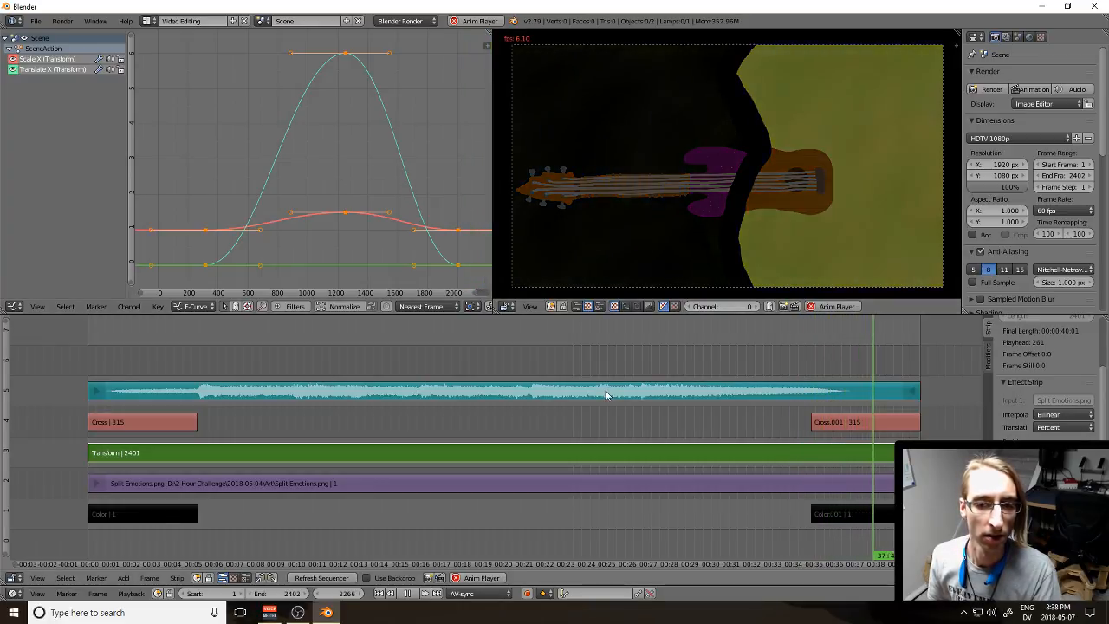
{"action": "key", "text": "alt+a"}
{"action": "left_click_drag", "start_coordinate": [449, 244], "coordinate": [393, 241]}
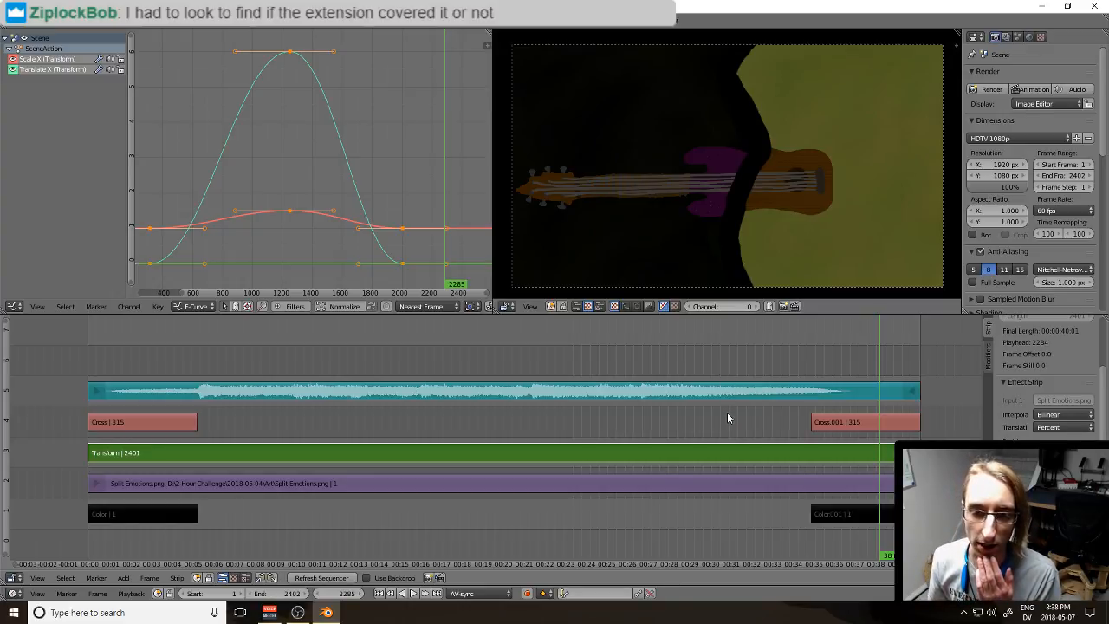
Step: Place the playhead at frame 316 where the opening Cross ends and keyframe the Transform strip's rotation
{"action": "left_click_drag", "start_coordinate": [723, 410], "coordinate": [744, 409]}
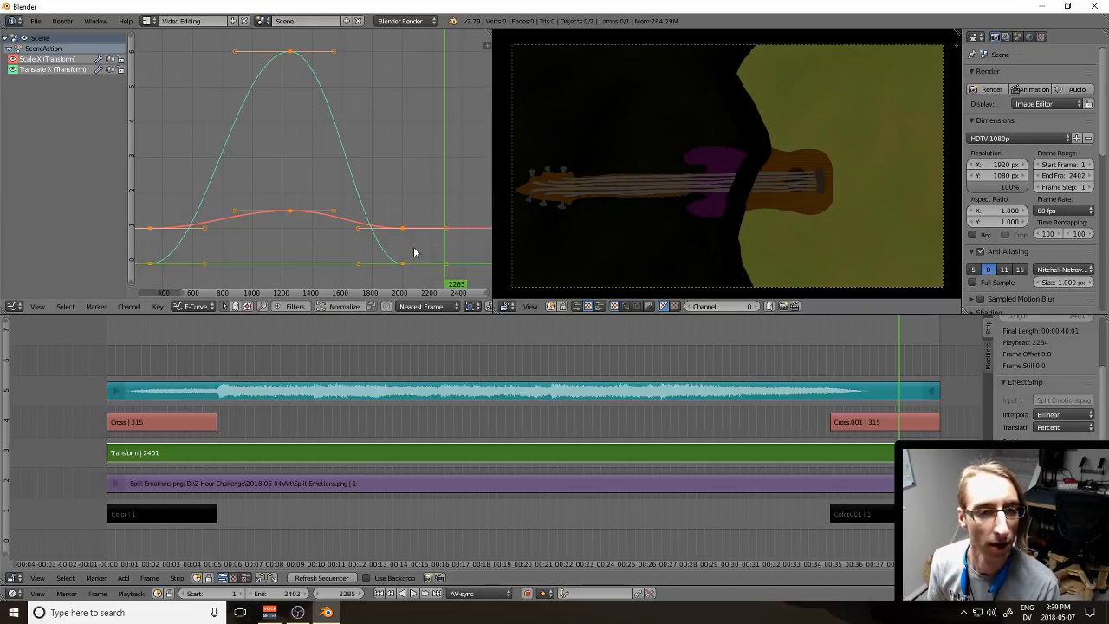
{"action": "left_click_drag", "start_coordinate": [679, 411], "coordinate": [699, 412]}
{"action": "left_click_drag", "start_coordinate": [276, 422], "coordinate": [246, 421]}
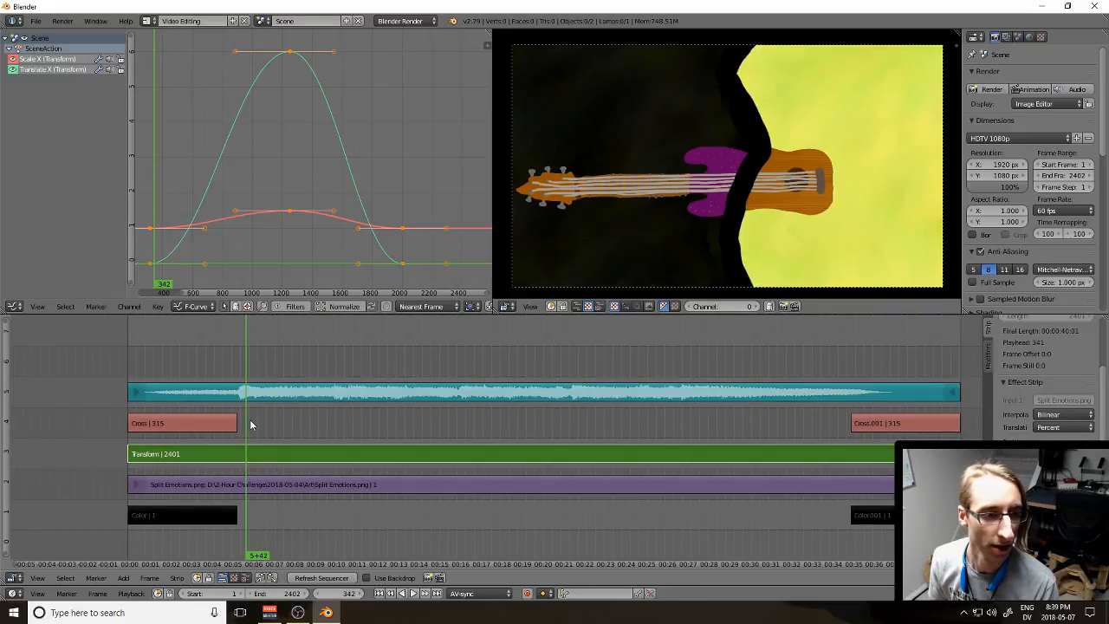
{"action": "left_click_drag", "start_coordinate": [245, 424], "coordinate": [239, 423]}
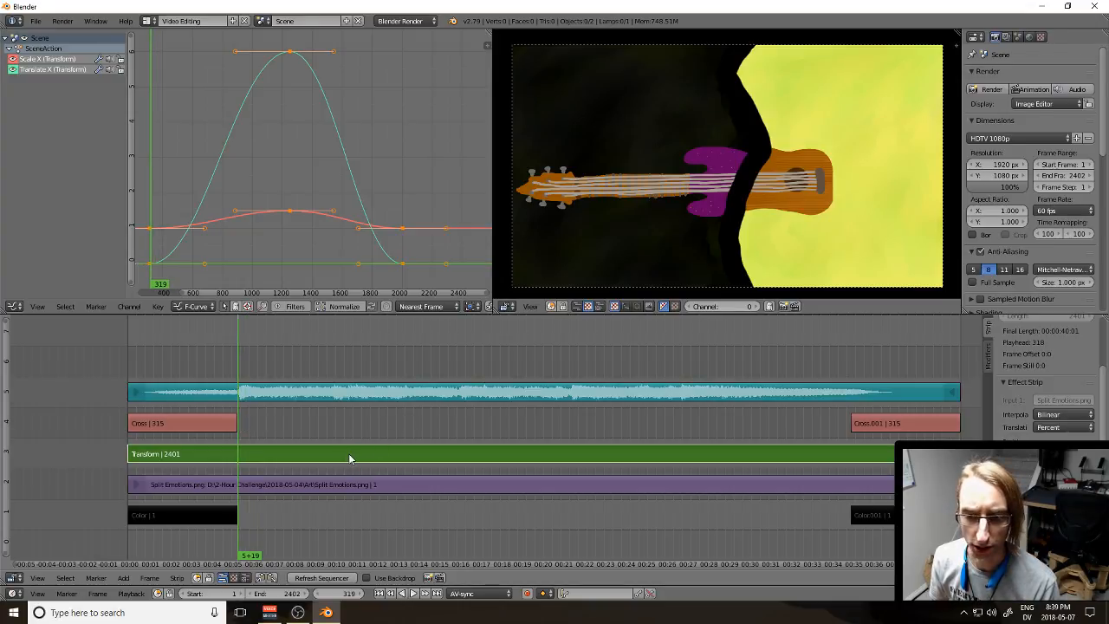
{"action": "key", "text": "Left"}
{"action": "key", "text": "Left"}
{"action": "key", "text": "Left"}
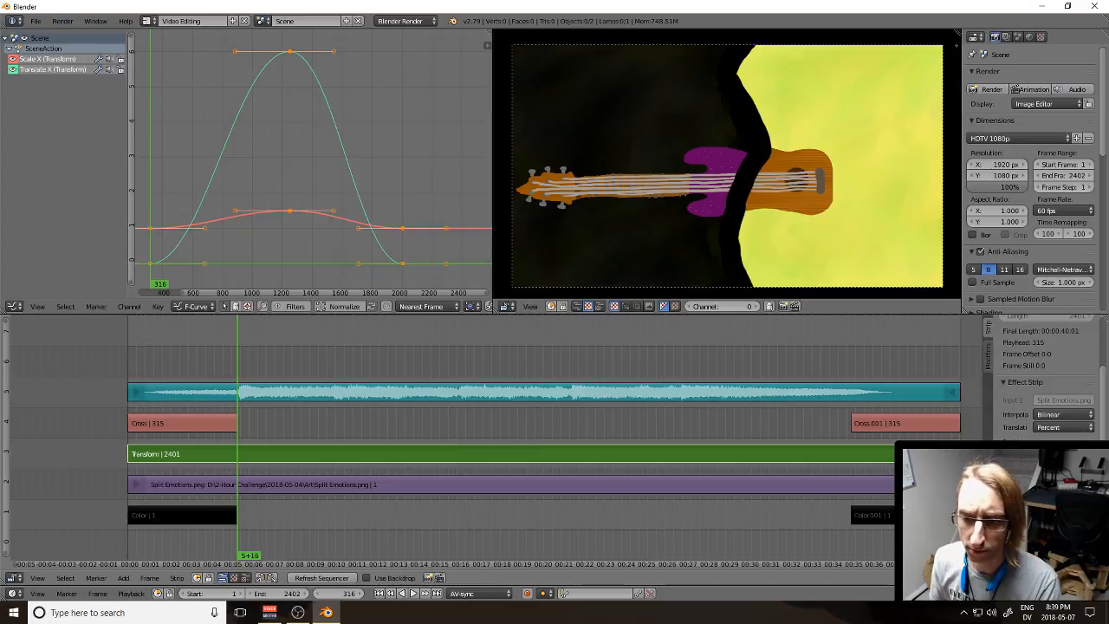
{"action": "scroll", "coordinate": [1031, 399], "scroll_direction": "down", "scroll_amount": 1}
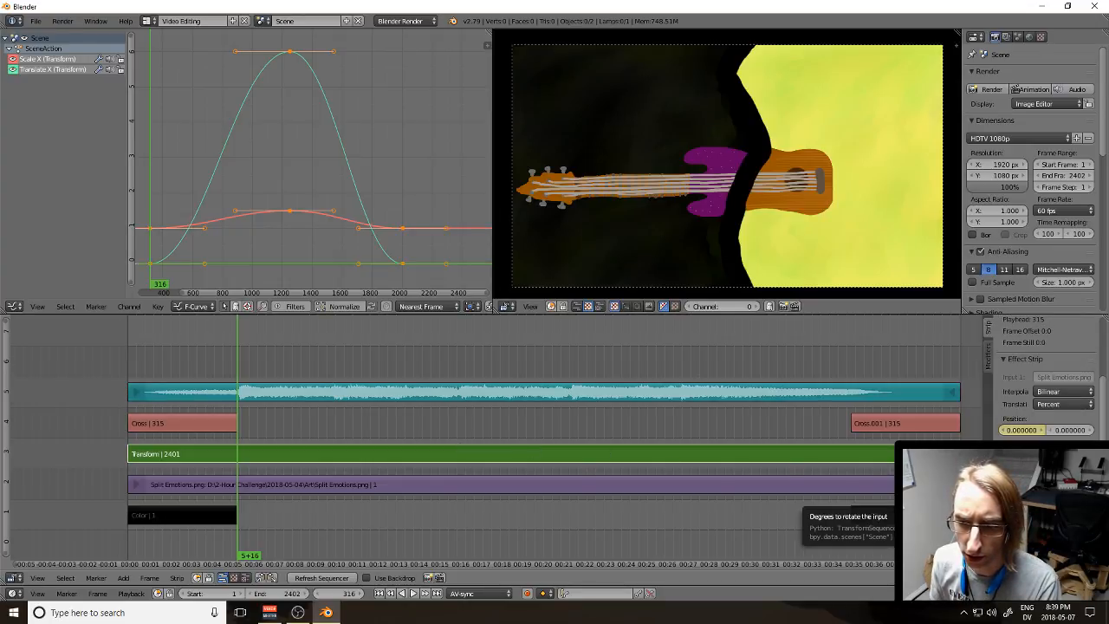
{"action": "key", "text": "i"}
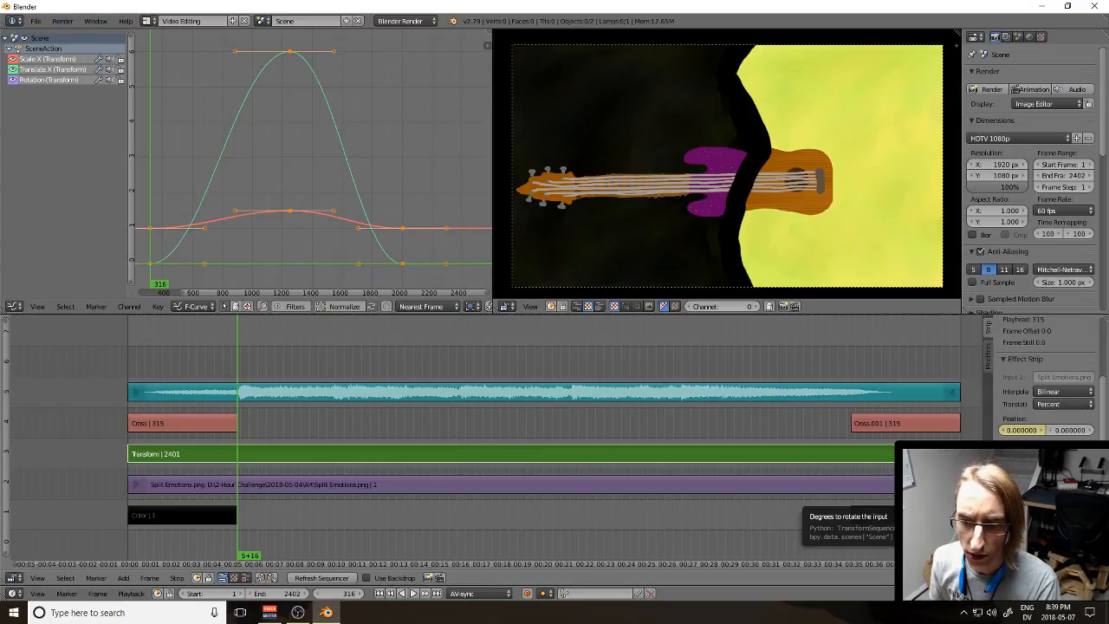
Step: Try starting the image tilted with a rotation keyframe at frame 1 and play the opening fade
{"action": "key", "text": "shift+Left"}
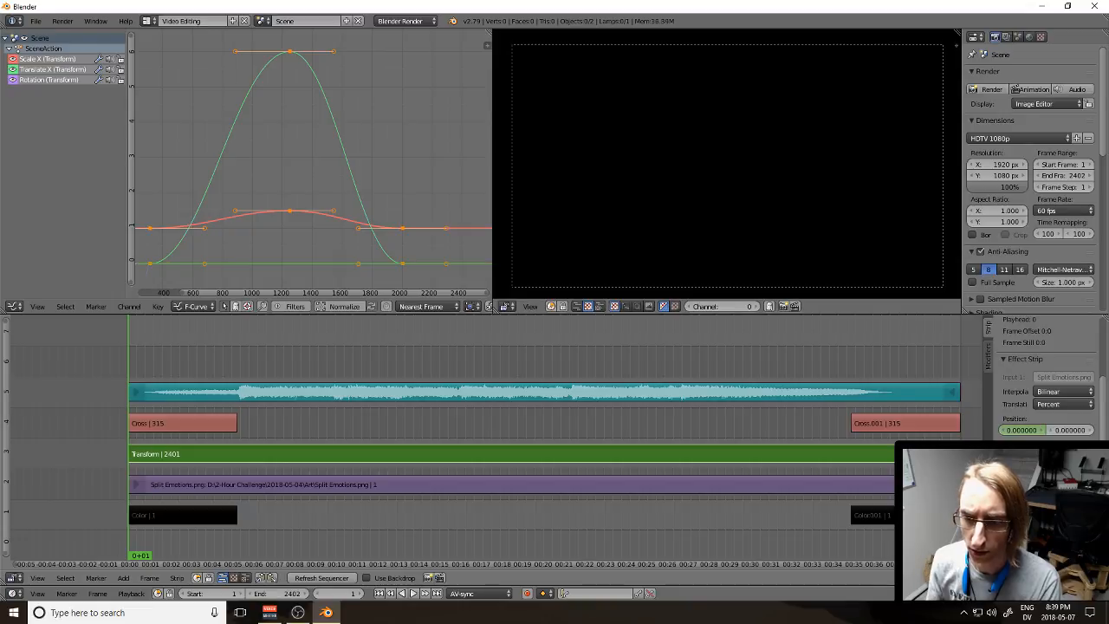
{"action": "key", "text": "alt+a"}
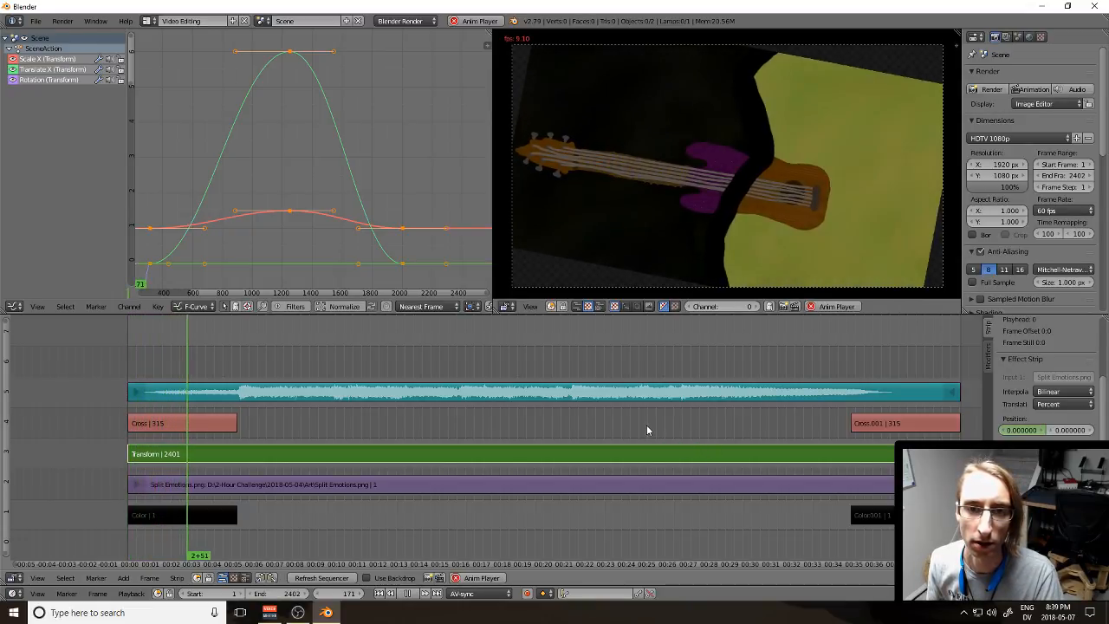
{"action": "key", "text": "alt+a"}
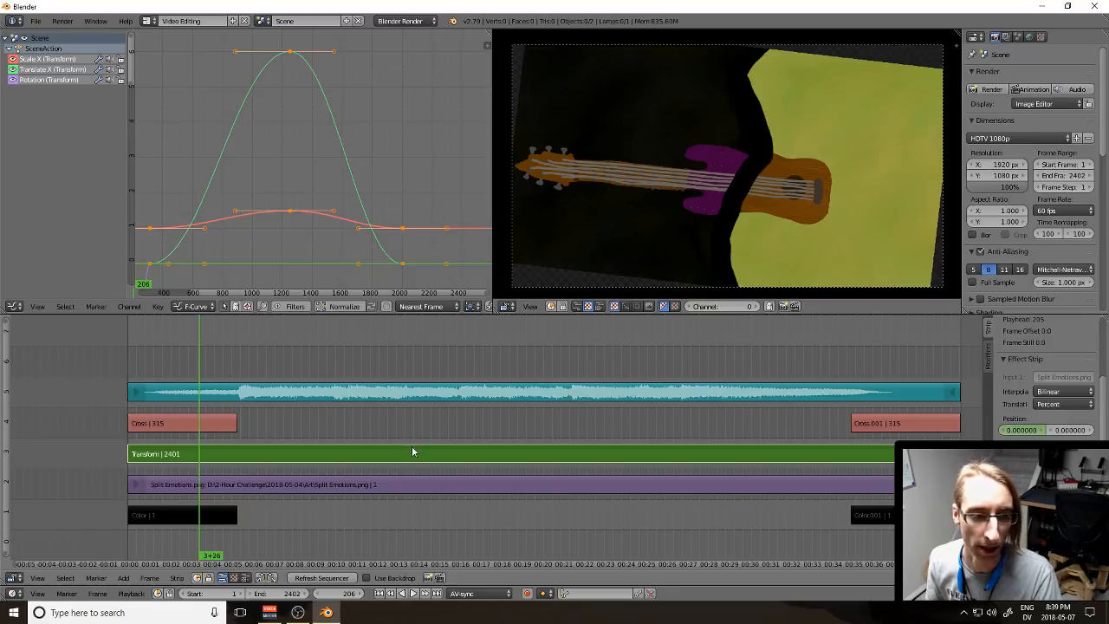
Step: Delete the starting rotation keyframe at frame 1 in the Graph Editor
{"action": "key", "text": "shift+Left"}
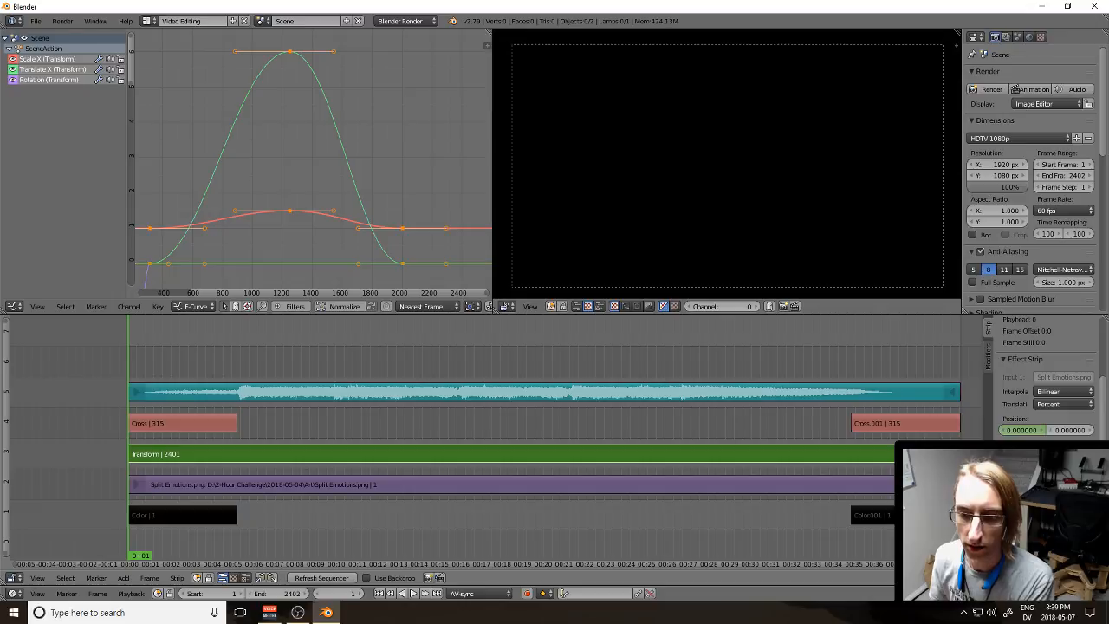
{"action": "left_click_drag", "start_coordinate": [303, 257], "coordinate": [337, 258]}
{"action": "scroll", "coordinate": [373, 260], "scroll_direction": "up", "scroll_amount": 9}
{"action": "scroll", "coordinate": [370, 168], "scroll_direction": "down", "scroll_amount": 4}
{"action": "left_click_drag", "start_coordinate": [377, 290], "coordinate": [299, 173]}
{"action": "scroll", "coordinate": [294, 201], "scroll_direction": "up", "scroll_amount": 2}
{"action": "right_click", "coordinate": [257, 197]}
{"action": "key", "text": "x"}
{"action": "left_click", "coordinate": [258, 200]}
{"action": "scroll", "coordinate": [411, 218], "scroll_direction": "down", "scroll_amount": 2}
{"action": "scroll", "coordinate": [411, 217], "scroll_direction": "down", "scroll_amount": 8}
{"action": "left_click_drag", "start_coordinate": [433, 193], "coordinate": [306, 239]}
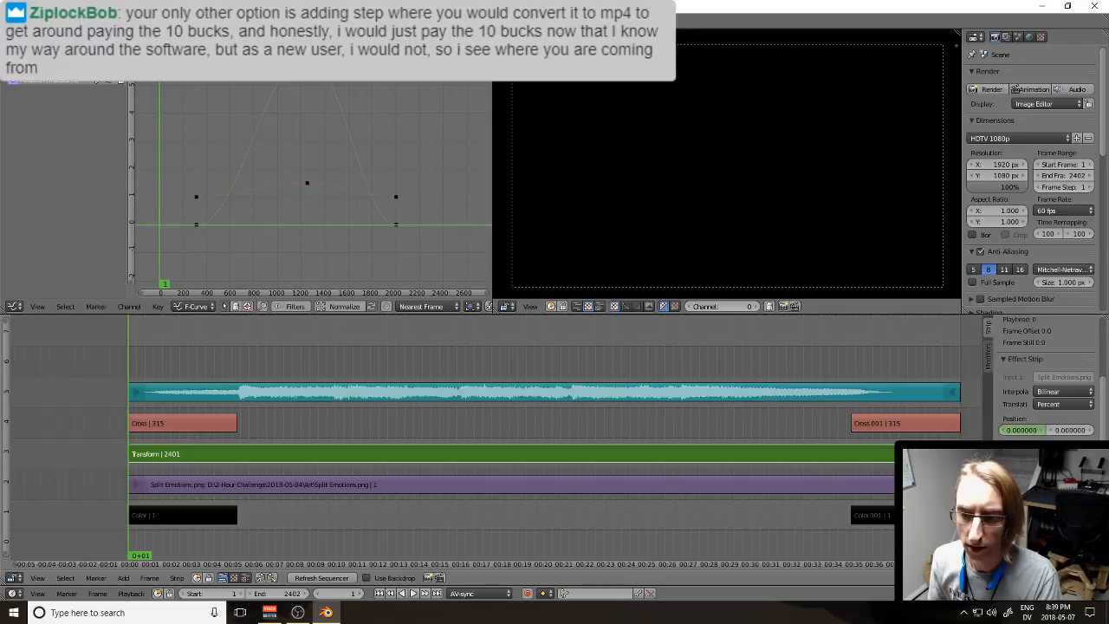
Step: Keyframe the Transform strip's rotation at frames 975 and 1467 with the image untilted
{"action": "left_click", "coordinate": [306, 420]}
{"action": "key", "text": "Page_Down"}
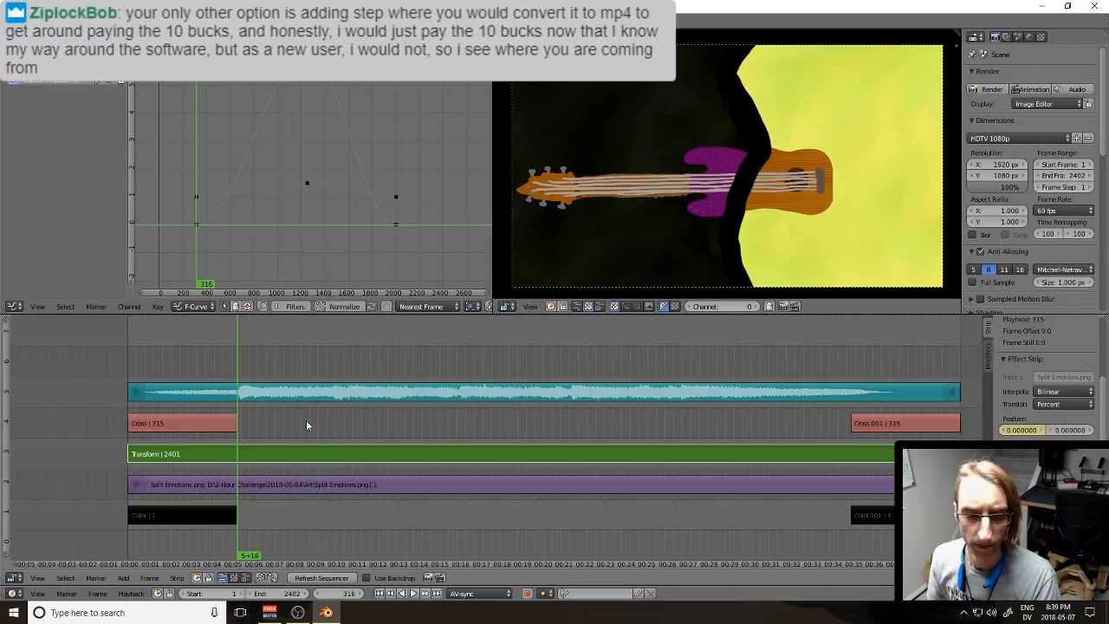
{"action": "left_click_drag", "start_coordinate": [317, 417], "coordinate": [463, 408]}
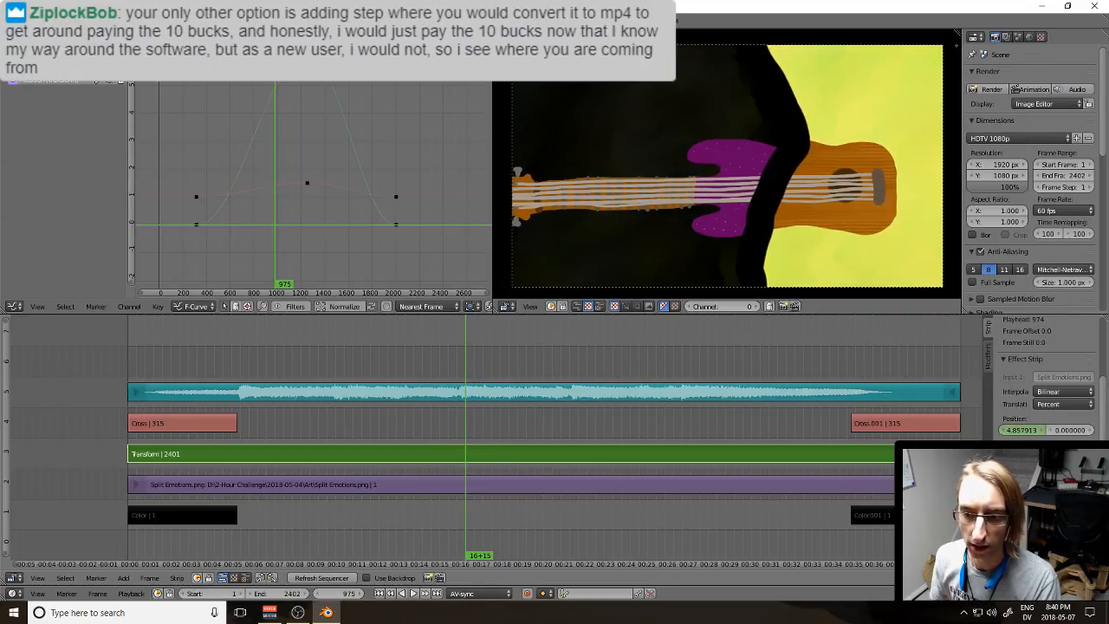
{"action": "right_click", "coordinate": [200, 227]}
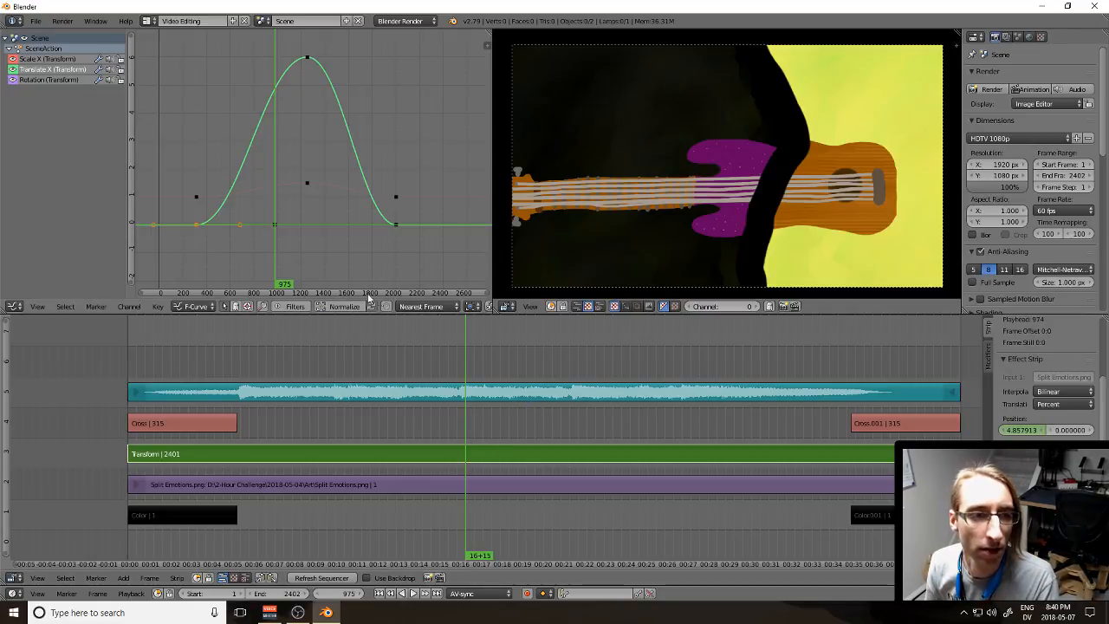
{"action": "left_click", "coordinate": [333, 240]}
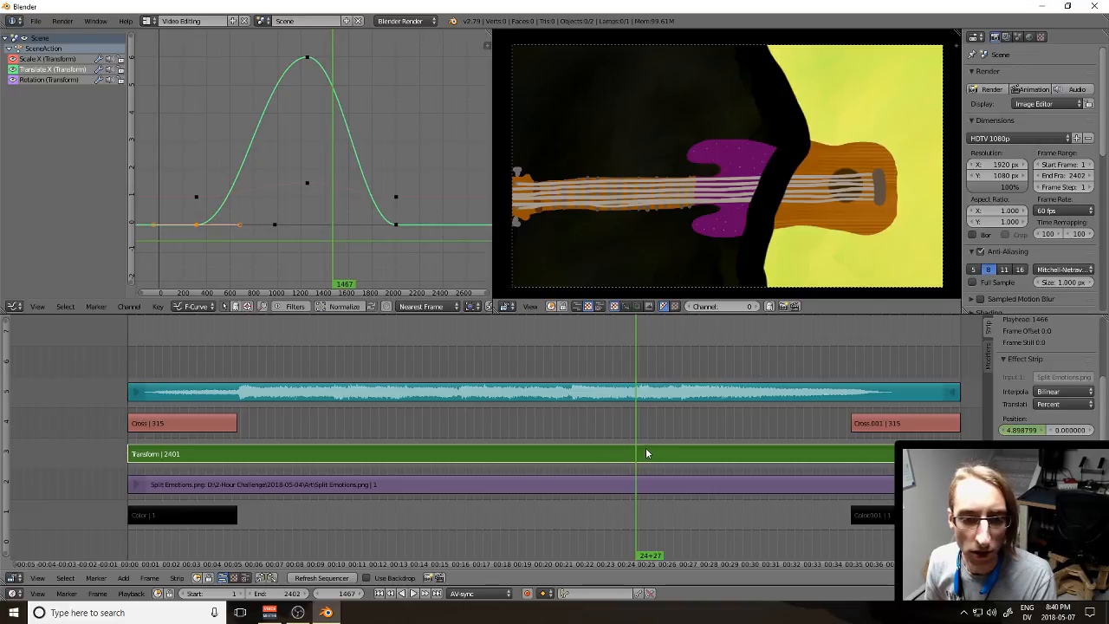
{"action": "key", "text": "i"}
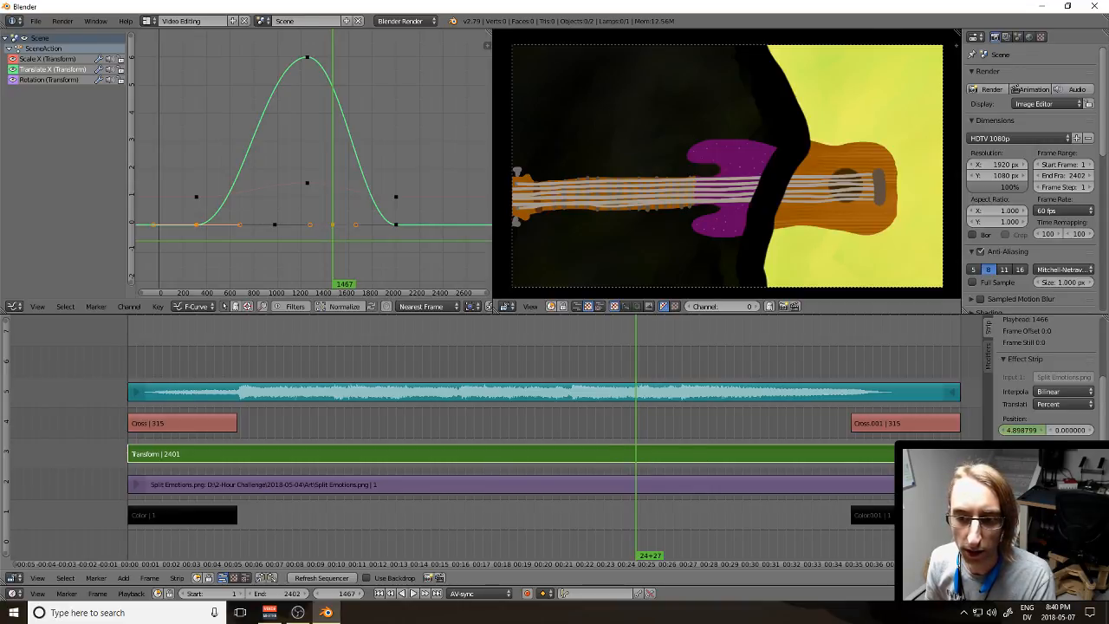
Step: Keyframe the Transform strip's rotation at 5 degrees on frame 1086 and at -5 degrees on frame 1326
{"action": "left_click_drag", "start_coordinate": [304, 219], "coordinate": [286, 223]}
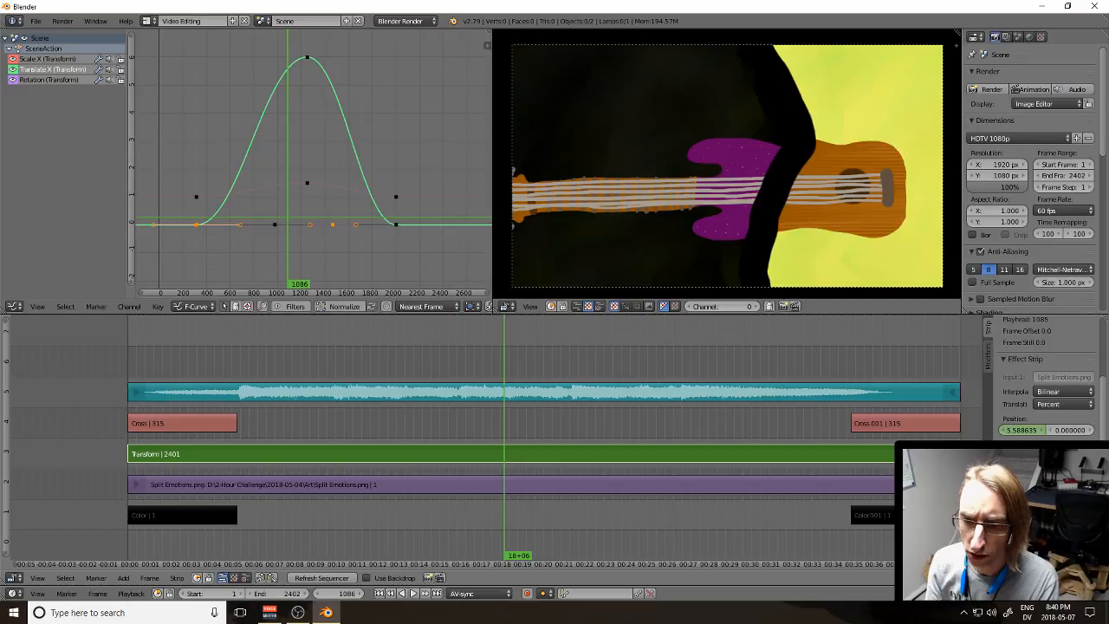
{"action": "key", "text": "Return"}
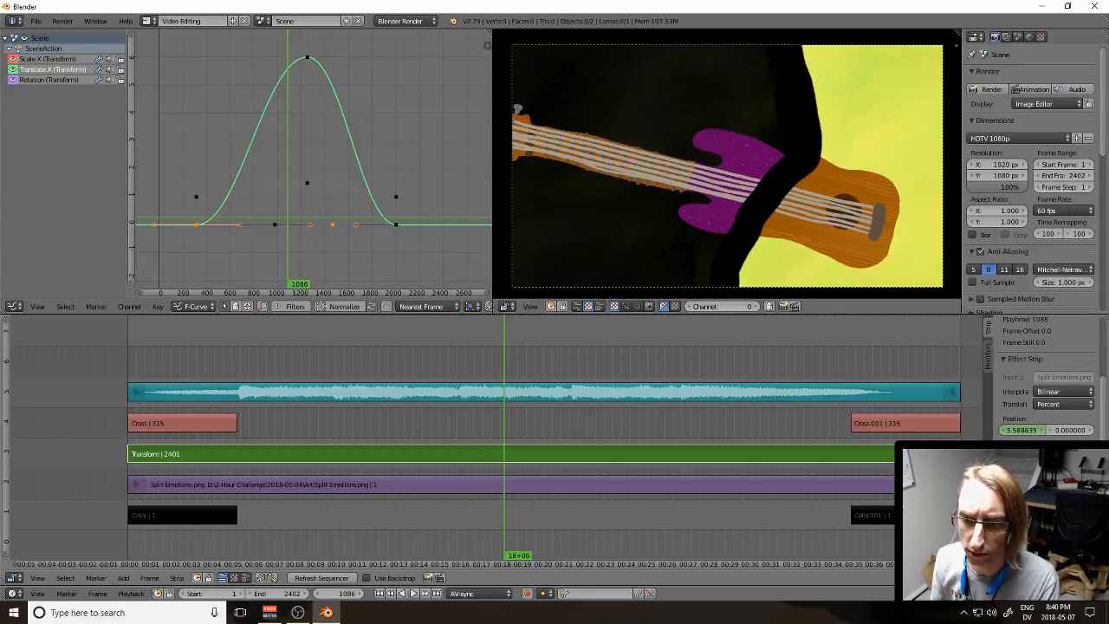
{"action": "key", "text": "Return"}
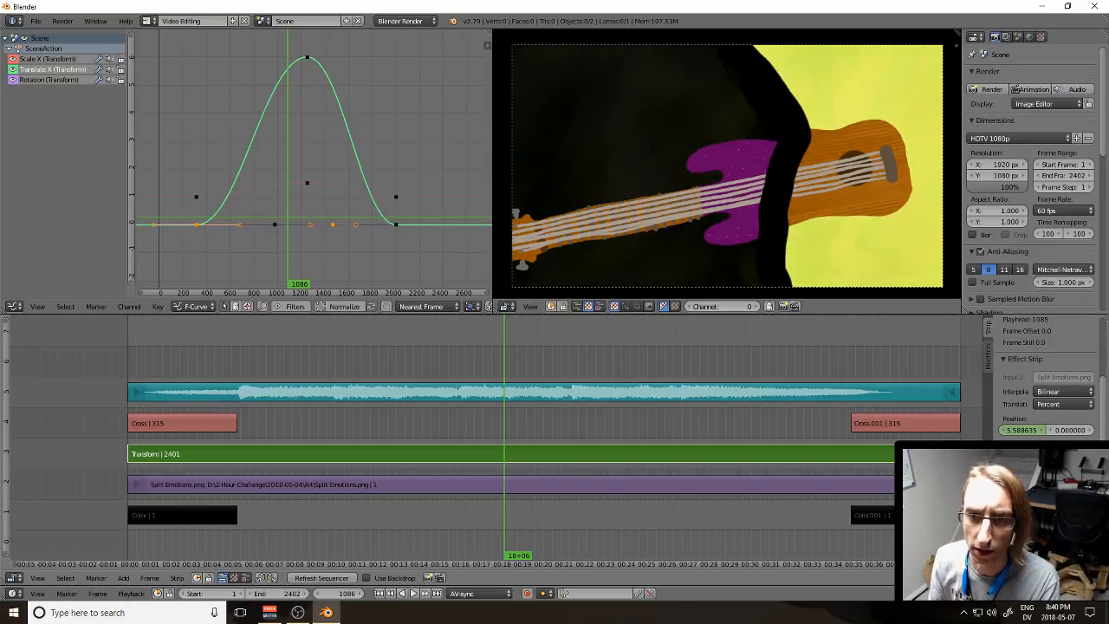
{"action": "key", "text": "Return"}
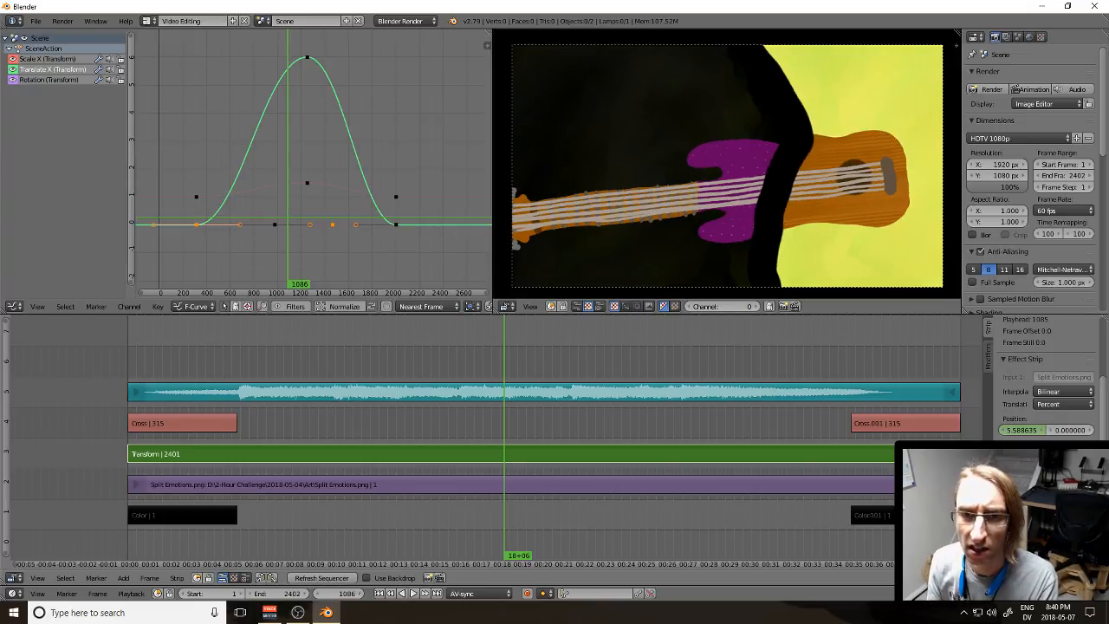
{"action": "key", "text": "i"}
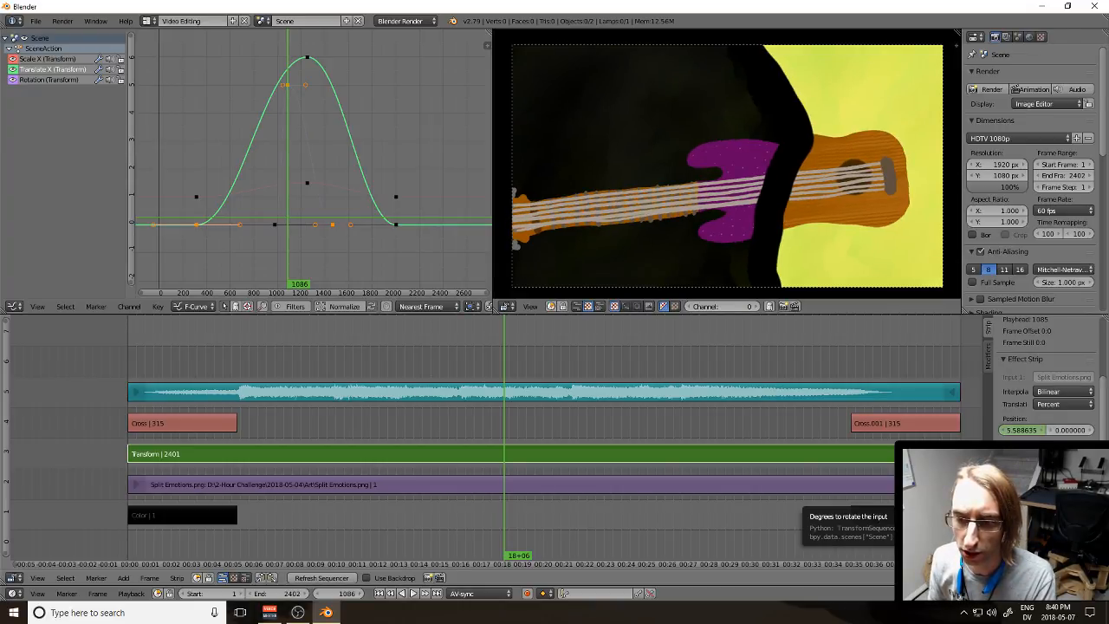
{"action": "left_click", "coordinate": [309, 225]}
{"action": "left_click_drag", "start_coordinate": [310, 228], "coordinate": [317, 230]}
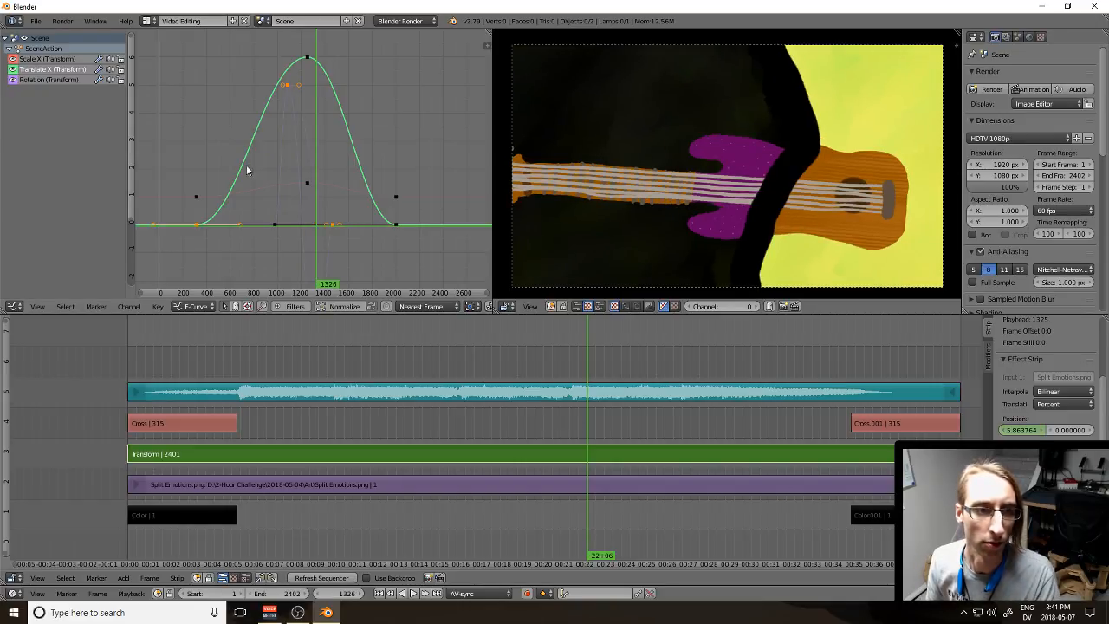
Step: Play the animation from about frame 563 into the closing fade to check the new rotation swing
{"action": "left_click", "coordinate": [226, 151]}
{"action": "key", "text": "alt+a"}
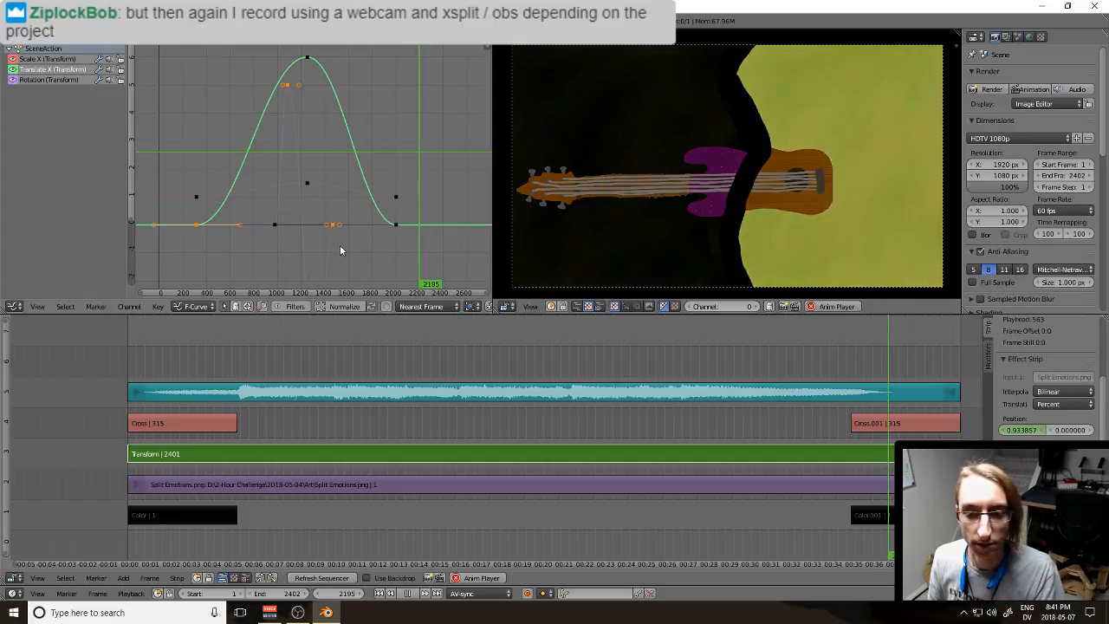
{"action": "key", "text": "alt+a"}
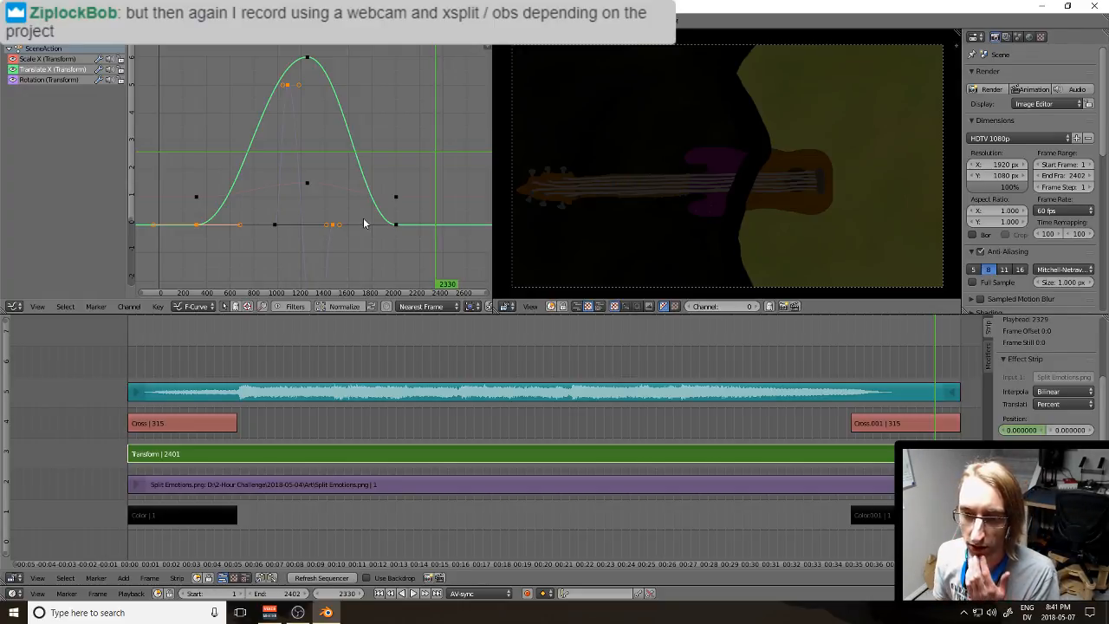
Step: Extend the right handle of the rotation keyframe at frame 975 by 300 frames in the Graph Editor
{"action": "left_click_drag", "start_coordinate": [311, 220], "coordinate": [337, 208]}
{"action": "scroll", "coordinate": [315, 194], "scroll_direction": "left", "scroll_amount": 1}
{"action": "scroll", "coordinate": [354, 195], "scroll_direction": "up", "scroll_amount": 3}
{"action": "scroll", "coordinate": [355, 196], "scroll_direction": "up", "scroll_amount": 4}
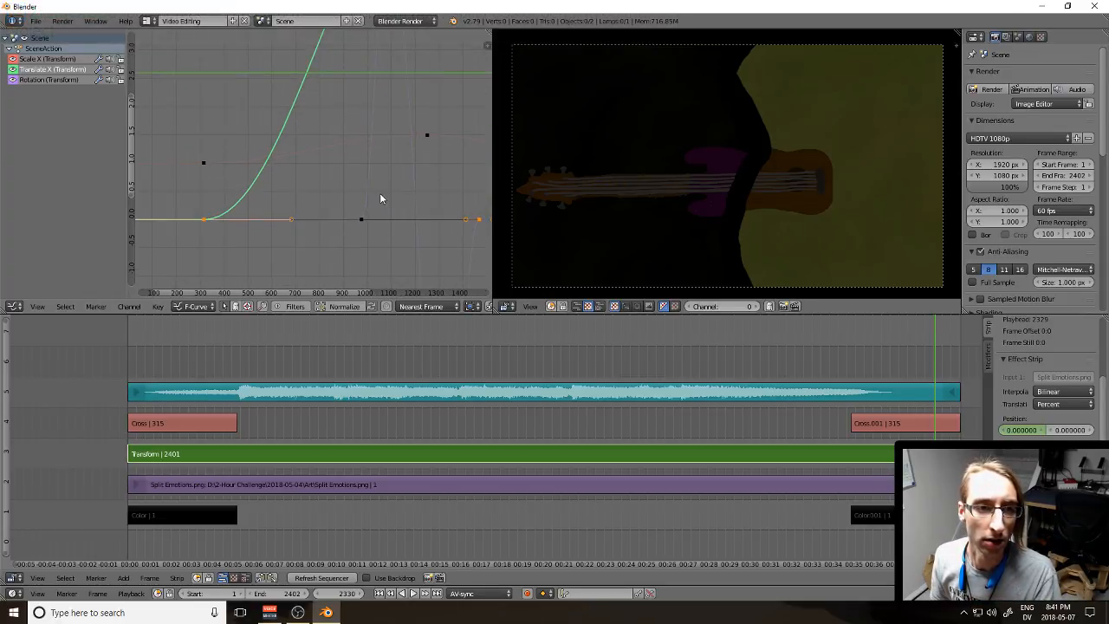
{"action": "right_click", "coordinate": [375, 243]}
{"action": "key", "text": "g"}
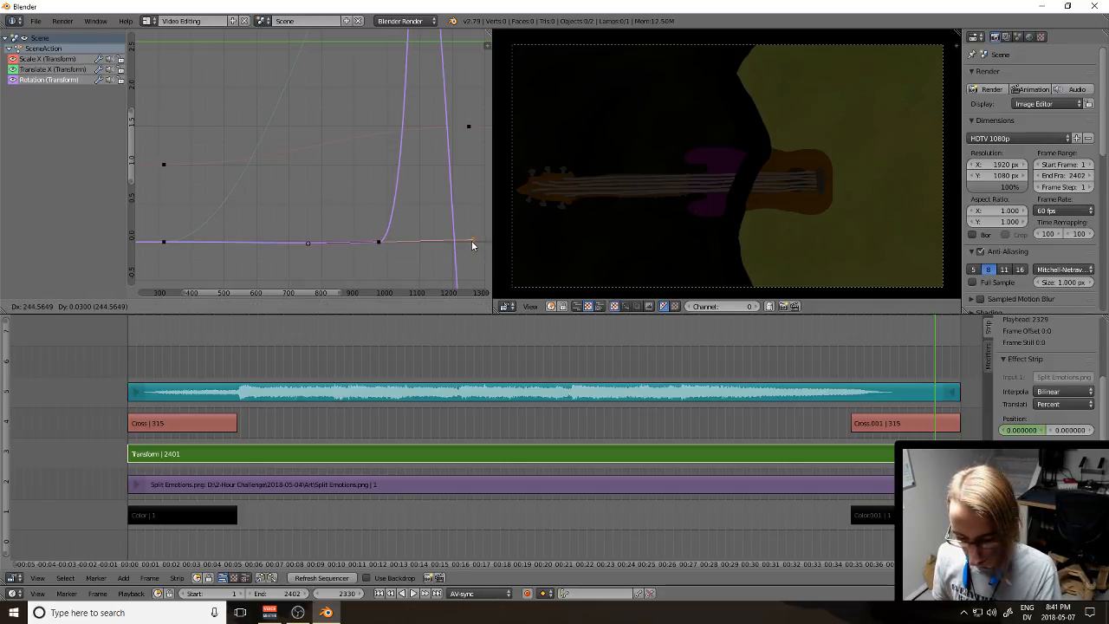
{"action": "type", "text": "300"}
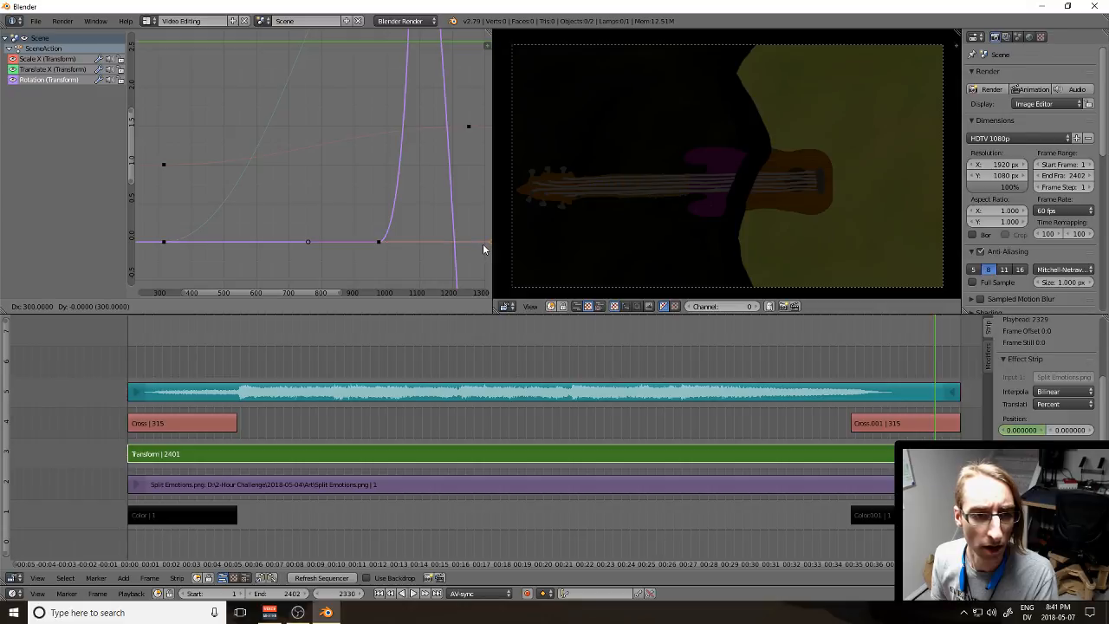
{"action": "key", "text": "Return"}
Step: Stretch the right handle of the rotation curve's peak keyframe at frame 1086 out to about frame 1800
{"action": "left_click_drag", "start_coordinate": [474, 206], "coordinate": [401, 243]}
{"action": "scroll", "coordinate": [400, 243], "scroll_direction": "down", "scroll_amount": 1}
{"action": "scroll", "coordinate": [400, 242], "scroll_direction": "down", "scroll_amount": 4}
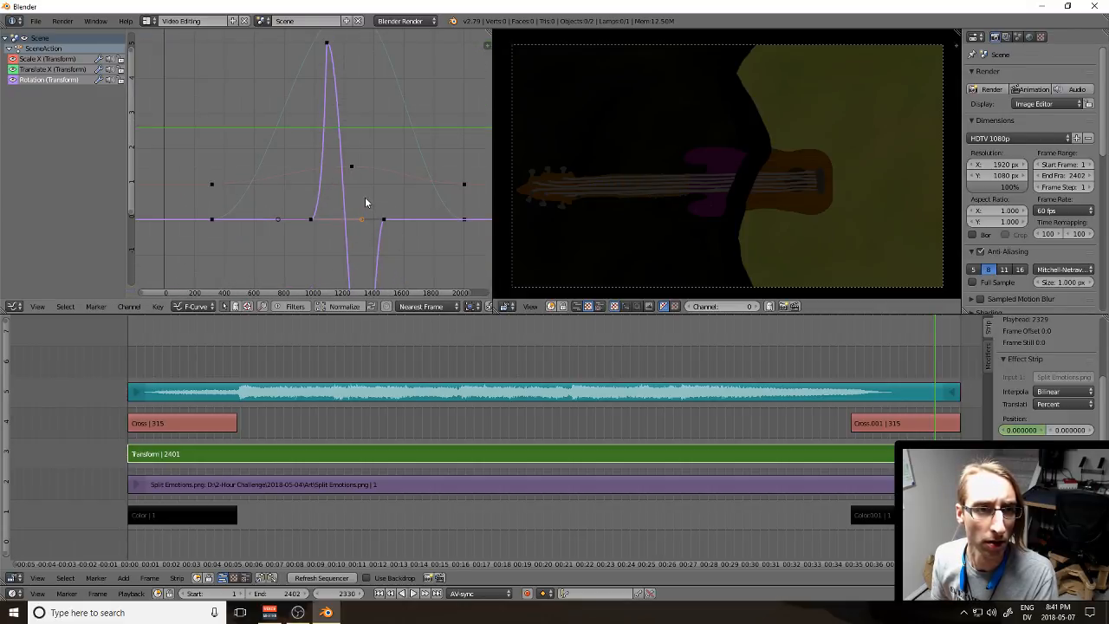
{"action": "scroll", "coordinate": [364, 199], "scroll_direction": "down", "scroll_amount": 2}
{"action": "left_click_drag", "start_coordinate": [367, 211], "coordinate": [379, 136]}
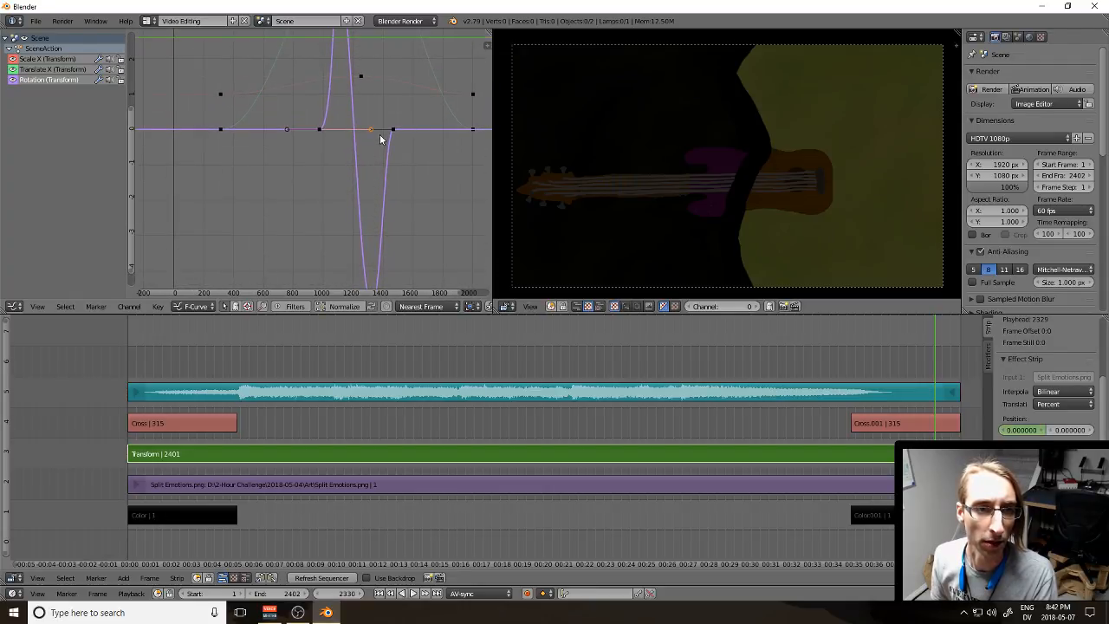
{"action": "right_click", "coordinate": [392, 130]}
{"action": "scroll", "coordinate": [358, 198], "scroll_direction": "up", "scroll_amount": 6}
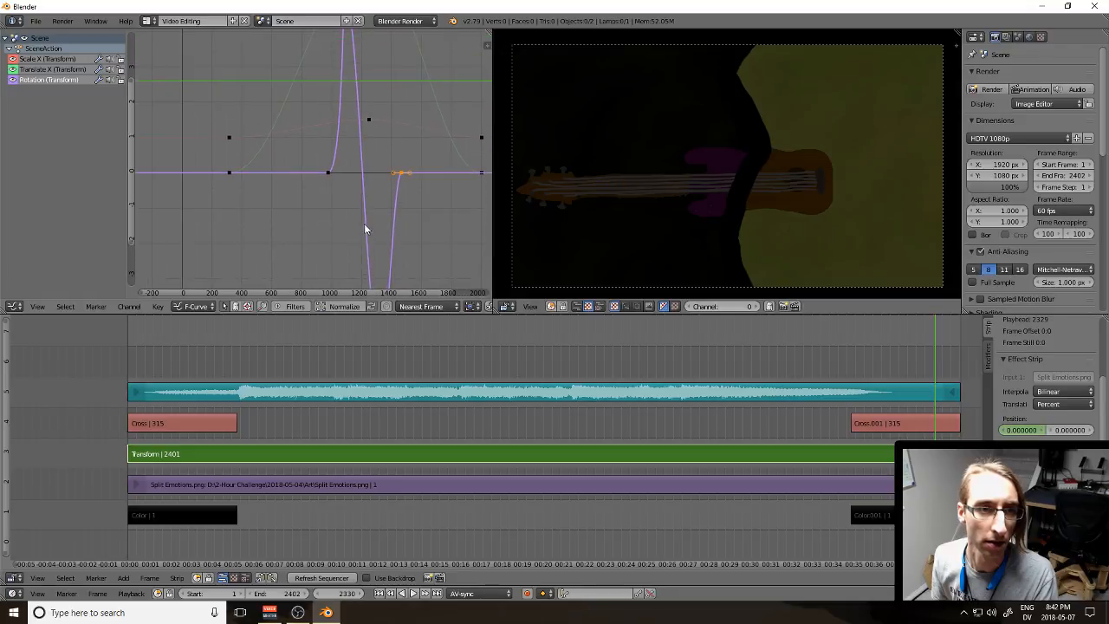
{"action": "right_click", "coordinate": [342, 70]}
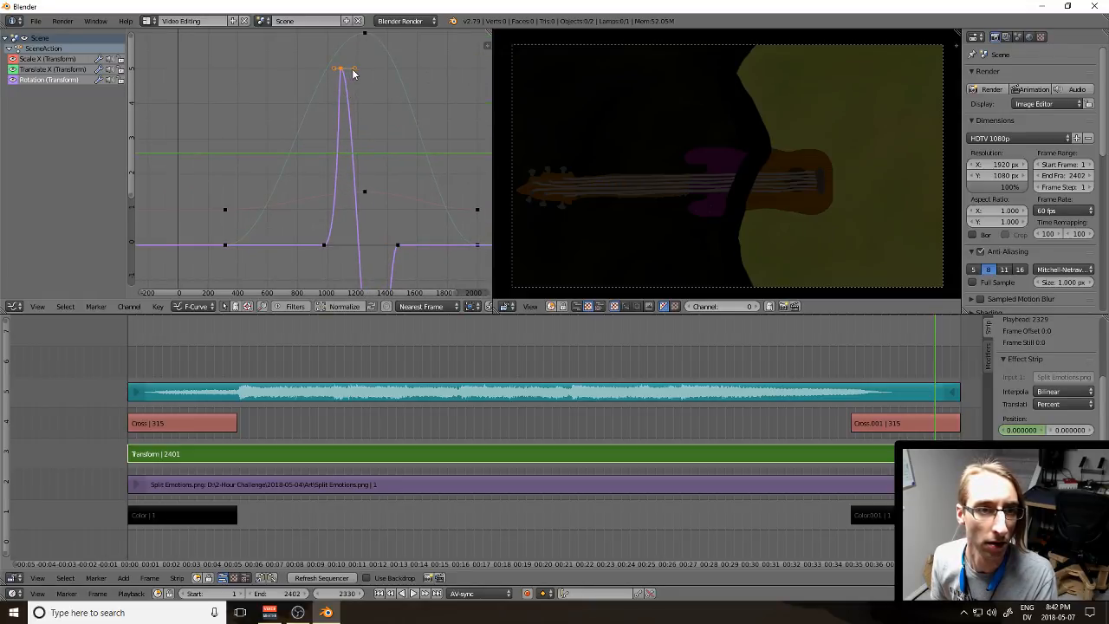
{"action": "key", "text": "g"}
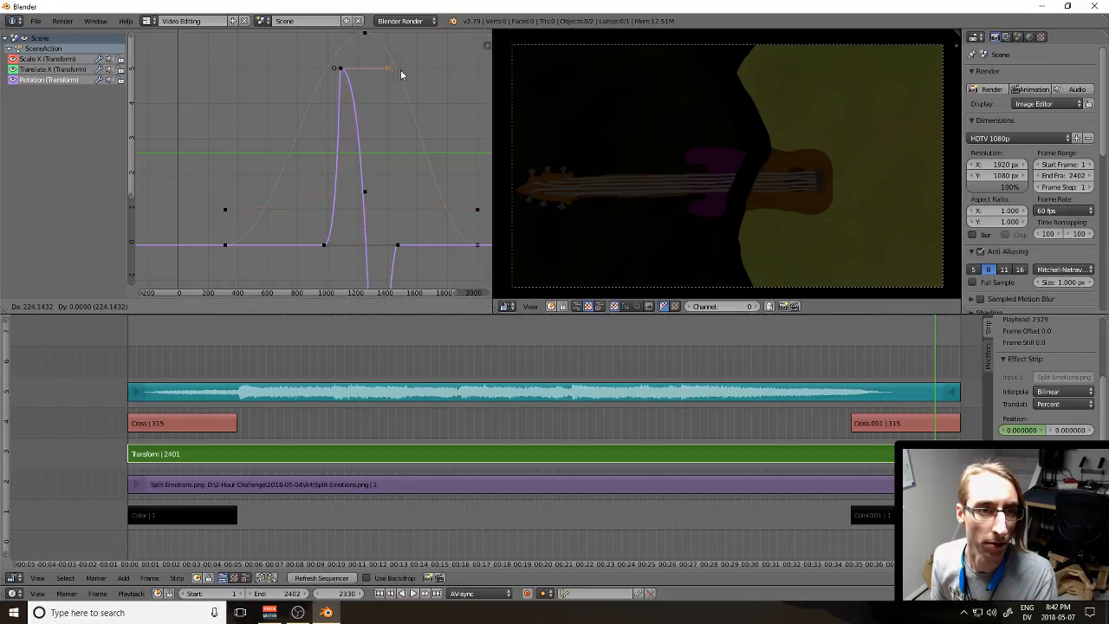
{"action": "left_click", "coordinate": [435, 76]}
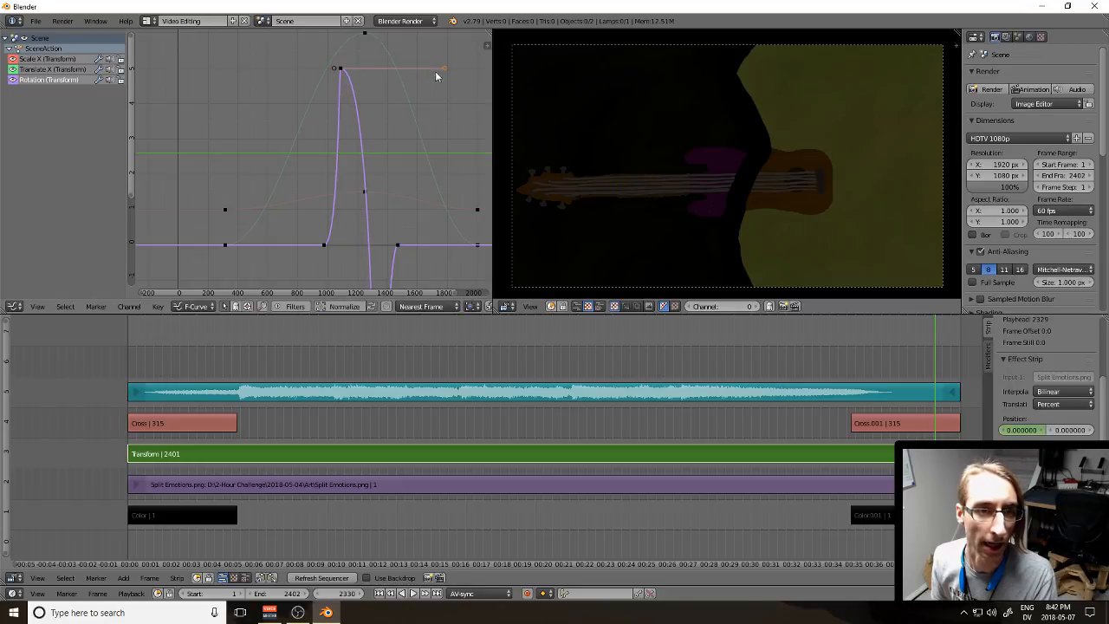
Step: Play the animation from about frame 641 to review the adjusted rotation easing
{"action": "left_click", "coordinate": [350, 350]}
{"action": "key", "text": "alt+a"}
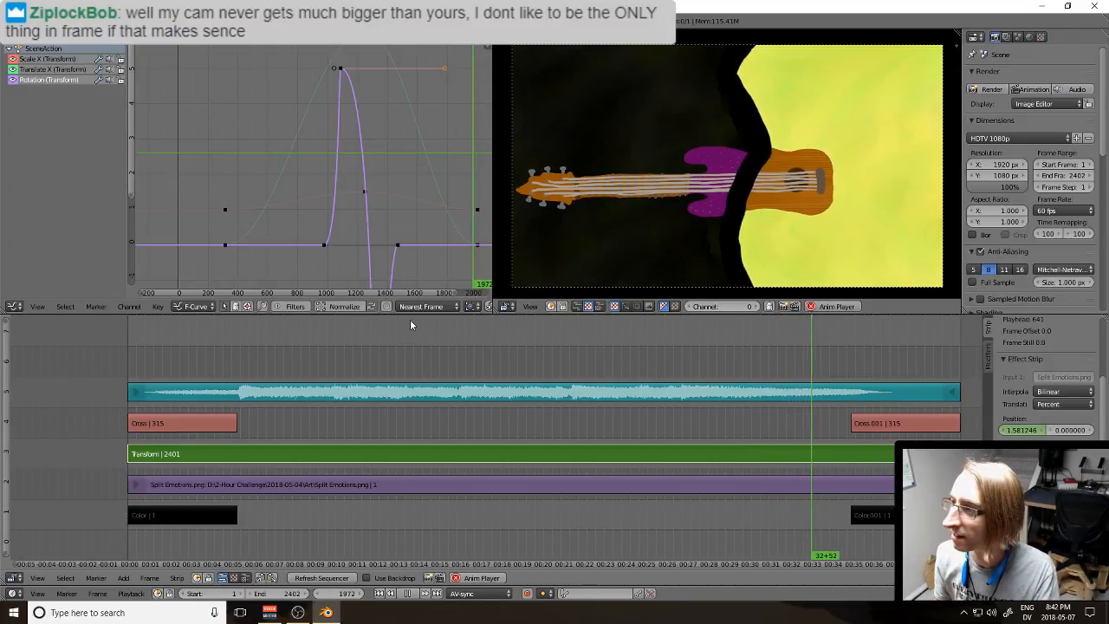
{"action": "key", "text": "alt+a"}
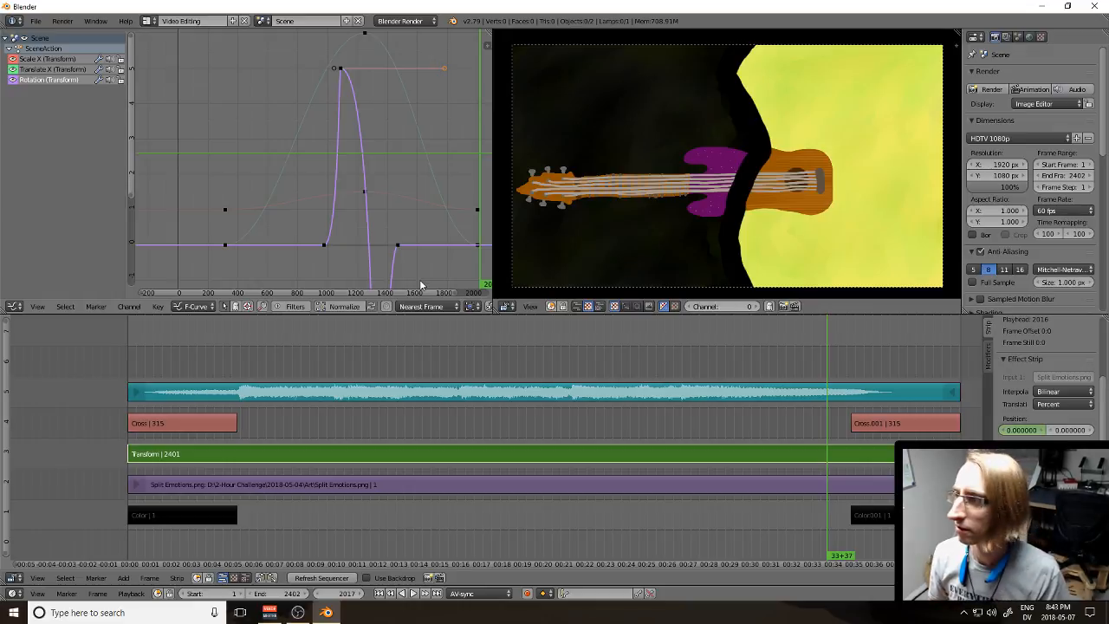
Step: Place the playhead at frame 1503 and keyframe the Transform strip's rotation with the image untilted
{"action": "scroll", "coordinate": [433, 236], "scroll_direction": "up", "scroll_amount": 4}
{"action": "scroll", "coordinate": [879, 203], "scroll_direction": "up", "scroll_amount": 3}
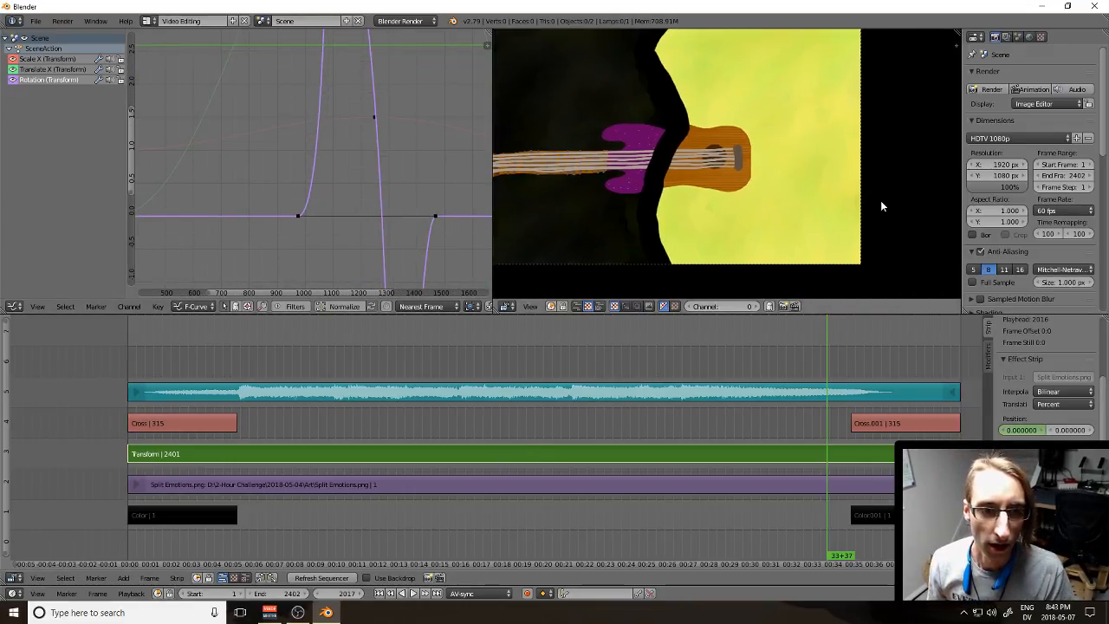
{"action": "scroll", "coordinate": [867, 203], "scroll_direction": "down", "scroll_amount": 3}
{"action": "left_click_drag", "start_coordinate": [829, 200], "coordinate": [839, 205]}
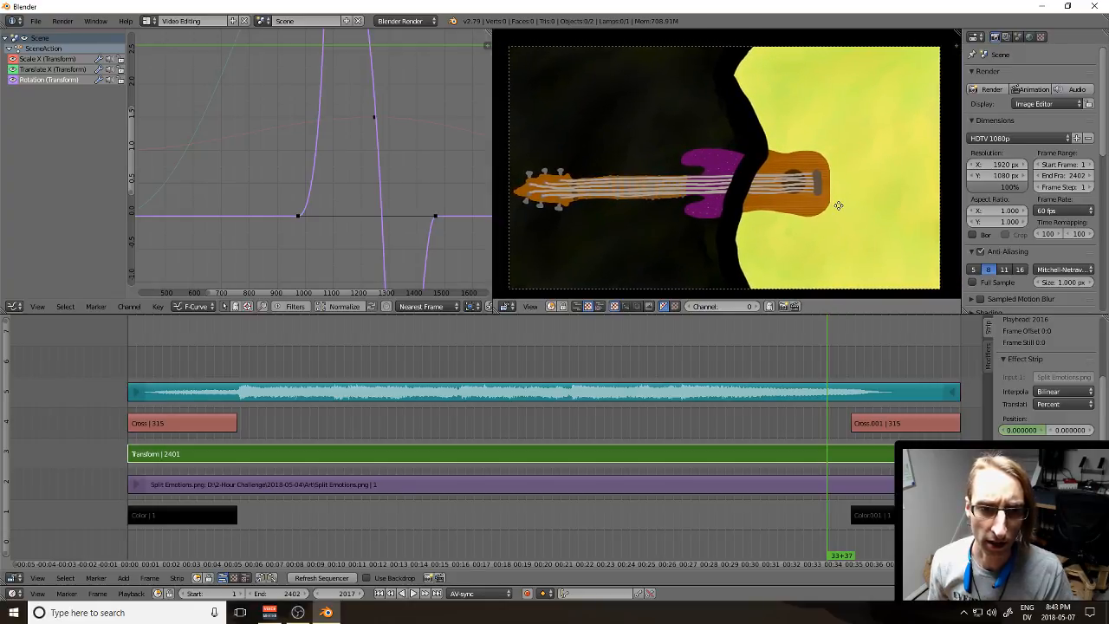
{"action": "scroll", "coordinate": [435, 215], "scroll_direction": "up", "scroll_amount": 5}
{"action": "left_click_drag", "start_coordinate": [459, 220], "coordinate": [384, 209]}
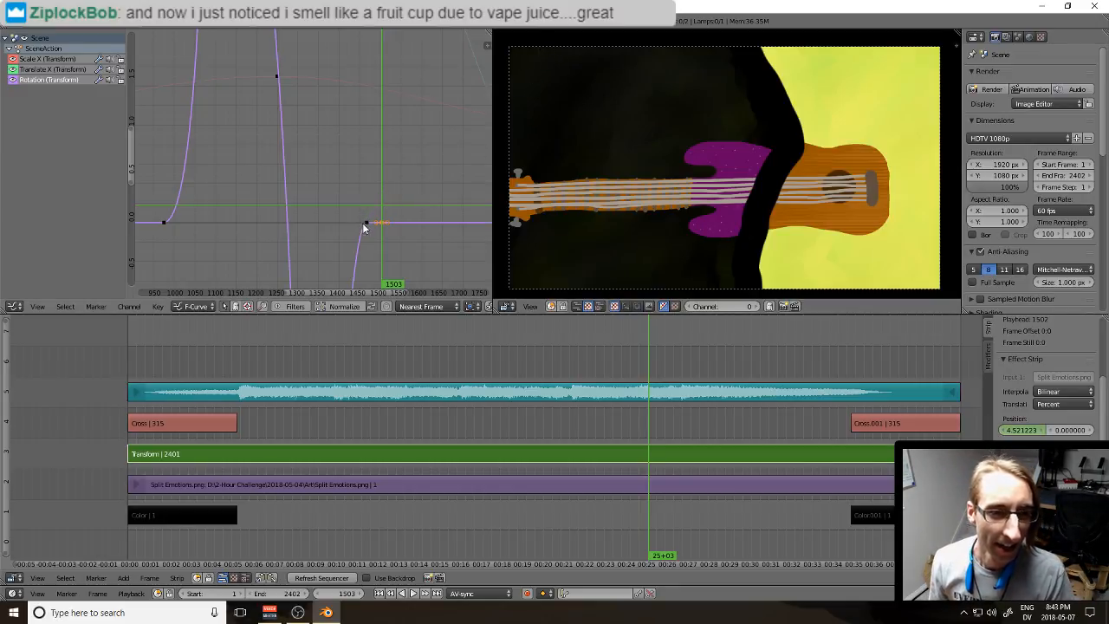
Step: Raise the rotation keyframe at frame 1467 by about 0.7 along the value axis and lengthen its right handle
{"action": "key", "text": "g"}
{"action": "key", "text": "y"}
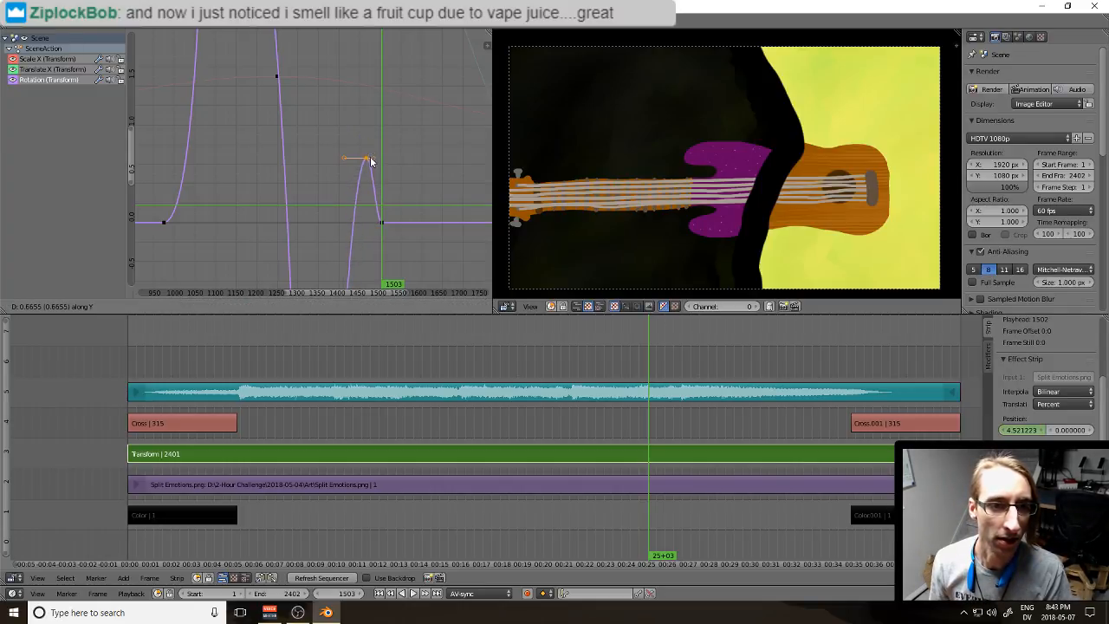
{"action": "left_click", "coordinate": [372, 156]}
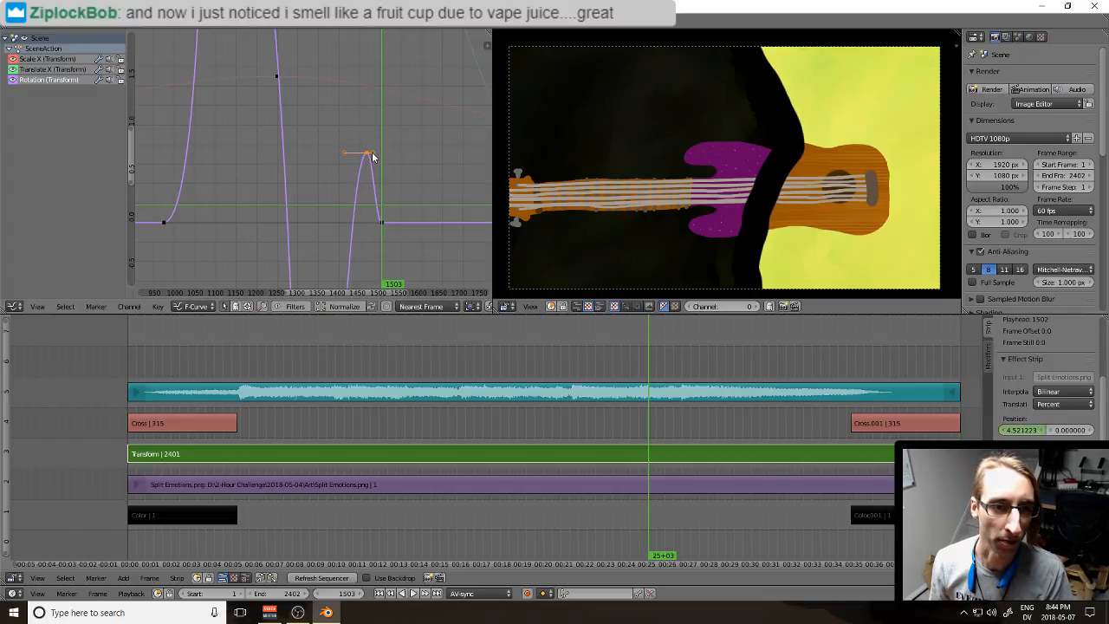
{"action": "key", "text": "g"}
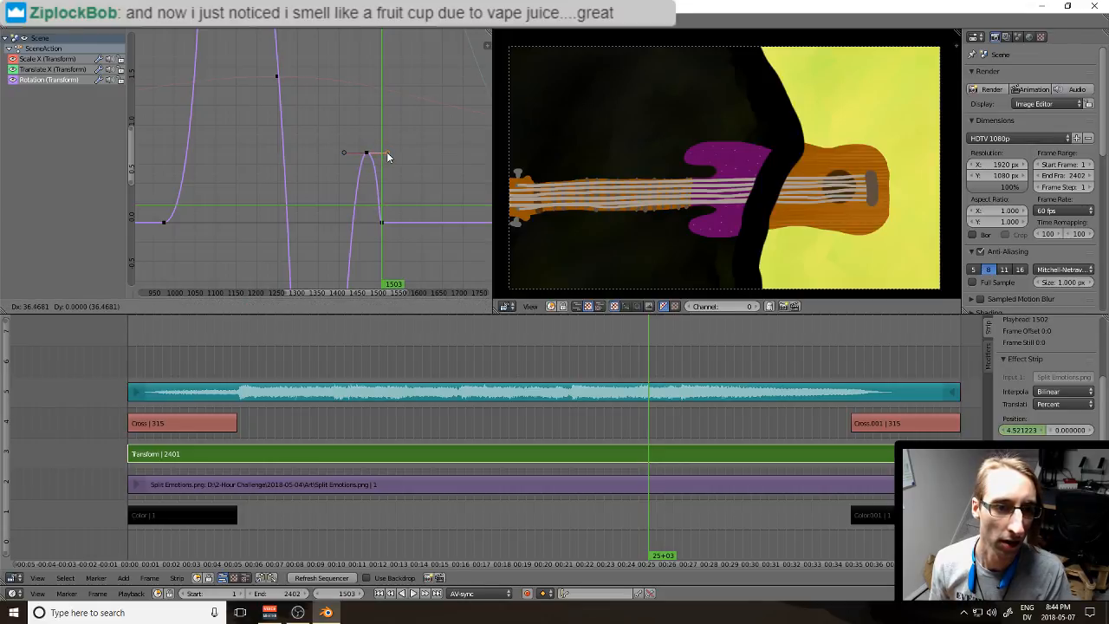
{"action": "left_click", "coordinate": [387, 153]}
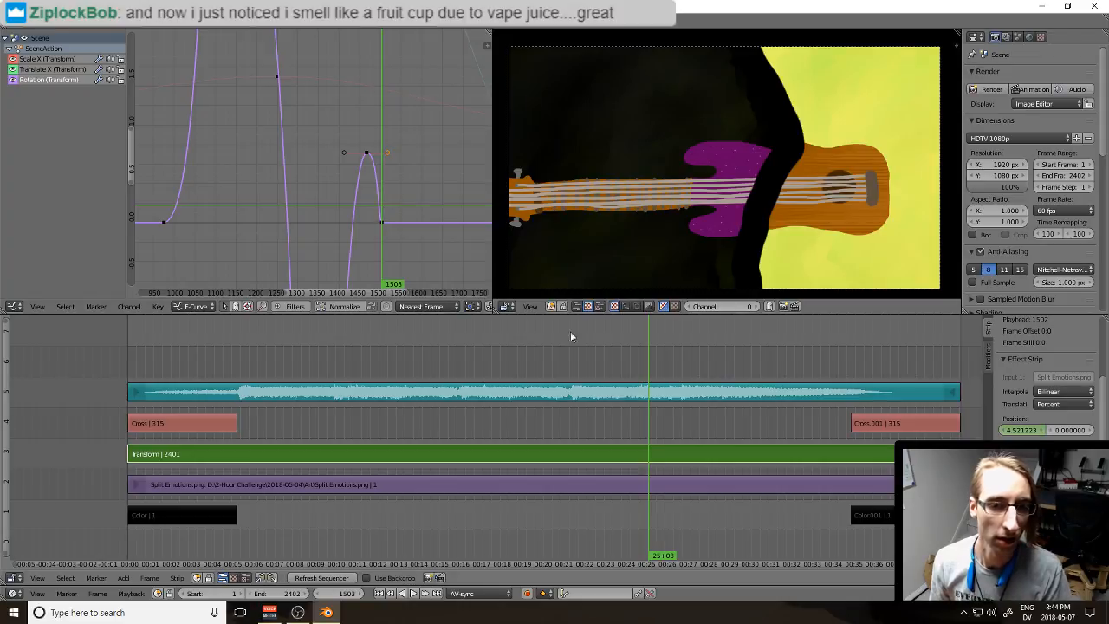
Step: Play the rotation swing from about frame 1261 to check the overshoot before it settles
{"action": "left_click_drag", "start_coordinate": [605, 350], "coordinate": [563, 350]}
{"action": "key", "text": "alt+a"}
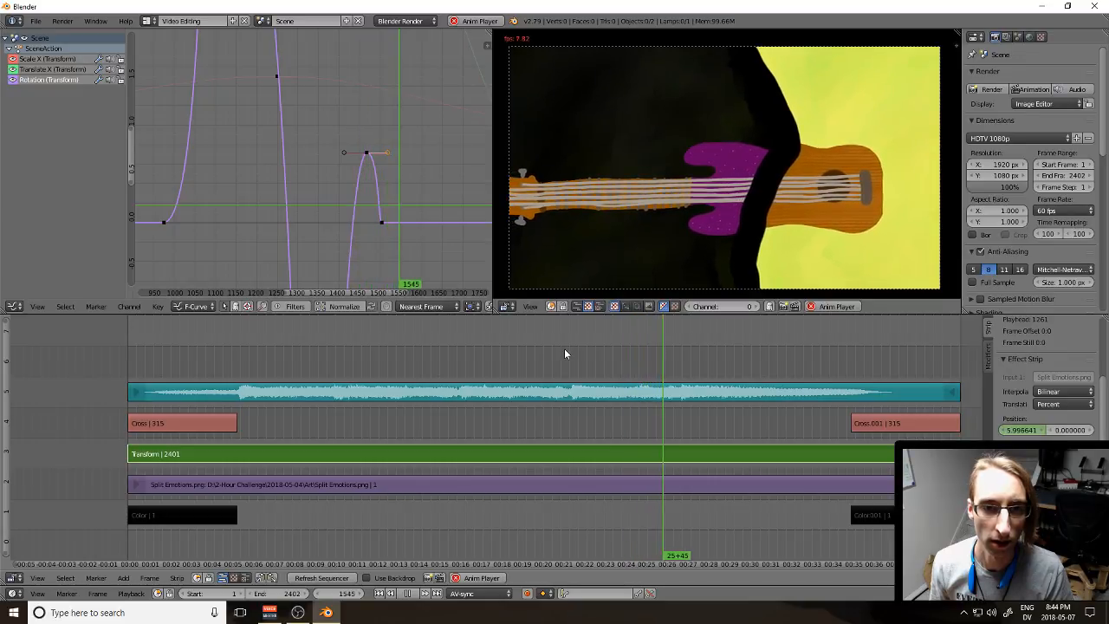
{"action": "key", "text": "alt+a"}
Step: Keyframe an untilted rotation at frame 1521 and lower the keyframe at frame 1503 to about -0.3
{"action": "left_click", "coordinate": [390, 222]}
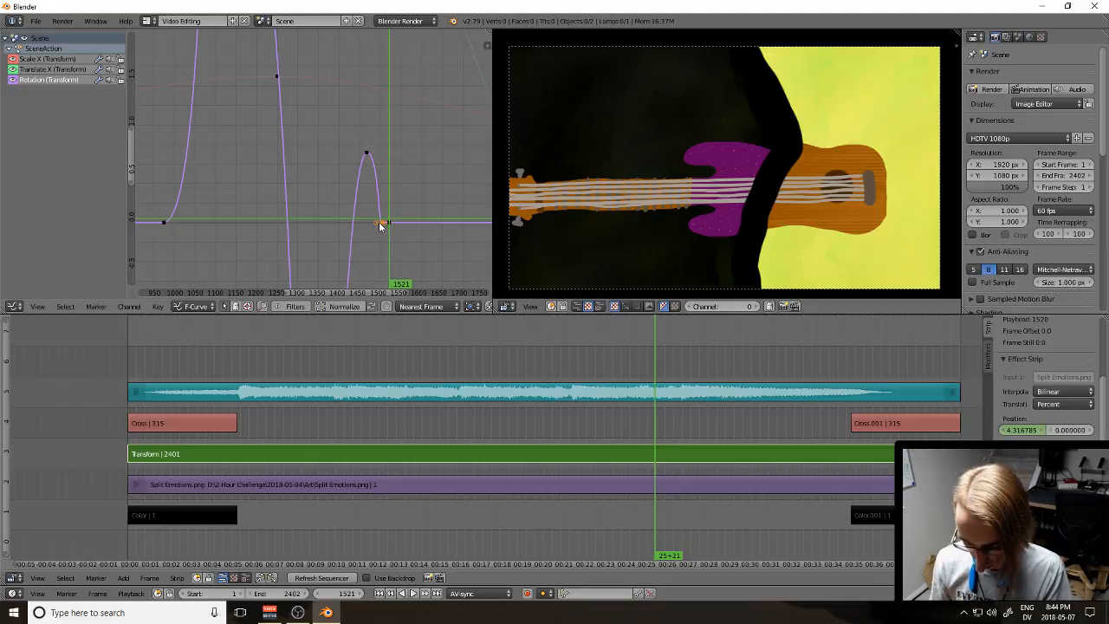
{"action": "key", "text": "g"}
{"action": "key", "text": "y"}
{"action": "left_click", "coordinate": [389, 256]}
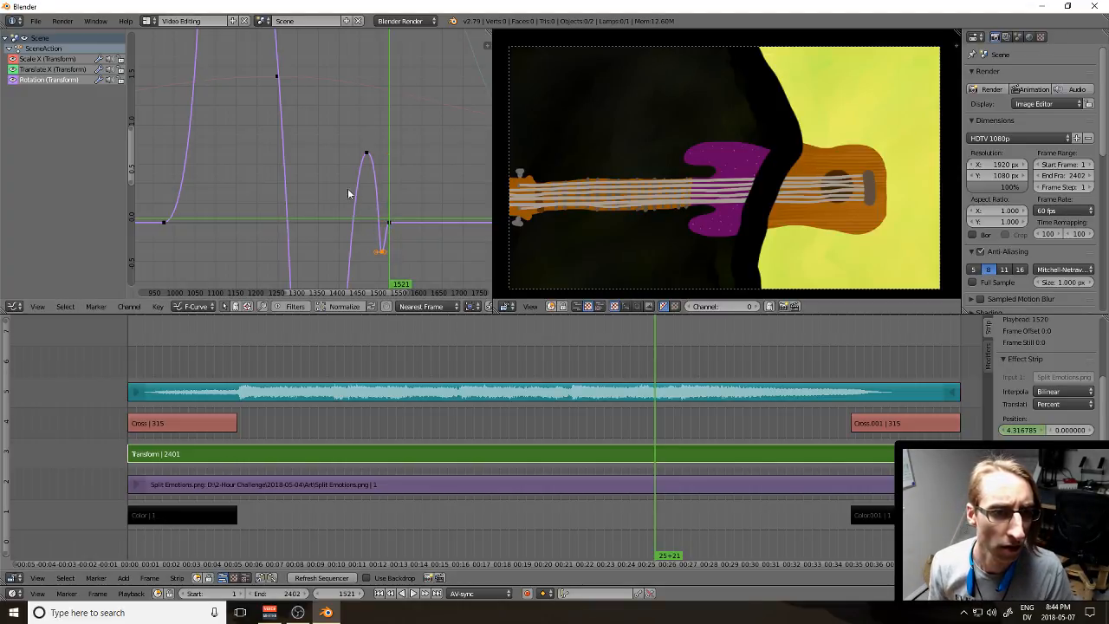
Step: Play the settling rotation from about frame 1339, frame the full curve, and replay the video from the start
{"action": "key", "text": "alt+a"}
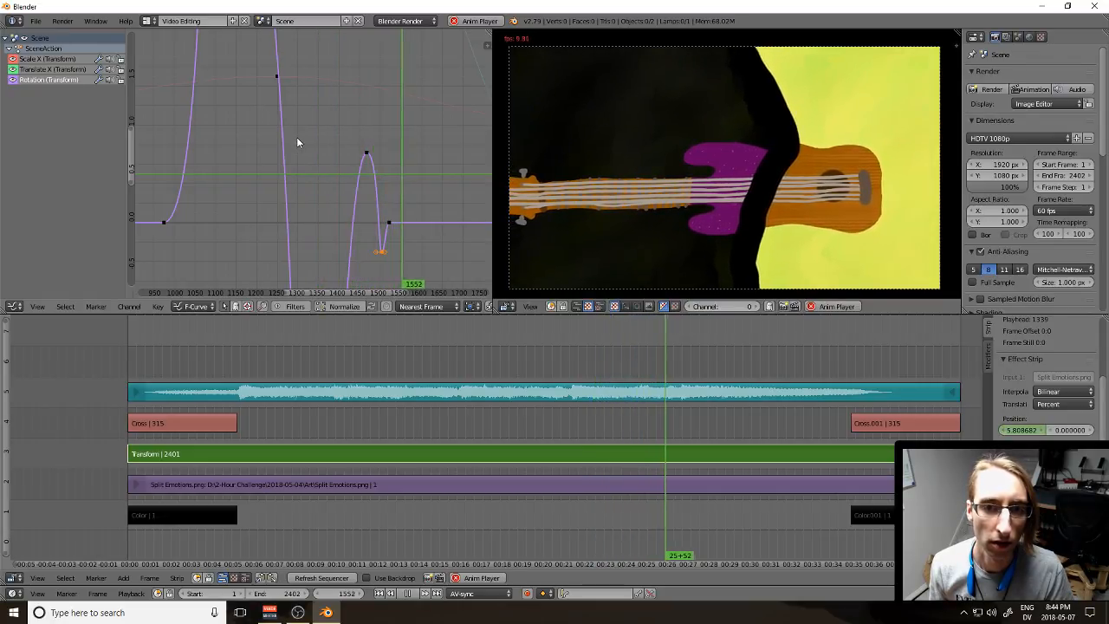
{"action": "scroll", "coordinate": [297, 142], "scroll_direction": "down", "scroll_amount": 2}
{"action": "scroll", "coordinate": [297, 143], "scroll_direction": "down", "scroll_amount": 4}
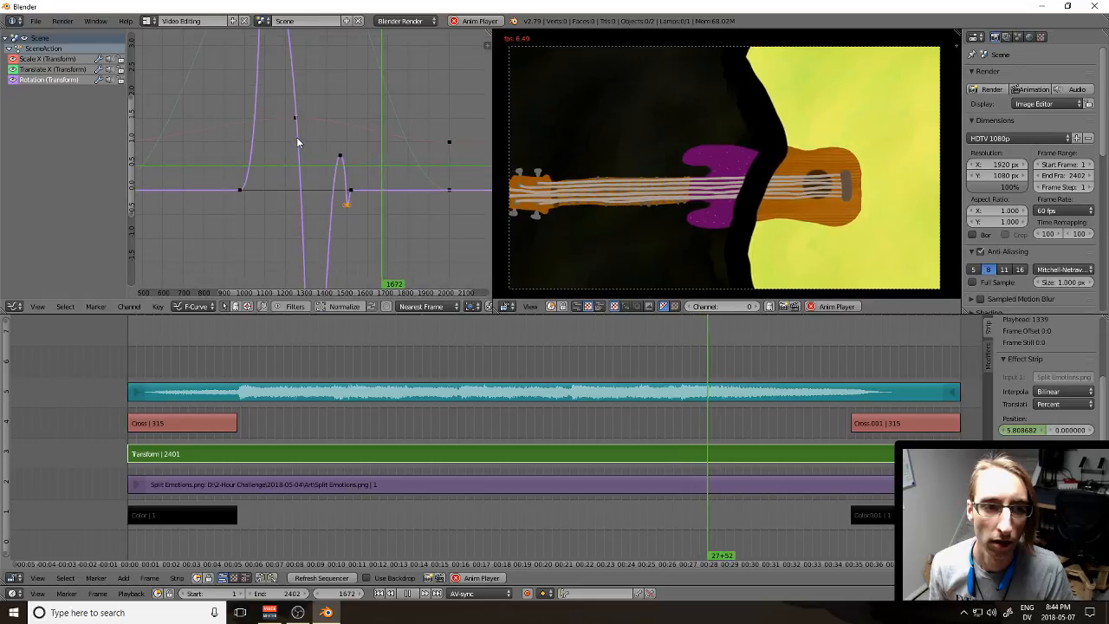
{"action": "scroll", "coordinate": [296, 137], "scroll_direction": "down", "scroll_amount": 2}
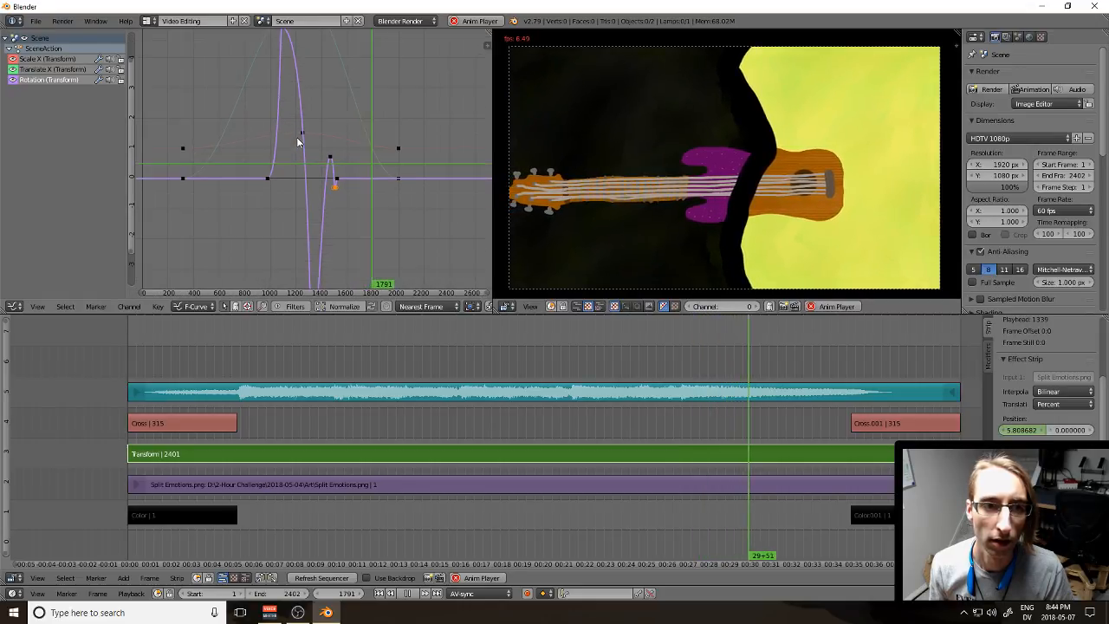
{"action": "left_click_drag", "start_coordinate": [309, 176], "coordinate": [326, 174]}
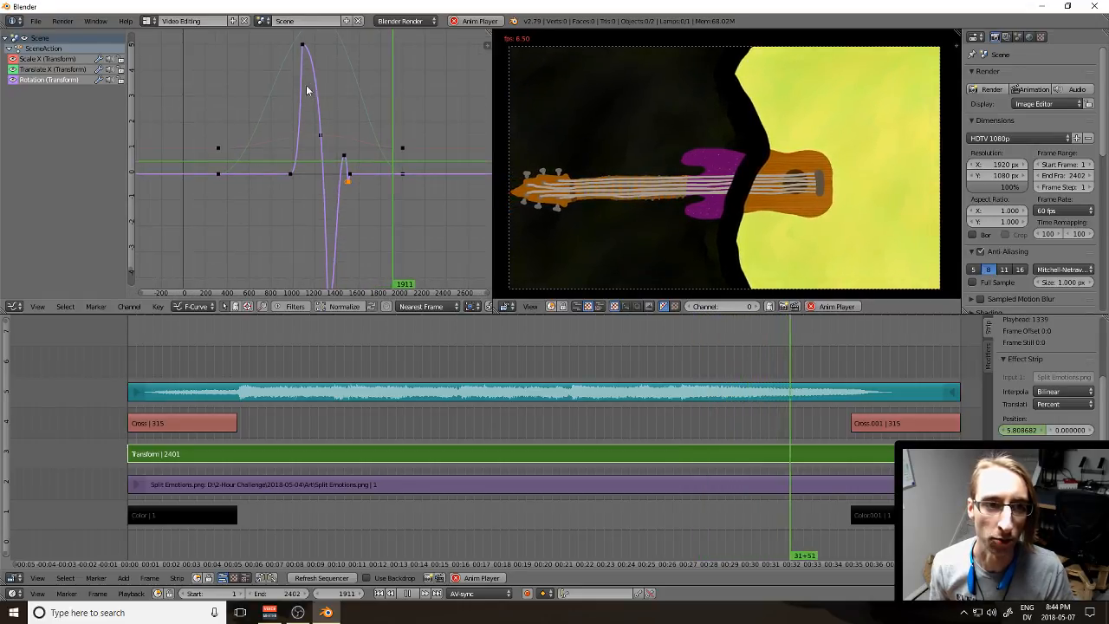
{"action": "key", "text": "Home"}
{"action": "left_click_drag", "start_coordinate": [360, 165], "coordinate": [374, 173]}
{"action": "left_click_drag", "start_coordinate": [268, 334], "coordinate": [135, 310]}
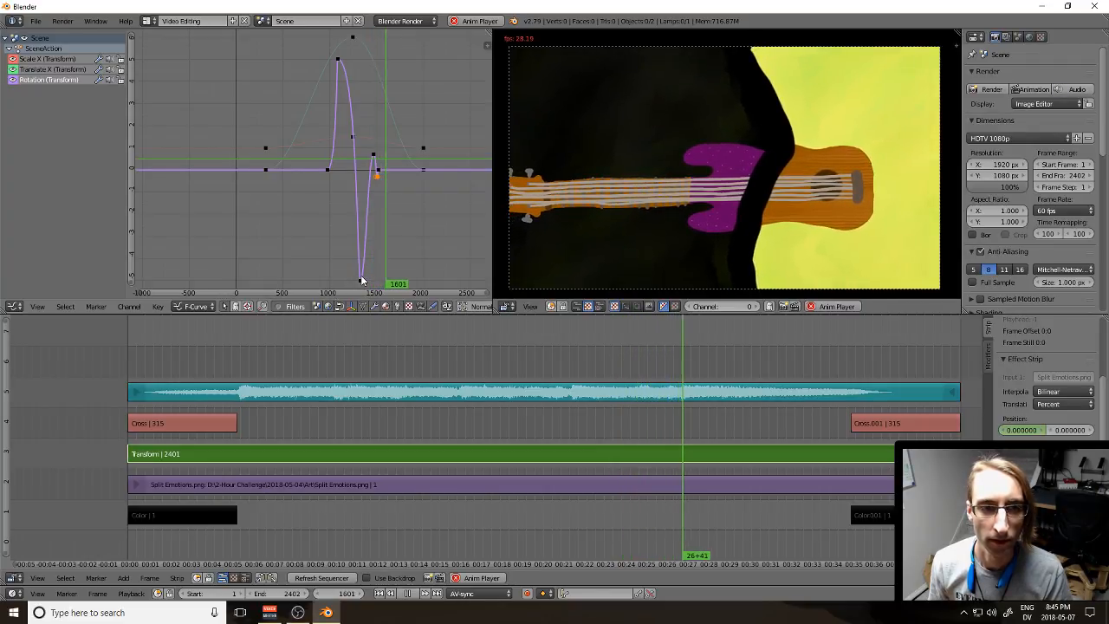
{"action": "key", "text": "alt+a"}
Step: Lengthen the left handle of the lowest rotation keyframe by about 140 frames along the time axis
{"action": "scroll", "coordinate": [362, 279], "scroll_direction": "up", "scroll_amount": 3}
{"action": "left_click_drag", "start_coordinate": [371, 253], "coordinate": [376, 124]}
{"action": "scroll", "coordinate": [386, 199], "scroll_direction": "up", "scroll_amount": 9}
{"action": "left_click_drag", "start_coordinate": [451, 295], "coordinate": [353, 221]}
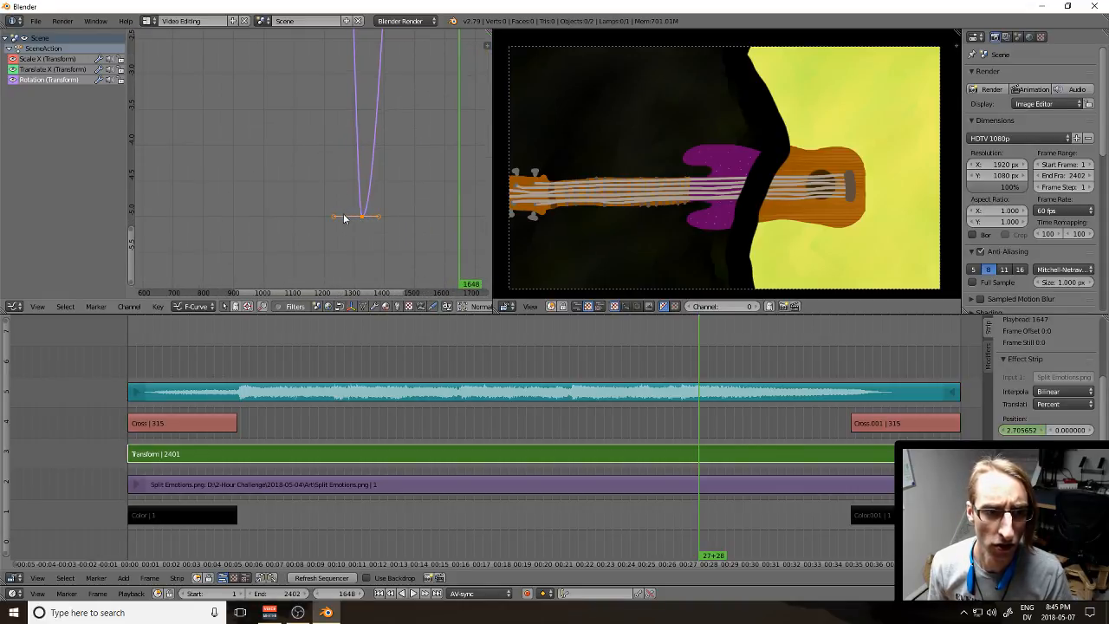
{"action": "right_click", "coordinate": [333, 217]}
{"action": "key", "text": "g"}
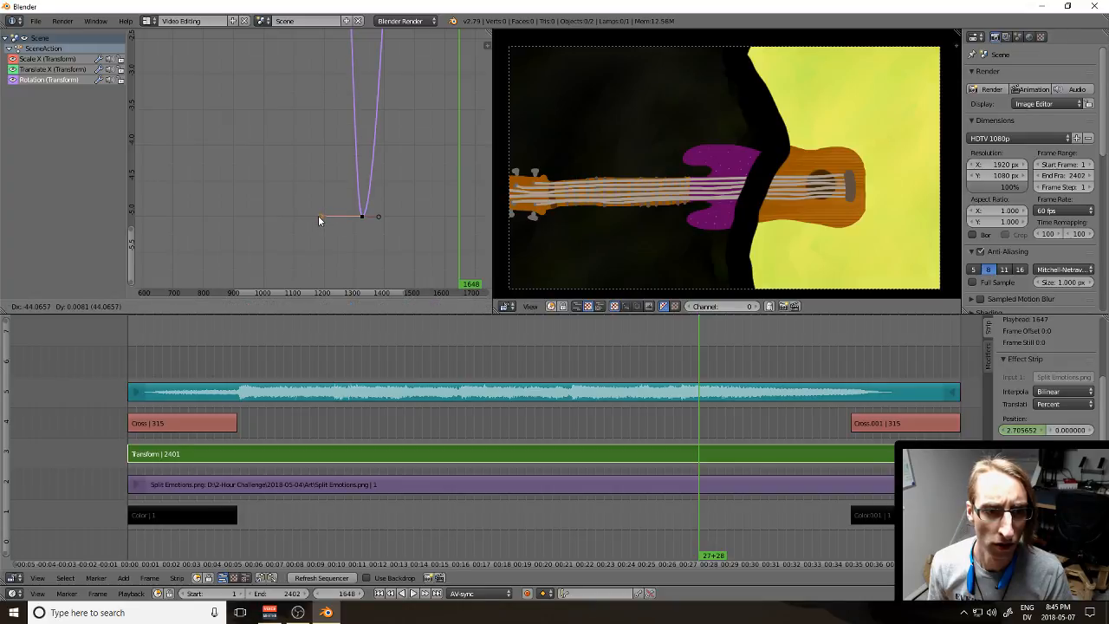
{"action": "left_click", "coordinate": [291, 216]}
Step: Play the revised rotation swing from about frame 900 through to the closing fade
{"action": "scroll", "coordinate": [336, 208], "scroll_direction": "down", "scroll_amount": 6}
{"action": "left_click_drag", "start_coordinate": [331, 169], "coordinate": [333, 217]}
{"action": "left_click", "coordinate": [289, 172]}
{"action": "key", "text": "alt+a"}
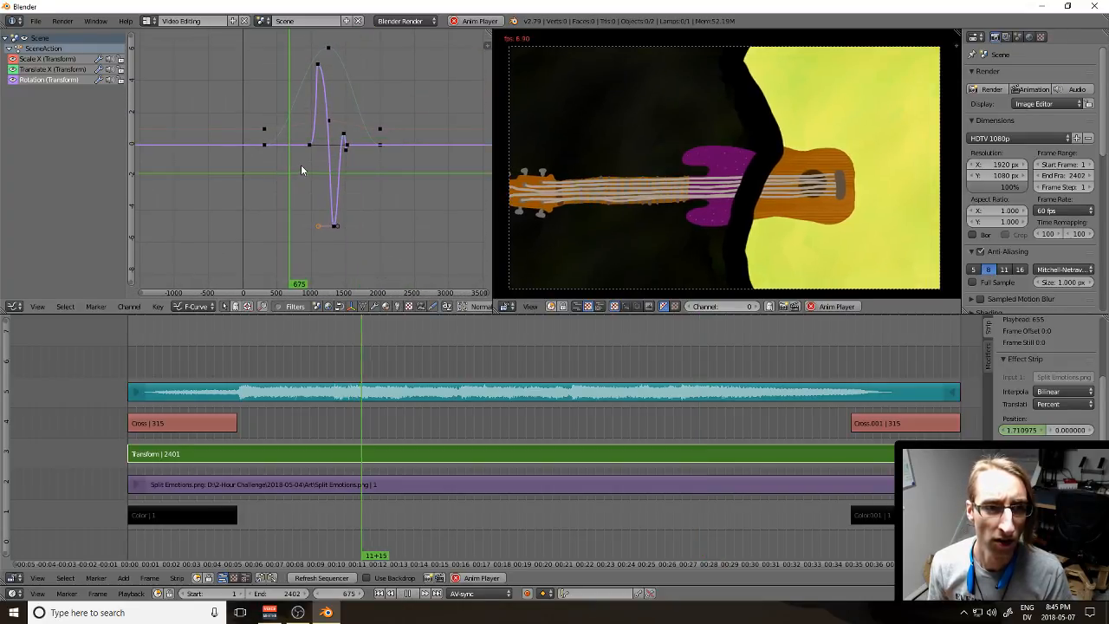
{"action": "left_click", "coordinate": [305, 159]}
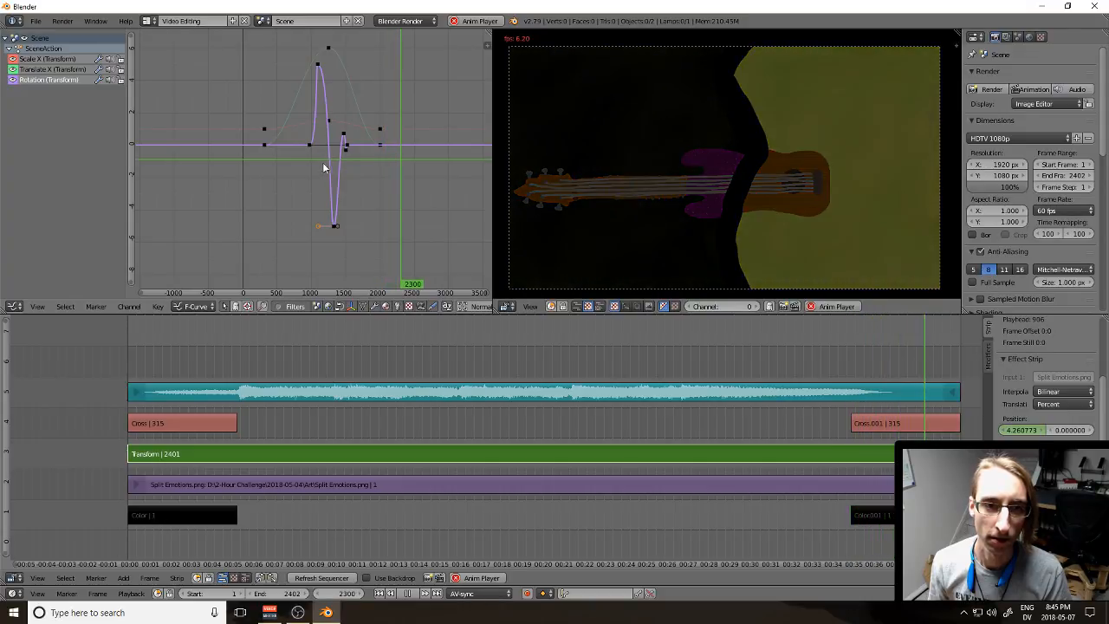
Step: Replay the ending to choose where the fade begins, and snap the closing Color.001 strip's start to frame 1996
{"action": "left_click", "coordinate": [786, 368]}
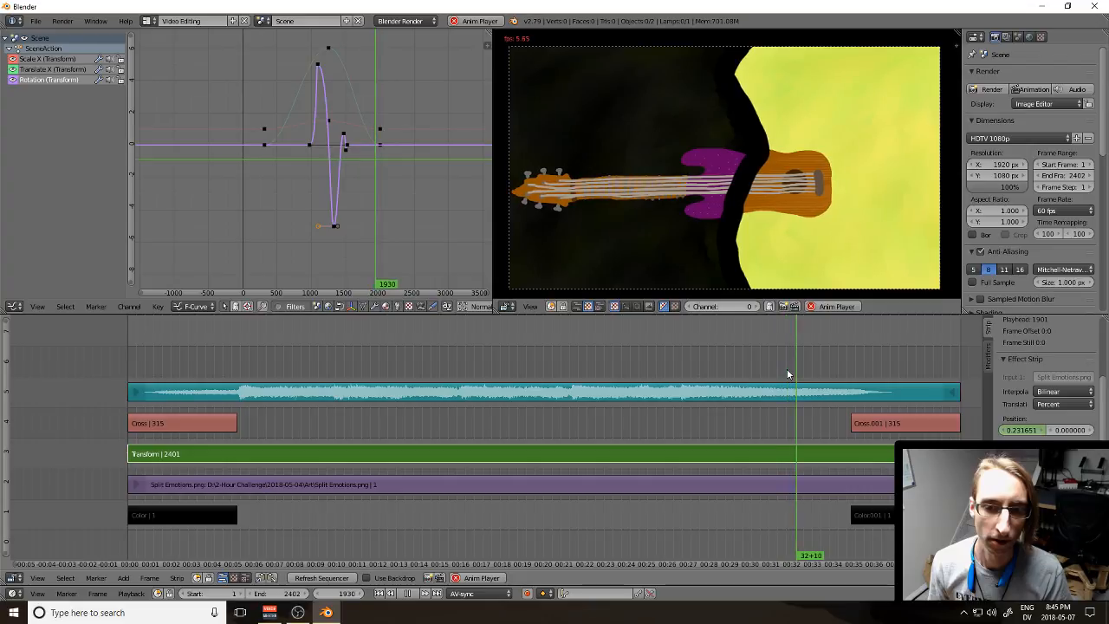
{"action": "key", "text": "alt+a"}
{"action": "key", "text": "alt+a"}
{"action": "key", "text": "alt+a"}
{"action": "key", "text": "alt+a"}
{"action": "key", "text": "alt+a"}
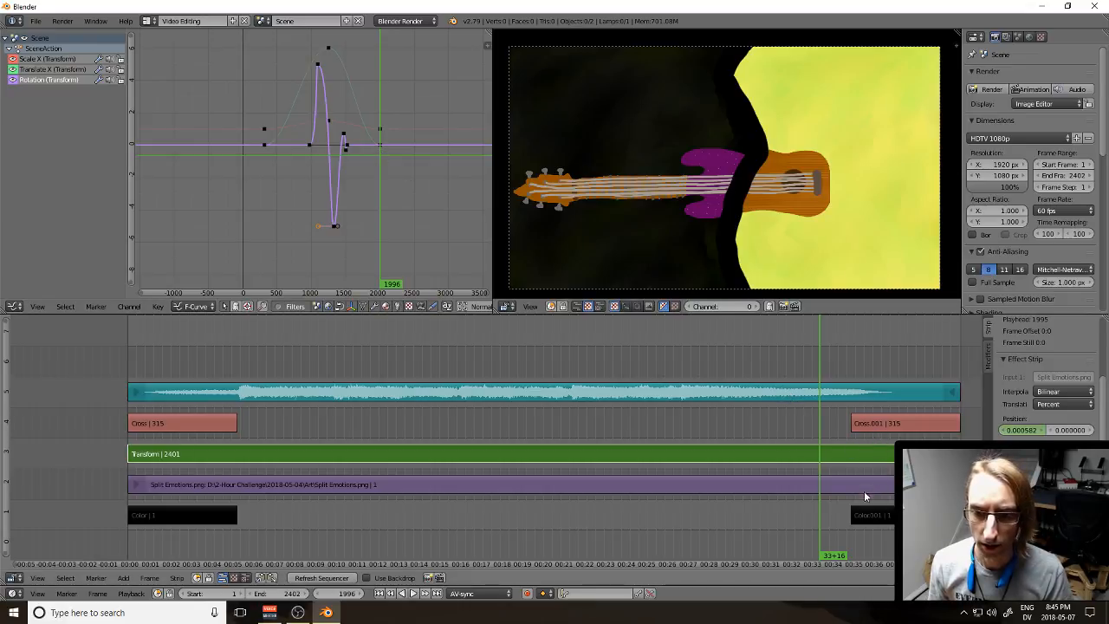
{"action": "right_click", "coordinate": [855, 515]}
{"action": "key", "text": "shift+s"}
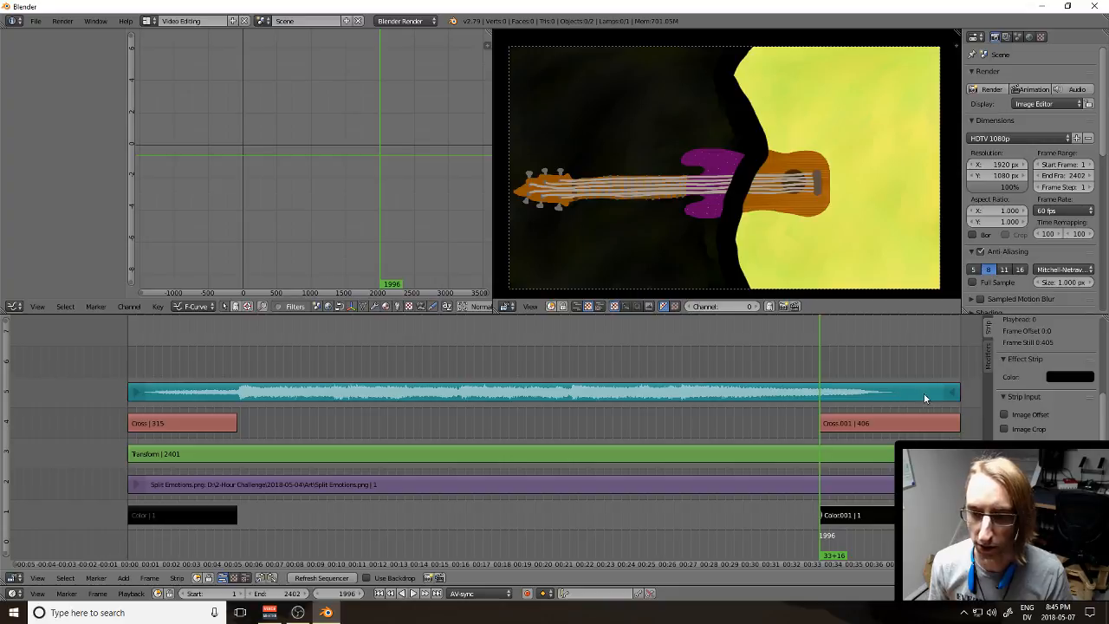
Step: Play the extended closing fade from frame 1847 and check the picture at about frame 2208
{"action": "left_click", "coordinate": [765, 368]}
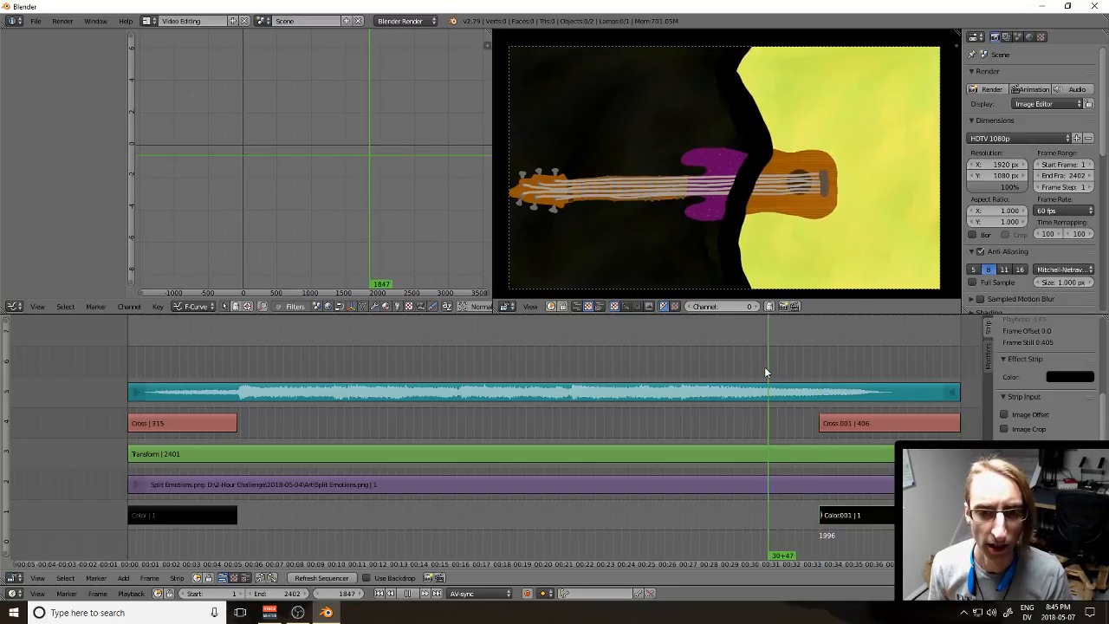
{"action": "key", "text": "alt+a"}
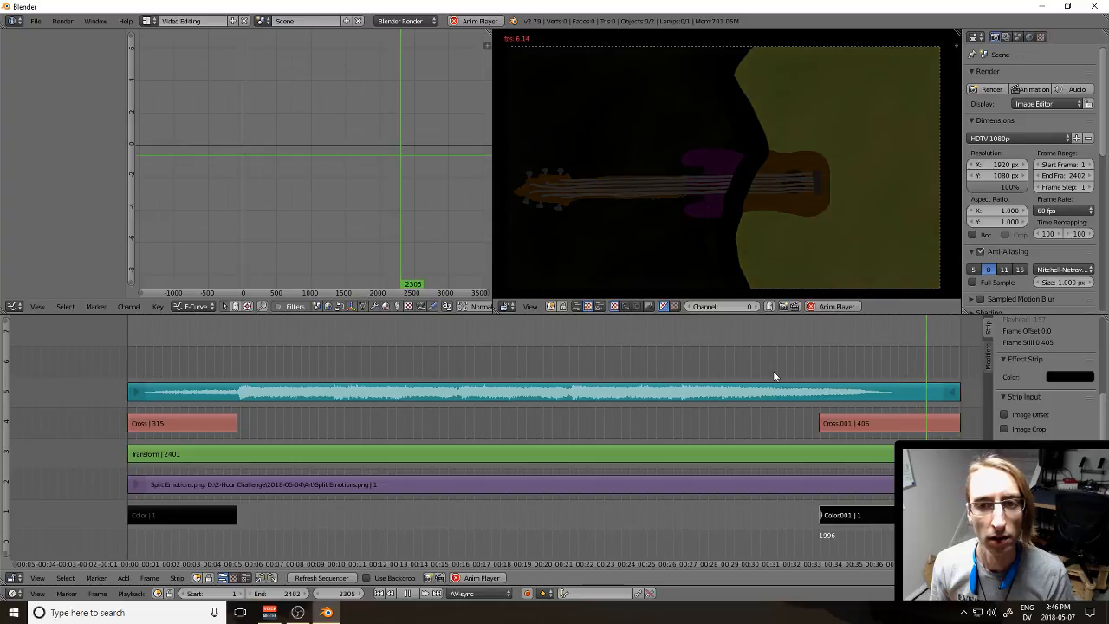
{"action": "left_click", "coordinate": [895, 364]}
{"action": "key", "text": "alt+a"}
{"action": "left_click", "coordinate": [893, 365]}
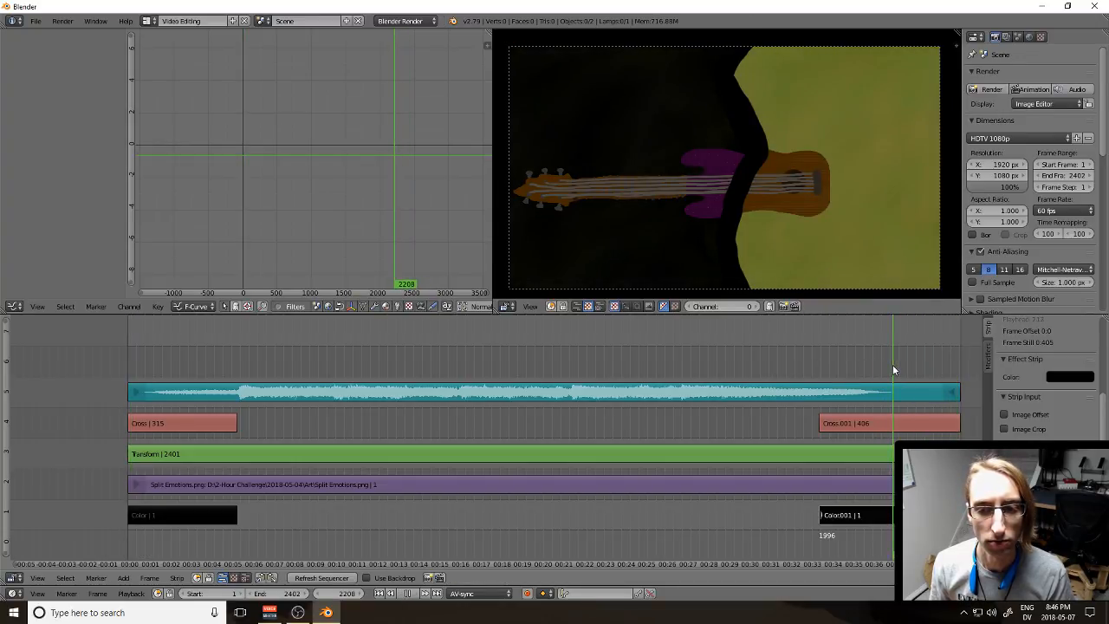
Step: Review the Cross.001 strip's settings and the Transform strip's animation curves, and place the playhead at frame 1924
{"action": "left_click", "coordinate": [905, 426]}
{"action": "scroll", "coordinate": [359, 216], "scroll_direction": "down", "scroll_amount": 5}
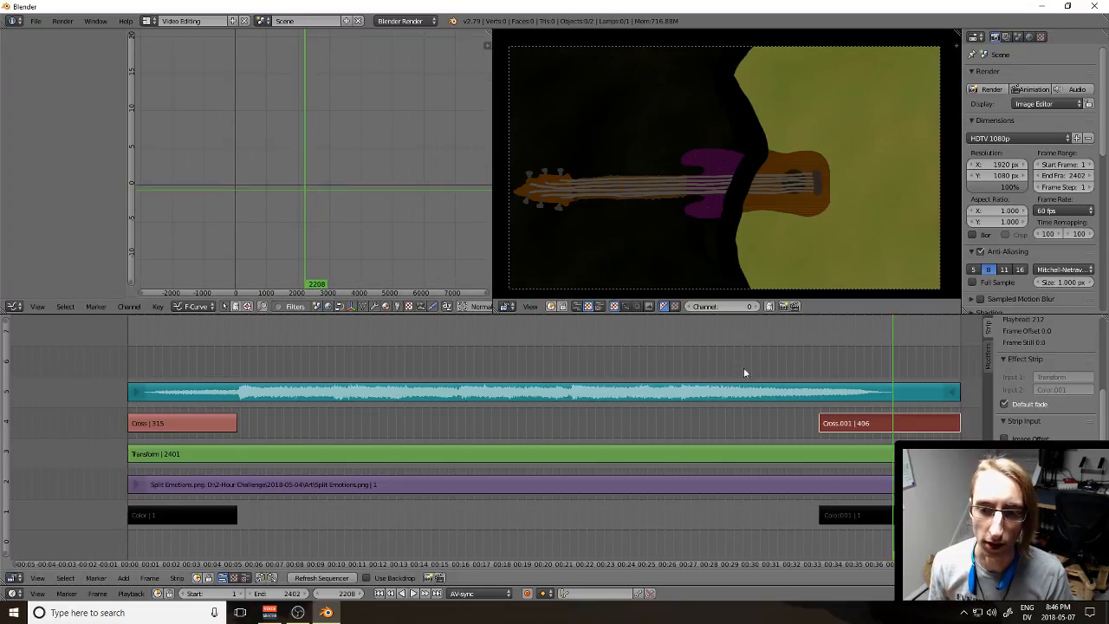
{"action": "scroll", "coordinate": [1066, 421], "scroll_direction": "up", "scroll_amount": 5}
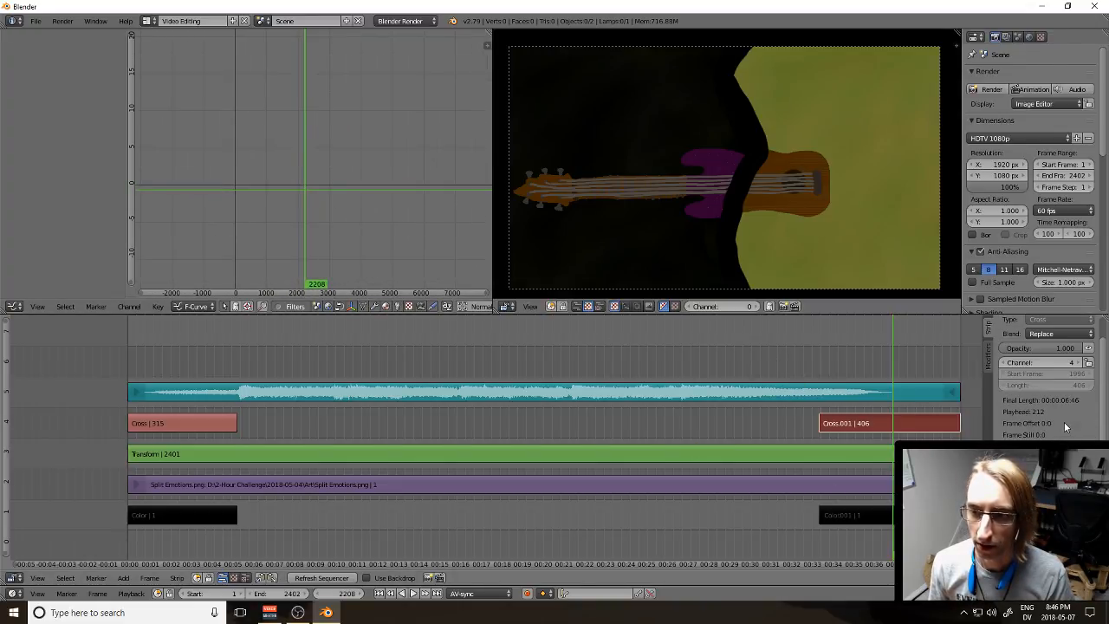
{"action": "left_click", "coordinate": [870, 457]}
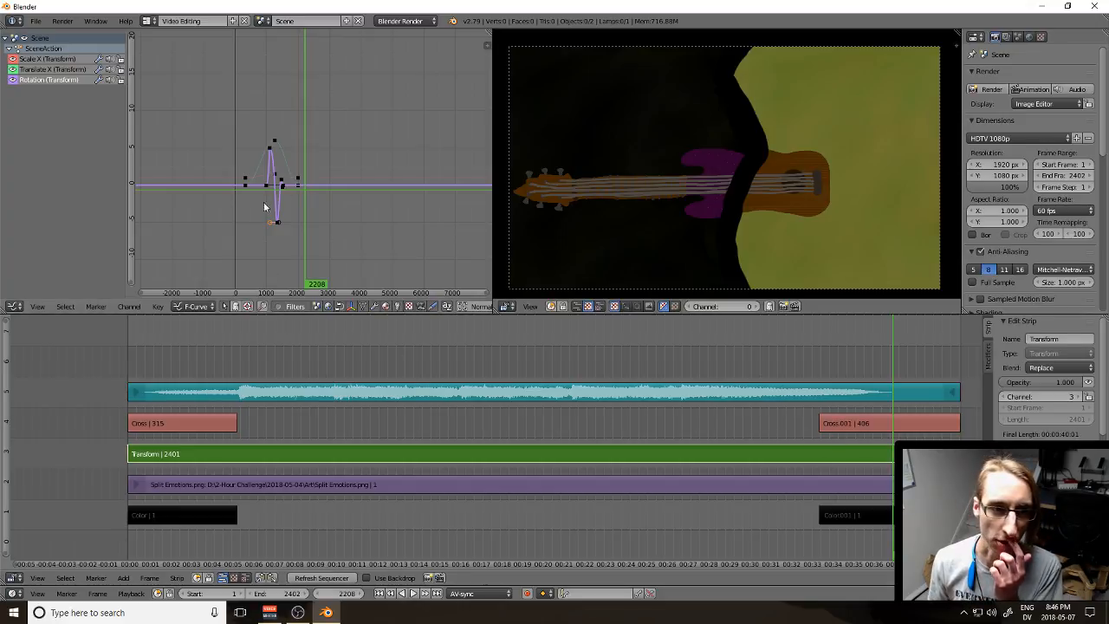
{"action": "scroll", "coordinate": [383, 236], "scroll_direction": "up", "scroll_amount": 4}
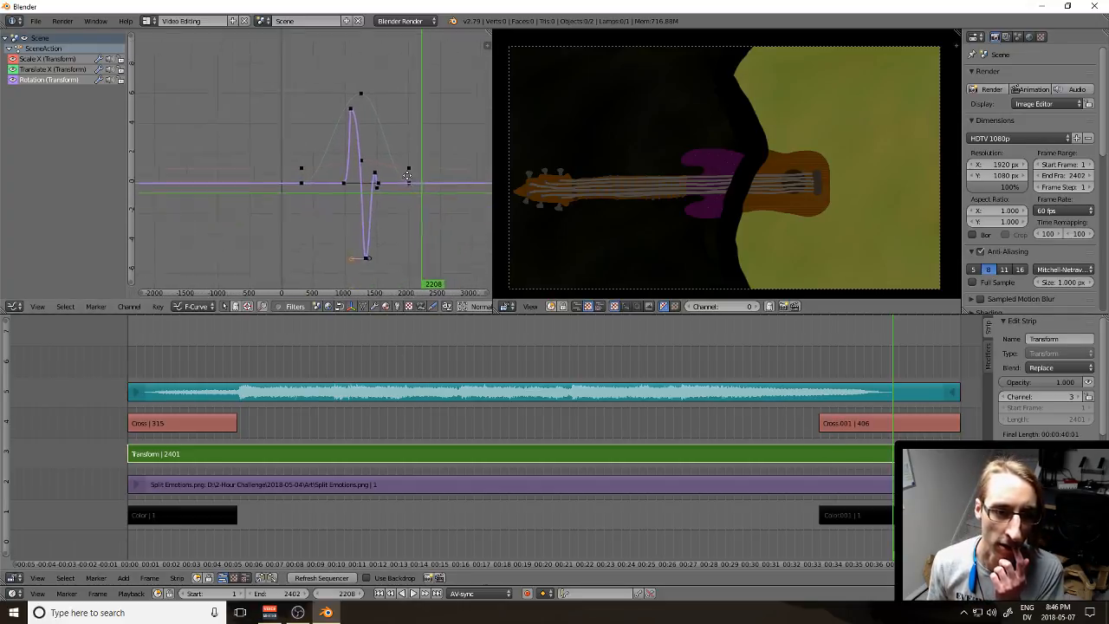
{"action": "scroll", "coordinate": [387, 173], "scroll_direction": "up", "scroll_amount": 2}
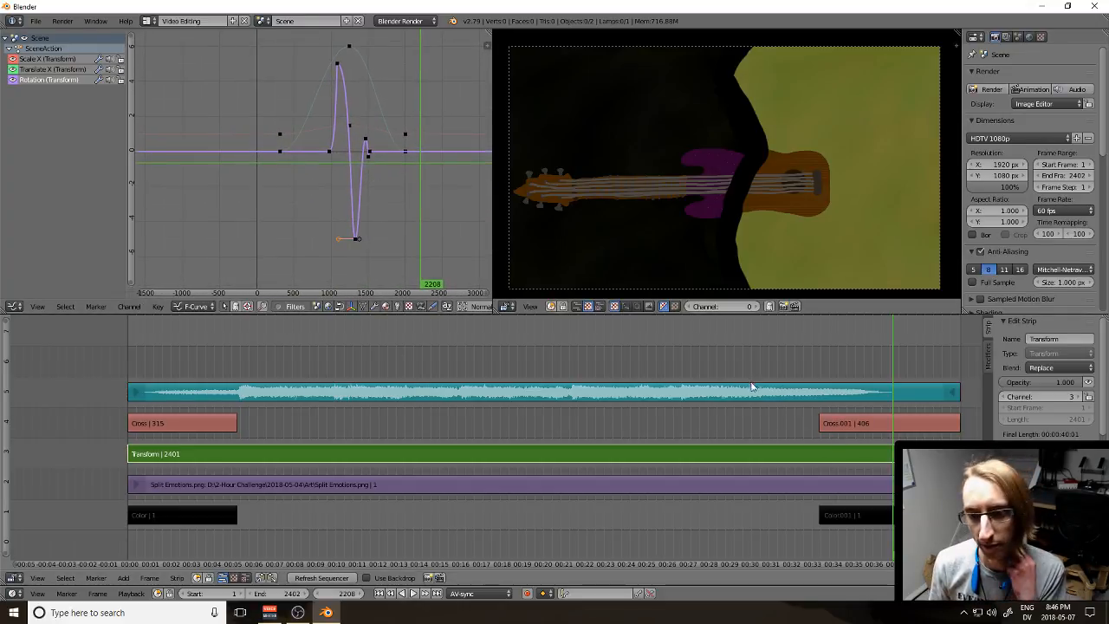
{"action": "left_click", "coordinate": [794, 354]}
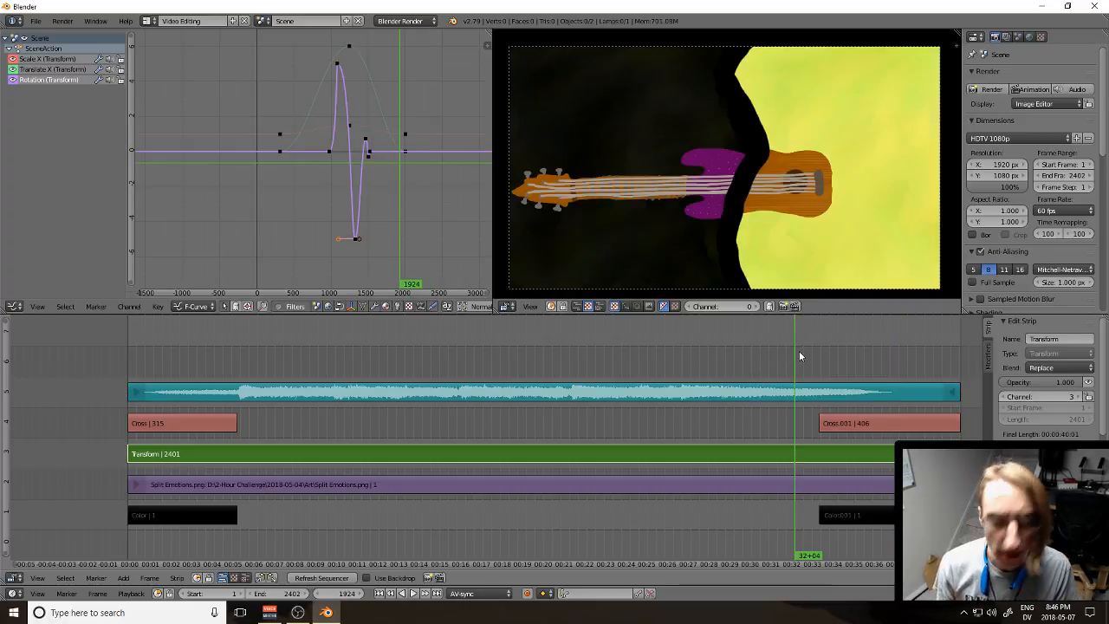
Step: Start saving the project and create a Video folder in D:\2-Hour Challenge\2018-05-04
{"action": "key", "text": "ctrl+s"}
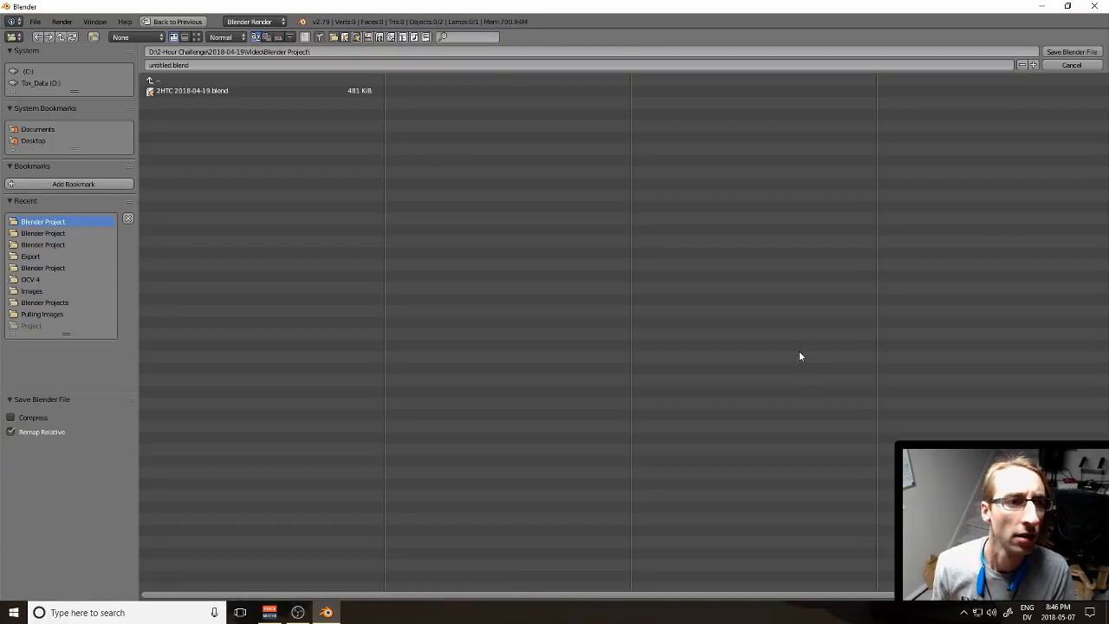
{"action": "left_click", "coordinate": [197, 78]}
{"action": "left_click", "coordinate": [198, 78]}
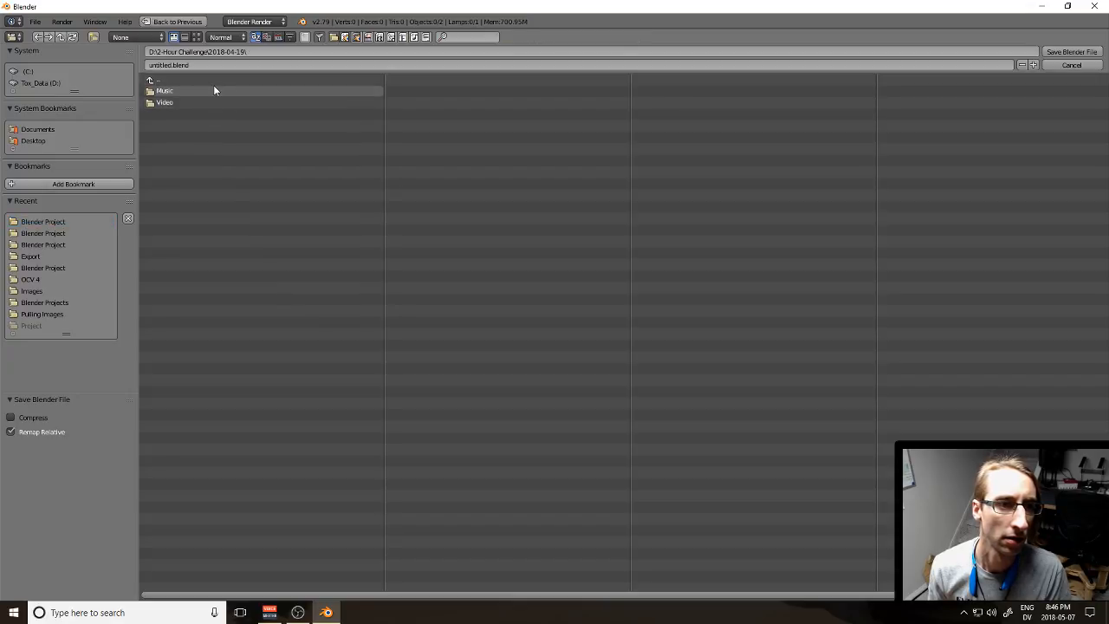
{"action": "left_click", "coordinate": [195, 78]}
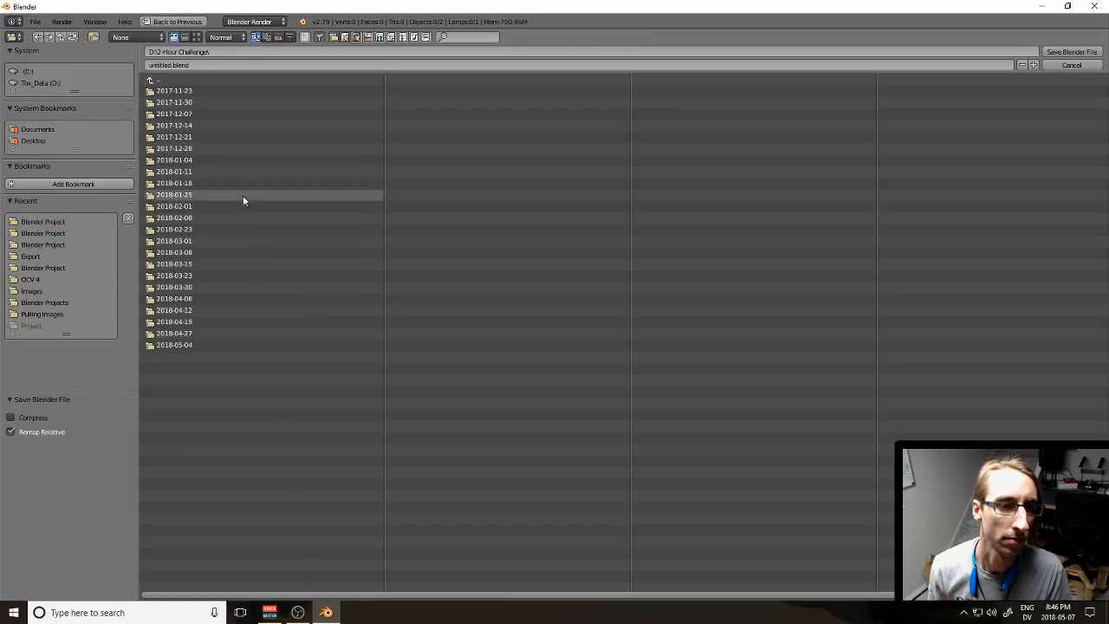
{"action": "left_click", "coordinate": [208, 345]}
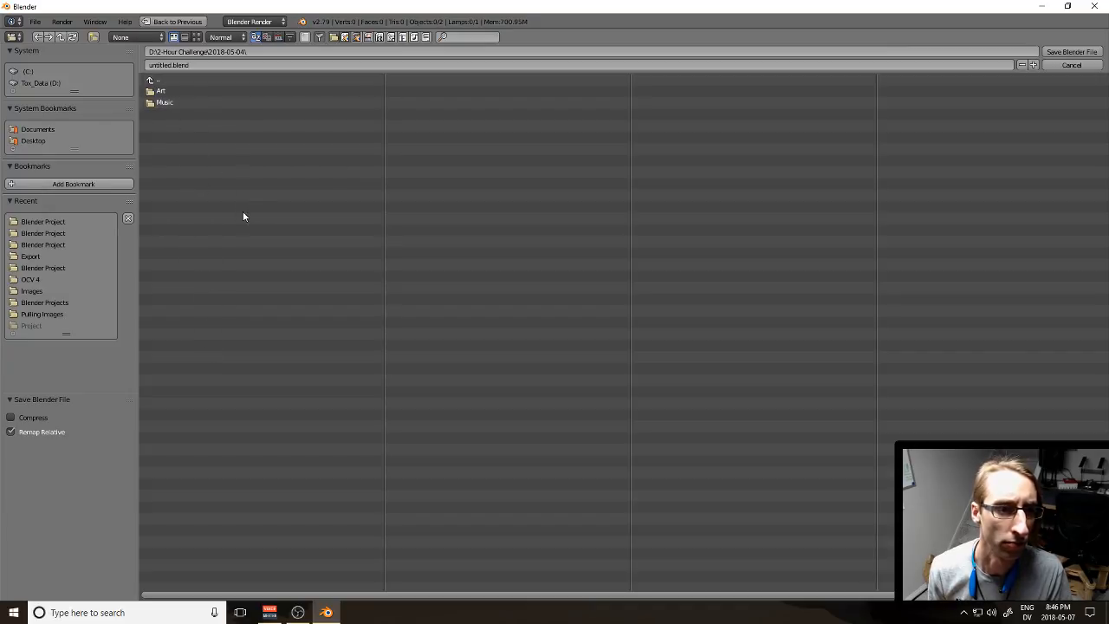
{"action": "left_click", "coordinate": [95, 37]}
{"action": "type", "text": "Video"}
{"action": "key", "text": "Return"}
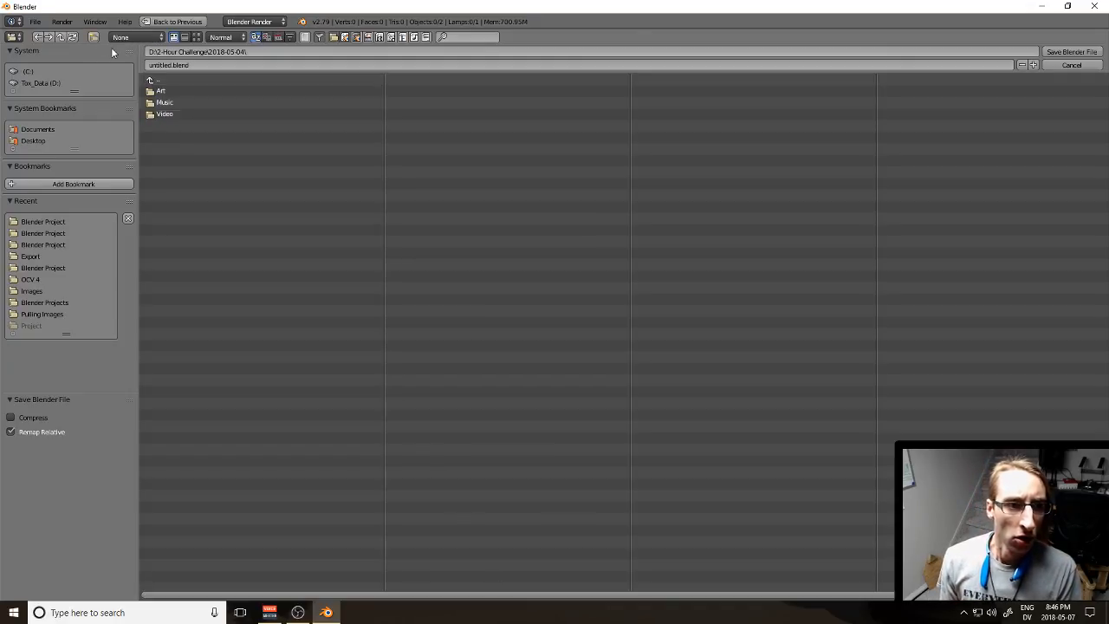
Step: Create a Blender Project folder inside the new Video folder
{"action": "double_click", "coordinate": [166, 114]}
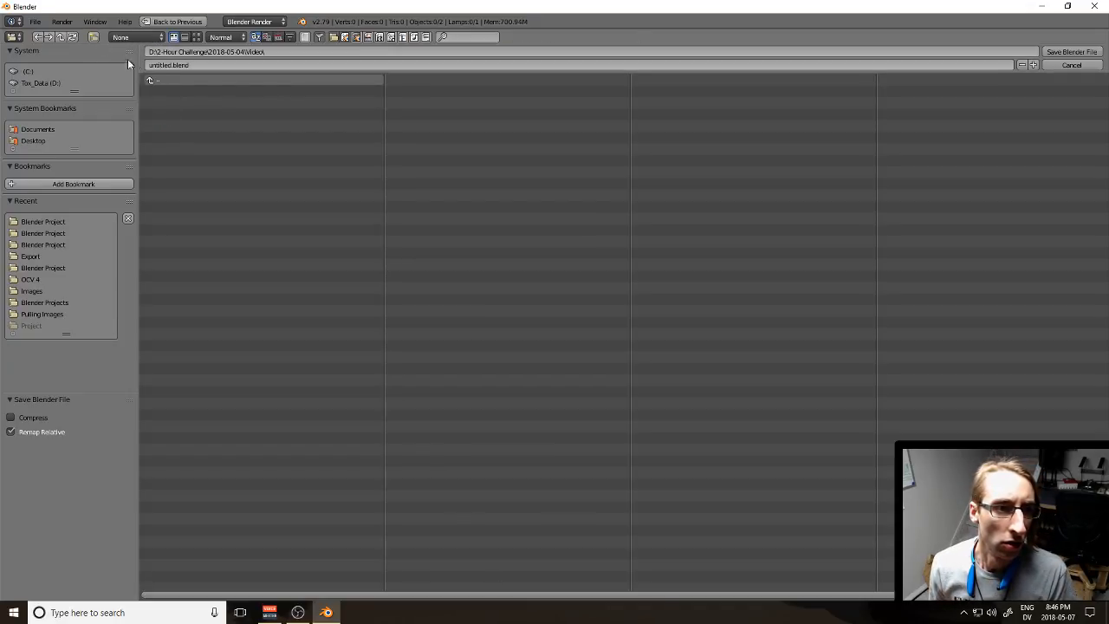
{"action": "left_click", "coordinate": [91, 37]}
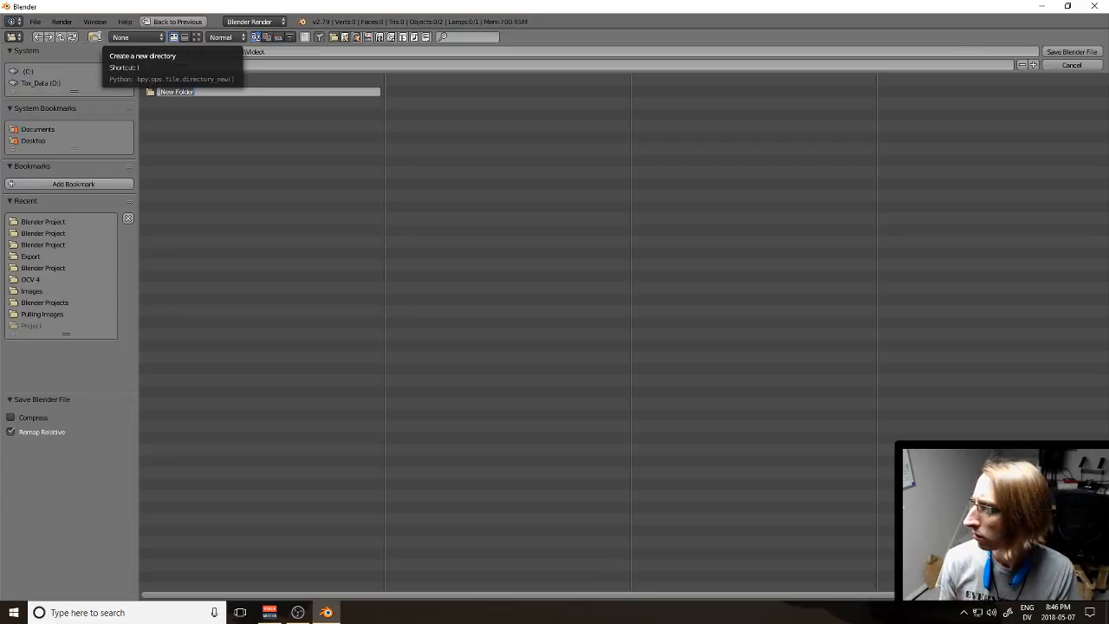
{"action": "type", "text": "Blender"}
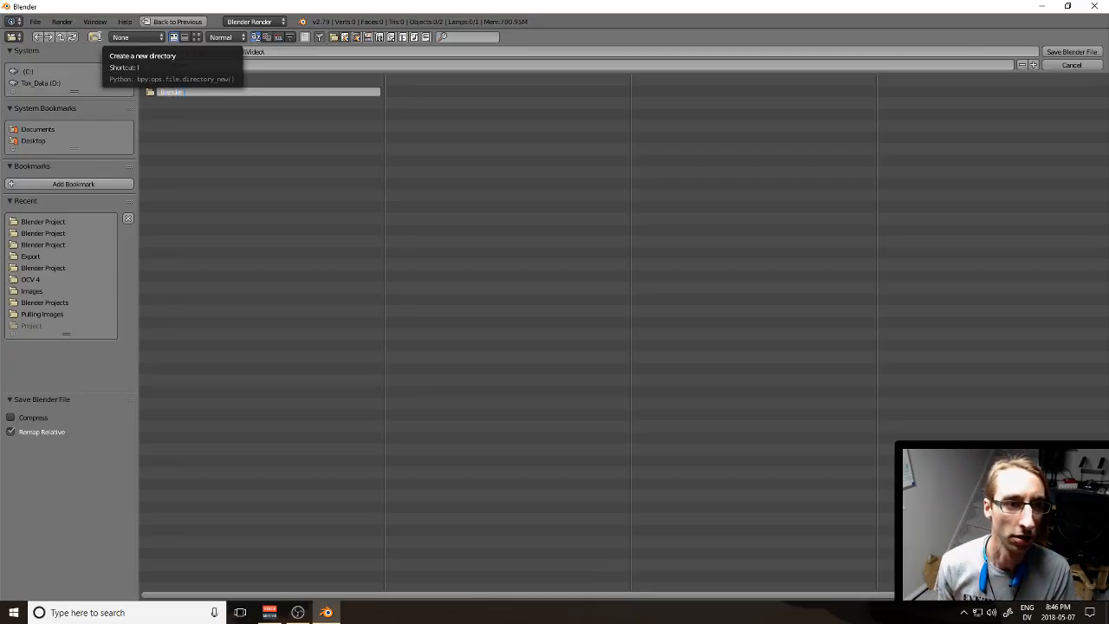
{"action": "type", "text": " Project"}
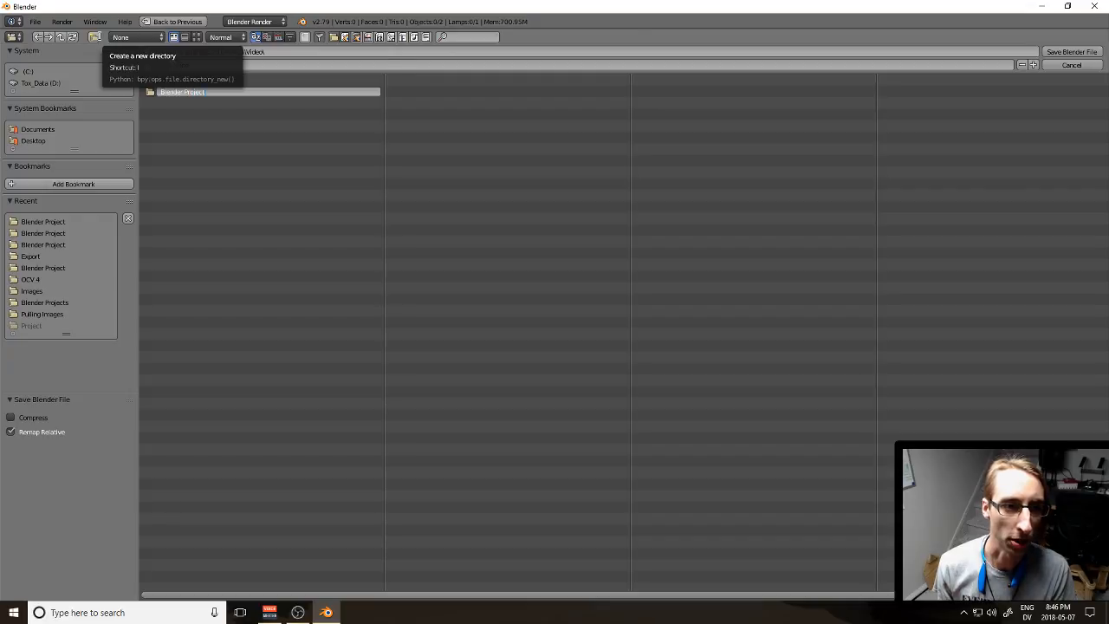
{"action": "key", "text": "Return"}
Step: Save the project as 2HTC 2018-05-07.blend in the Blender Project folder
{"action": "left_click", "coordinate": [174, 91]}
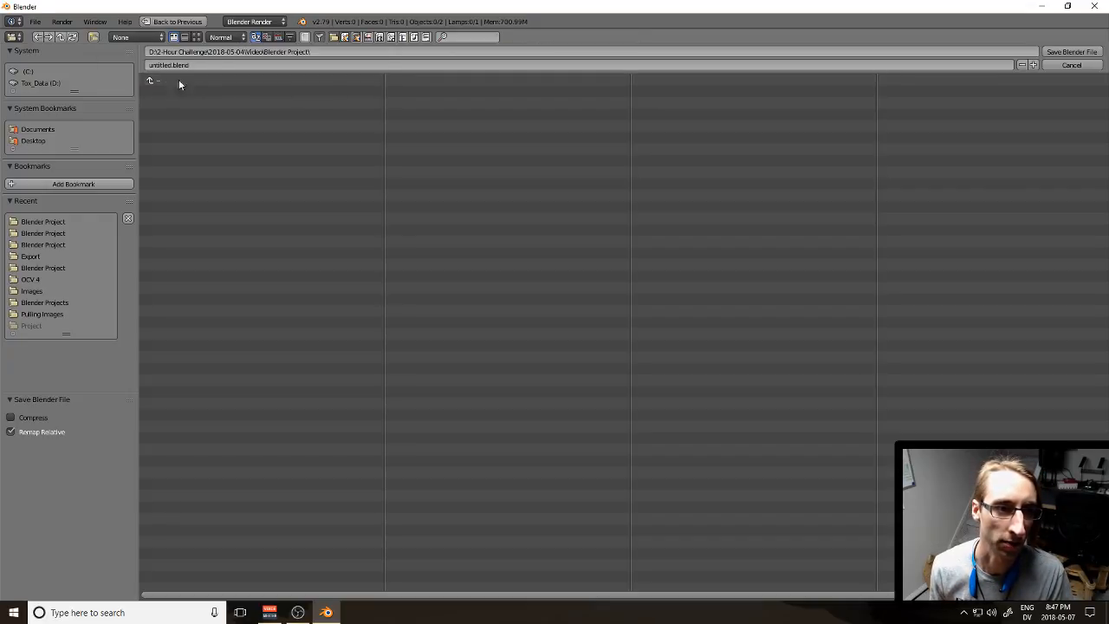
{"action": "left_click", "coordinate": [243, 65]}
{"action": "type", "text": "2HTC 2018-05-07"}
{"action": "key", "text": "Return"}
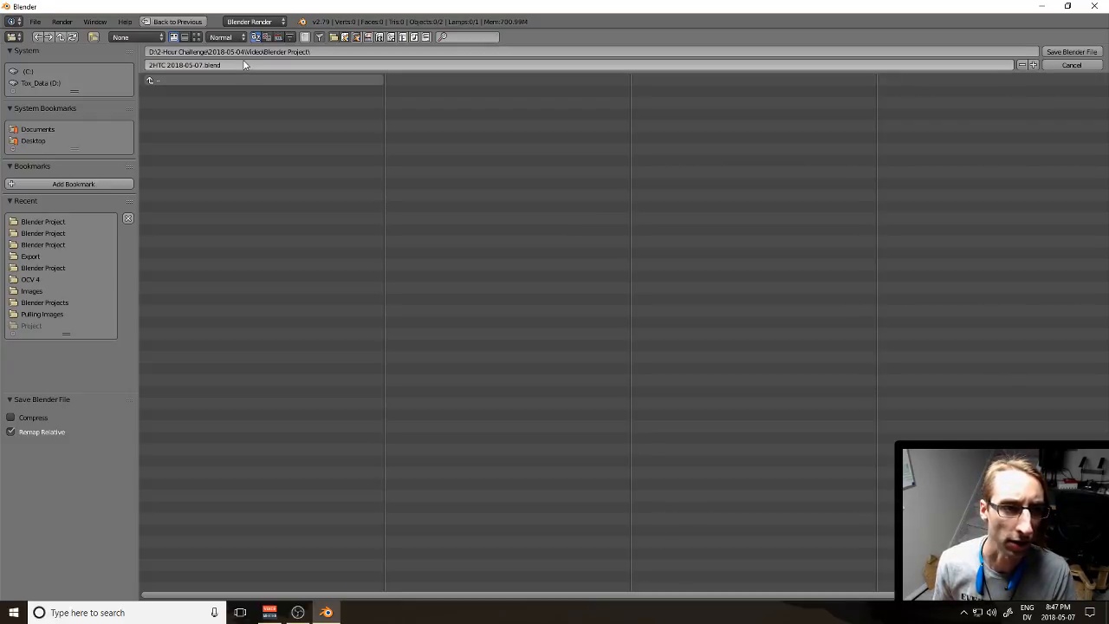
{"action": "left_click", "coordinate": [1071, 52]}
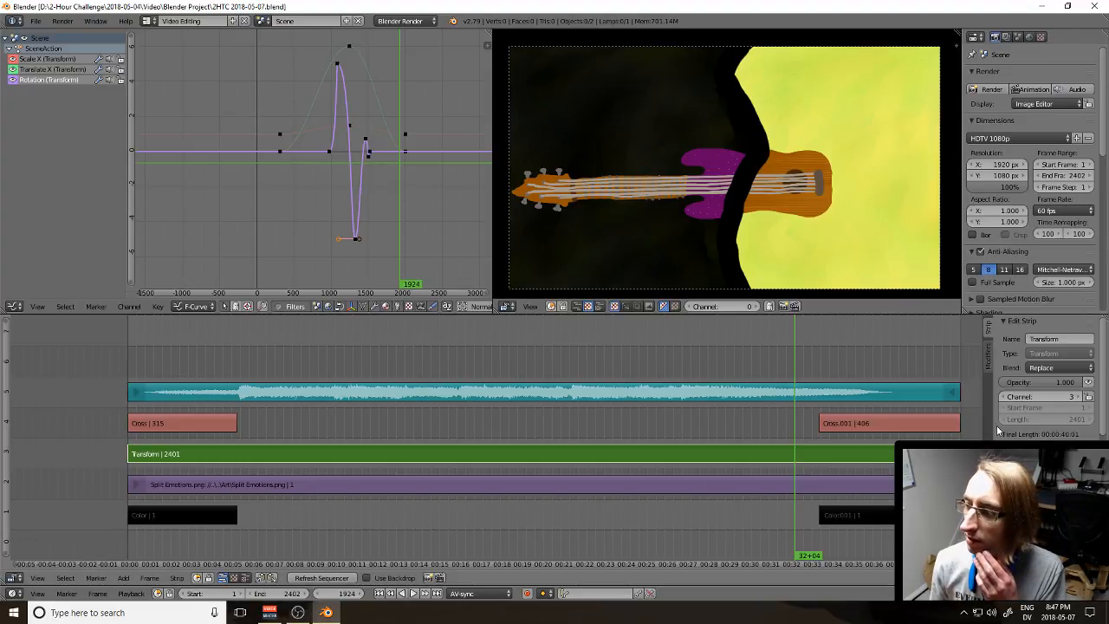
Step: Switch to File Explorer, view the livestream archive image 2018-05-04.png in Photos, and close it
{"action": "left_click", "coordinate": [13, 612]}
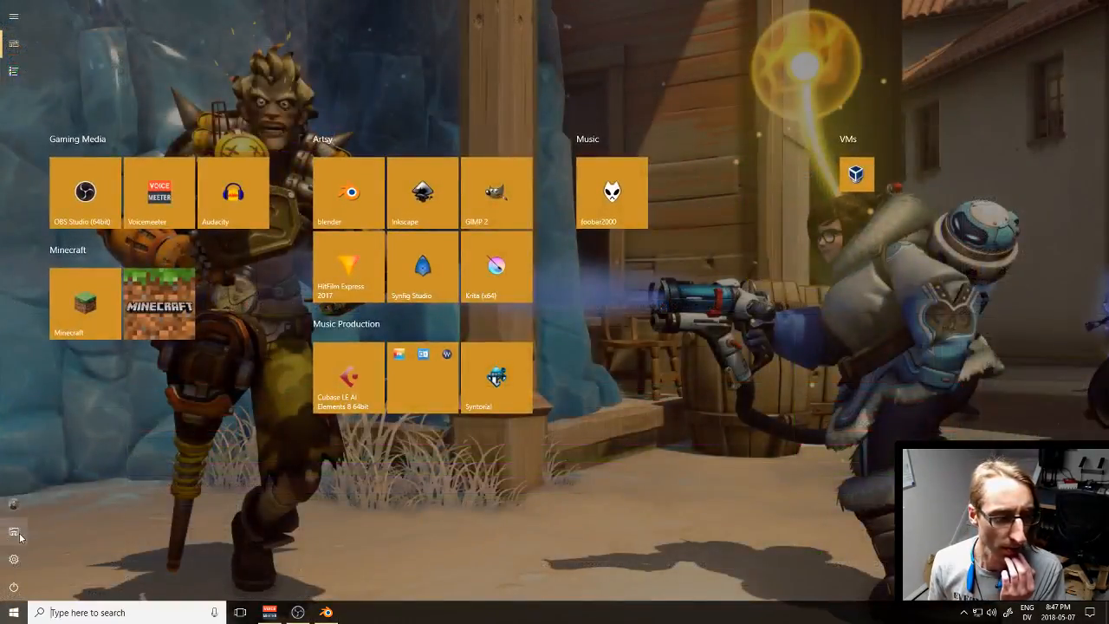
{"action": "left_click", "coordinate": [14, 531]}
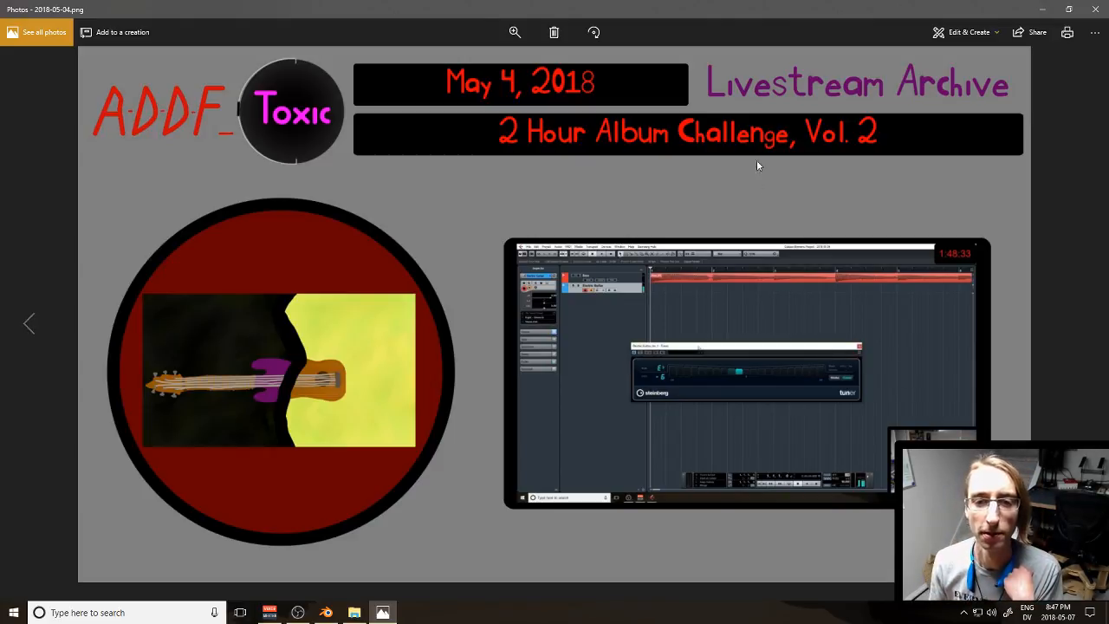
{"action": "left_click", "coordinate": [1095, 9]}
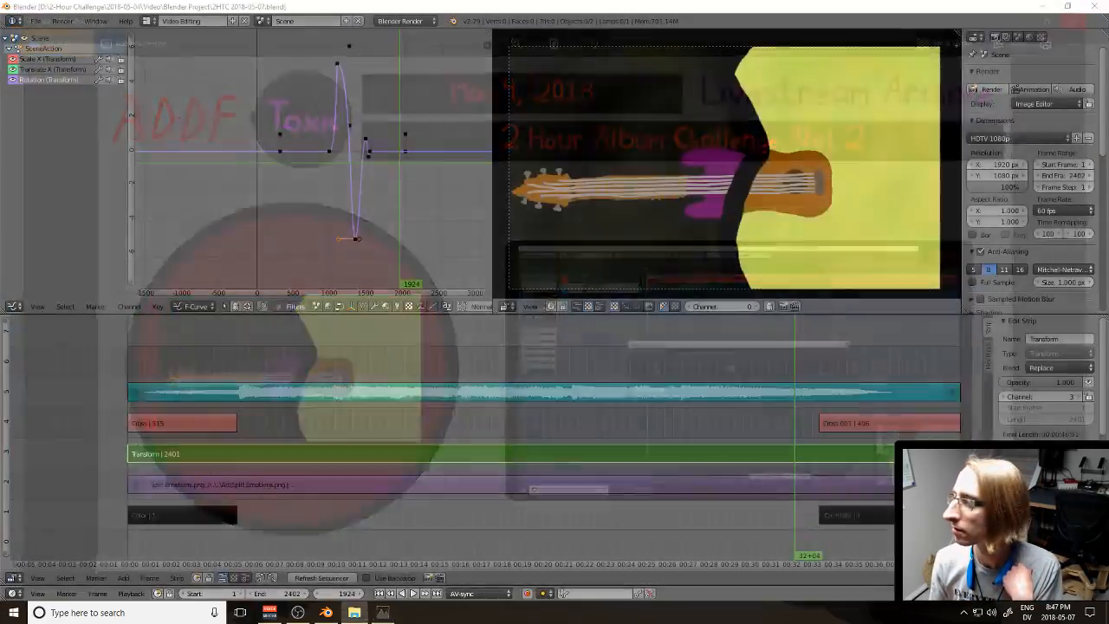